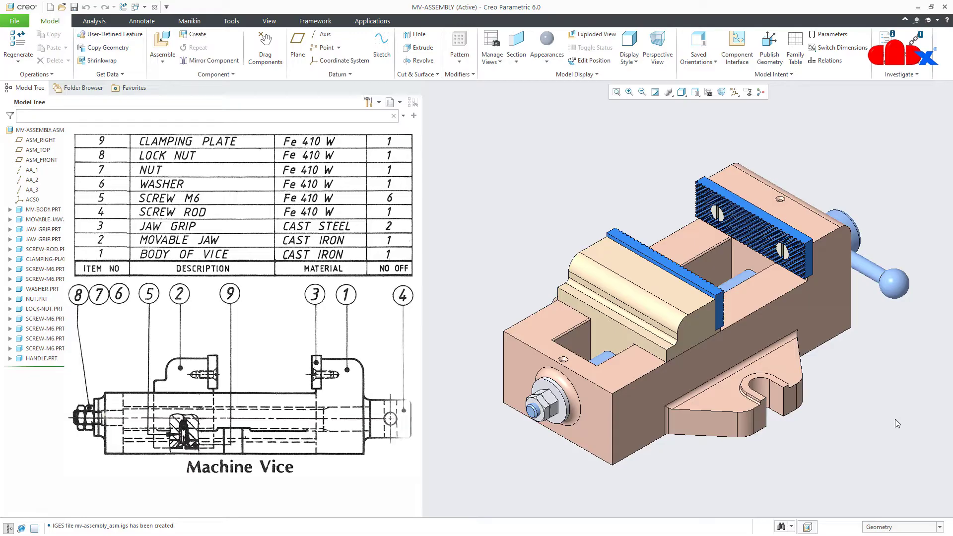
Zoom in and orbit the MV-ASSEMBLY vice to view it from the handle end
scroll(895, 420, "up", 2)
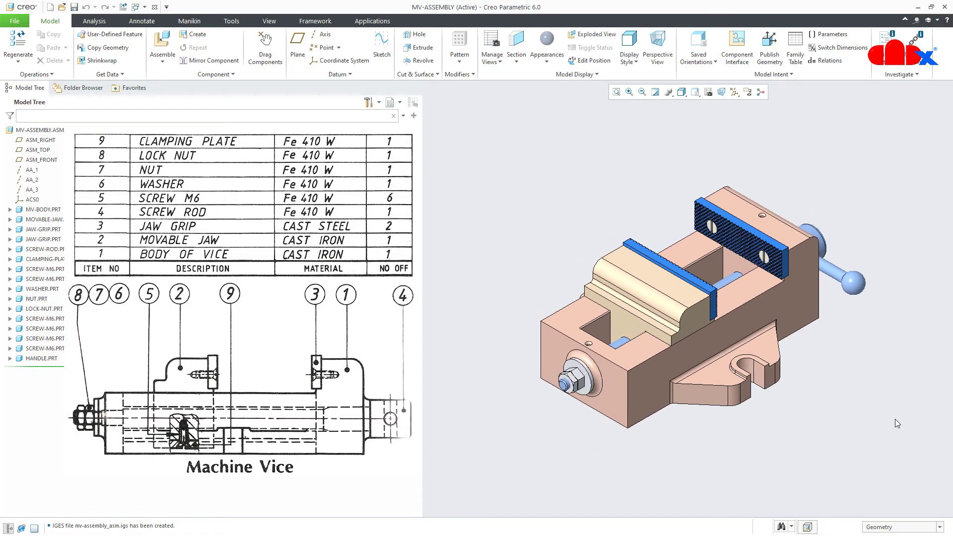
middle_click_drag(894, 419, 894, 419)
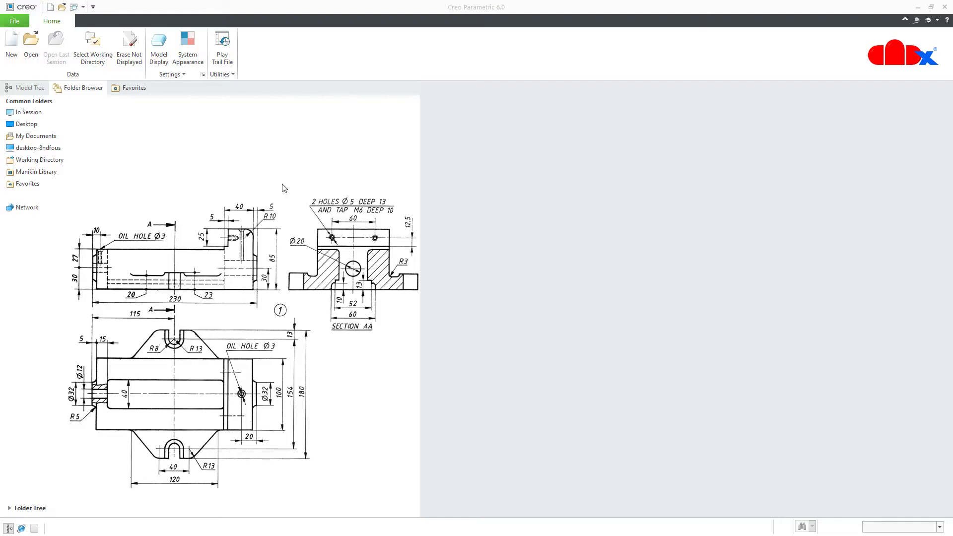
Try setting the working directory to desktop-8ndfous, then bring up the File menu
left_click(98, 66)
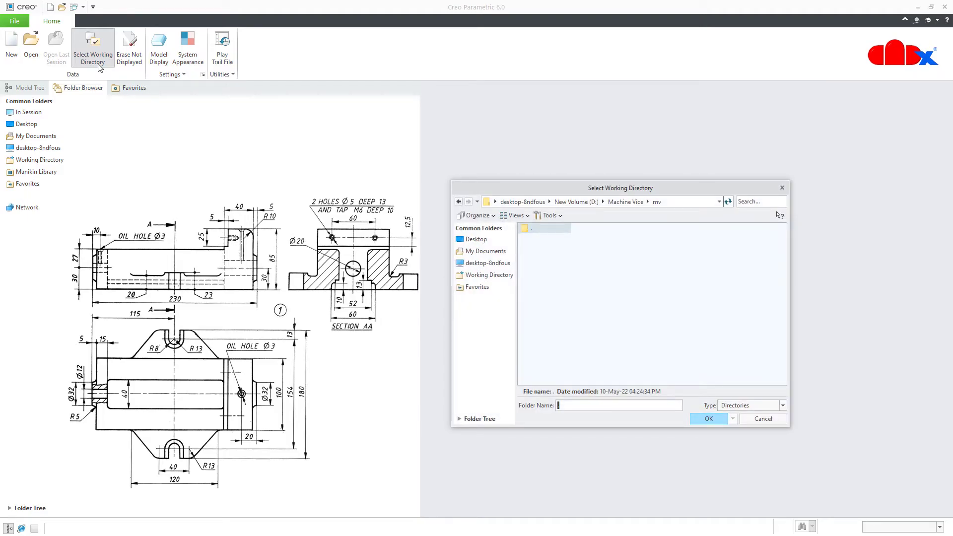
left_click(491, 263)
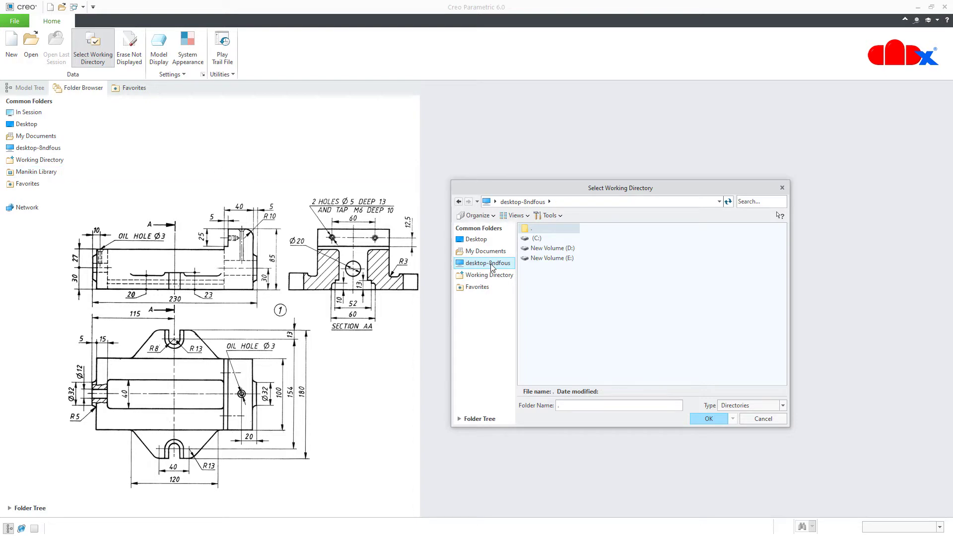
left_click(709, 418)
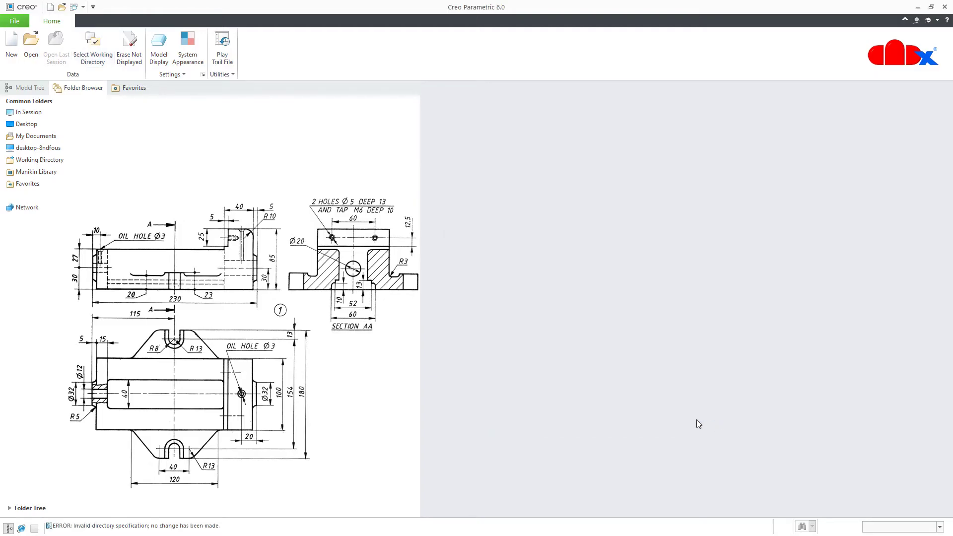
left_click(15, 21)
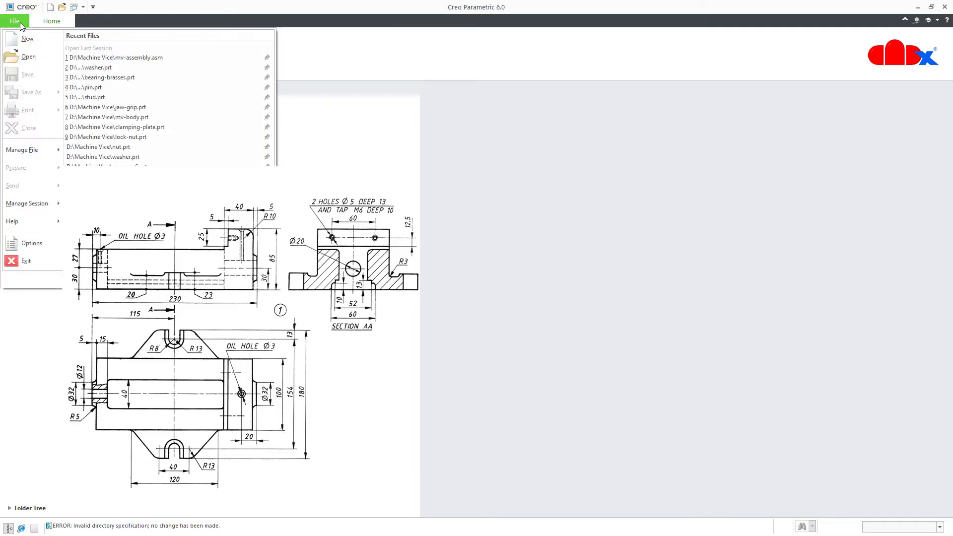
Set Model Display's default orientation to Isometric without saving a configuration file
left_click(11, 243)
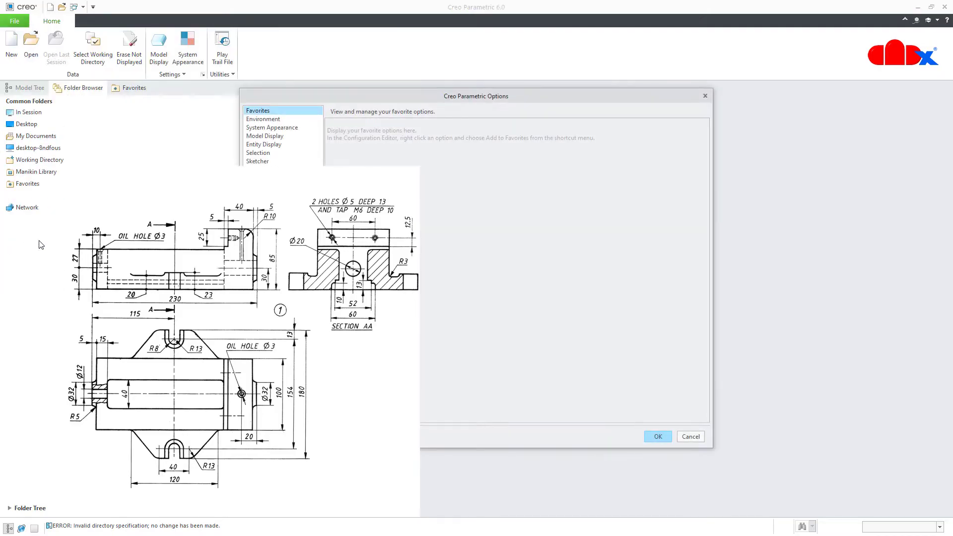
left_click_drag(392, 102, 590, 102)
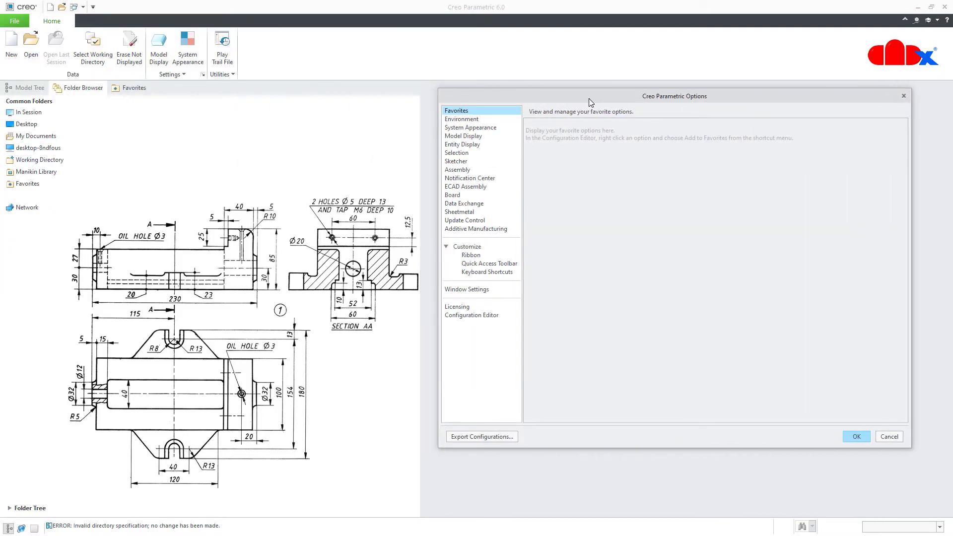
left_click(475, 138)
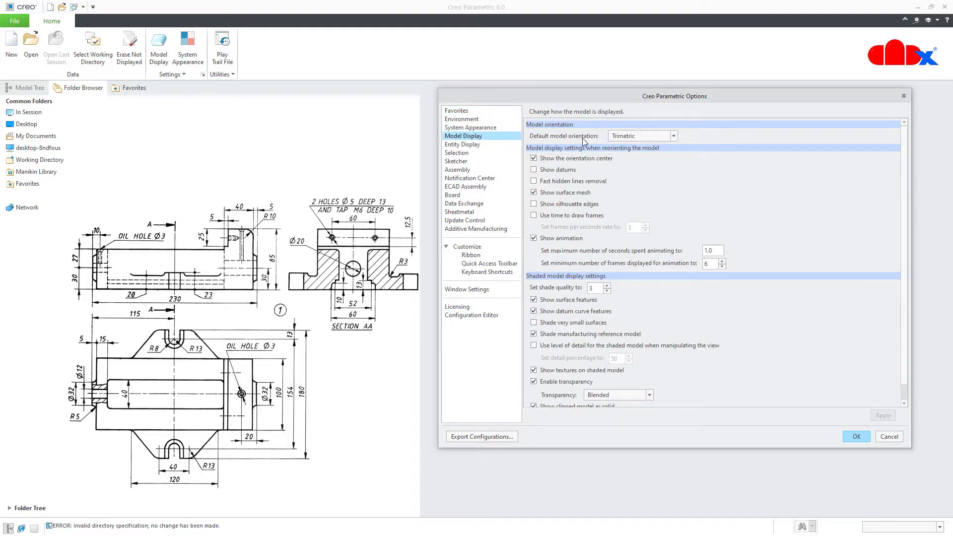
left_click(646, 139)
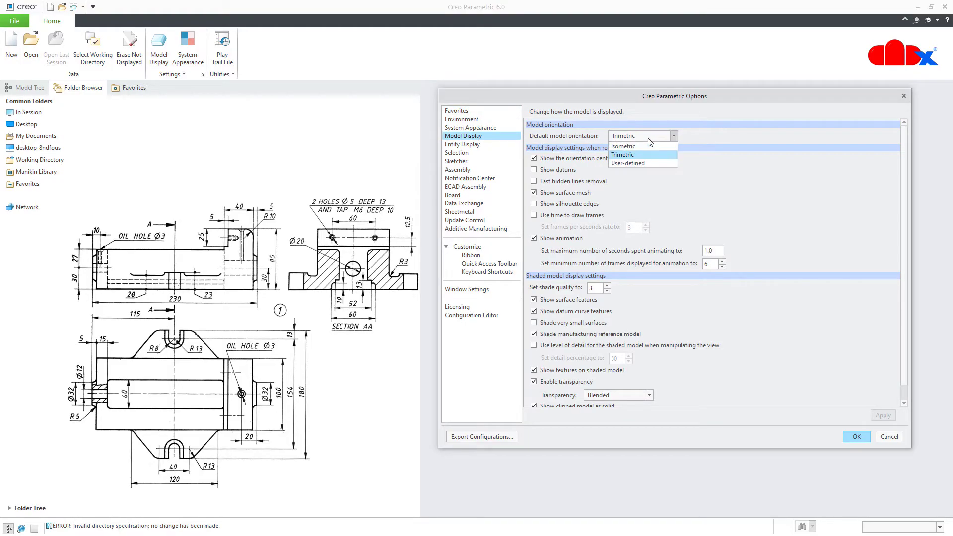
left_click(642, 147)
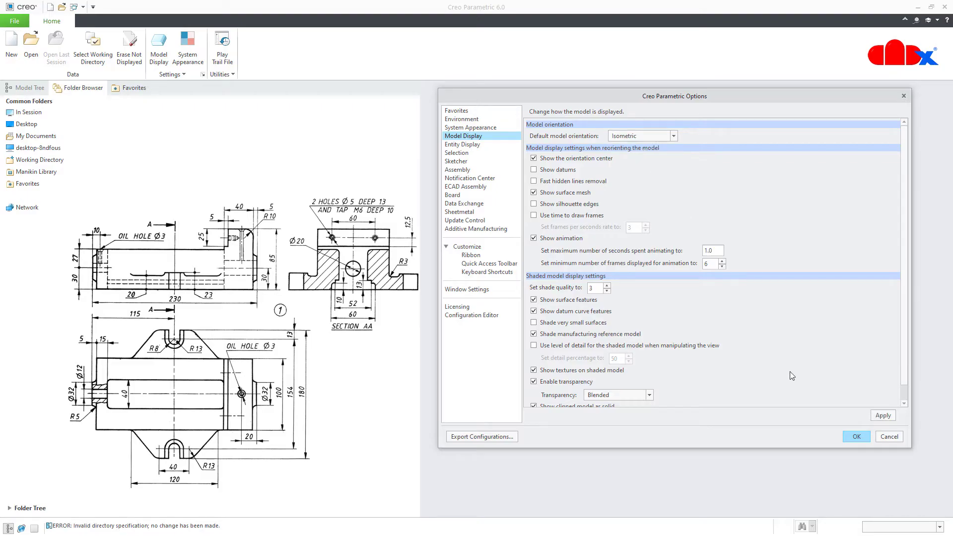
left_click(850, 439)
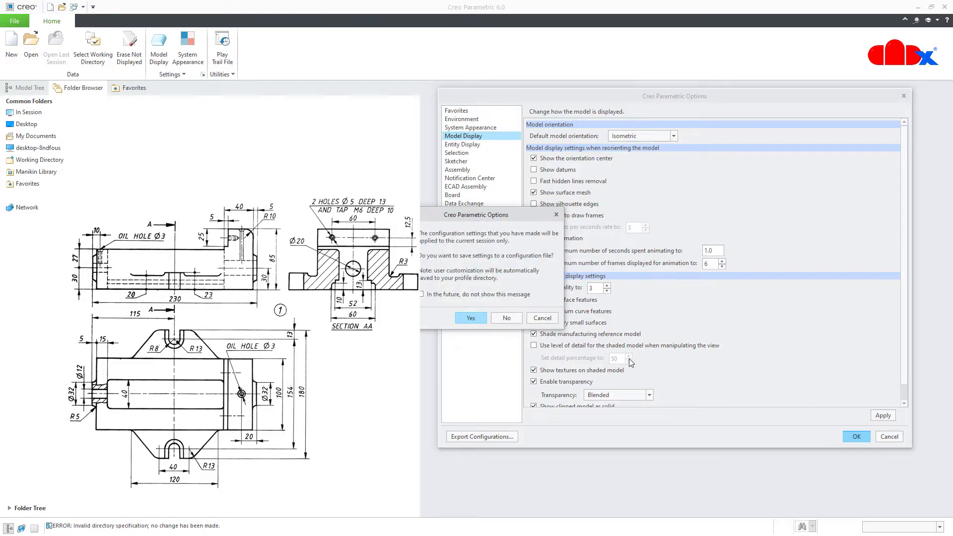
left_click(511, 318)
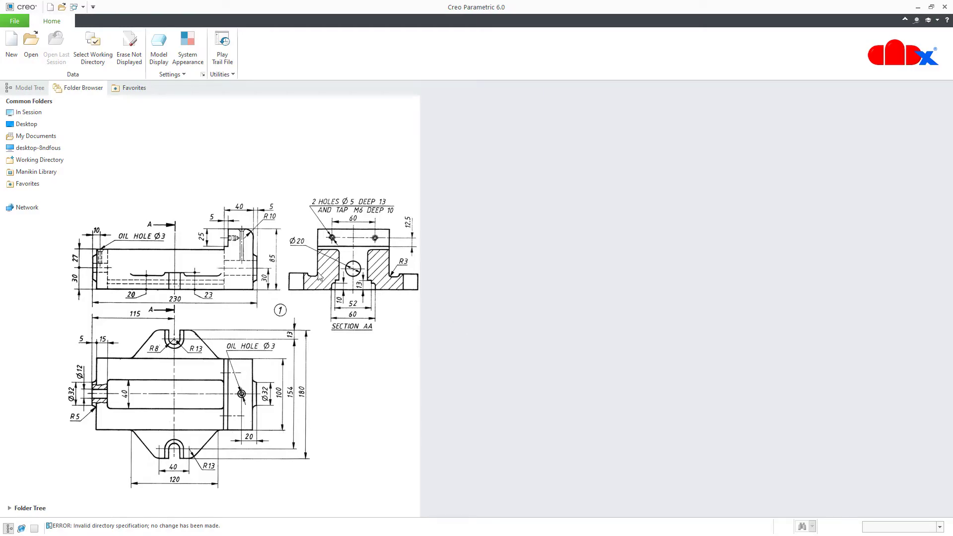
Create solid part MV-BODY from the mmns_part_solid template instead of the default template
left_click(7, 49)
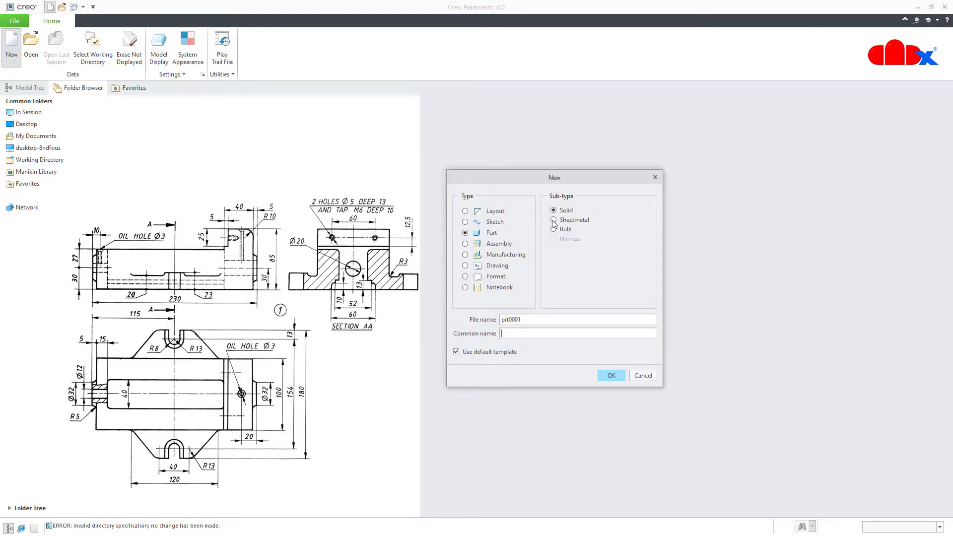
double_click(550, 318)
type("mv-body")
left_click(502, 351)
left_click(603, 375)
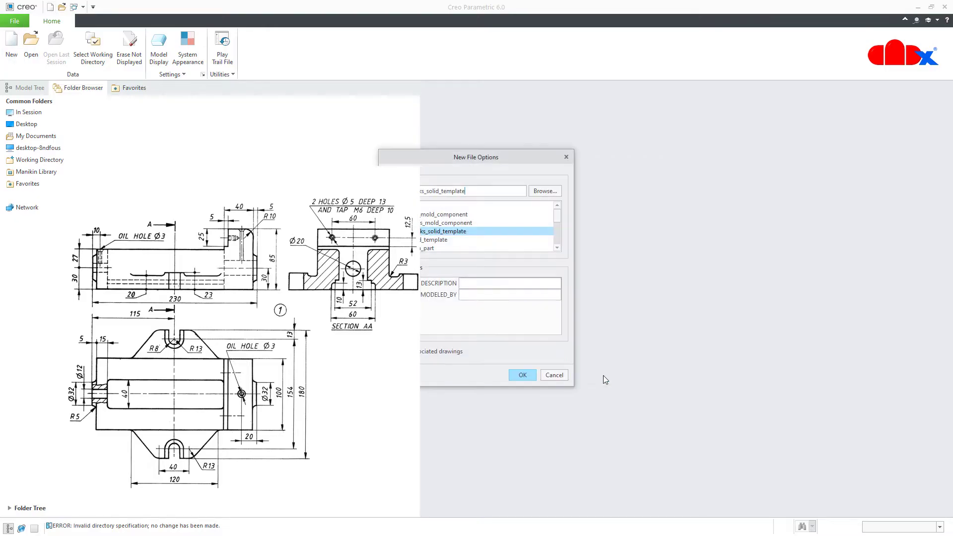
left_click_drag(516, 156, 597, 165)
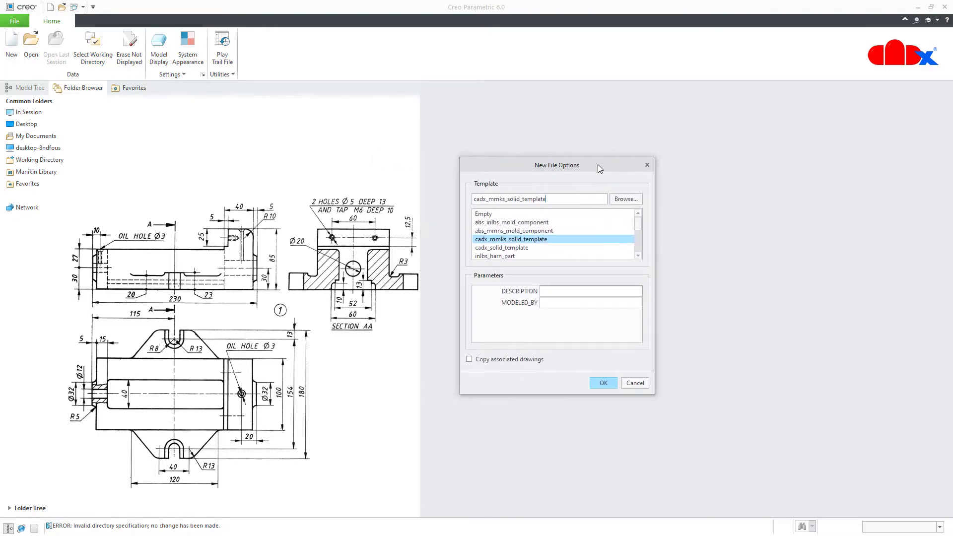
left_click_drag(640, 231, 639, 251)
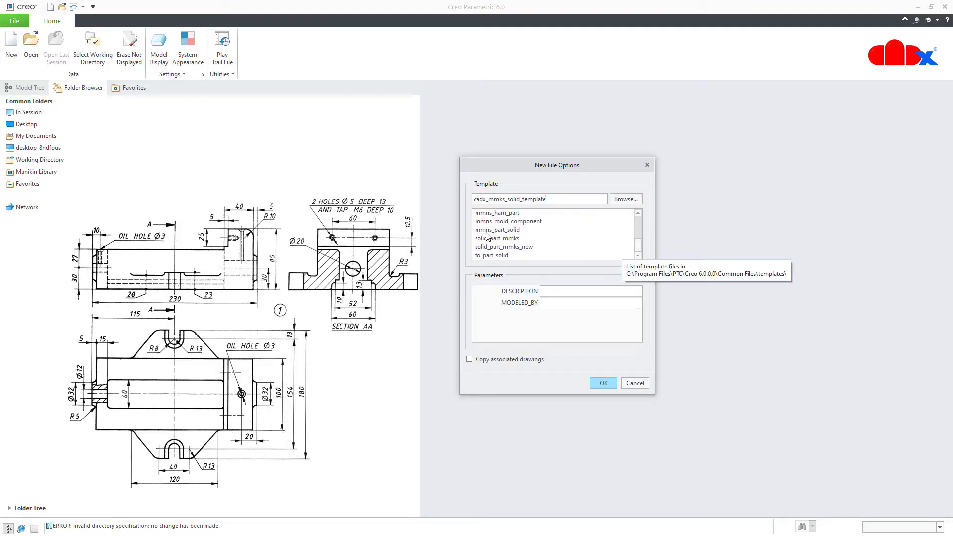
left_click(508, 231)
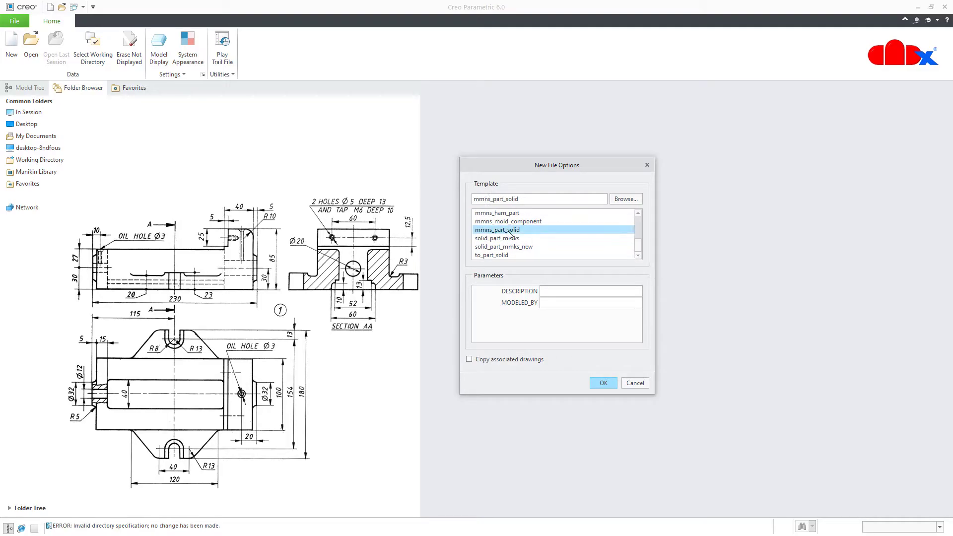
left_click(601, 382)
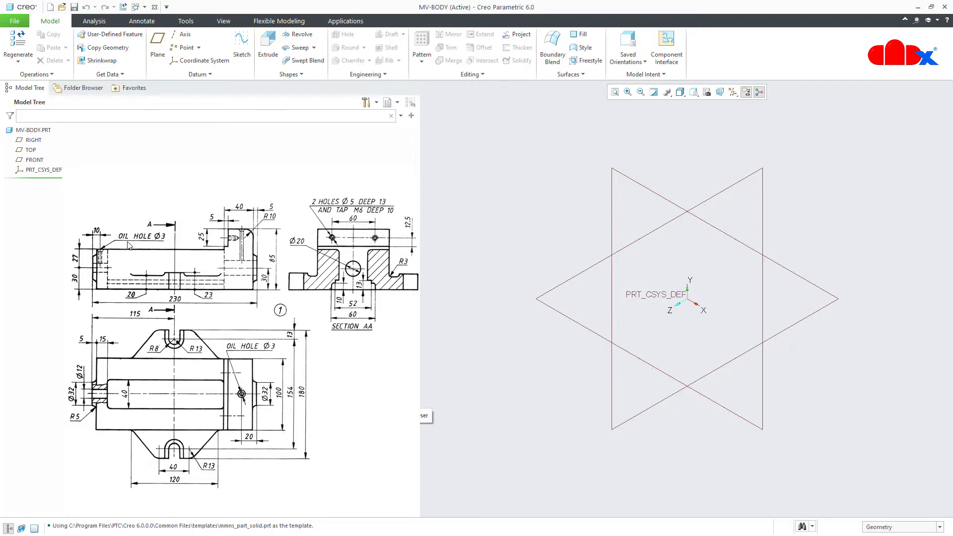
Start an extrusion sketched on the RIGHT plane, viewed face-on, with all datums hidden
left_click(268, 47)
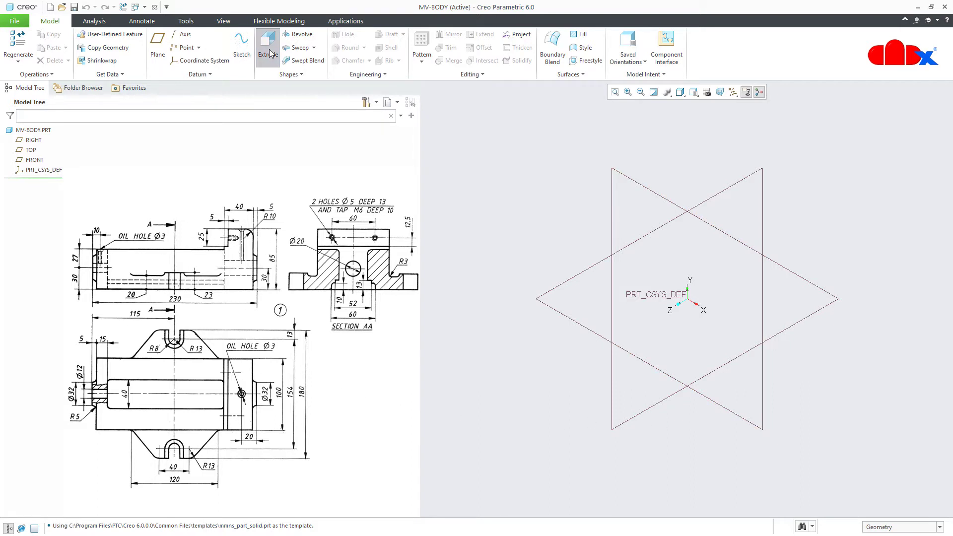
left_click(31, 140)
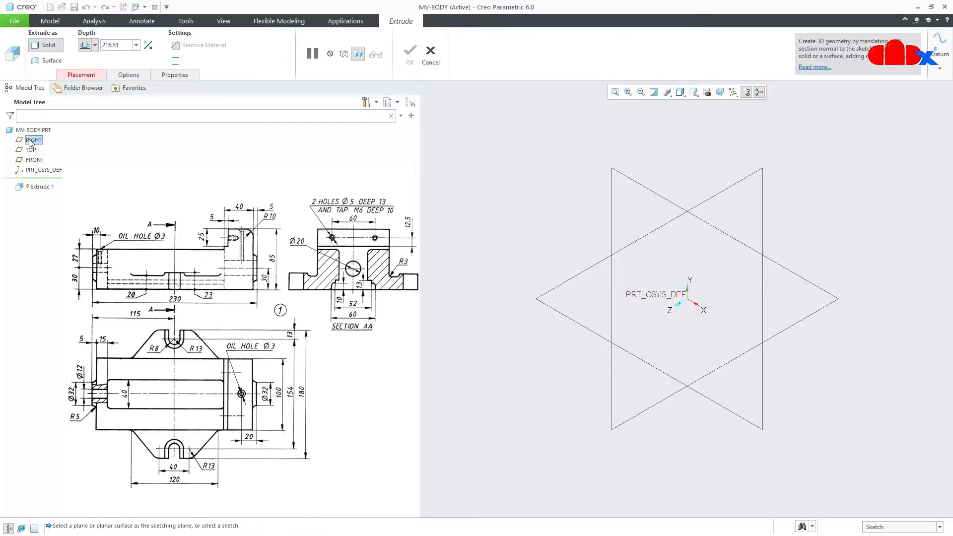
left_click(706, 92)
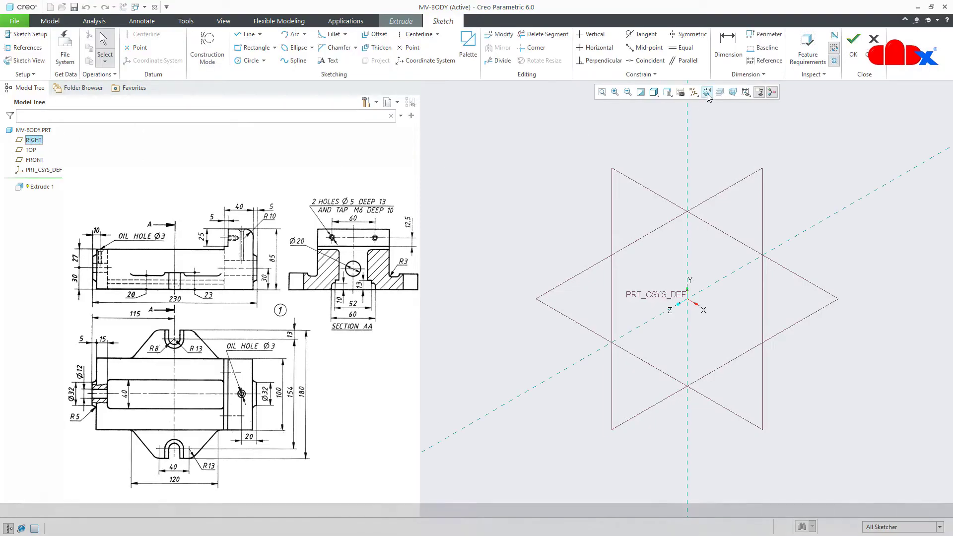
left_click(694, 93)
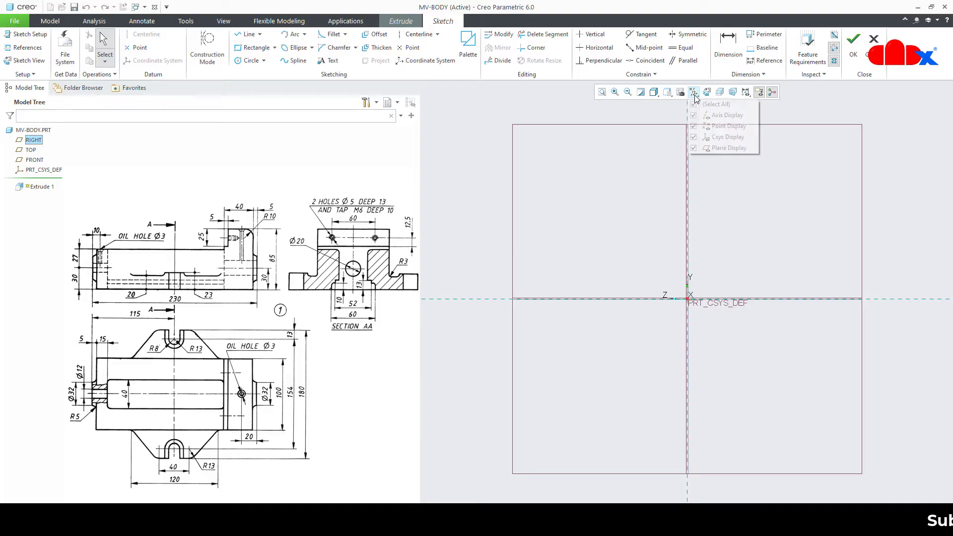
left_click(694, 104)
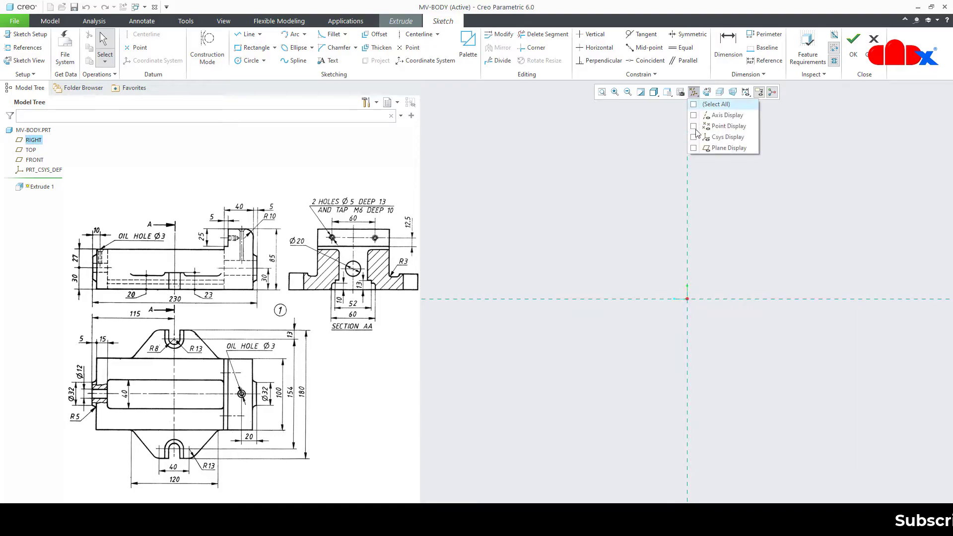
Draw a vertical centerline through the sketch origin
right_click(719, 240)
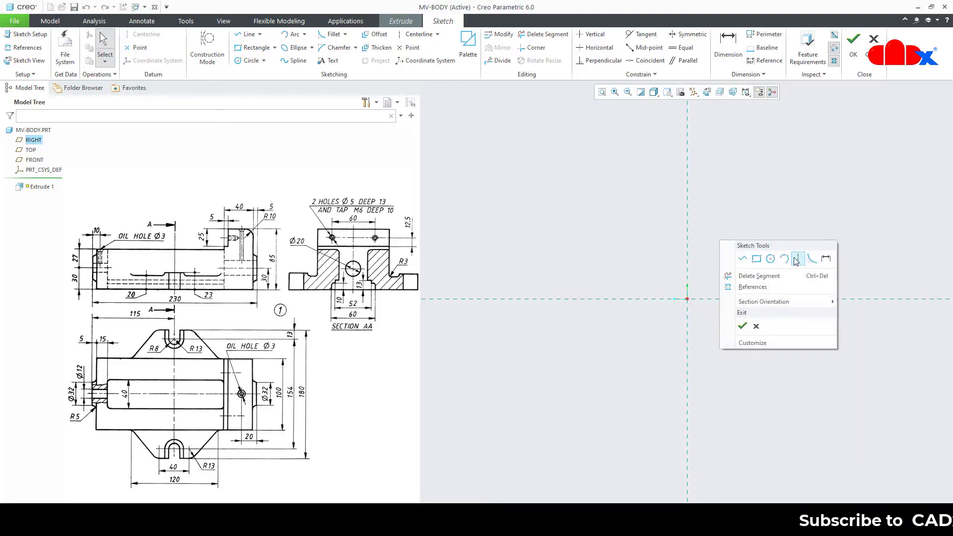
left_click(770, 257)
left_click(686, 162)
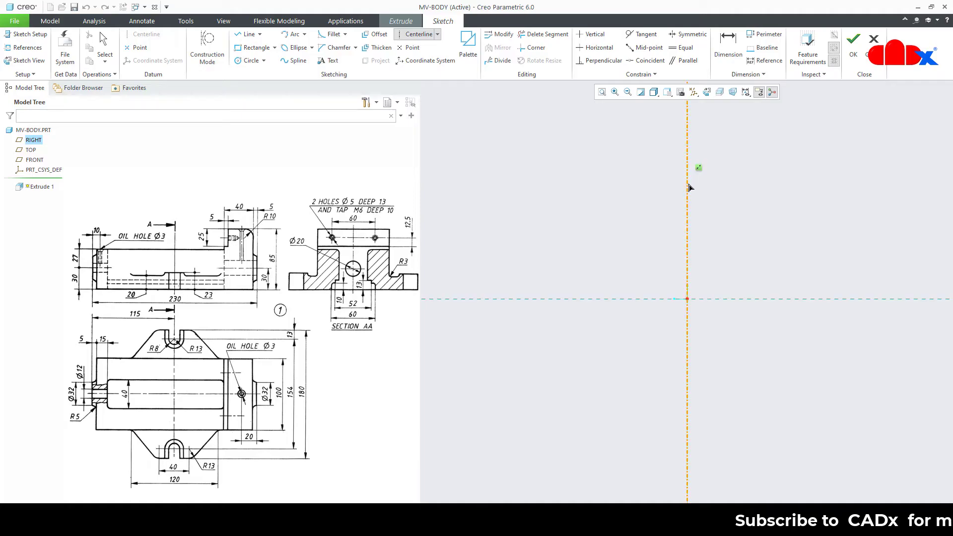
left_click(688, 192)
middle_click(737, 220)
right_click(738, 223)
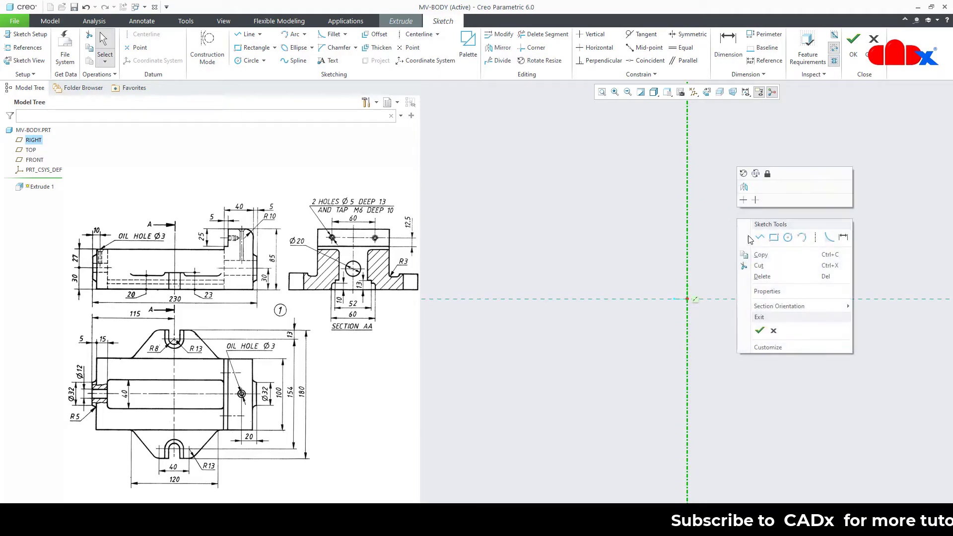
left_click(755, 241)
Draw a horizontal base line across the origin and set its length to 220
left_click(605, 299)
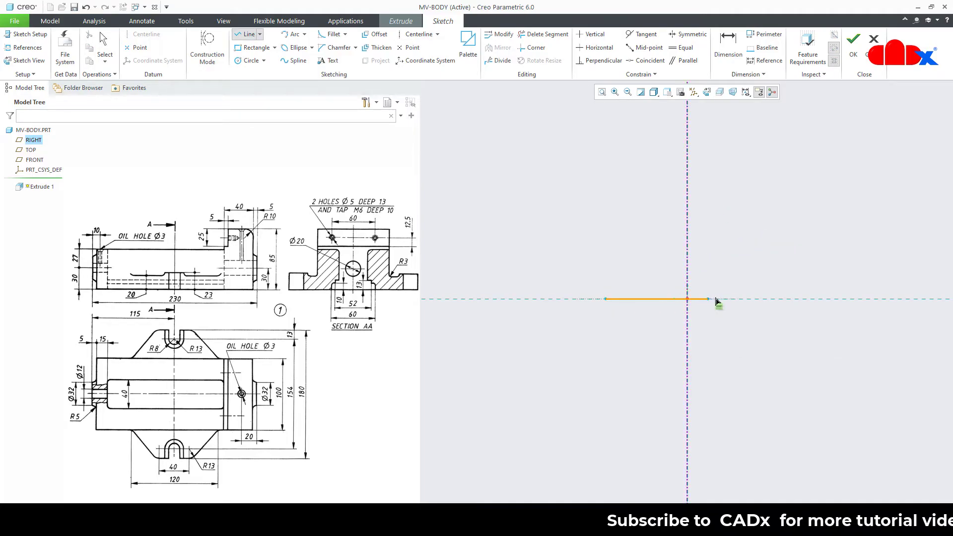
left_click(767, 299)
middle_click(769, 302)
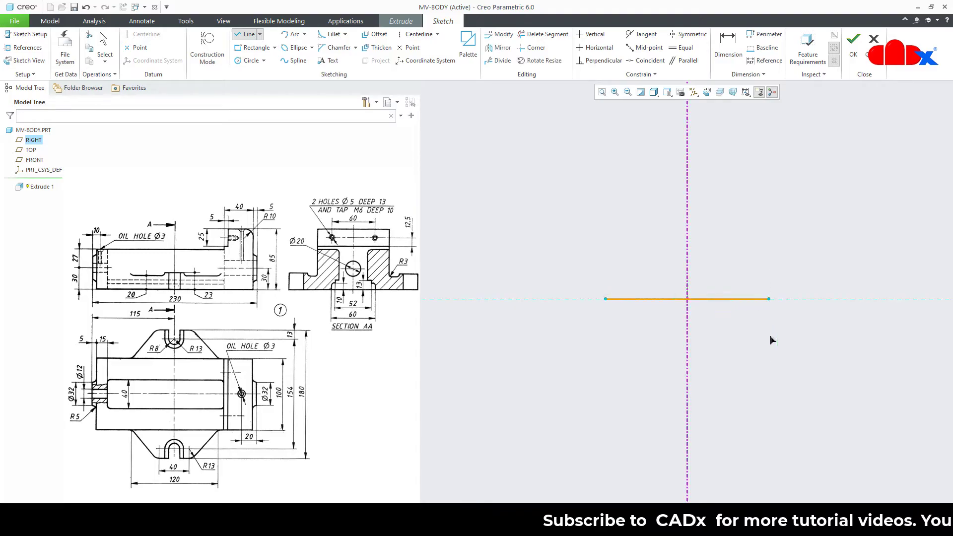
middle_click(764, 338)
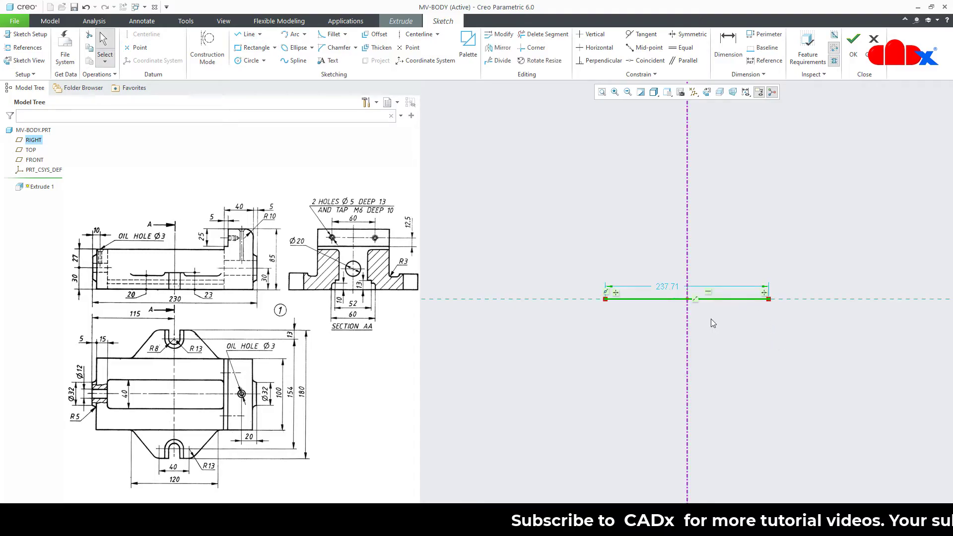
double_click(669, 287)
type("220")
key("Return")
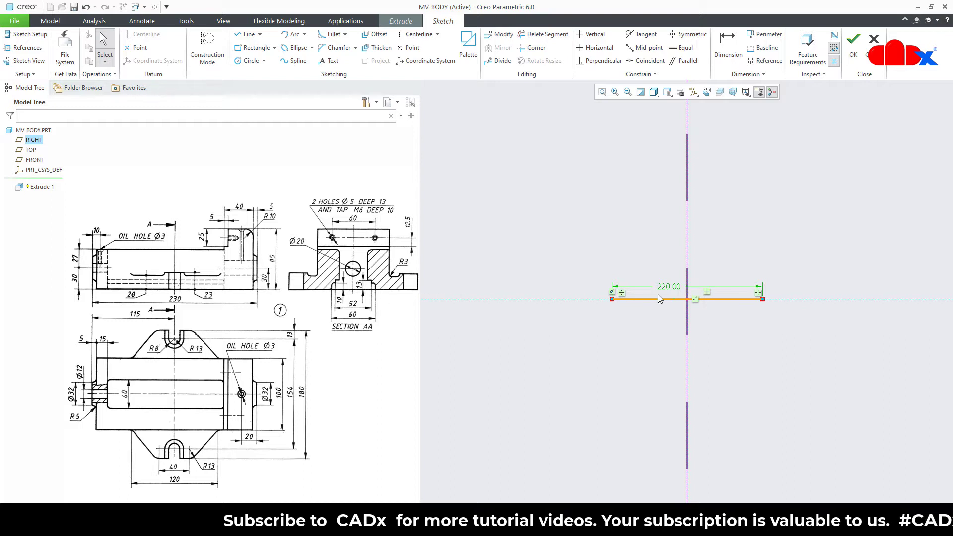
Sketch the closed stepped profile on the base line, rising to a tall block at the right
scroll(702, 260, "down", 3)
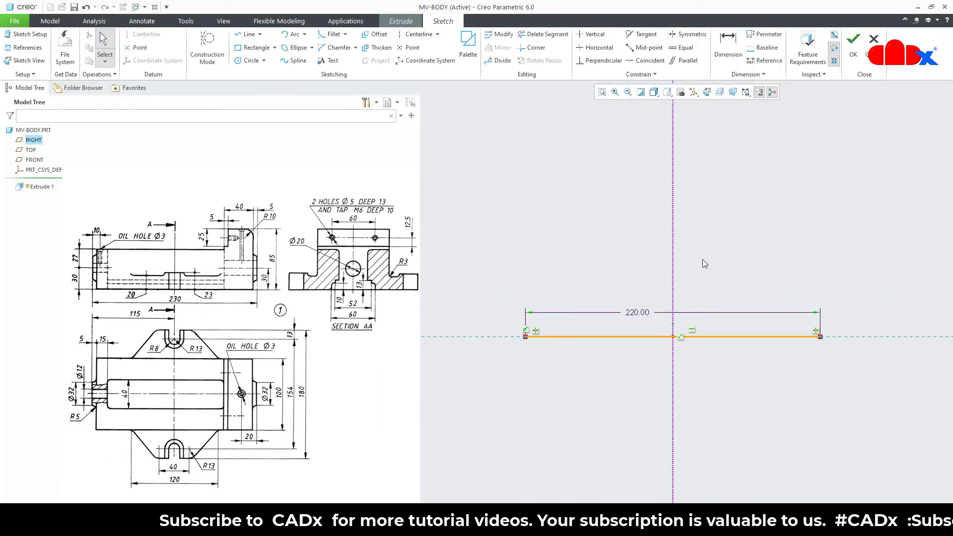
right_click(703, 260)
left_click(722, 280)
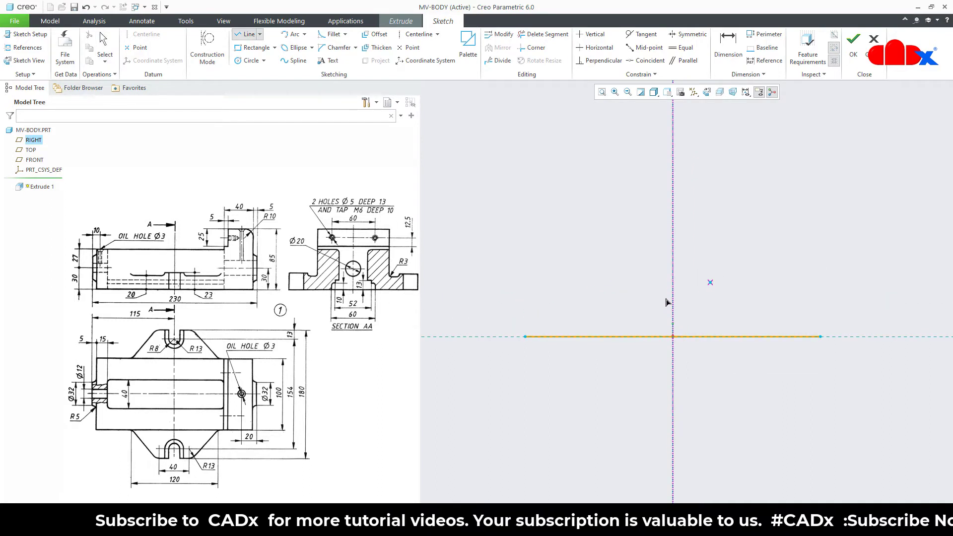
left_click(526, 337)
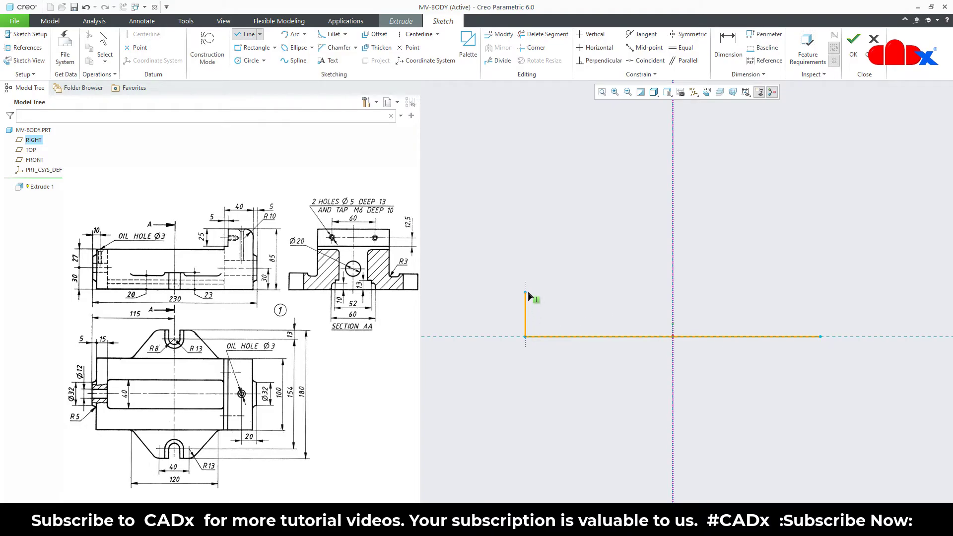
left_click(525, 292)
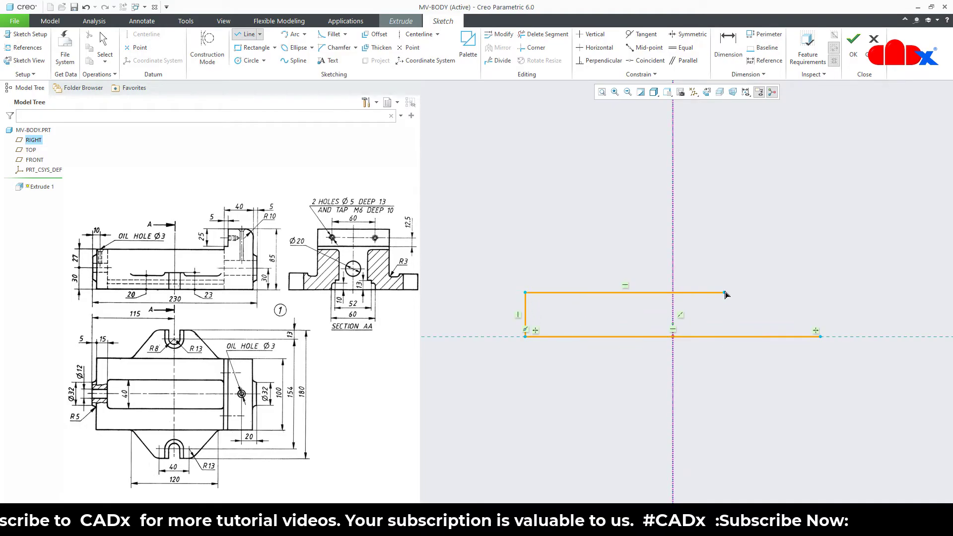
left_click(724, 293)
left_click(724, 276)
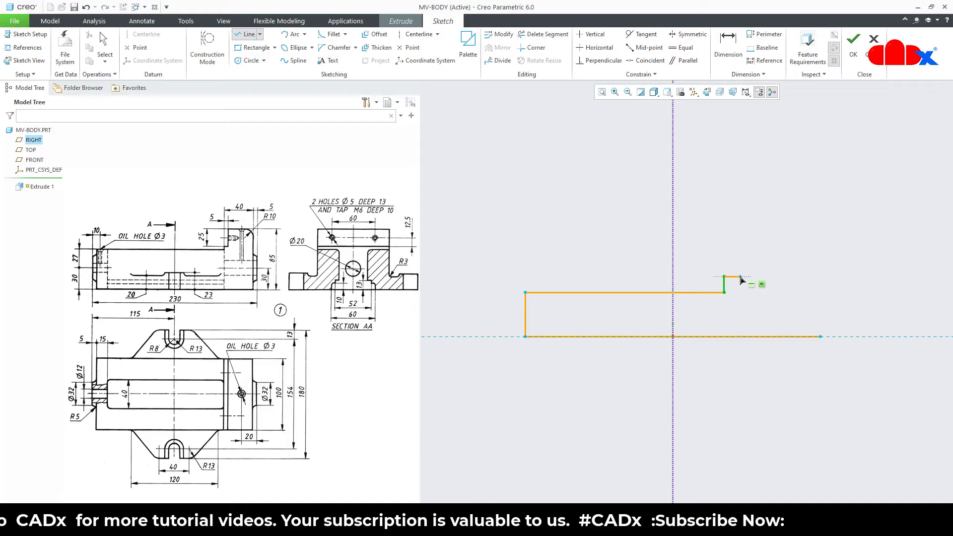
left_click(749, 277)
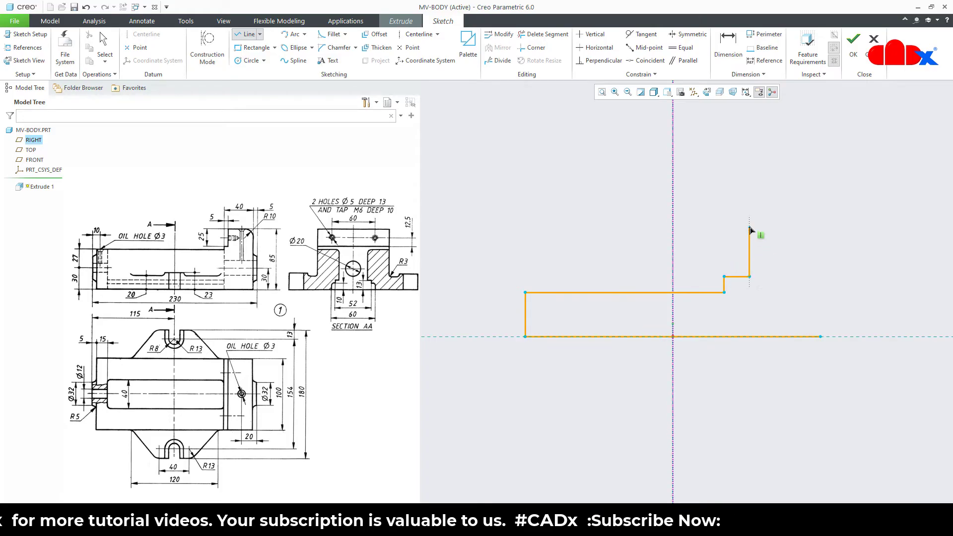
left_click(749, 225)
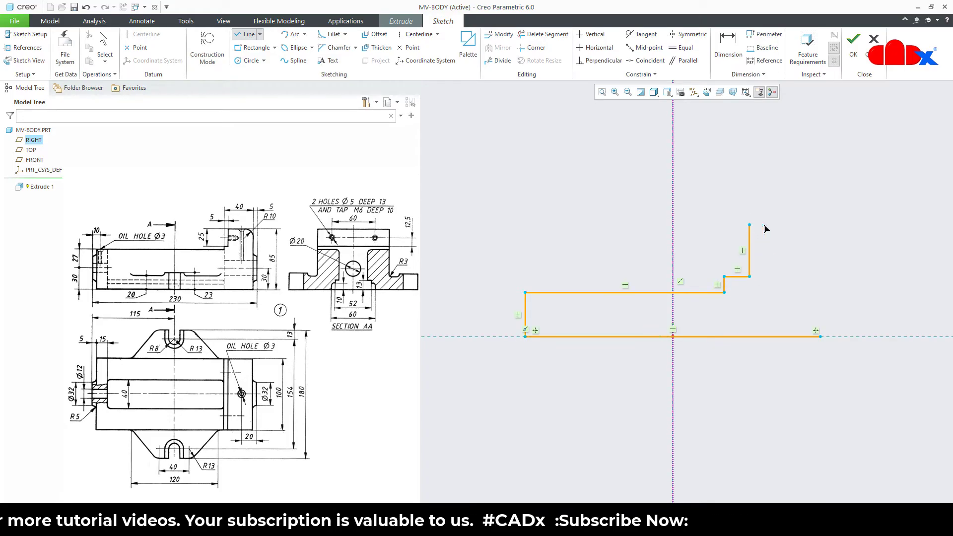
left_click(820, 224)
left_click(821, 337)
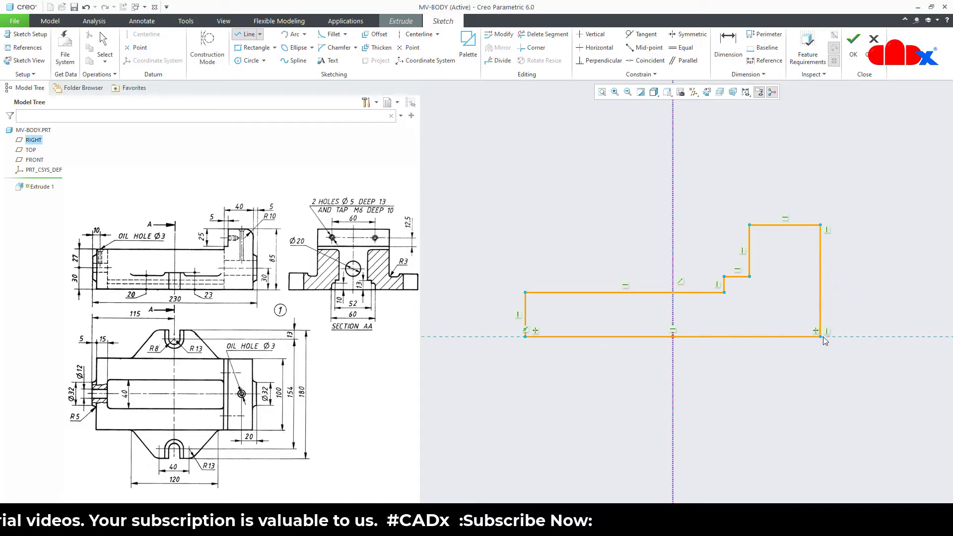
middle_click(842, 301)
middle_click(846, 287)
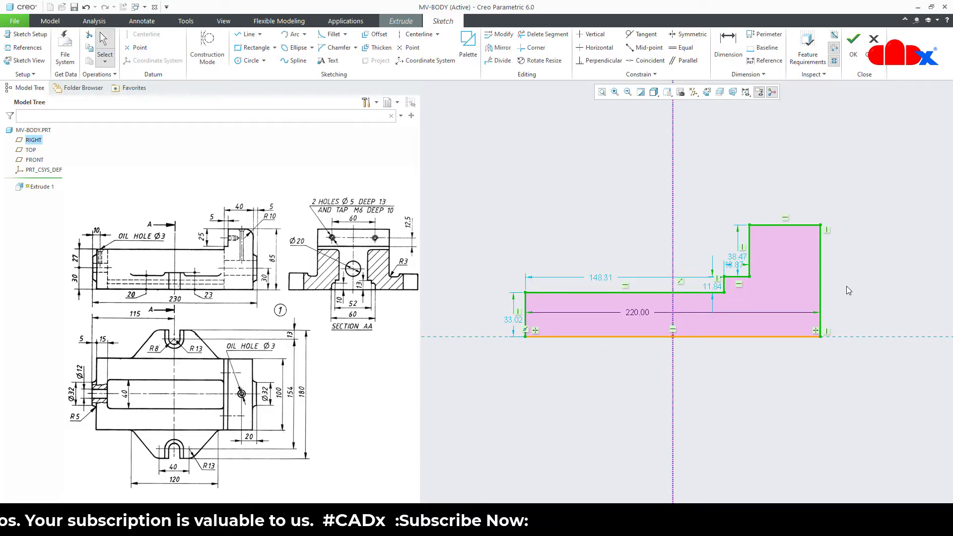
left_click(846, 286)
Dimension the right overall height (83.33) and the left height (33.02)
right_click(846, 286)
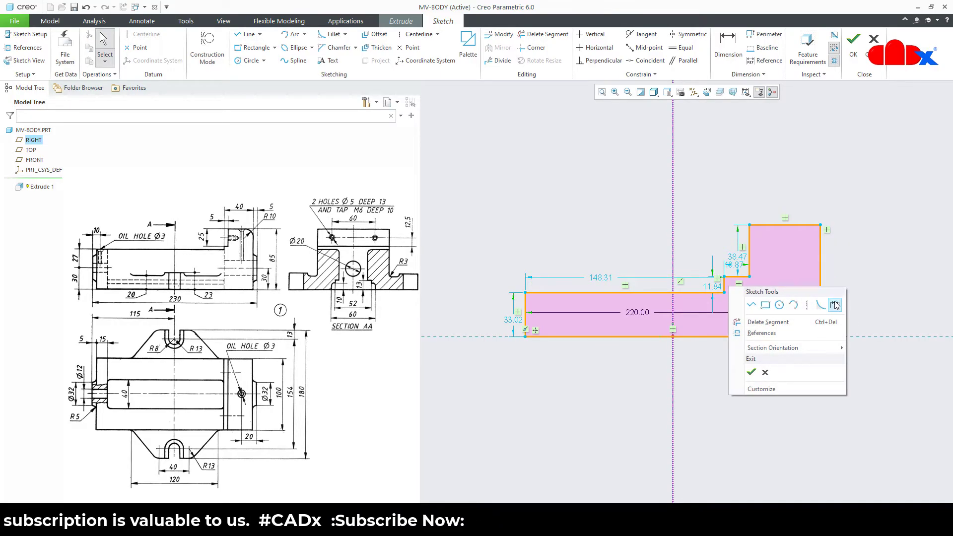
left_click(836, 303)
left_click(823, 293)
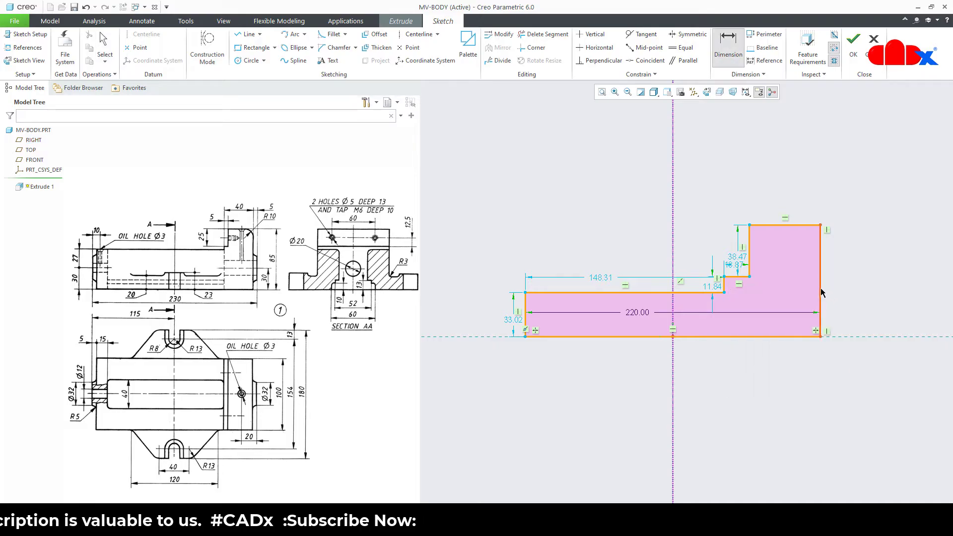
middle_click(854, 285)
left_click(525, 313)
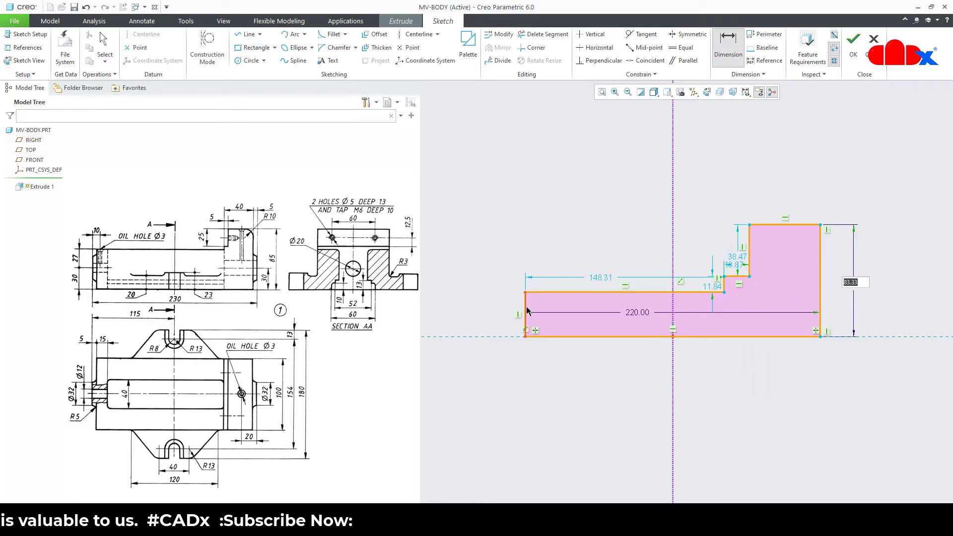
middle_click(478, 304)
Add the top width 71.69, step width 18.87 and step height 38.47 dimensions
left_click(723, 286)
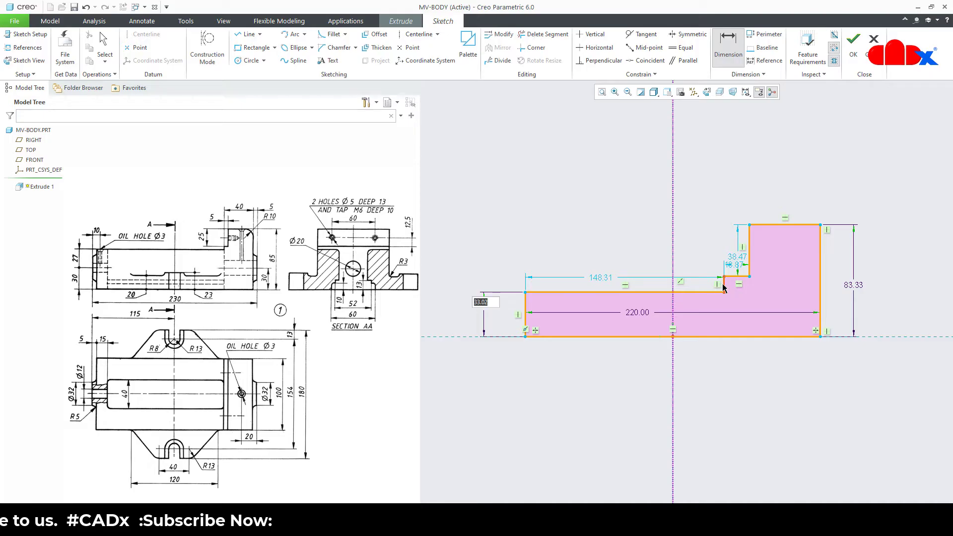
left_click(819, 267)
middle_click(789, 180)
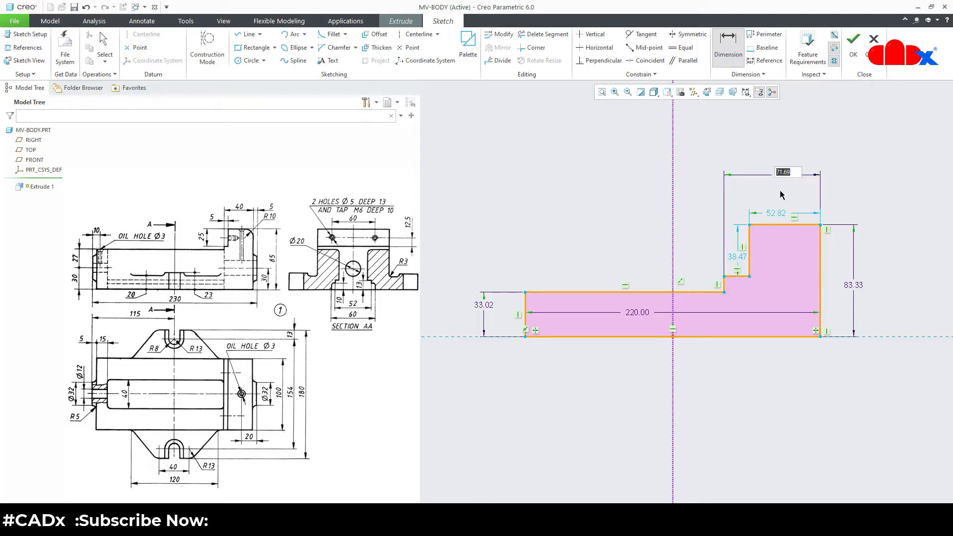
left_click(744, 196)
middle_click(744, 194)
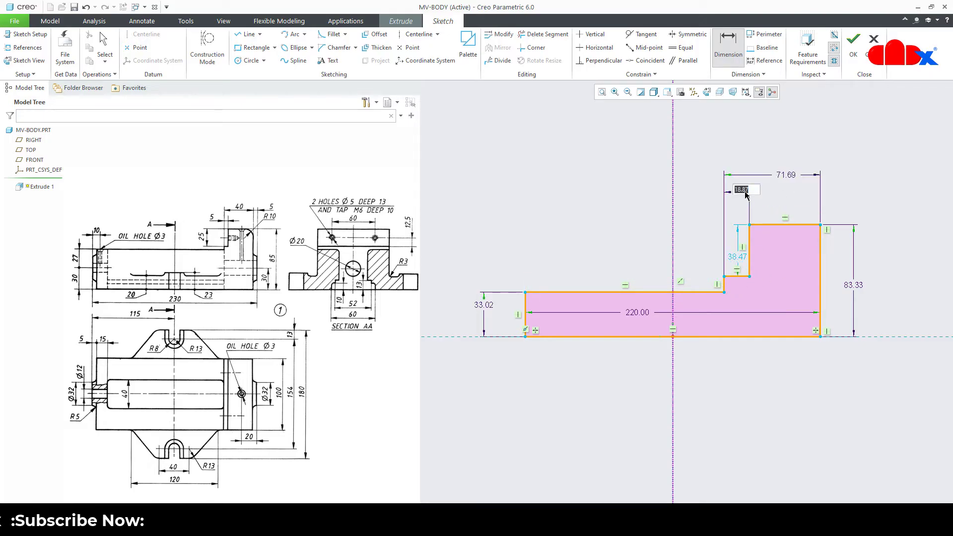
left_click(750, 255)
middle_click(696, 250)
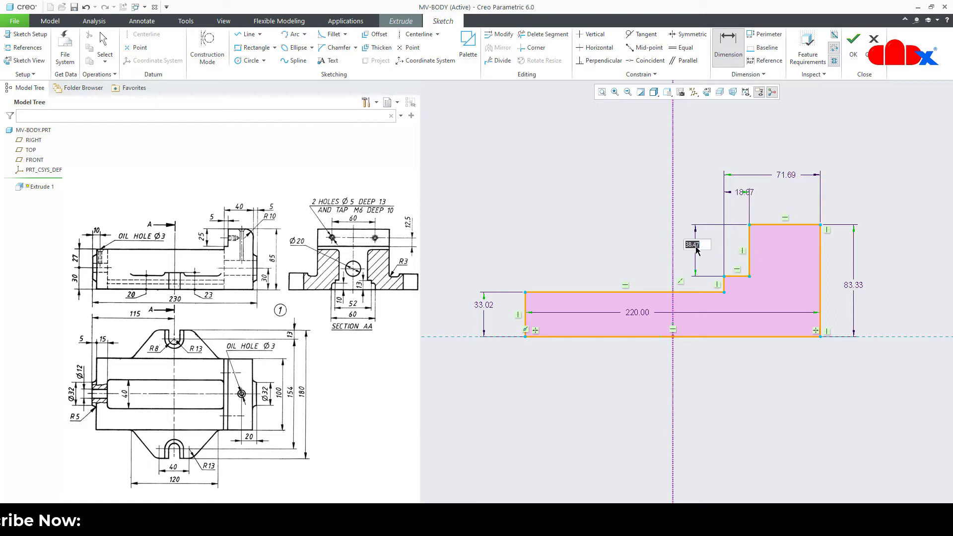
middle_click(640, 234)
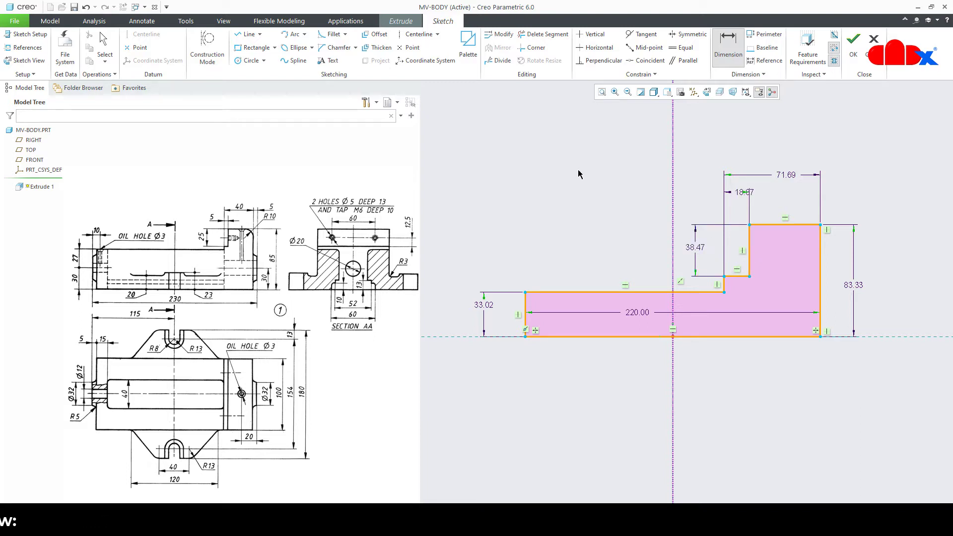
left_click(500, 34)
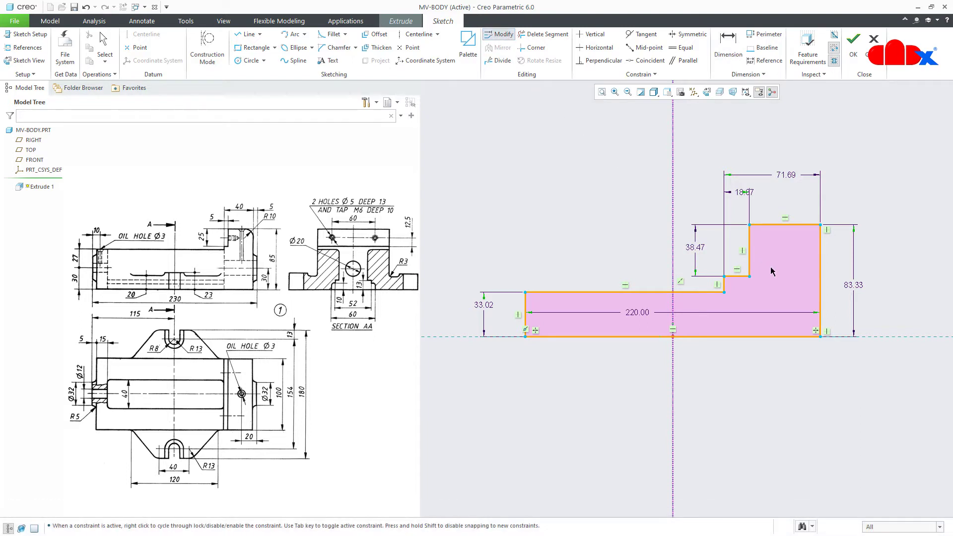
Gather the 83.33, 71.69, 18.87, 38.47 and 33.02 dimensions into Modify with regeneration off
left_click(861, 292)
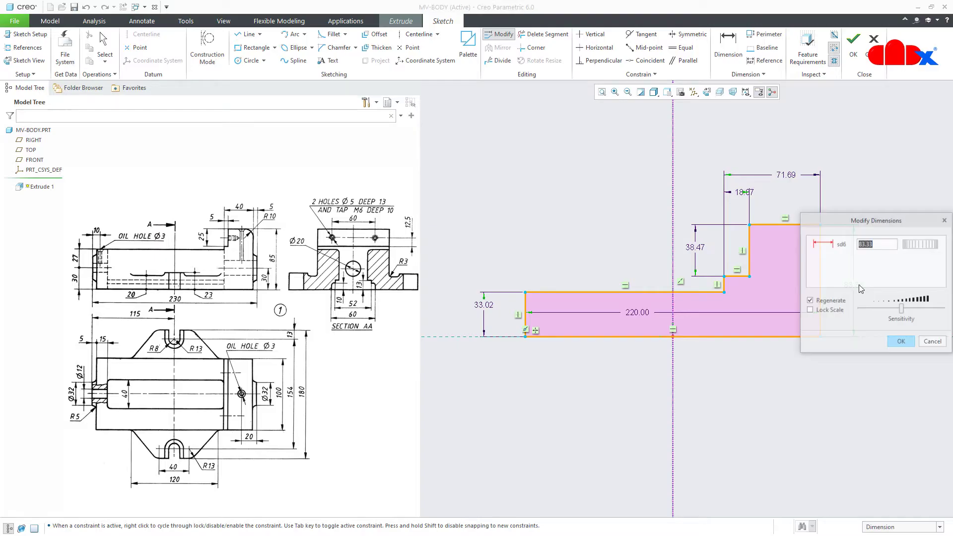
left_click(786, 176)
left_click(747, 192)
left_click(693, 248)
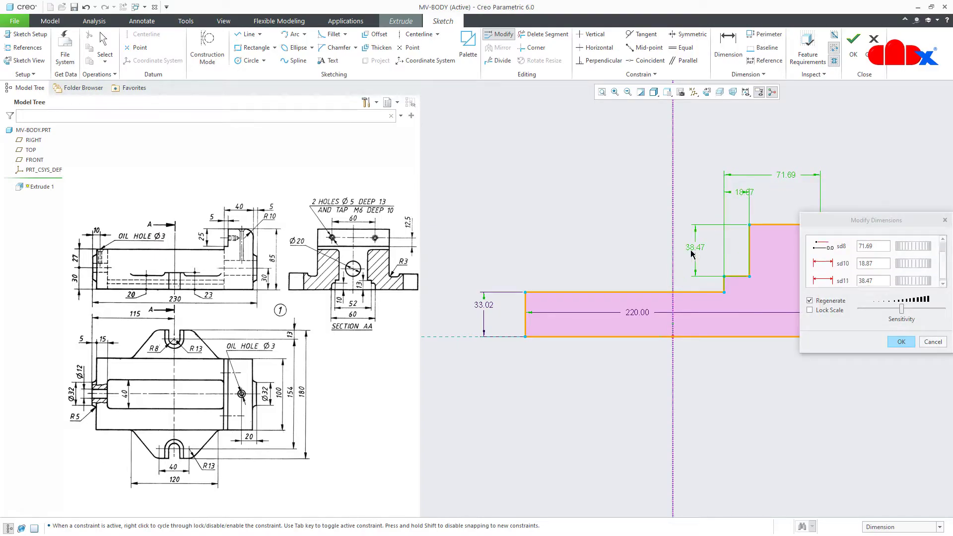
left_click(486, 306)
left_click(872, 354)
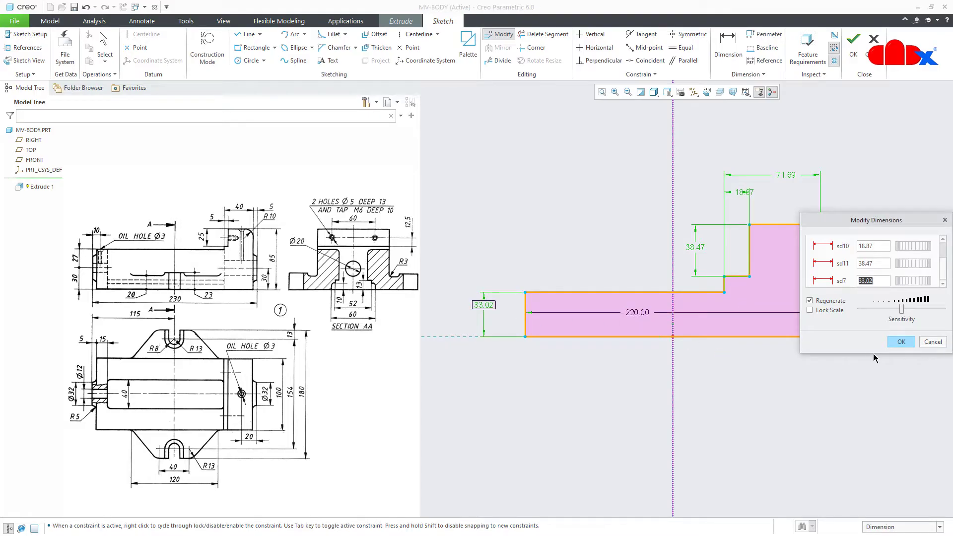
left_click_drag(874, 353, 874, 465)
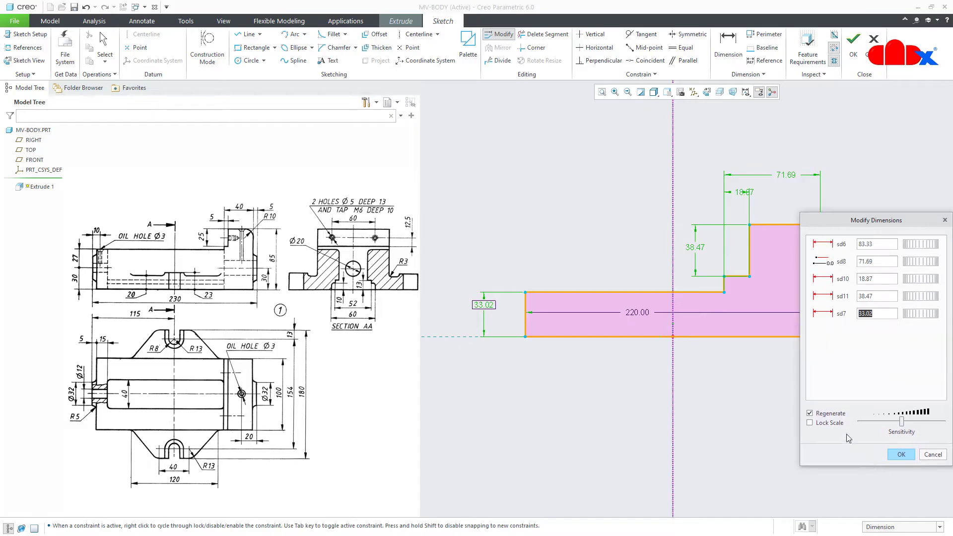
left_click(833, 414)
left_click_drag(896, 226, 885, 307)
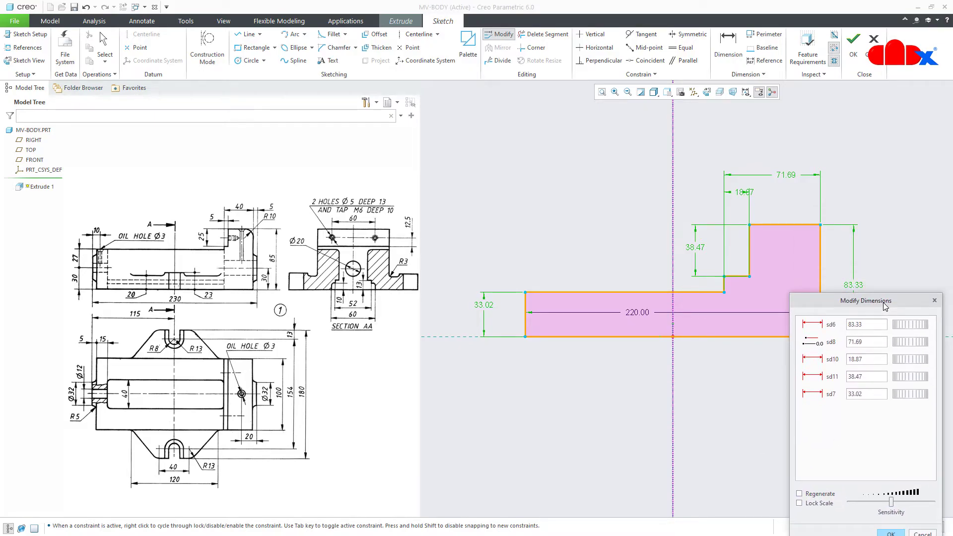
Change them to height 85, top width 40, step 5, step height 25, left height 57
double_click(871, 325)
type("85")
key("Tab")
type("40")
key("Tab")
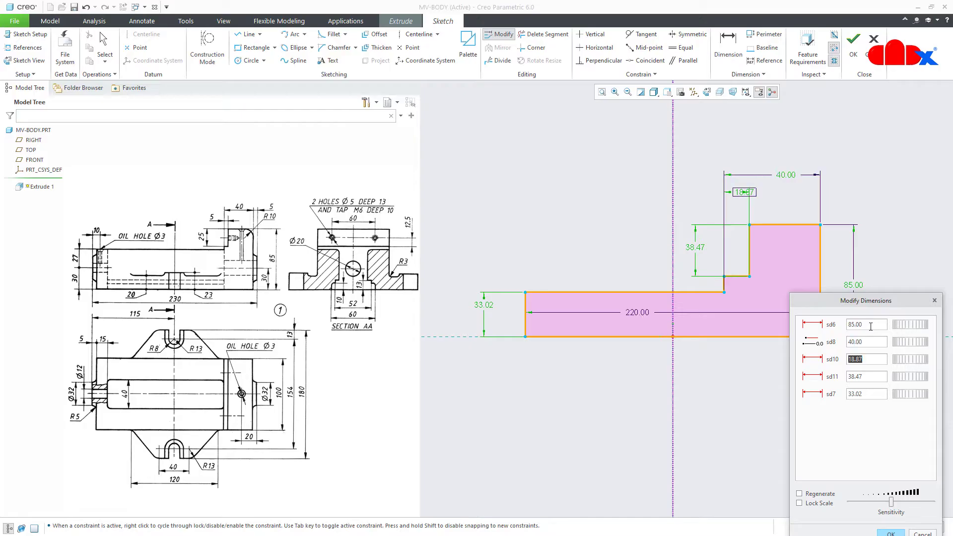
type("5")
key("Tab")
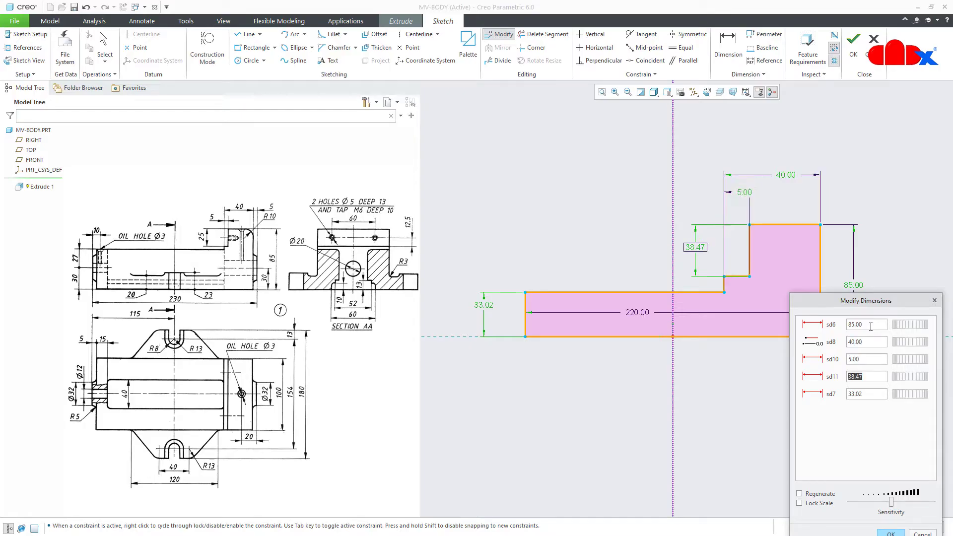
type("25")
key("Tab")
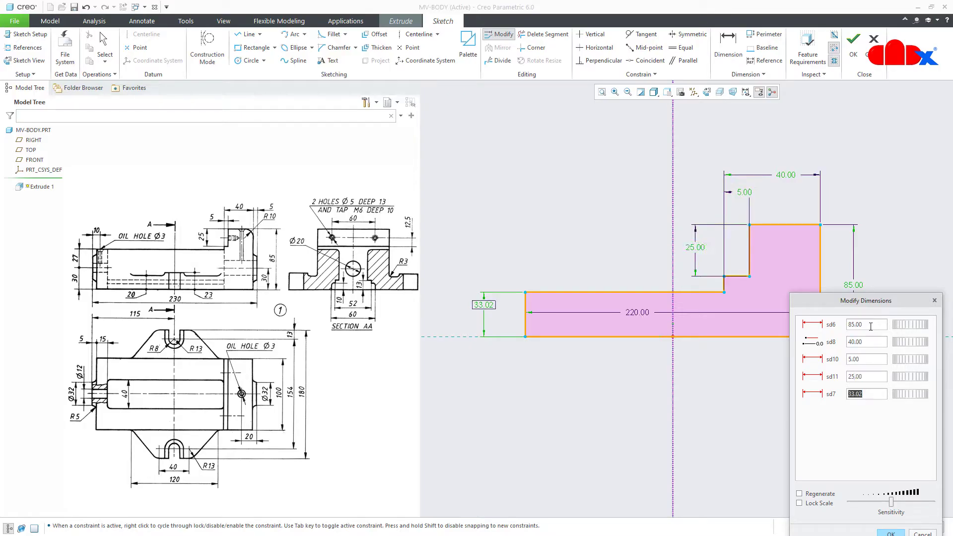
type("57")
key("Tab")
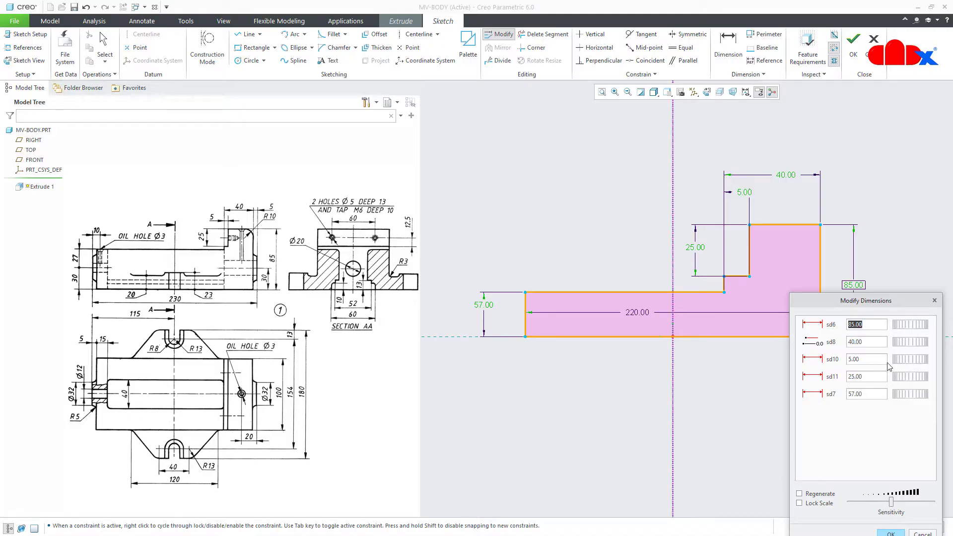
left_click_drag(900, 307, 893, 226)
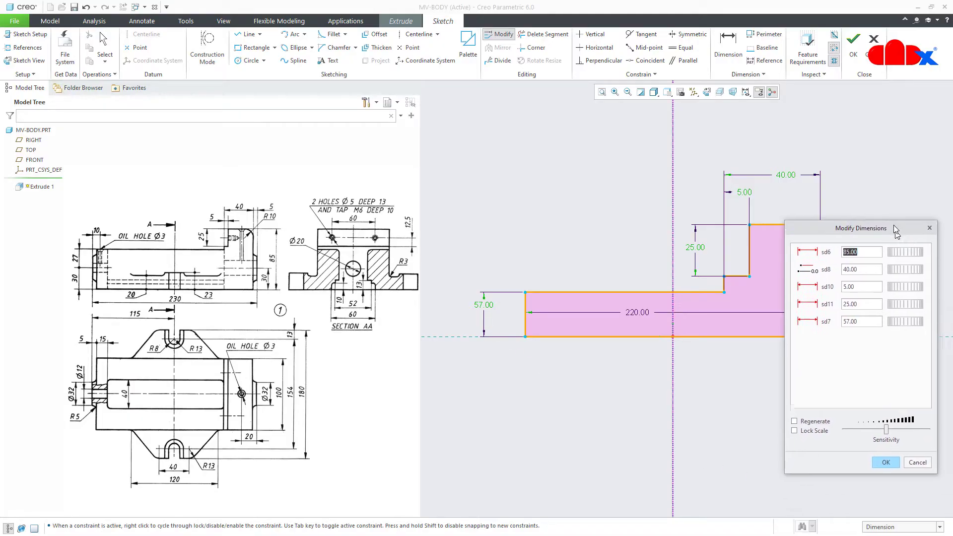
left_click(882, 462)
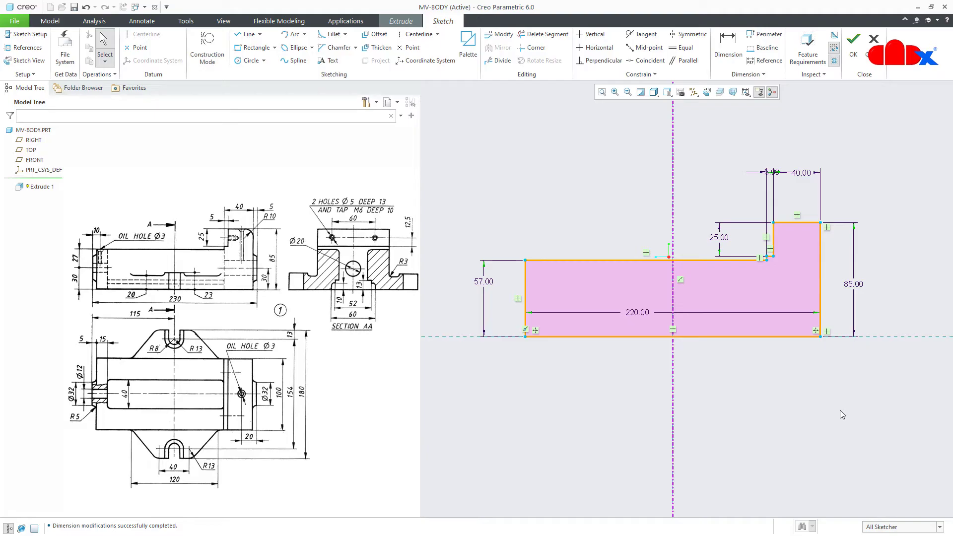
Finish the sketch and extrude it symmetrically 100 mm deep
right_click(840, 414)
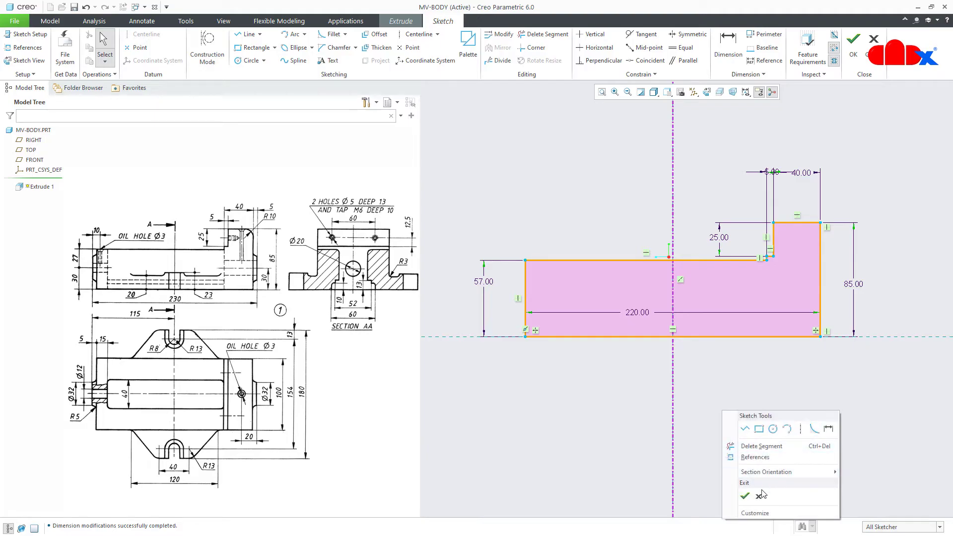
left_click(745, 496)
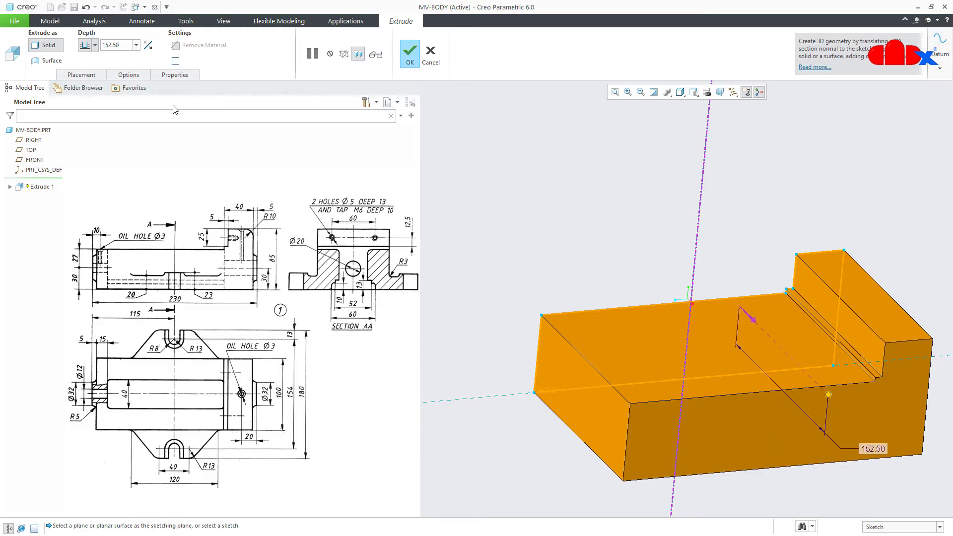
left_click(95, 45)
left_click(83, 75)
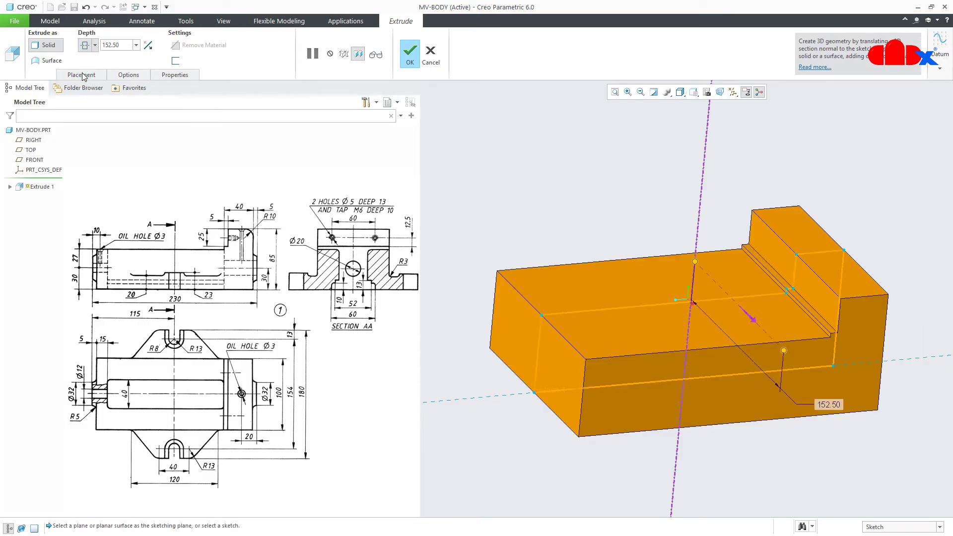
double_click(129, 46)
type("100")
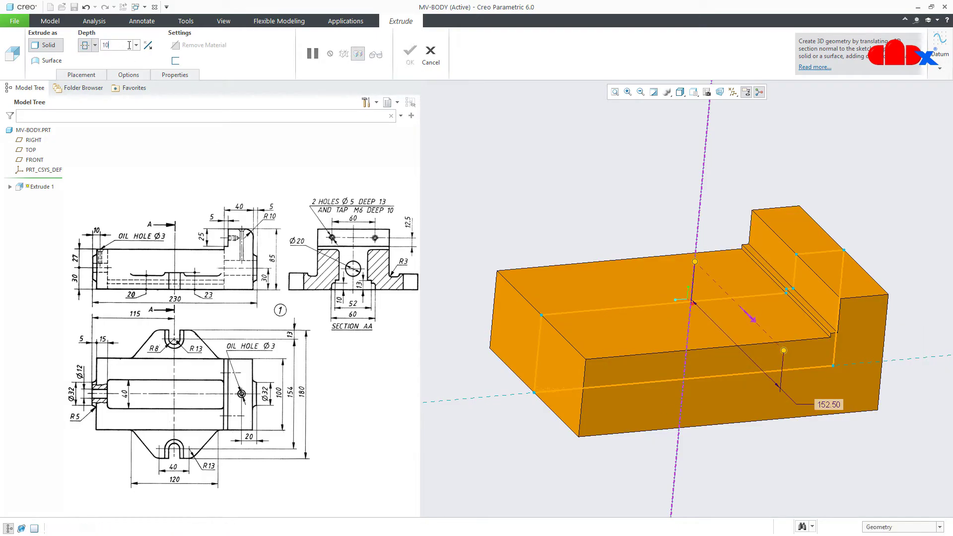
key("Return")
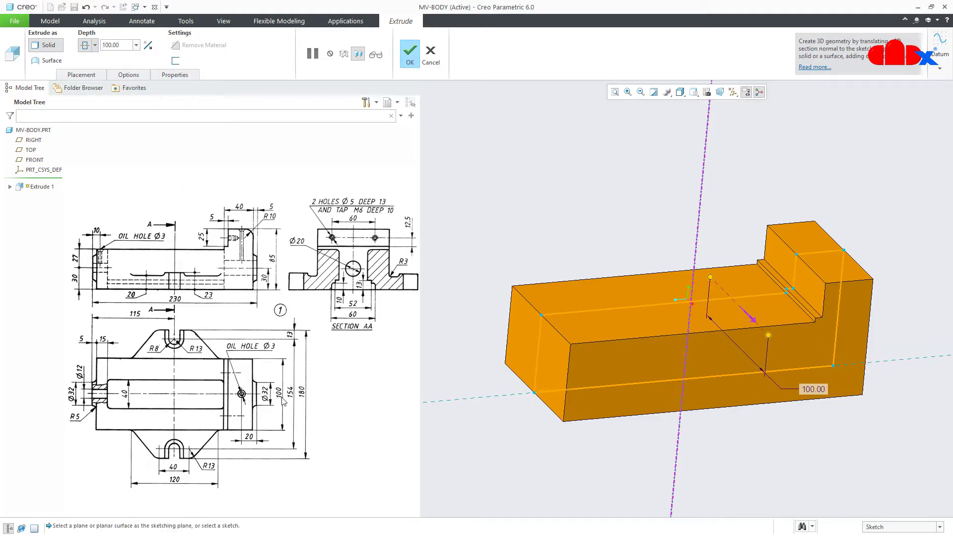
left_click(409, 53)
Return to the standard isometric view and hide the spin centre and annotations
left_click(710, 473)
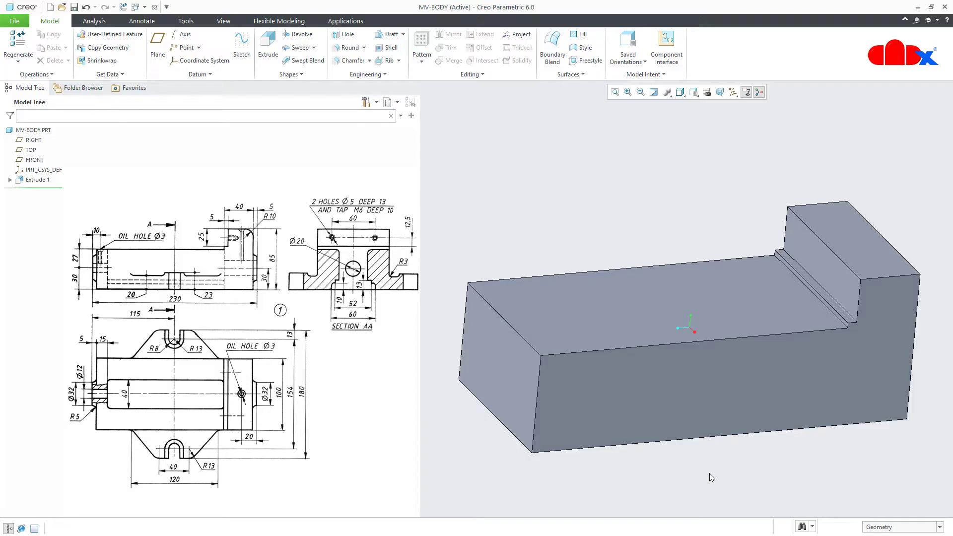
key("ctrl+d")
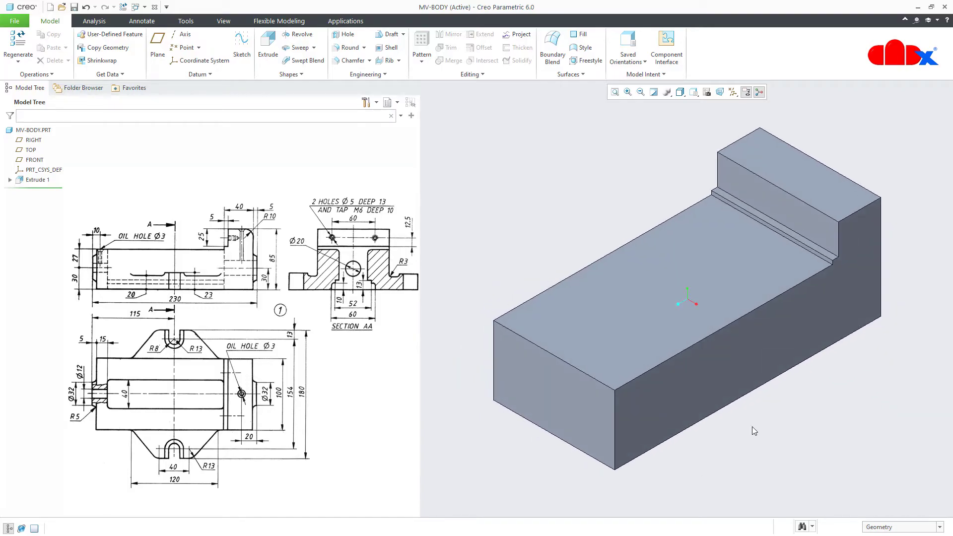
left_click(746, 92)
left_click(747, 92)
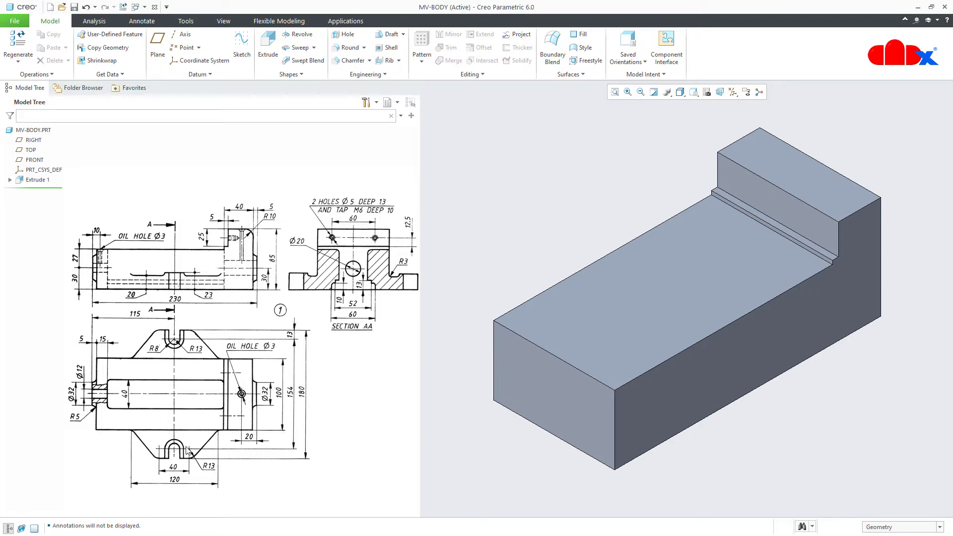
Start Extrude 2 sketched on the base's bottom face, with the viewing direction flipped
left_click(269, 67)
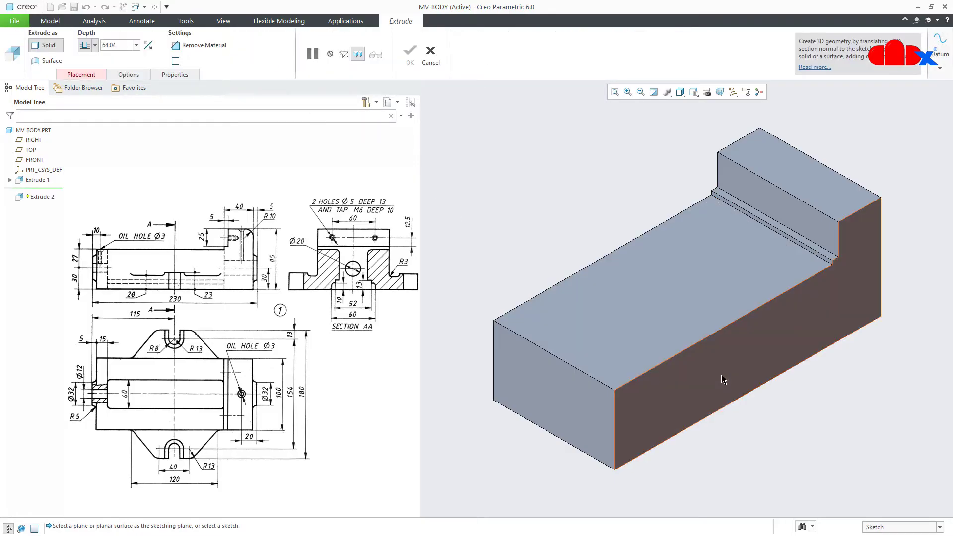
right_click(722, 379)
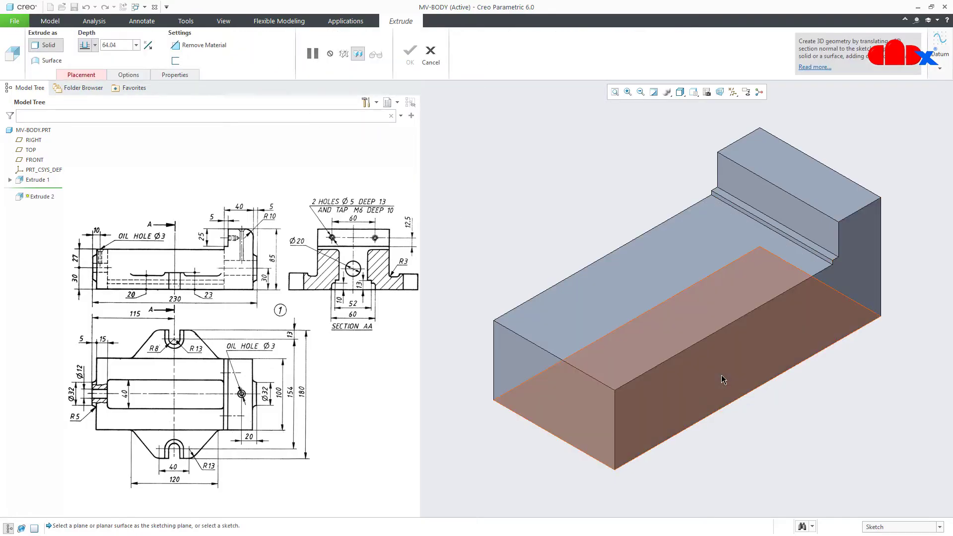
left_click(721, 375)
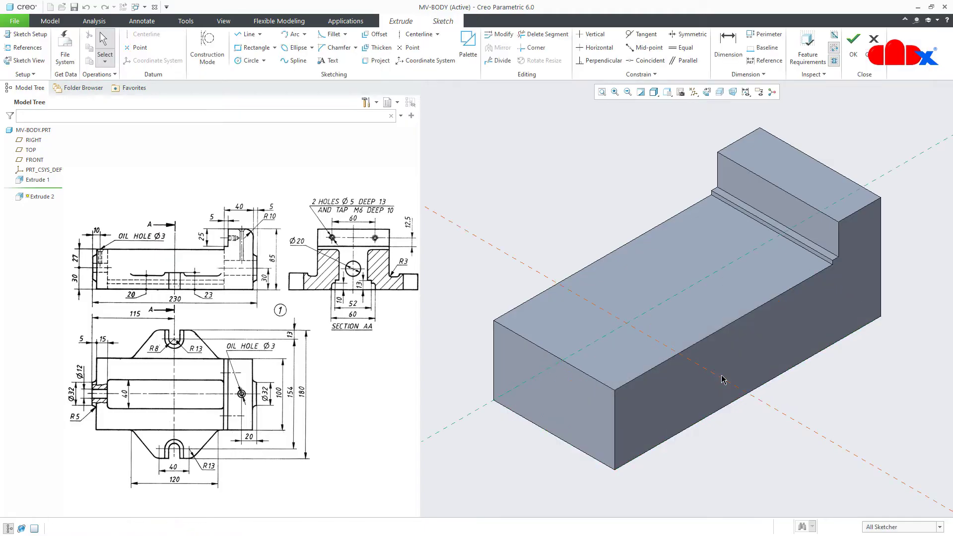
left_click(707, 92)
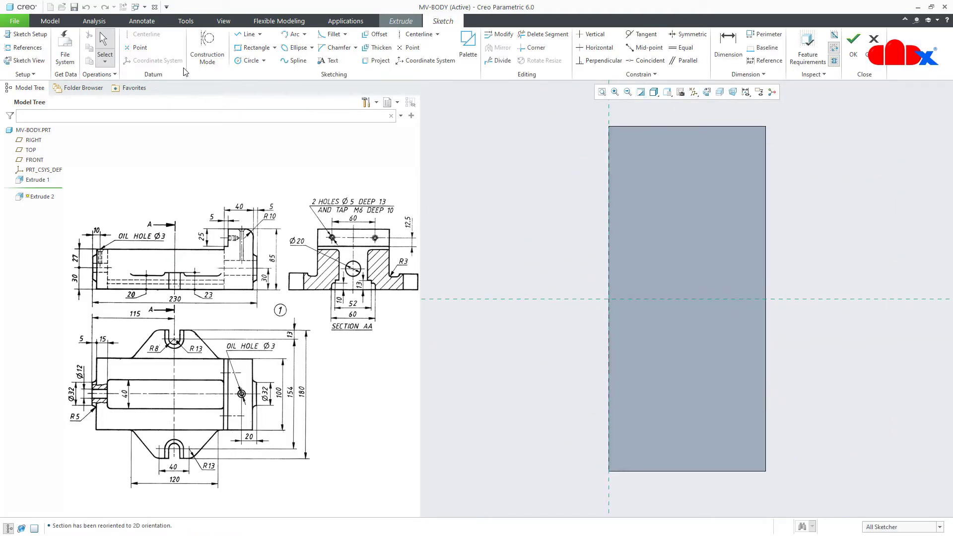
left_click(28, 34)
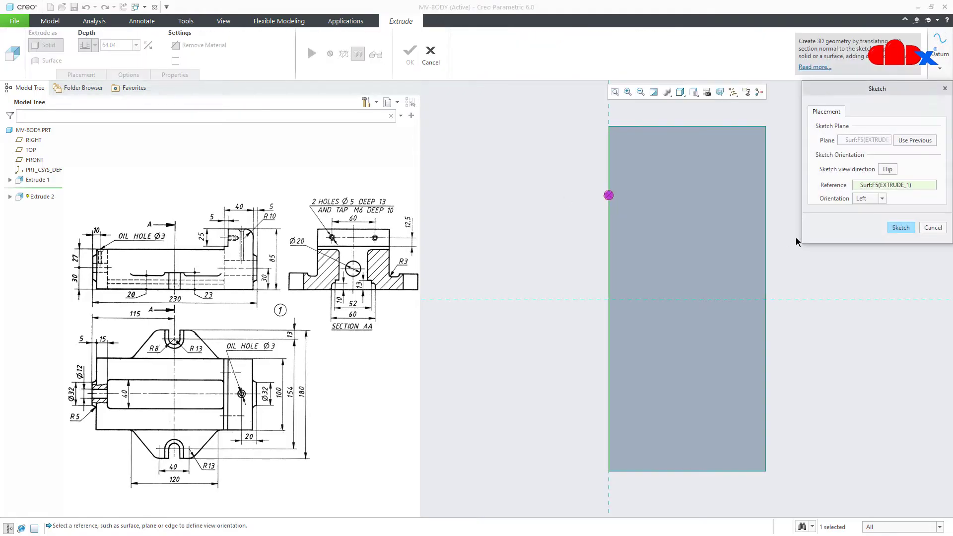
left_click(894, 169)
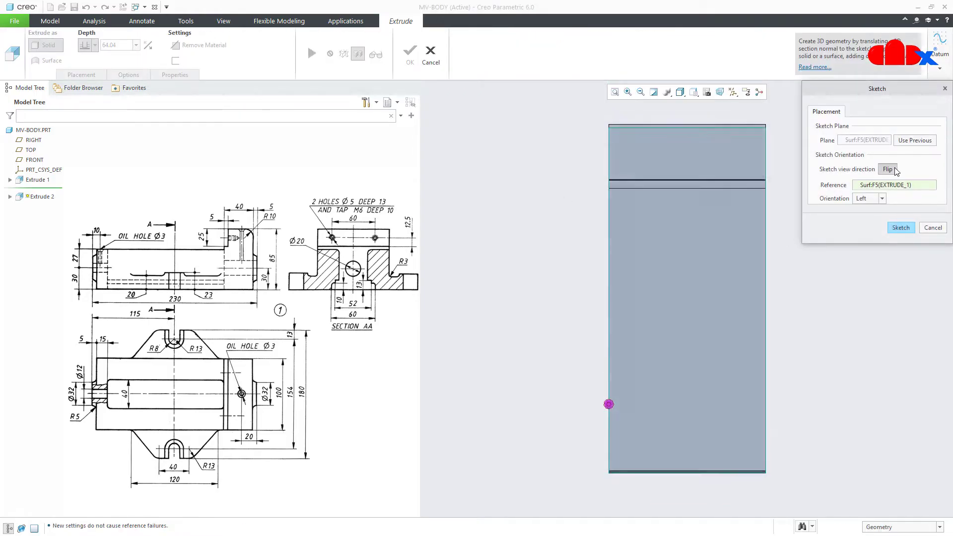
left_click(901, 227)
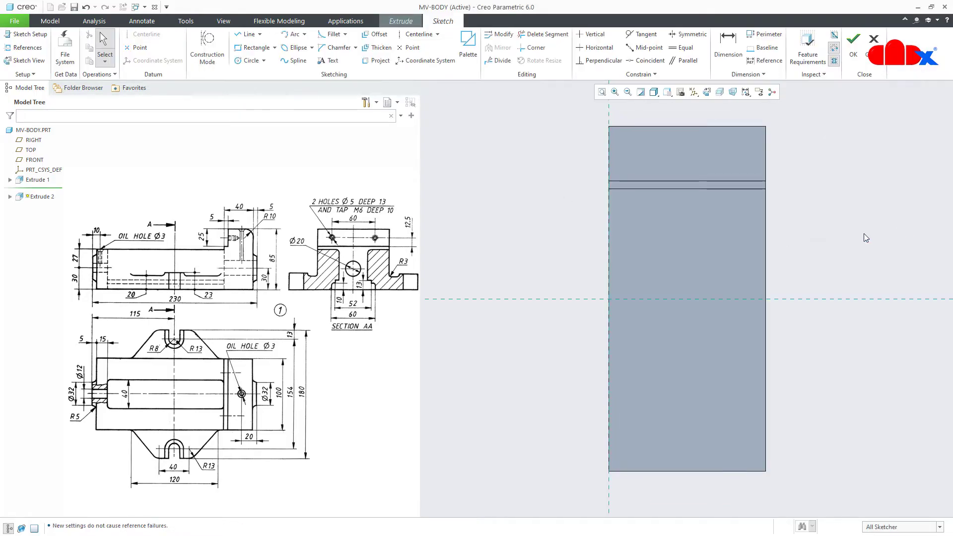
Add the RIGHT datum plane as a sketch reference
left_click(25, 47)
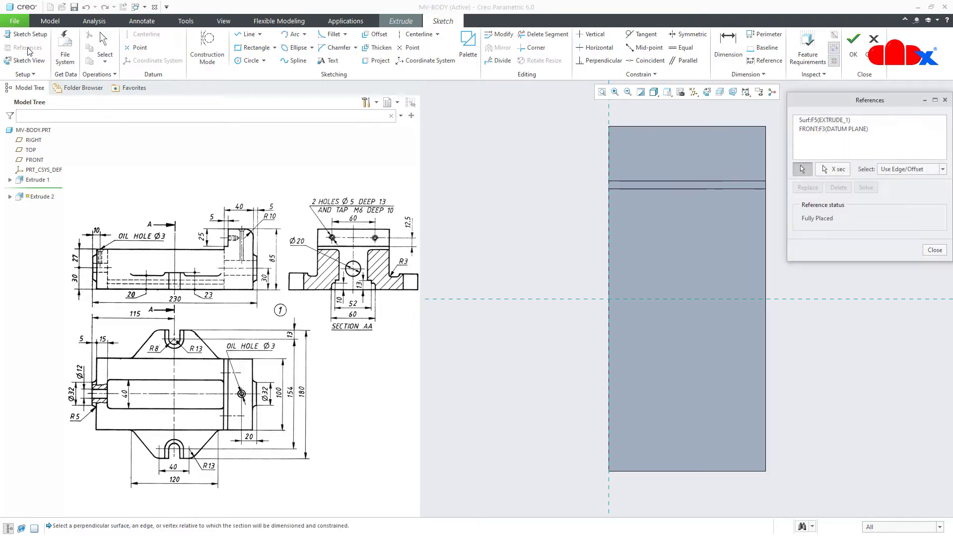
left_click(29, 140)
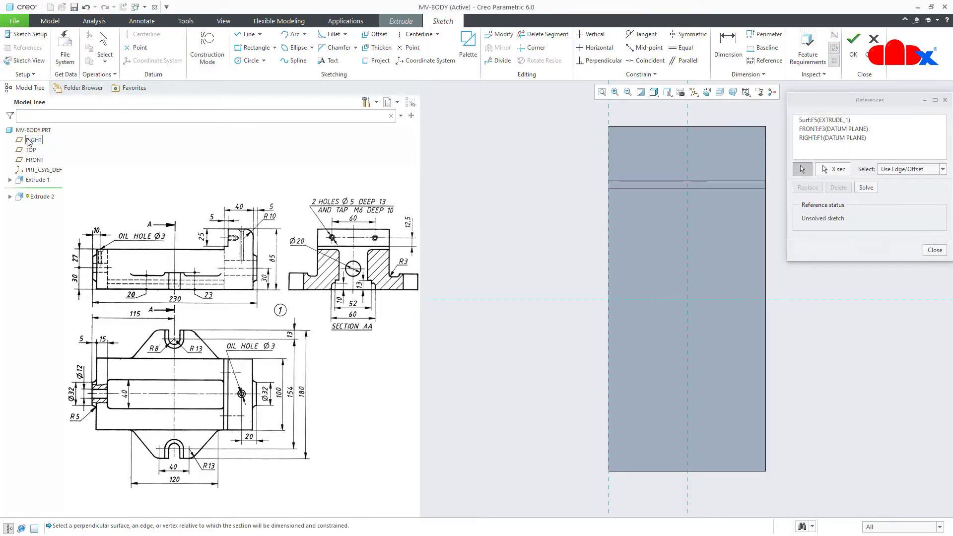
left_click(934, 249)
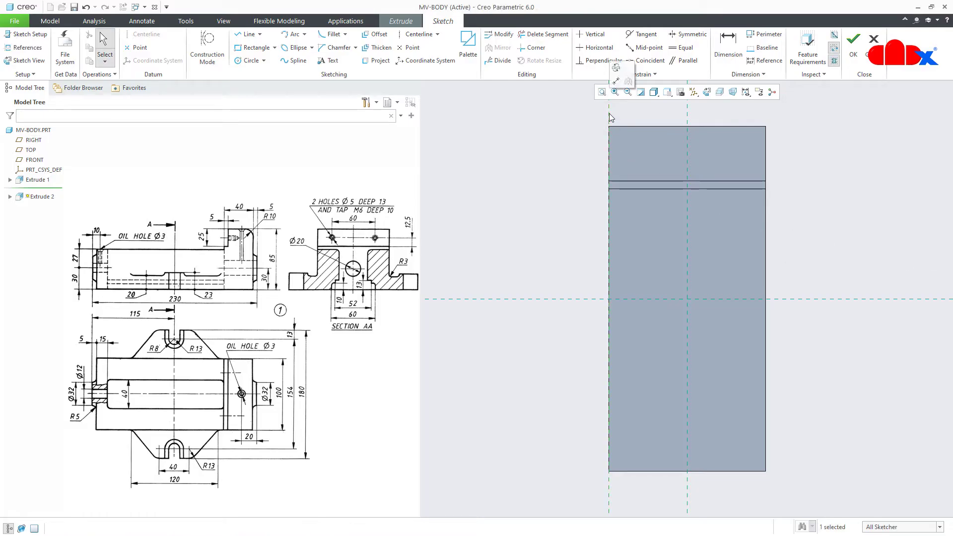
right_click(812, 253)
left_click(889, 271)
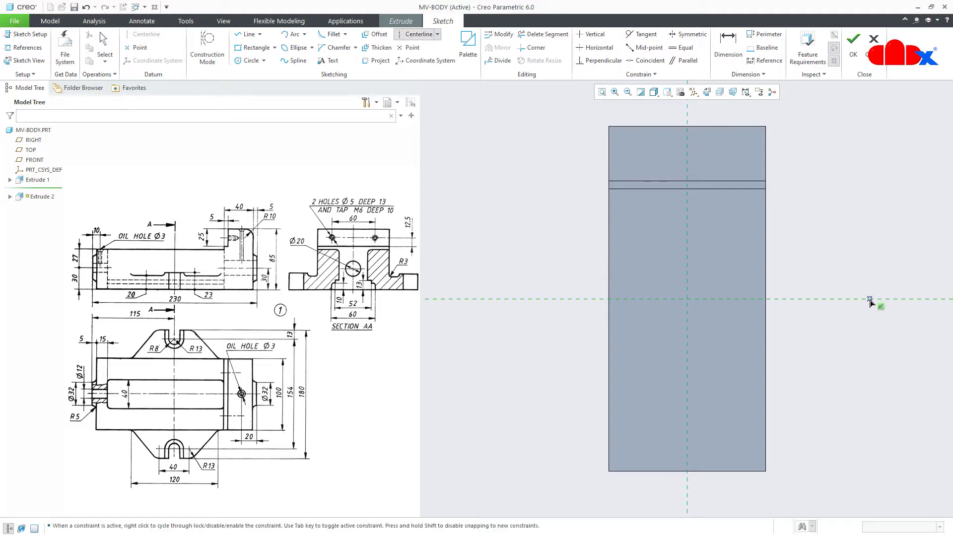
Draw horizontal and vertical centerlines along the sketch references
left_click(882, 299)
left_click(913, 298)
left_click(685, 229)
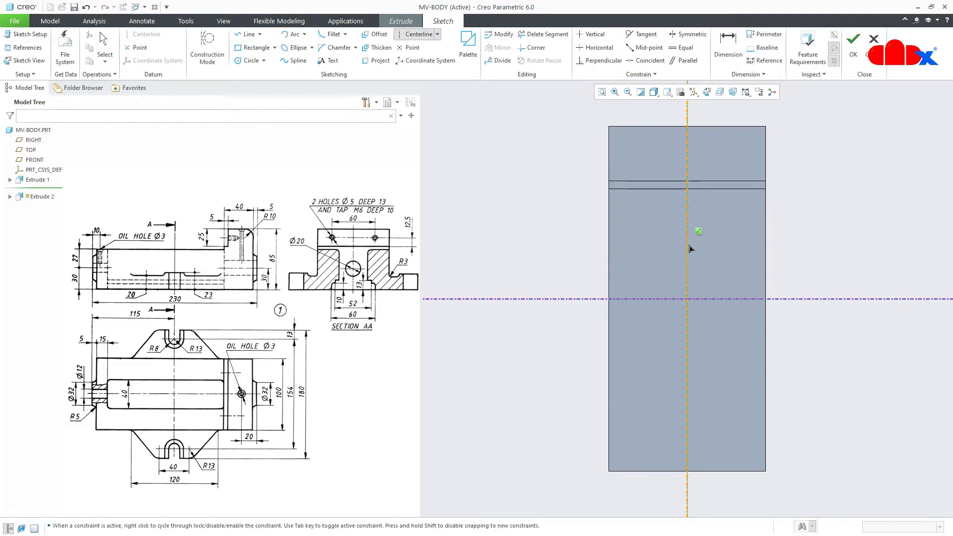
left_click(689, 254)
middle_click(725, 258)
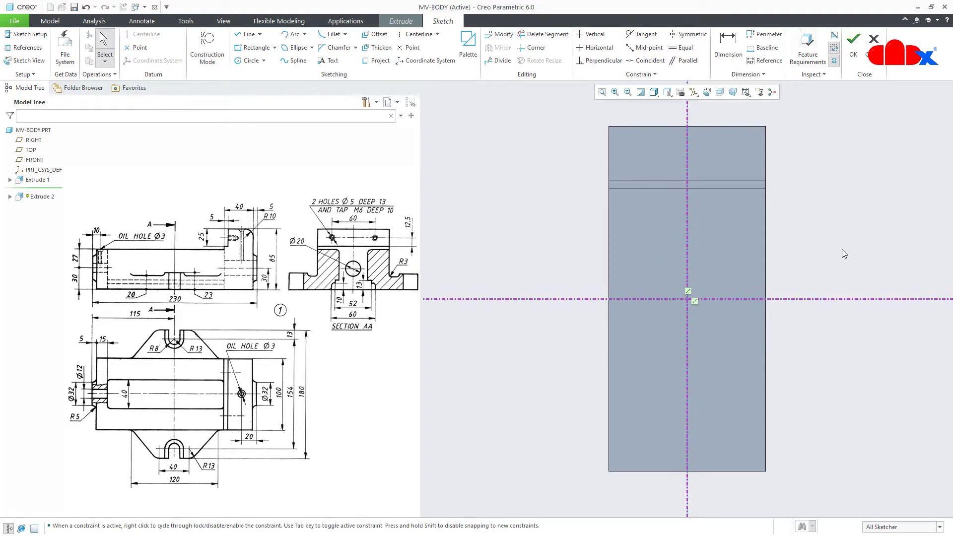
Sketch the upper half of the tapered lug from the base's right edge to the horizontal centerline
right_click(725, 251)
left_click(746, 268)
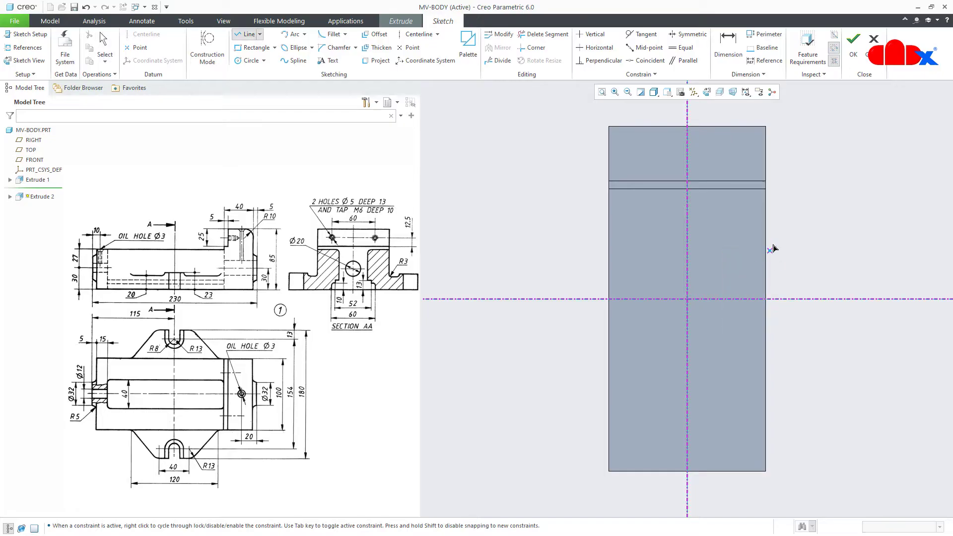
left_click(765, 210)
left_click(836, 250)
left_click(836, 298)
middle_click(836, 299)
left_click(765, 209)
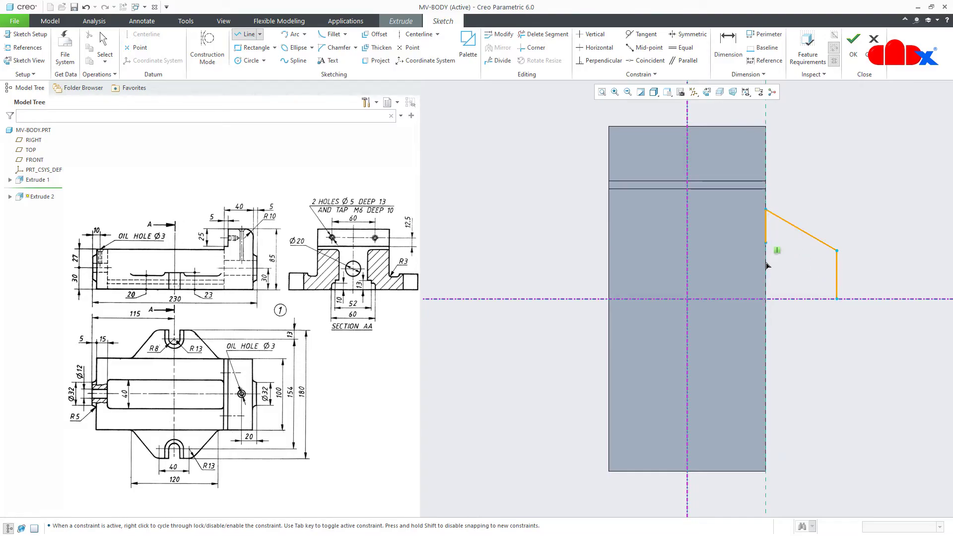
left_click(765, 298)
middle_click(818, 335)
middle_click(837, 332)
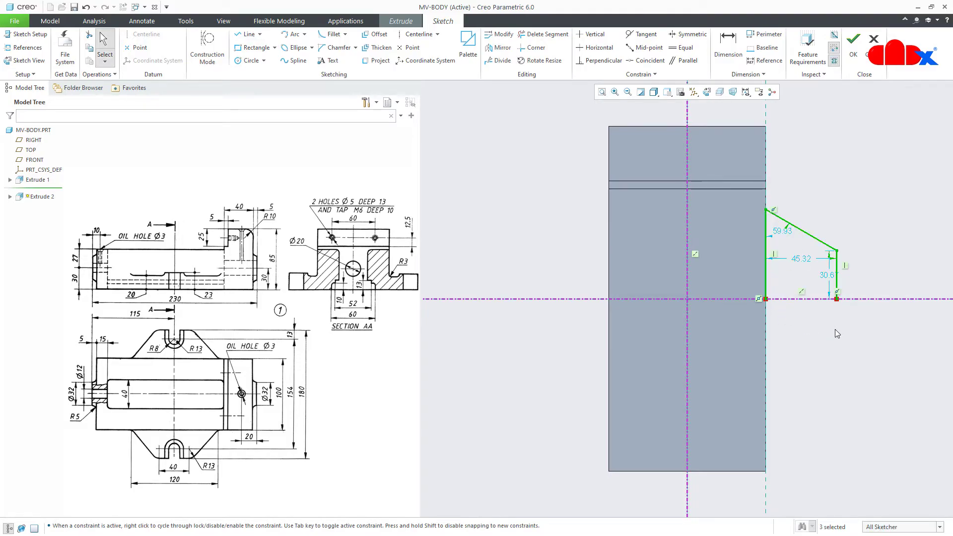
Mirror the half lug about the horizontal centerline and begin filleting its upper slanted line
left_click_drag(794, 263, 865, 345)
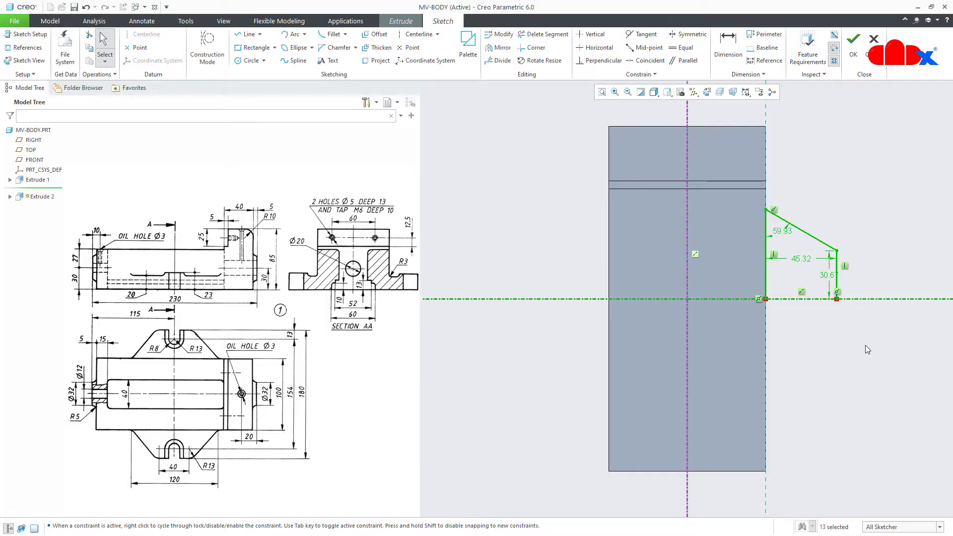
left_click(498, 48)
left_click(638, 303)
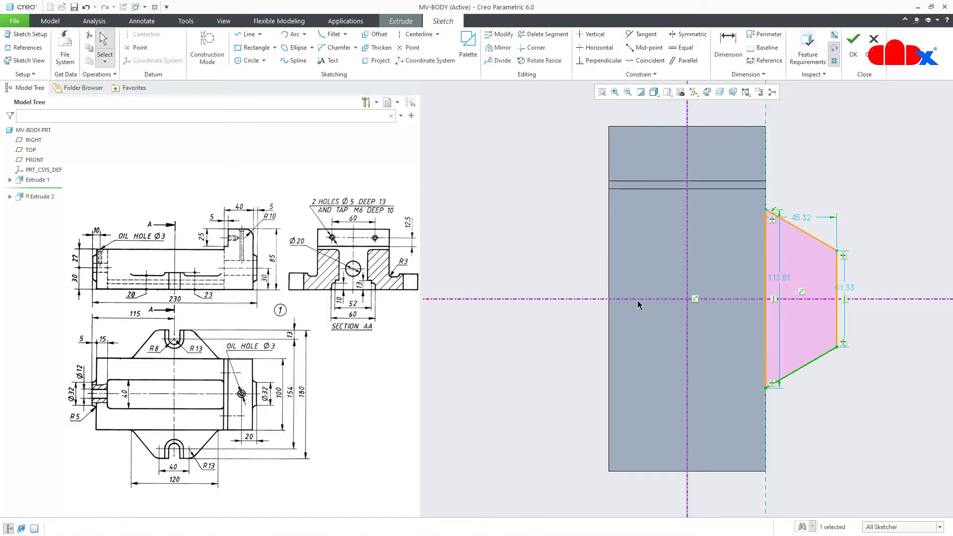
right_click(849, 413)
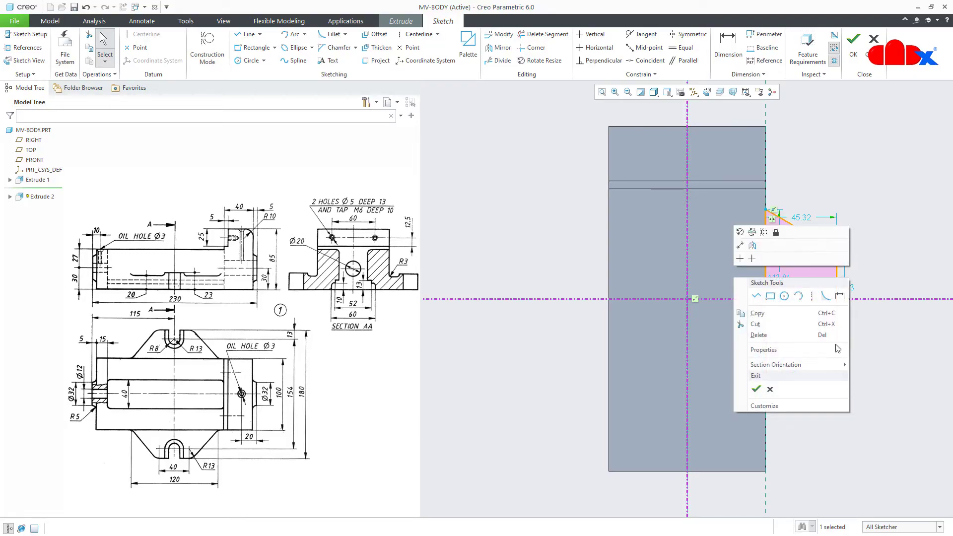
left_click(833, 254)
left_click(829, 251)
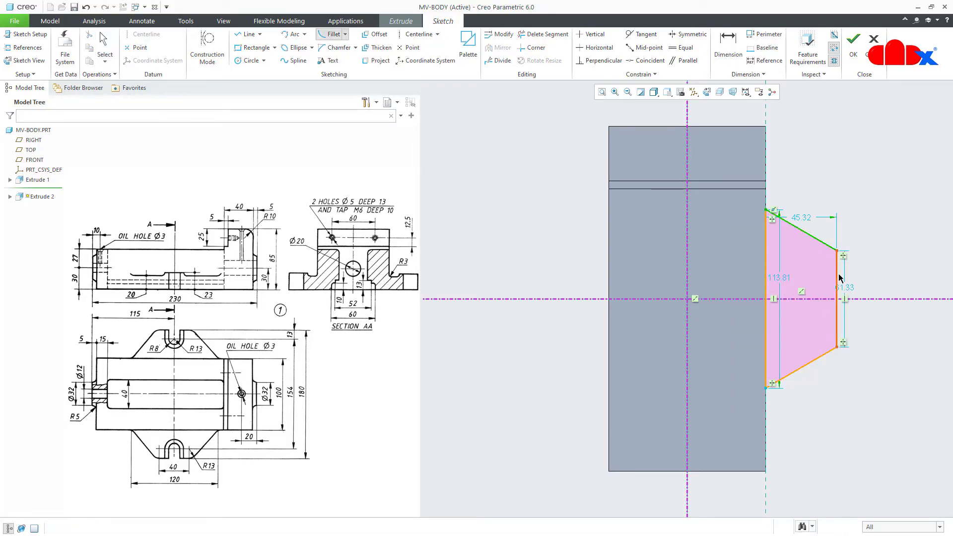
Fillet the lug's upper and lower outer corners and make both fillets equal in radius
left_click(837, 272)
left_click(836, 323)
left_click(824, 354)
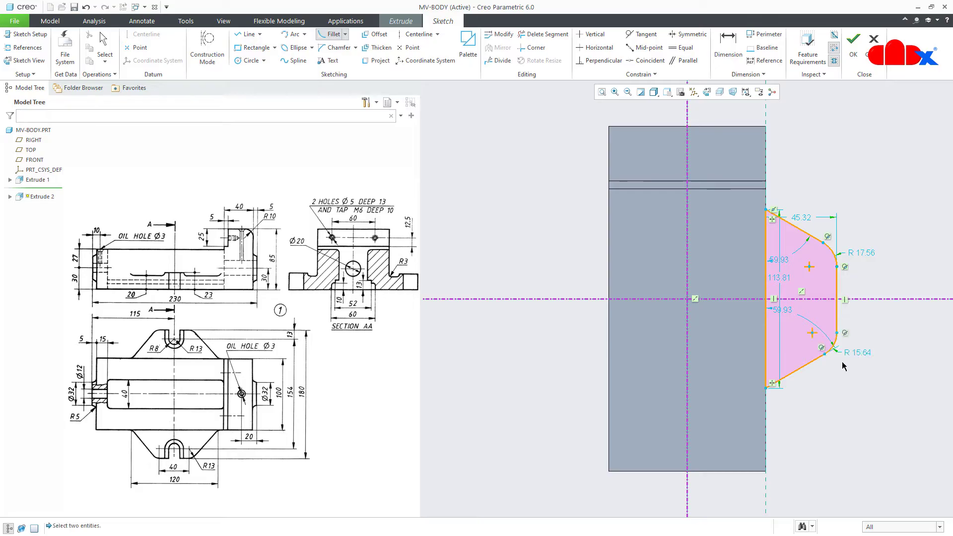
middle_click(857, 366)
right_click(856, 365)
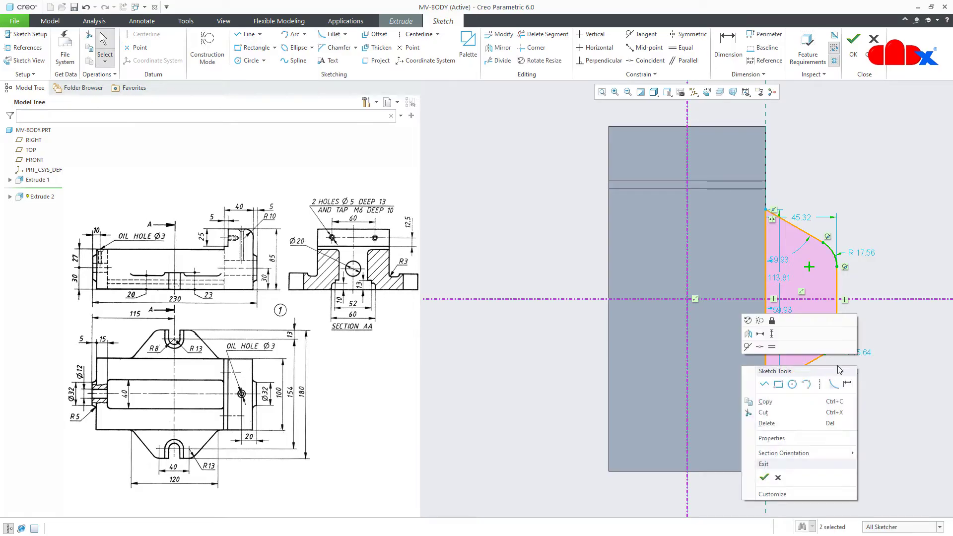
left_click(771, 349)
left_click(895, 373)
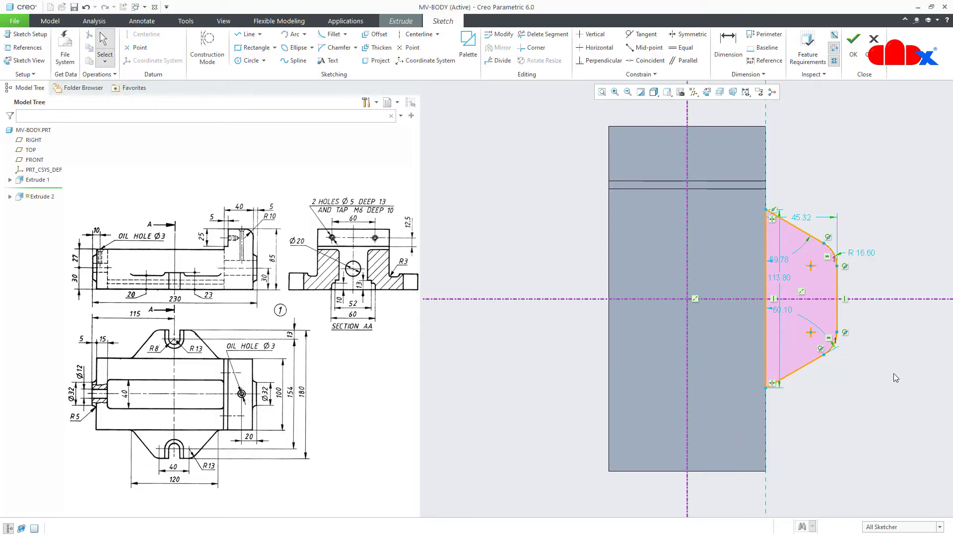
Make the two fillet centres symmetric about the horizontal centreline, then select the whole right lug profile
left_click(688, 34)
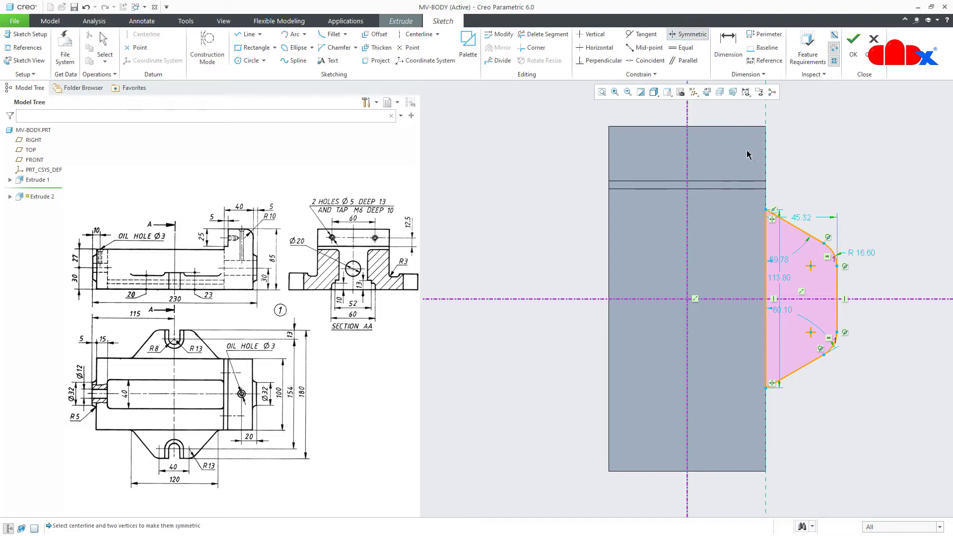
left_click(811, 267)
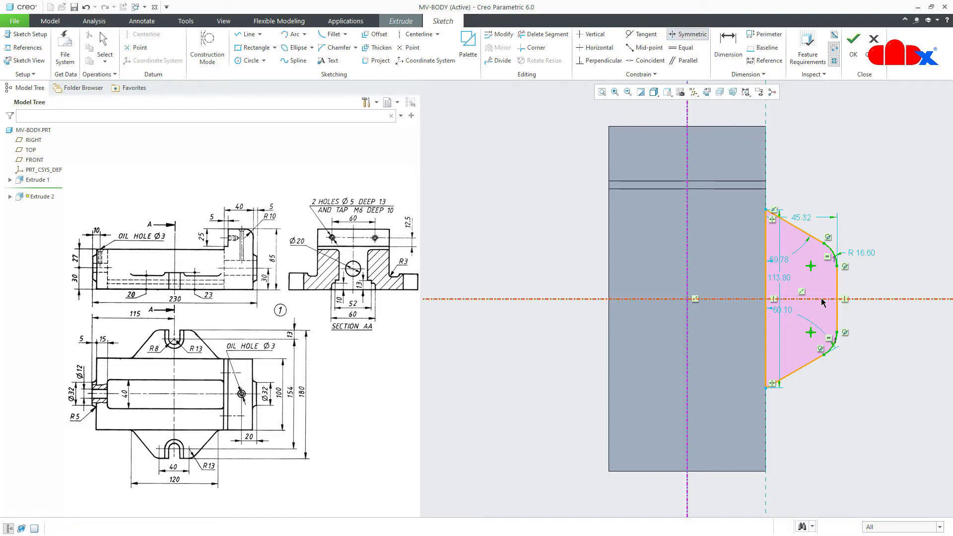
left_click(821, 299)
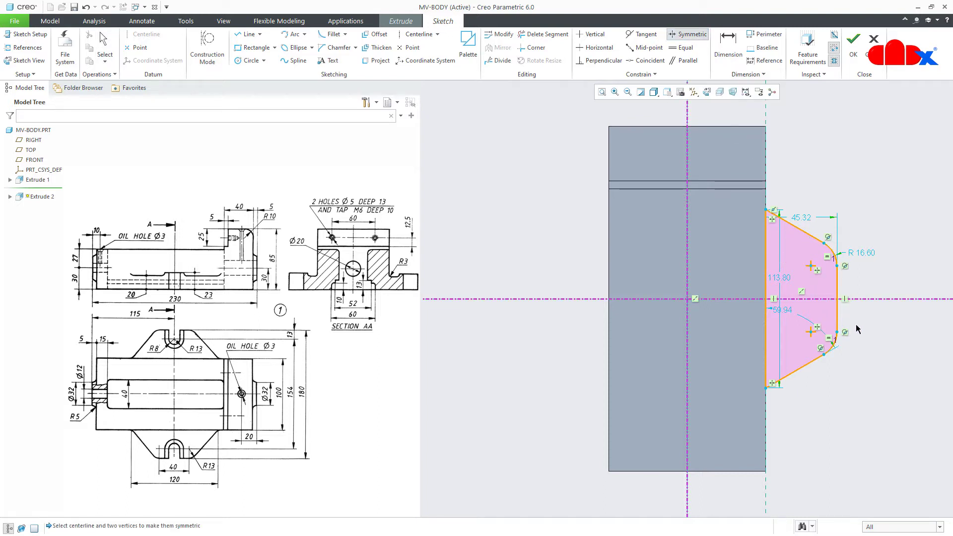
middle_click(875, 371)
mouse_move(741, 203)
left_mouse_down()
mouse_move(814, 296)
mouse_move(875, 408)
left_mouse_up()
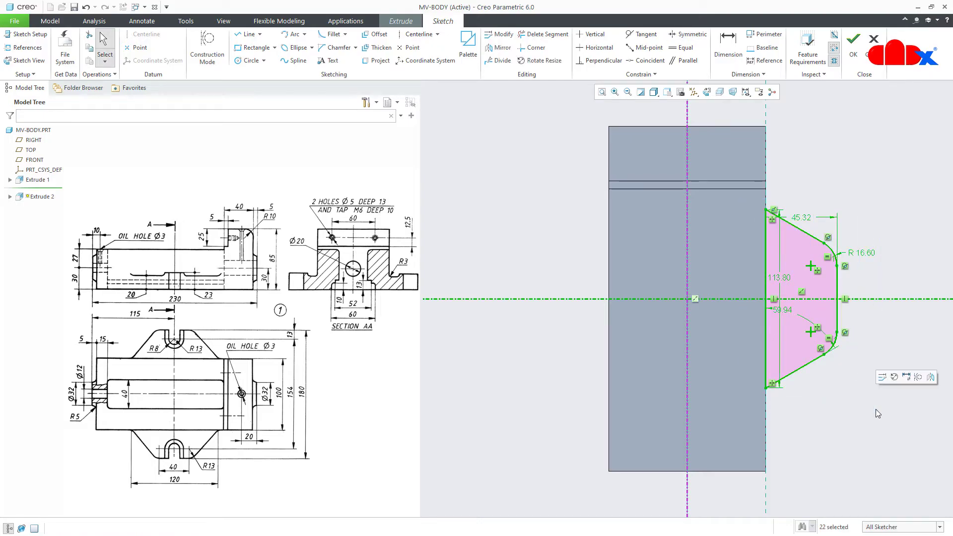
Mirror the lug profile across the vertical centreline and dimension the lug height to 120
left_click(931, 377)
left_click(689, 406)
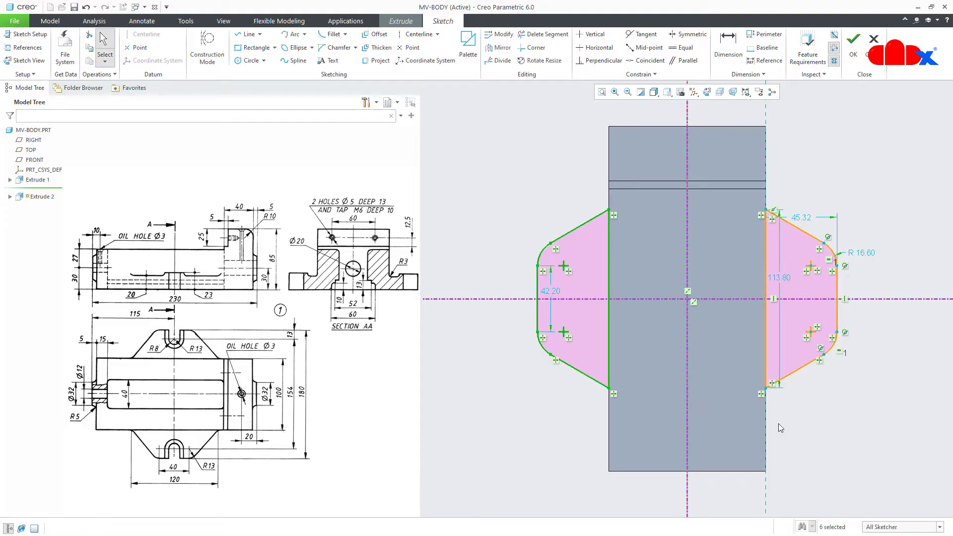
right_click(838, 427)
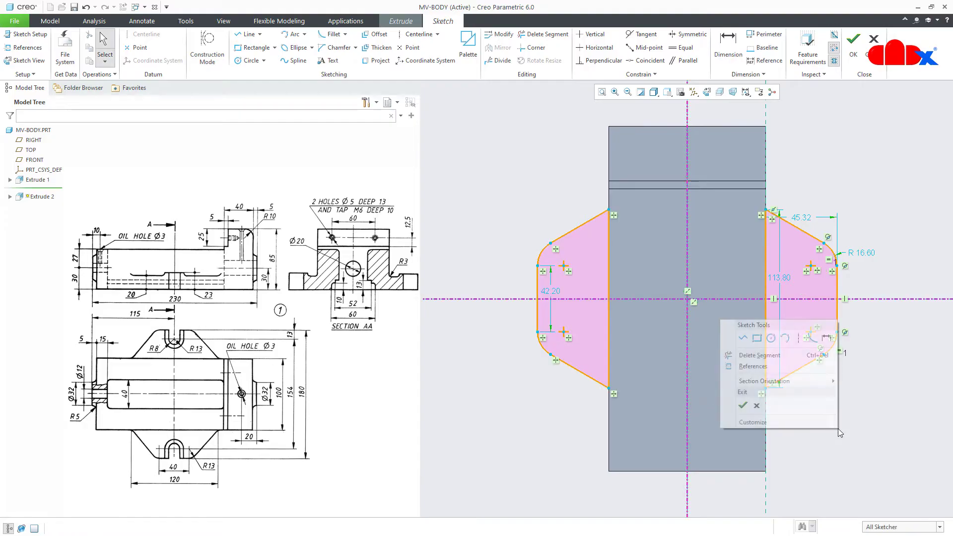
left_click(825, 338)
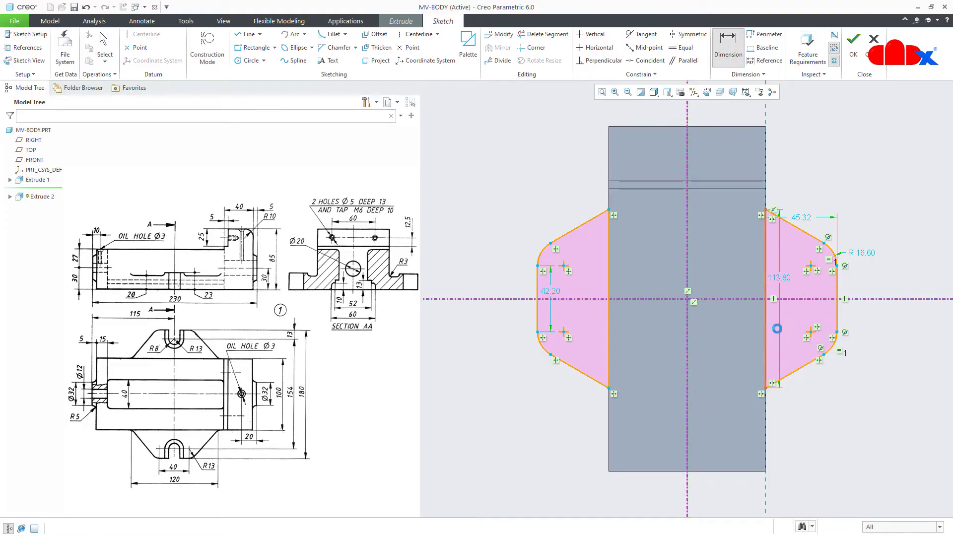
left_click(767, 330)
middle_click(863, 324)
type("120")
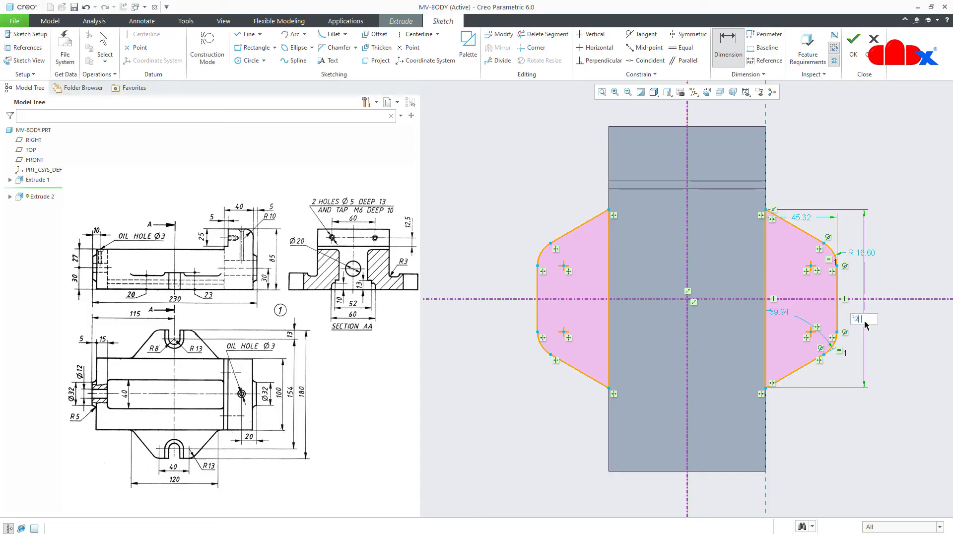
key("Return")
Set the fillet-centre spacing to 40 and the fillet radius to 13
left_click(810, 261)
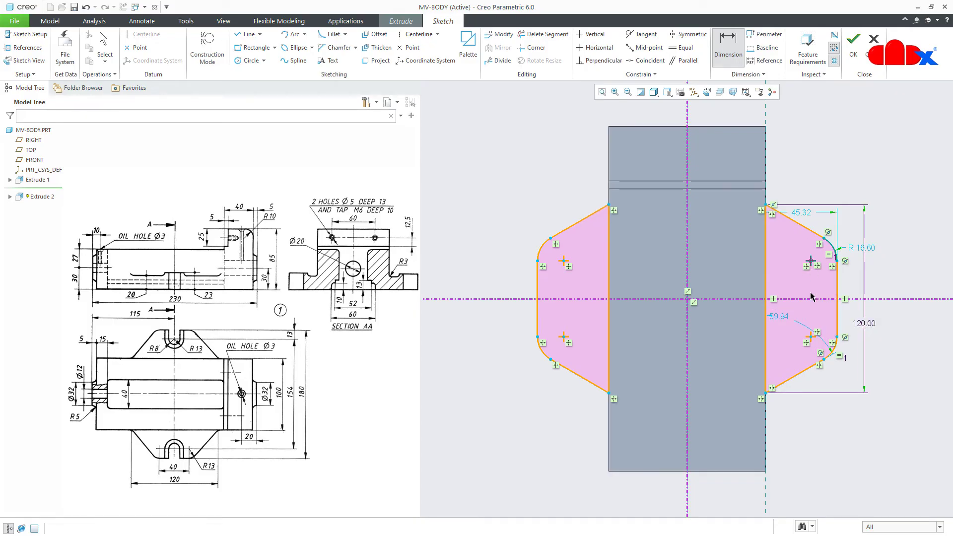
left_click(808, 341)
middle_click(846, 322)
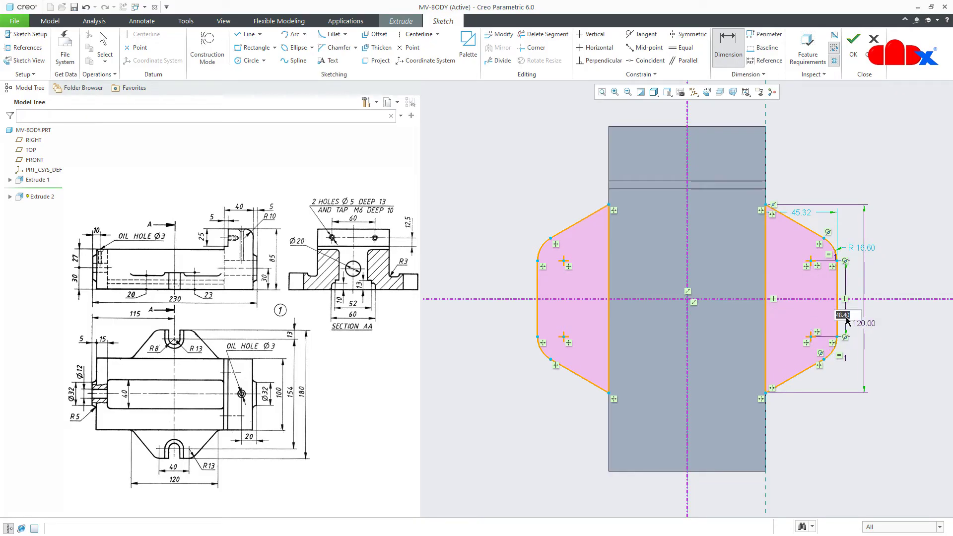
type("40")
key("Return")
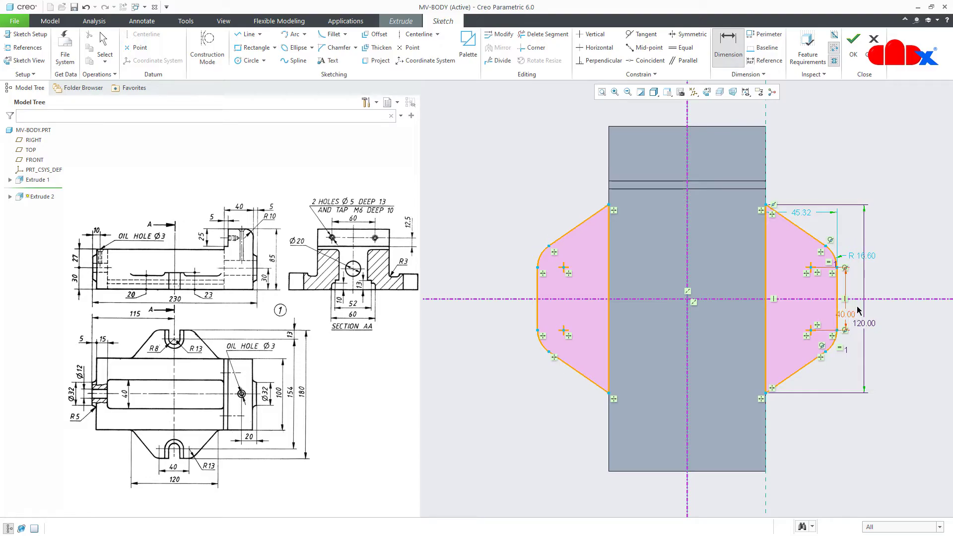
double_click(862, 256)
type("13")
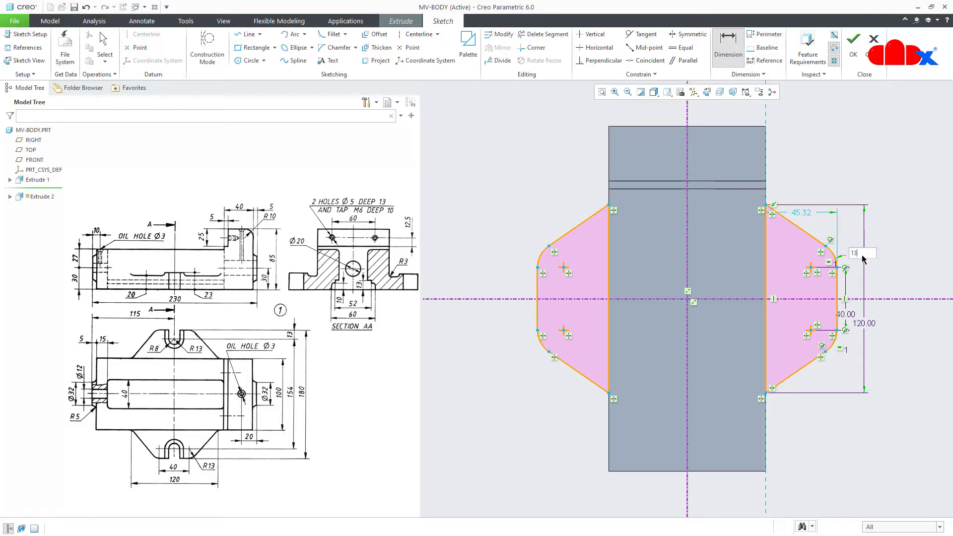
key("Return")
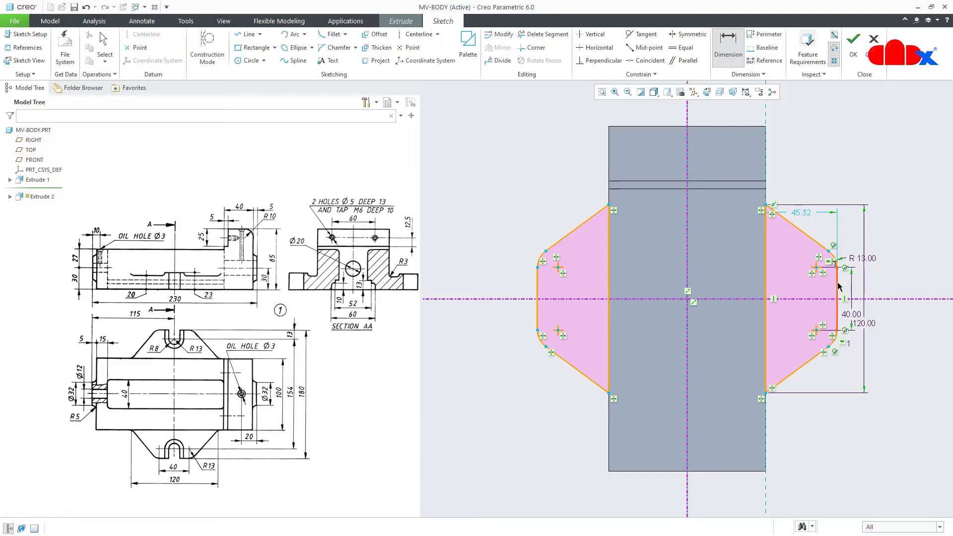
Dimension the overall width across both lugs to 180
left_click(538, 286)
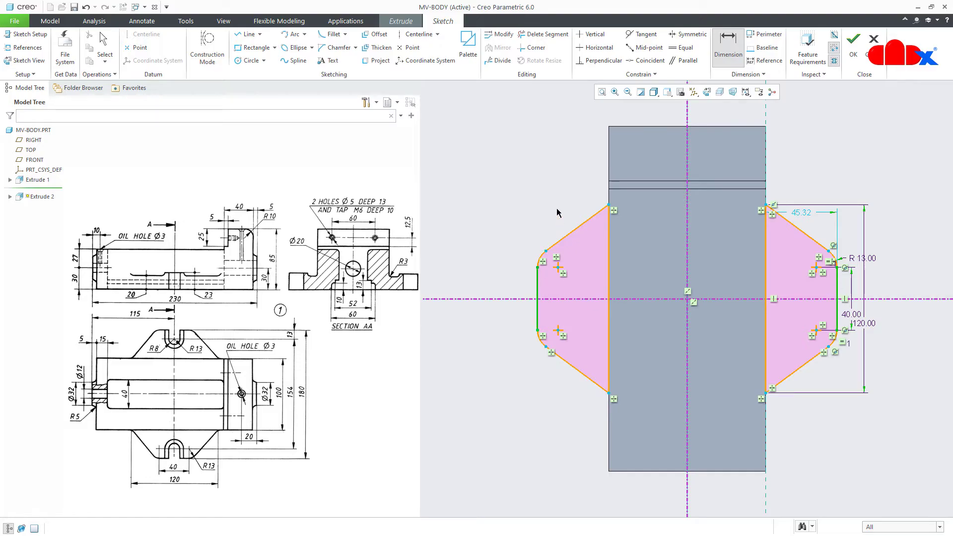
middle_click(563, 176)
type("180")
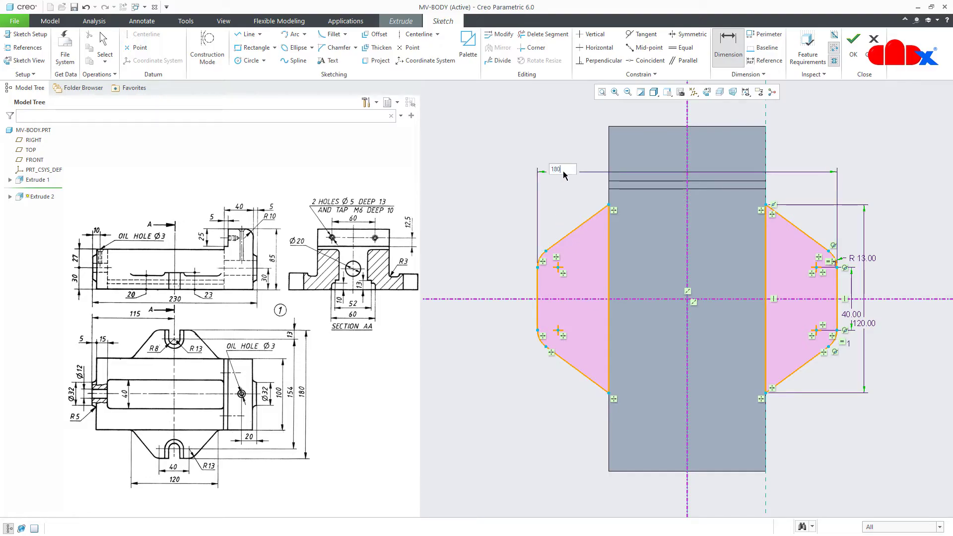
key("Return")
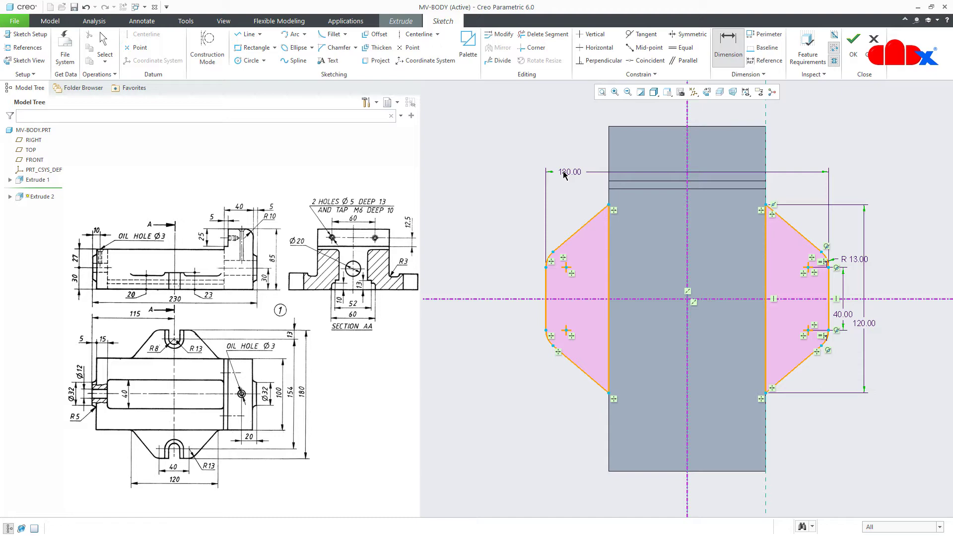
middle_click(820, 428)
right_click(819, 423)
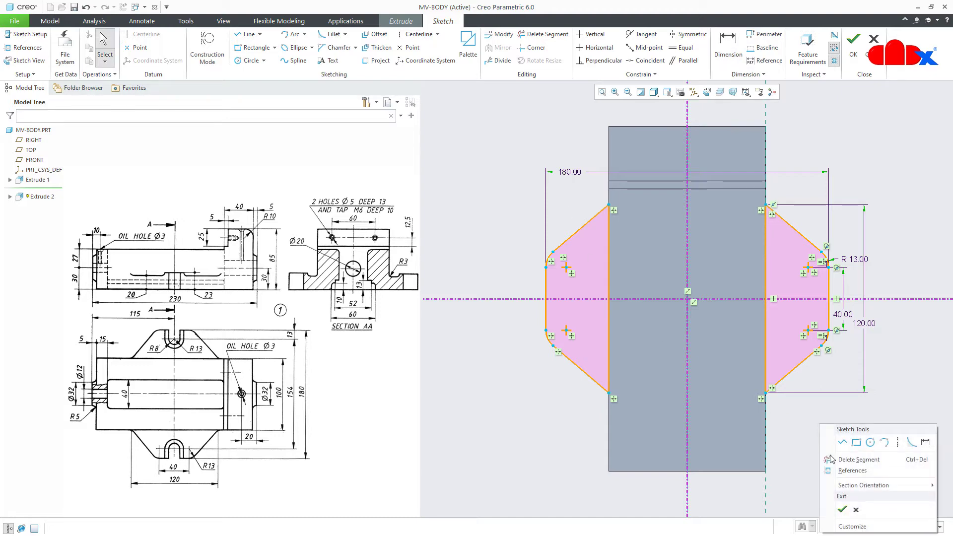
Extrude the lug sketch 20 mm deep and finish Extrude 2
left_click(842, 509)
middle_click_drag(803, 387, 782, 353)
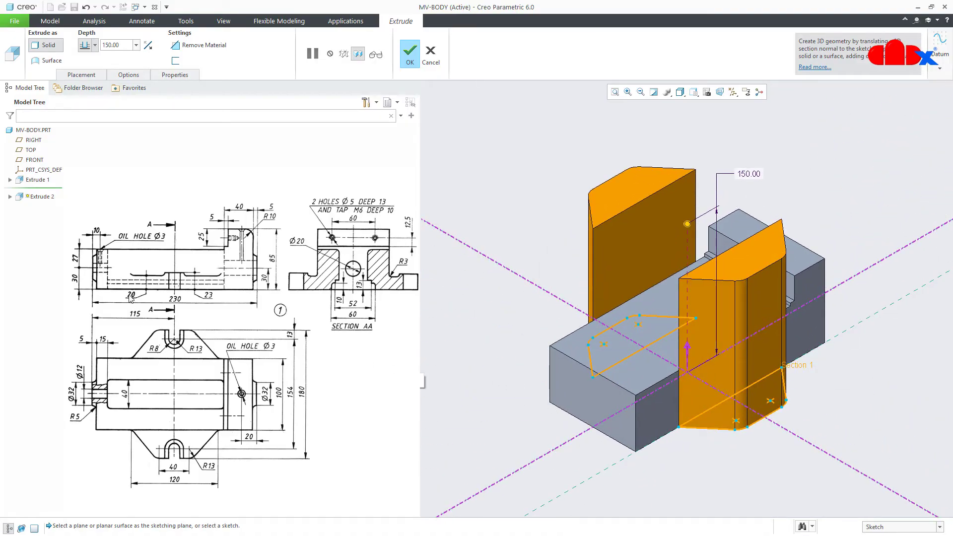
double_click(119, 45)
type("20")
key("Return")
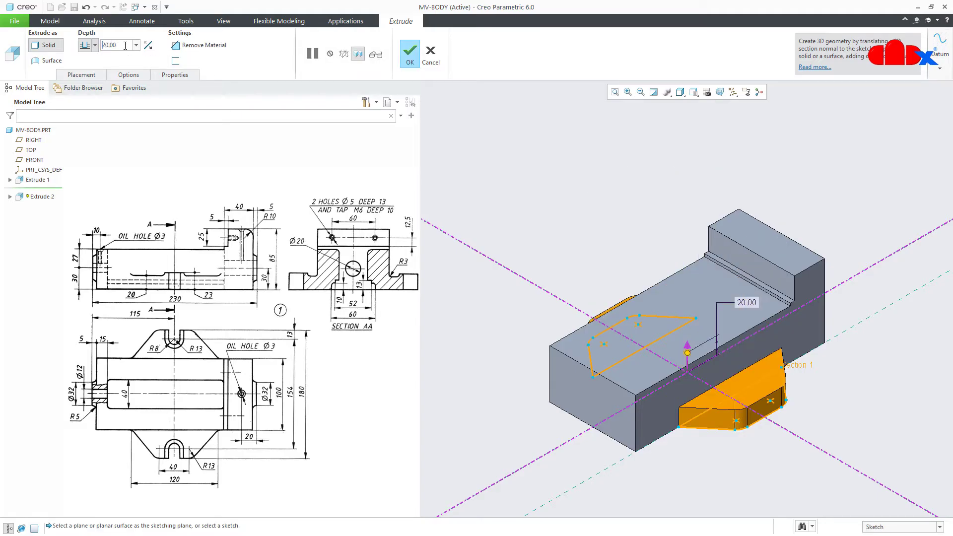
left_click(408, 52)
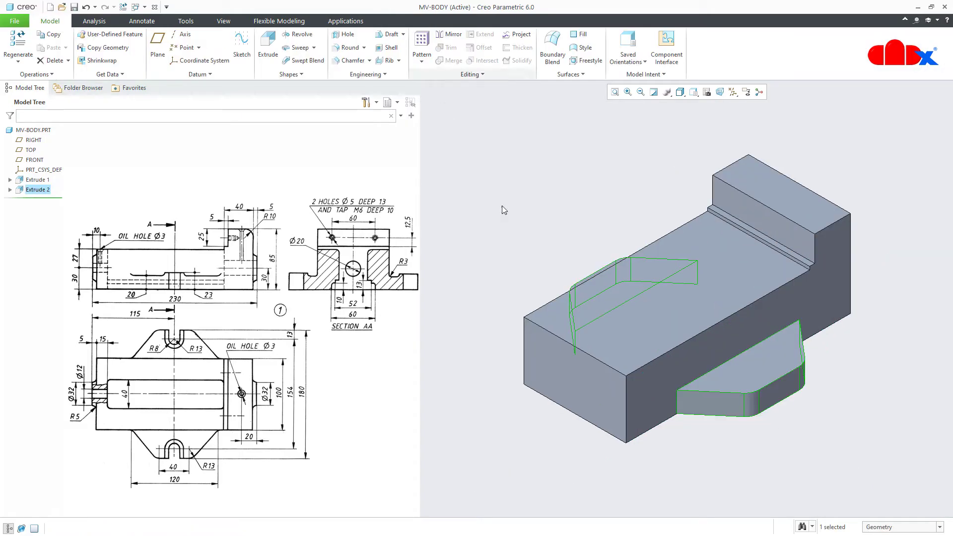
left_click(737, 447)
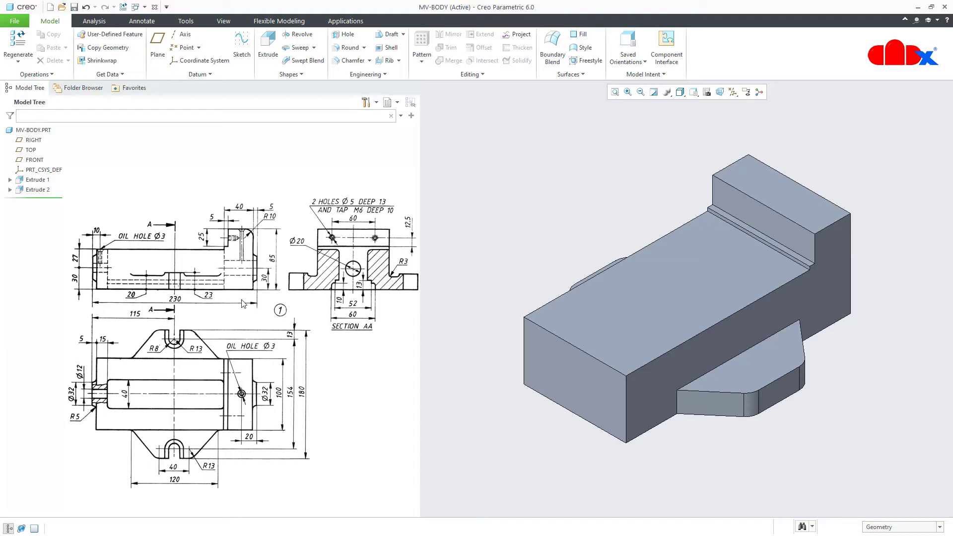
Start the sketch on the FRONT datum plane, viewed face-on, with datum planes hidden
left_click(733, 92)
left_click(733, 104)
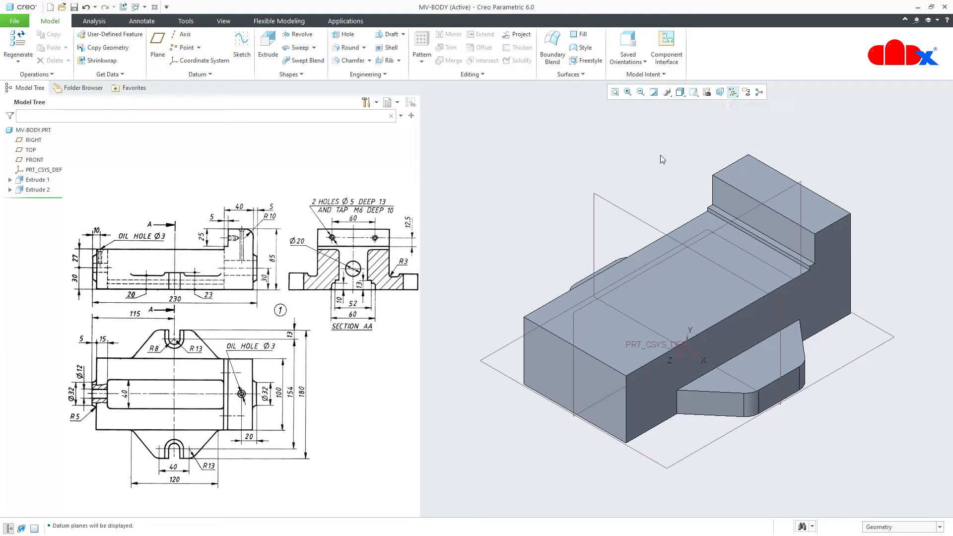
left_click(640, 222)
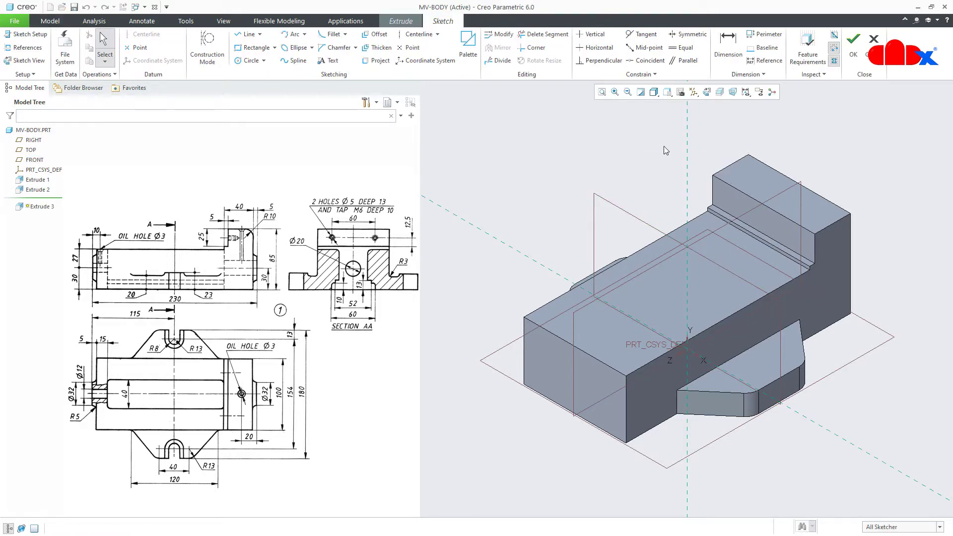
left_click(708, 93)
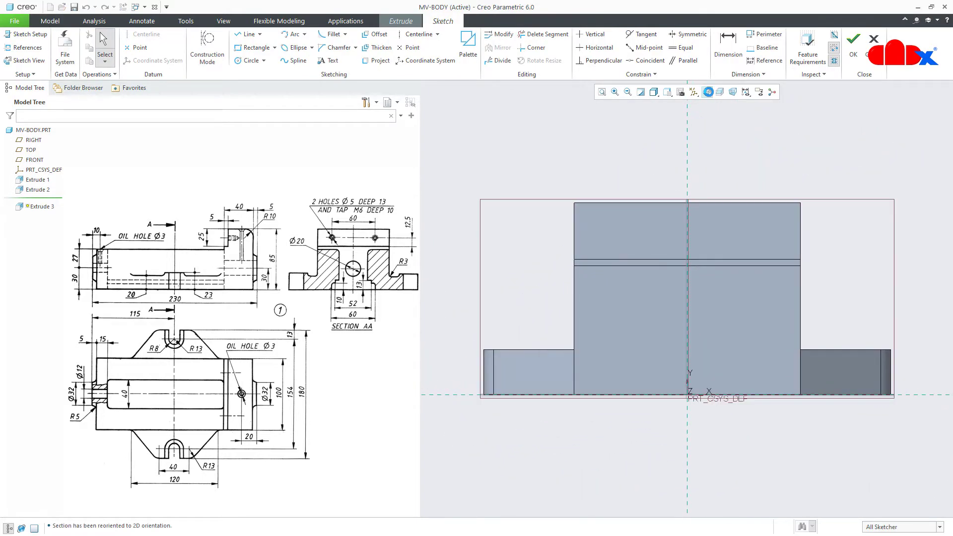
left_click(695, 94)
left_click(714, 147)
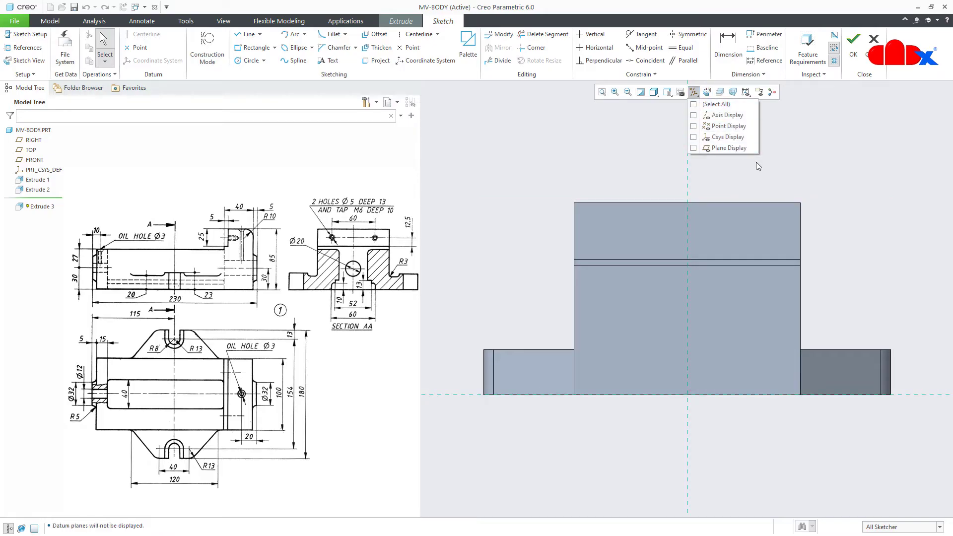
Draw the bore circle, setting its diameter to 32 and its centre height to 30
right_click(763, 172)
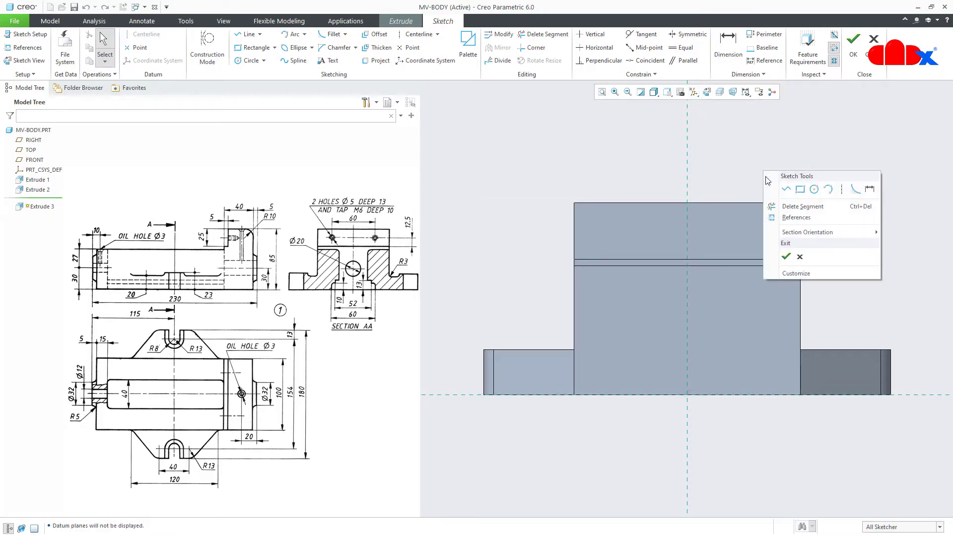
left_click(810, 194)
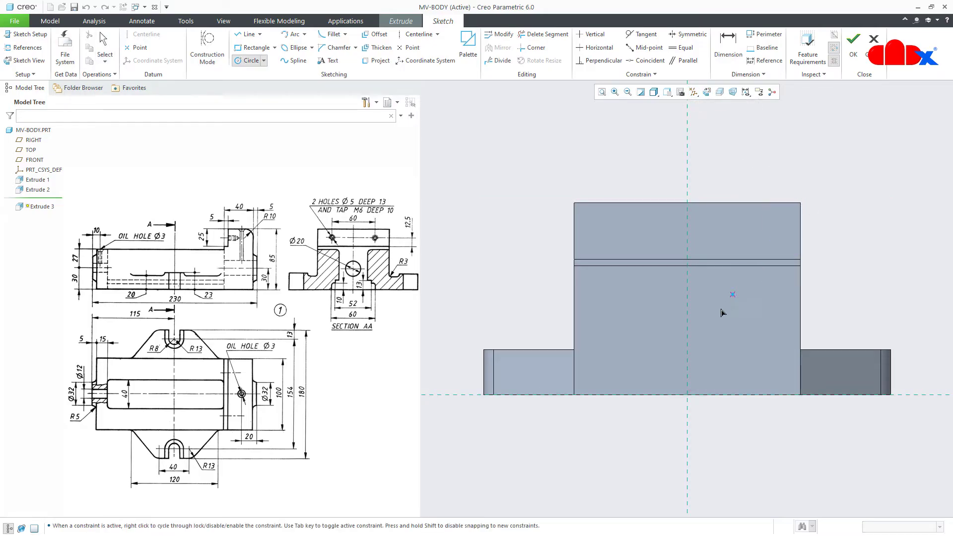
left_click(720, 374)
middle_click(764, 440)
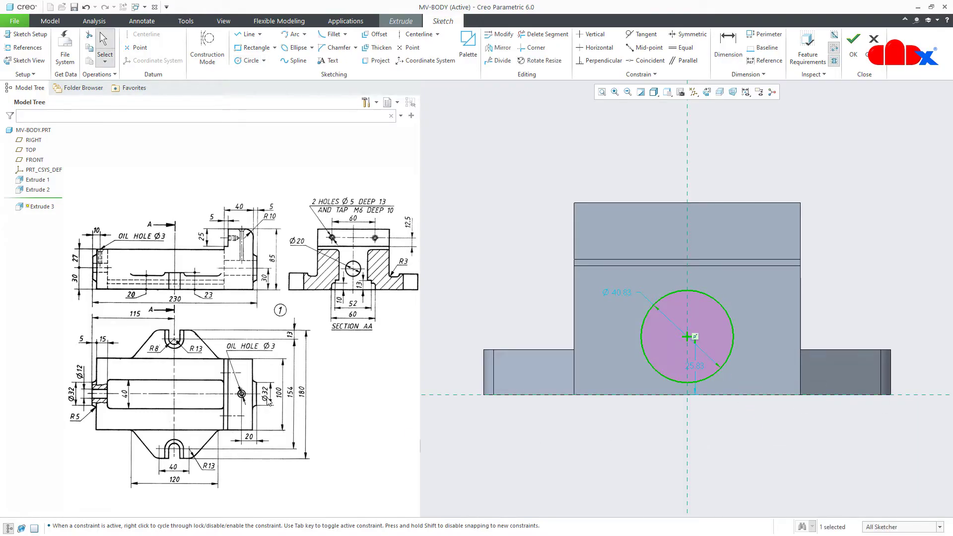
double_click(632, 291)
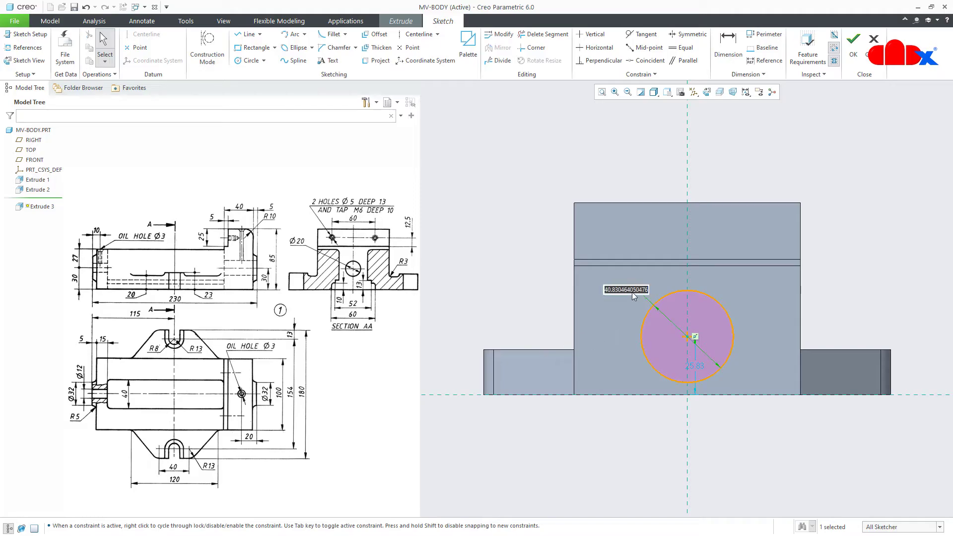
type("32")
key("Return")
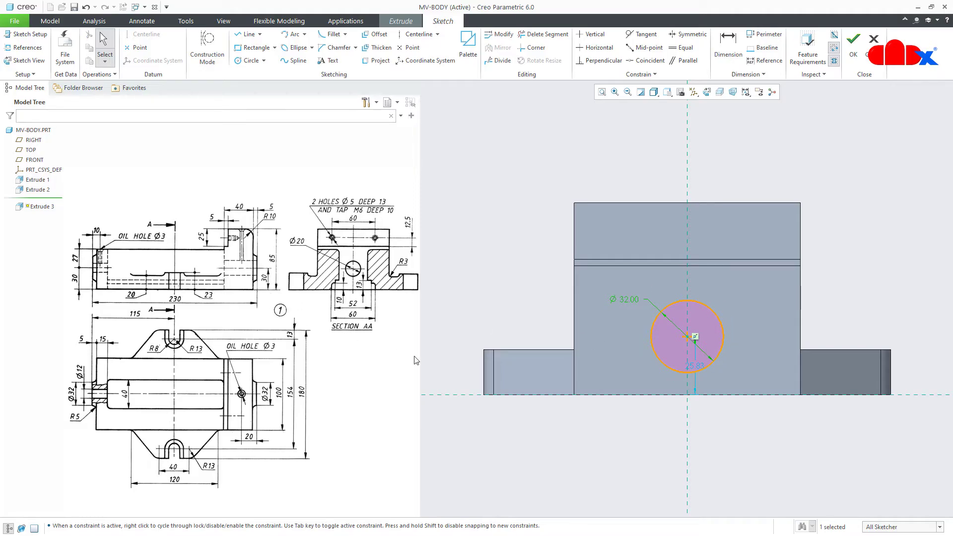
double_click(698, 363)
type("30")
key("Return")
right_click(698, 363)
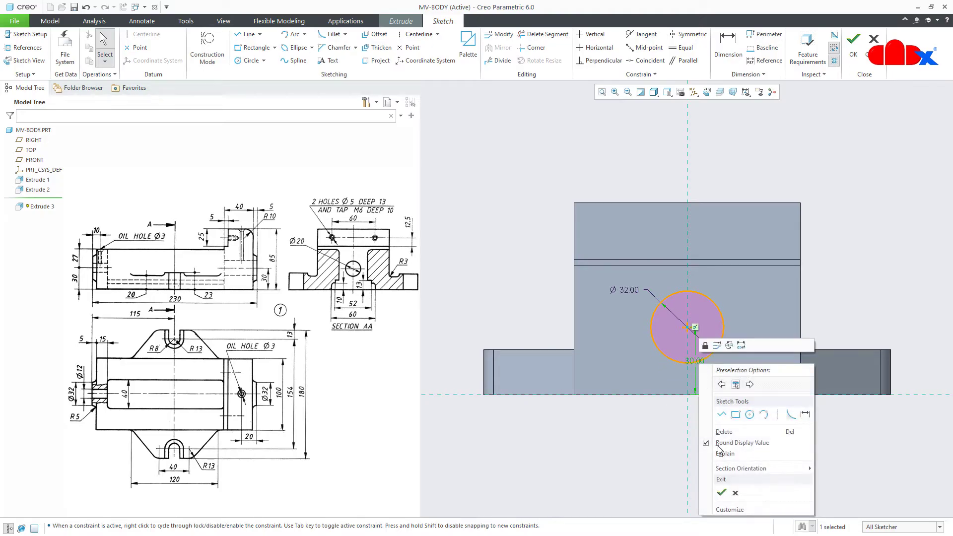
Extrude the bore sketch symmetrically to a depth of 230 mm
left_click(721, 493)
middle_click_drag(742, 410, 693, 433)
key("ctrl+d")
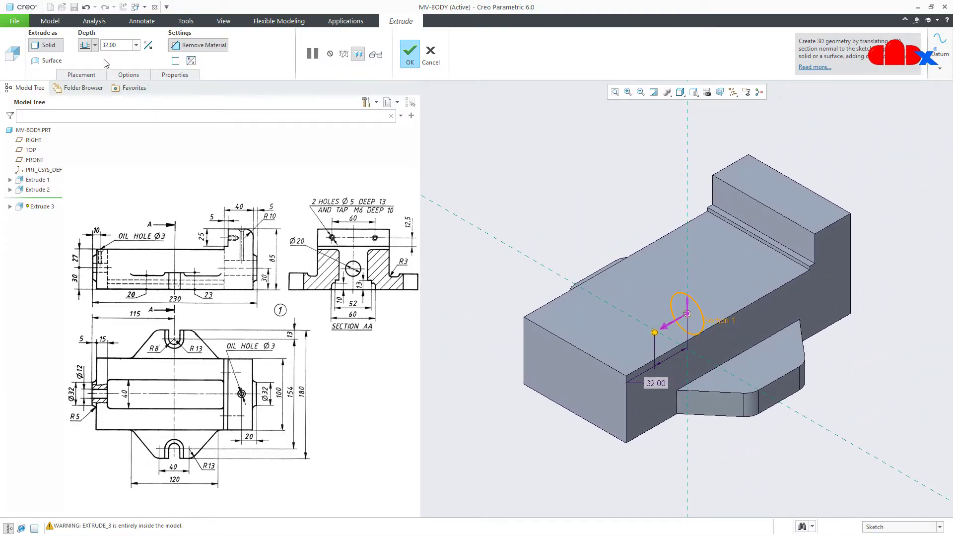
left_click(95, 45)
left_click(87, 74)
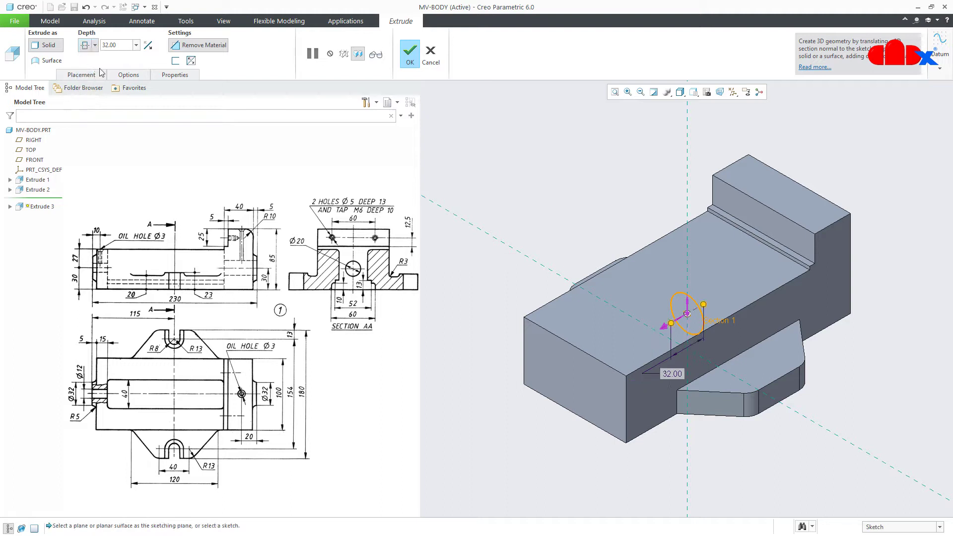
double_click(122, 47)
type("23")
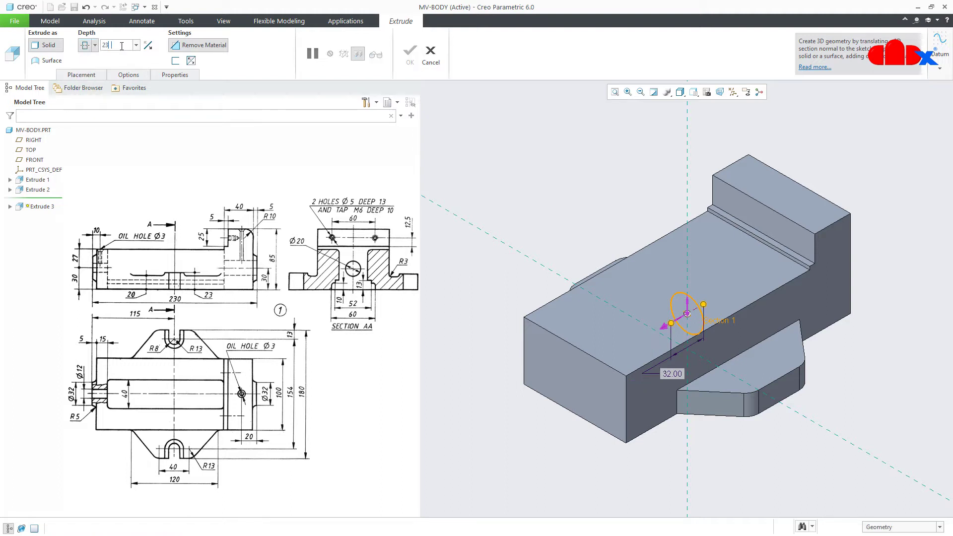
type("0")
key("Return")
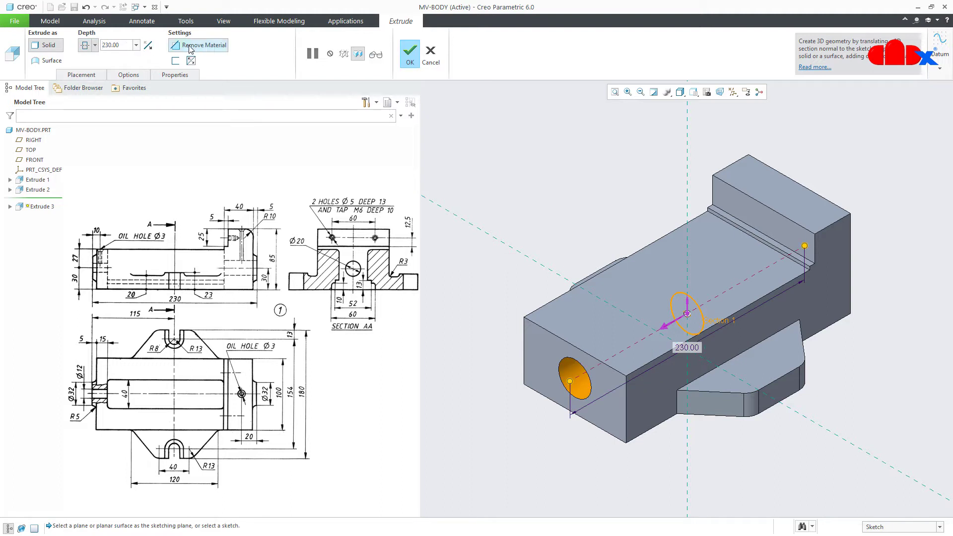
Switch the extrusion to add solid, verify the preview and finish Extrude 3
left_click(190, 47)
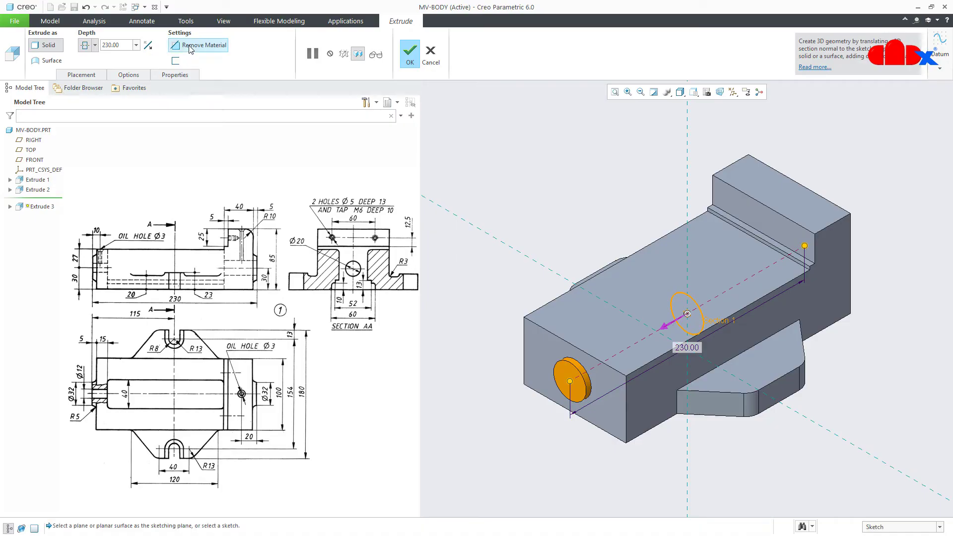
left_click(376, 53)
mouse_move(698, 365)
middle_mouse_down()
mouse_move(666, 371)
mouse_move(712, 355)
middle_mouse_up()
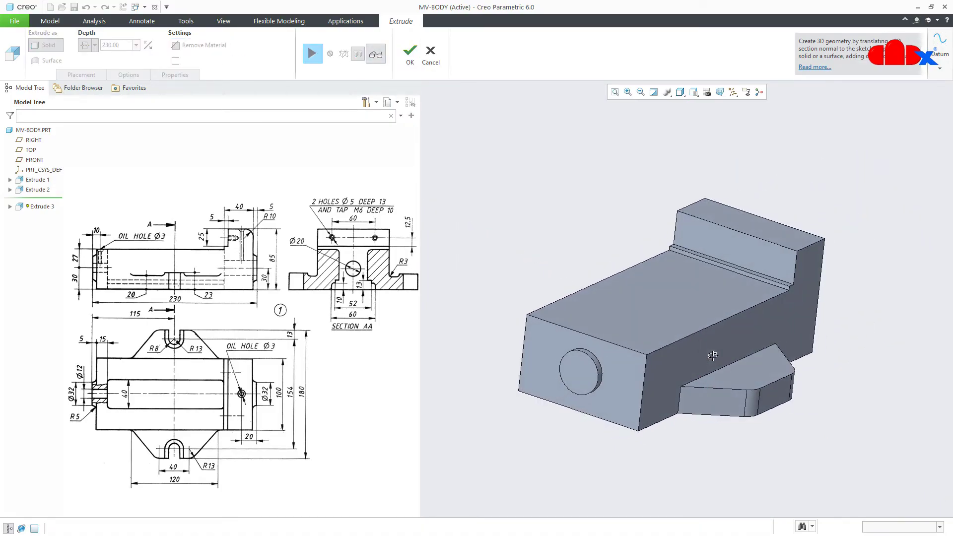
left_click(410, 54)
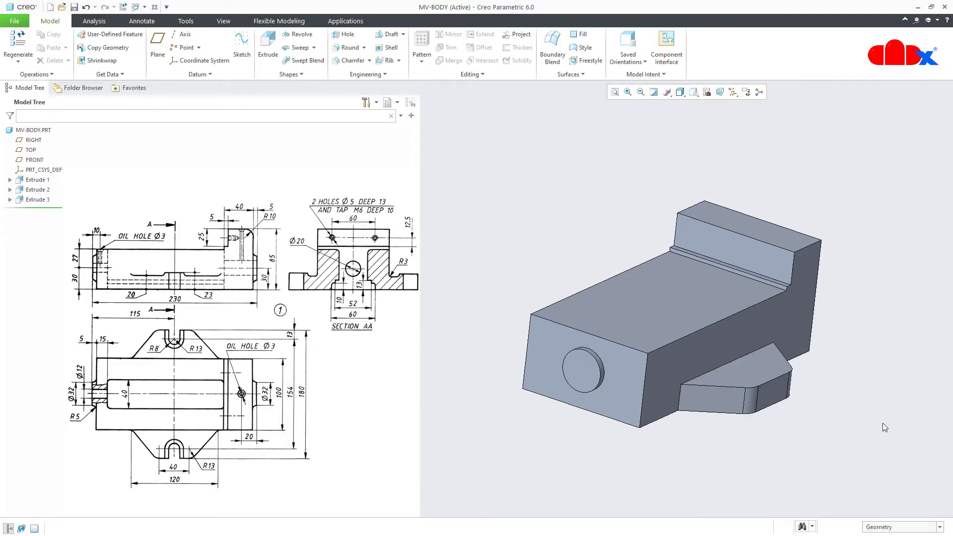
key("ctrl+d")
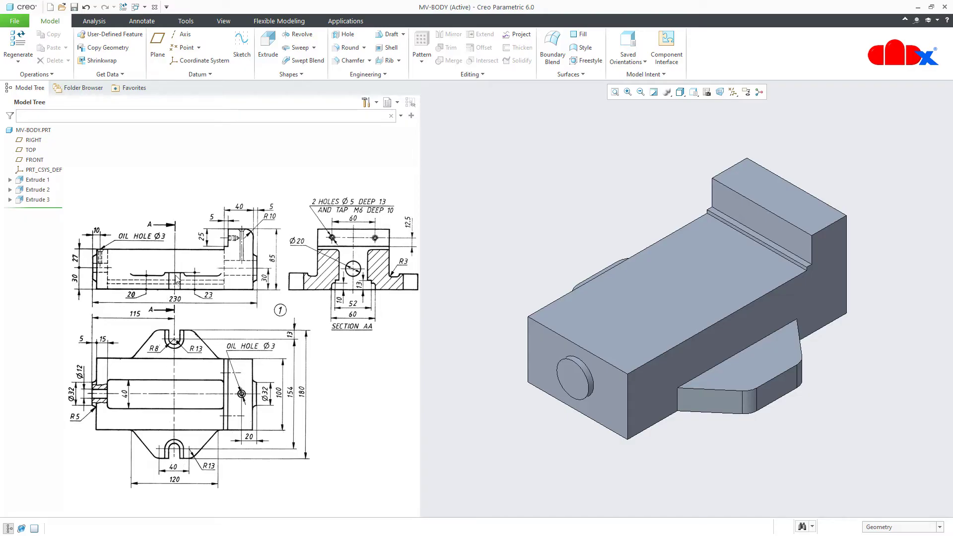
Begin Extrude 4 on the body's base face with the sketch view direction flipped
left_click(268, 52)
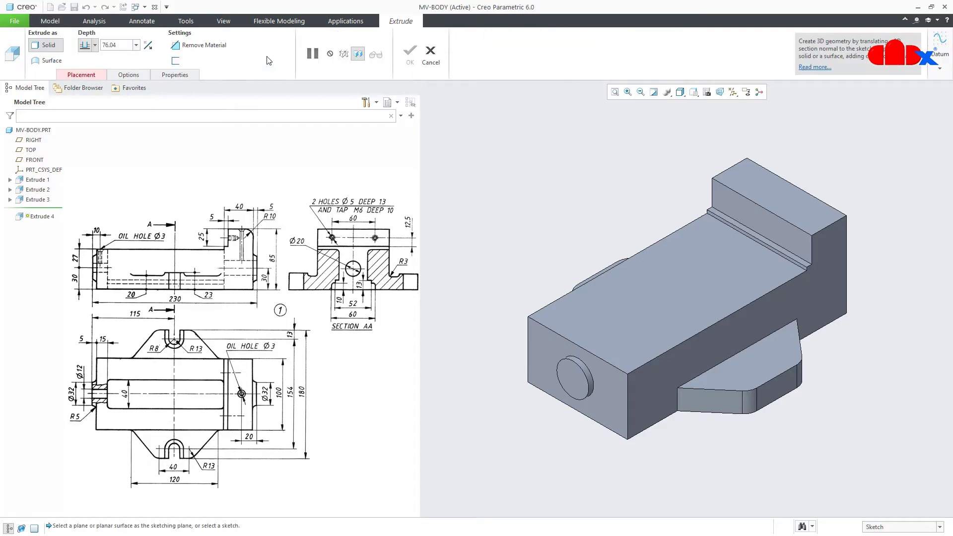
left_click(721, 409)
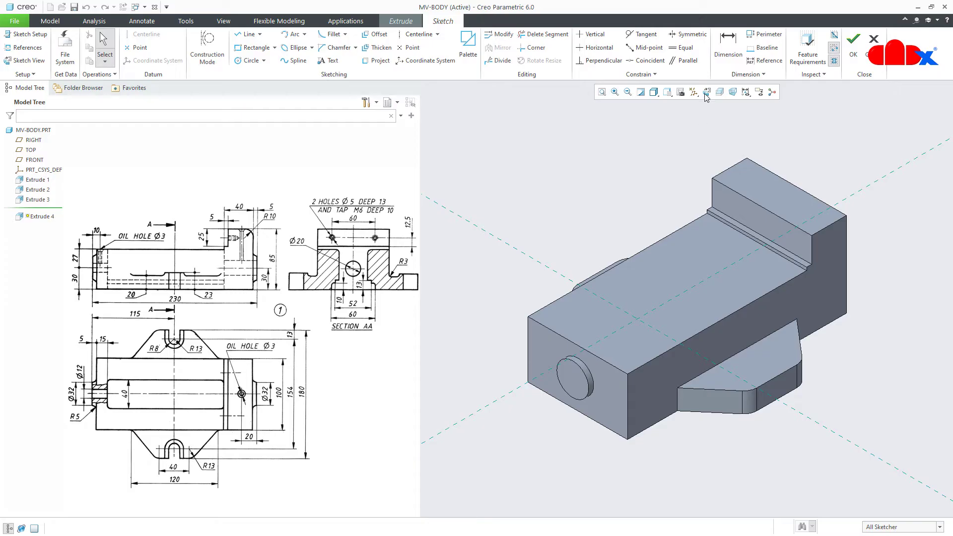
left_click(705, 93)
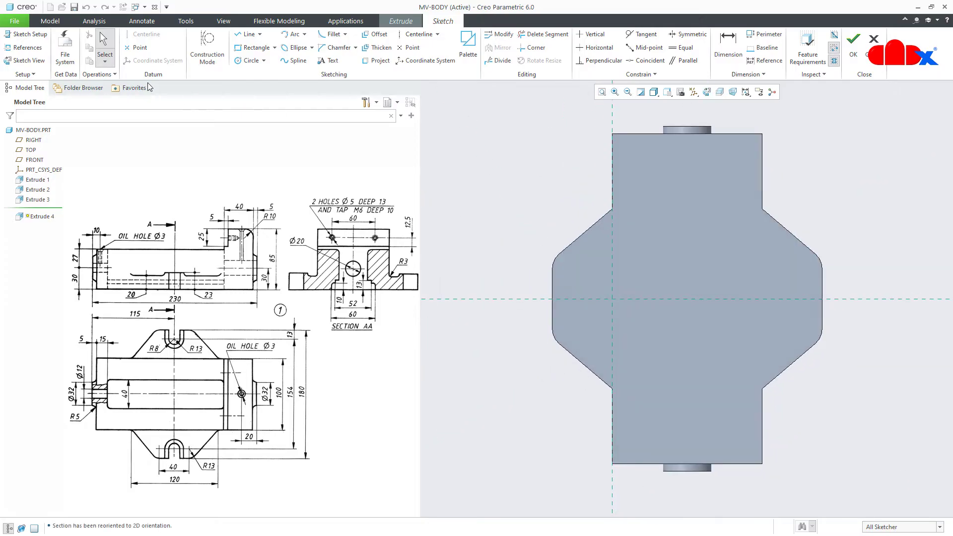
left_click(49, 36)
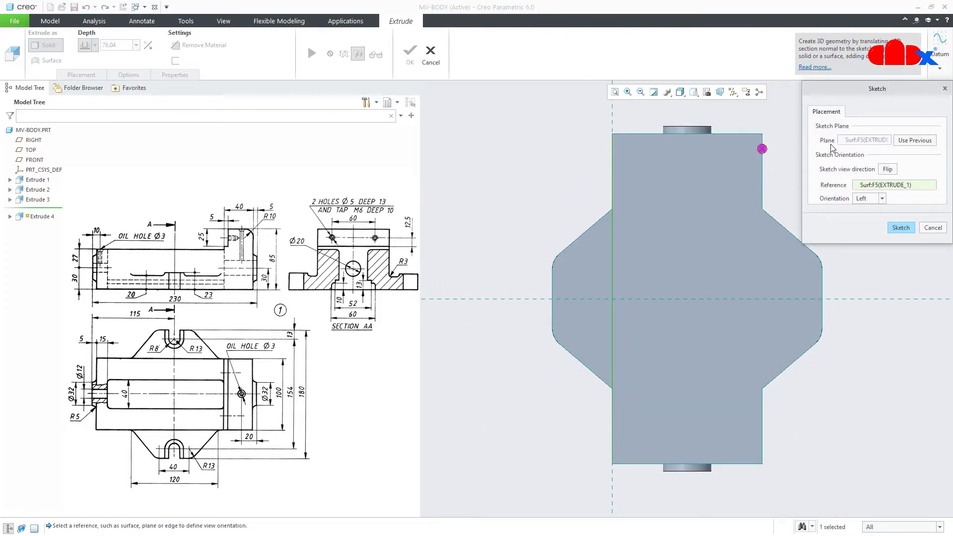
left_click(887, 169)
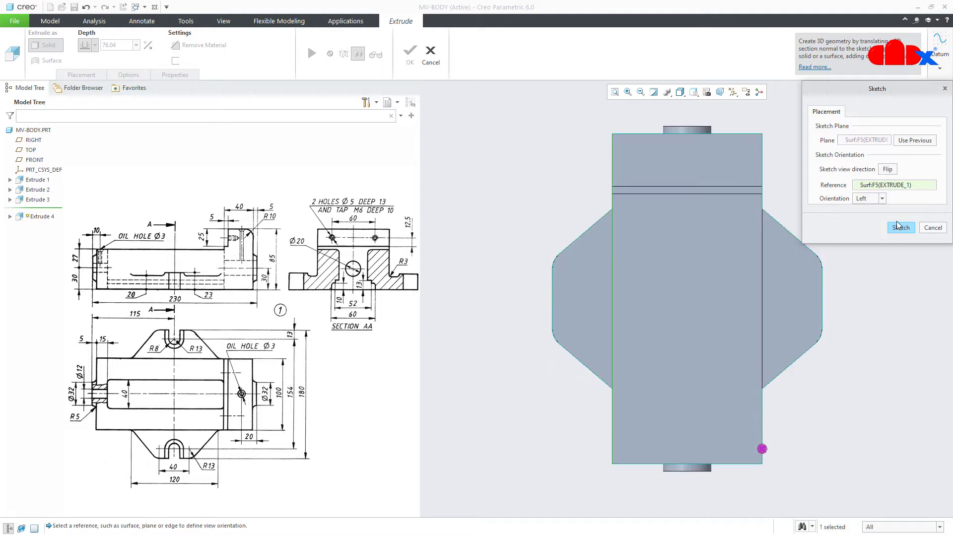
left_click(900, 227)
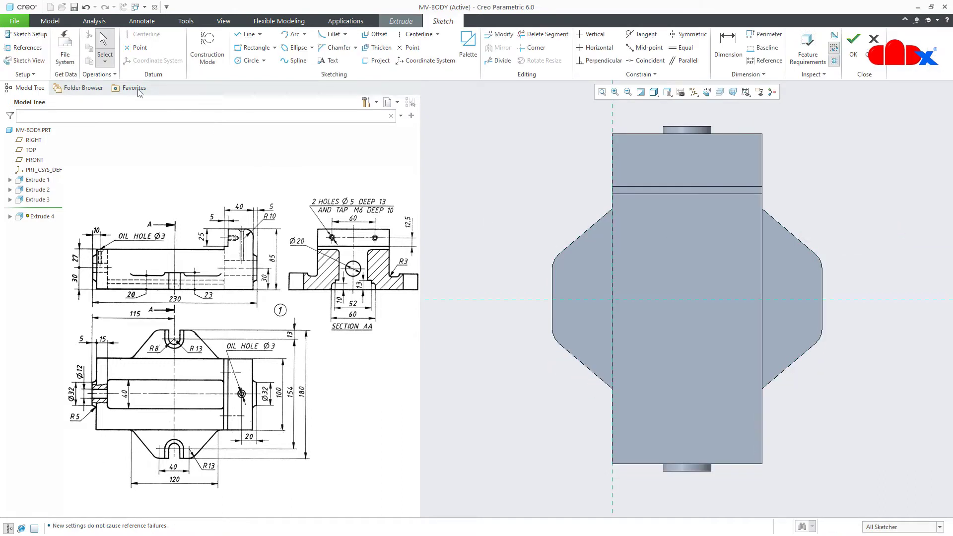
Add the RIGHT datum plane as a reference and draw a vertical centerline on it
left_click(23, 48)
left_click(31, 141)
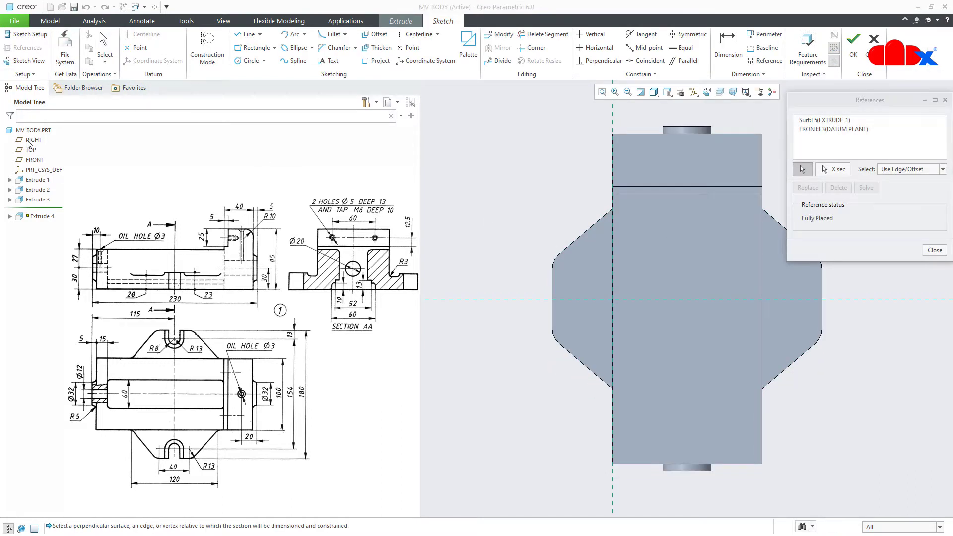
left_click(940, 251)
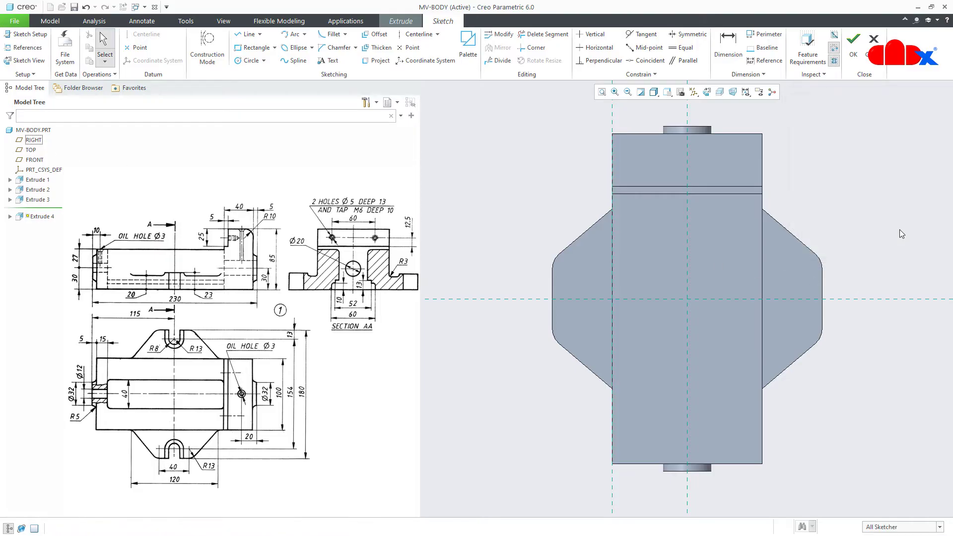
right_click(899, 228)
left_click(861, 248)
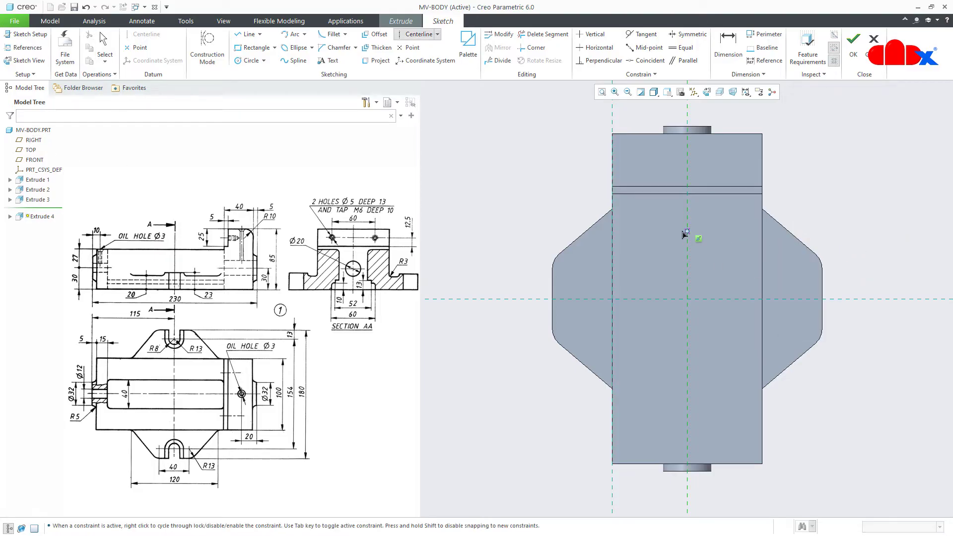
left_click(686, 233)
middle_click(854, 234)
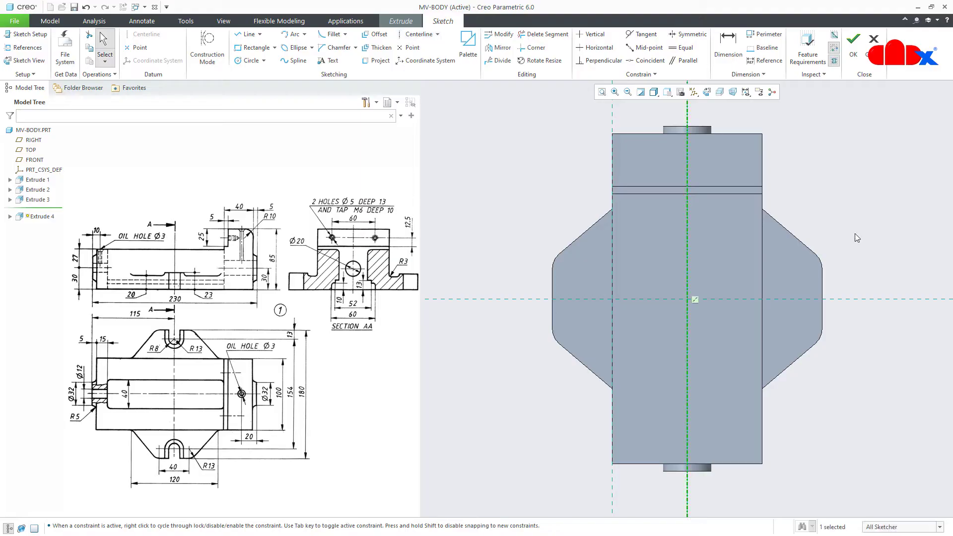
Draw a small circle on the right lug
right_click(855, 234)
left_click(792, 256)
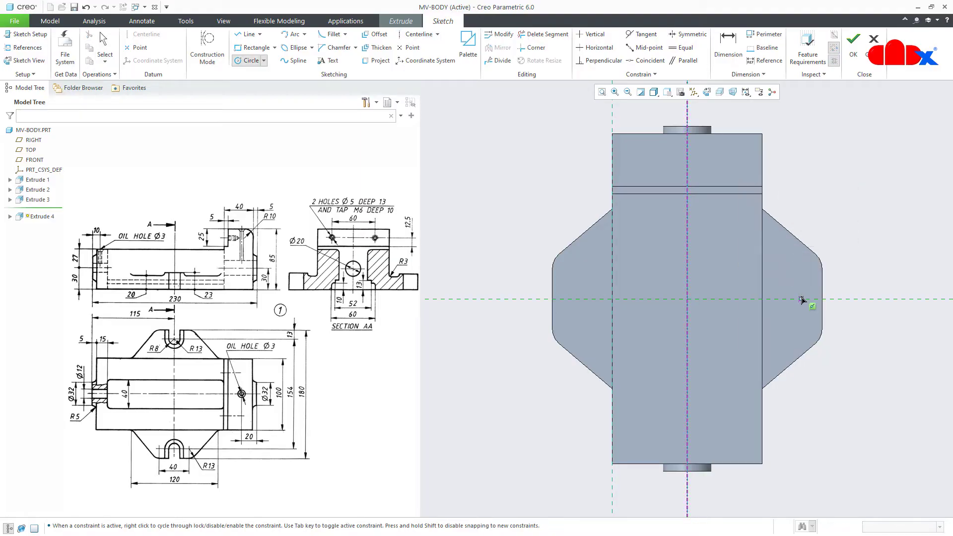
left_click(802, 313)
middle_click(857, 323)
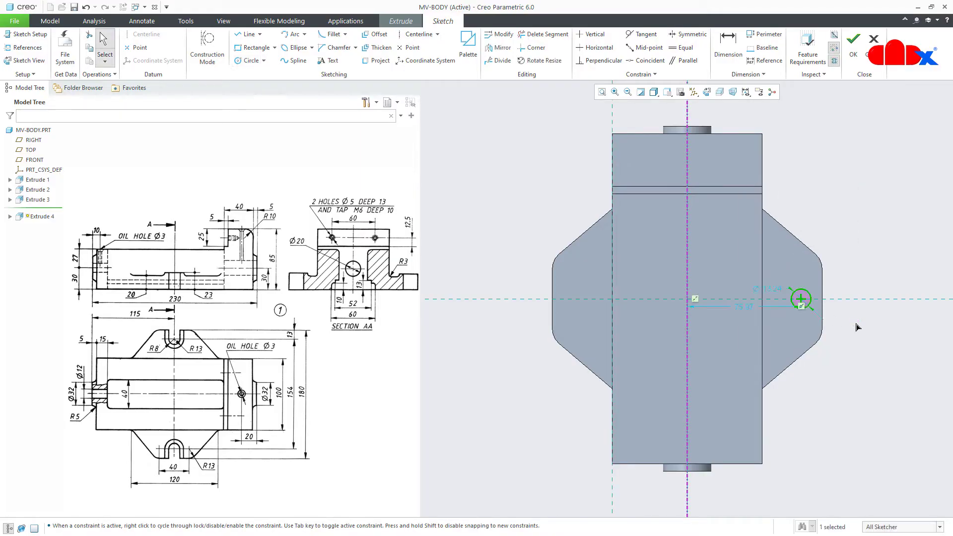
scroll(809, 297, "down", 3)
Draw lines from the circle's top and bottom out to the lug edge, closing the slot
right_click(810, 297)
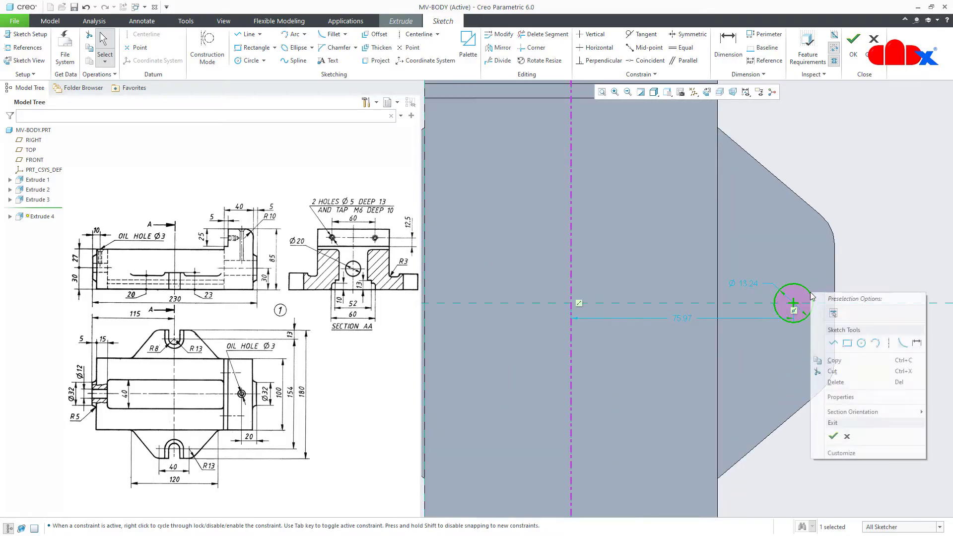
left_click(834, 343)
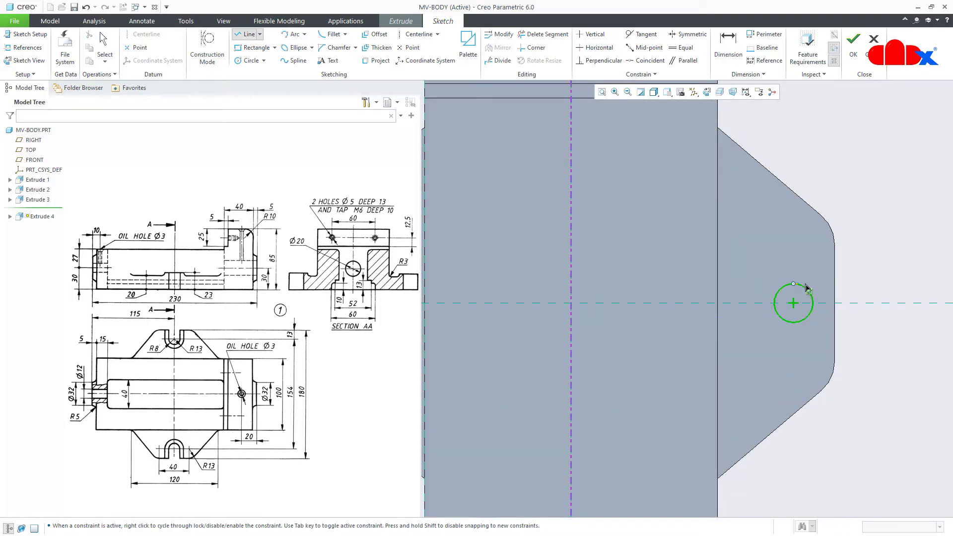
left_click(792, 284)
left_click(831, 290)
middle_click(824, 302)
left_click(793, 322)
left_click(834, 323)
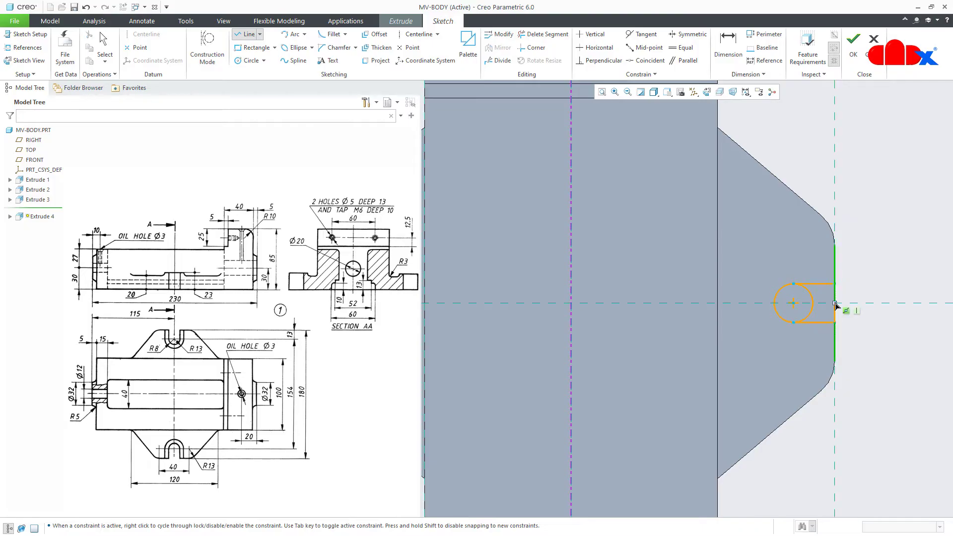
left_click(834, 284)
middle_click(866, 283)
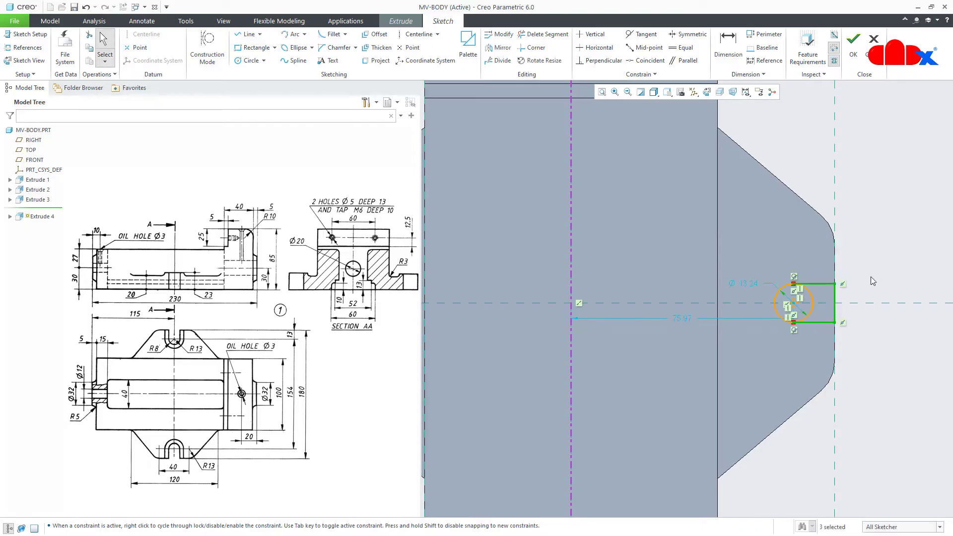
Trim the circle's right arc and mirror the U-slot across the centerline
left_click(543, 34)
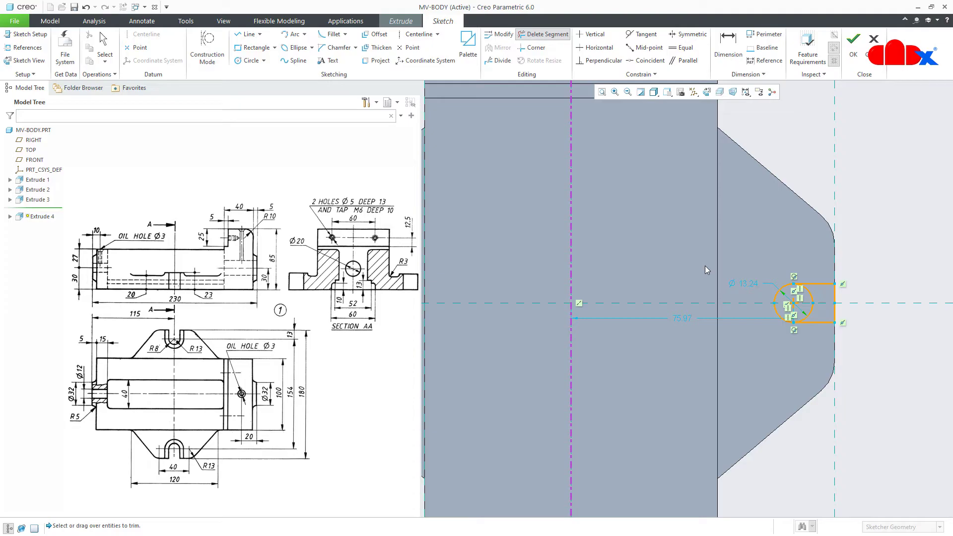
left_click(814, 300)
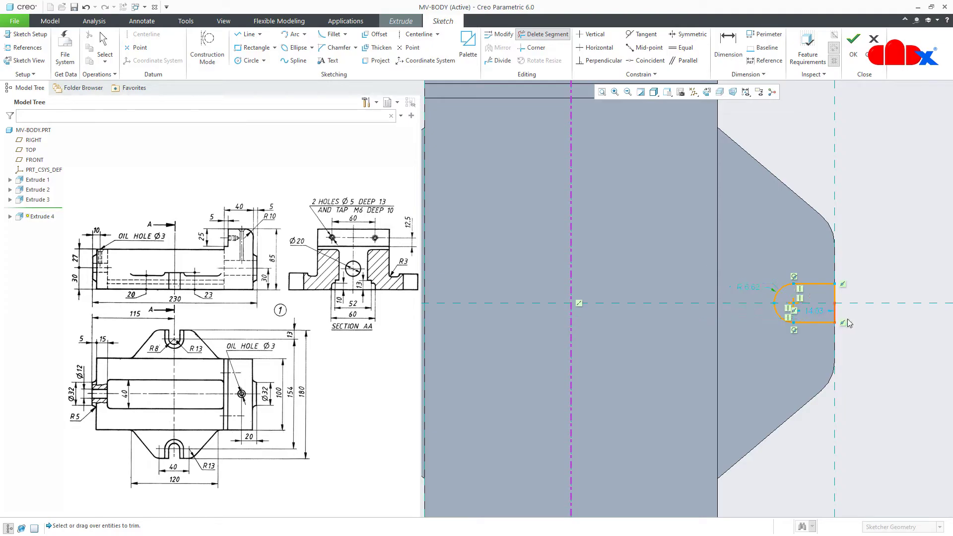
middle_click(888, 332)
scroll(888, 332, "down", 2)
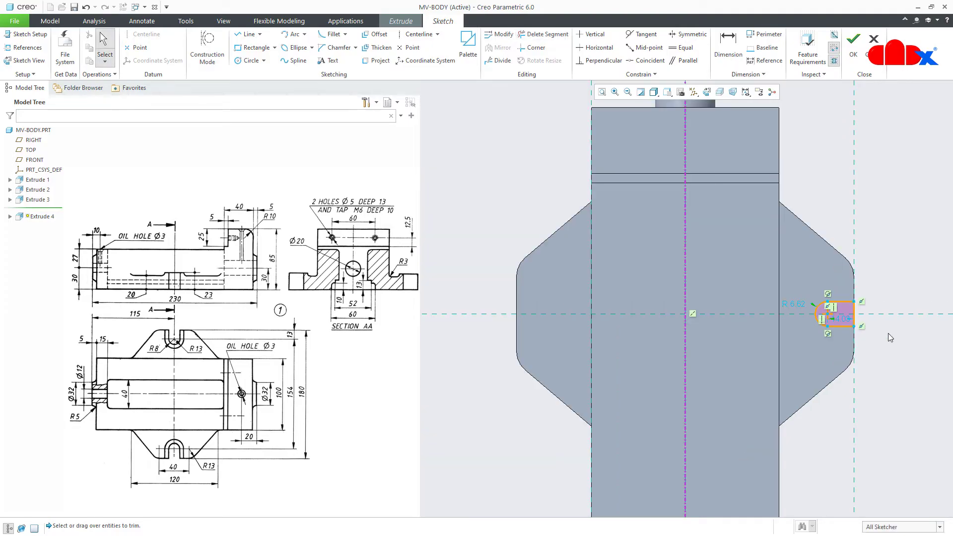
left_click(858, 350)
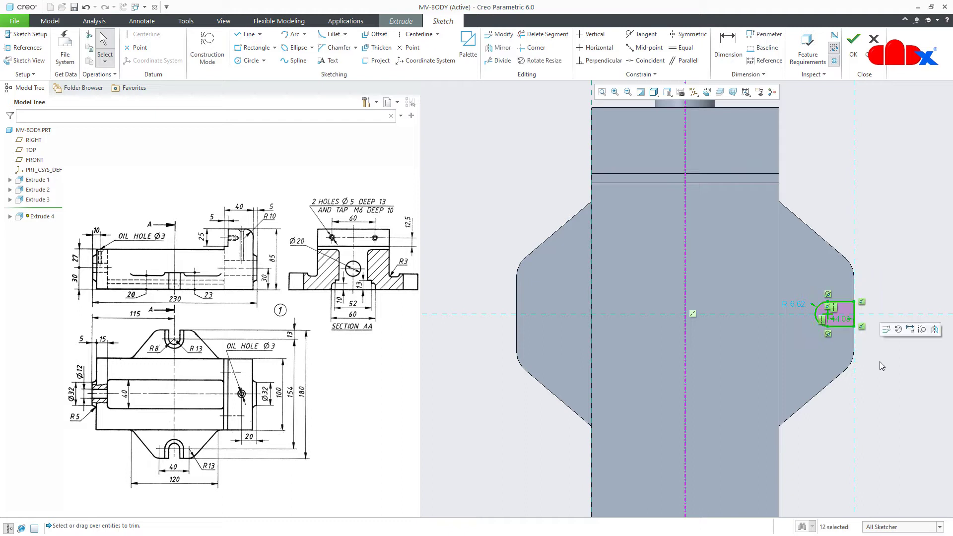
left_click(934, 329)
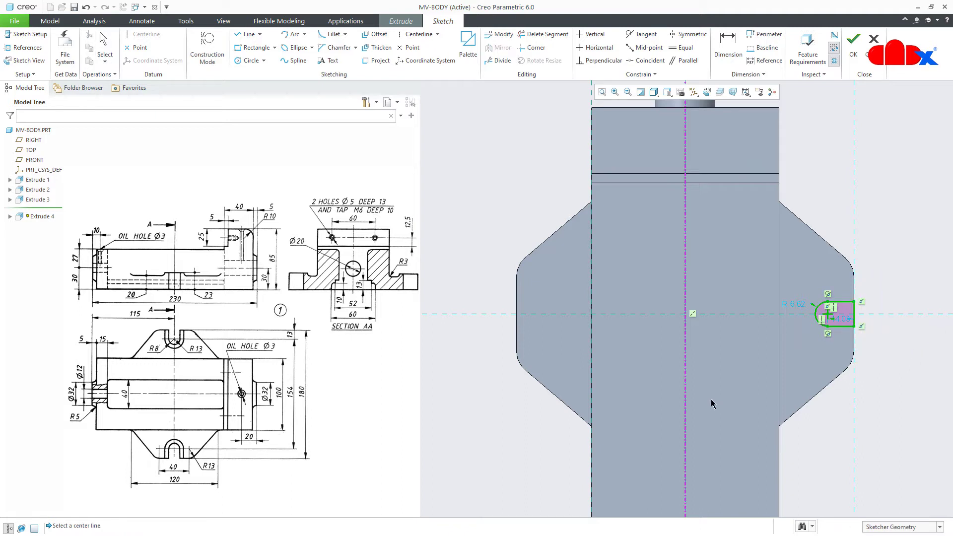
left_click(685, 396)
left_click(871, 427)
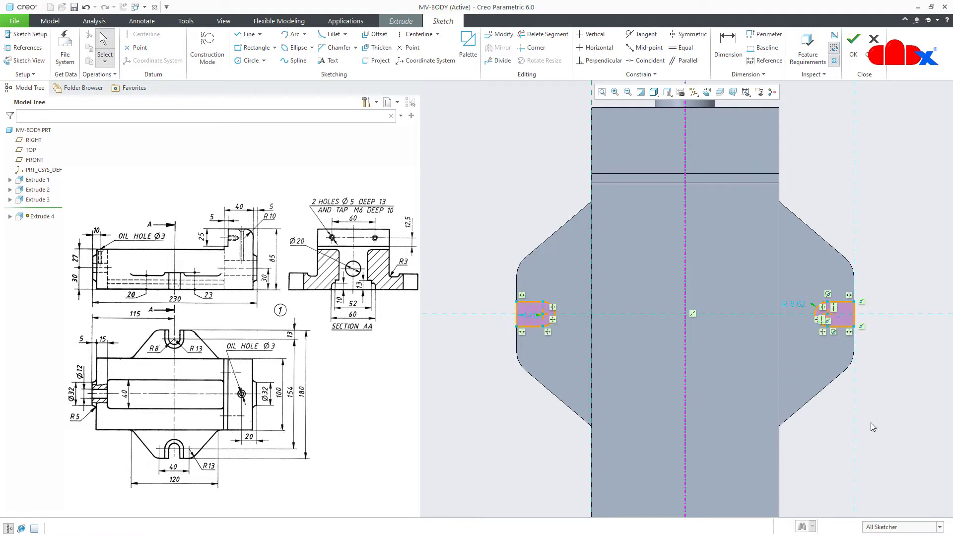
Set the slot radius to 13 and the slot spacing to 154, then exit the sketch
double_click(802, 305)
type("13")
key("Return")
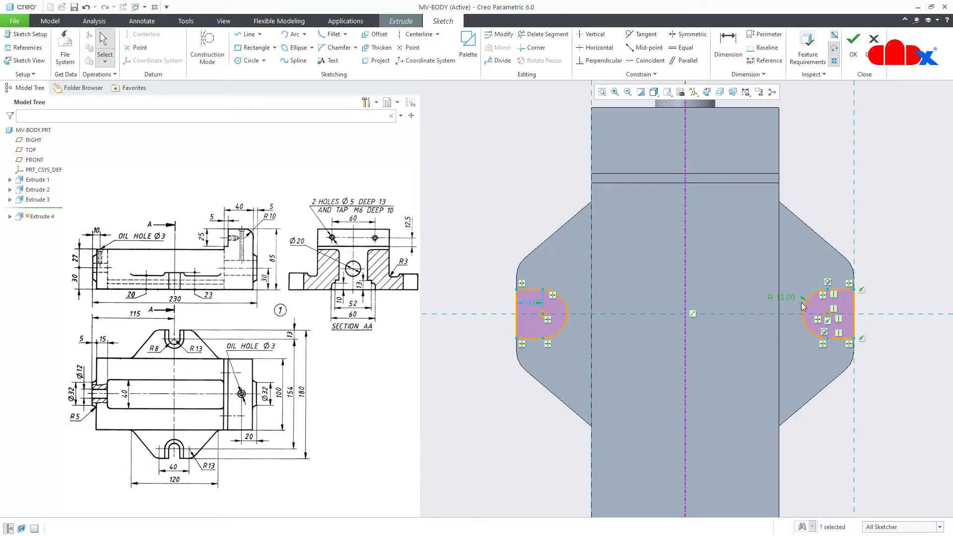
right_click(603, 312)
left_click(707, 325)
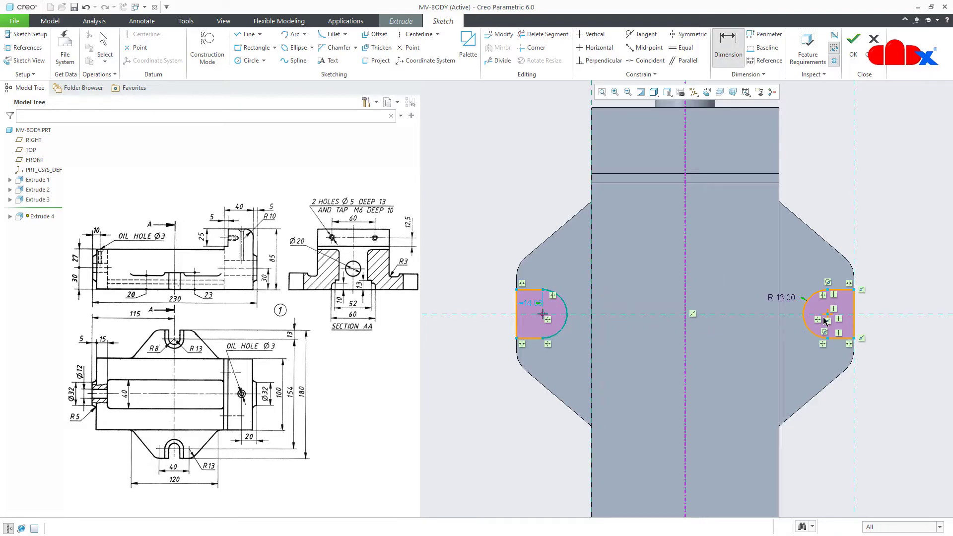
left_click(808, 301)
middle_click(725, 239)
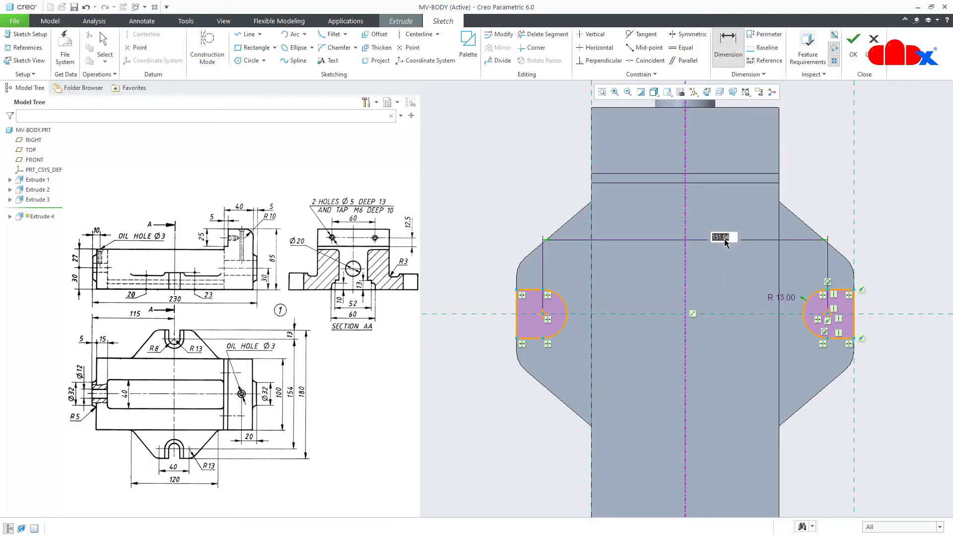
type("154")
key("Return")
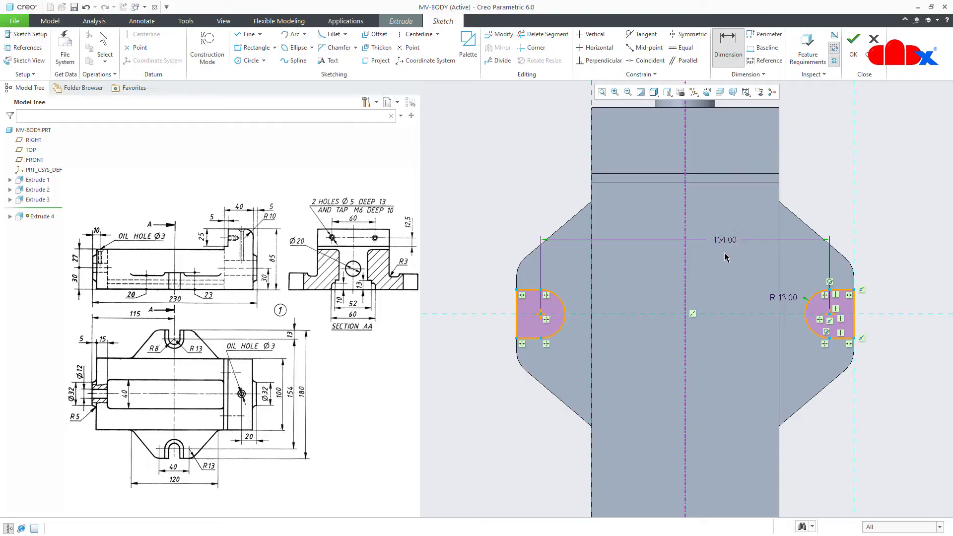
right_click(723, 279)
left_click(747, 361)
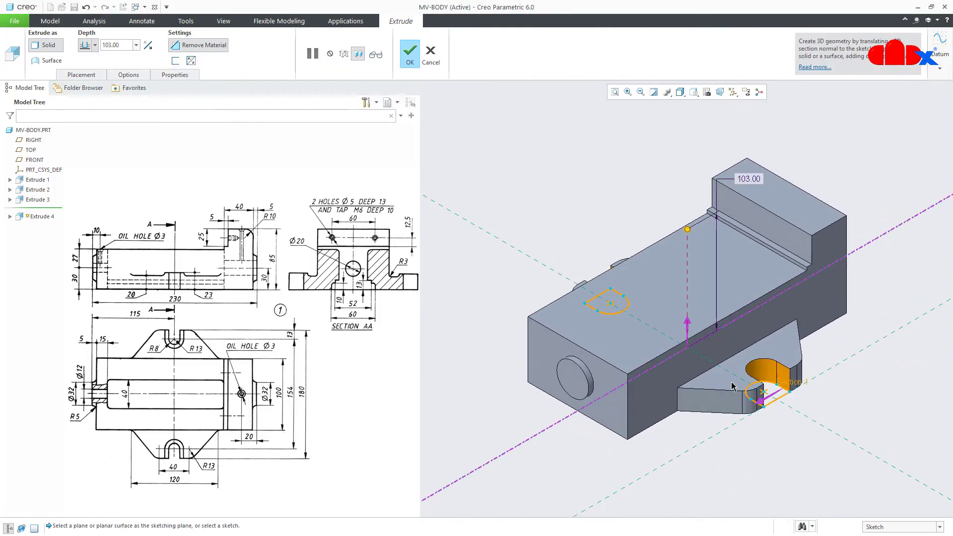
Make Extrude 4 a material-removing cut 23 deep through both lugs
left_click(214, 50)
left_click(127, 44)
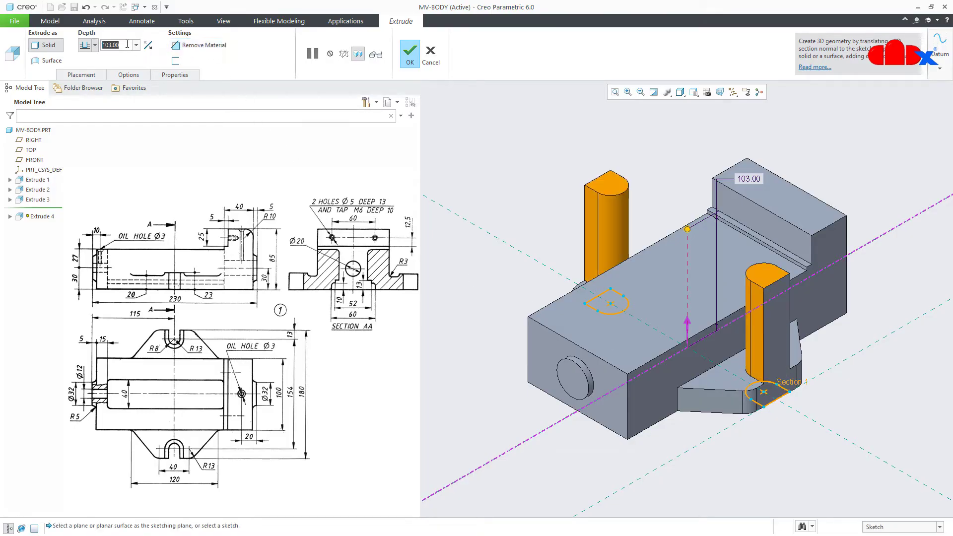
type("23")
key("Return")
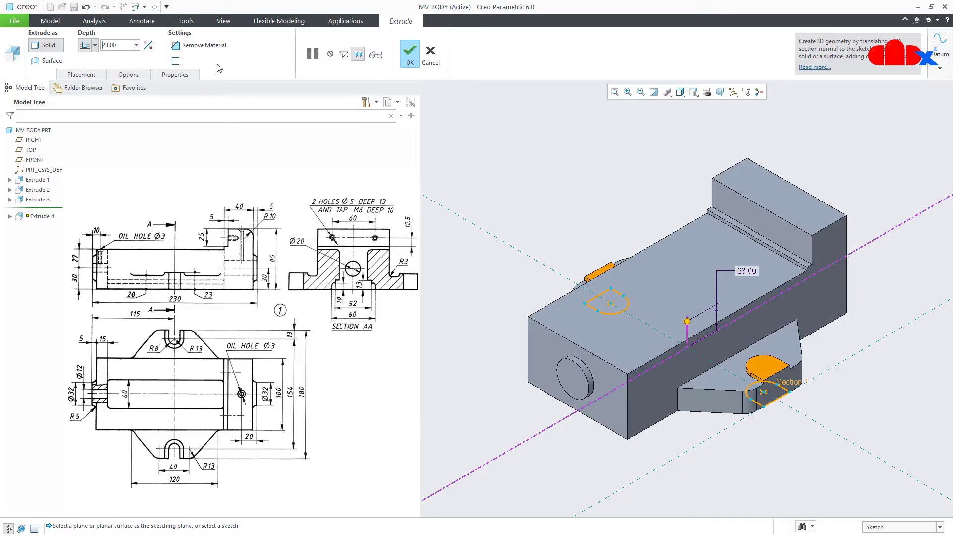
left_click(412, 55)
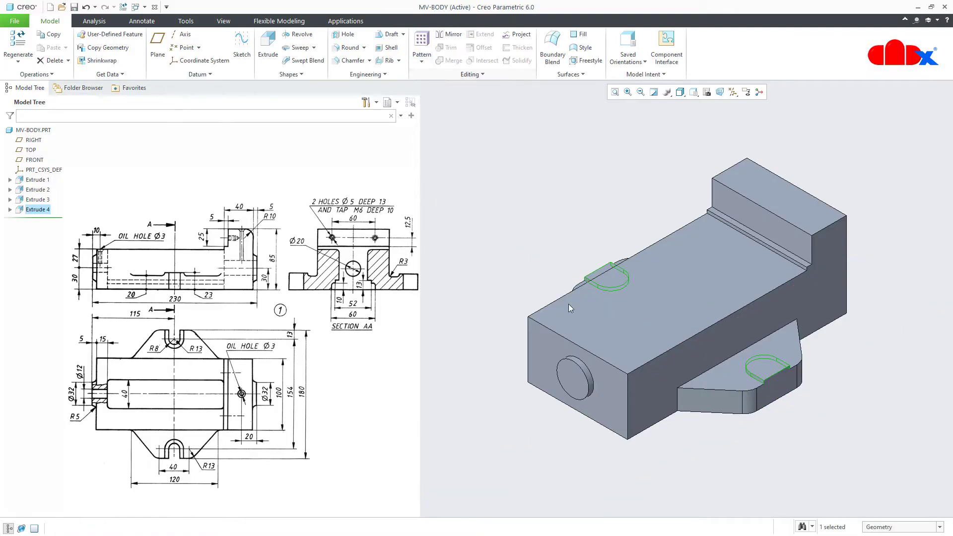
left_click(778, 446)
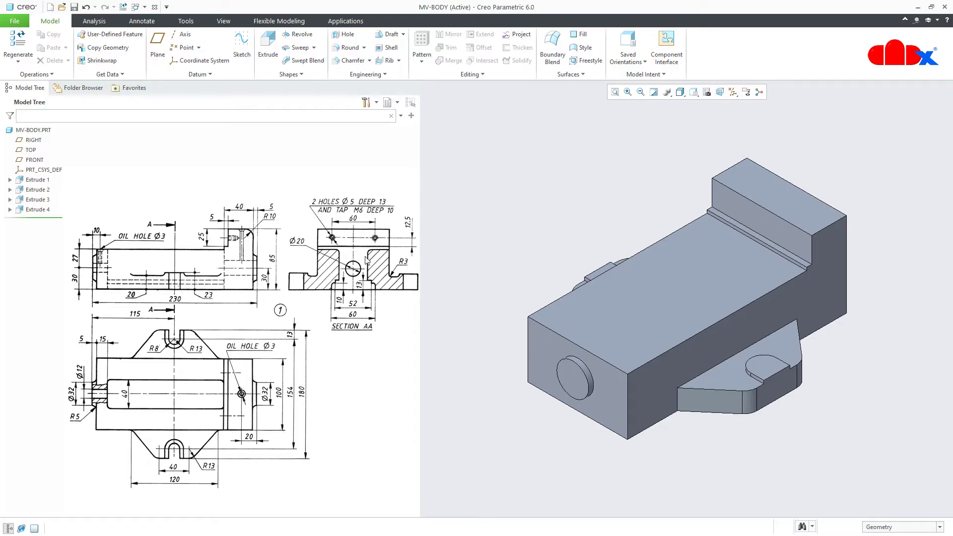
Start an extrusion sketched on the body's front face, viewed straight on and clipped, shaded with edges
left_click(267, 60)
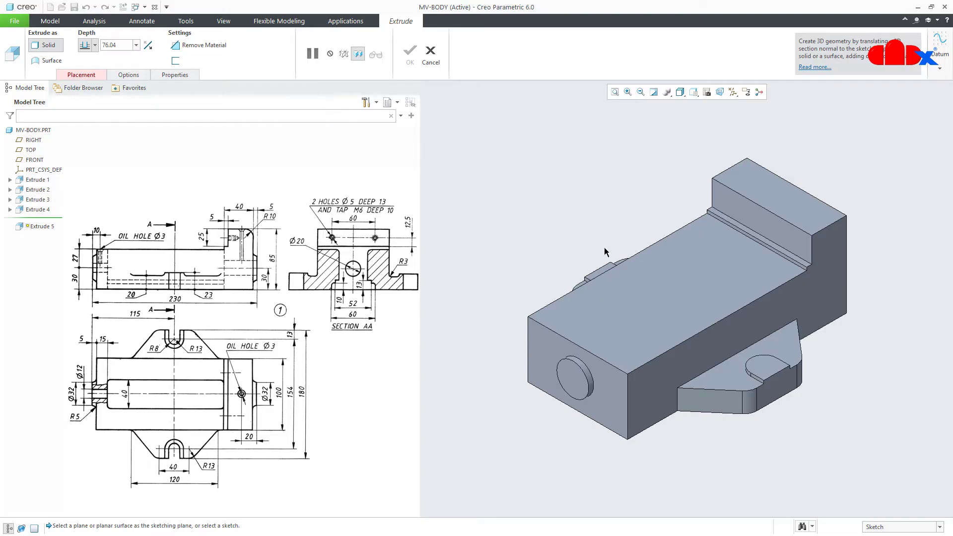
scroll(776, 250, "up", 2)
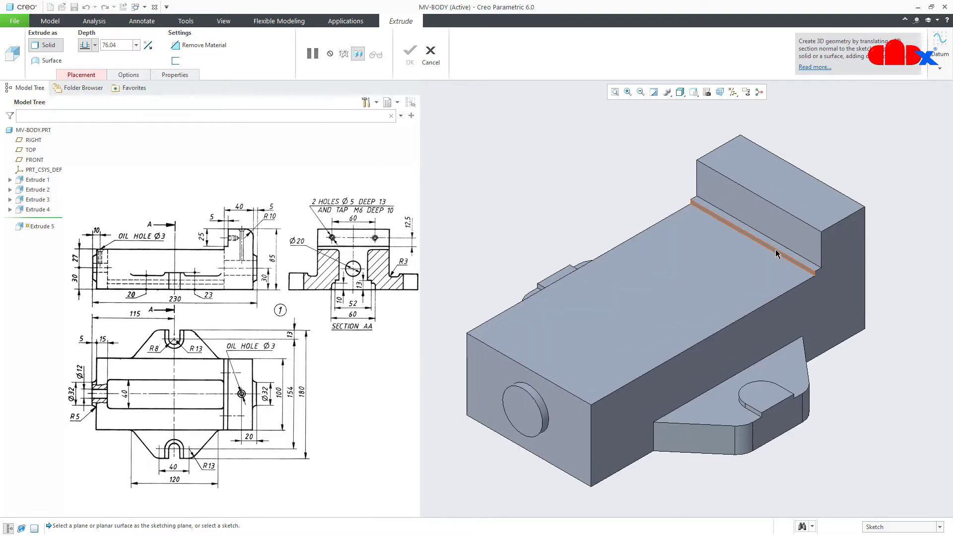
left_click(776, 252)
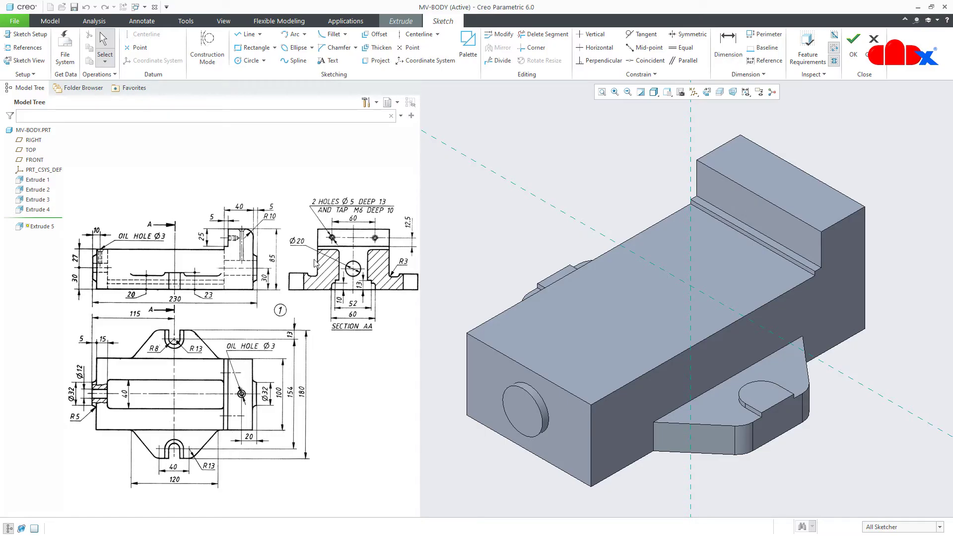
left_click(706, 92)
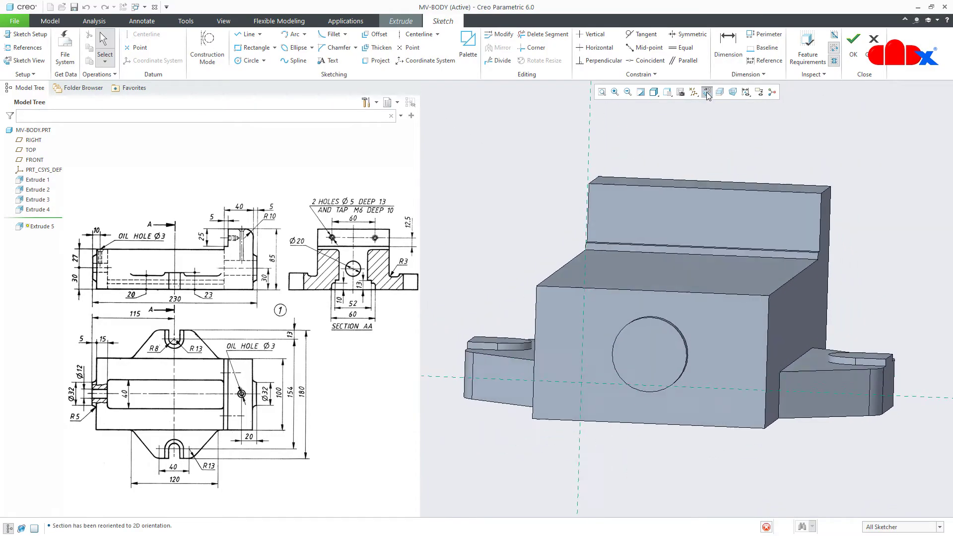
left_click(719, 93)
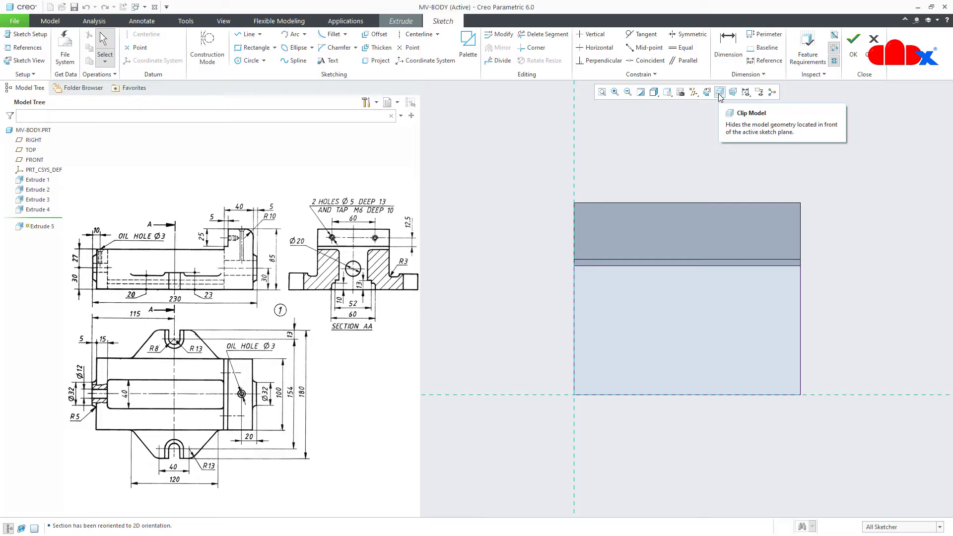
left_click(718, 92)
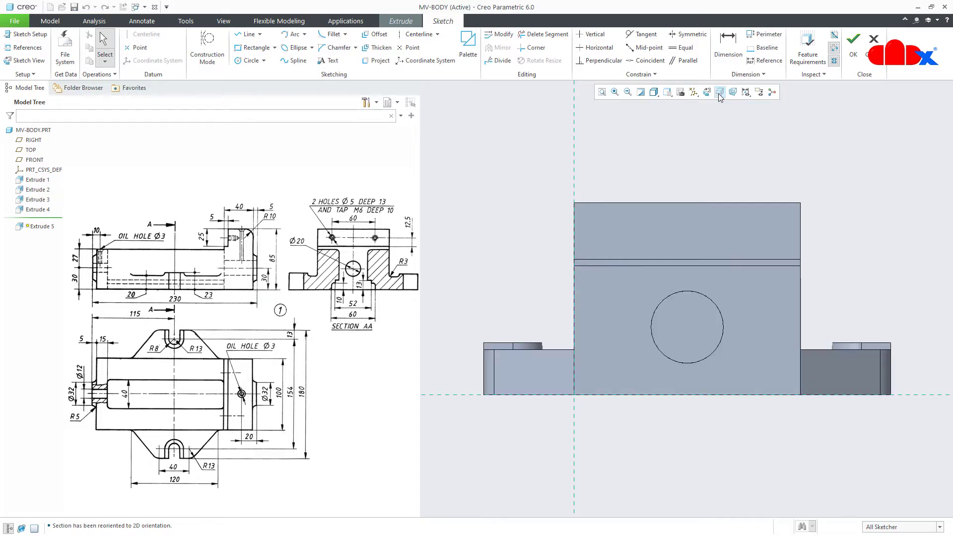
left_click(654, 92)
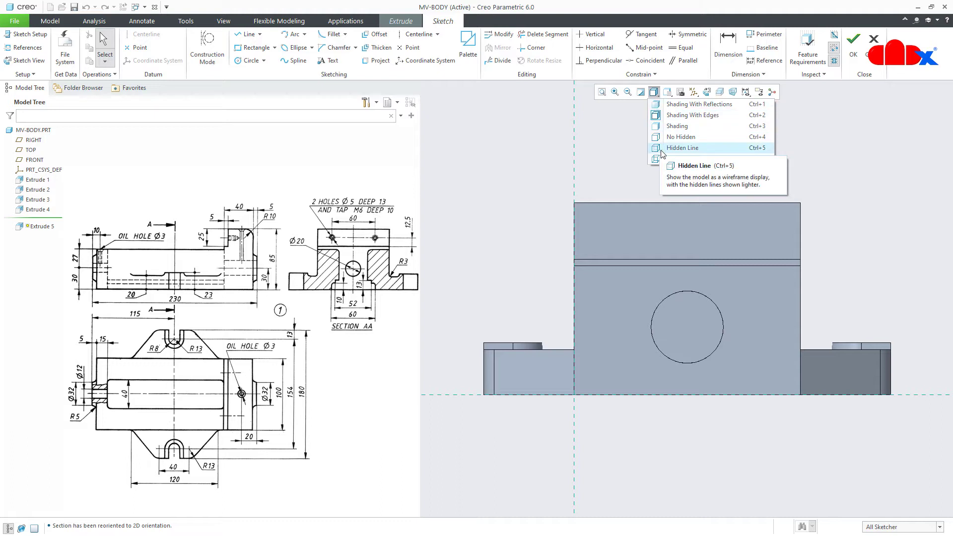
left_click(682, 147)
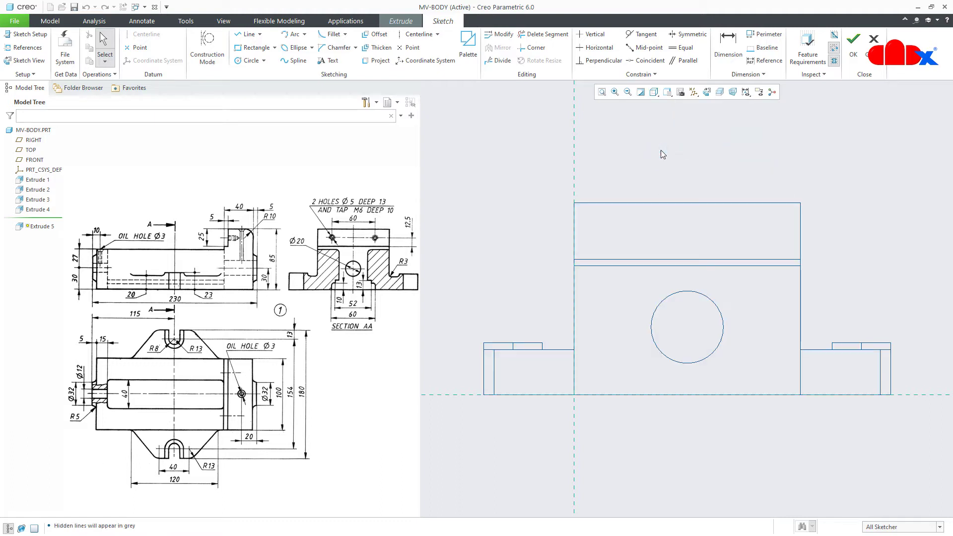
left_click(654, 92)
left_click(660, 115)
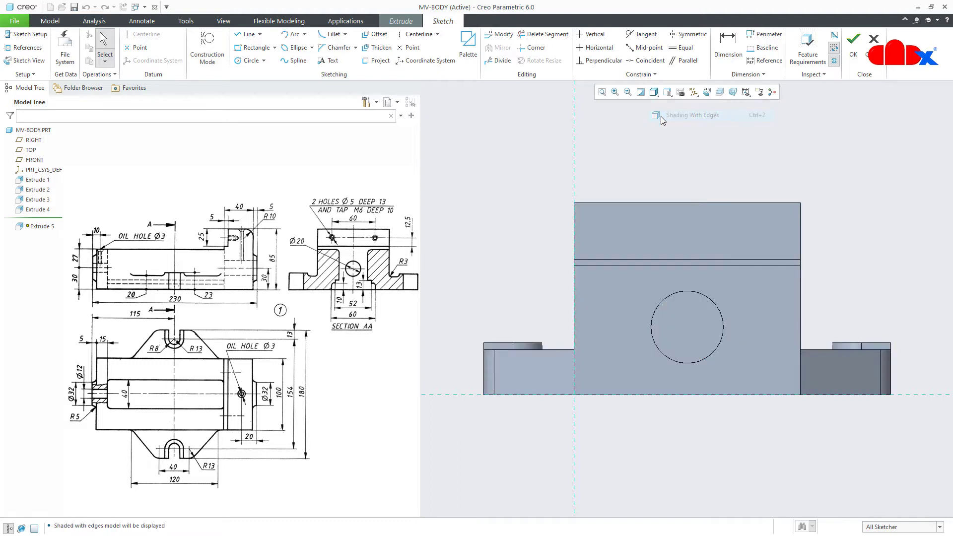
left_click(719, 92)
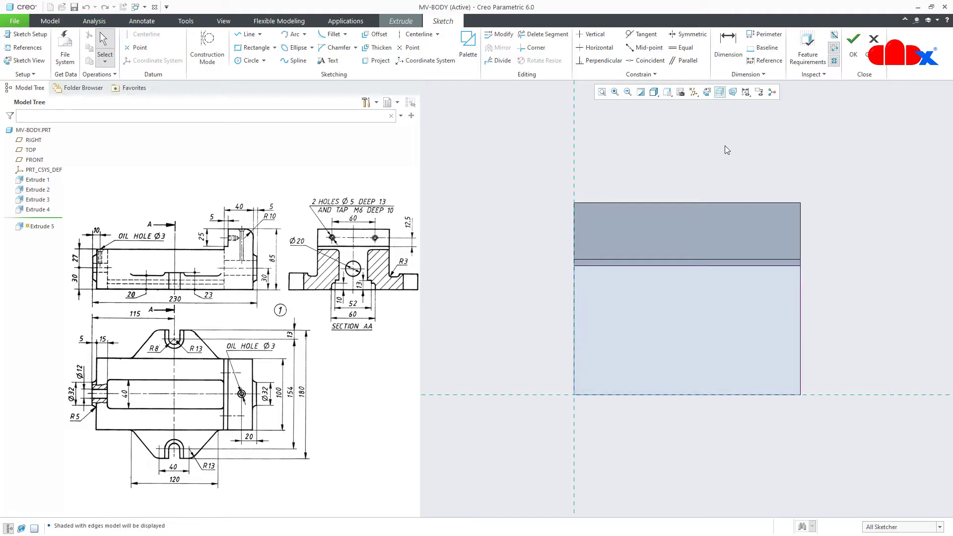
Add RIGHT as a sketch reference and draw a vertical centerline through the middle
left_click(27, 47)
left_click(35, 141)
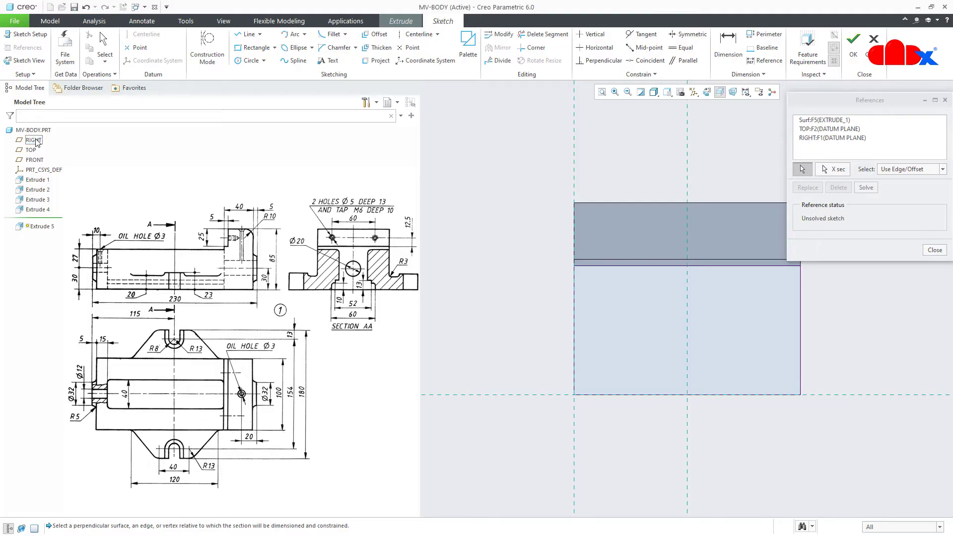
left_click(934, 250)
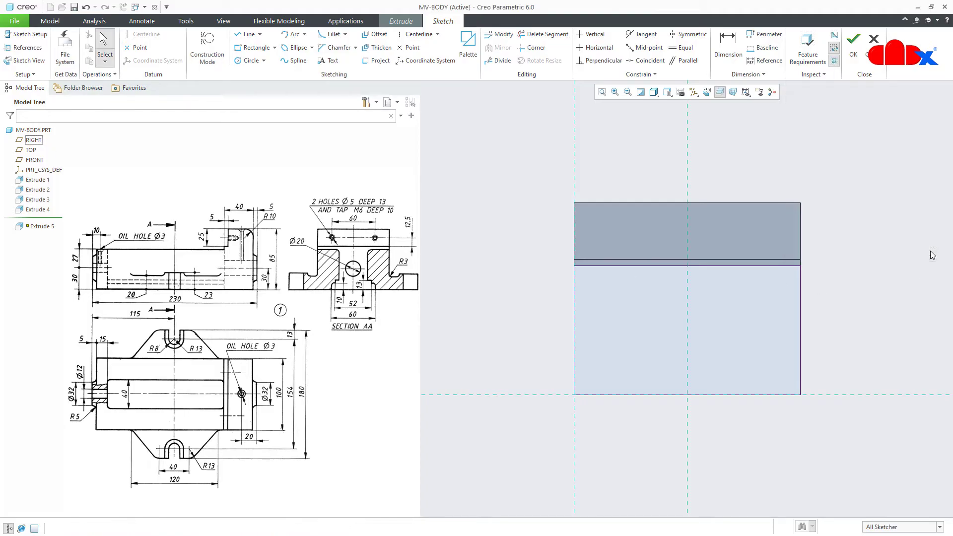
right_click(903, 252)
left_click(864, 270)
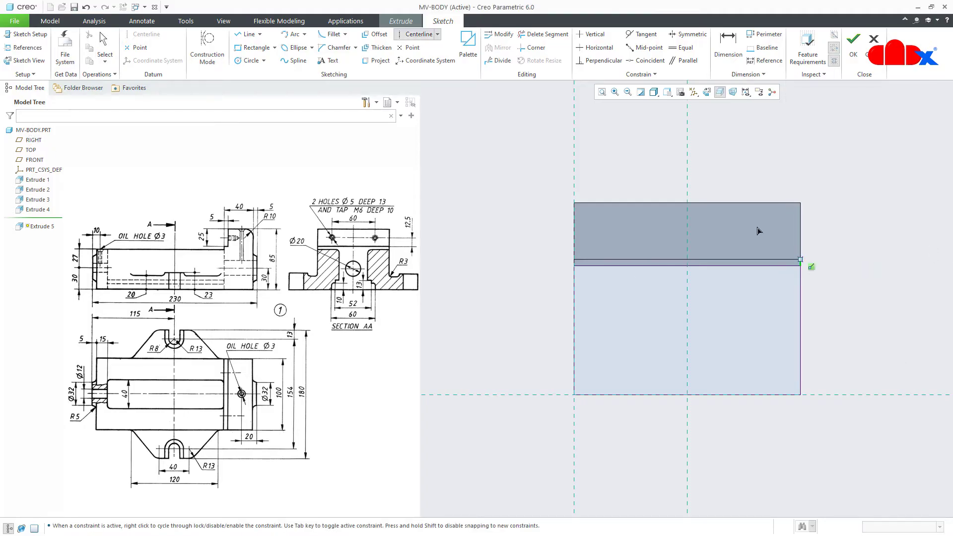
left_click(685, 164)
left_click(686, 186)
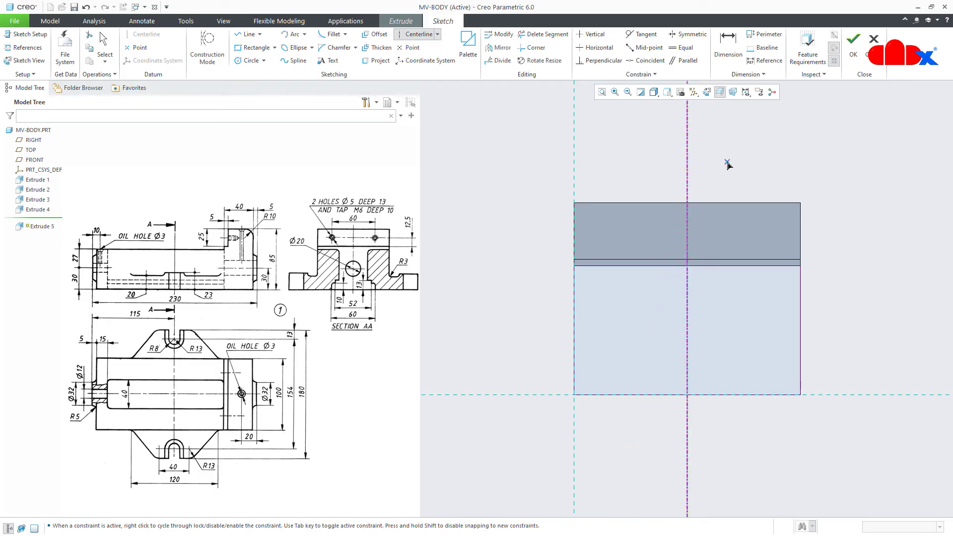
middle_click(728, 165)
left_click(573, 171)
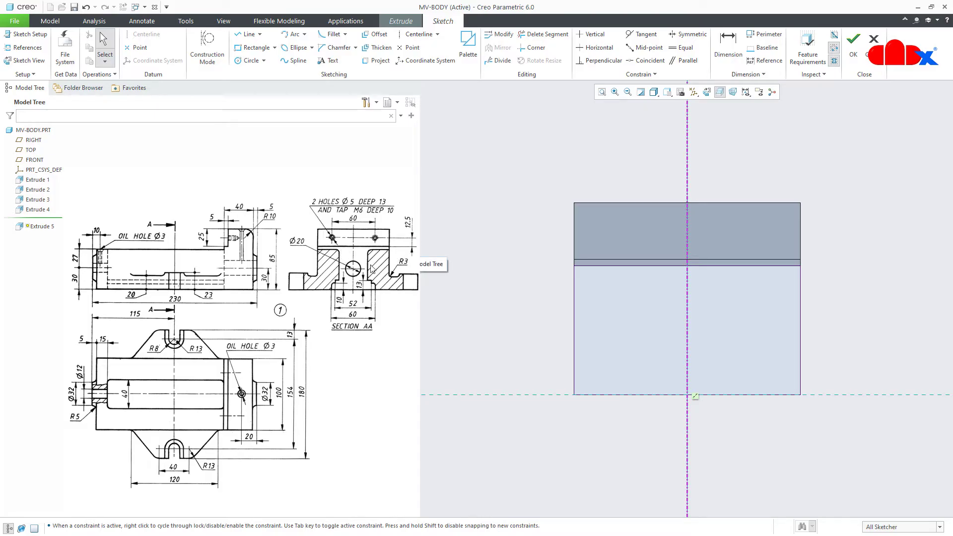
right_click(638, 268)
Draw the left half of the stepped T-slot profile from the top edge to the centerline
left_click(653, 281)
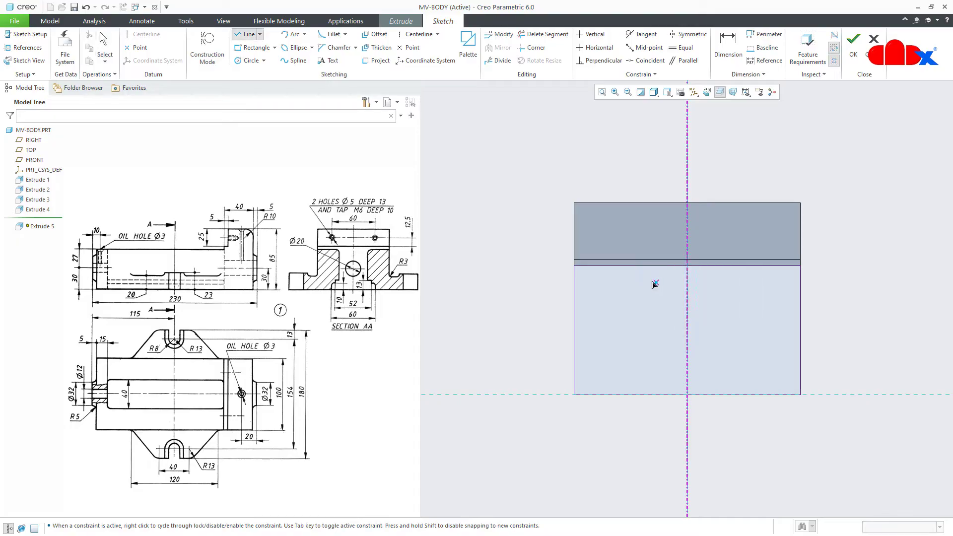
left_click(642, 266)
left_click(642, 321)
left_click(632, 320)
left_click(631, 336)
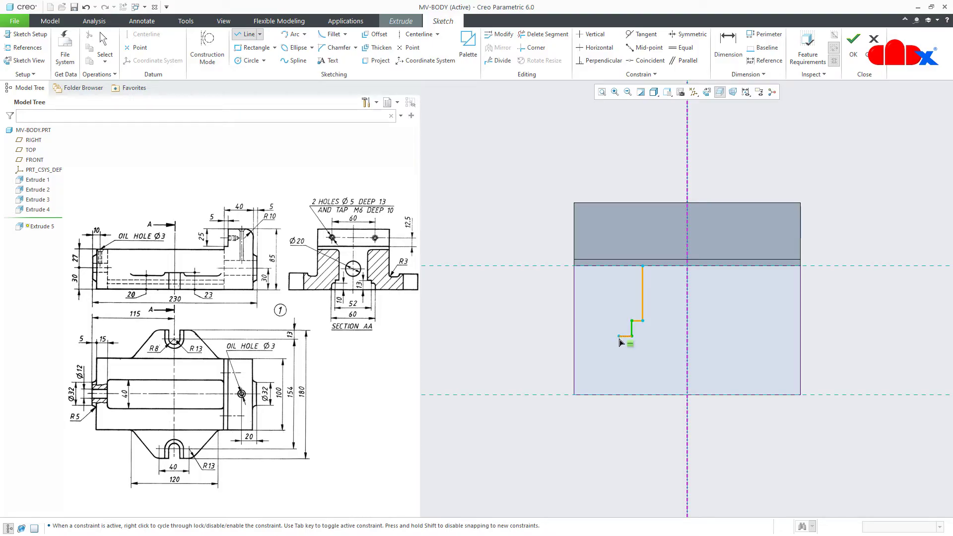
left_click(619, 337)
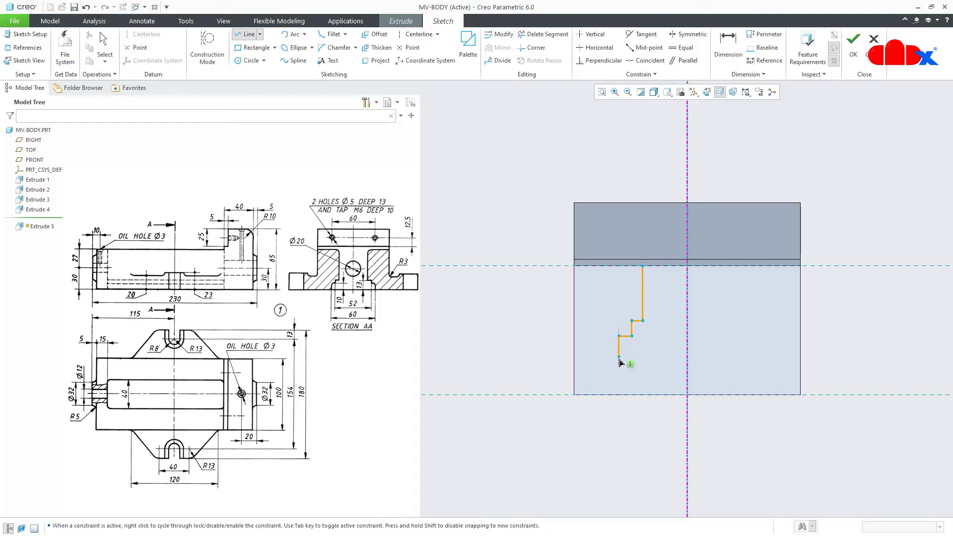
left_click(619, 395)
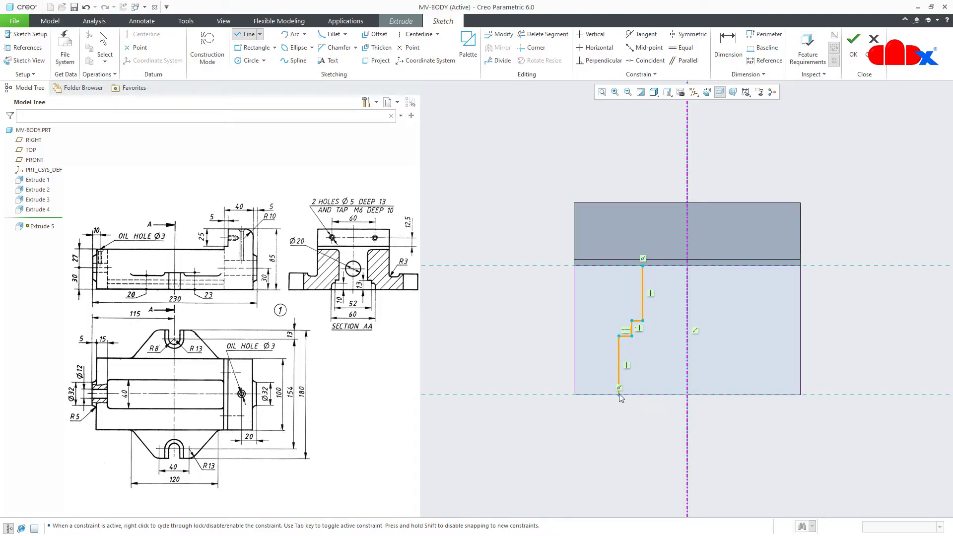
left_click(686, 395)
middle_click(684, 414)
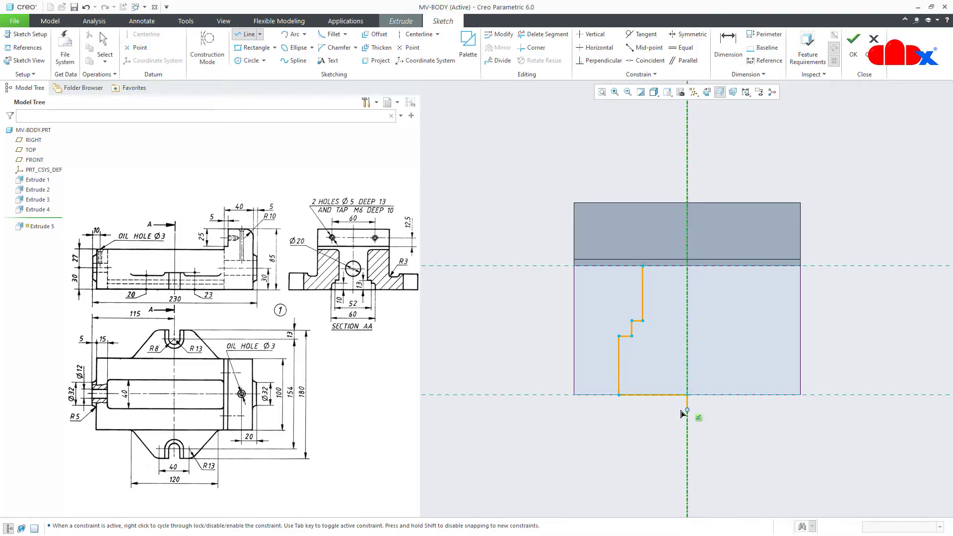
left_click(642, 269)
left_click(687, 269)
middle_click(732, 395)
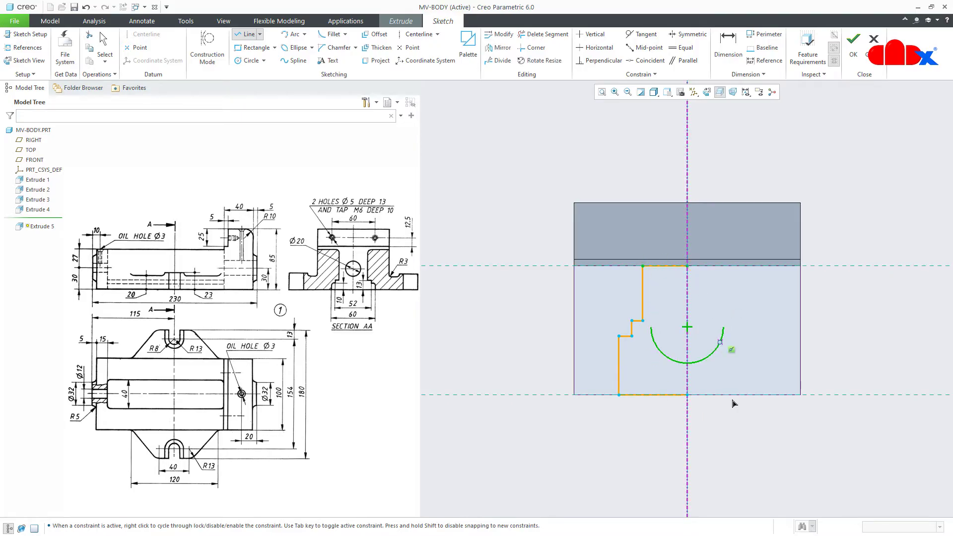
middle_click(735, 412)
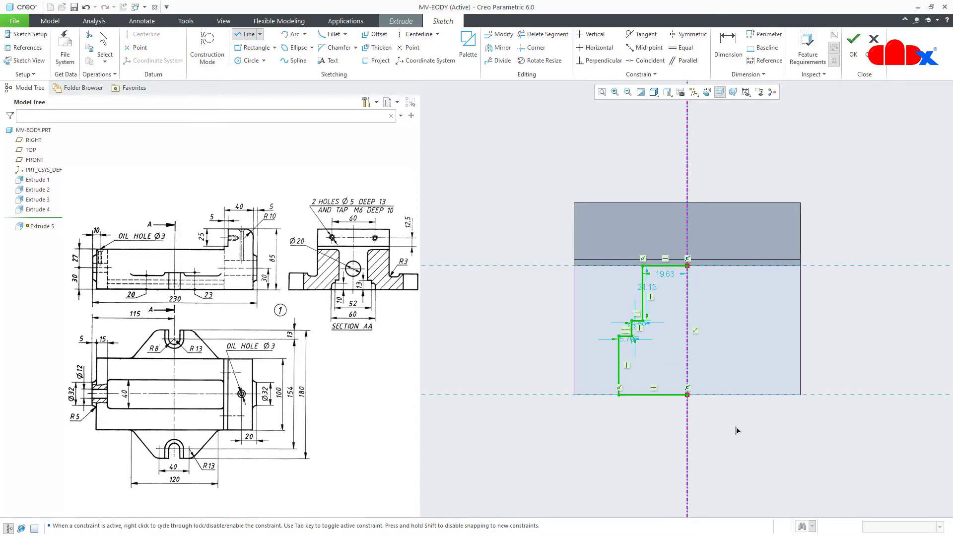
Mirror the half profile across the vertical centerline
left_click(502, 48)
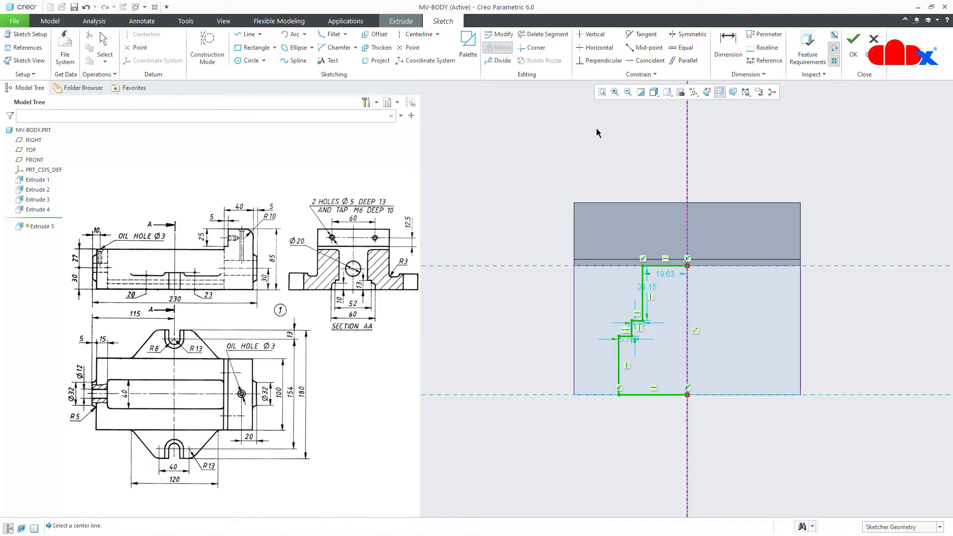
left_click(686, 159)
left_click(713, 432)
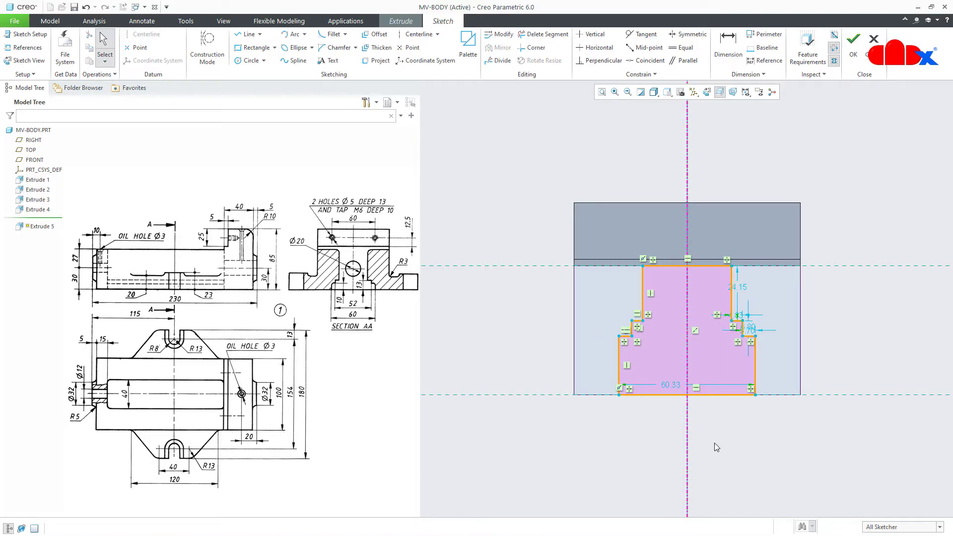
Set the base width to 60 and dimension the lower step height as 10
double_click(670, 384)
type("60")
key("Return")
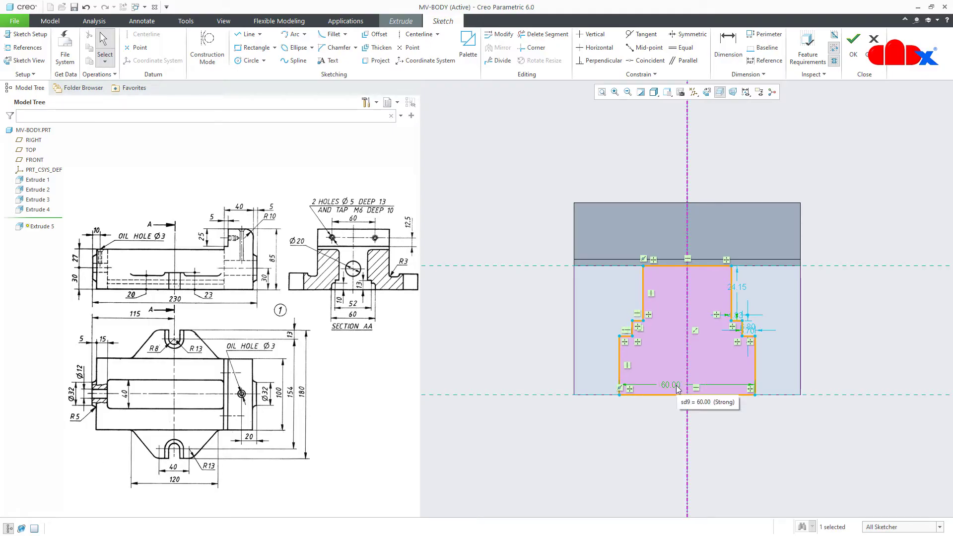
right_click(657, 422)
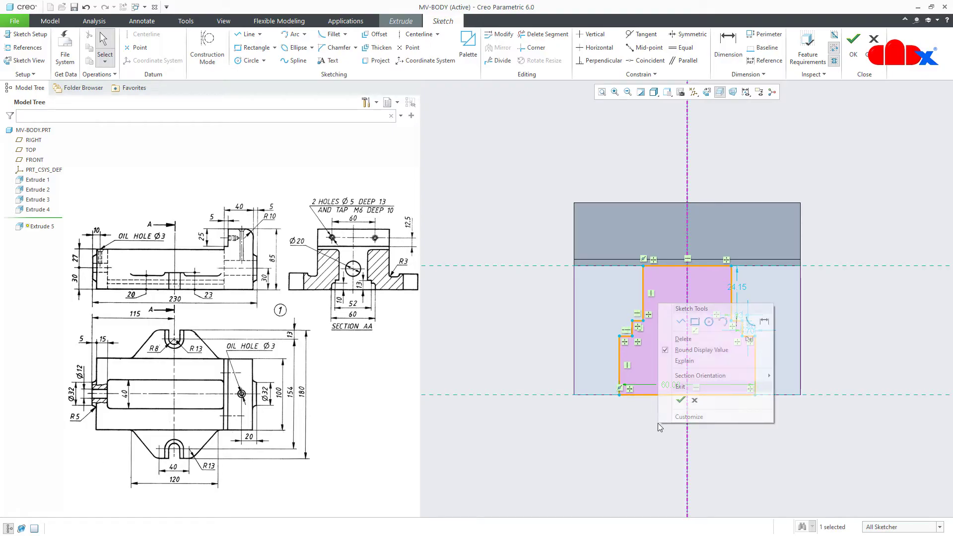
left_click(763, 321)
left_click(619, 367)
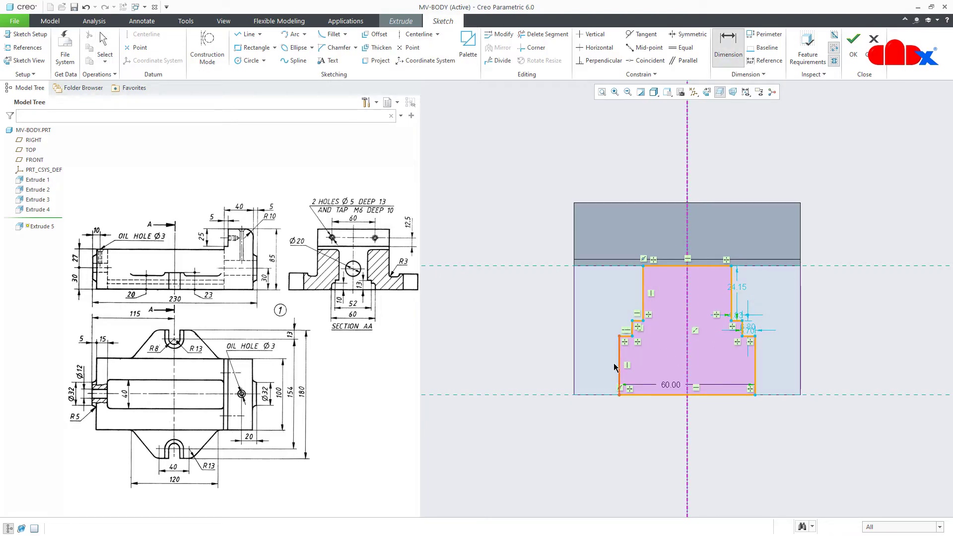
middle_click(600, 366)
type("10")
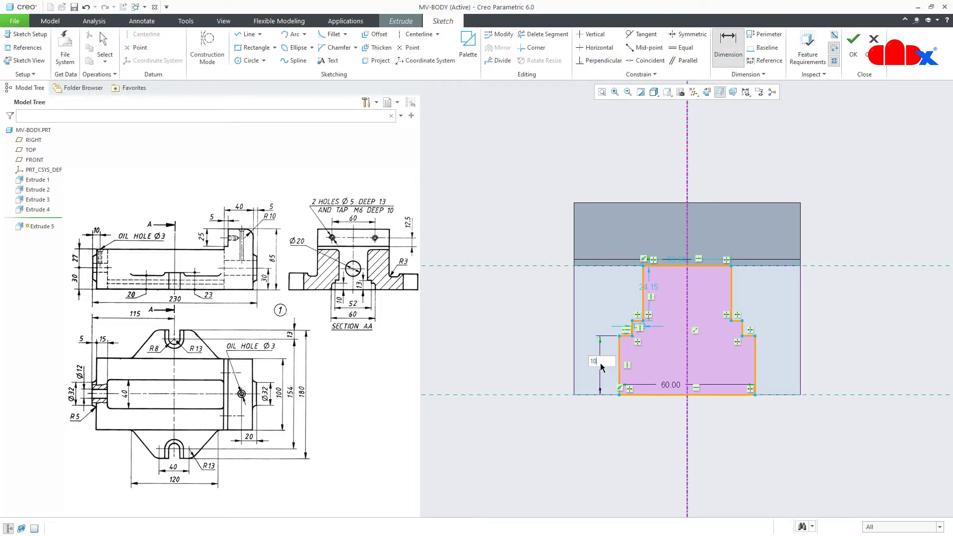
key("Return")
Dimension the upper step height 13, the step width 52 and the top width 40
left_click(637, 321)
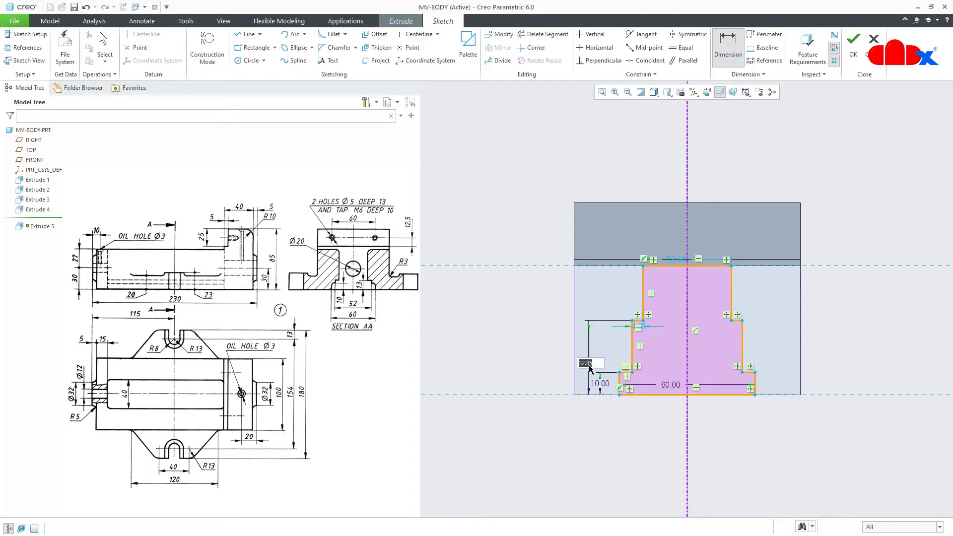
type("13")
key("Return")
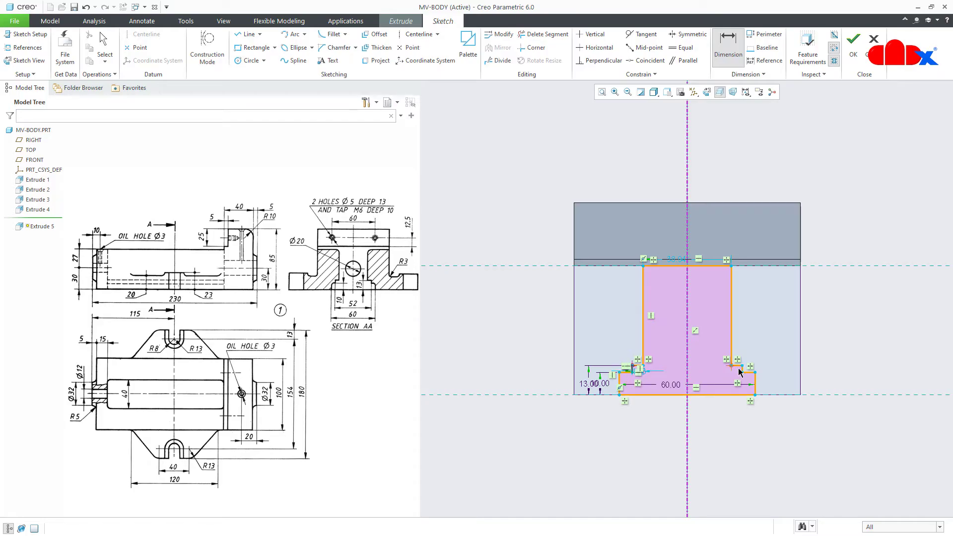
middle_click(740, 332)
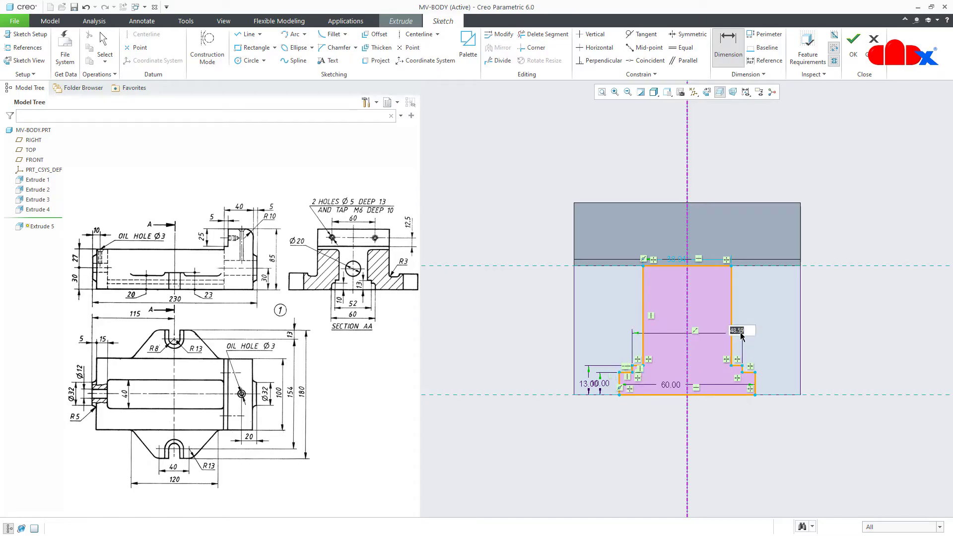
type("52")
key("Return")
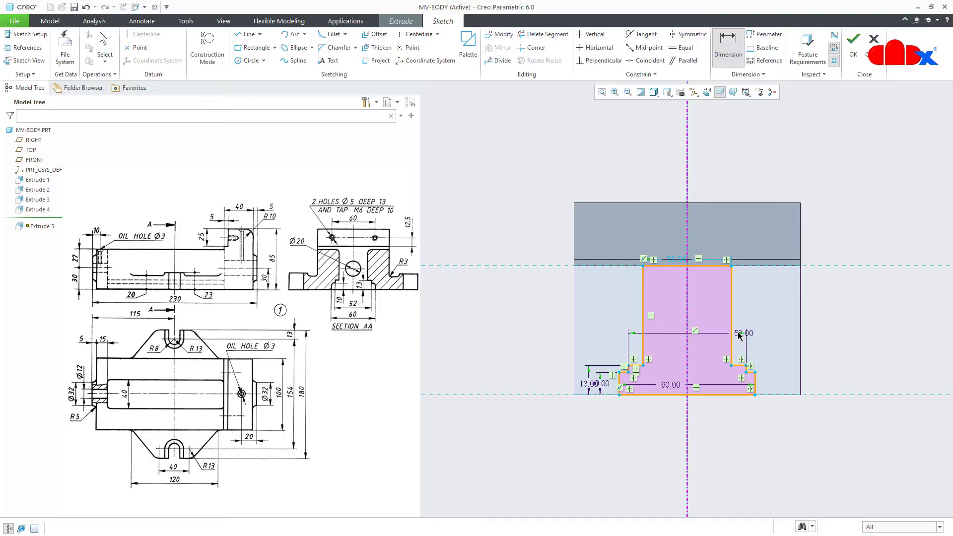
left_click(643, 314)
left_click(731, 308)
middle_click(717, 302)
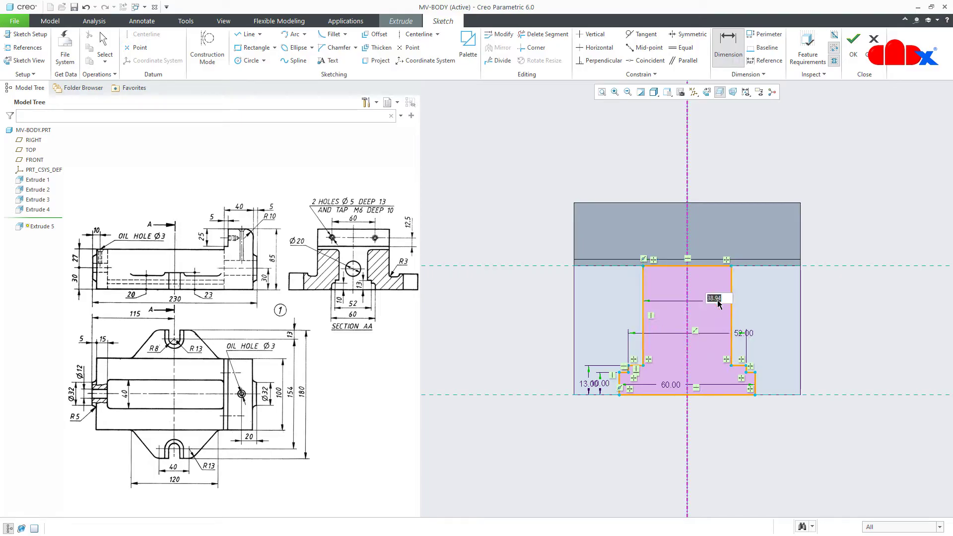
type("40")
key("Return")
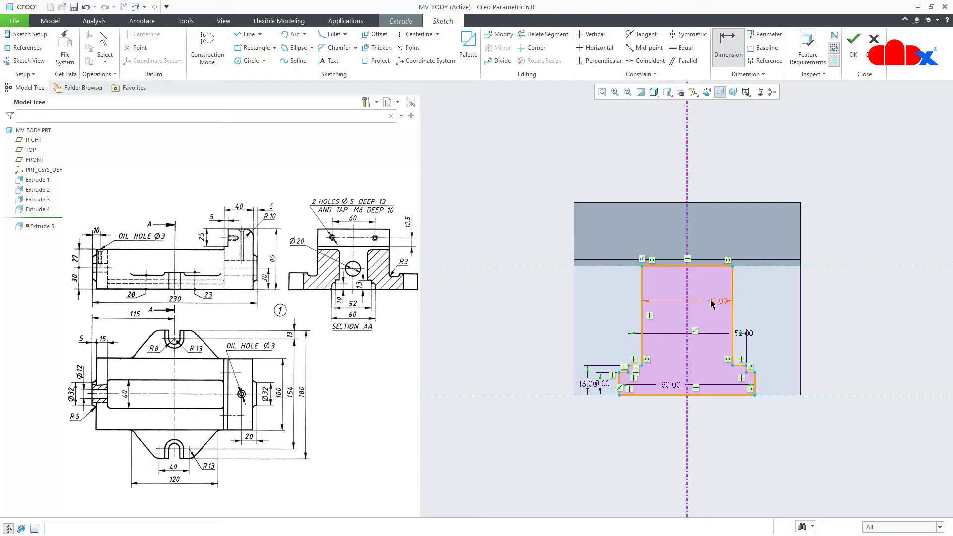
middle_click(720, 443)
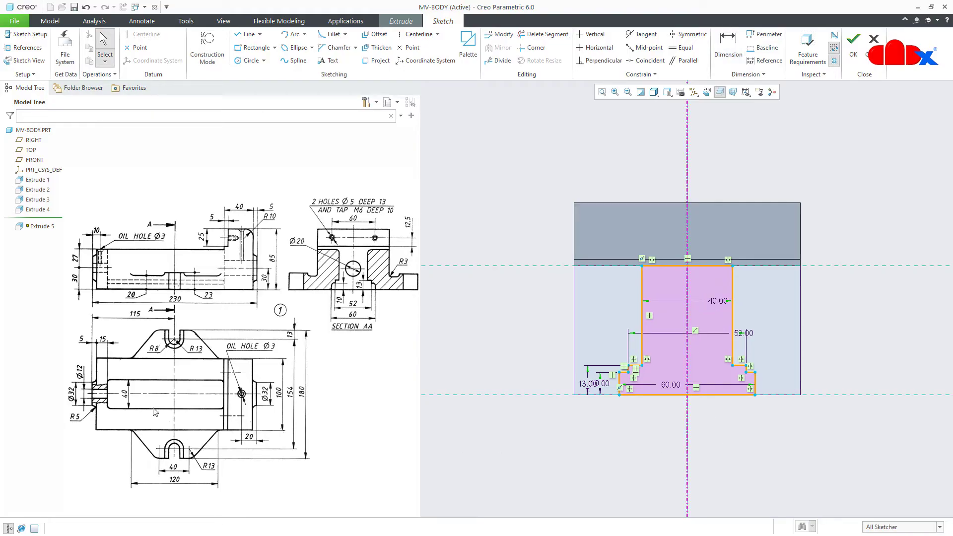
right_click(735, 480)
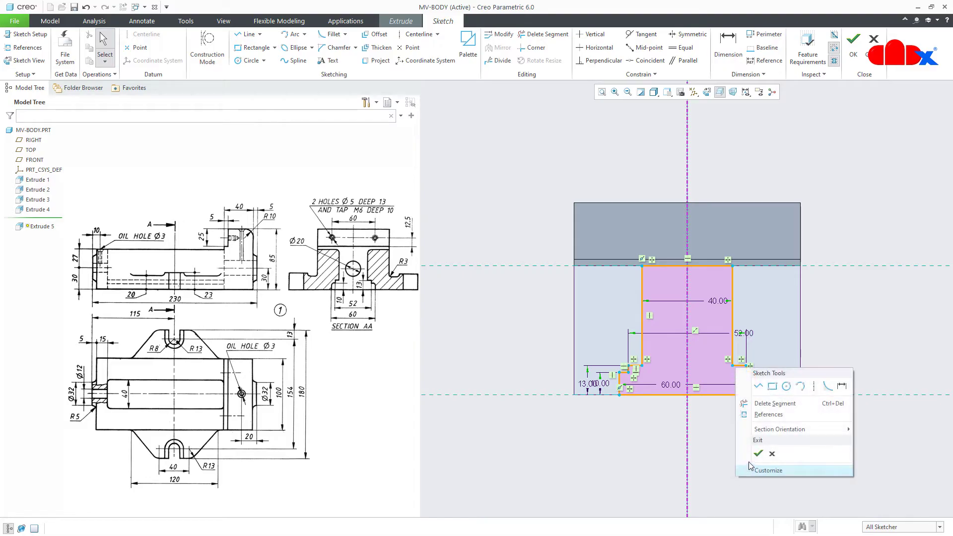
Finish the sketch and preview the slot cut lengthened along the body
left_click(774, 471)
middle_click_drag(724, 375, 697, 404)
scroll(697, 403, "up", 2)
middle_click_drag(780, 324, 772, 357)
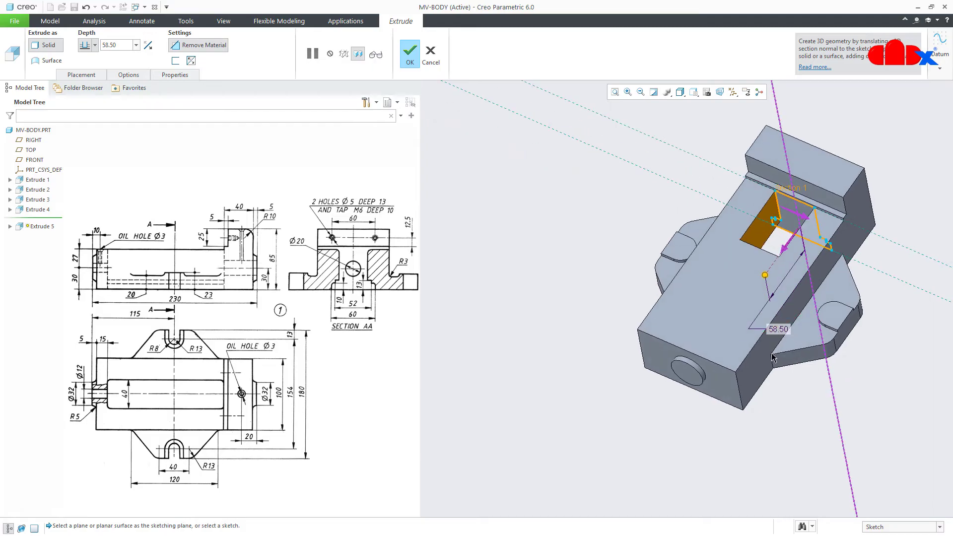
left_click_drag(766, 278, 716, 361)
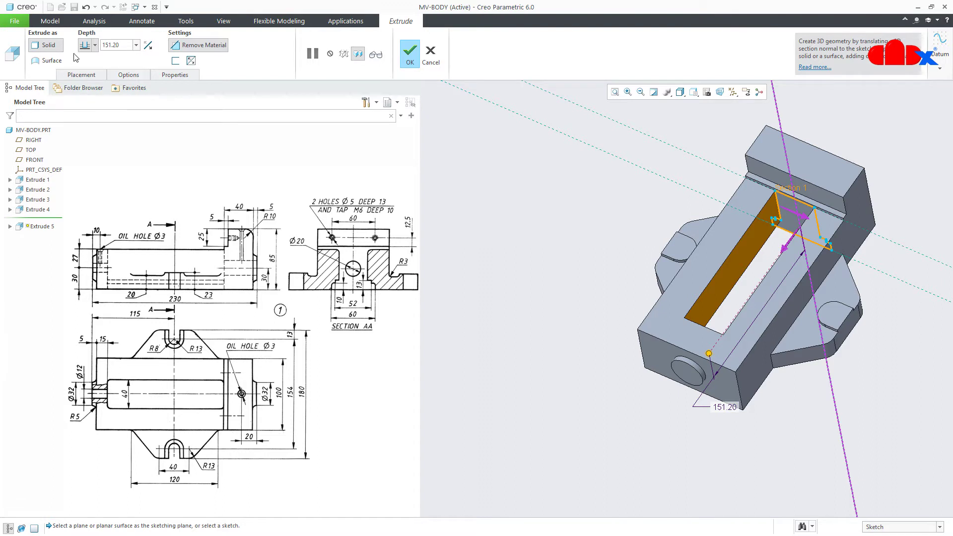
Extrude the cut up to the selected front face with a side 1 offset of 15
left_click(95, 45)
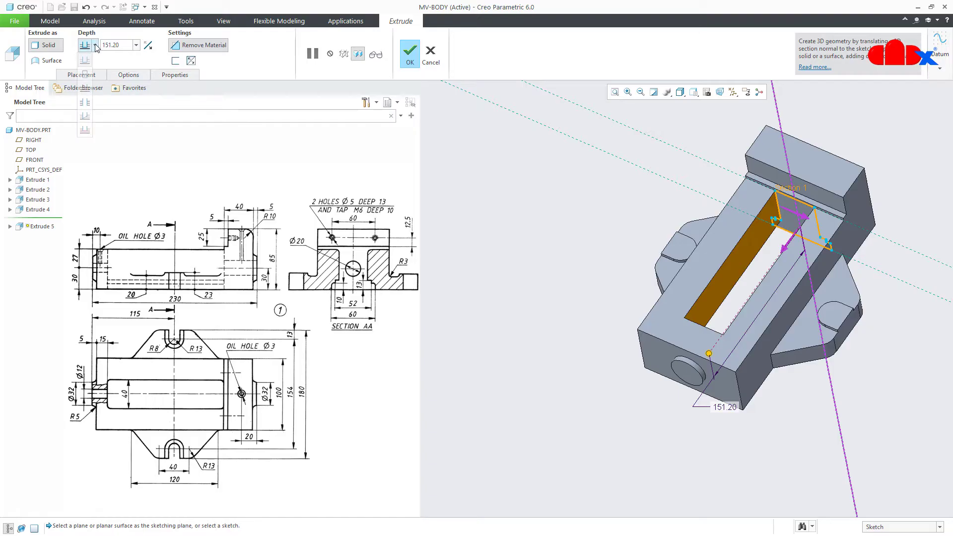
left_click(85, 117)
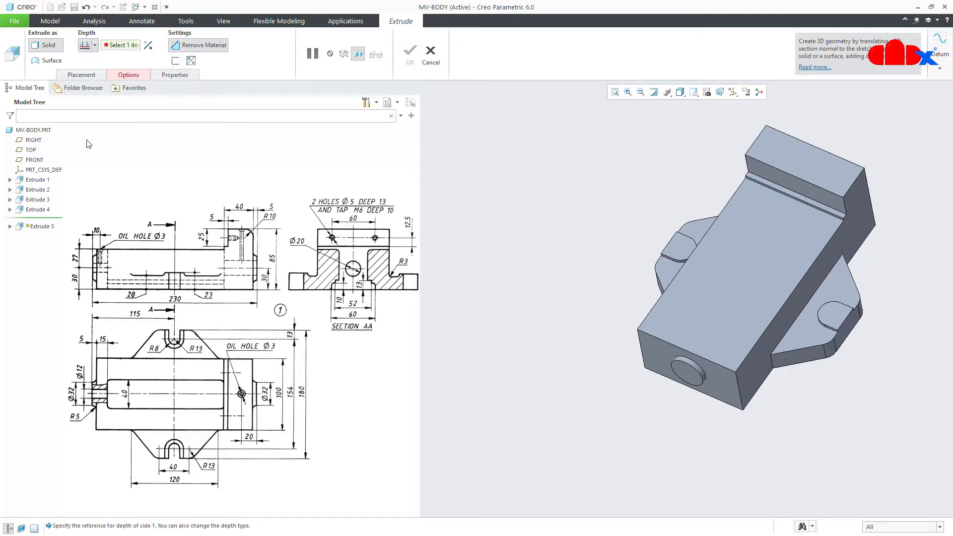
left_click(659, 364)
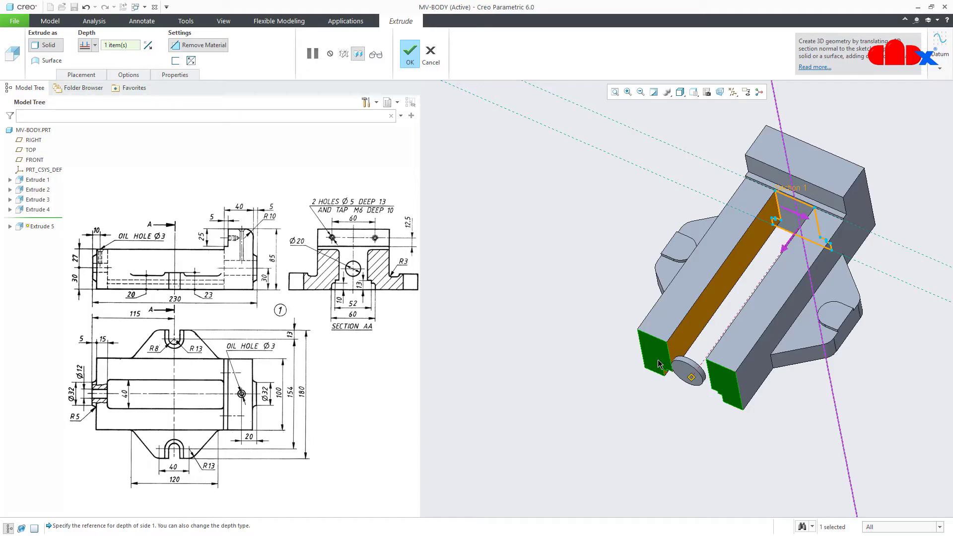
left_click(129, 74)
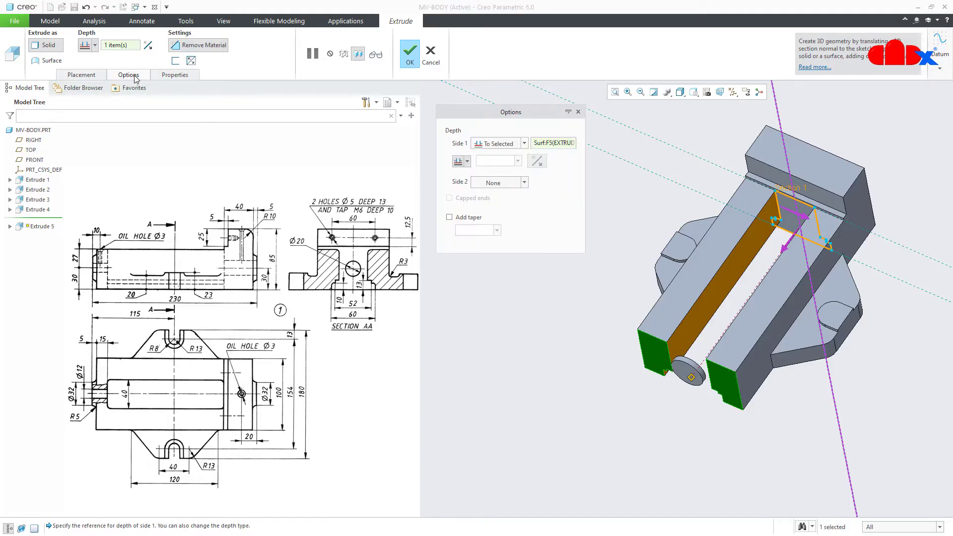
left_click(466, 162)
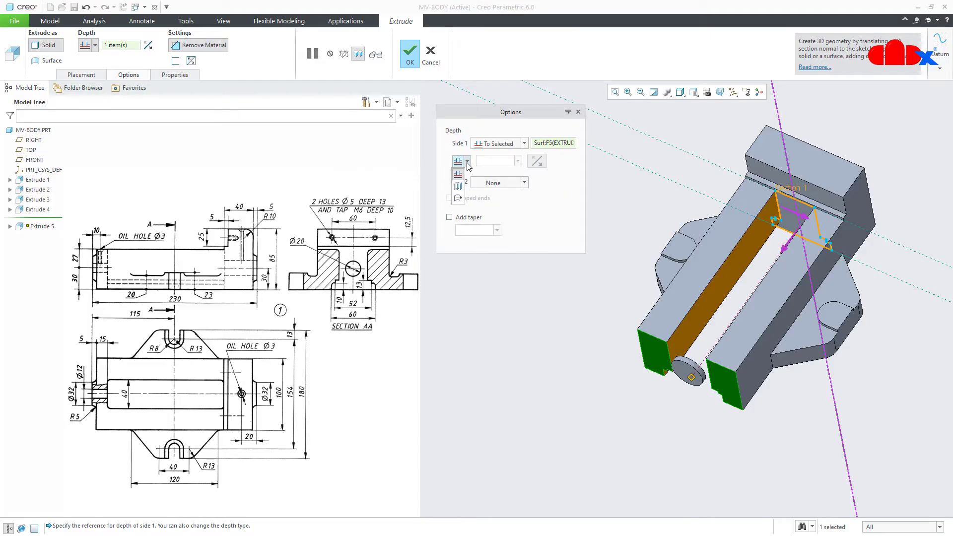
left_click(457, 197)
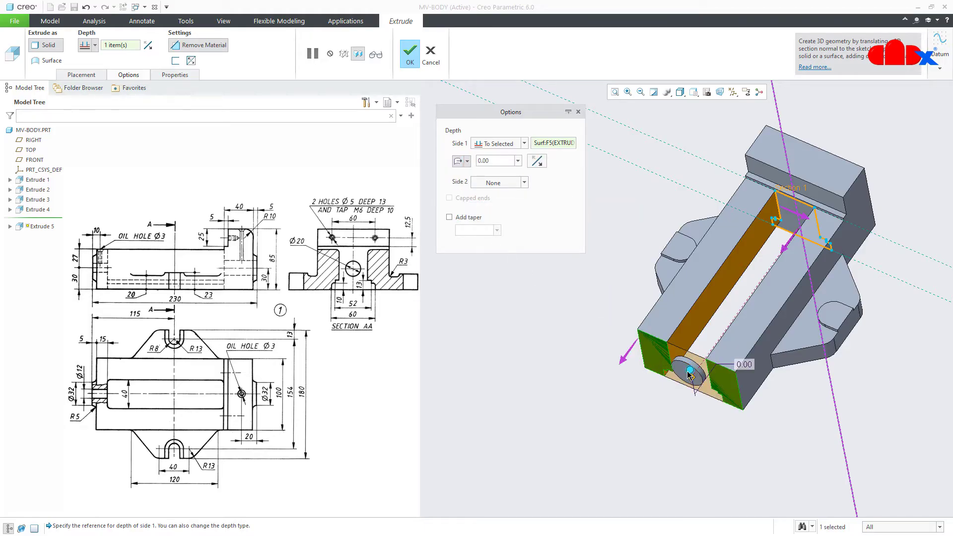
left_click_drag(690, 375, 712, 349)
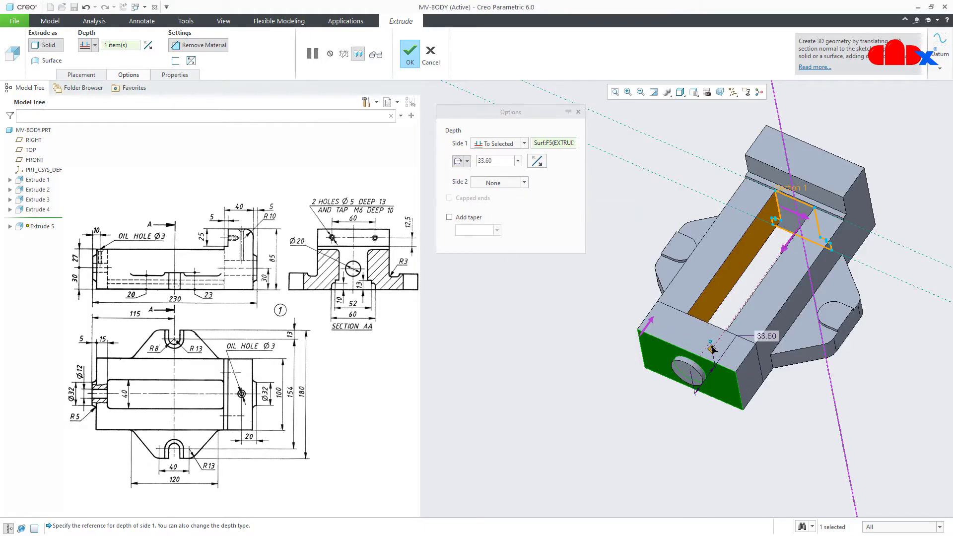
double_click(766, 337)
type("15")
key("Return")
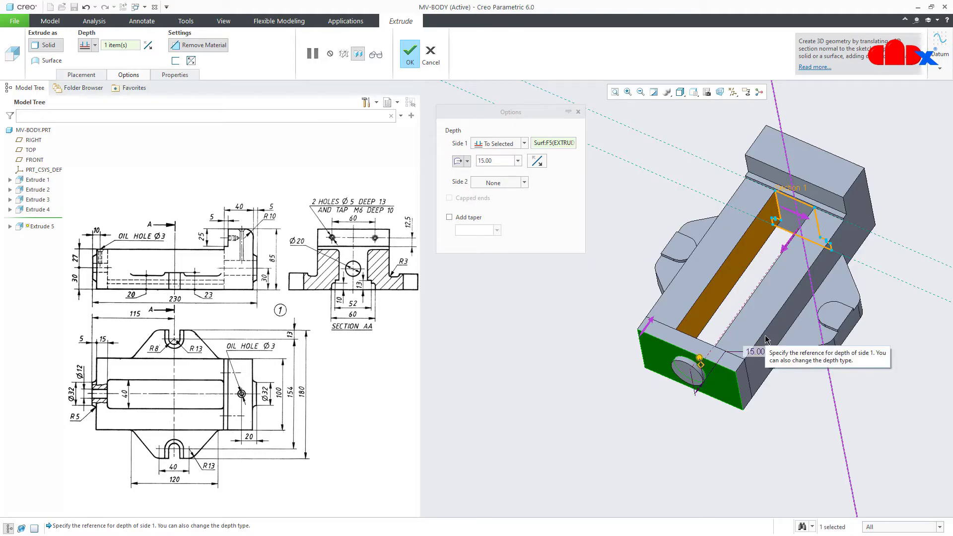
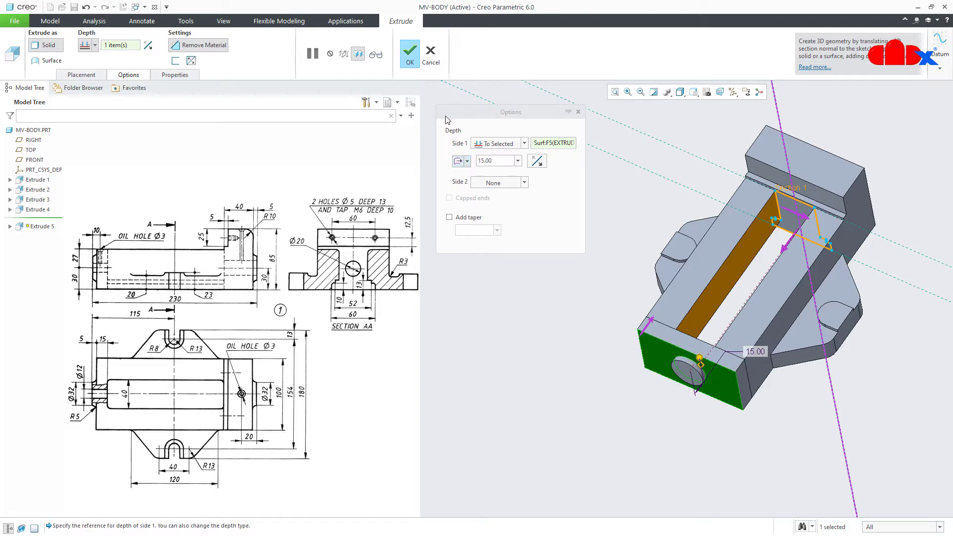
Complete the 15 mm material-removing cut as Extrude 5 and clear the selection
left_click(410, 53)
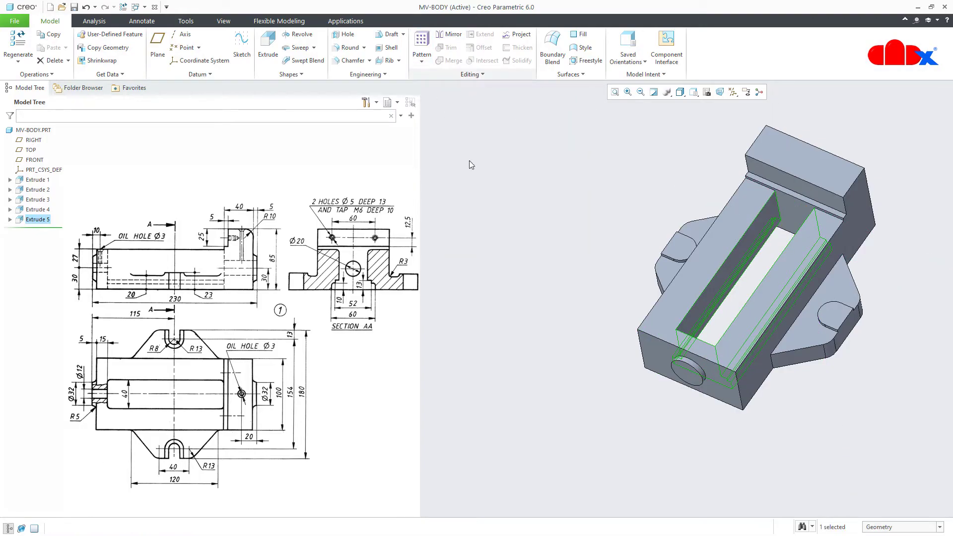
left_click(559, 424)
Start a planar cross-section through the FRONT datum plane, with datum planes displayed
key("ctrl+d")
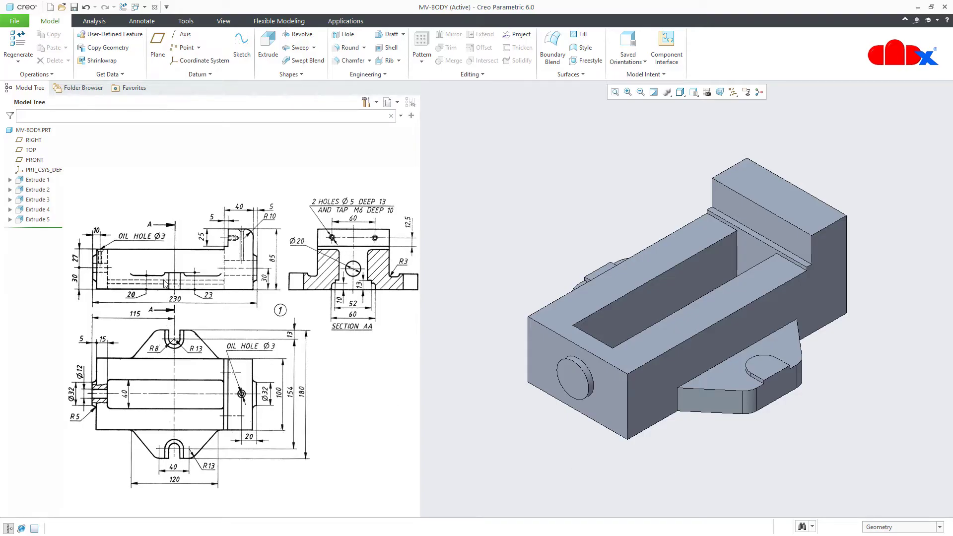
left_click(223, 21)
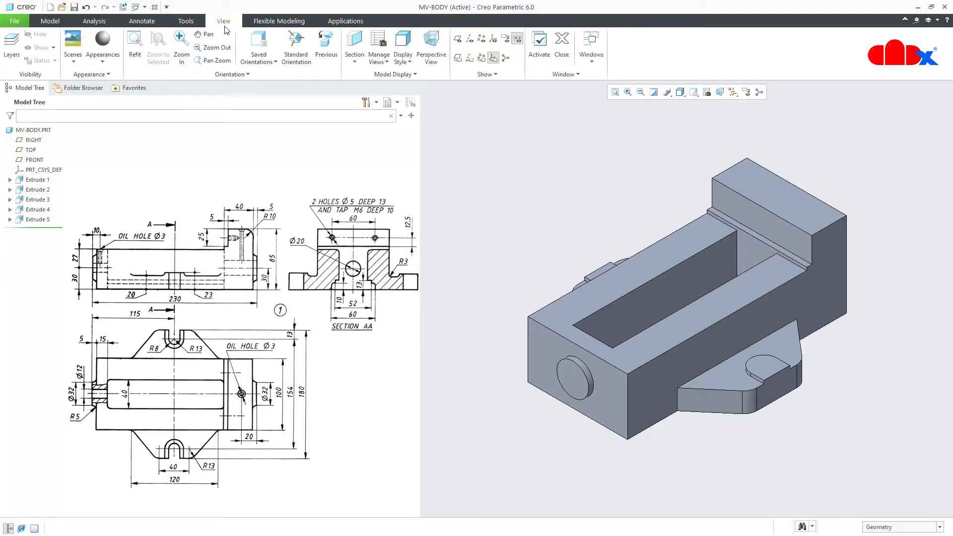
left_click(355, 64)
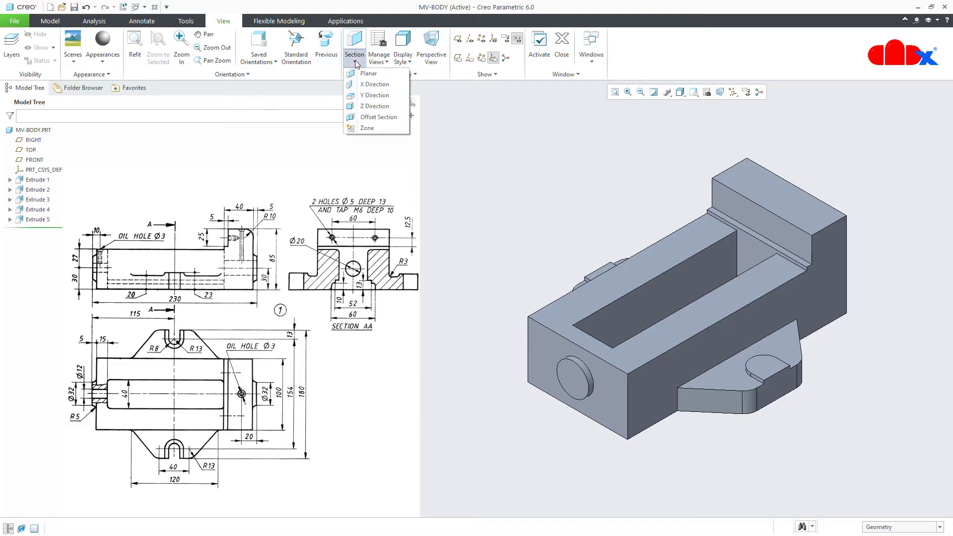
left_click(359, 72)
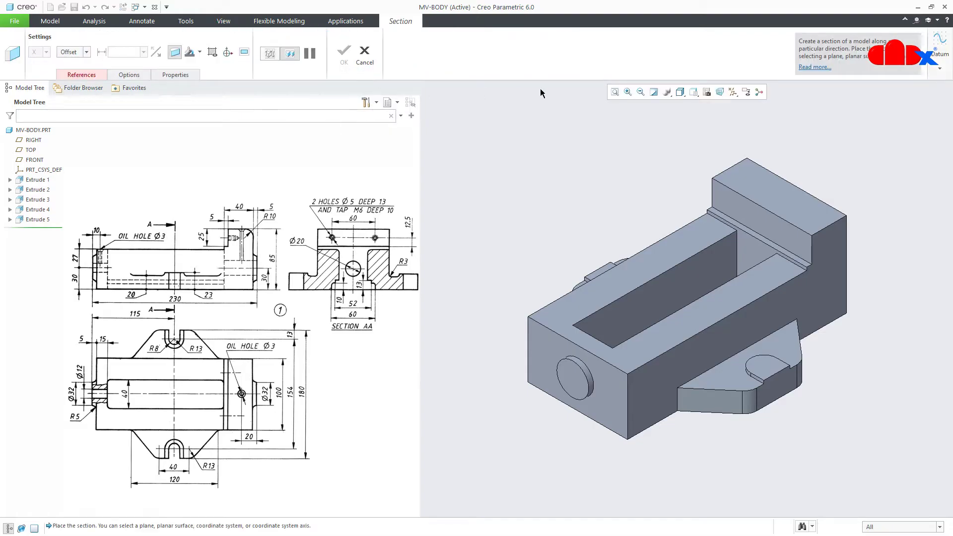
left_click(732, 92)
left_click(733, 149)
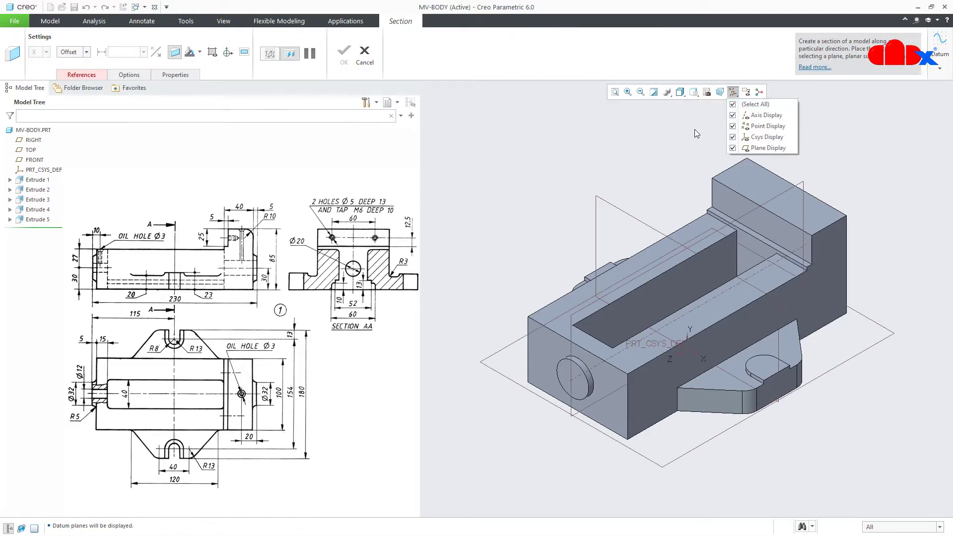
left_click(631, 216)
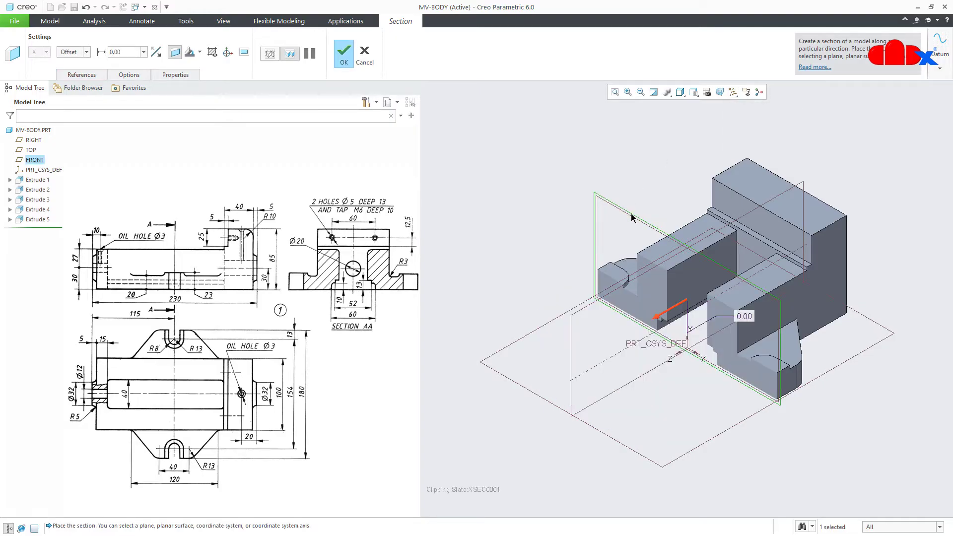
Name the cross-section 'A' and confirm it
left_click(176, 75)
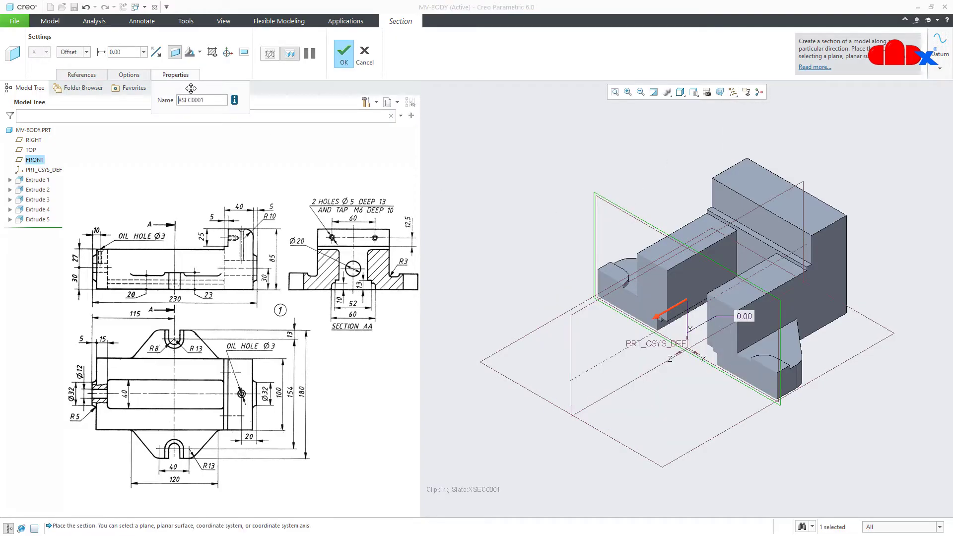
left_click_drag(210, 102, 175, 102)
type("a")
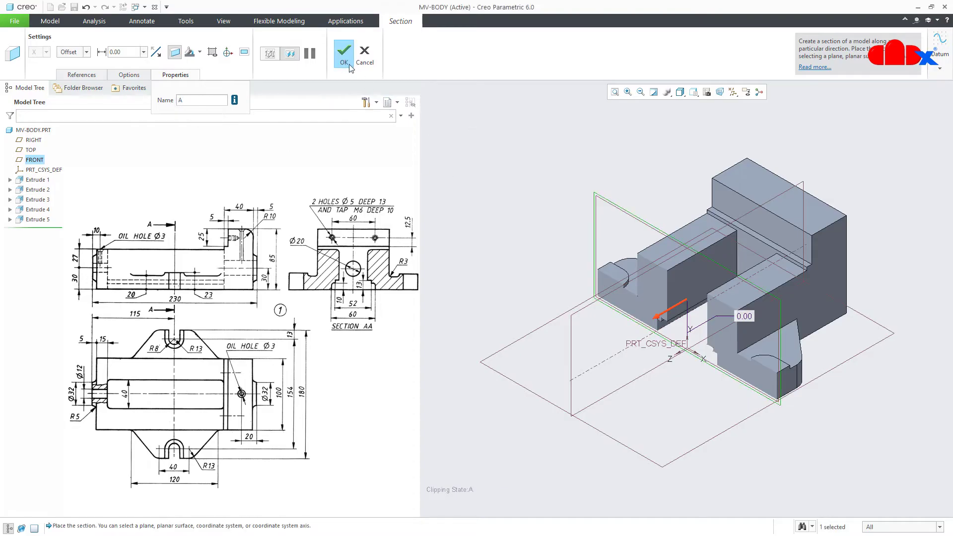
left_click(344, 55)
left_click(486, 164)
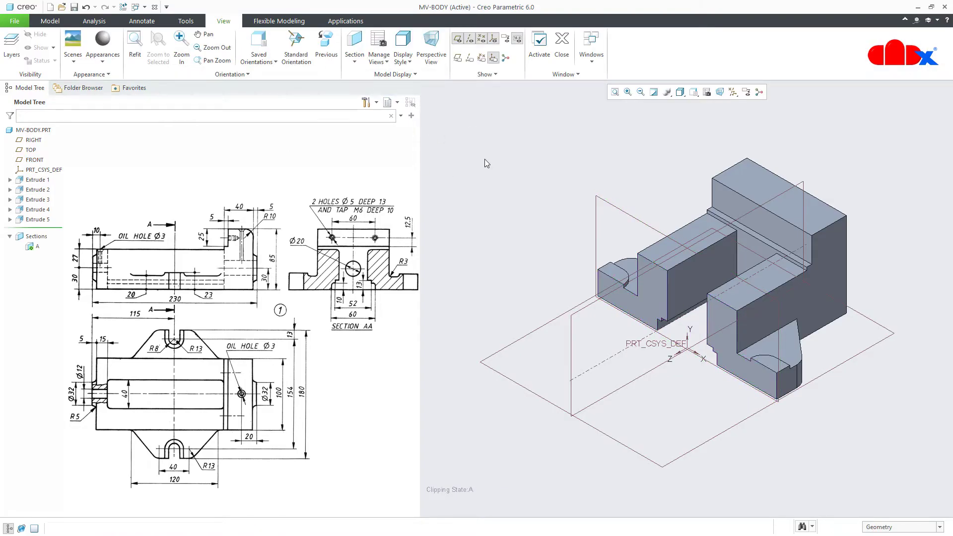
left_click(52, 23)
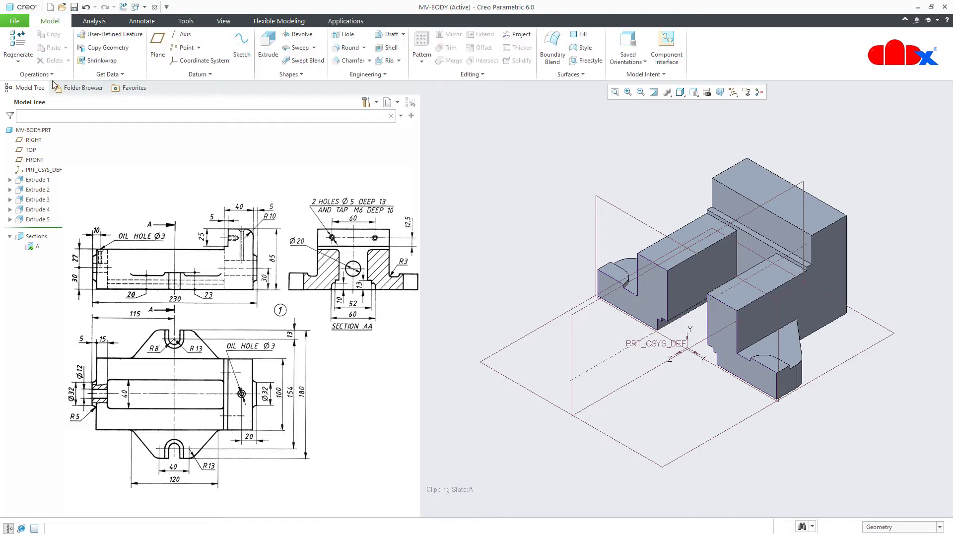
View section A face-on and hide all datum planes, axes and csys
left_click(30, 247)
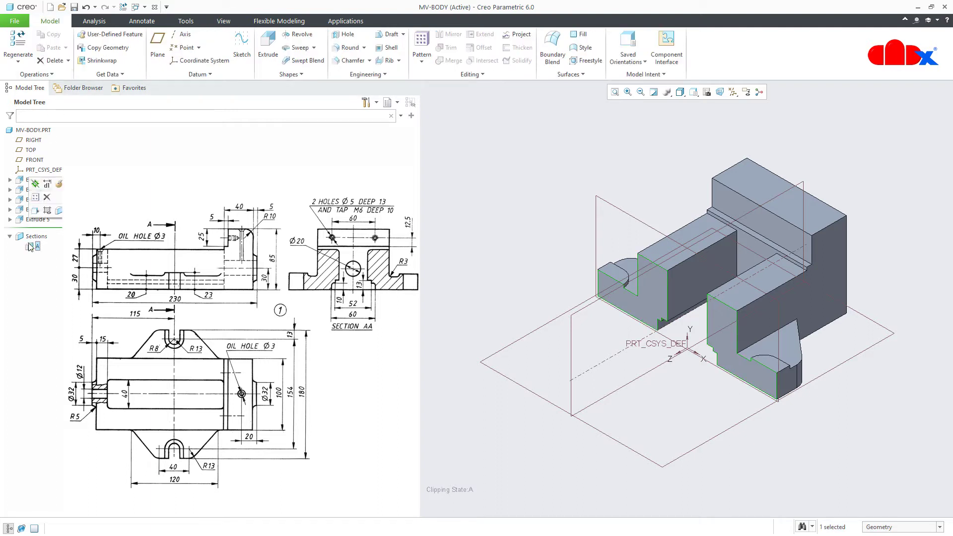
left_click(36, 210)
left_click(582, 430)
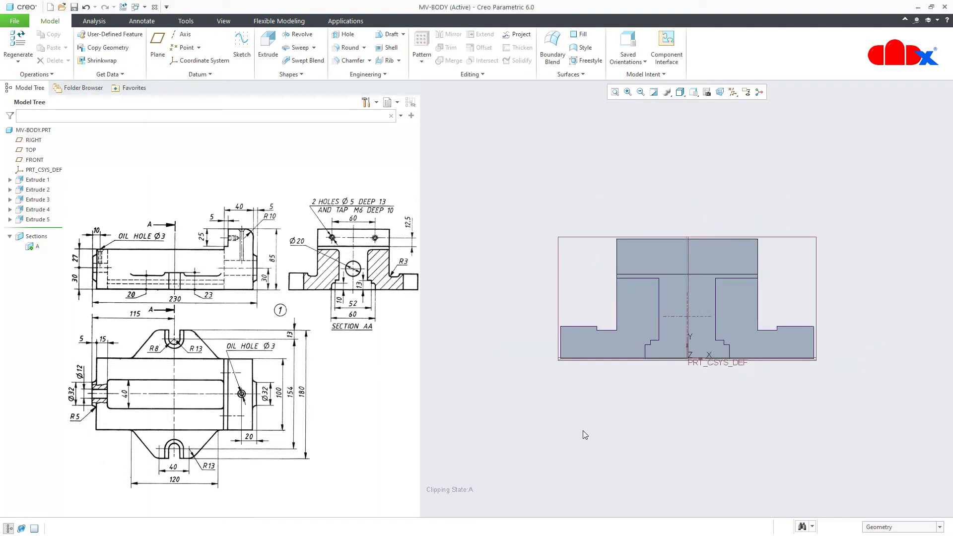
left_click(733, 91)
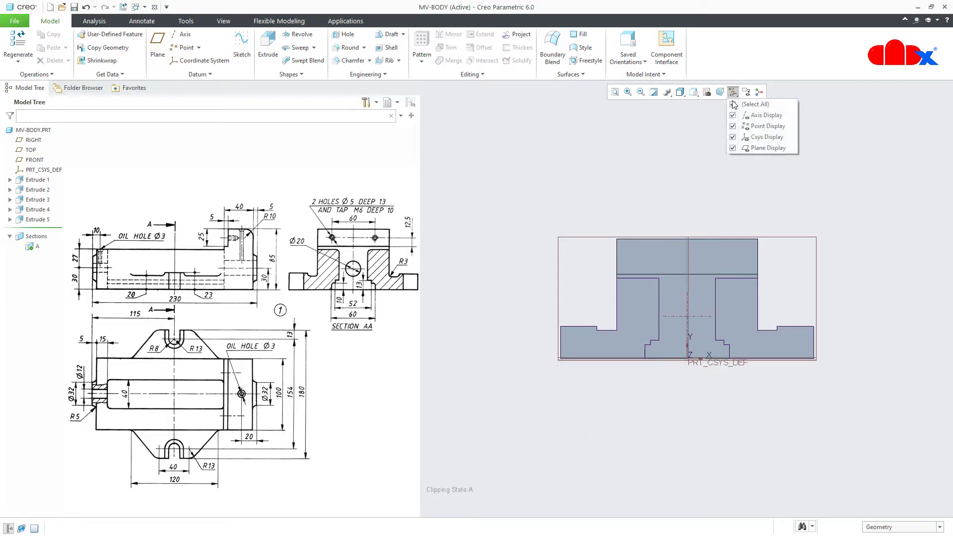
left_click(733, 104)
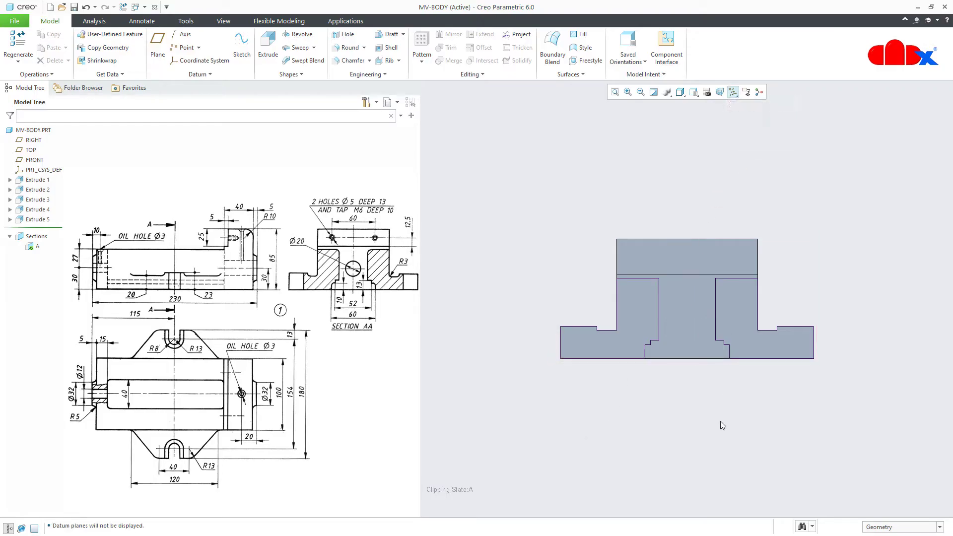
Turn hatching on section A's cut faces on, then off again
left_click(33, 246)
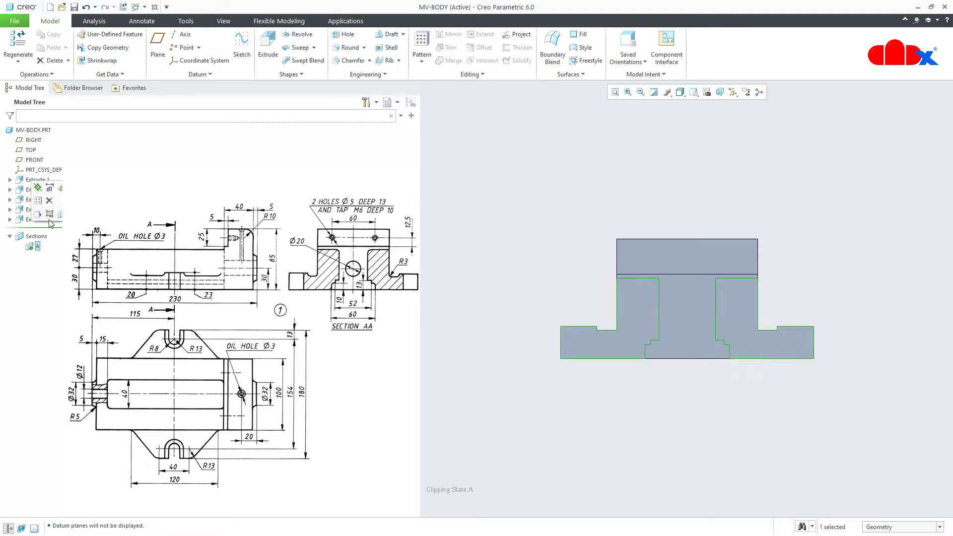
left_click(50, 215)
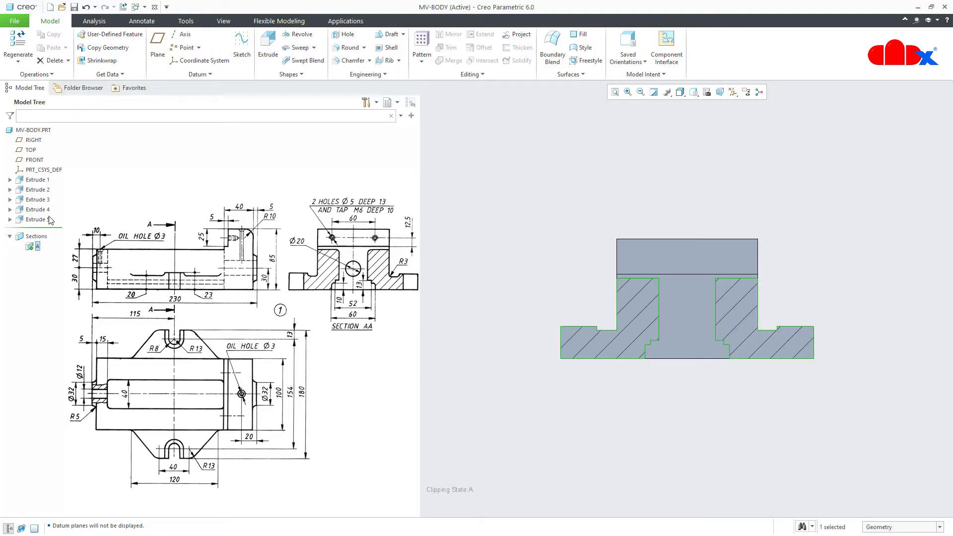
left_click(562, 443)
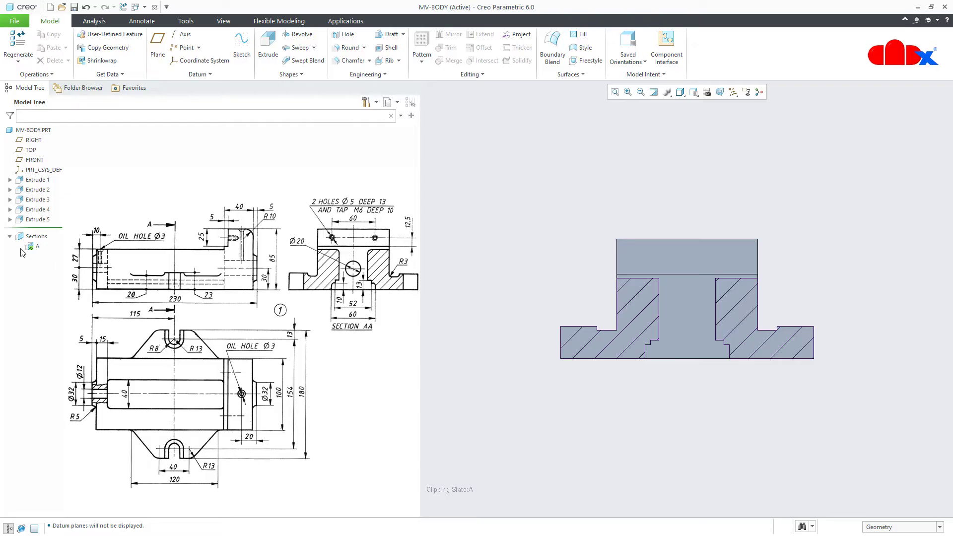
left_click(37, 246)
left_click(48, 220)
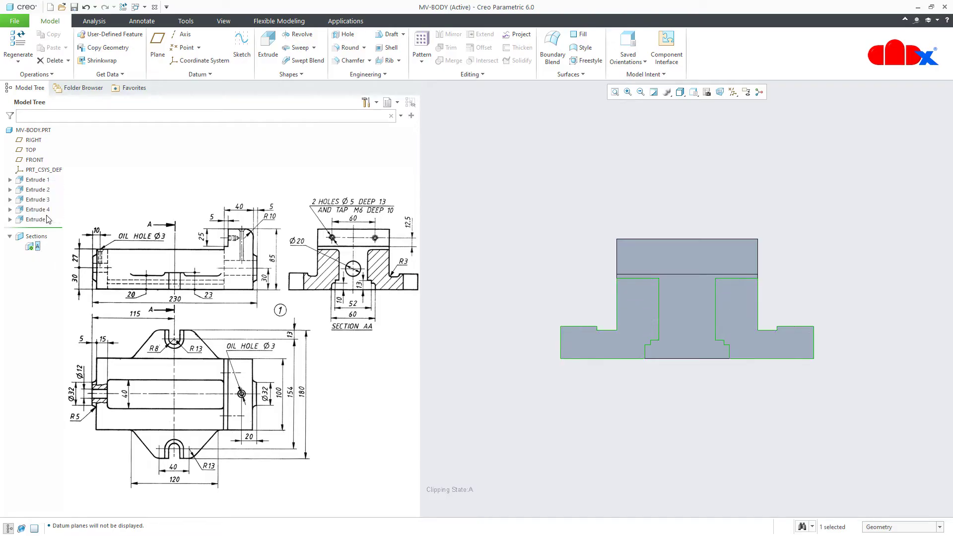
Deactivate section A, return to the default view, and start a new extrusion
left_click(33, 246)
left_click(38, 189)
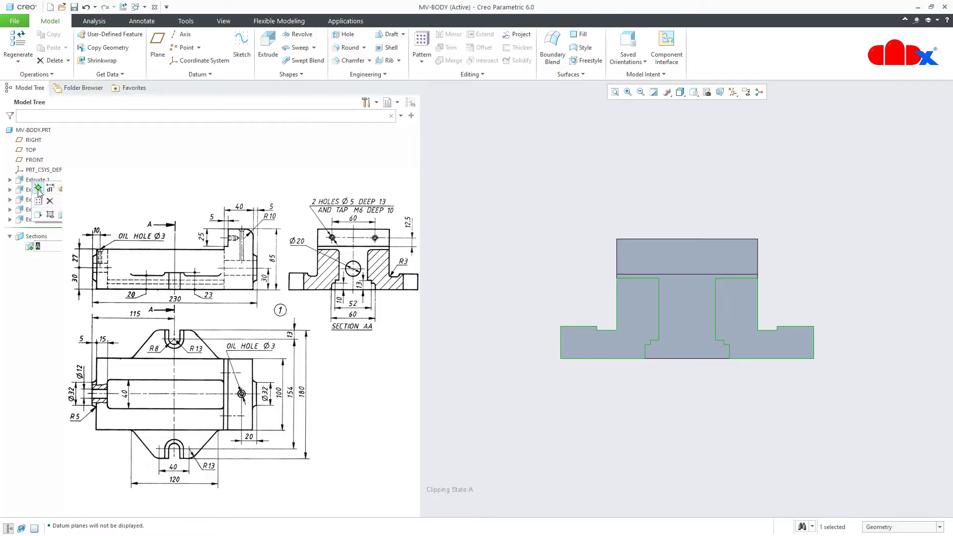
left_click(592, 418)
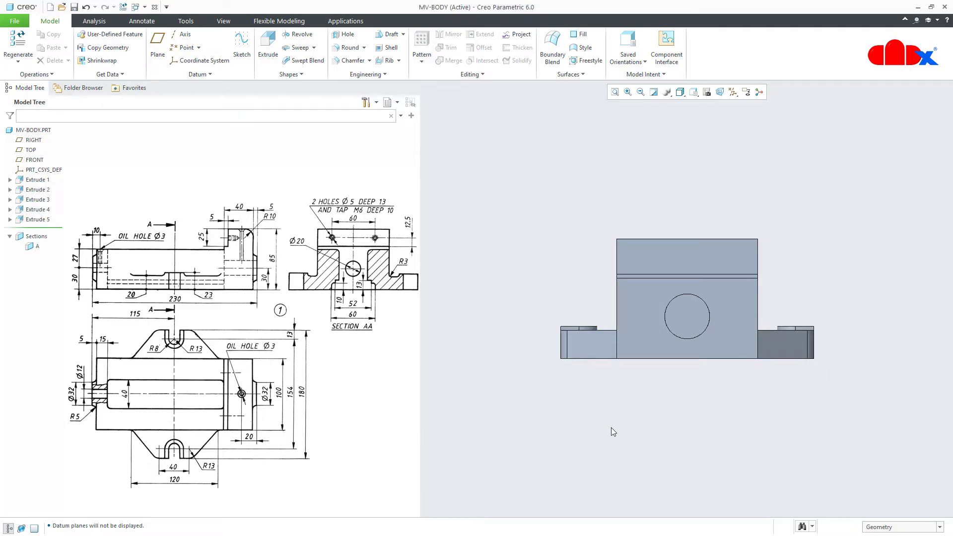
key("ctrl+d")
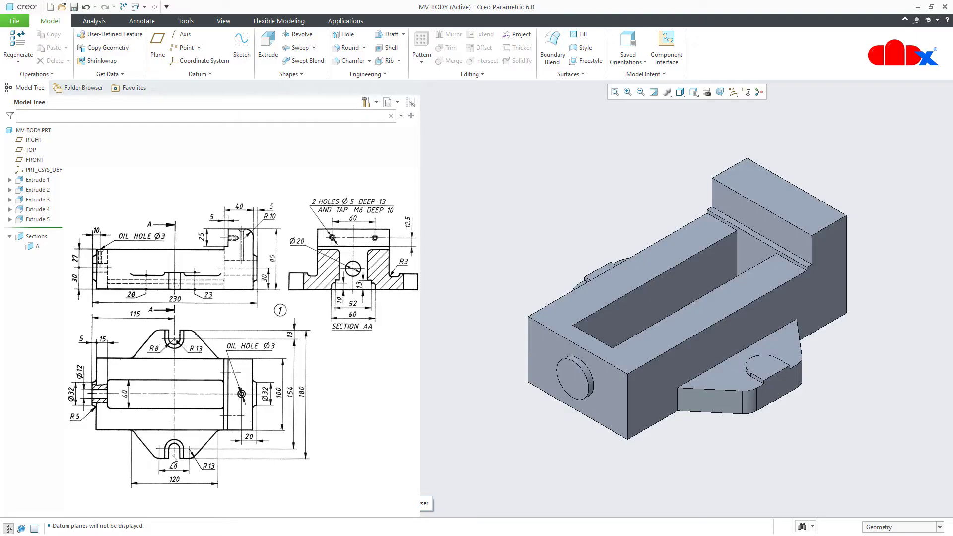
left_click(269, 59)
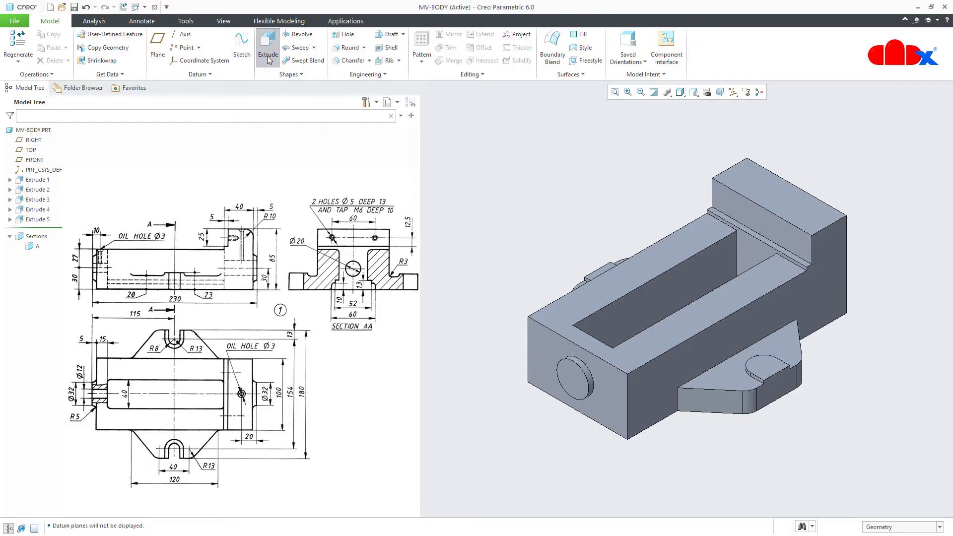
Place Extrude 6's sketch on the flange top face, viewed face-on
left_click(762, 370)
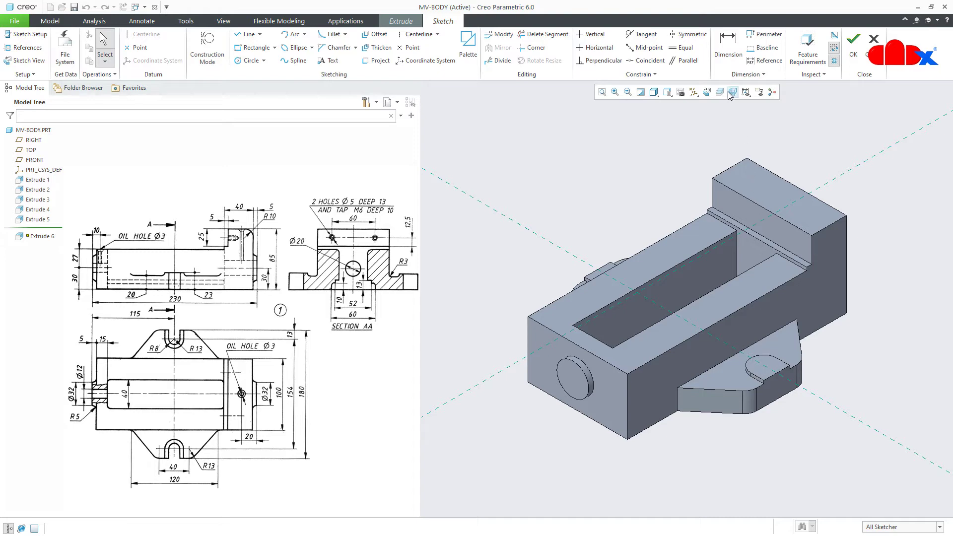
left_click(707, 92)
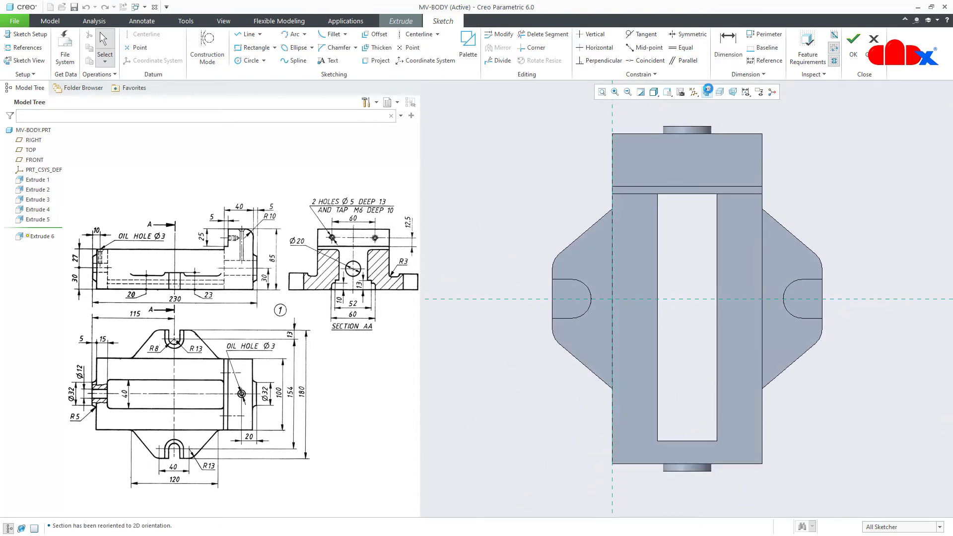
right_click(689, 225)
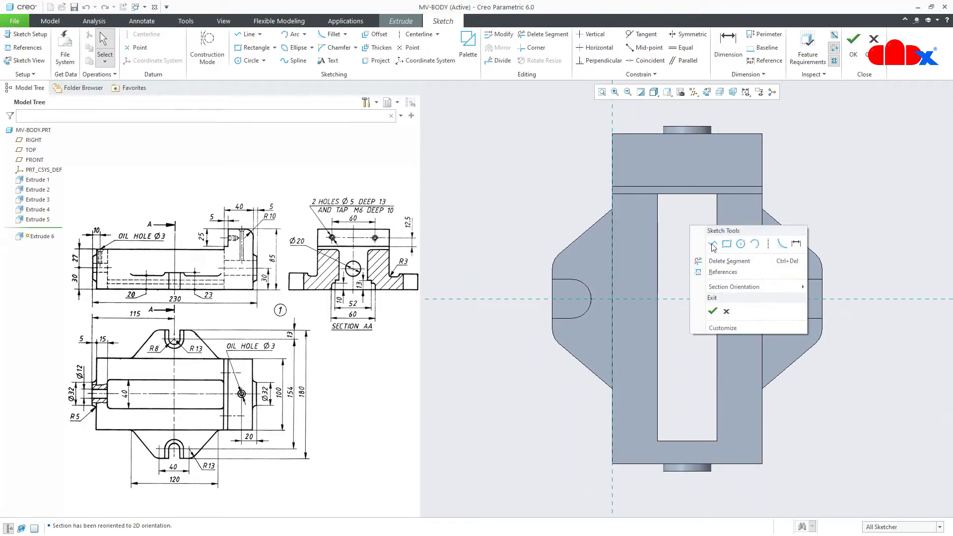
left_click(740, 244)
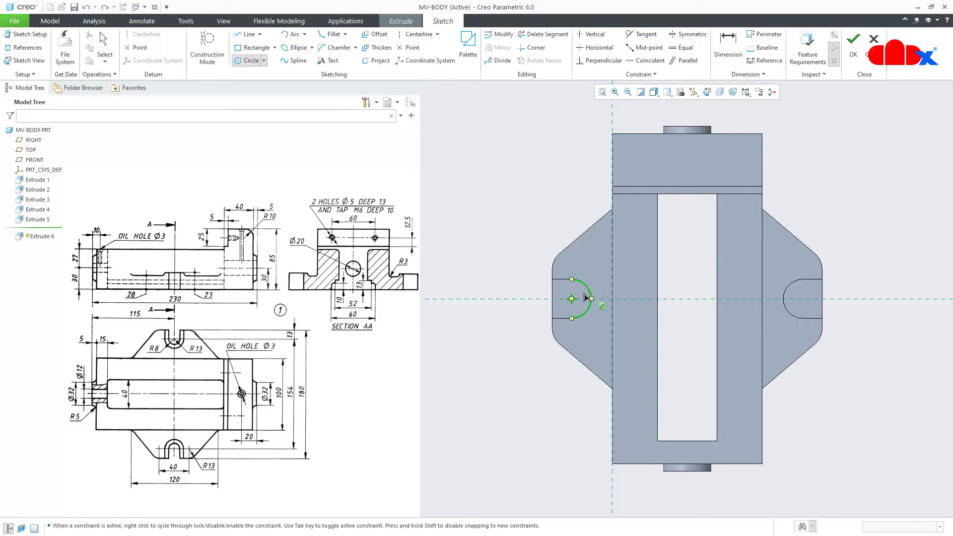
middle_click(539, 237)
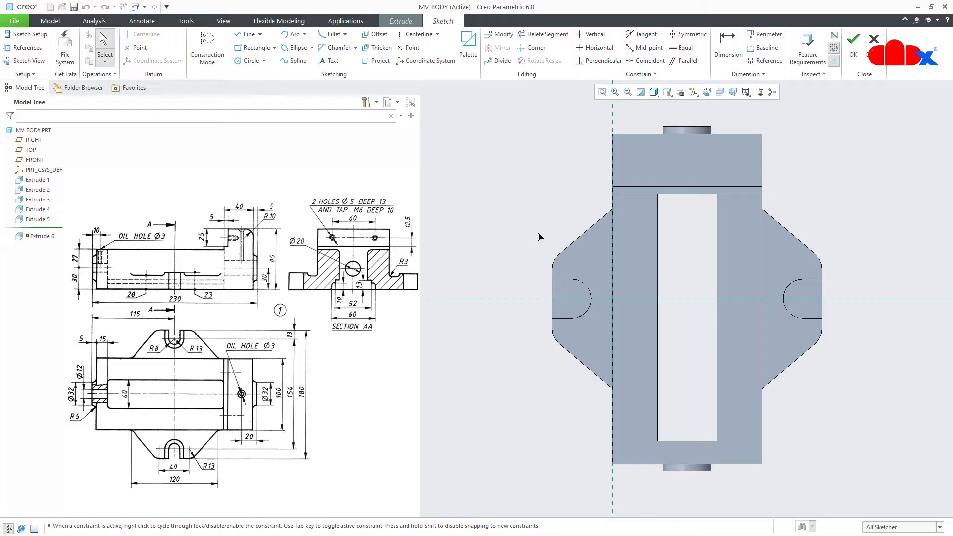
Add both slot arcs and the two outer vertical edges as sketch references
left_click(24, 47)
left_click(589, 289)
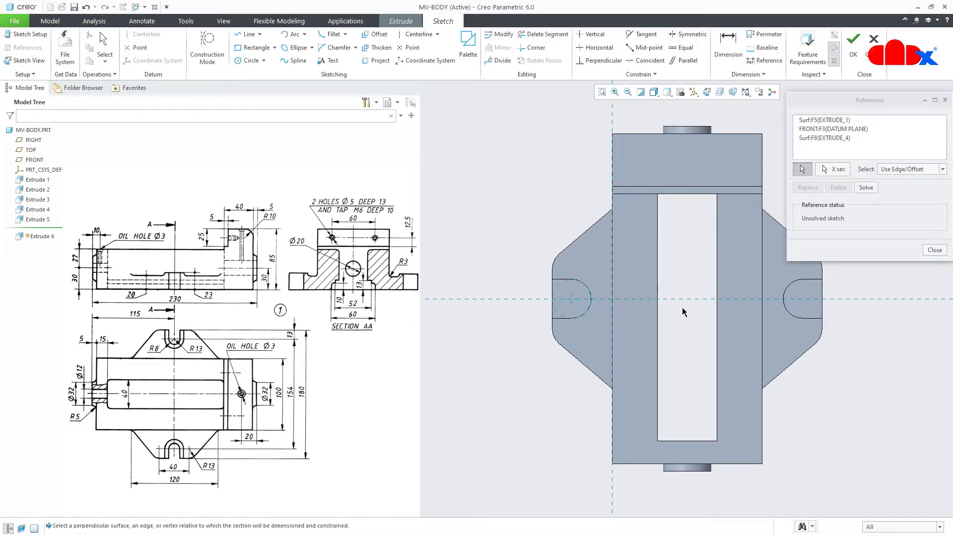
left_click(786, 296)
left_click(825, 307)
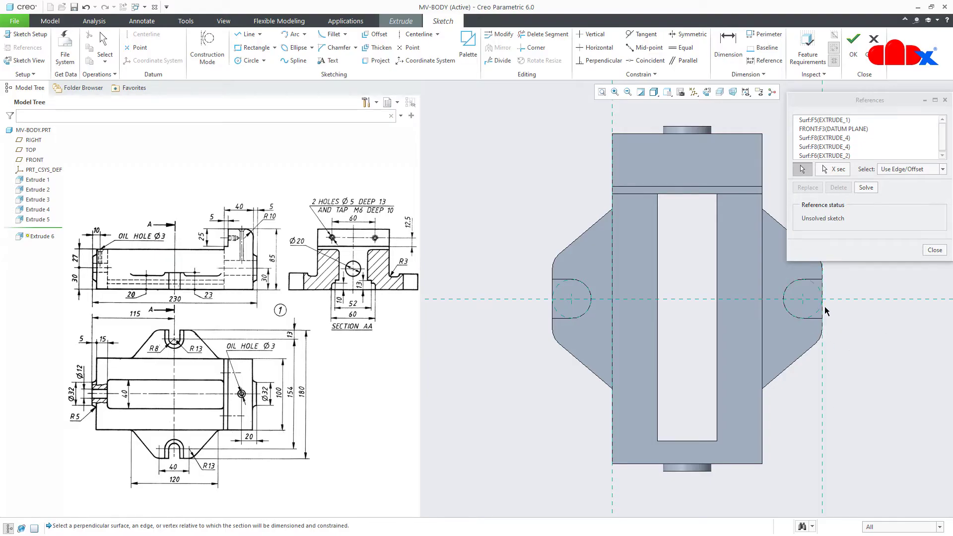
left_click(553, 311)
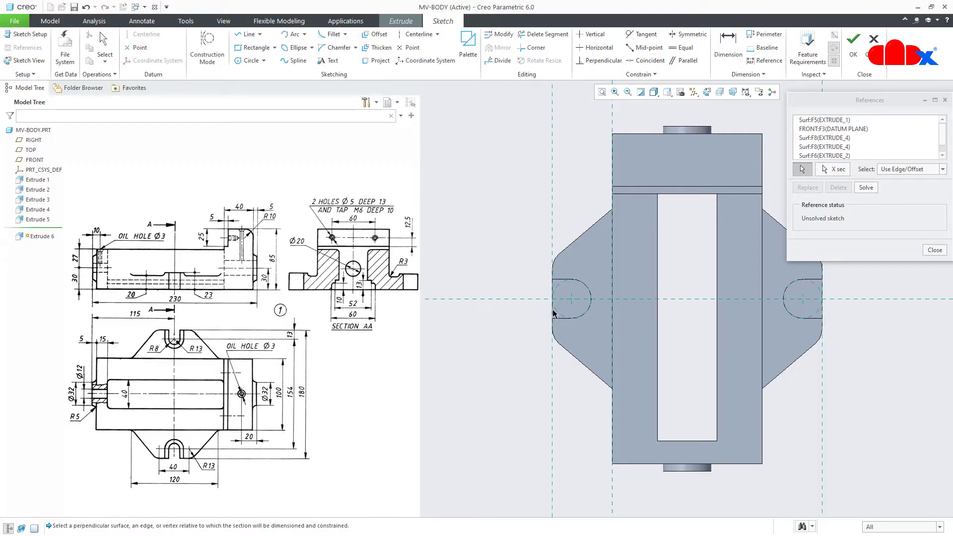
middle_click(524, 371)
right_click(524, 372)
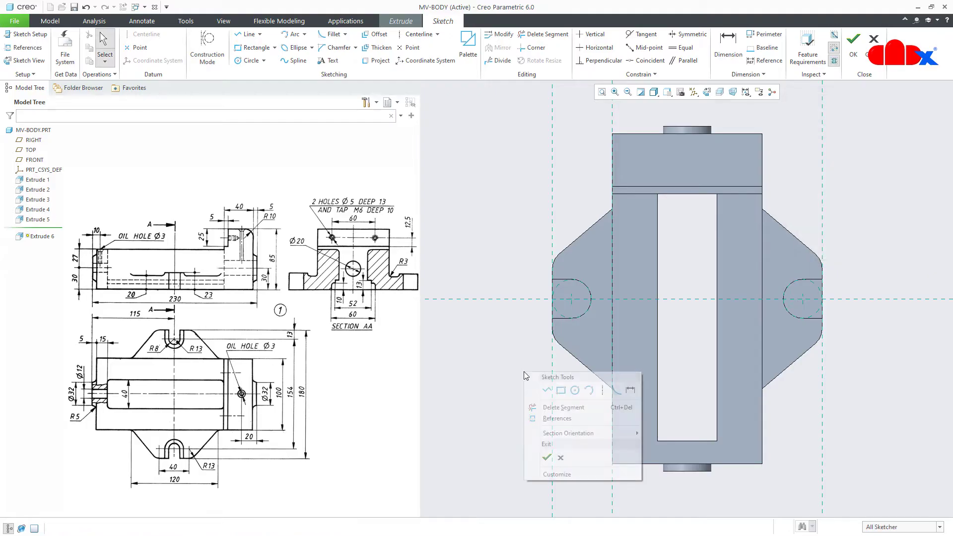
Draw a circle centred on the left boss arc and dimension it R 8
left_click(574, 390)
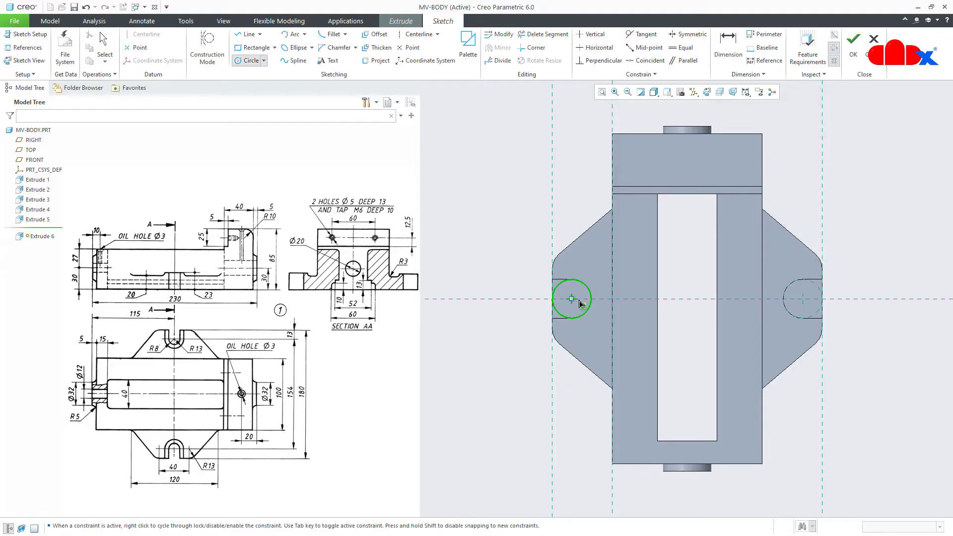
left_click(581, 304)
left_click(580, 309)
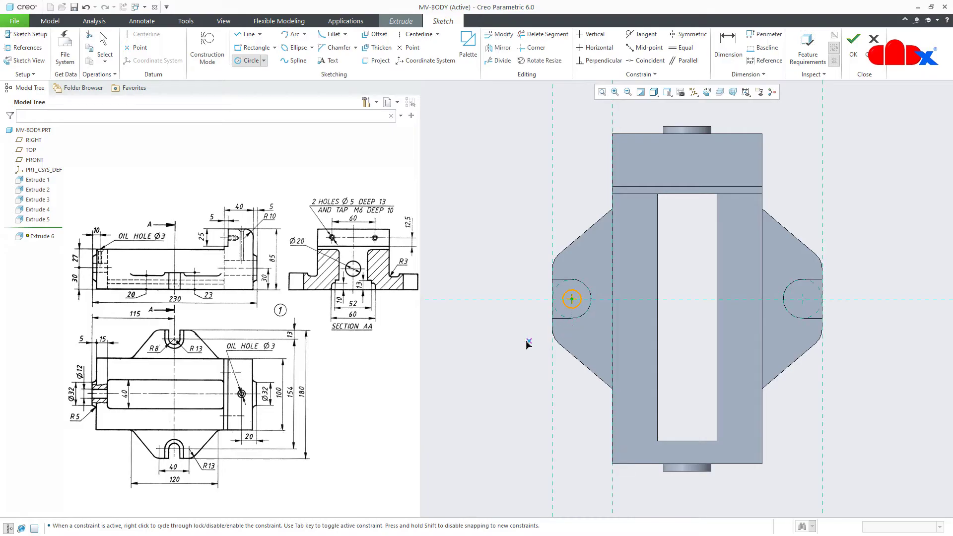
middle_click(525, 343)
right_click(550, 277)
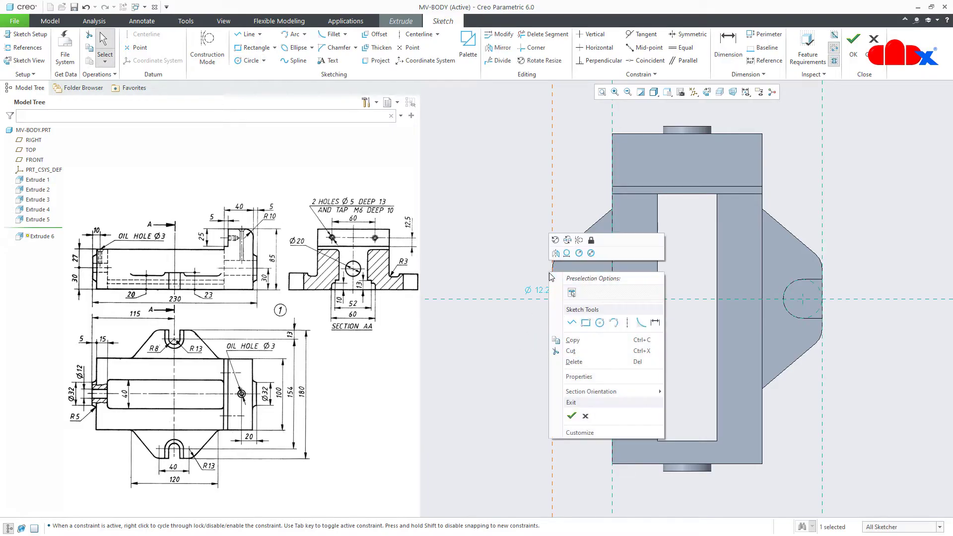
left_click(653, 322)
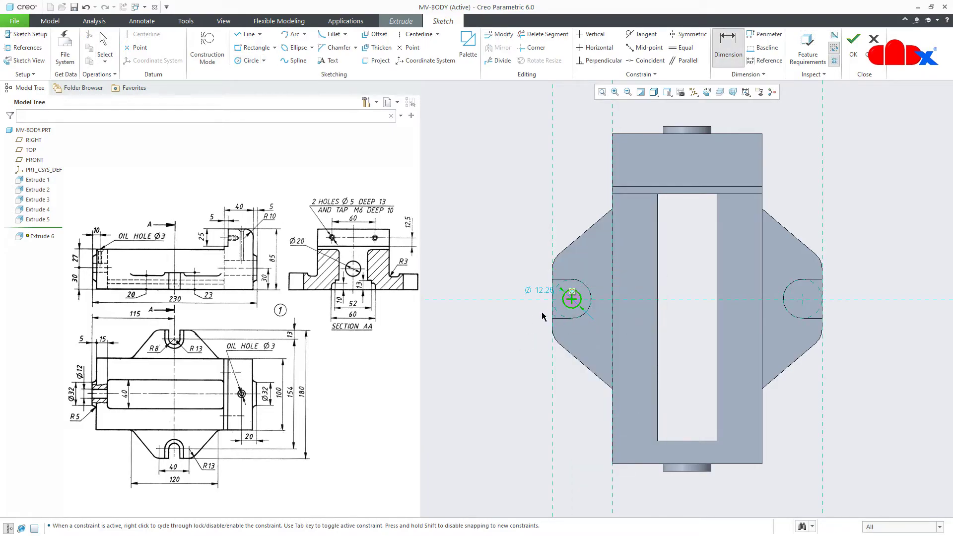
middle_click(519, 315)
key("Return")
Draw an equal circle centred in the right boss
right_click(522, 377)
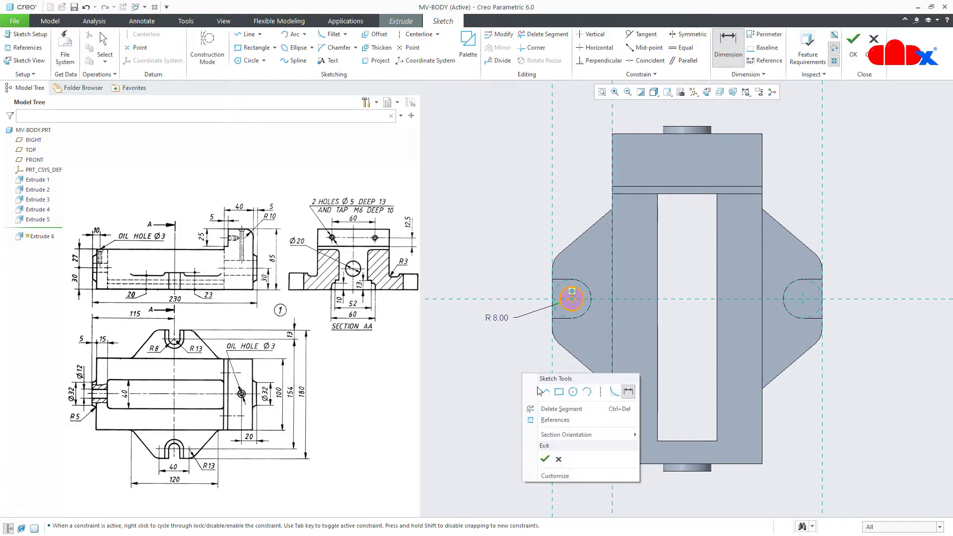
left_click(577, 390)
left_click(802, 299)
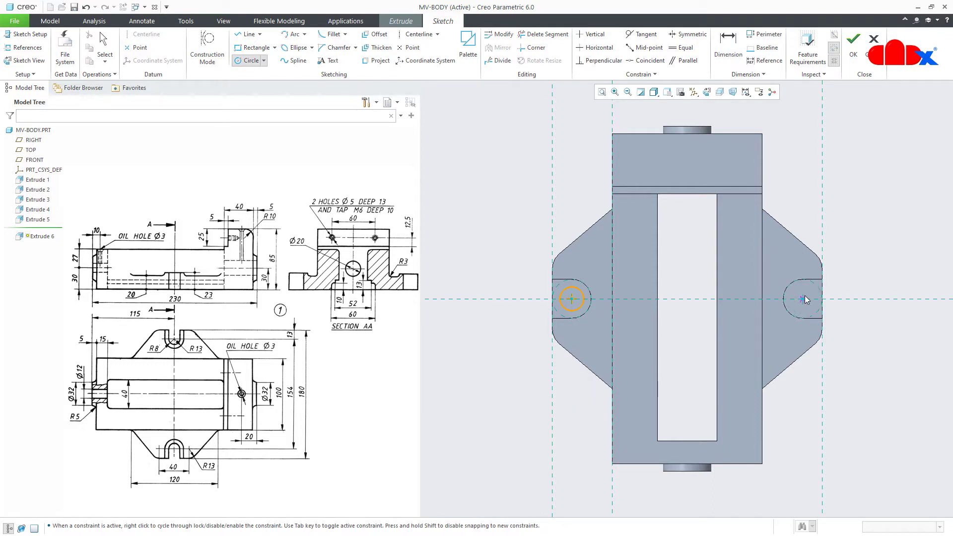
left_click(804, 311)
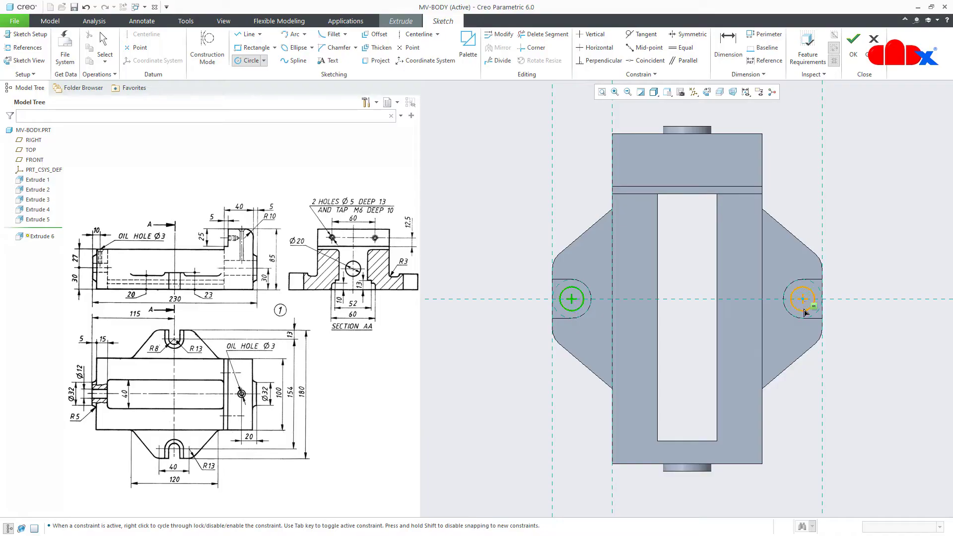
middle_click(873, 334)
Draw top and bottom lines from the left circle out to the outer vertical edge
right_click(872, 335)
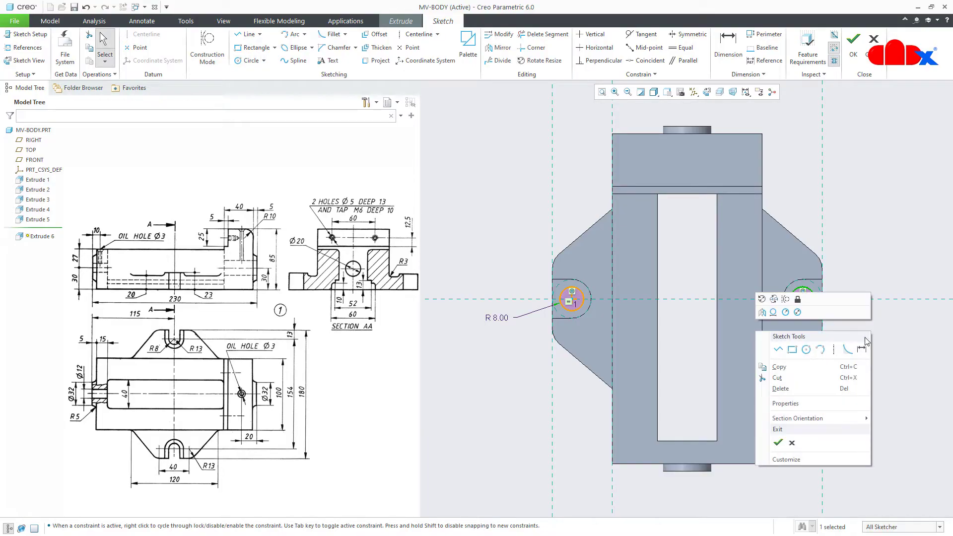
left_click(783, 351)
scroll(556, 279, "down", 2)
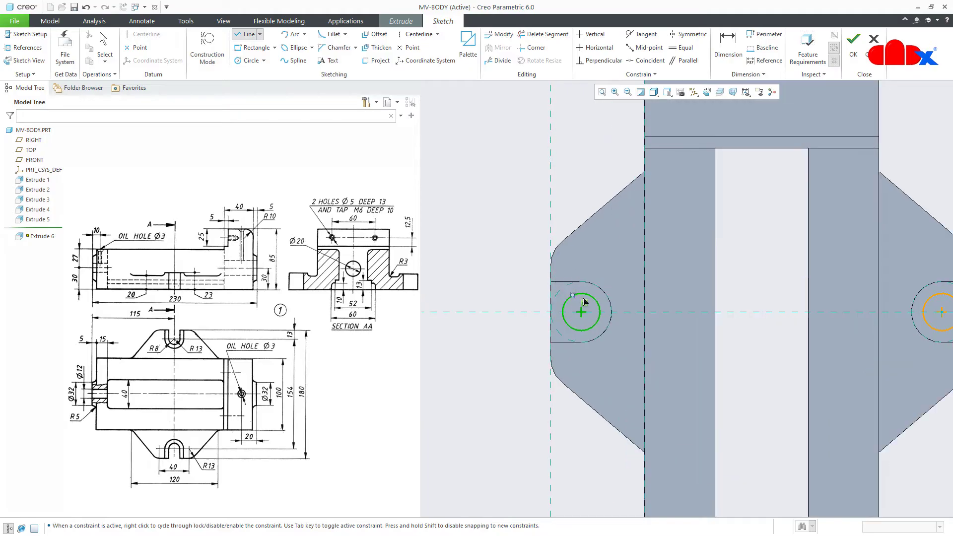
left_click(580, 297)
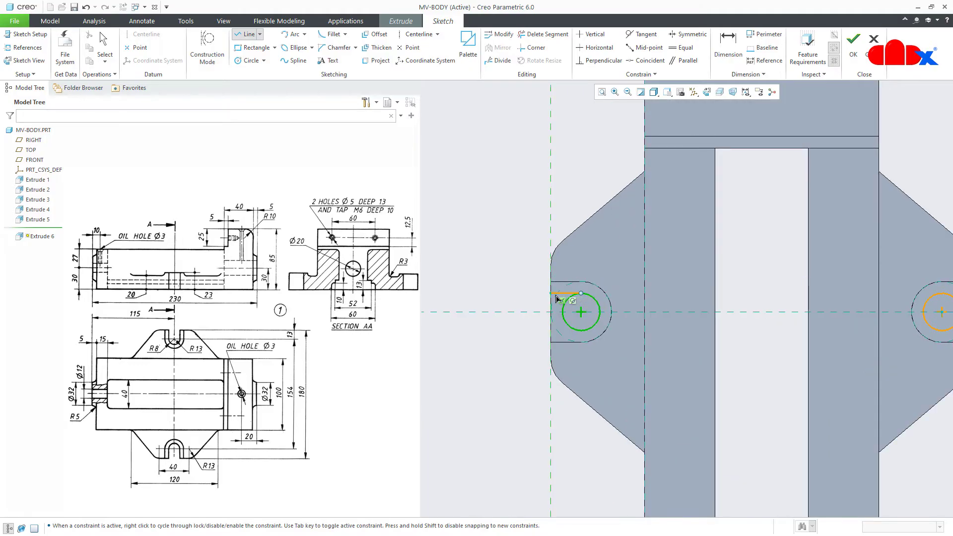
left_click(556, 298)
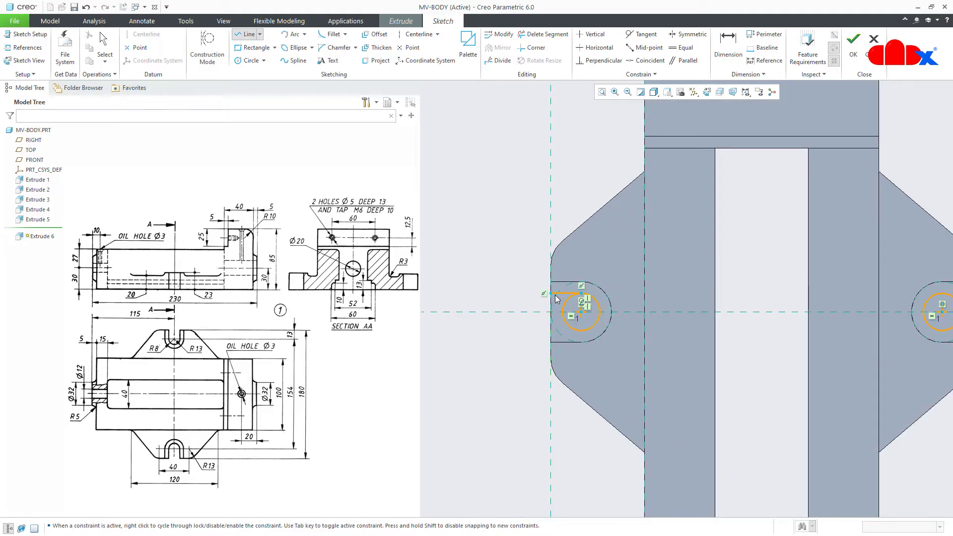
left_click(582, 330)
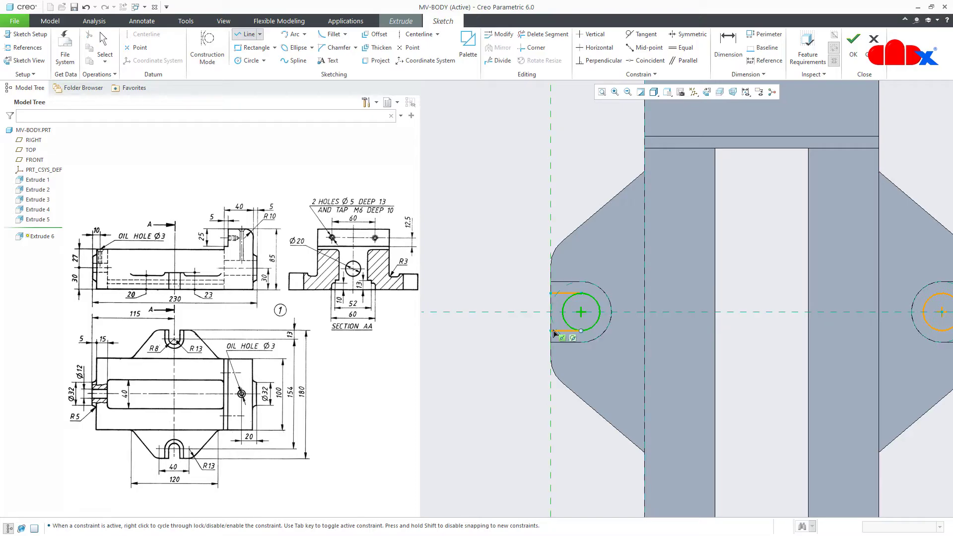
left_click(553, 332)
left_click(551, 298)
middle_click(560, 340)
Draw matching top and bottom lines from the right circle to the right edge
scroll(509, 342, "up", 3)
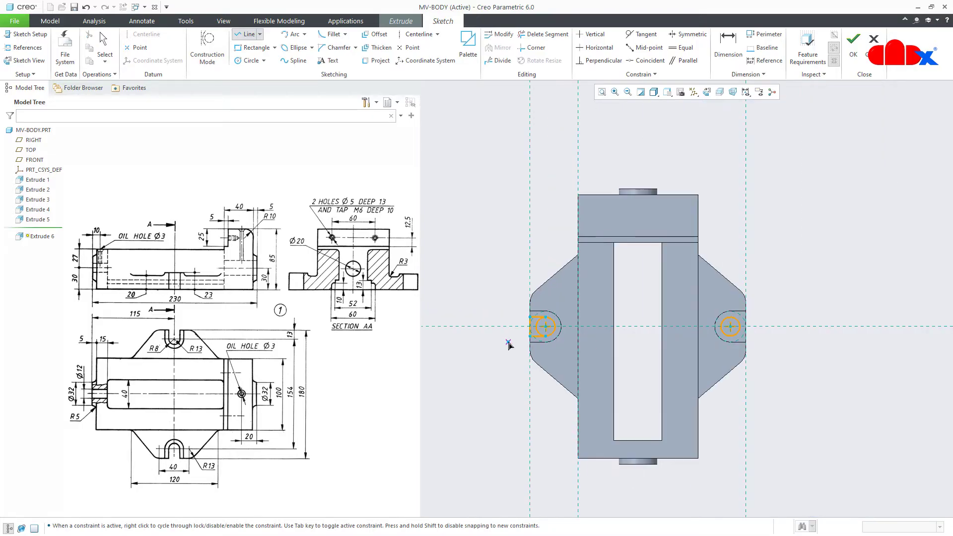
scroll(739, 323, "down", 2)
left_click(728, 322)
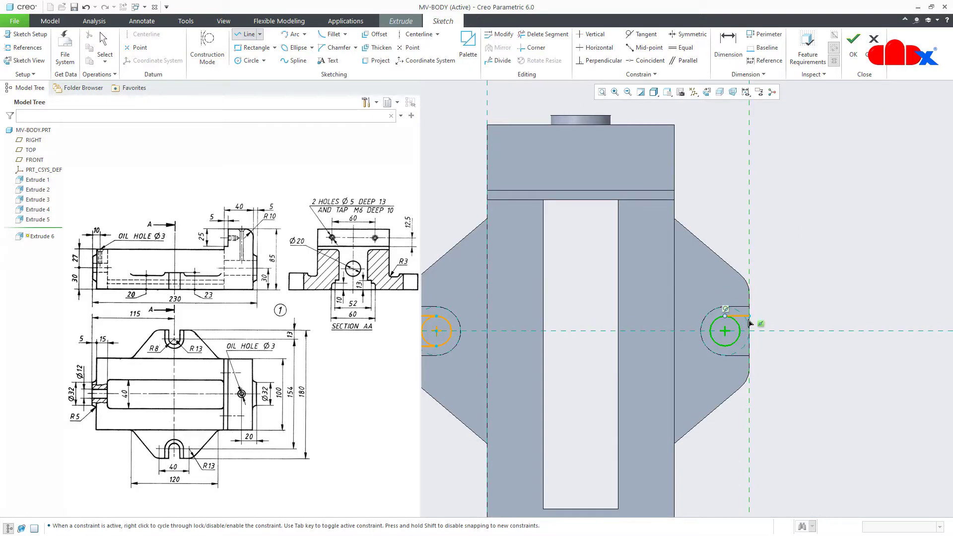
left_click(750, 318)
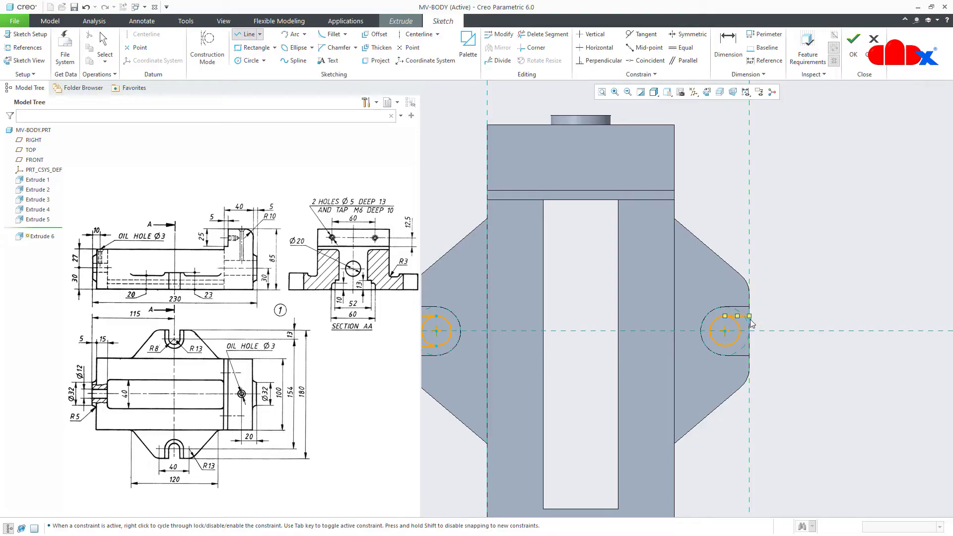
left_click(726, 343)
left_click(749, 347)
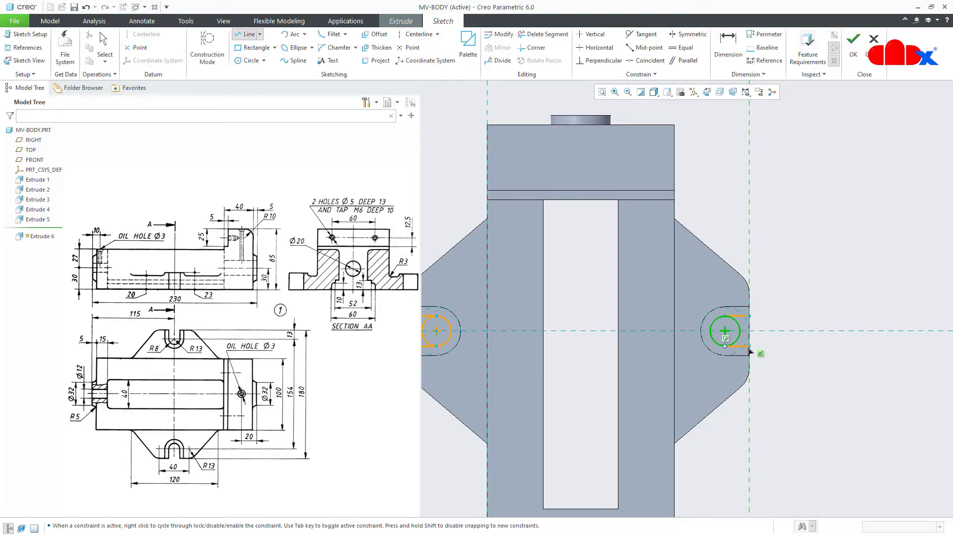
middle_click(794, 354)
middle_click(801, 359)
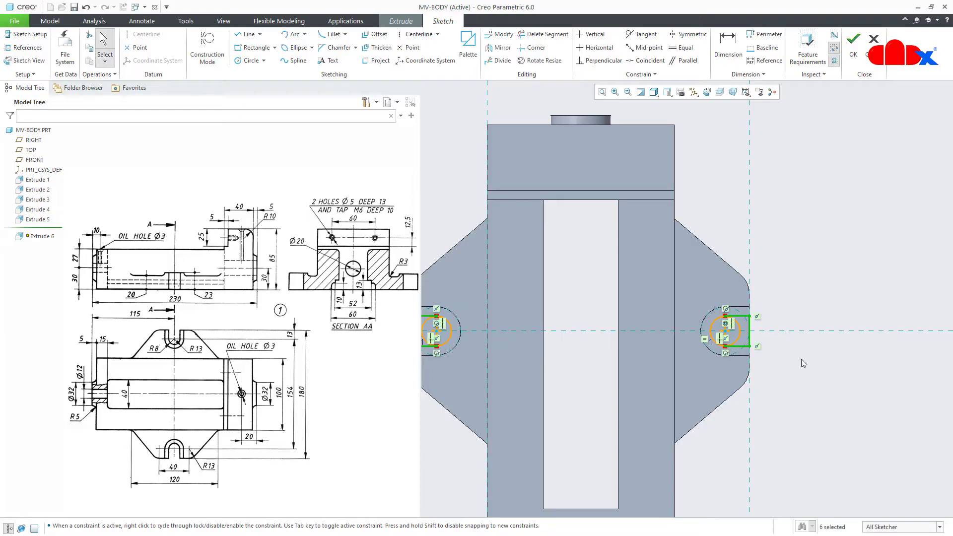
Trim away the outer halves of the right and left circles
left_click(805, 365)
scroll(829, 376, "down", 1)
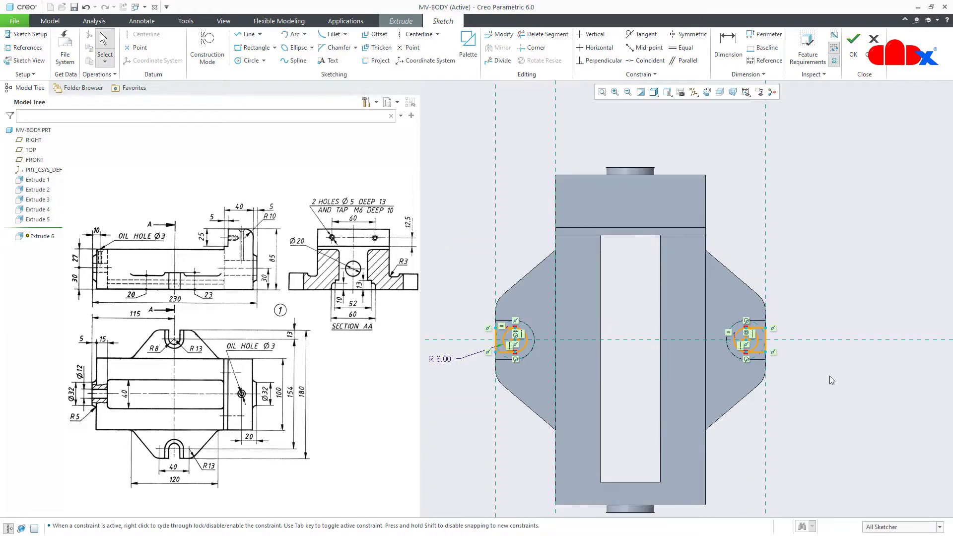
left_click(543, 33)
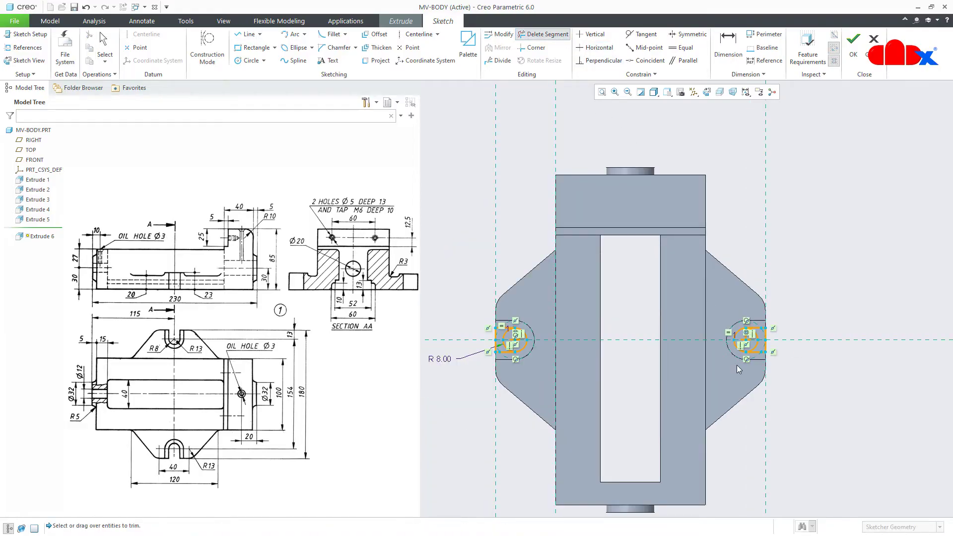
scroll(736, 362, "up", 2)
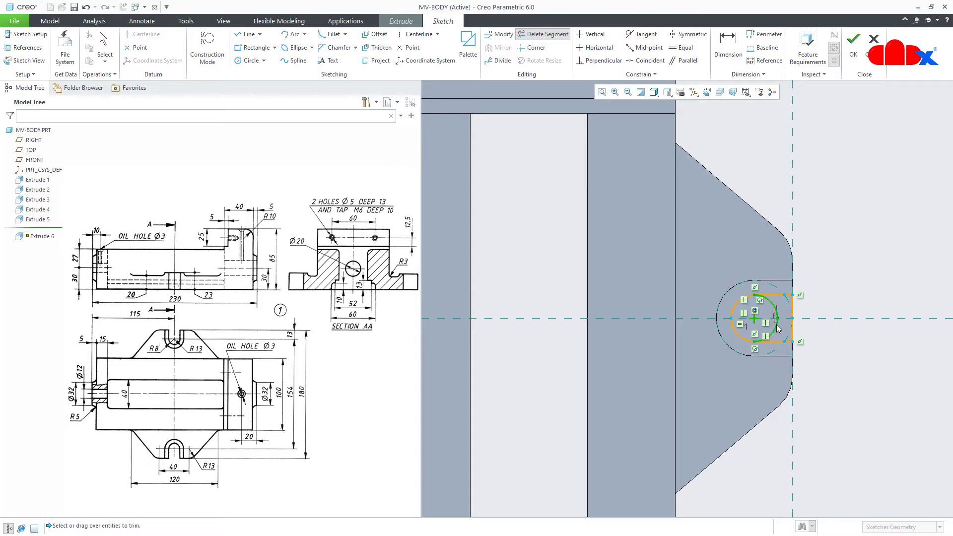
left_click(777, 327)
scroll(777, 328, "down", 2)
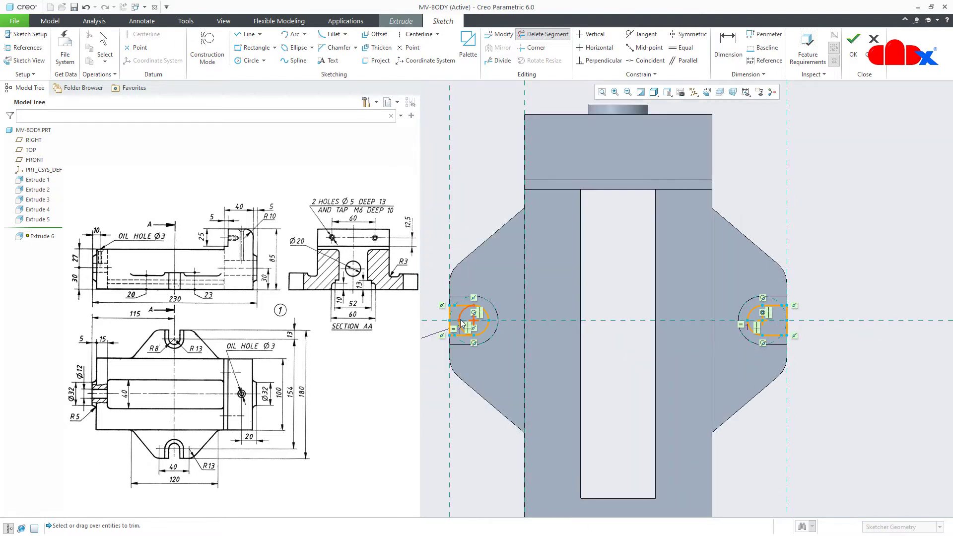
scroll(460, 320, "up", 1)
left_click(459, 318)
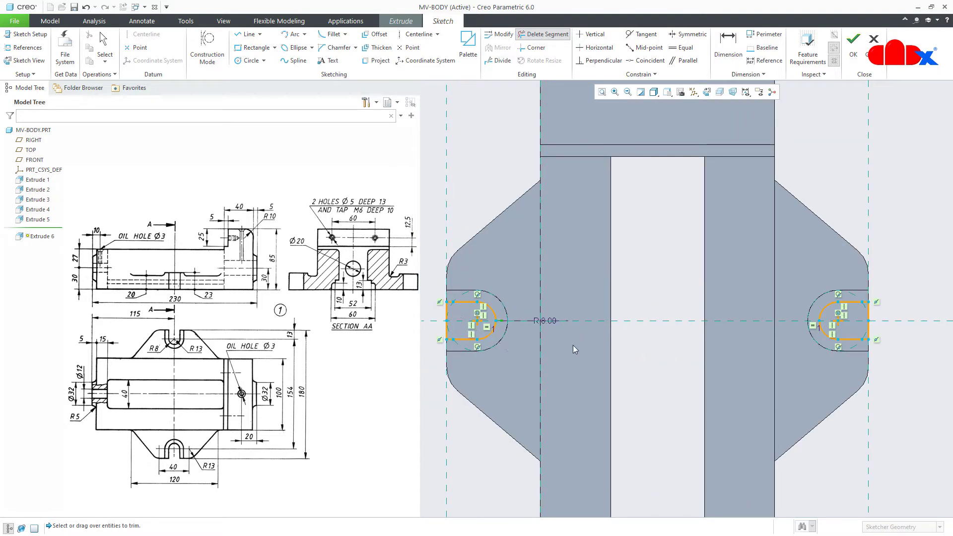
middle_click(668, 372)
Accept the slot sketch, previewing the extrusion at depth 98.00
scroll(669, 372, "down", 3)
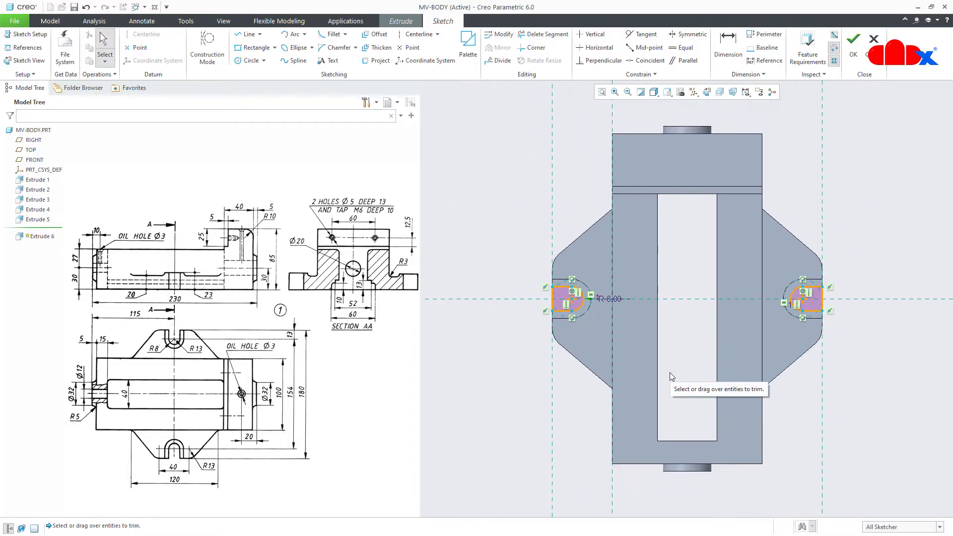
right_click(668, 373)
left_click(692, 457)
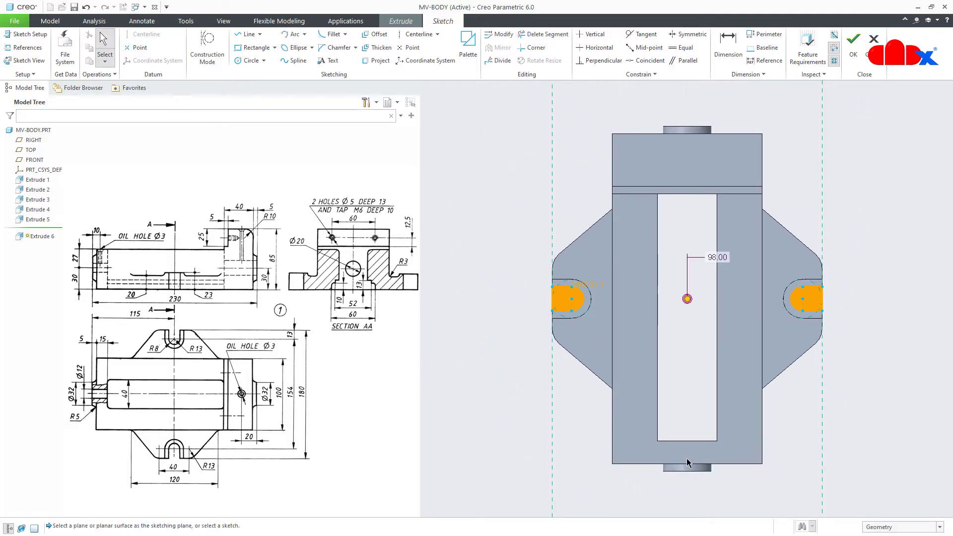
Make Extrude 6 remove material through all, opening both end-lug slots
middle_click_drag(677, 406, 677, 374)
middle_click_drag(677, 353, 695, 361)
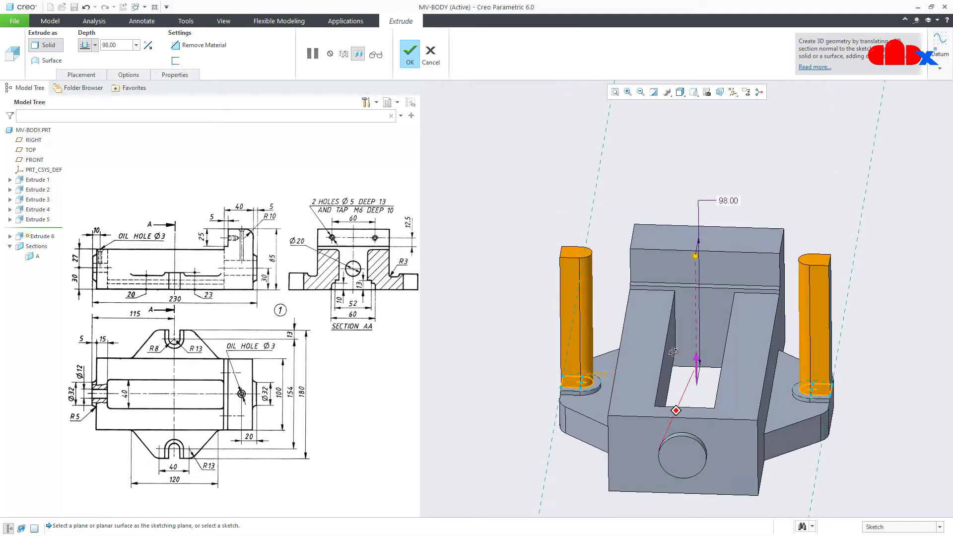
left_click(700, 364)
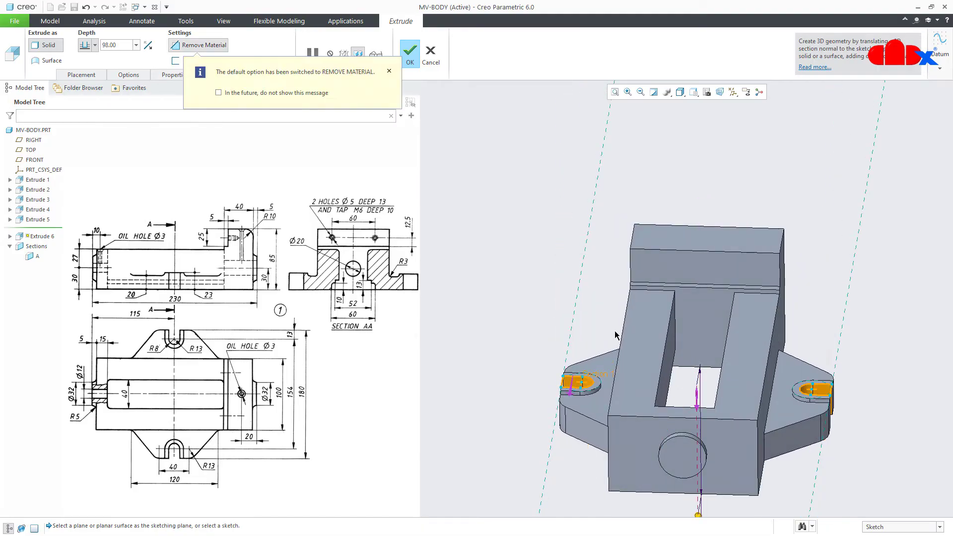
left_click(95, 45)
left_click(85, 88)
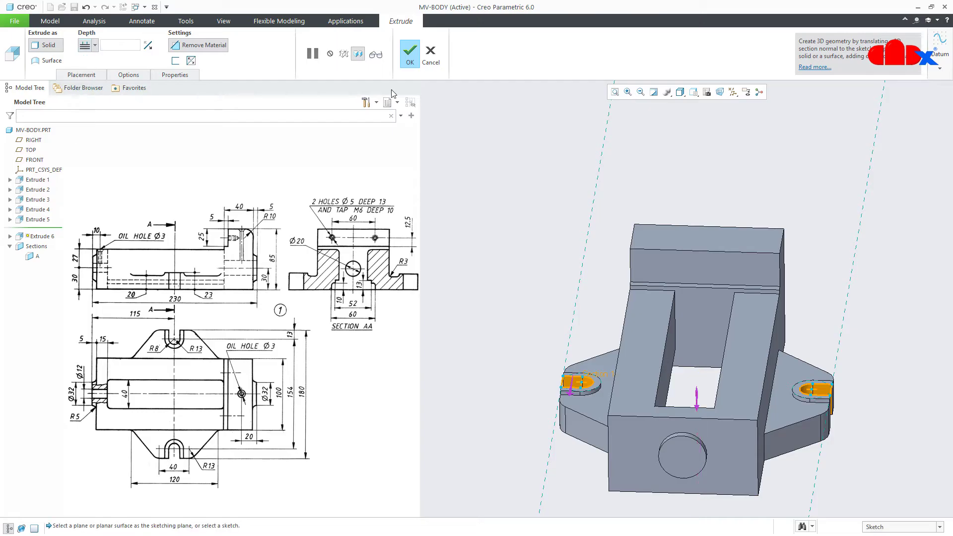
left_click(414, 63)
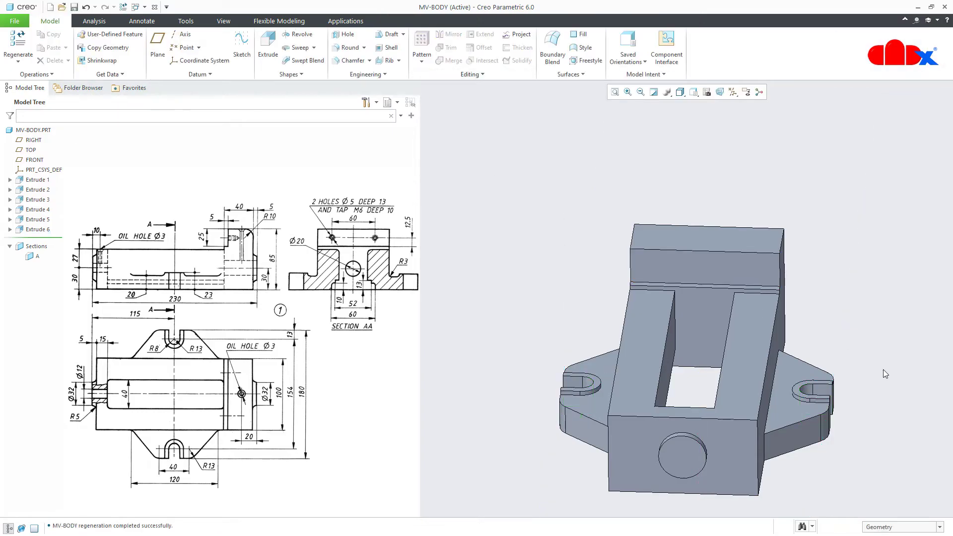
key("ctrl+d")
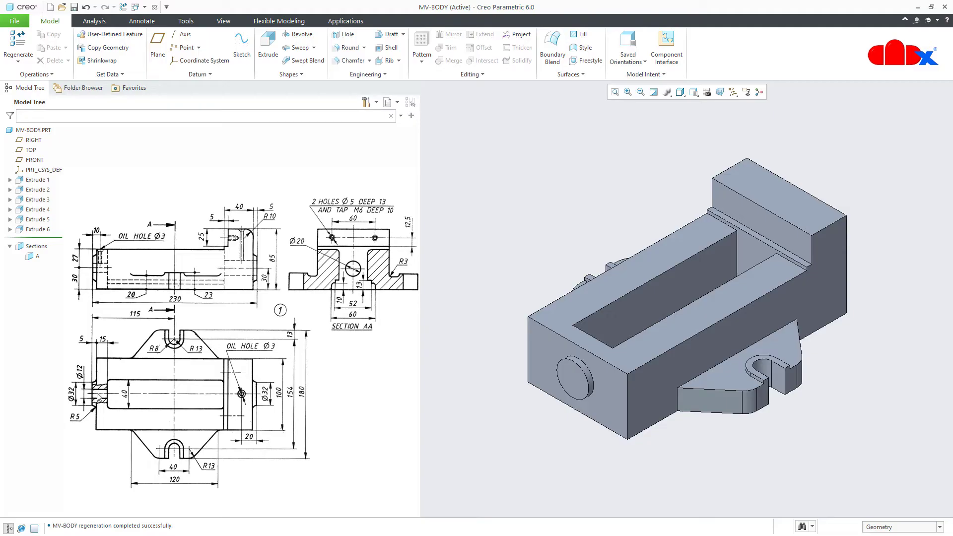
Add a Ø12 through-all hole on the boss end face, coaxial with axis A_1
left_click(344, 35)
left_click(733, 92)
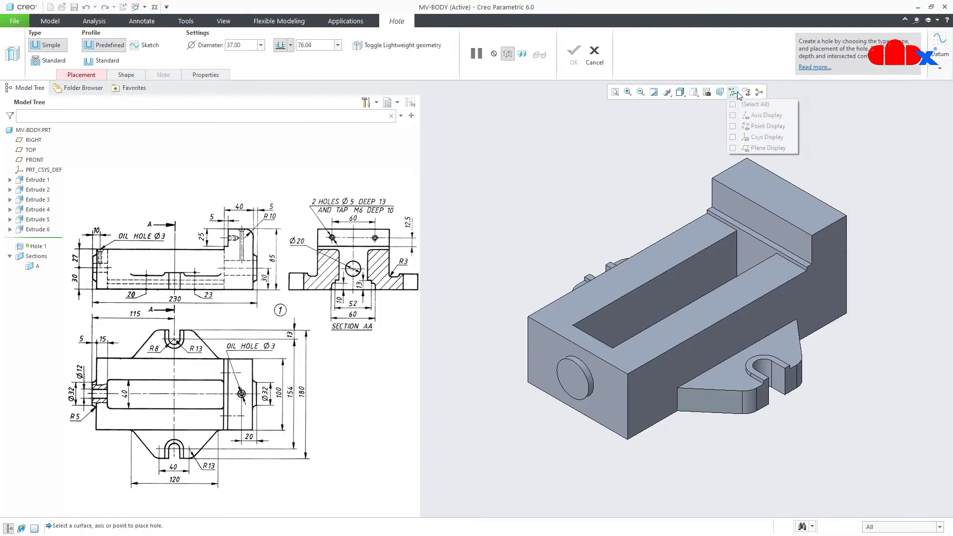
left_click(744, 111)
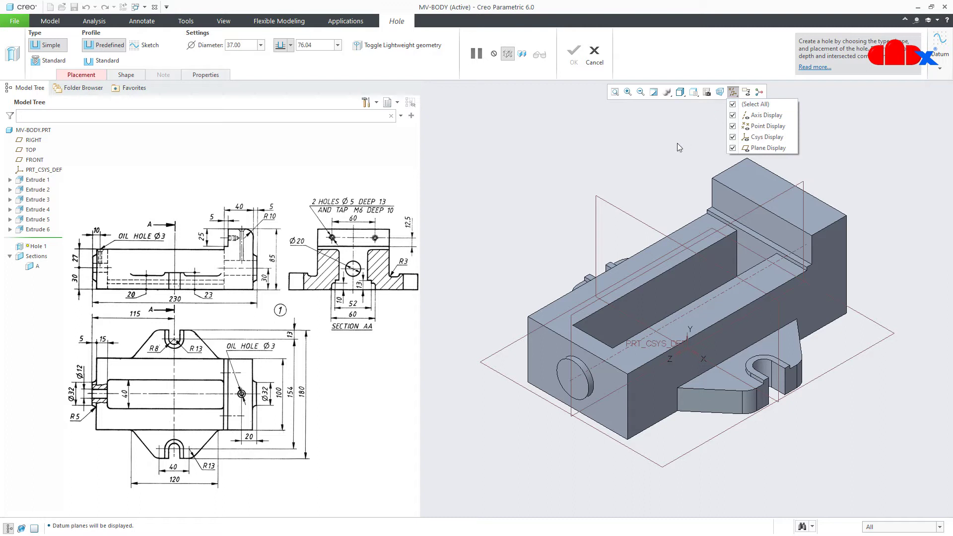
left_click(578, 391)
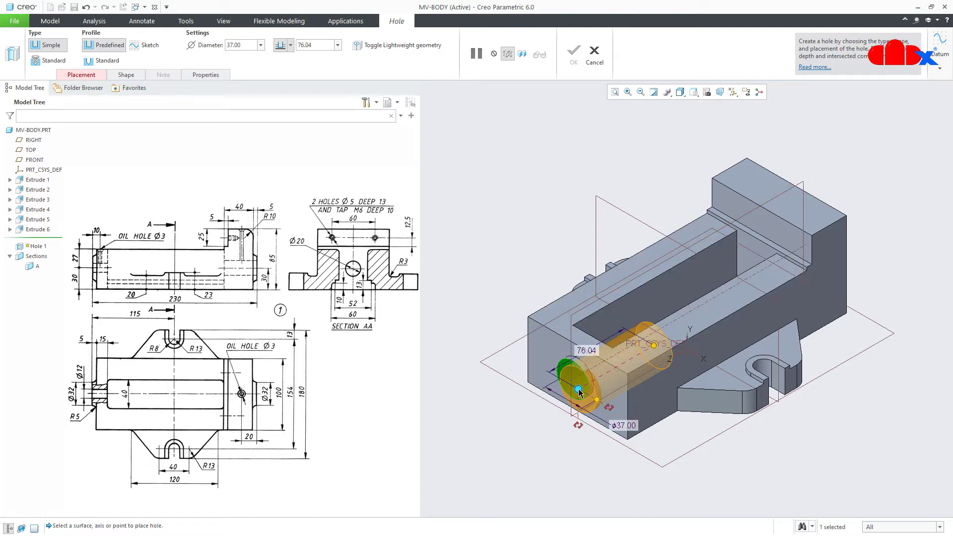
left_click(578, 381, "ctrl")
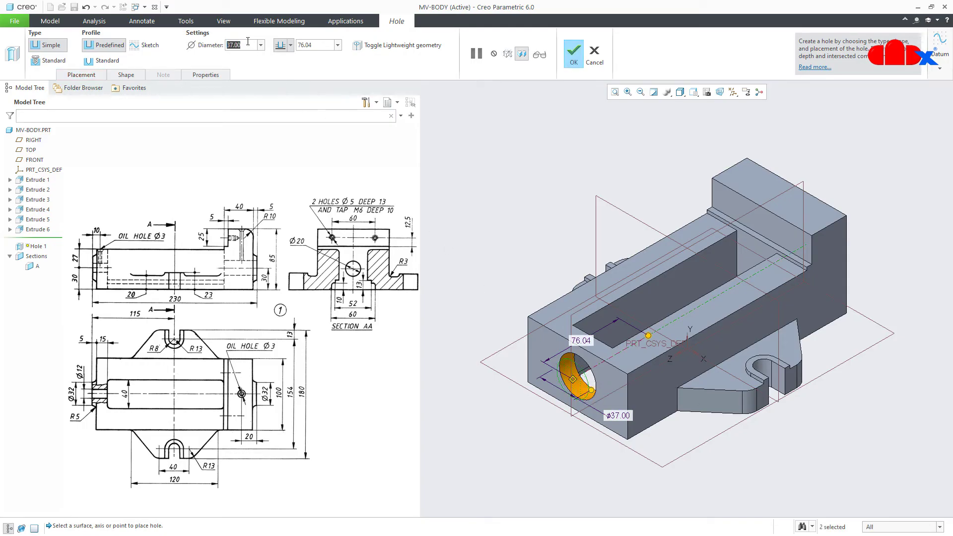
type("12")
key("Return")
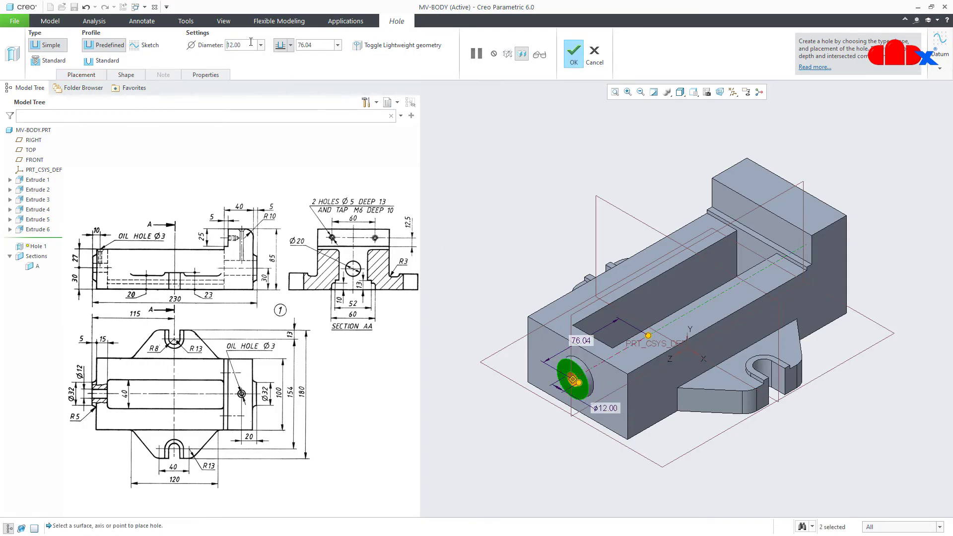
left_click(291, 48)
left_click(276, 91)
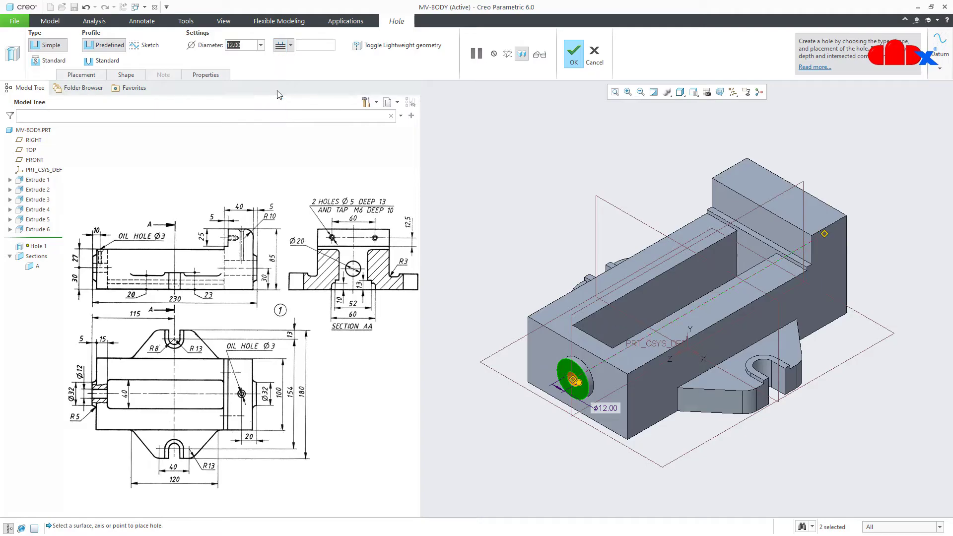
left_click(573, 54)
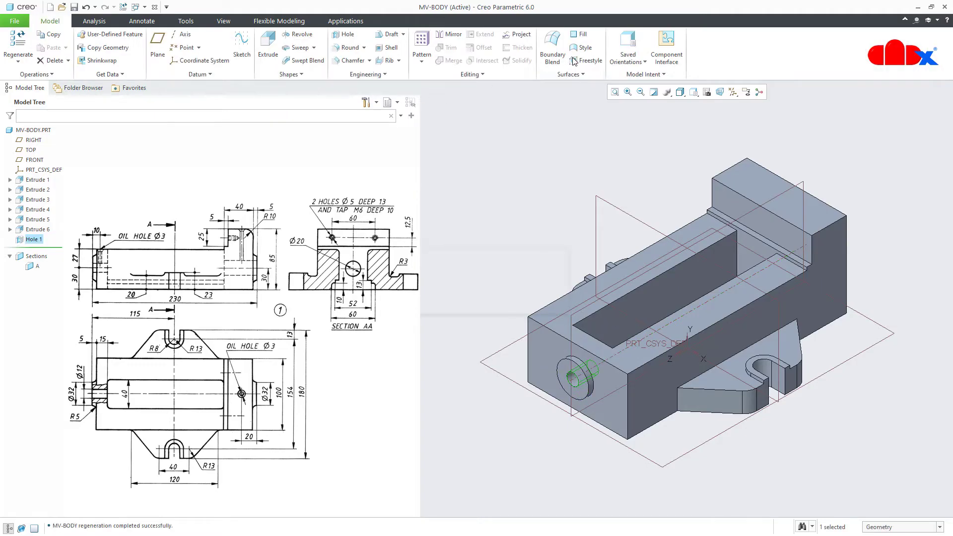
Place a new hole on the round boss end face, coaxial with its axis
middle_click_drag(620, 298, 712, 335)
left_click(845, 399)
middle_click_drag(845, 398, 774, 298)
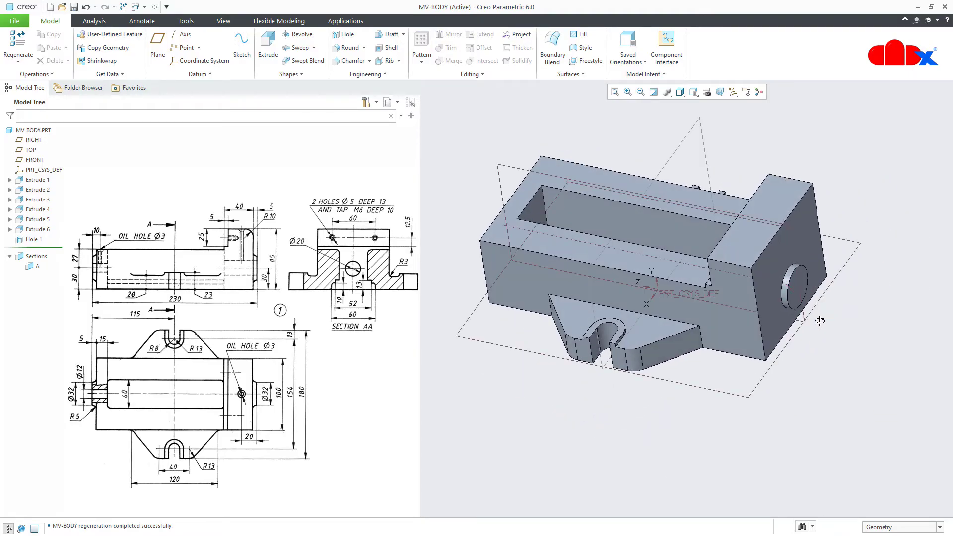
left_click(338, 37)
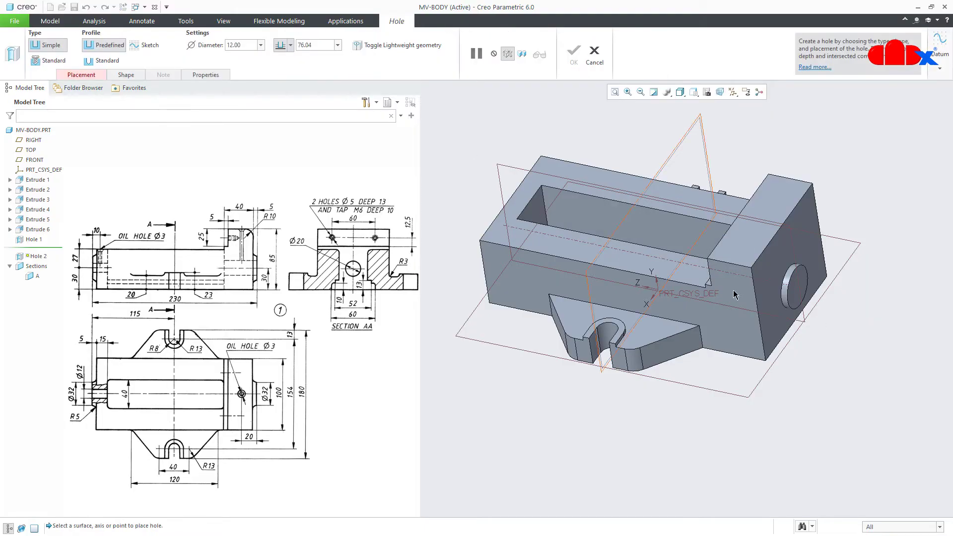
scroll(862, 304, "up", 5)
left_click(626, 276)
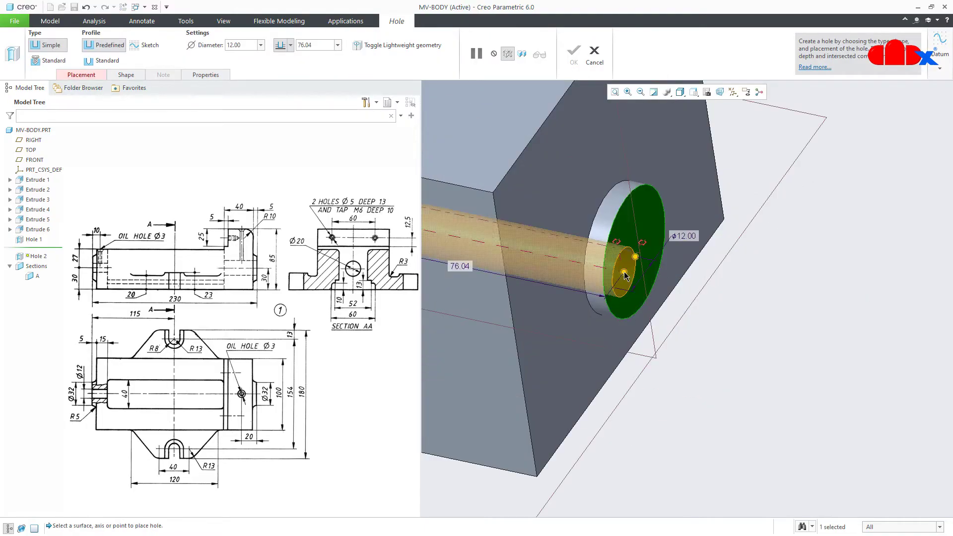
left_click(578, 243, "ctrl")
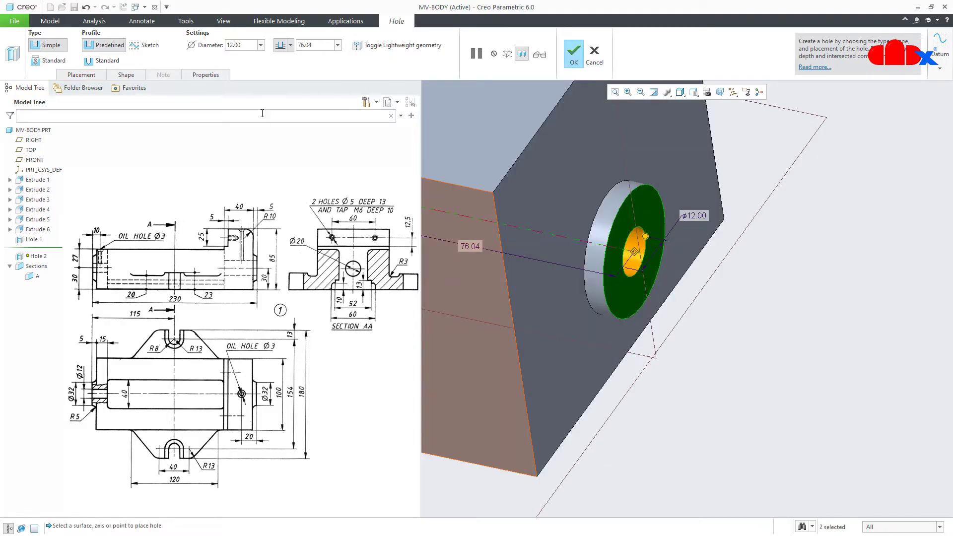
Set the hole diameter to 20 with Through All depth and finish it
left_click(248, 45)
type("20")
key("Return")
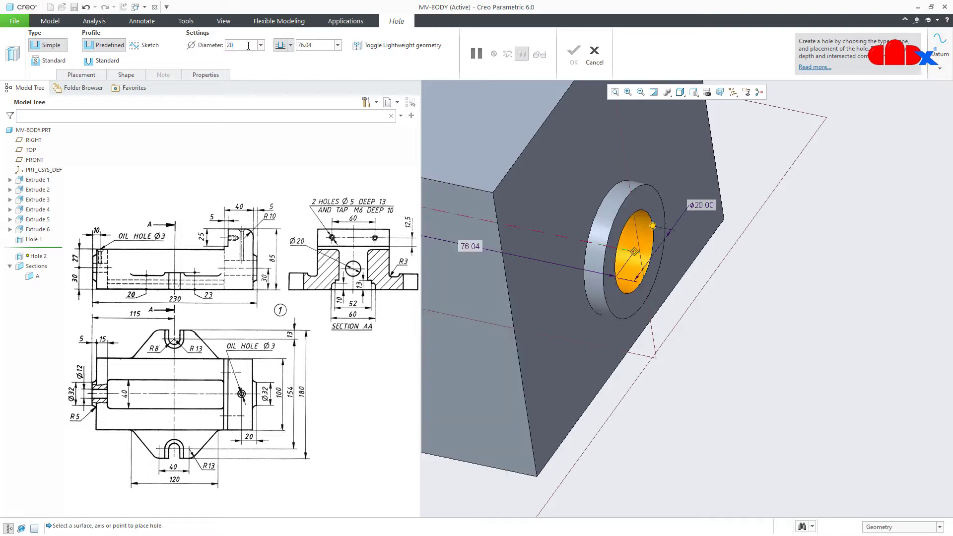
left_click(290, 47)
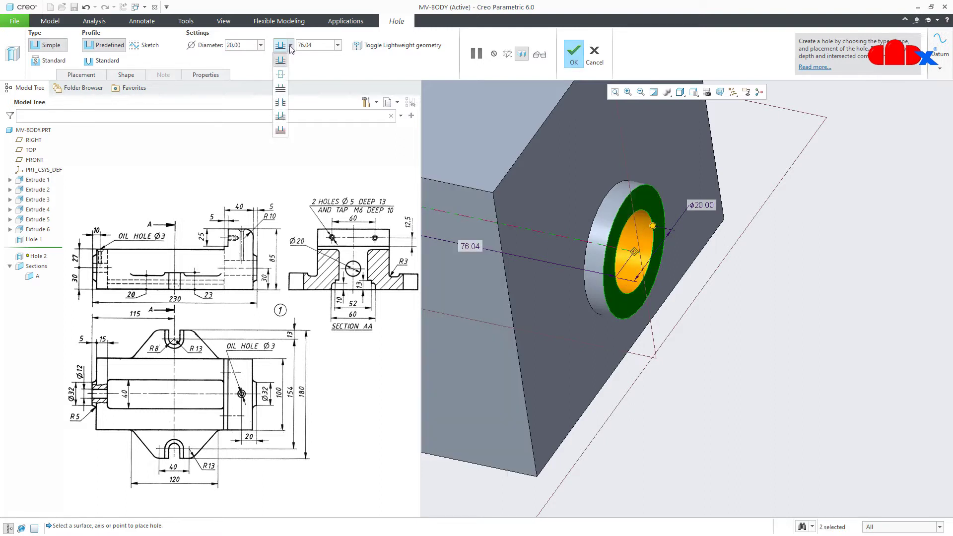
left_click(284, 95)
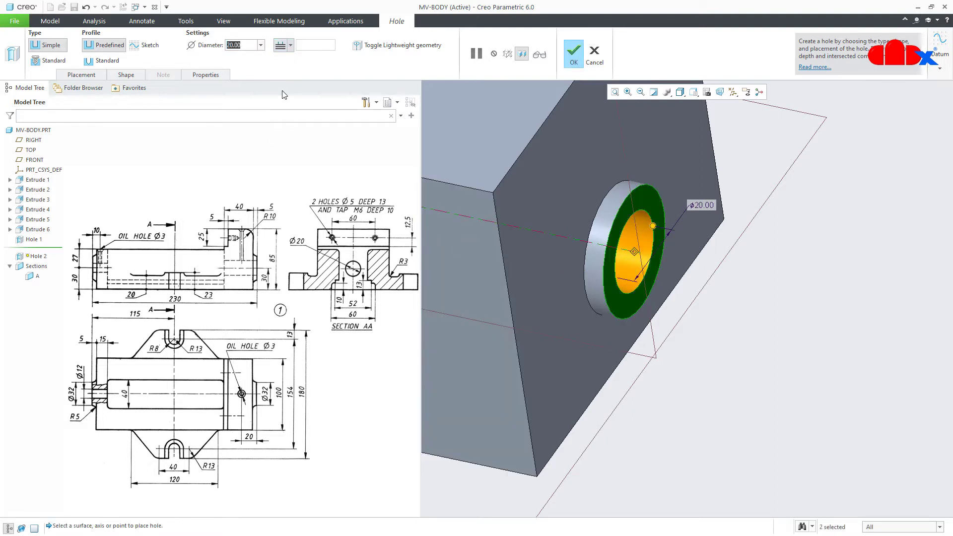
left_click(574, 54)
key("ctrl+d")
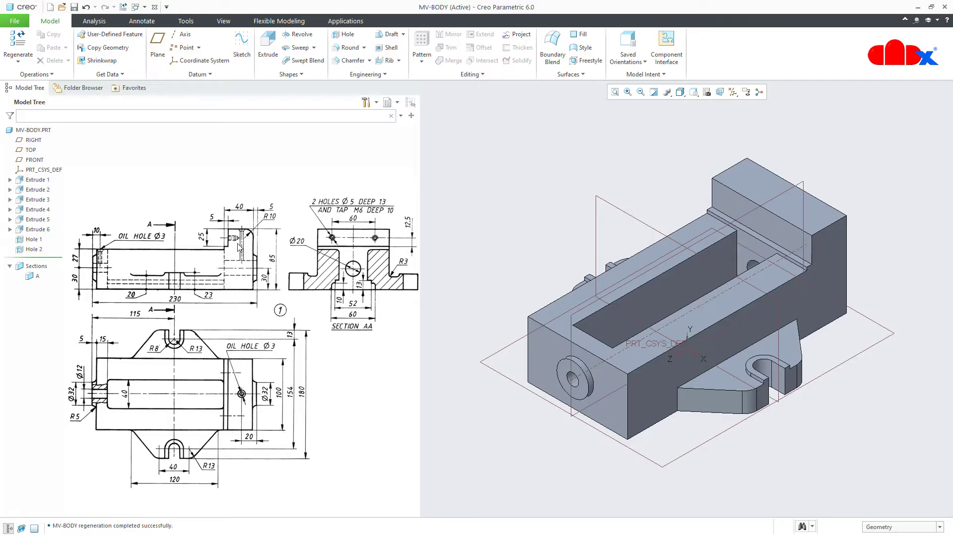
Place a new hole on the rear block's top face, referenced to the block edge and boss end face
left_click(346, 36)
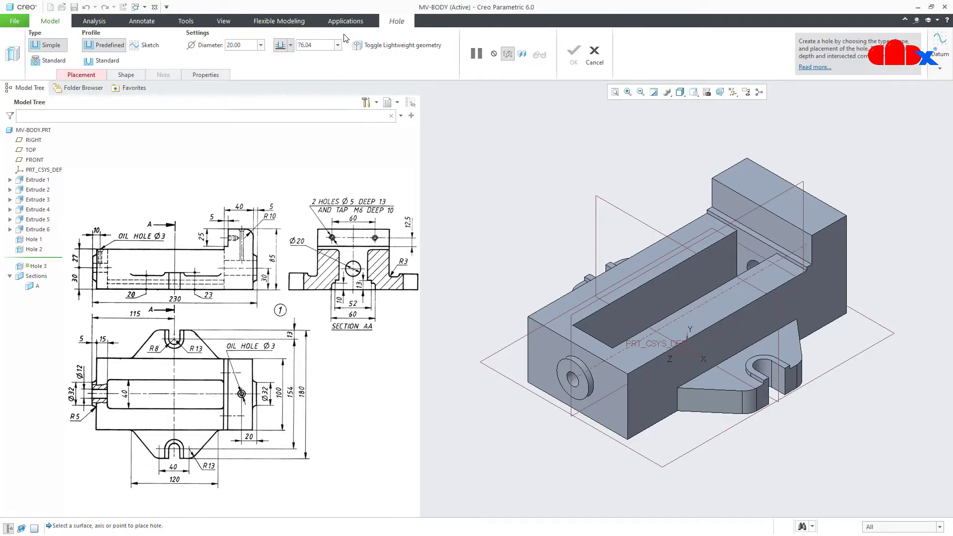
left_click(779, 201)
left_click_drag(750, 221, 732, 227)
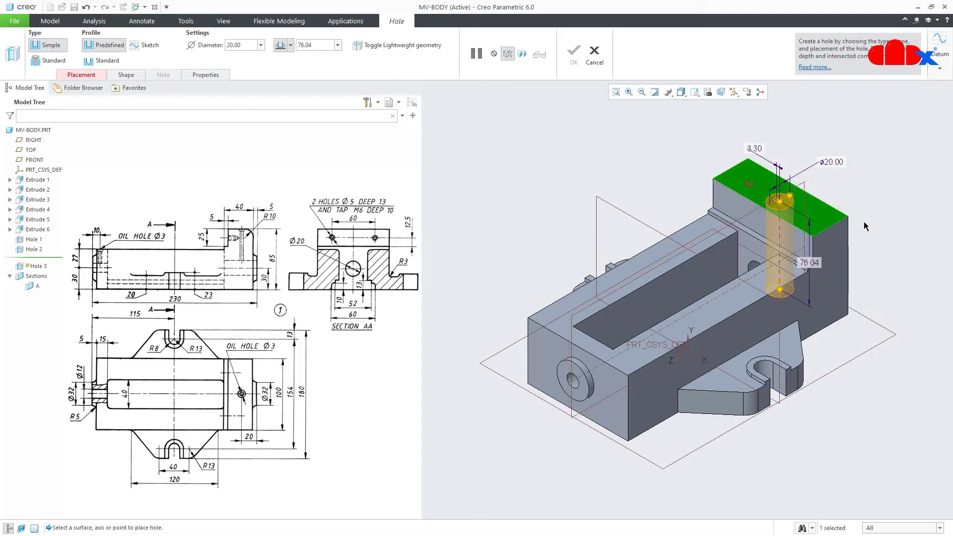
mouse_move(733, 228)
middle_mouse_down()
mouse_move(741, 231)
mouse_move(732, 238)
middle_mouse_up()
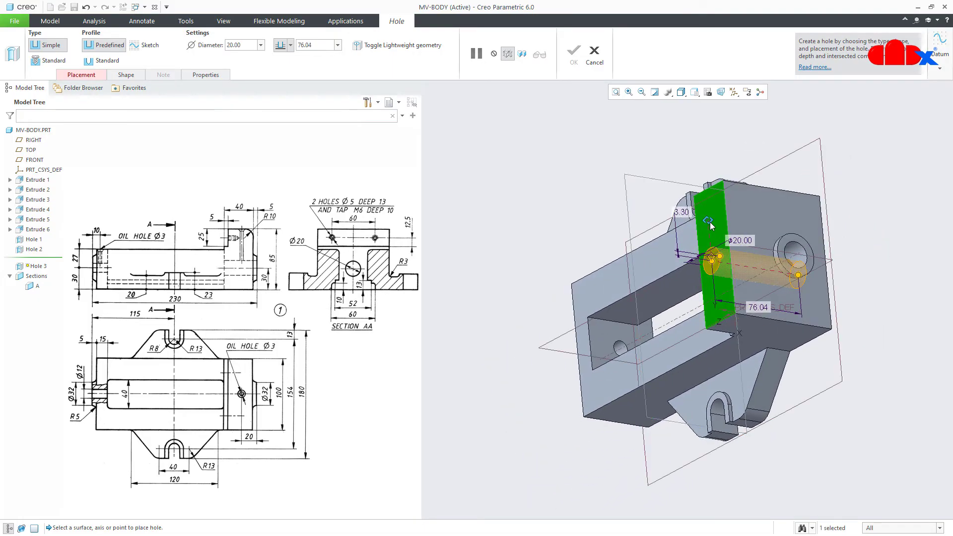
left_click_drag(707, 221, 796, 239)
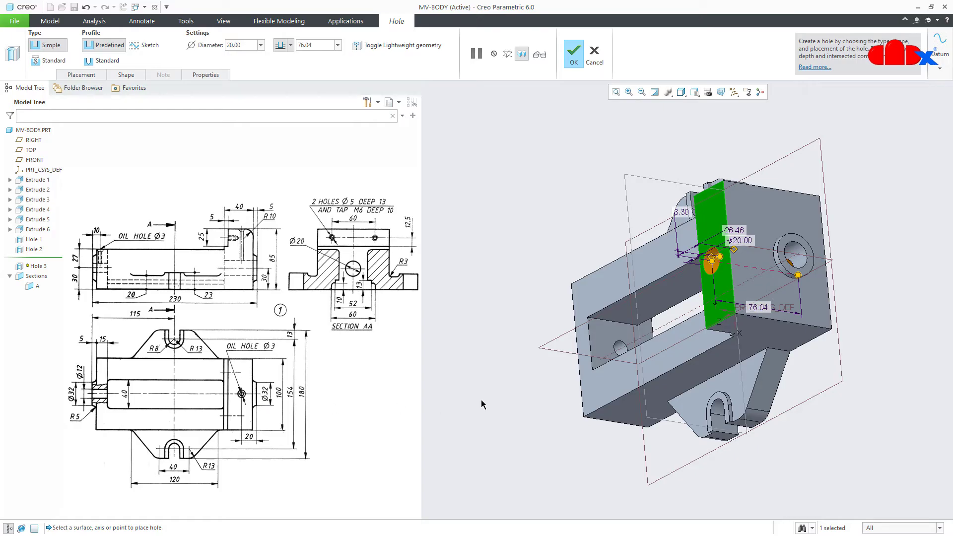
middle_click_drag(481, 404, 838, 191)
Set the hole diameter to 3.00, the end-face offset to 20.00 and the edge offset to 0.00
double_click(836, 163)
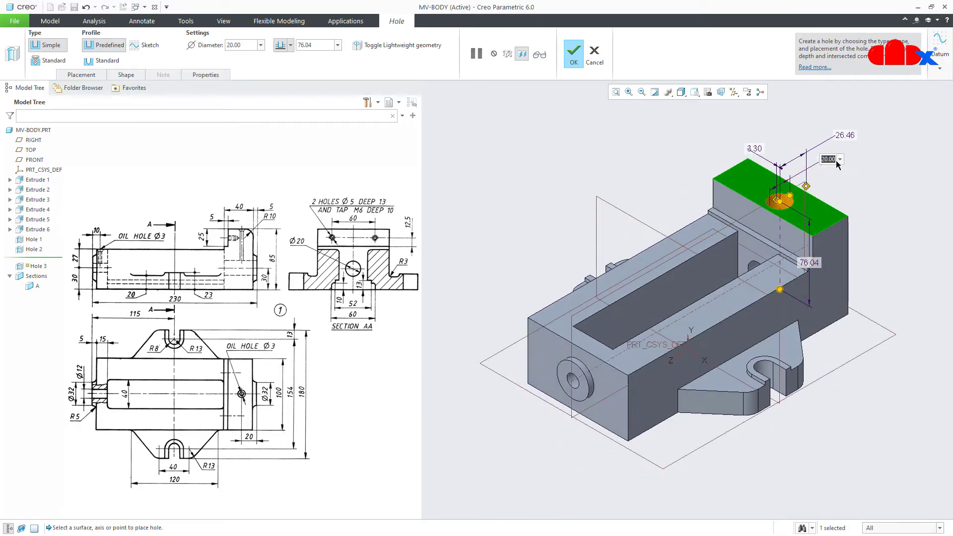
type("3")
key("Return")
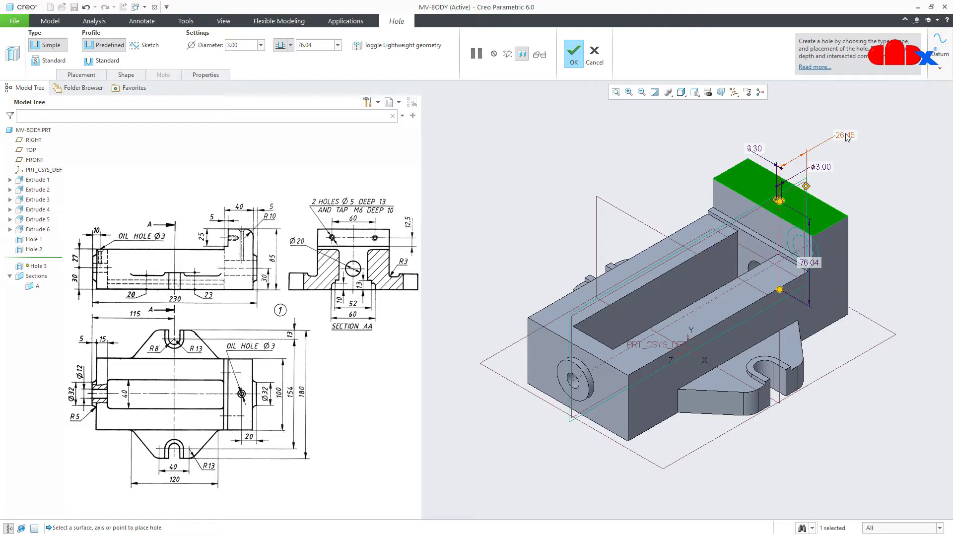
double_click(846, 134)
type("20")
key("Return")
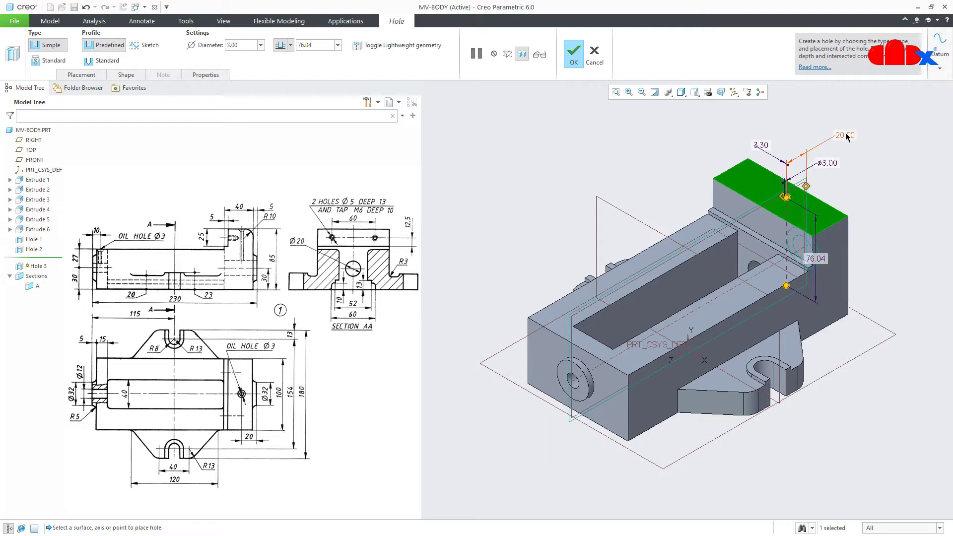
double_click(763, 145)
key("Return")
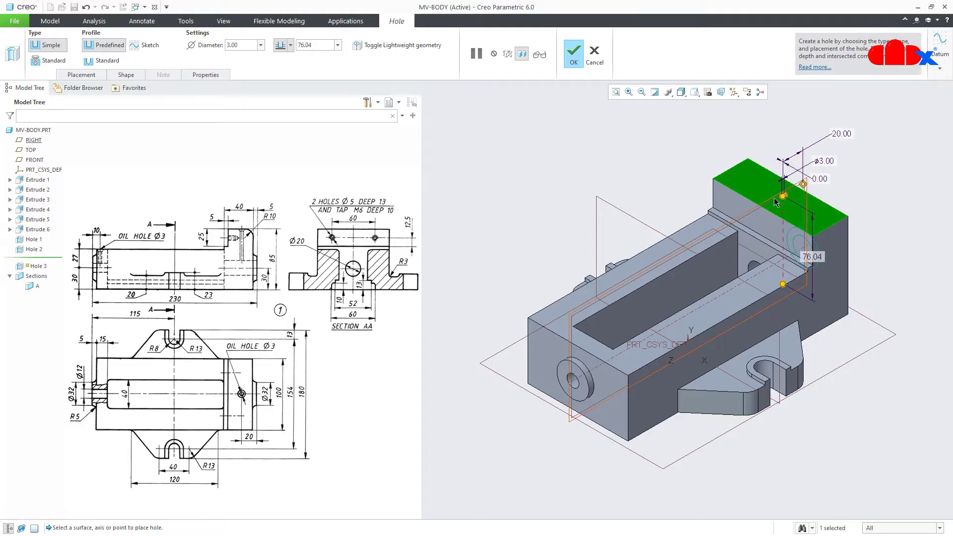
Make the Ø3 hole go through all
scroll(775, 201, "down", 4)
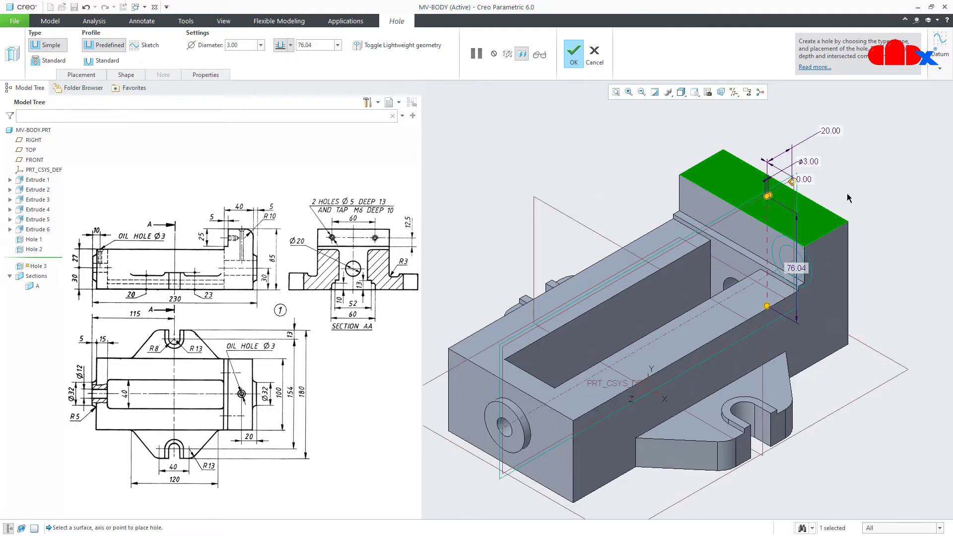
left_click(290, 45)
left_click(280, 102)
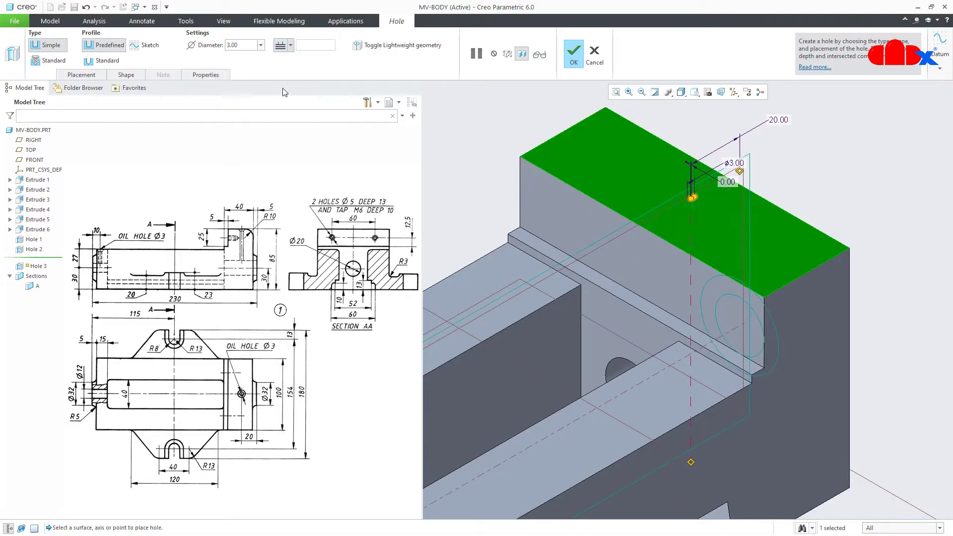
scroll(687, 199, "up", 3)
middle_click_drag(686, 198, 817, 178)
scroll(806, 185, "down", 5)
middle_click_drag(781, 216, 789, 223)
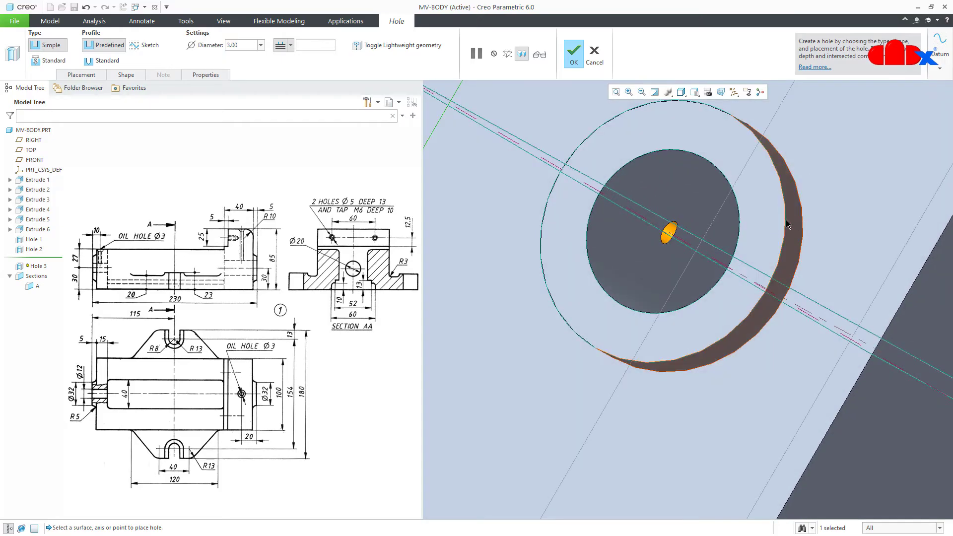
middle_click_drag(675, 237, 707, 263)
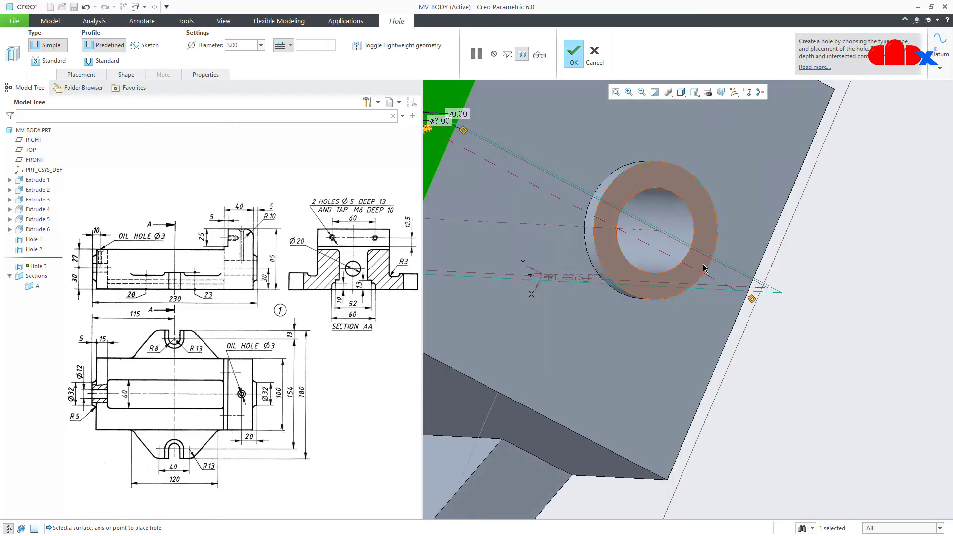
key("ctrl+d")
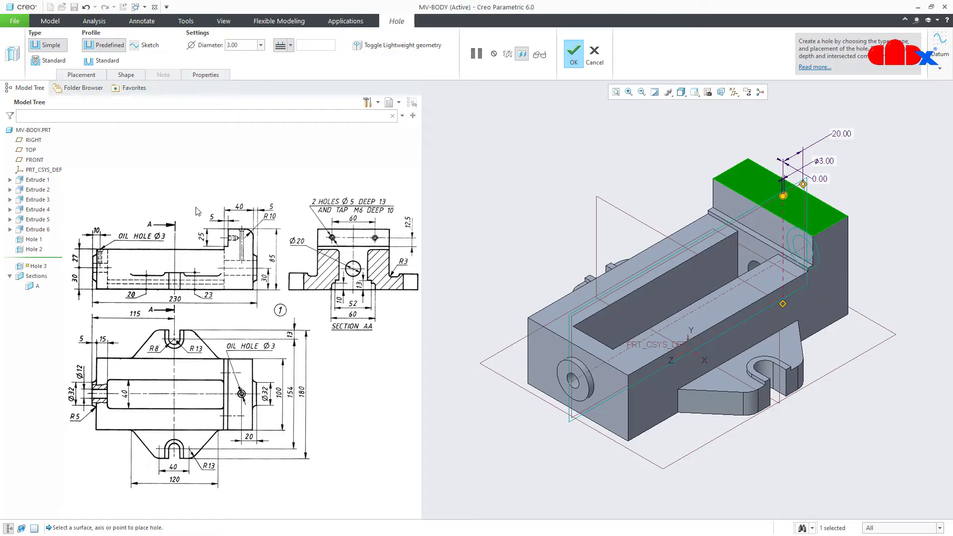
Give the hole a standard countersink profile with a 6.00 countersink diameter and finish it
left_click(104, 61)
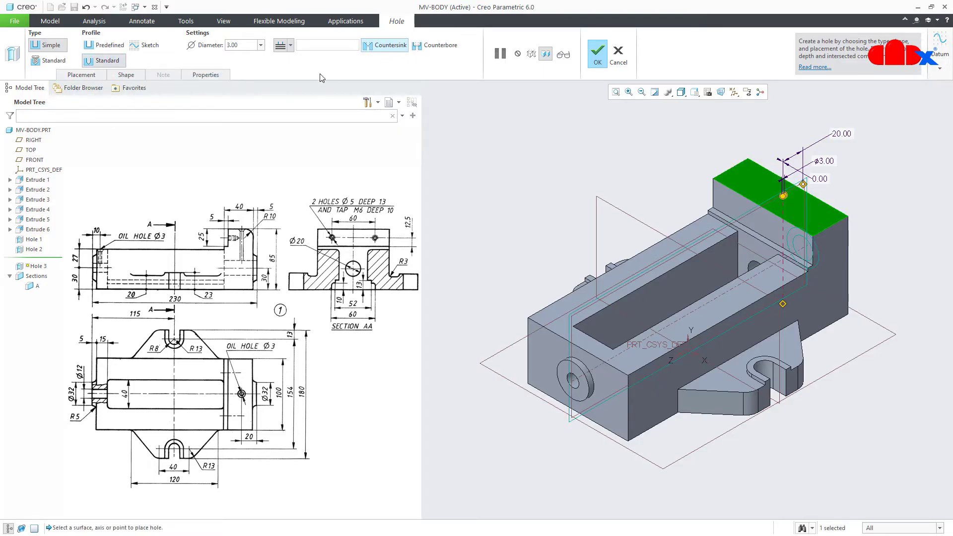
left_click(130, 75)
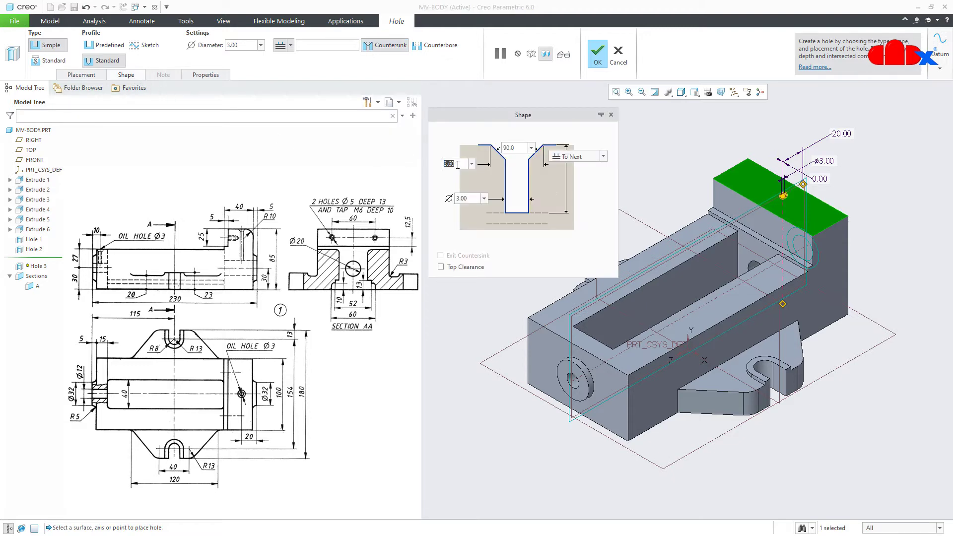
type("6")
key("Return")
scroll(755, 199, "down", 5)
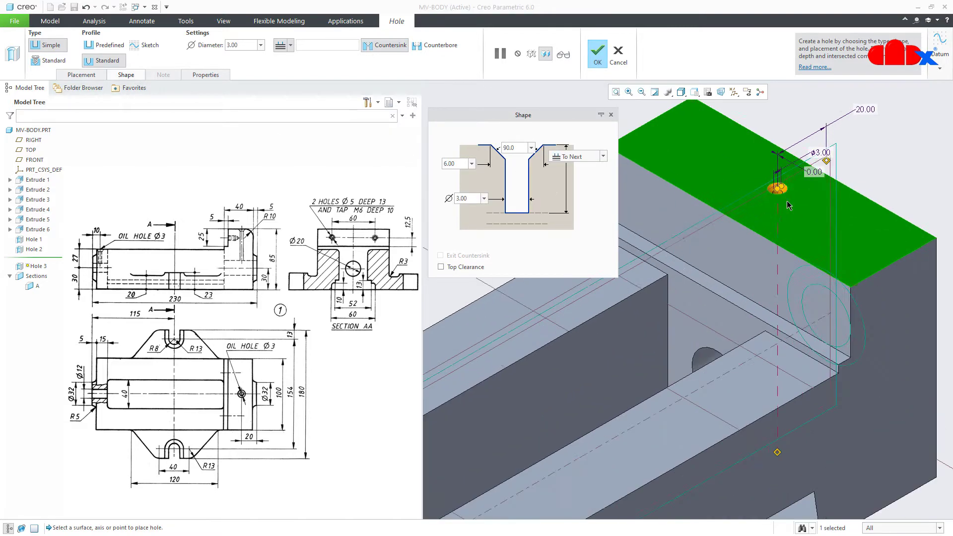
left_click(604, 61)
Return to the standard vise view and select Hole 3 in the Model Tree
scroll(760, 239, "up", 1)
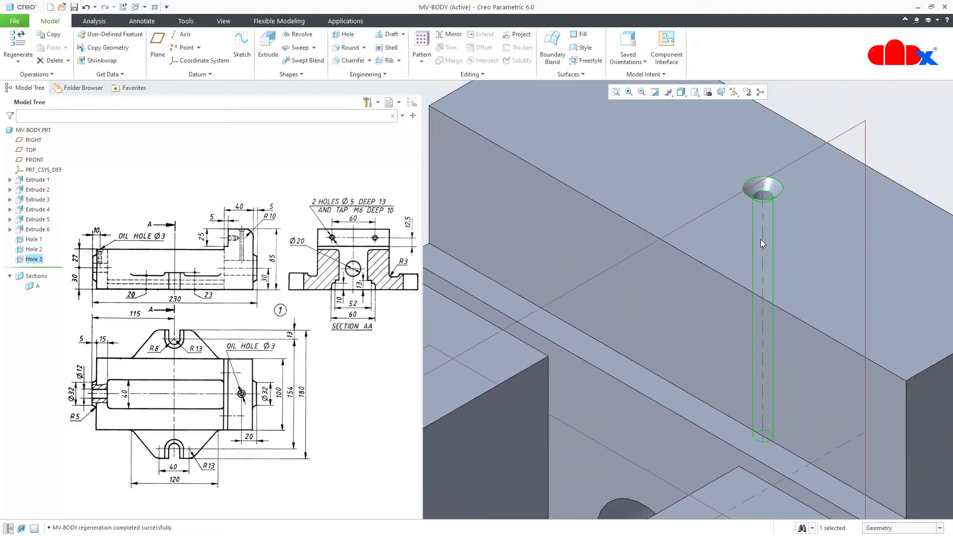
scroll(760, 239, "up", 2)
middle_click_drag(760, 239, 714, 222)
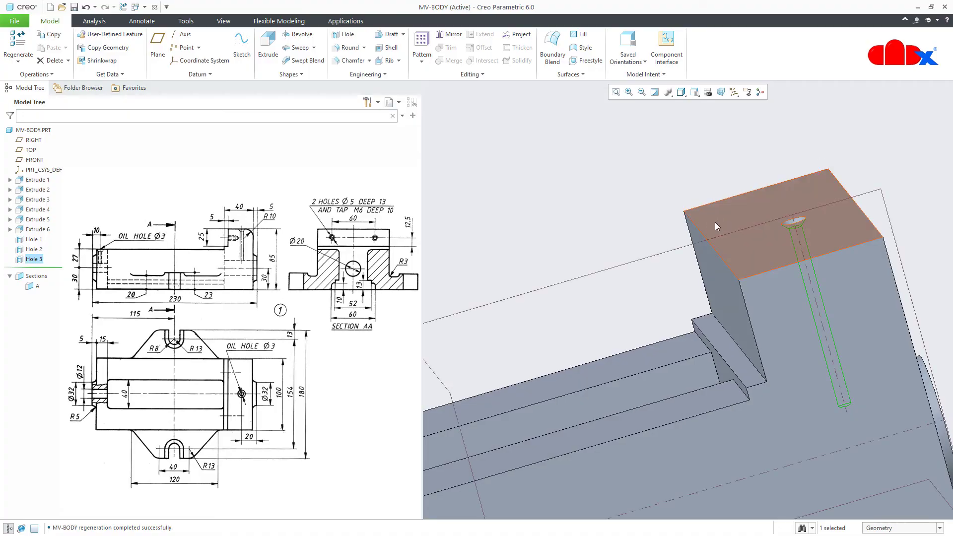
key("ctrl+d")
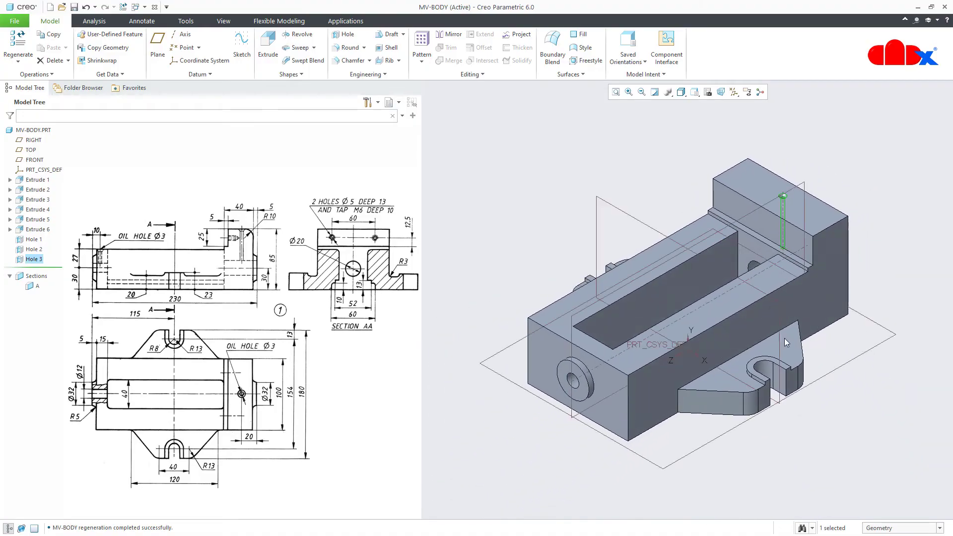
left_click(840, 422)
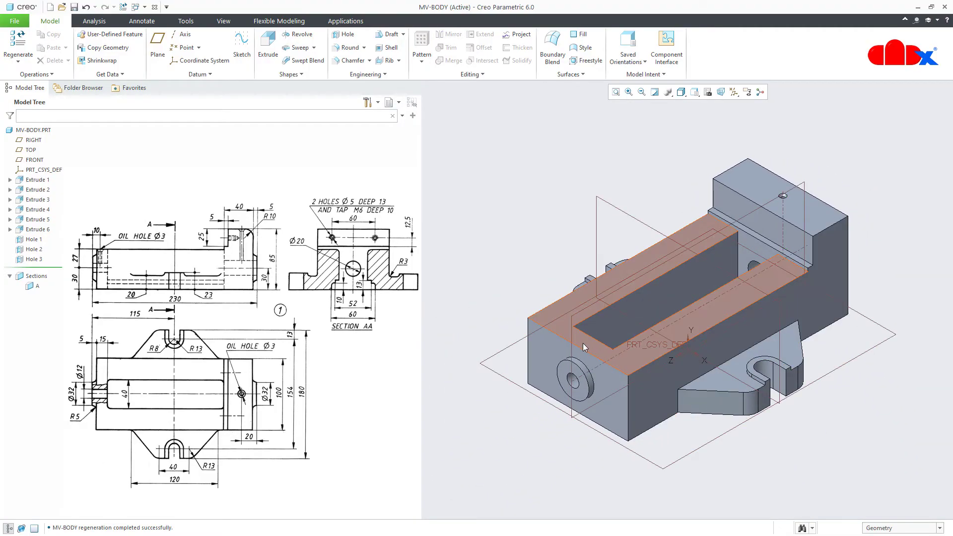
left_click(17, 259)
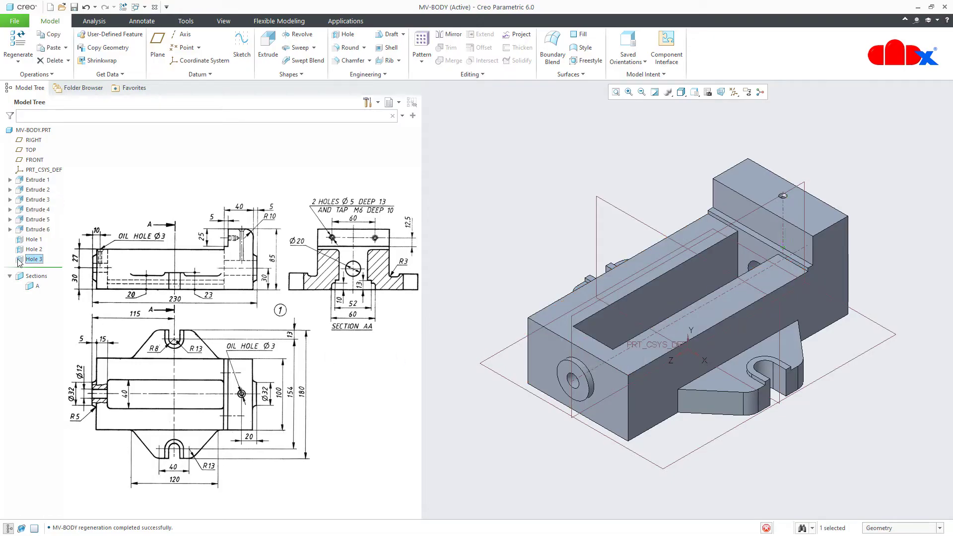
Paste a copy of Hole 3 onto the jaw's top face, referenced to two top-face edges
key("ctrl+c")
key("ctrl+v")
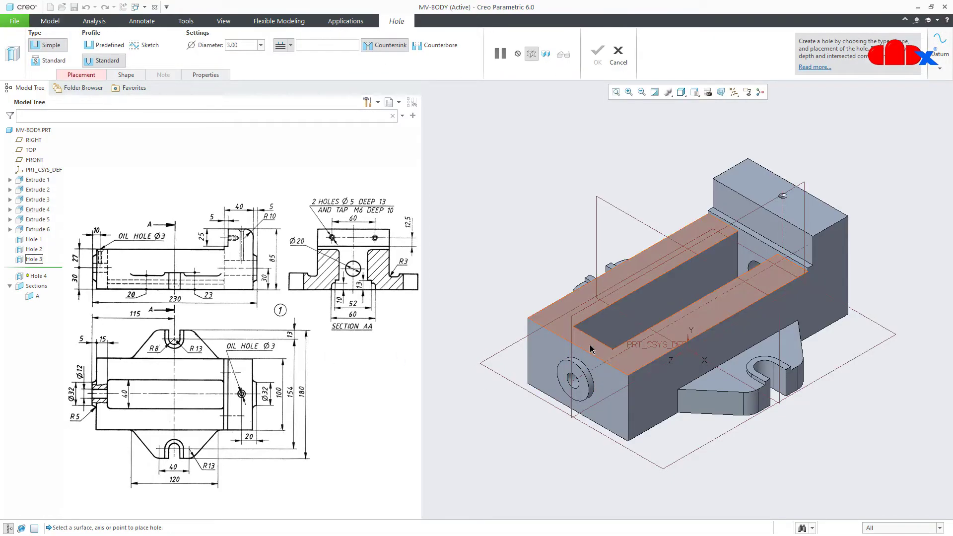
left_click(591, 349)
scroll(591, 348, "up", 3)
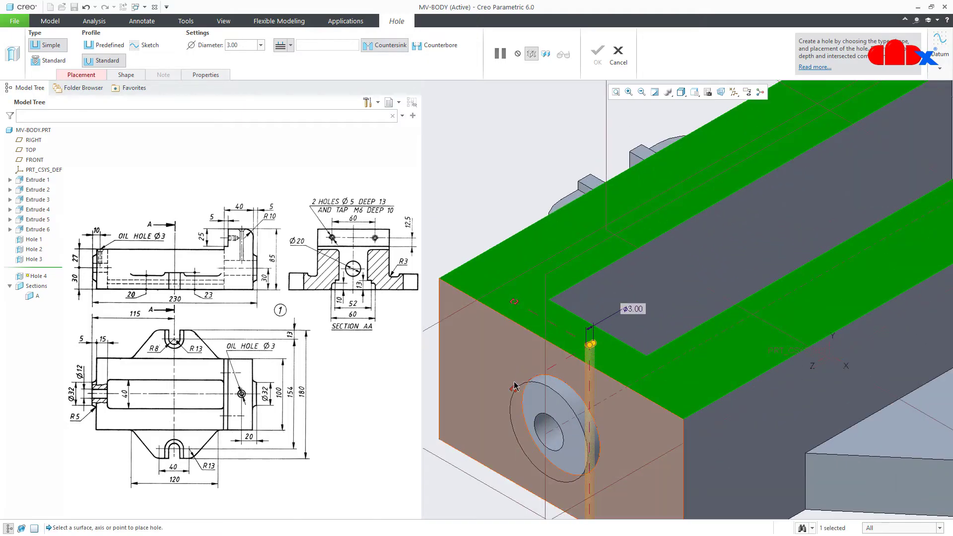
left_click_drag(514, 388, 563, 267)
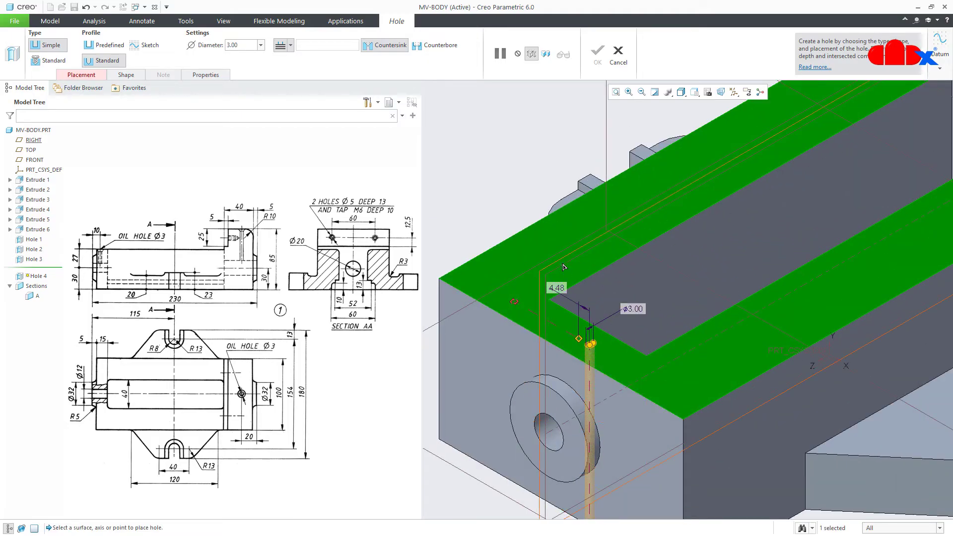
left_click_drag(515, 313, 527, 404)
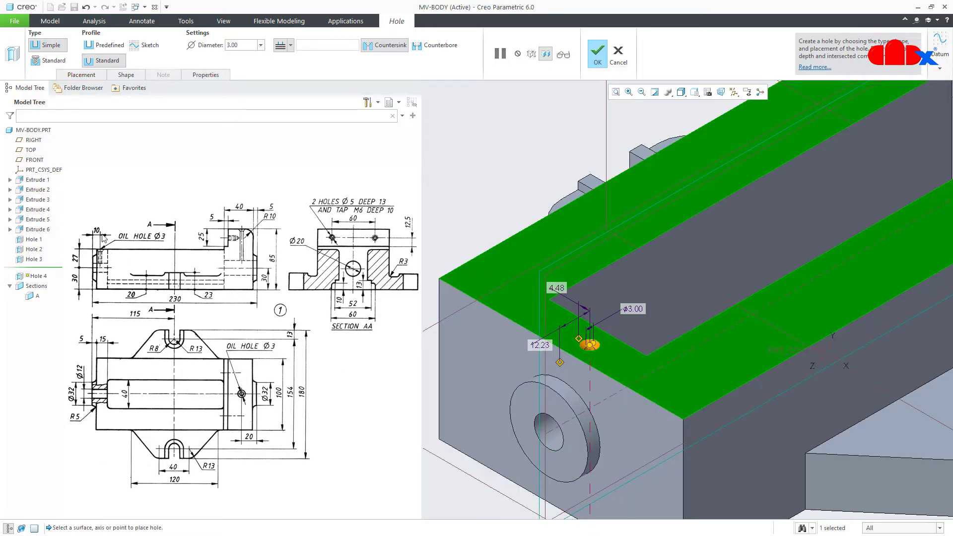
Set the copied hole's offsets to 10 and 0 and finish it as Hole 4
double_click(539, 344)
type("10")
key("Return")
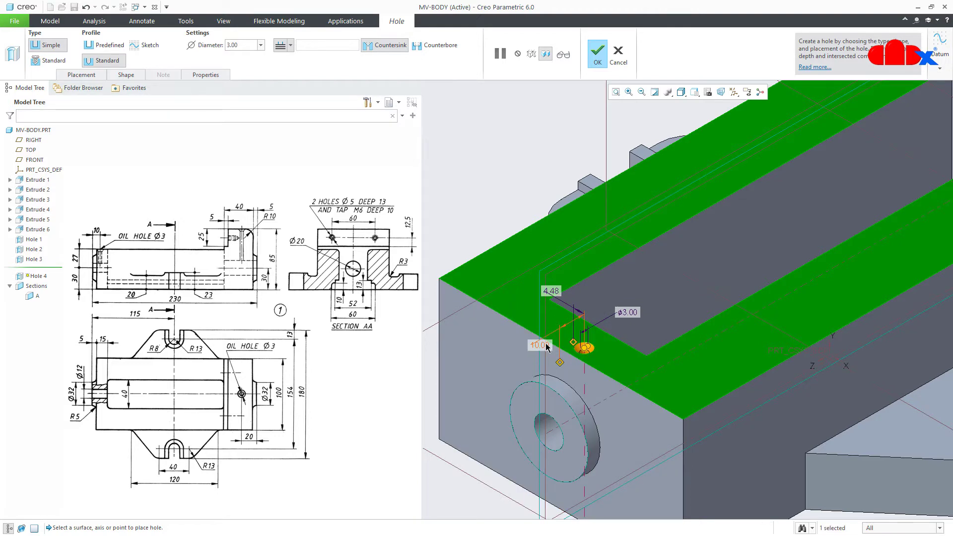
double_click(551, 289)
type("0")
key("Return")
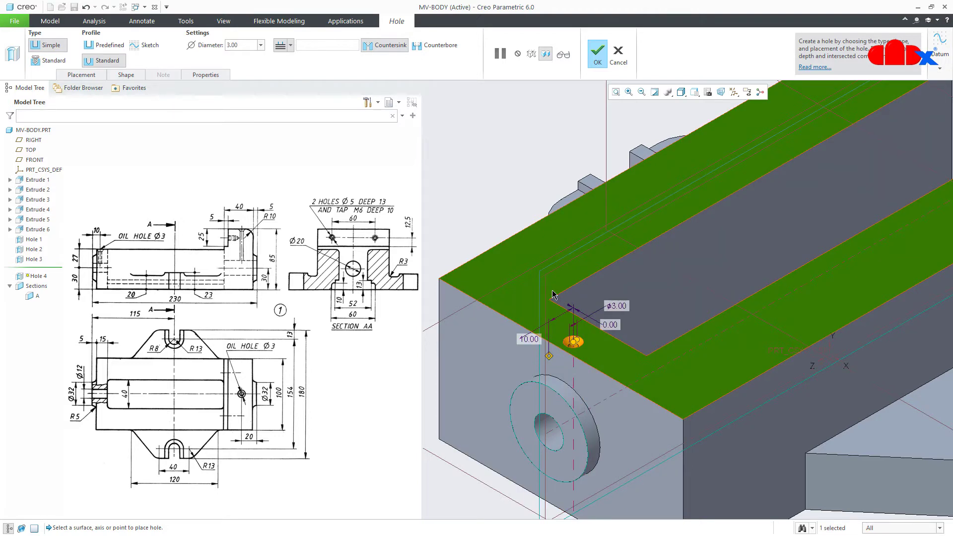
middle_click(554, 293)
middle_click_drag(554, 297, 598, 346)
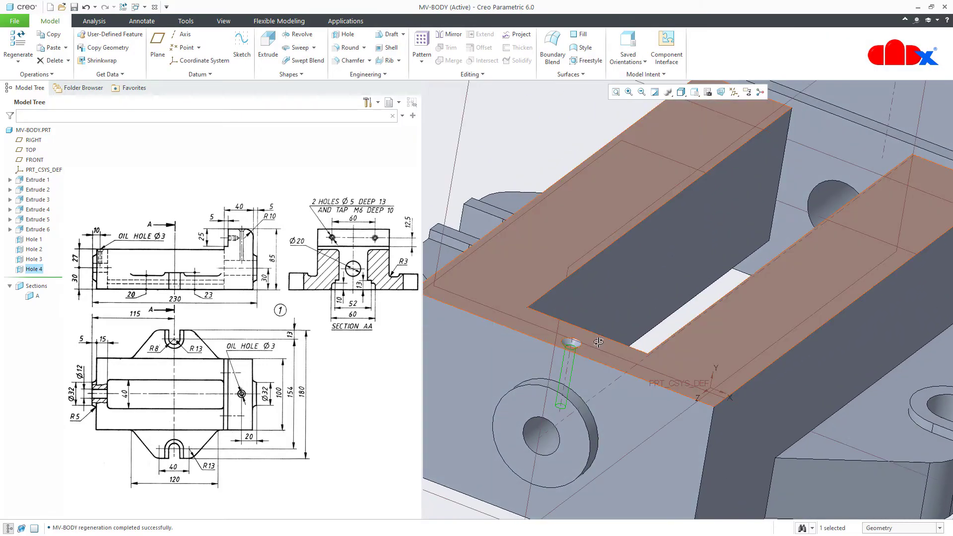
key("ctrl+d")
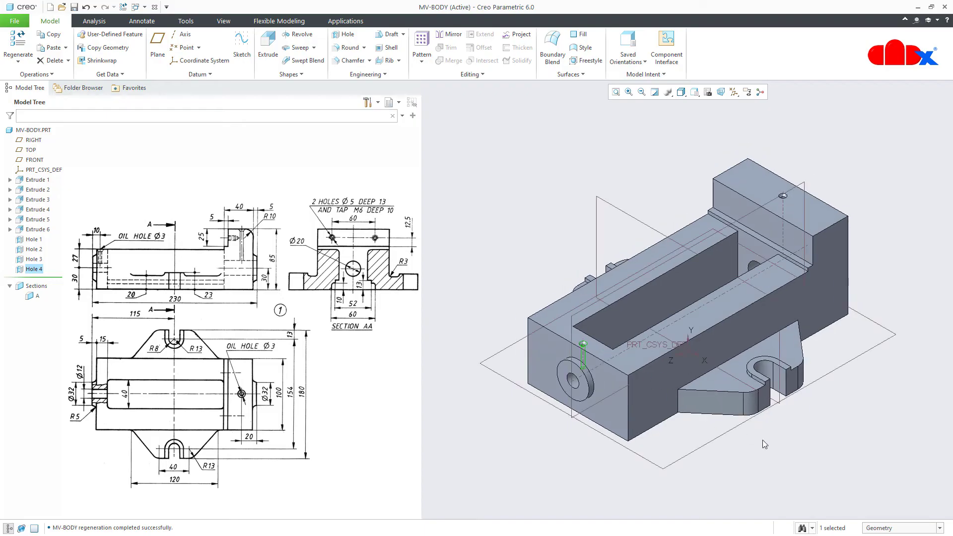
left_click(799, 456)
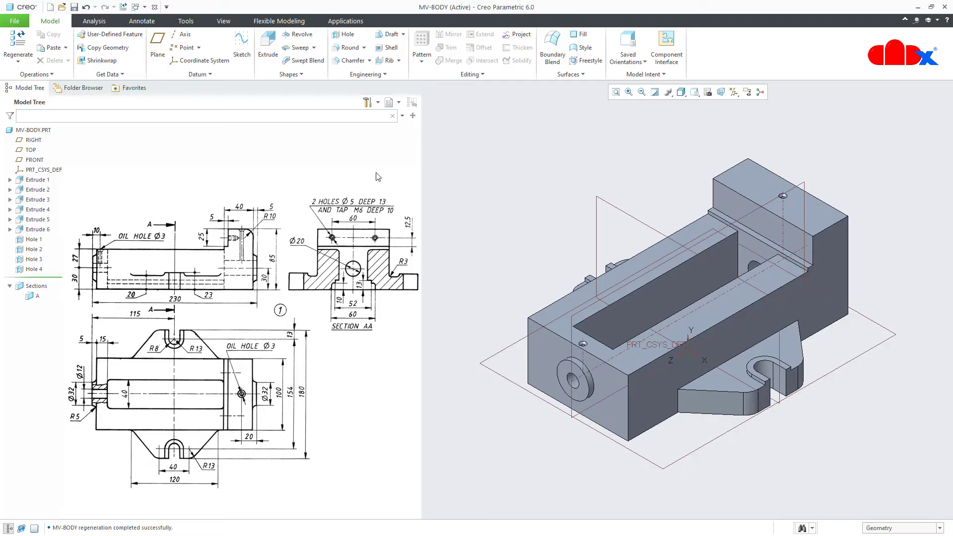
Start a standard ISO M6x1 threaded hole on the raised jaw's inner face
left_click(347, 34)
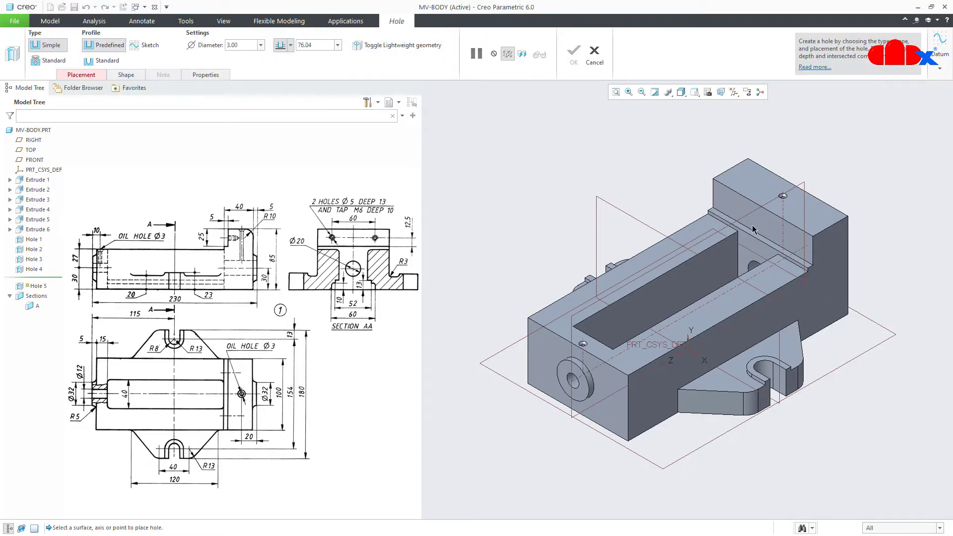
left_click(779, 233)
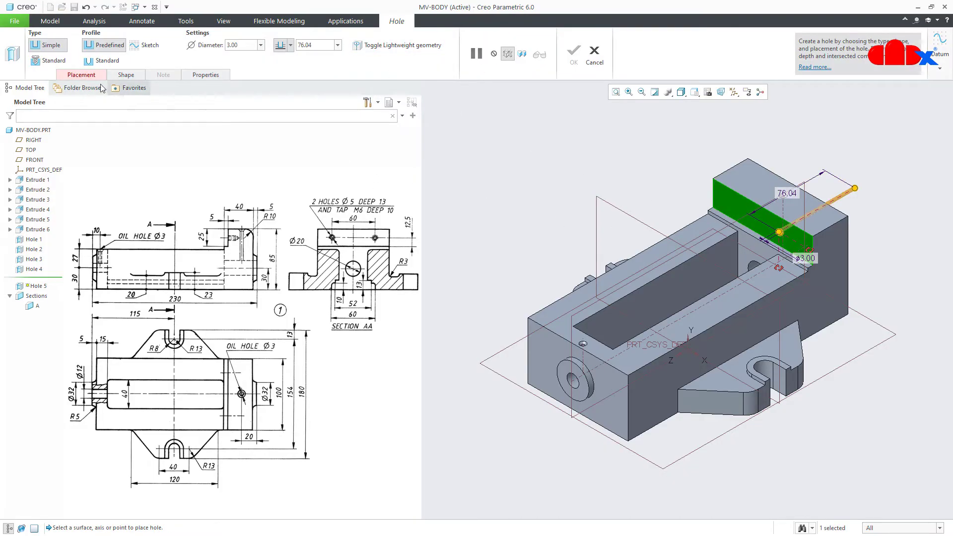
left_click(48, 61)
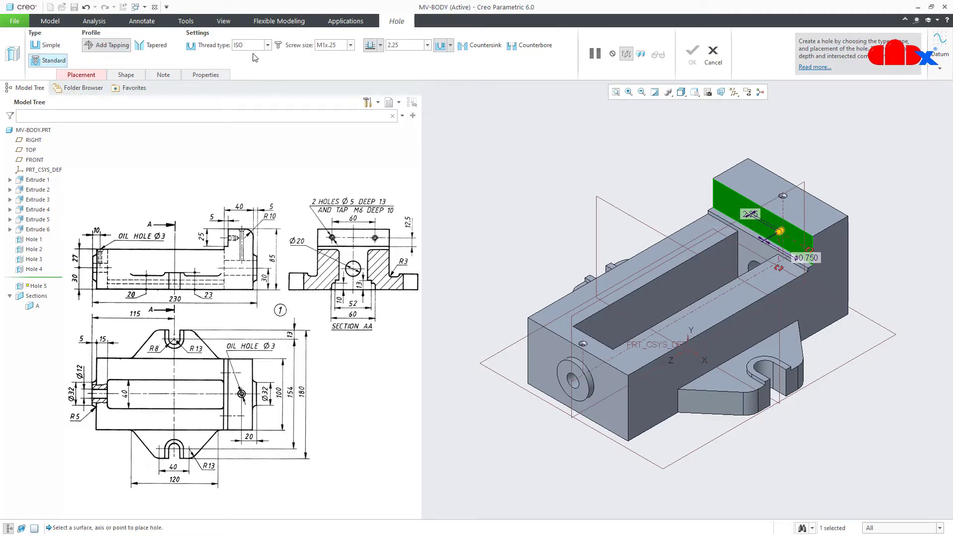
left_click(268, 46)
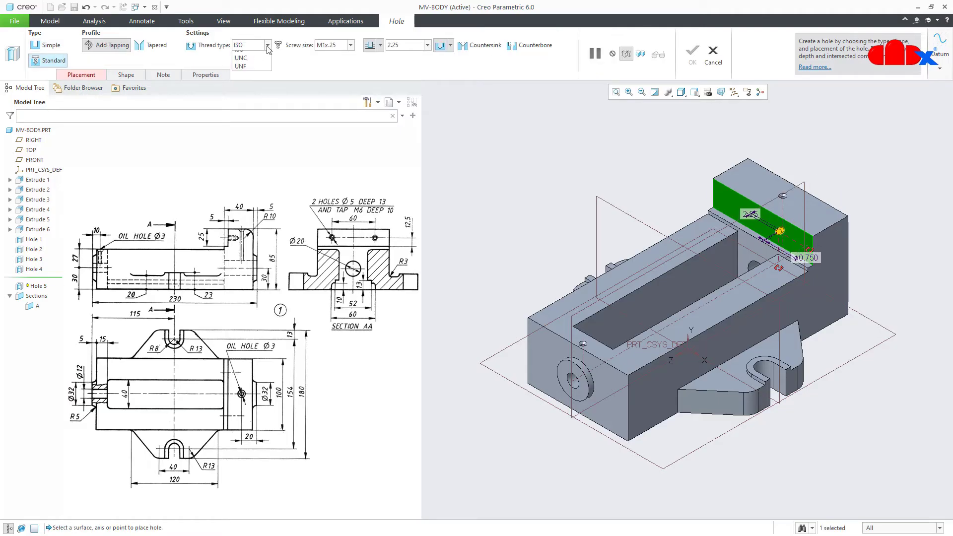
left_click(351, 45)
scroll(355, 128, "down", 5)
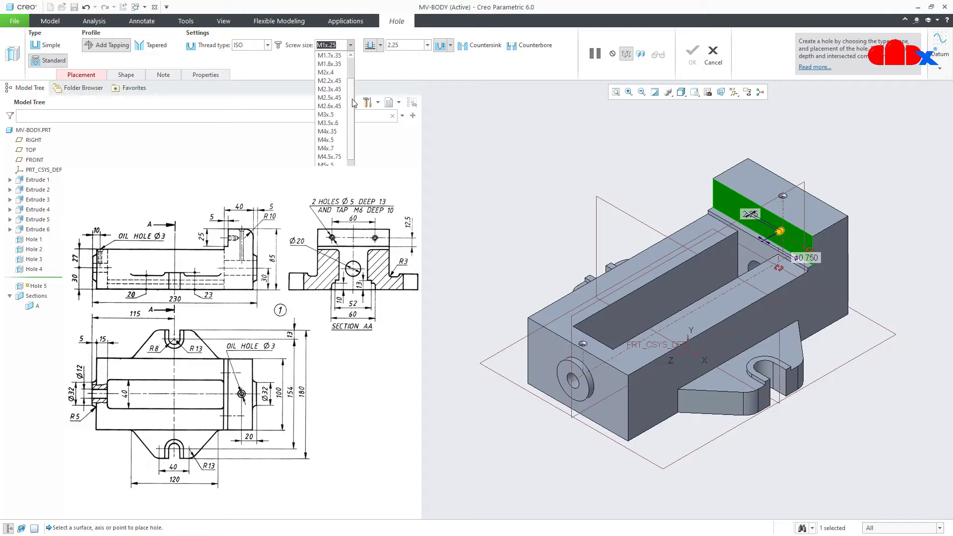
left_click(328, 131)
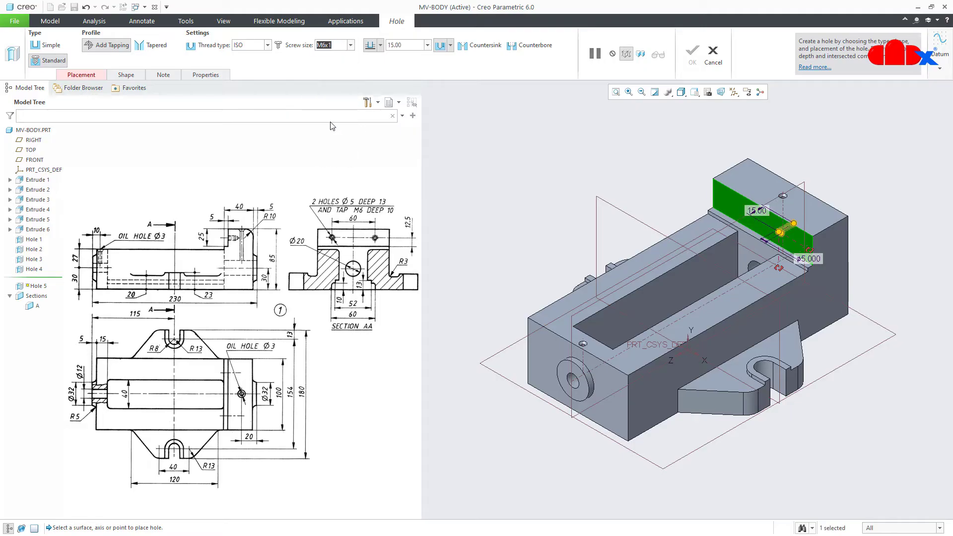
Position the M6 hole 12.5 from the face's lower edge and 30 from the centre datum plane
scroll(803, 258, "down", 5)
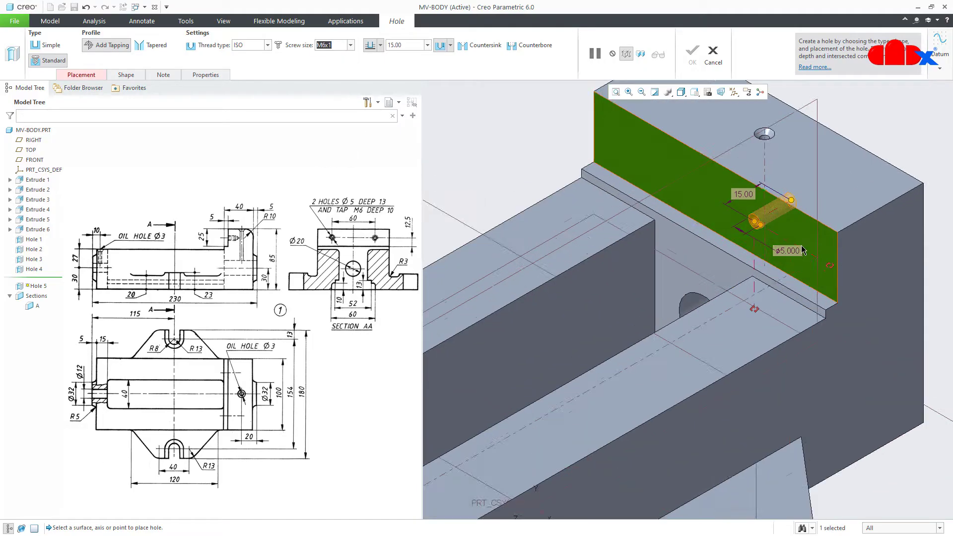
middle_click_drag(811, 276, 838, 303)
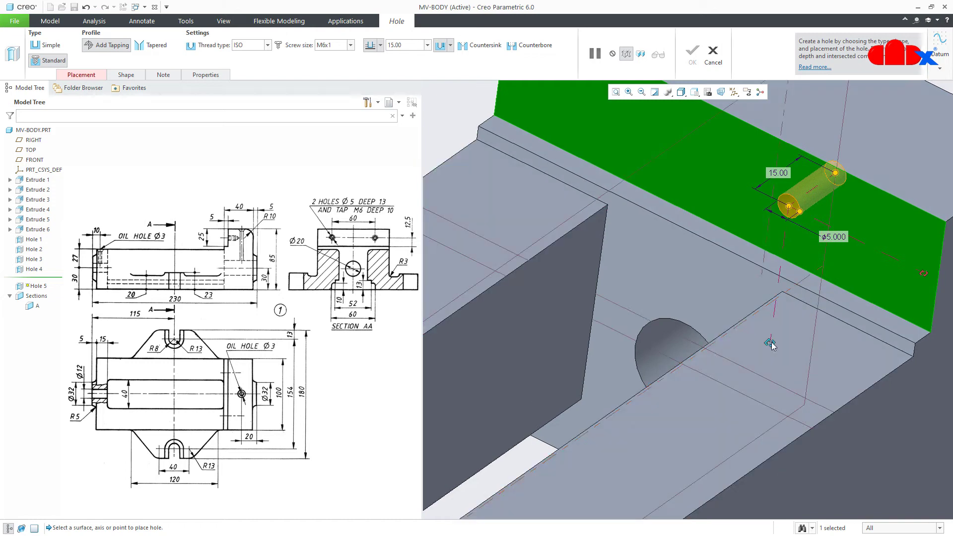
left_click_drag(853, 323, 865, 311)
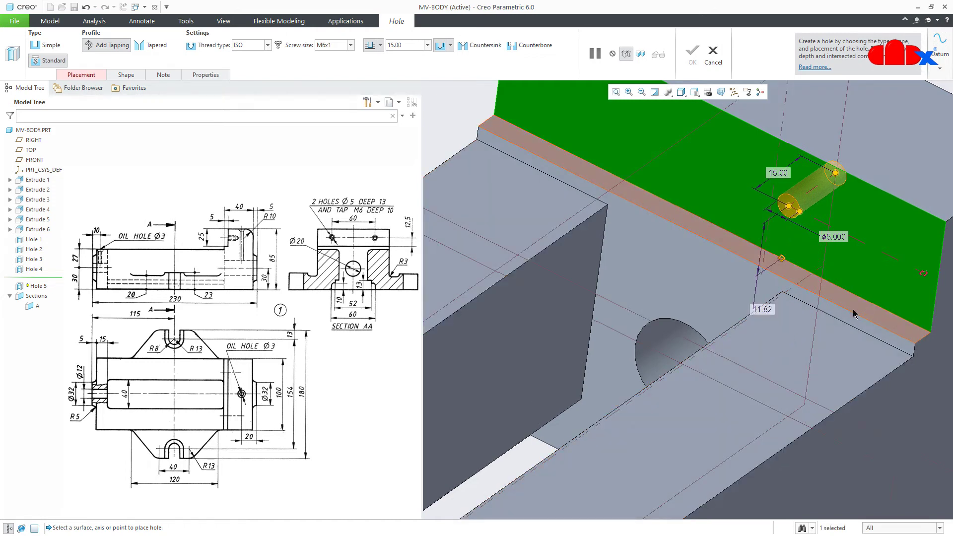
double_click(767, 309)
type("1")
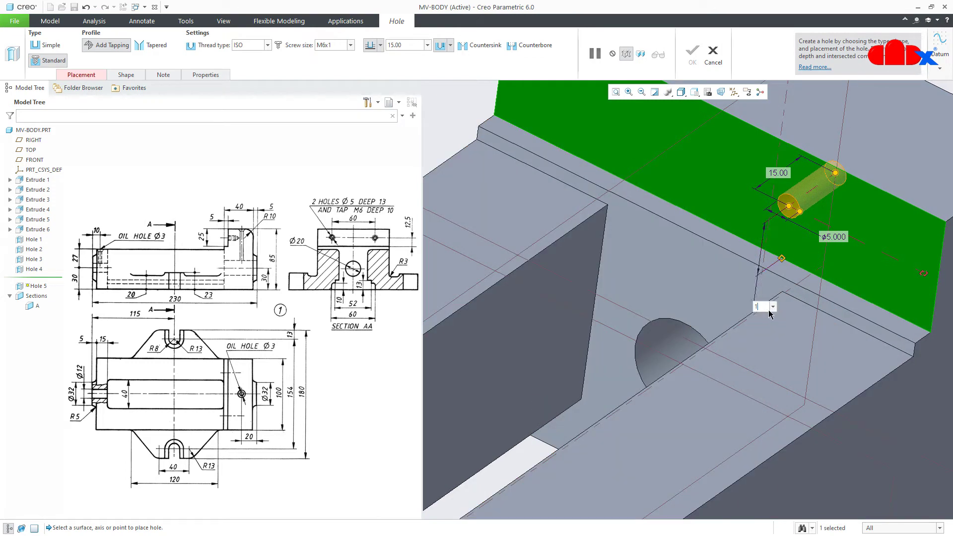
type("2.5")
key("Return")
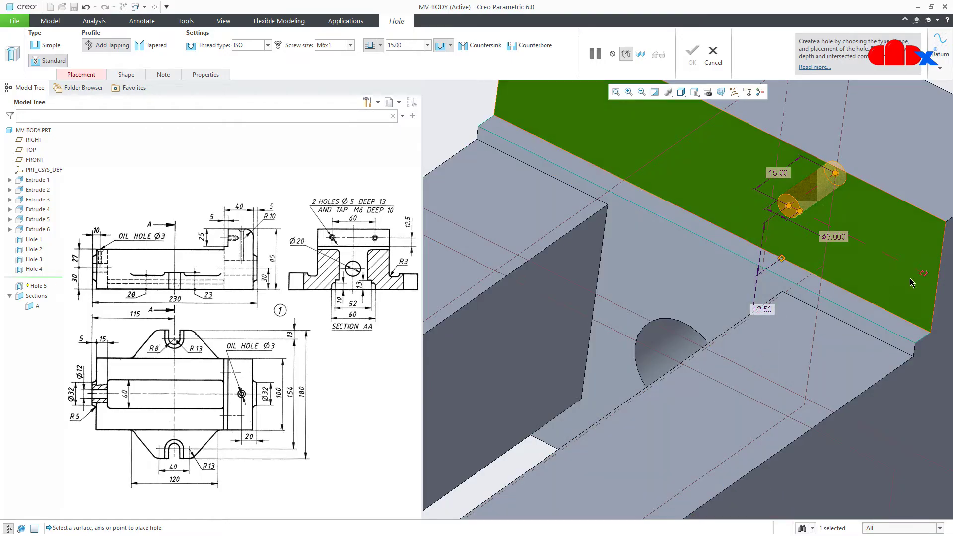
left_click_drag(826, 279, 657, 153)
double_click(669, 170)
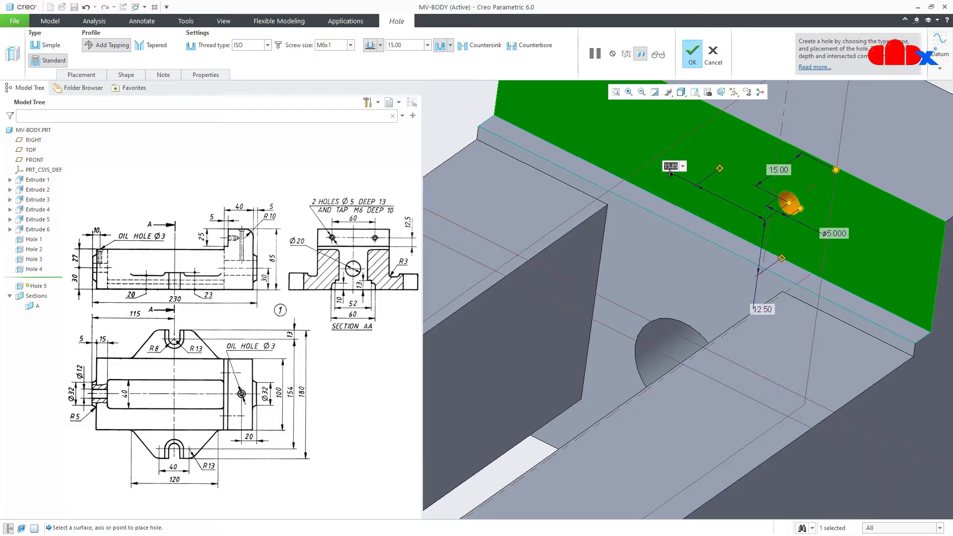
type("30")
key("Return")
key("ctrl+d")
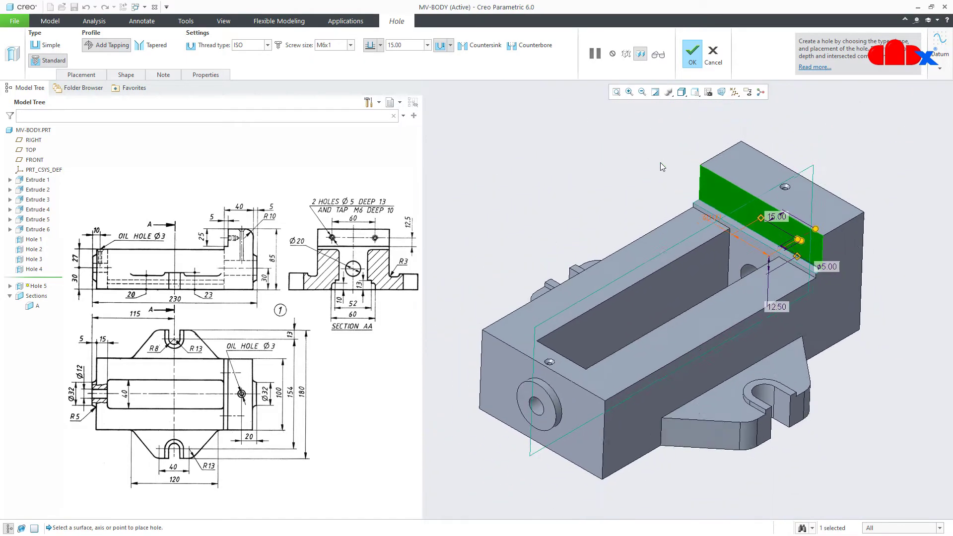
Set 10.00 thread depth and 13 hole depth, finish Hole 5, and refit the view
scroll(796, 256, "down", 5)
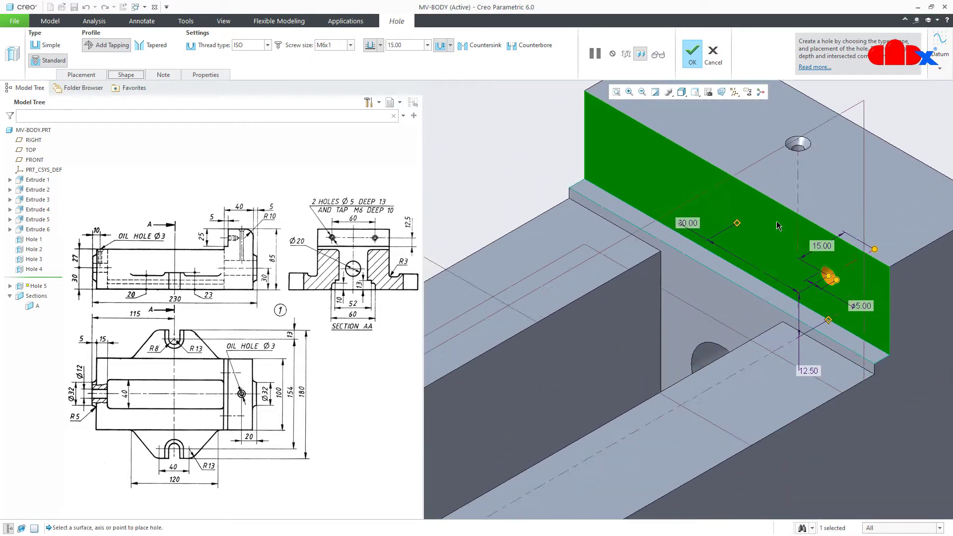
scroll(797, 255, "down", 5)
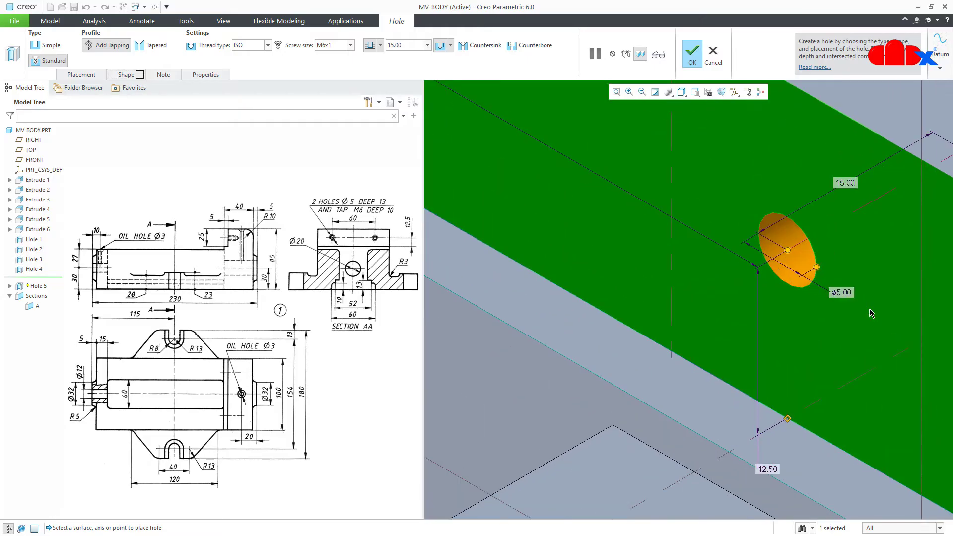
left_click(126, 77)
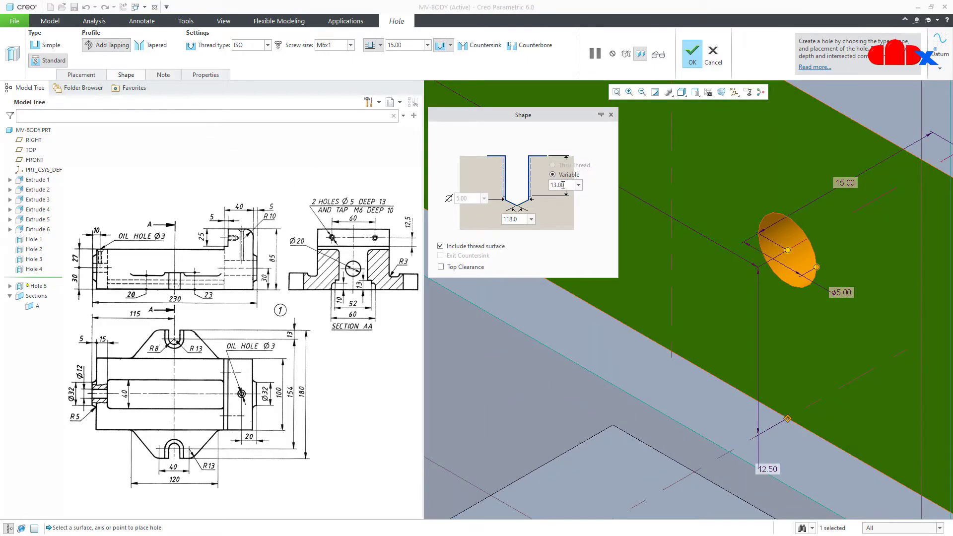
double_click(563, 185)
type("10.00")
left_click(416, 45)
type("13")
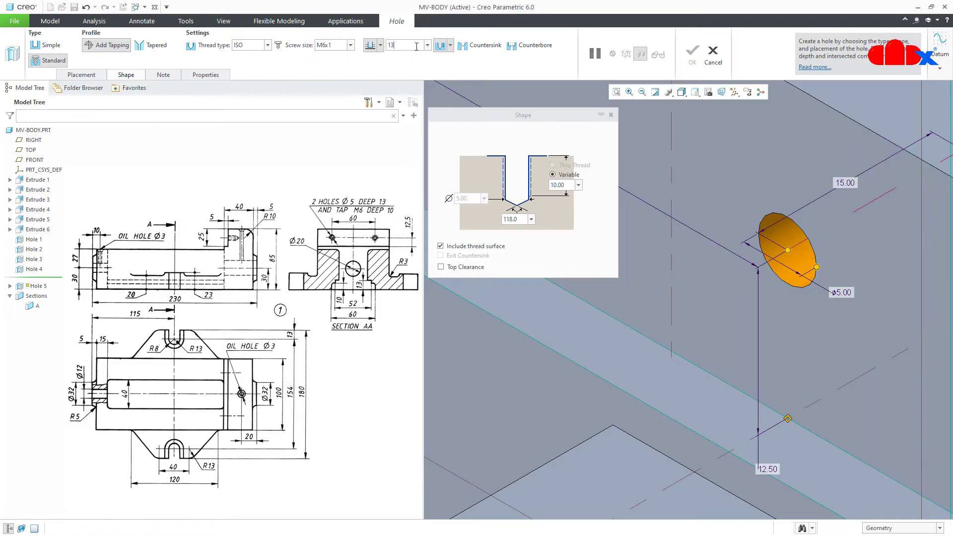
key("Return")
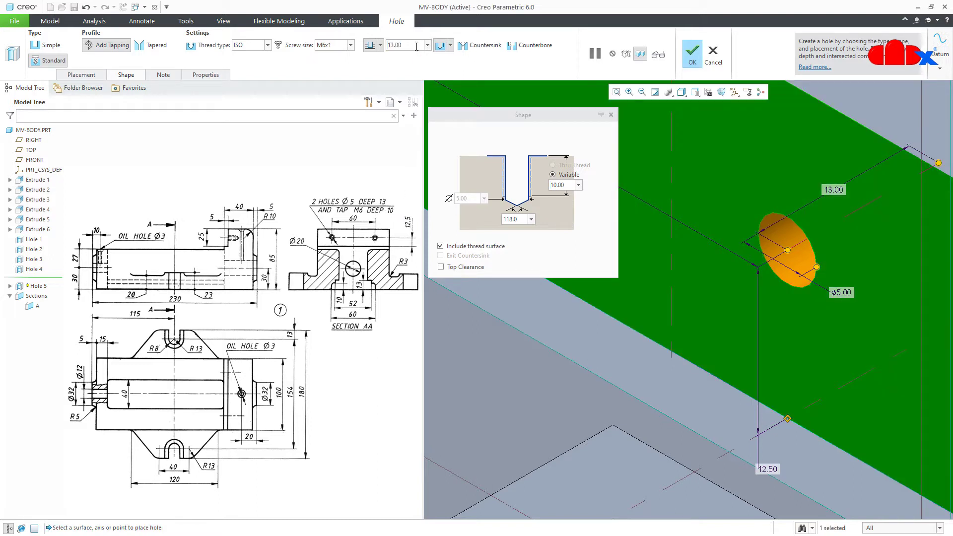
left_click(686, 63)
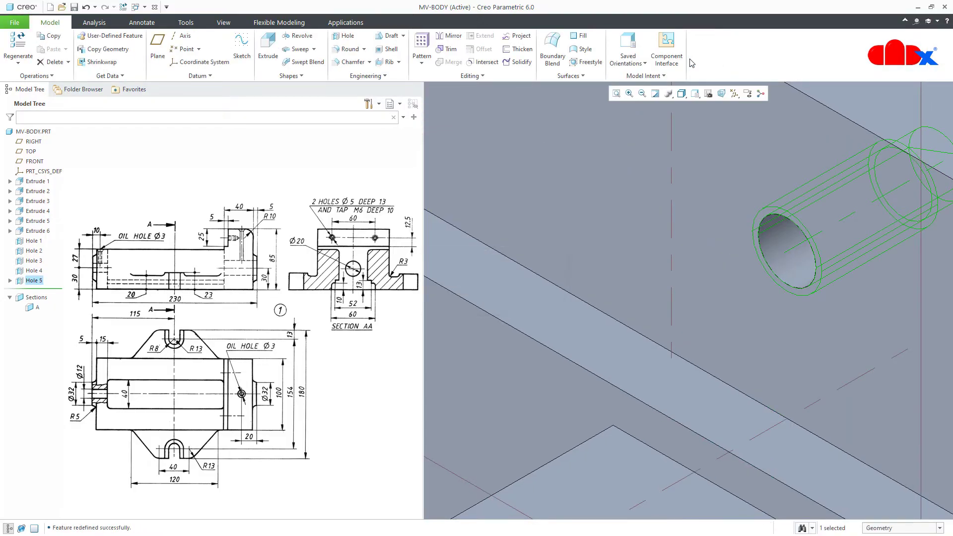
left_click(617, 96)
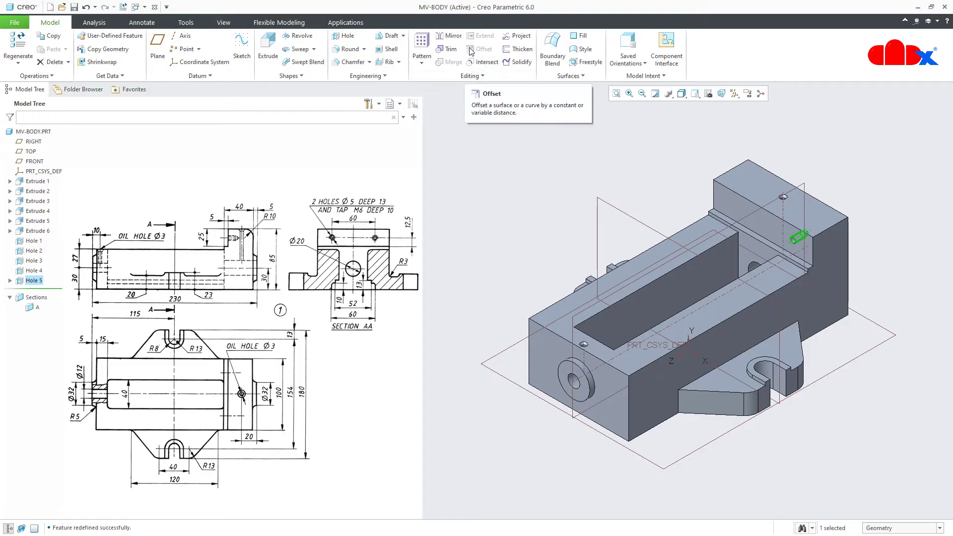
Mirror Hole 5 about the RIGHT datum plane
left_click(452, 36)
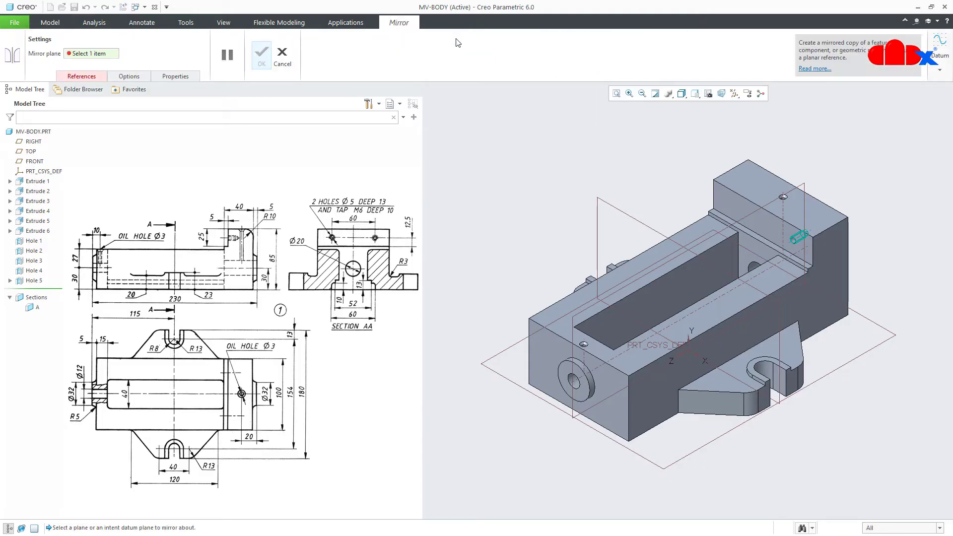
left_click(739, 223)
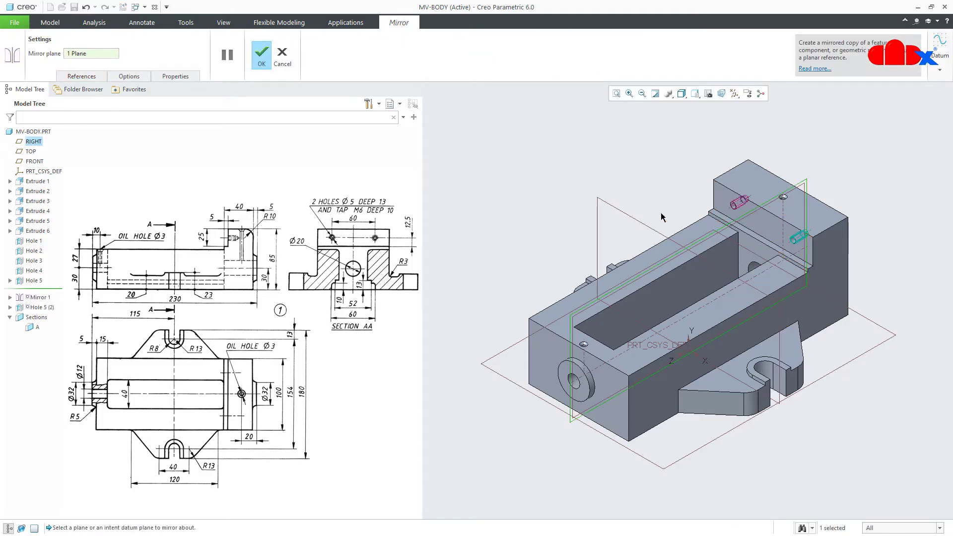
left_click(268, 66)
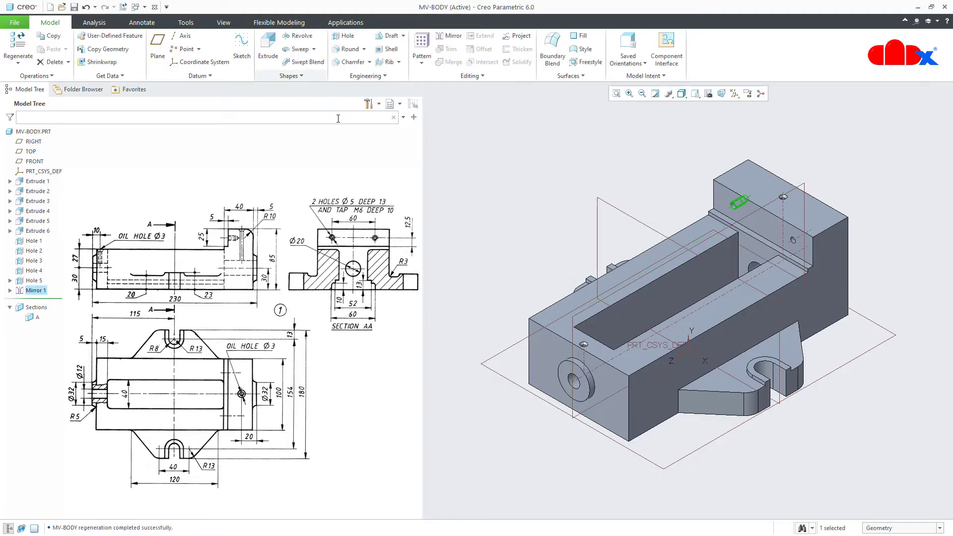
left_click(929, 379)
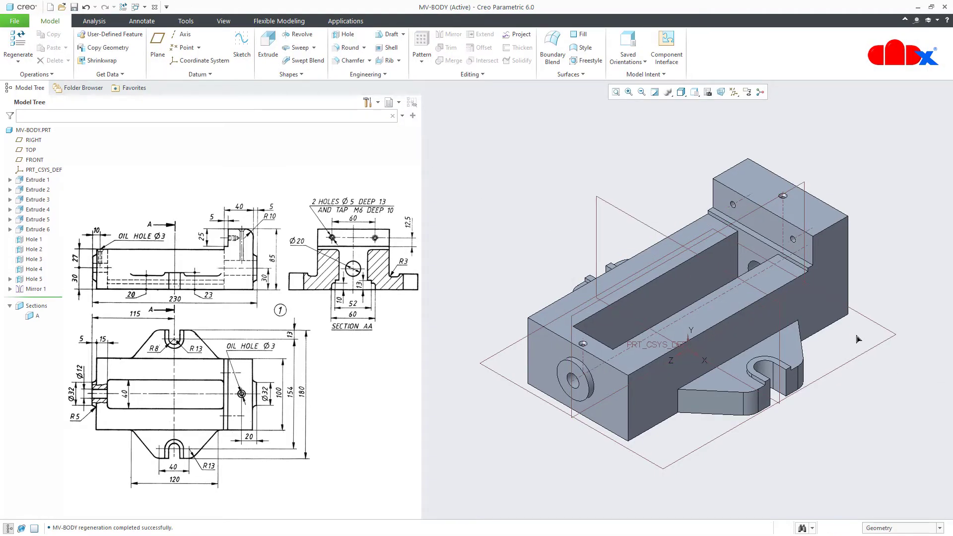
Hide all datum planes, axes and coordinate systems in the Datum Display Filters
left_click(734, 91)
left_click(733, 104)
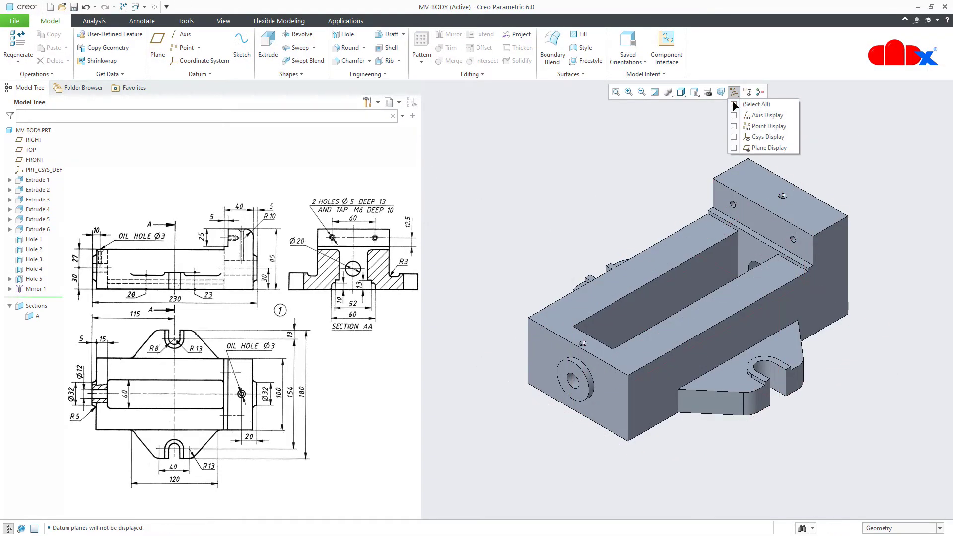
left_click(805, 409)
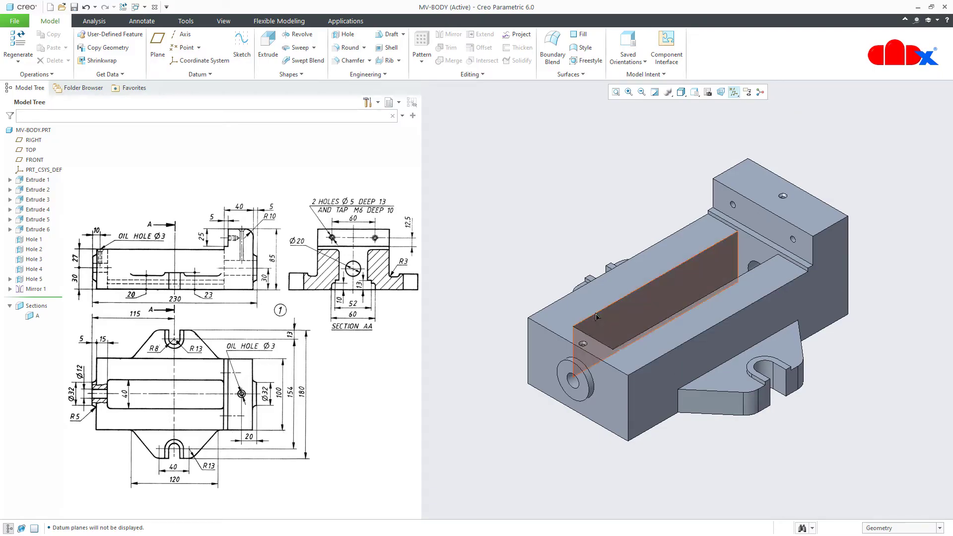
Round the raised jaw's top edge with radius 10
left_click(350, 48)
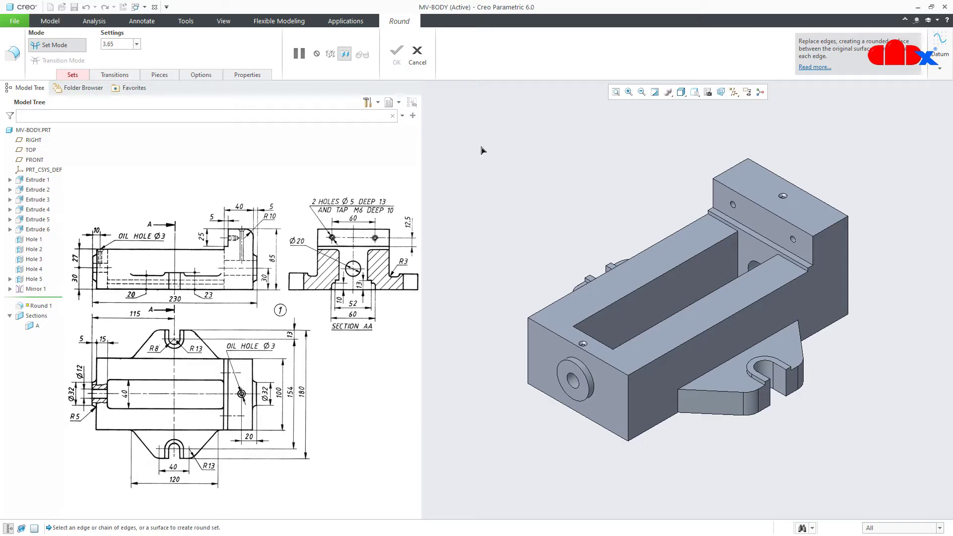
left_click(785, 182)
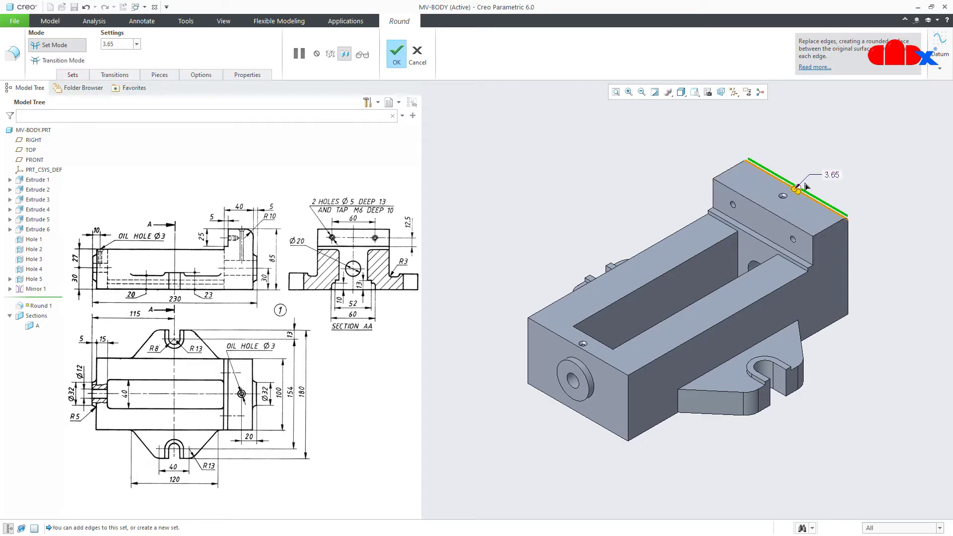
double_click(830, 174)
type("10")
key("Return")
middle_click(860, 190)
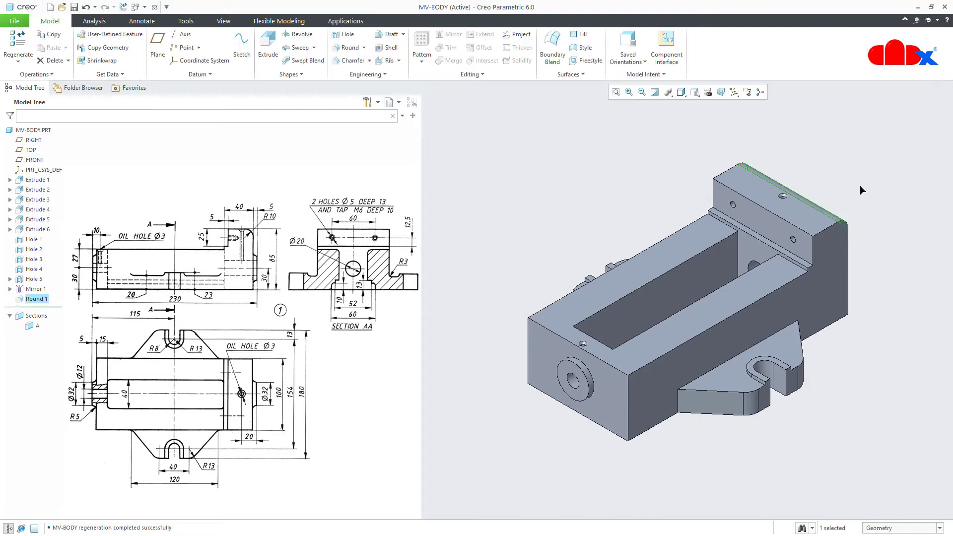
left_click(861, 190)
Start a second round on the lower recess and slot edges
left_click(350, 48)
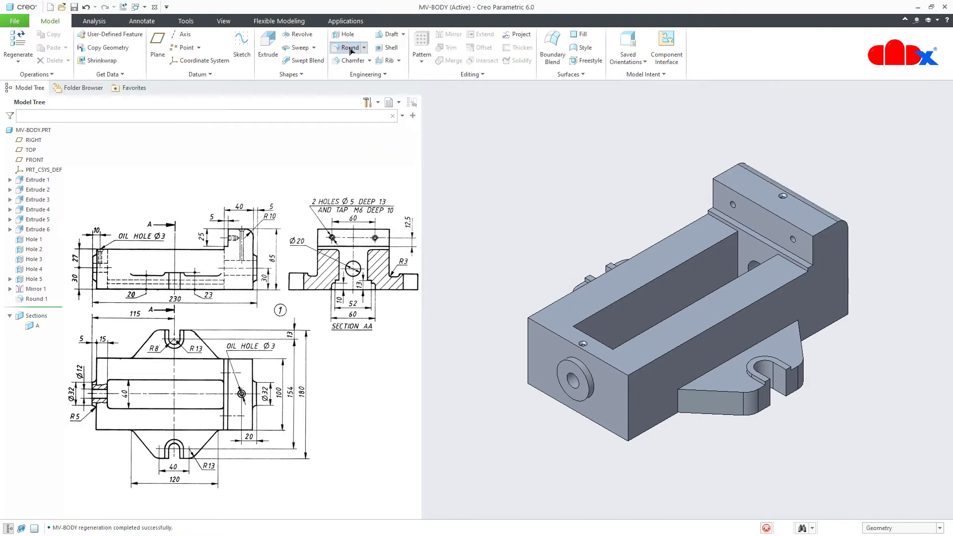
left_click(701, 381)
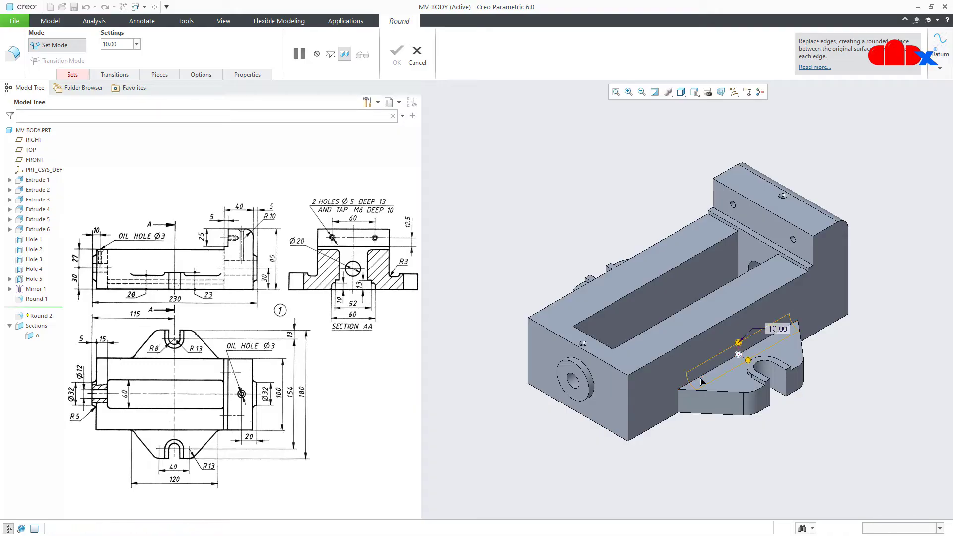
left_click(678, 407, "ctrl")
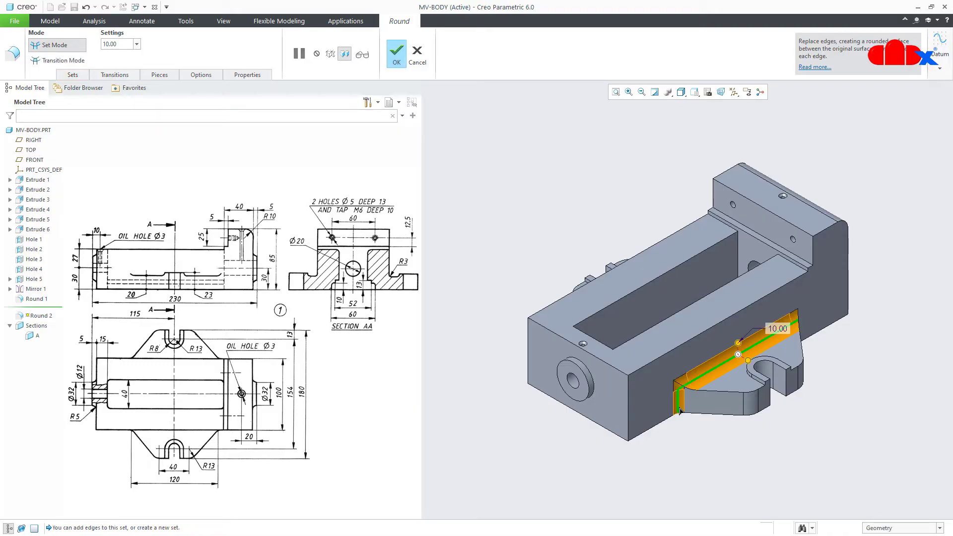
left_click(757, 383, "ctrl")
middle_click_drag(807, 359, 785, 346)
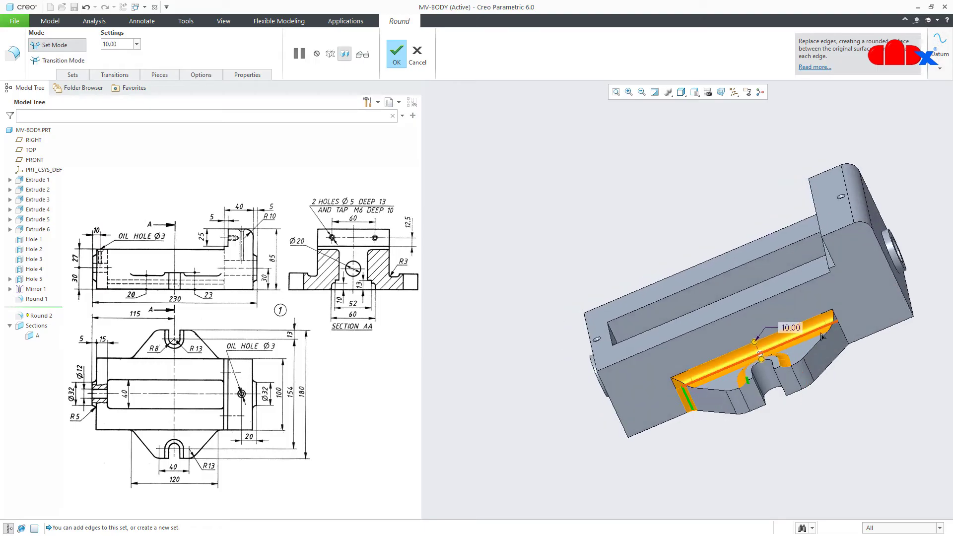
middle_click_drag(844, 340, 820, 380)
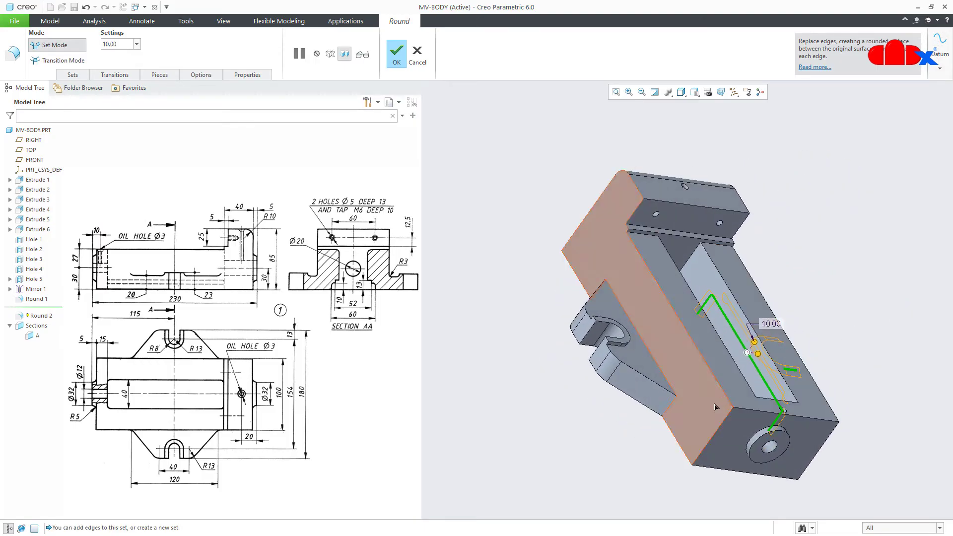
left_click(677, 396, "ctrl")
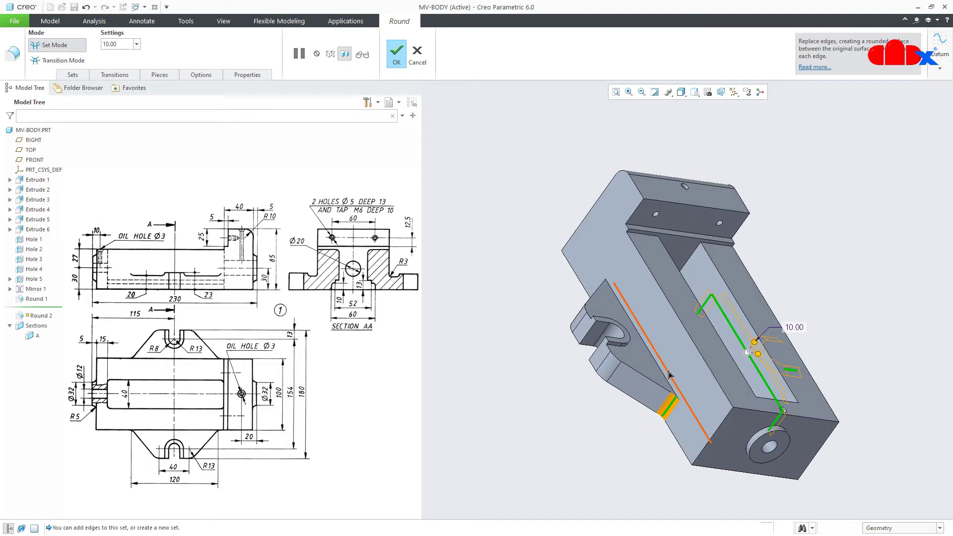
left_click(617, 351, "ctrl")
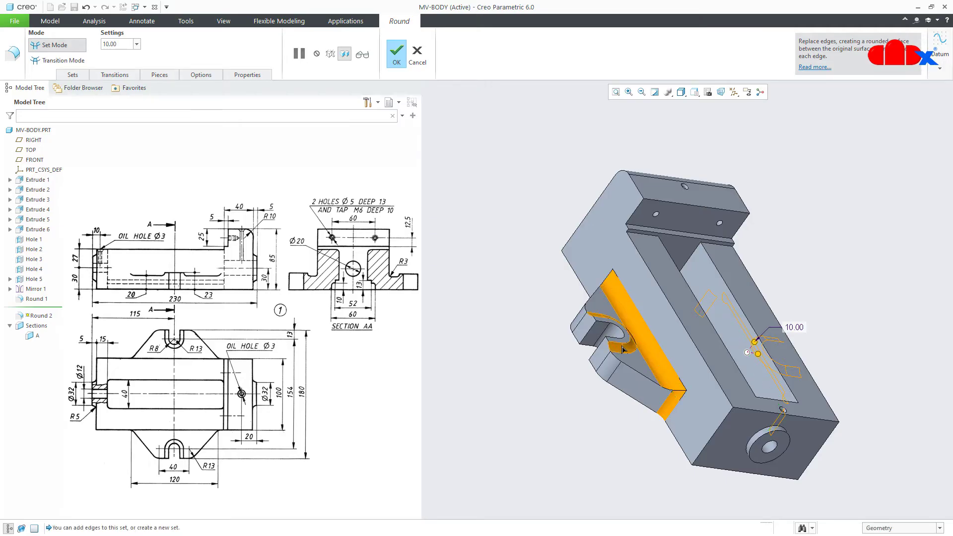
middle_click_drag(616, 350, 611, 332)
left_click(556, 275, "ctrl")
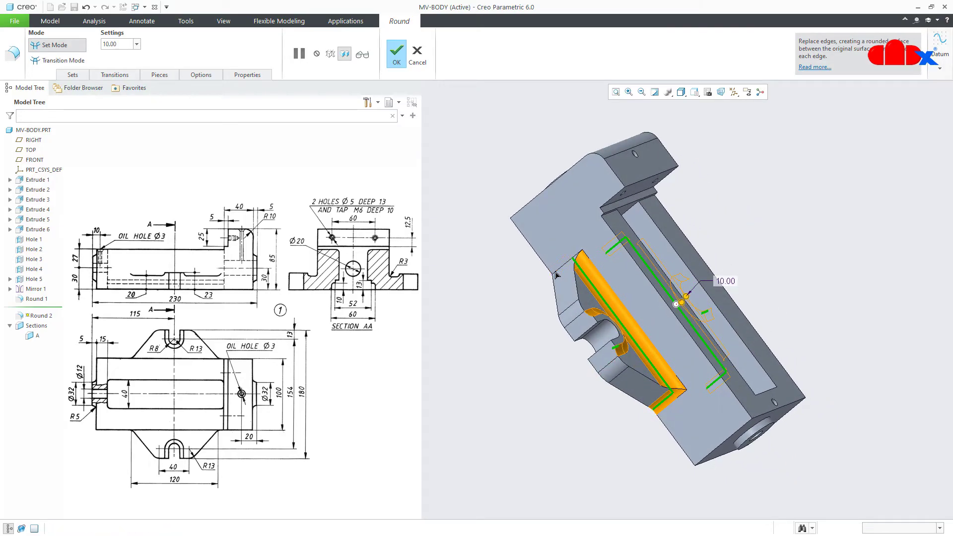
Give the second round a radius of 3 and finish it
double_click(724, 281)
type("3")
key("Return")
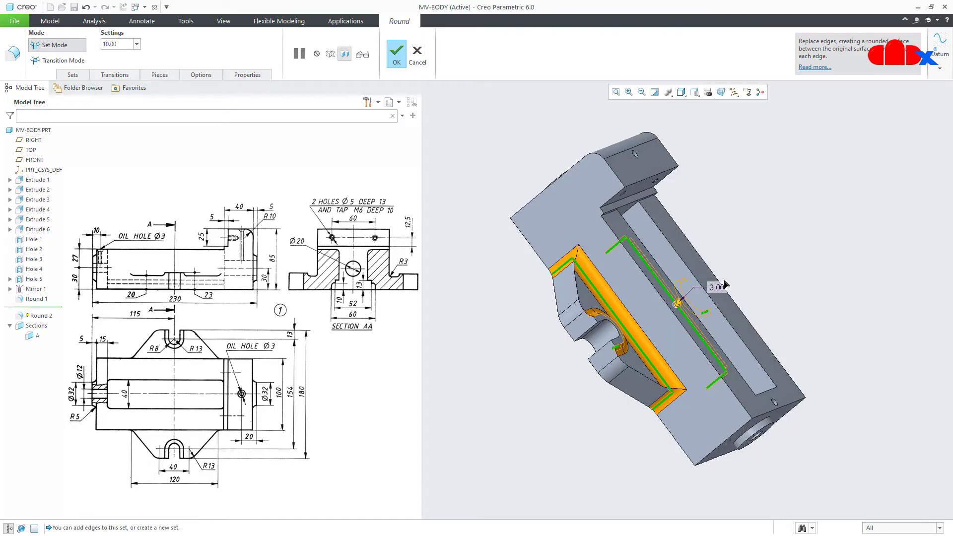
middle_click(725, 284)
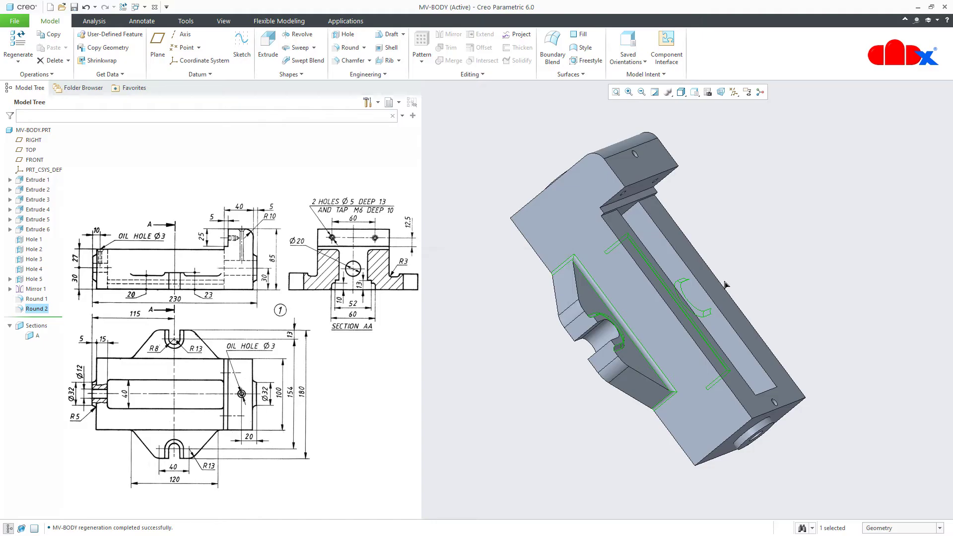
key("ctrl+d")
Round the through hole's front and back circular edges with radius 5
left_click(835, 394)
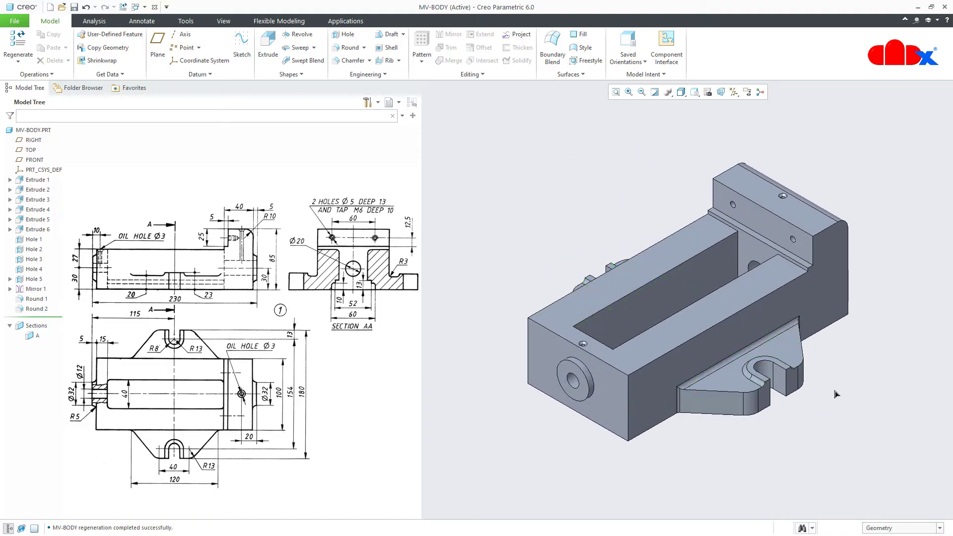
left_click(348, 48)
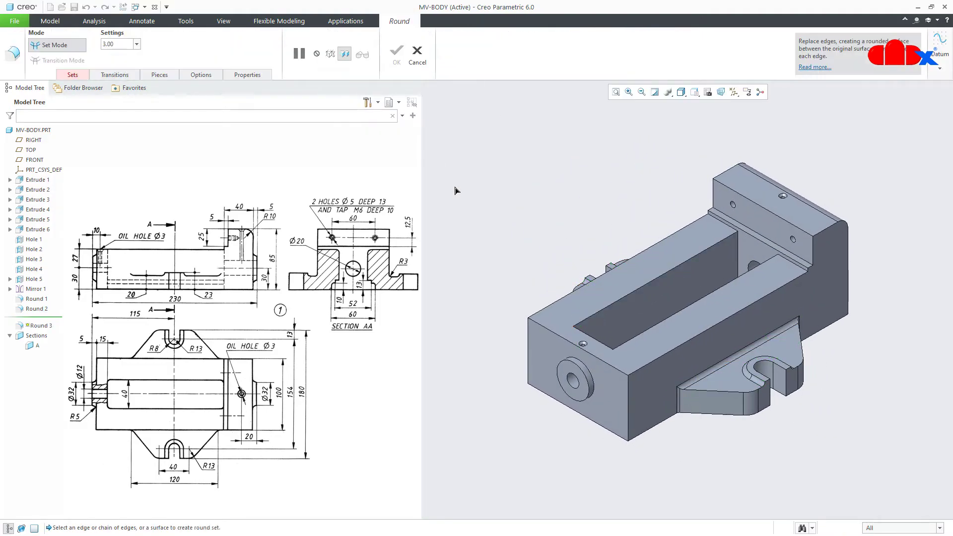
left_click(585, 369)
middle_click_drag(586, 368, 764, 308)
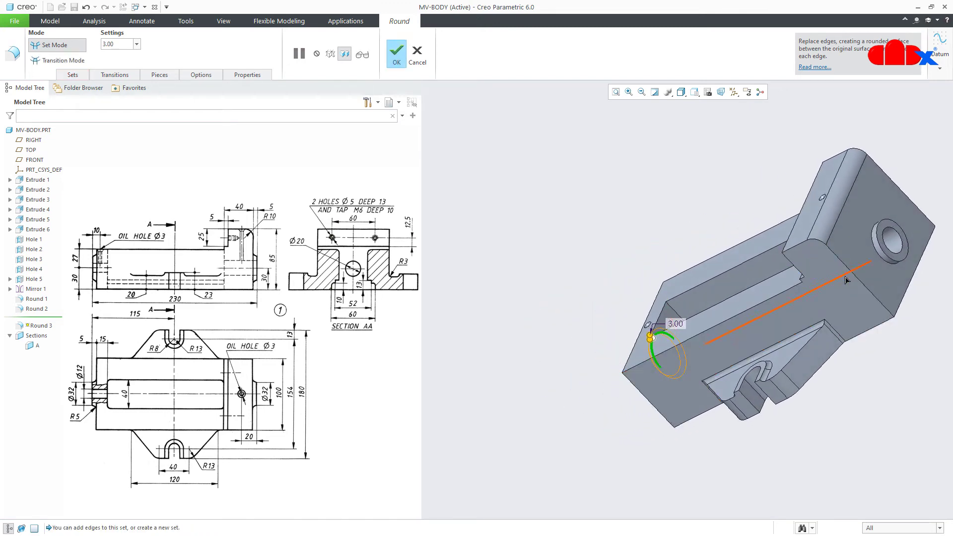
left_click(874, 238, "ctrl")
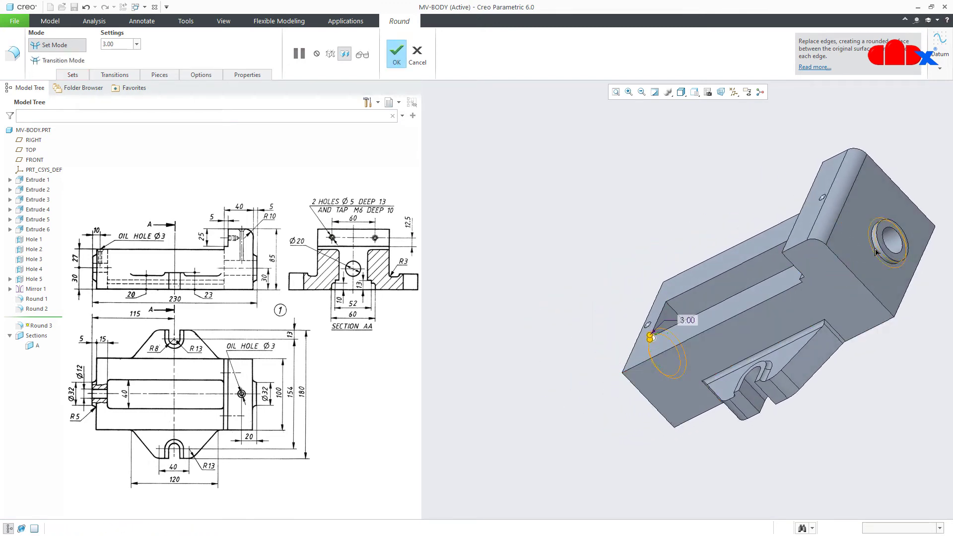
double_click(686, 320)
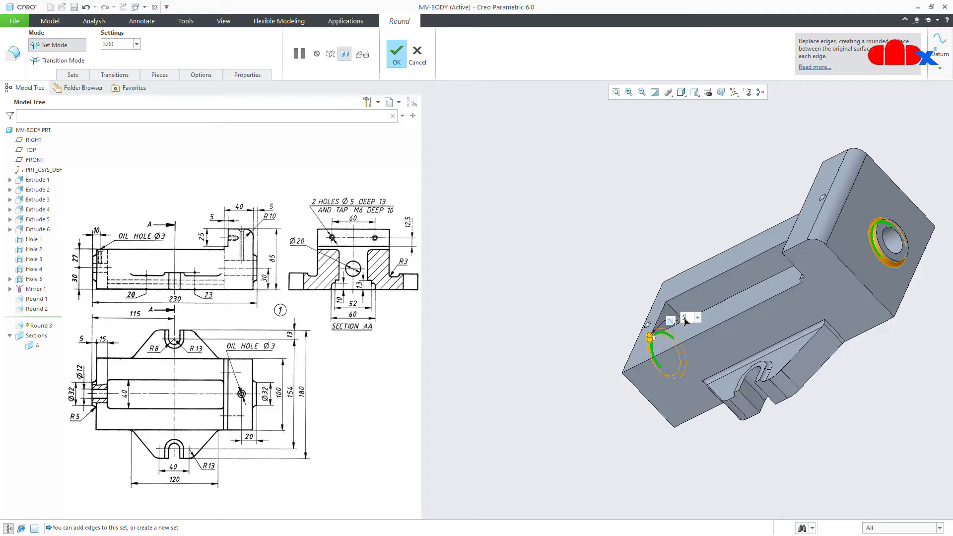
key("Return")
key("ctrl+d")
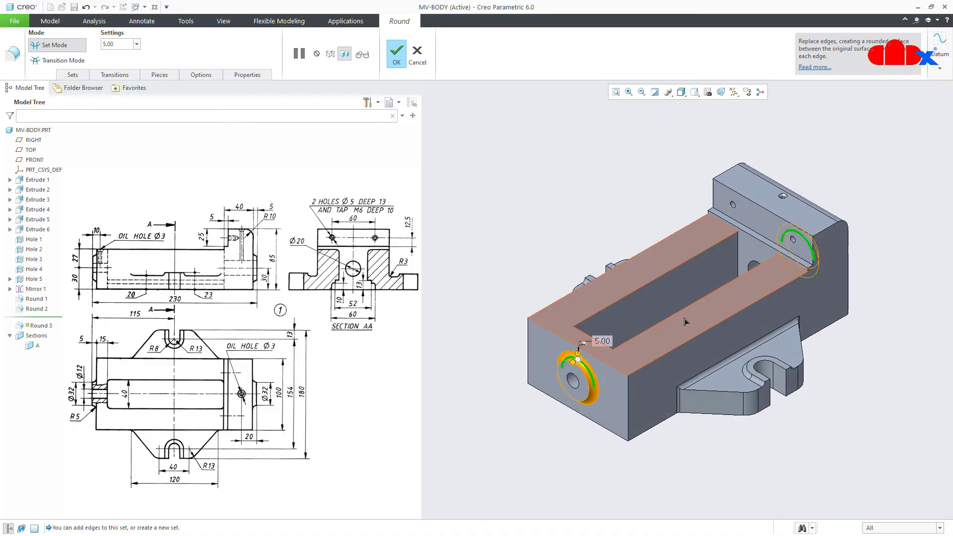
middle_click(685, 321)
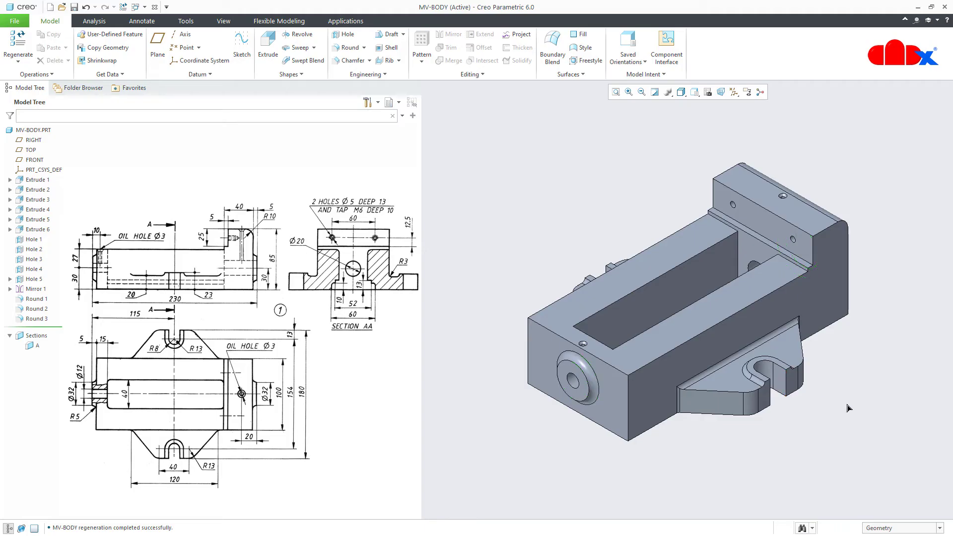
Round the two underside slot edges with radius 4
left_click(348, 47)
middle_click_drag(659, 372, 685, 279)
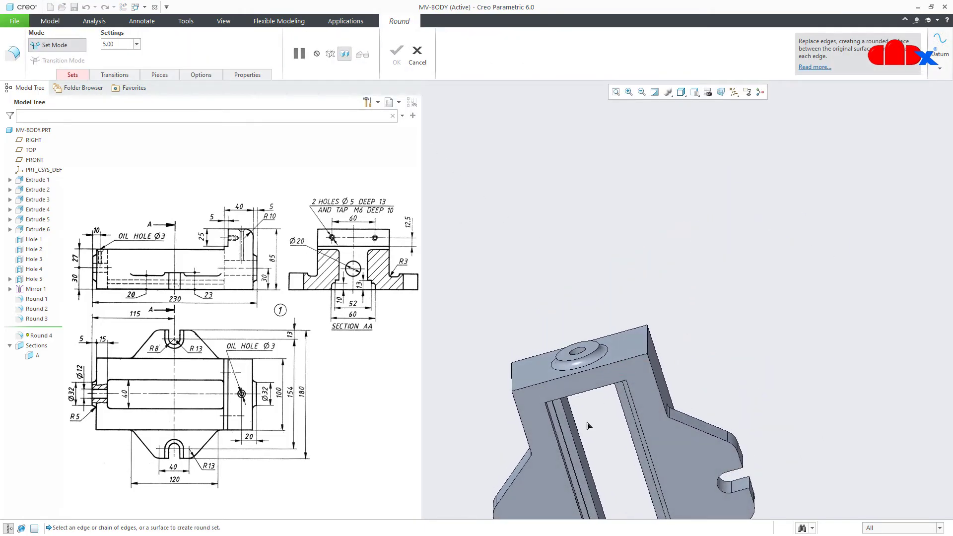
scroll(629, 435, "down", 3)
middle_click_drag(629, 435, 592, 425)
left_click(640, 405)
left_click(601, 431, "ctrl")
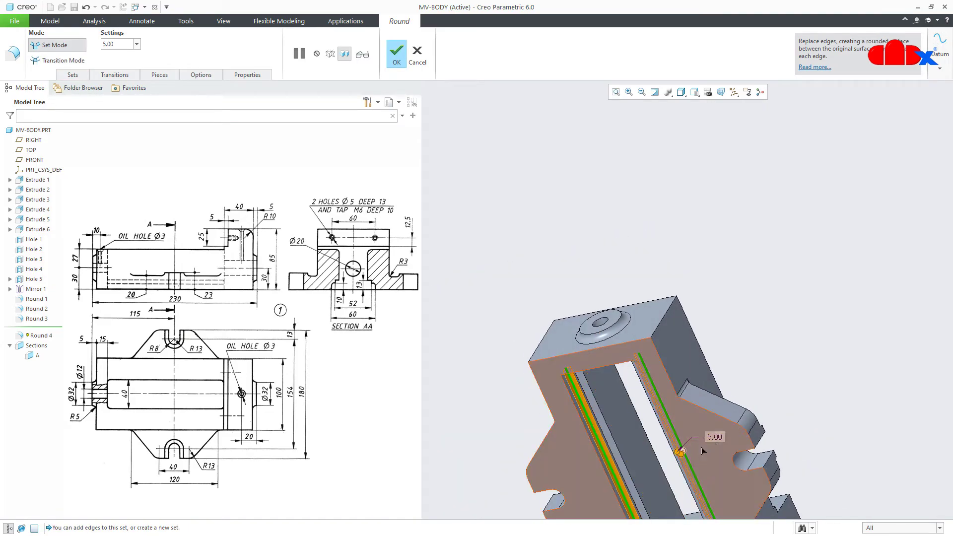
double_click(716, 438)
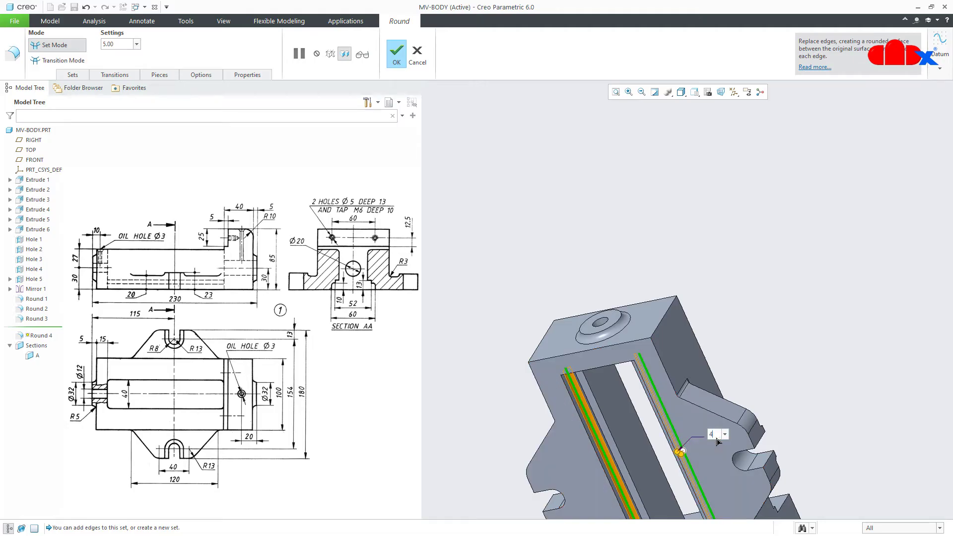
middle_click(718, 441)
key("ctrl+d")
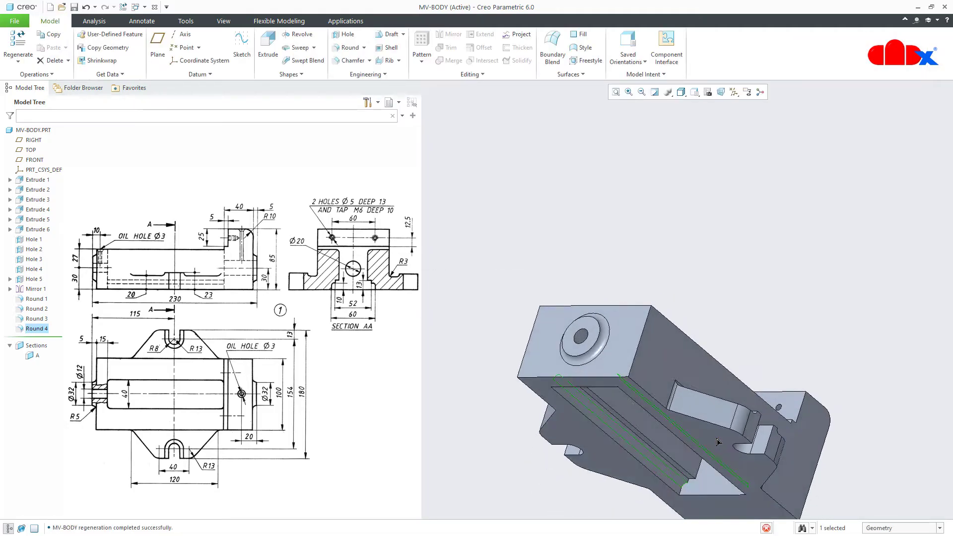
left_click(842, 459)
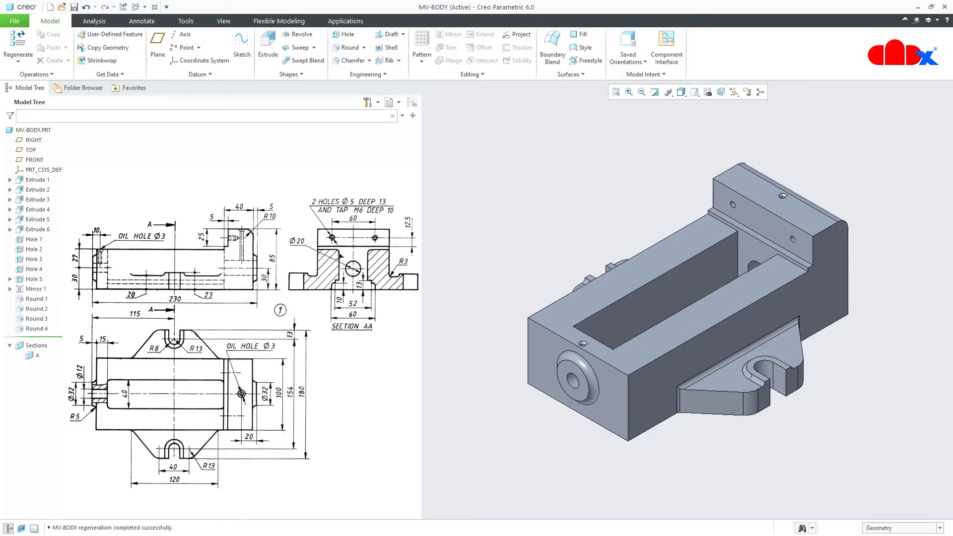
Add Round 5 with radius 1 on both long top edges of the slot
left_click(344, 49)
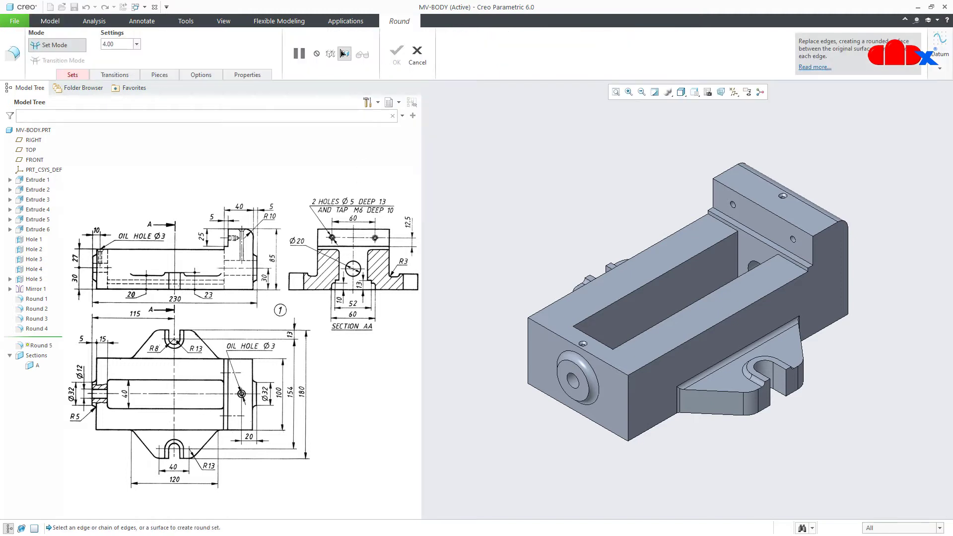
left_click(645, 283)
left_click(679, 313, "ctrl")
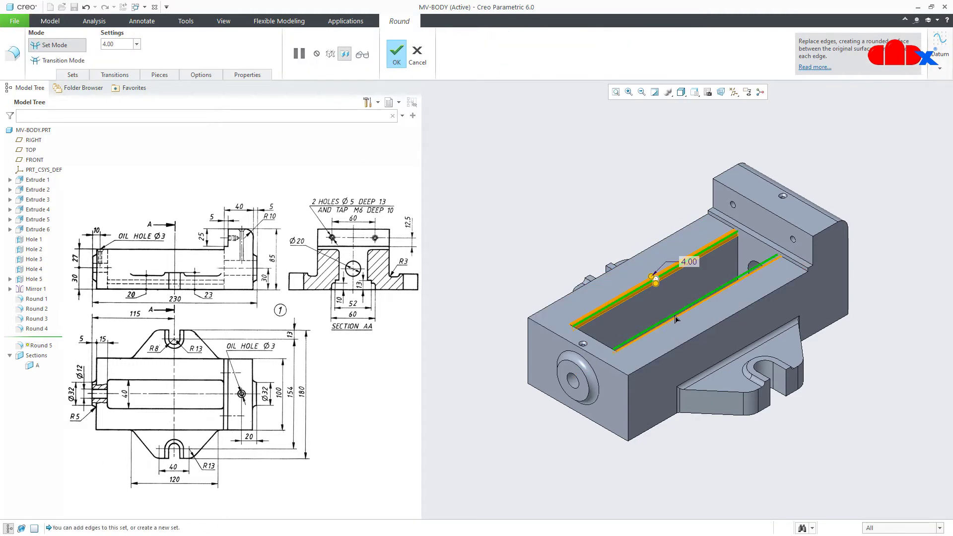
double_click(684, 262)
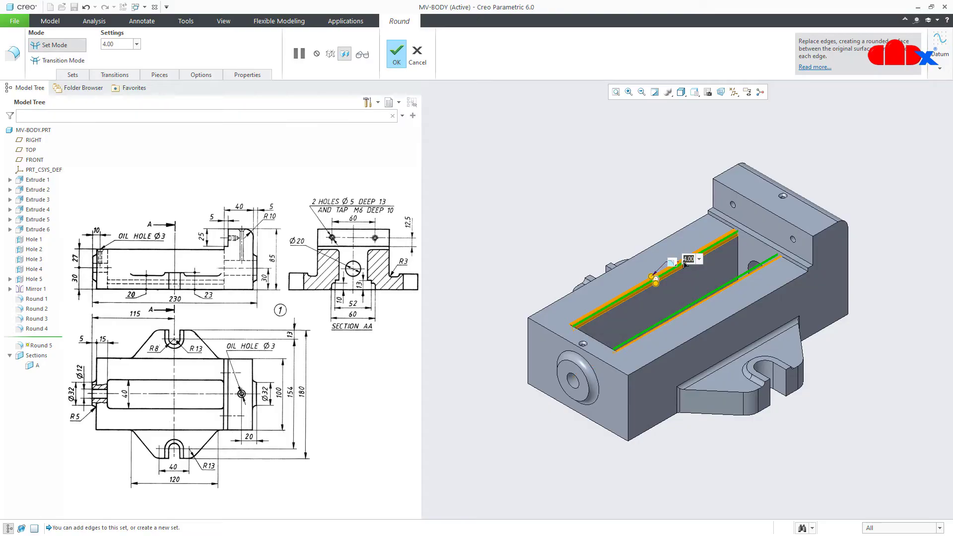
type("1")
key("Return")
middle_click(836, 380)
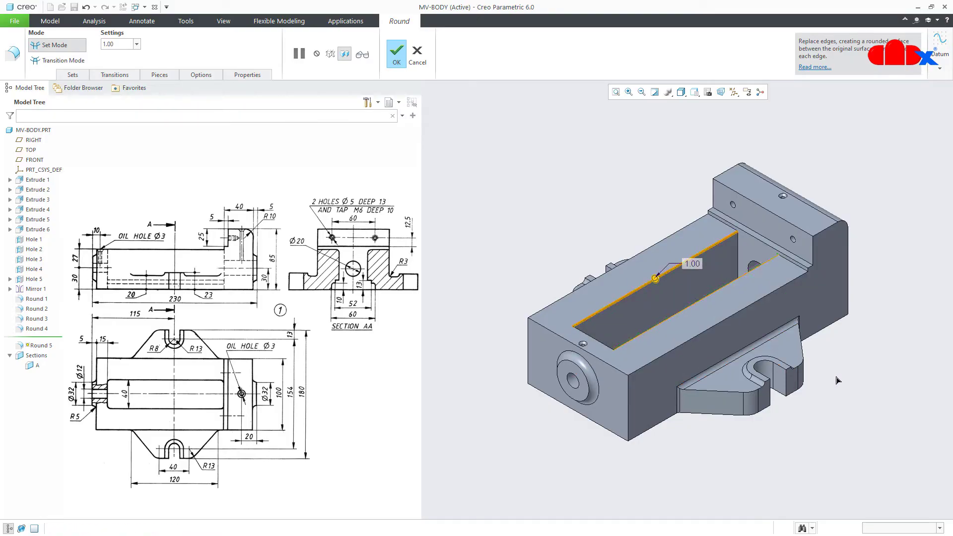
left_click(836, 380)
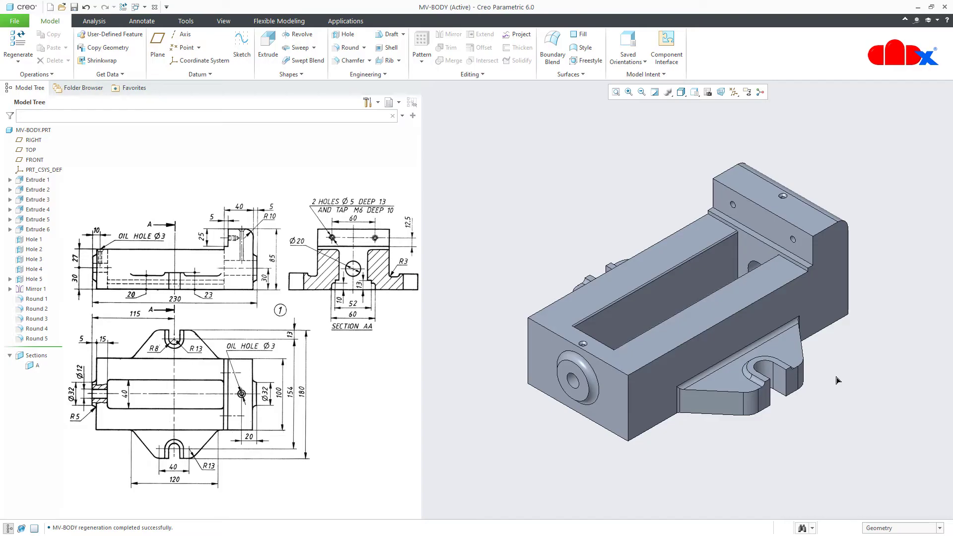
Close MV-BODY and erase it from session with Erase Not Displayed
left_click(155, 7)
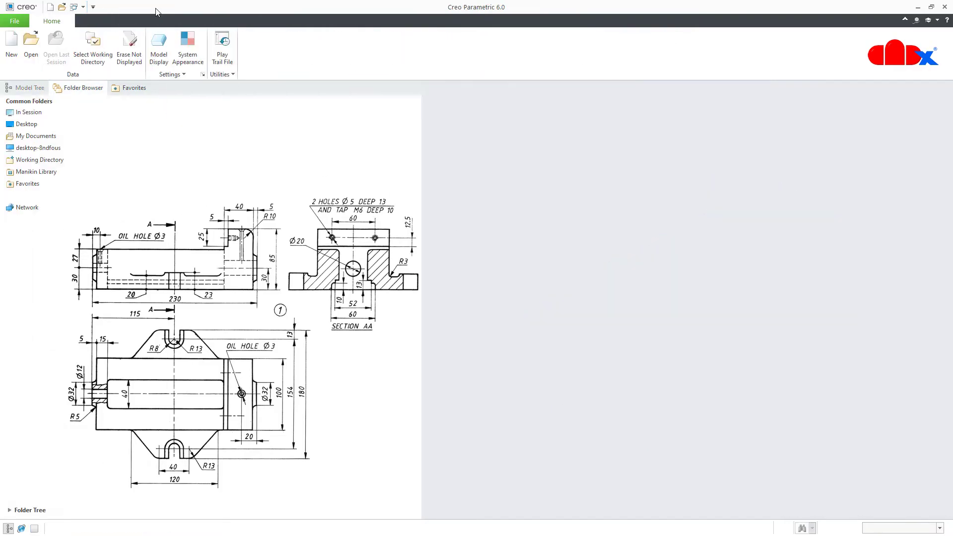
left_click(129, 47)
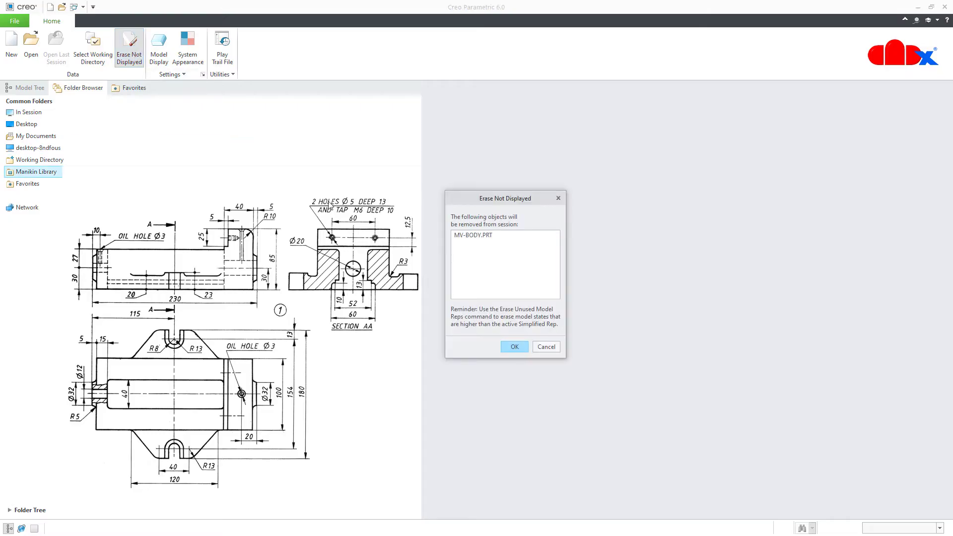
left_click(508, 347)
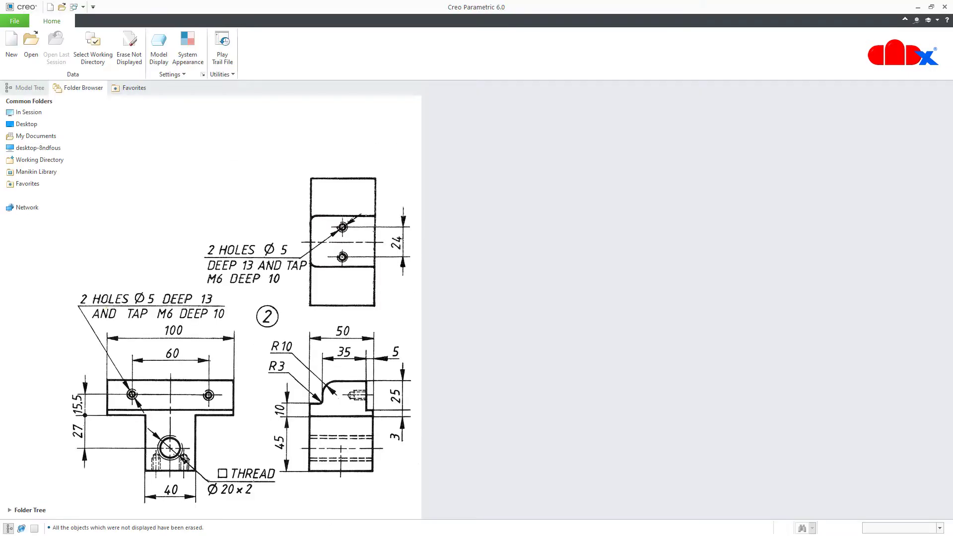
Create the solid part movable-jaw from the mmns_part_solid template instead of the default
left_click(11, 47)
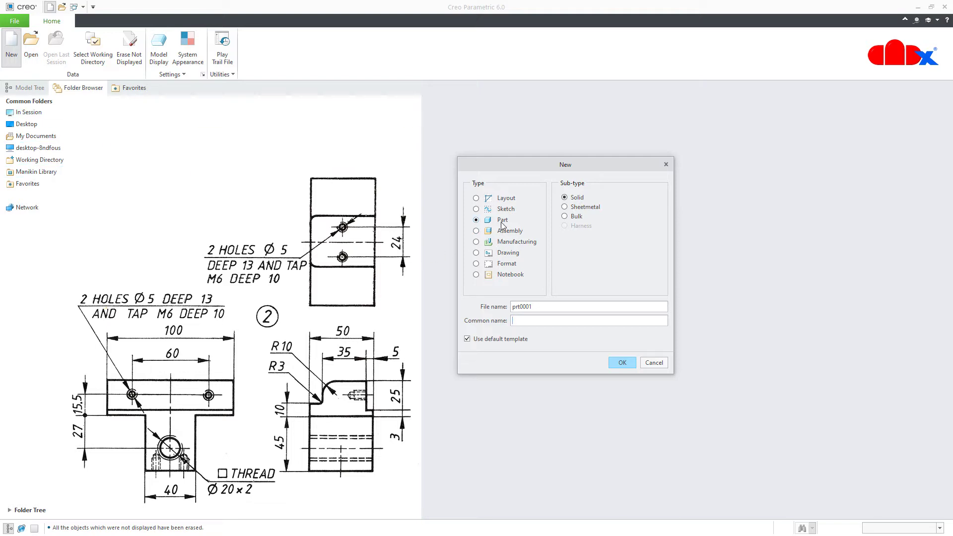
double_click(556, 305)
type("movable-jaw")
left_click(616, 362)
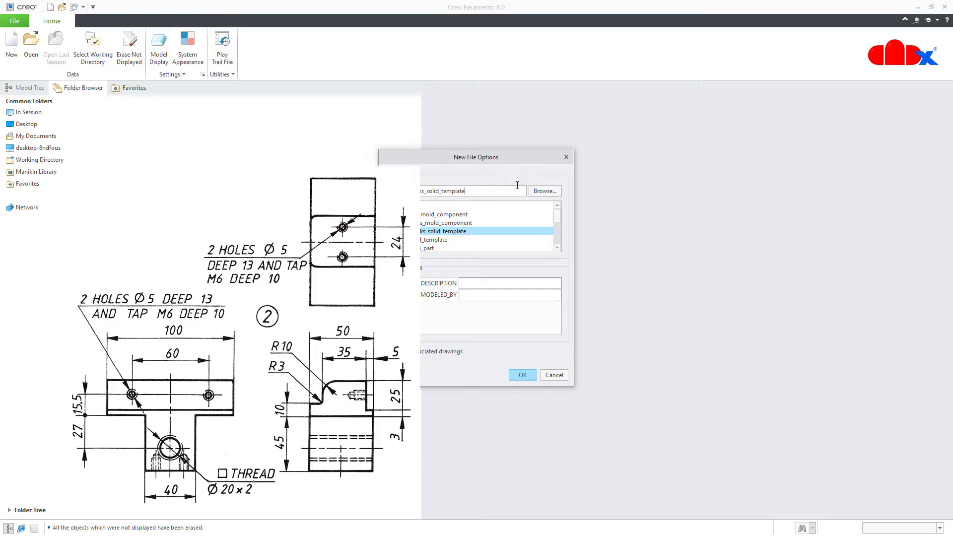
left_click_drag(502, 153, 613, 155)
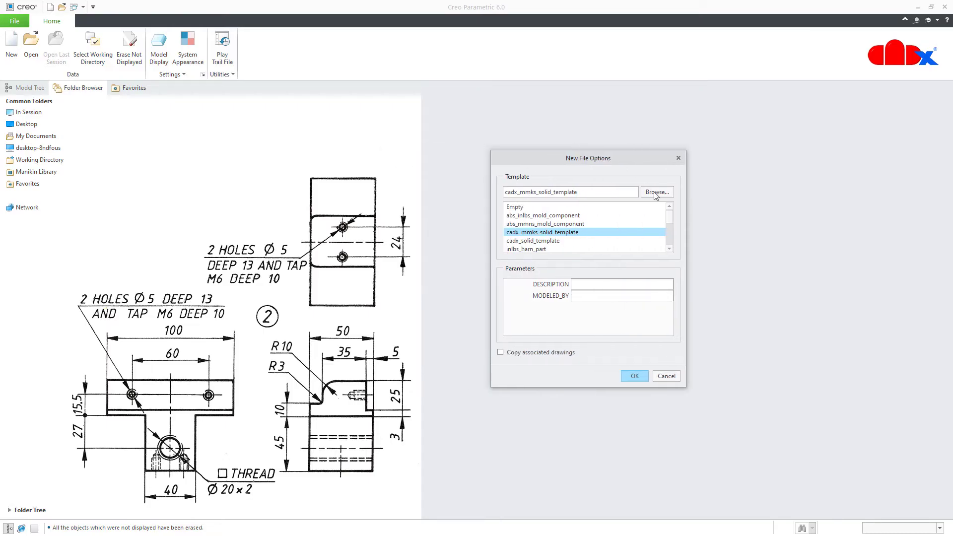
left_click_drag(671, 213, 670, 243)
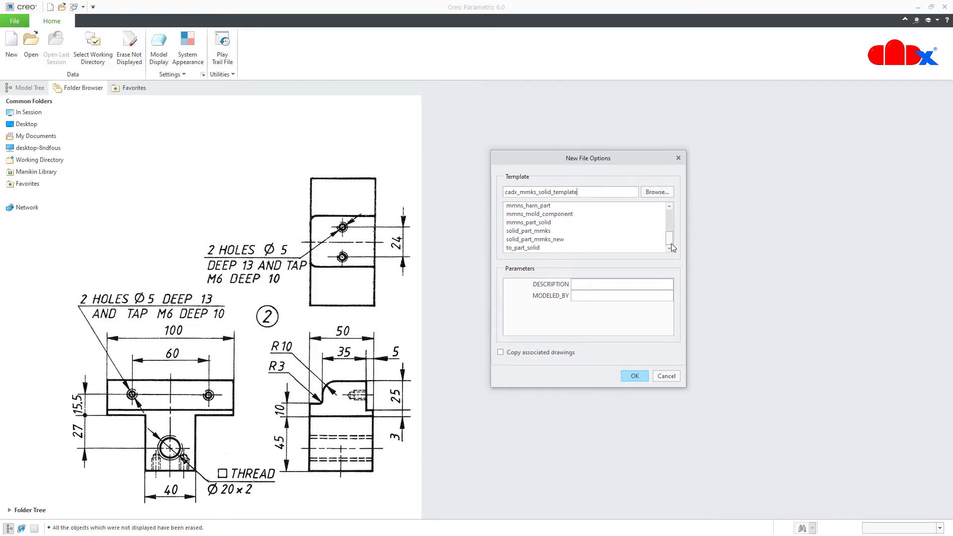
left_click(546, 224)
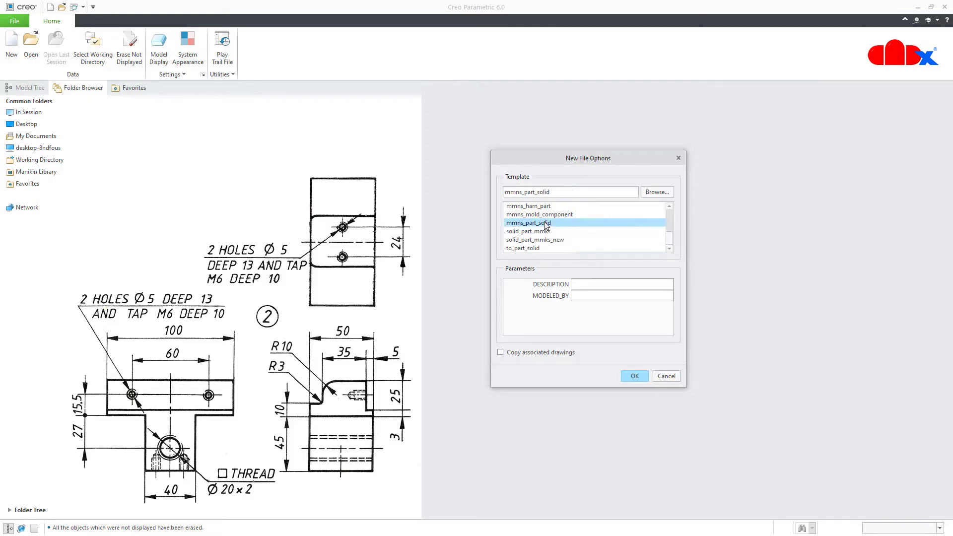
left_click(631, 376)
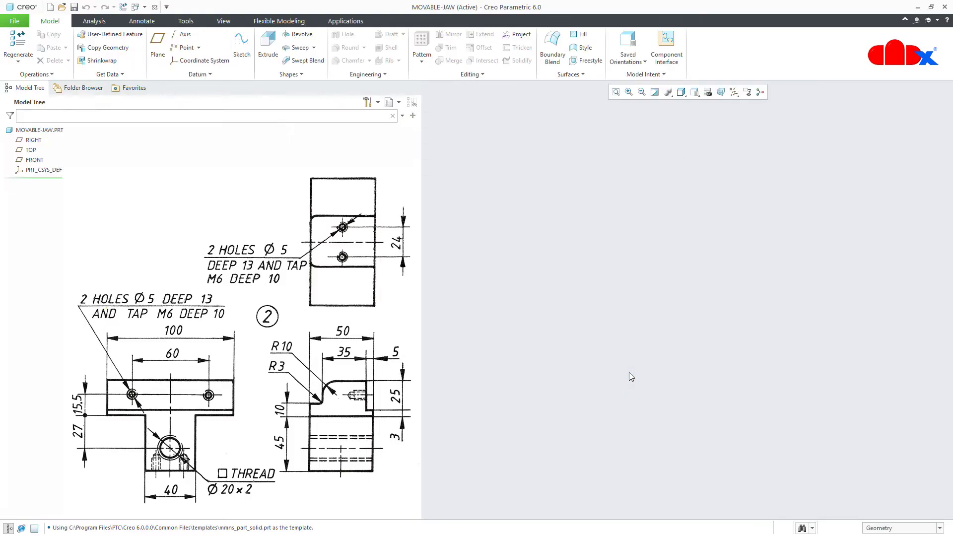
Start an extrusion sketched on the RIGHT datum plane, then hide datum display
left_click(734, 92)
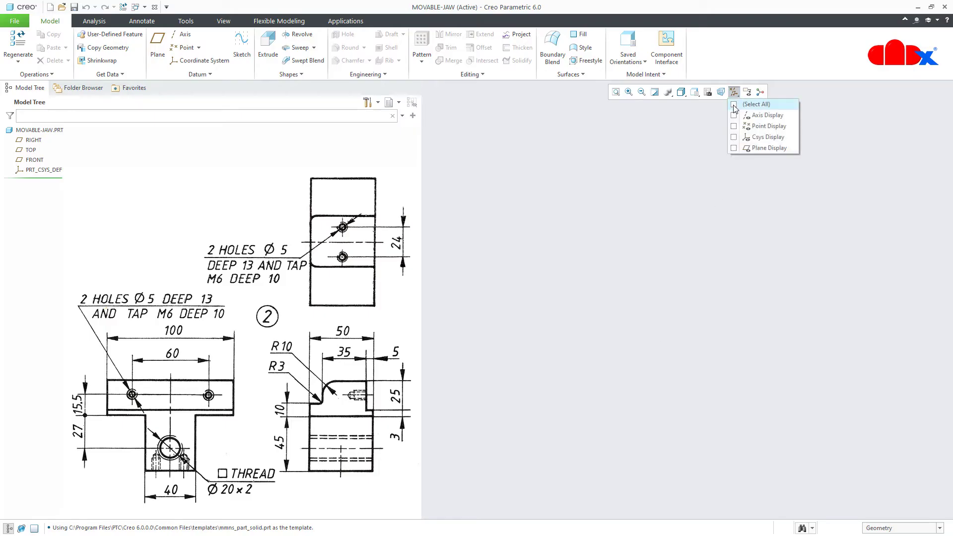
left_click(734, 104)
left_click(722, 425)
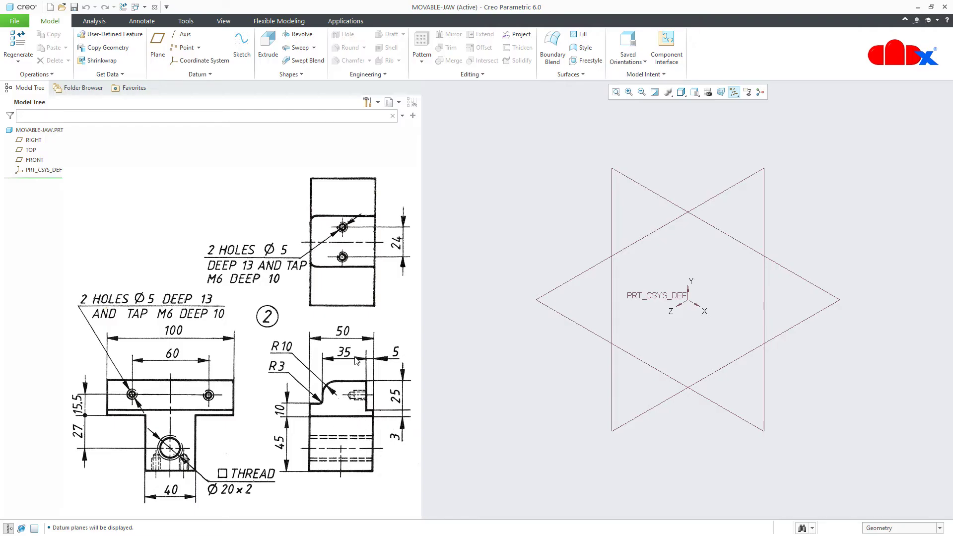
left_click(267, 47)
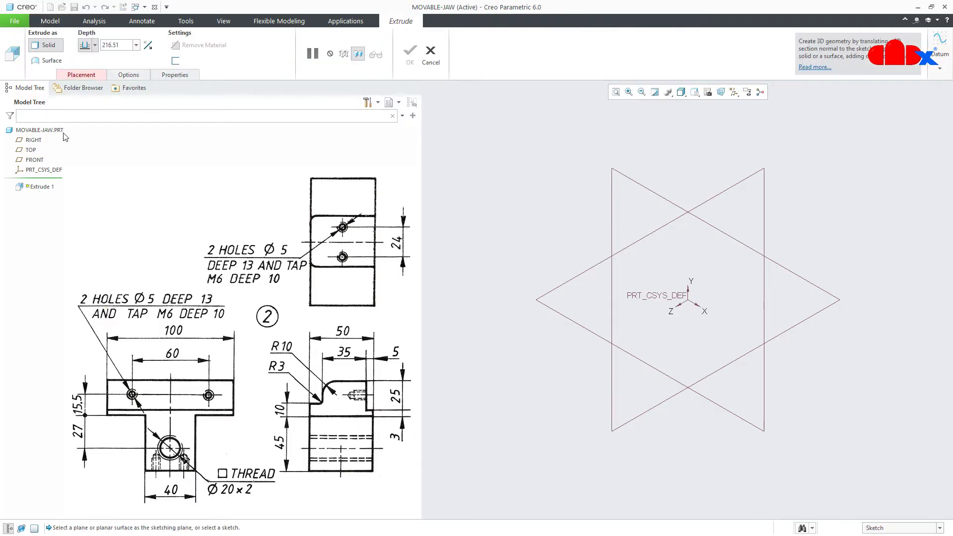
left_click(31, 140)
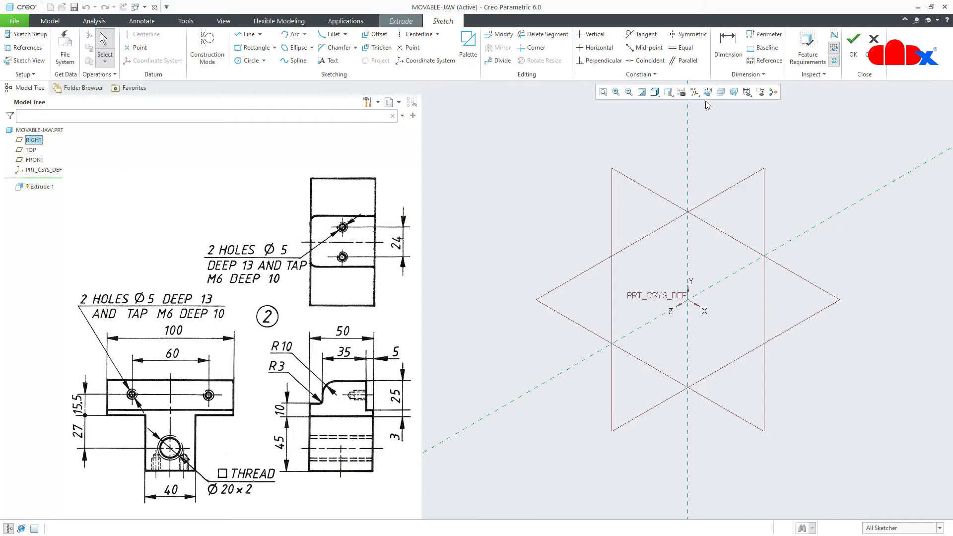
left_click(694, 93)
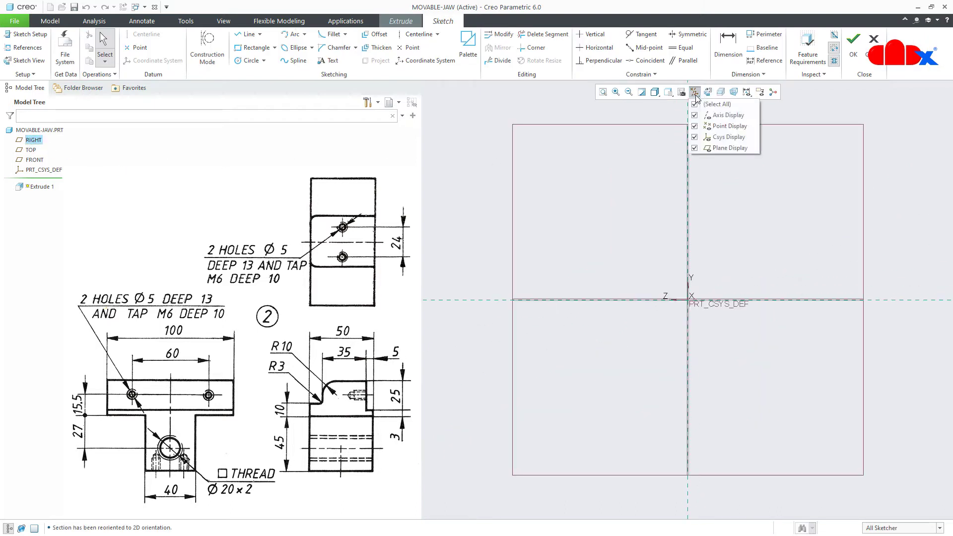
left_click(695, 104)
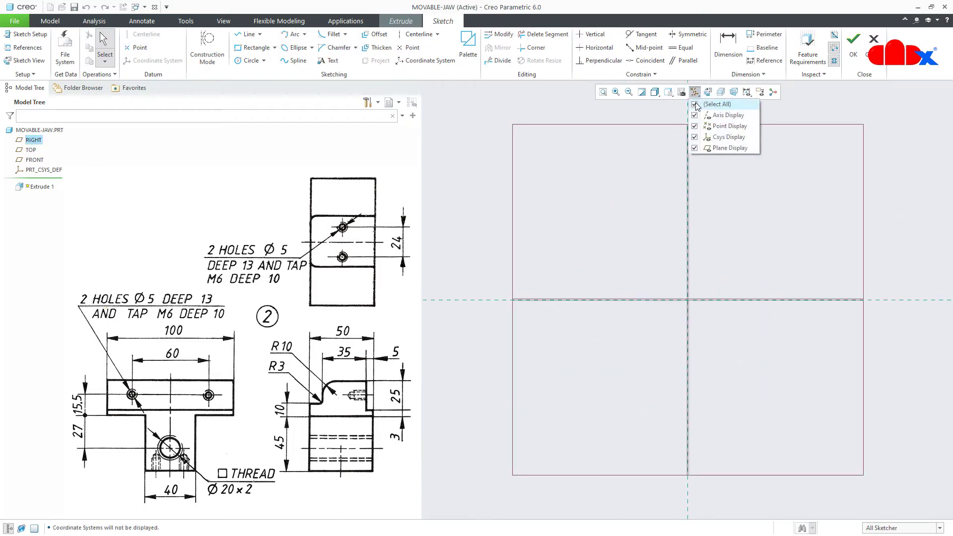
Draw a horizontal base line from the origin leftward and set its length to 50
right_click(708, 329)
left_click(729, 346)
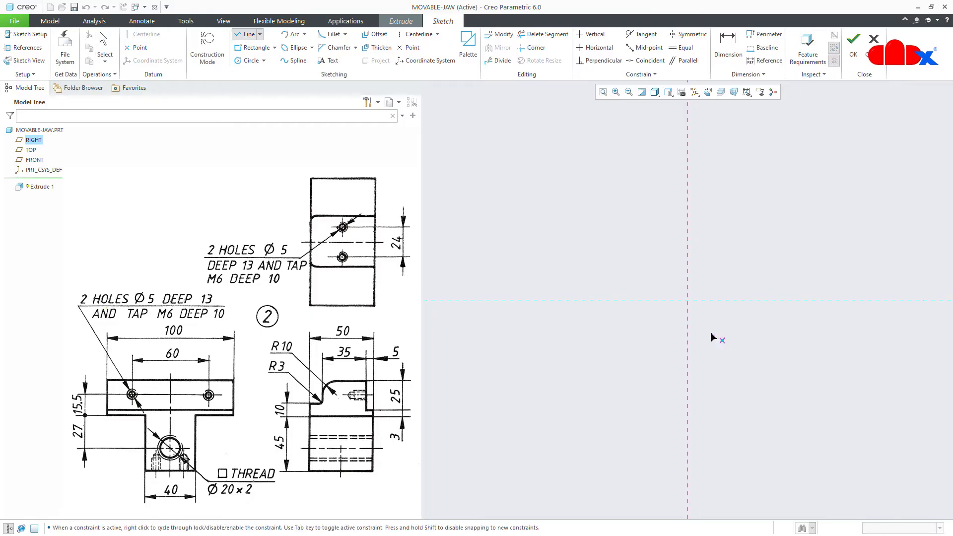
left_click(687, 300)
left_click(613, 300)
middle_click(635, 334)
middle_click(664, 329)
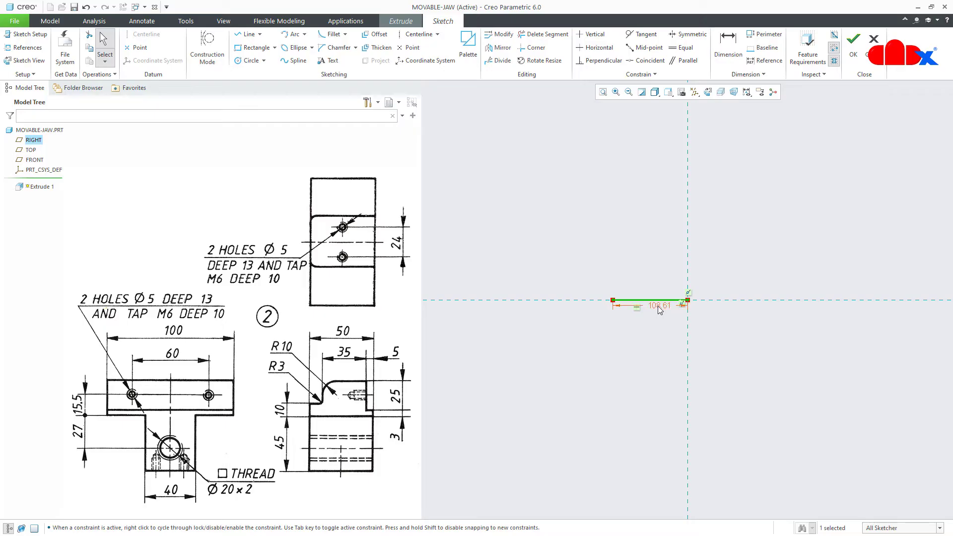
double_click(658, 306)
type("5")
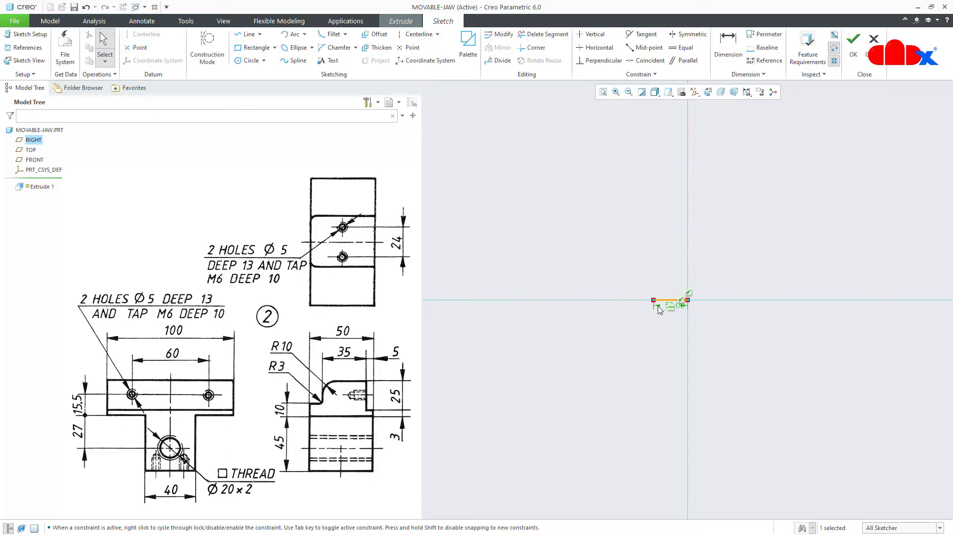
key("Return")
Draw the stepped line chain: short right edge, inward step, tall edge, top, left edge and step
scroll(682, 267, "down", 2)
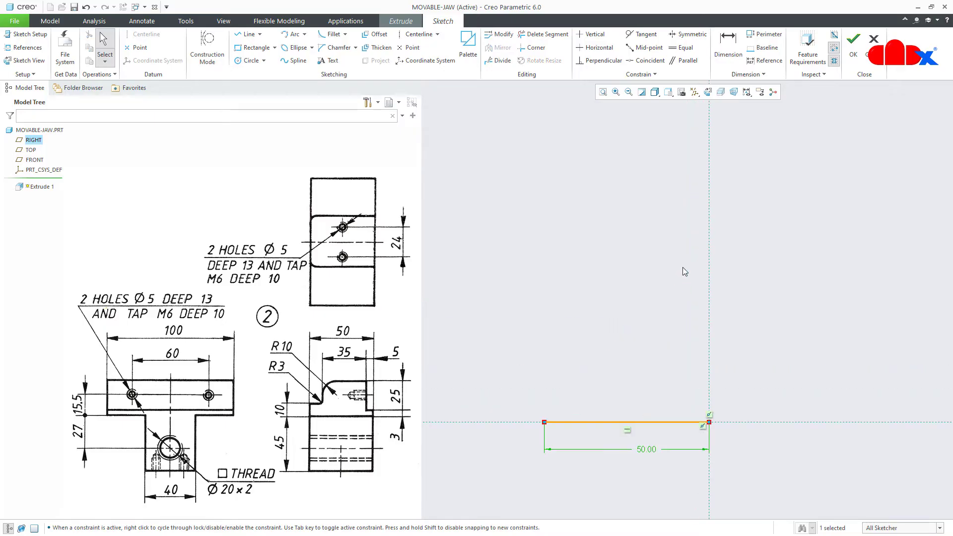
right_click(683, 267)
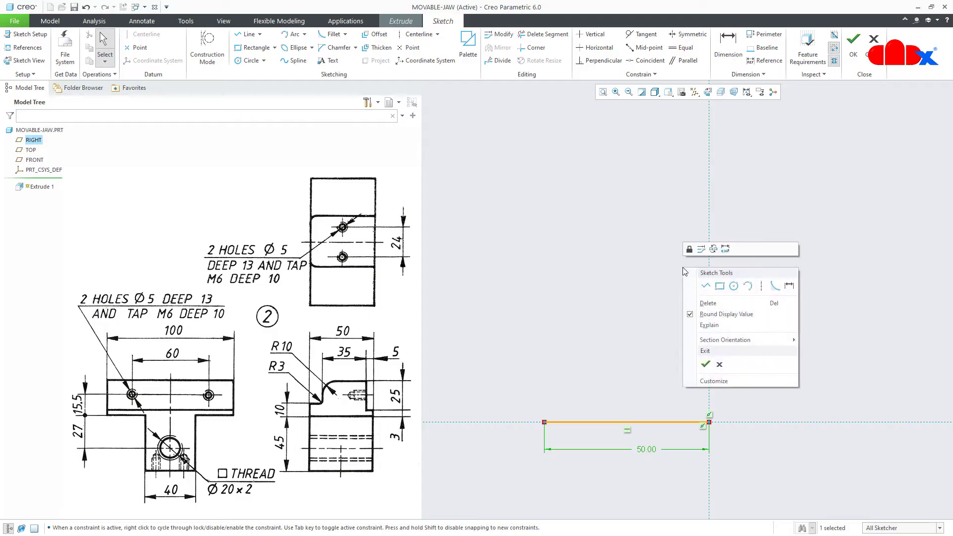
left_click(704, 286)
left_click(709, 422)
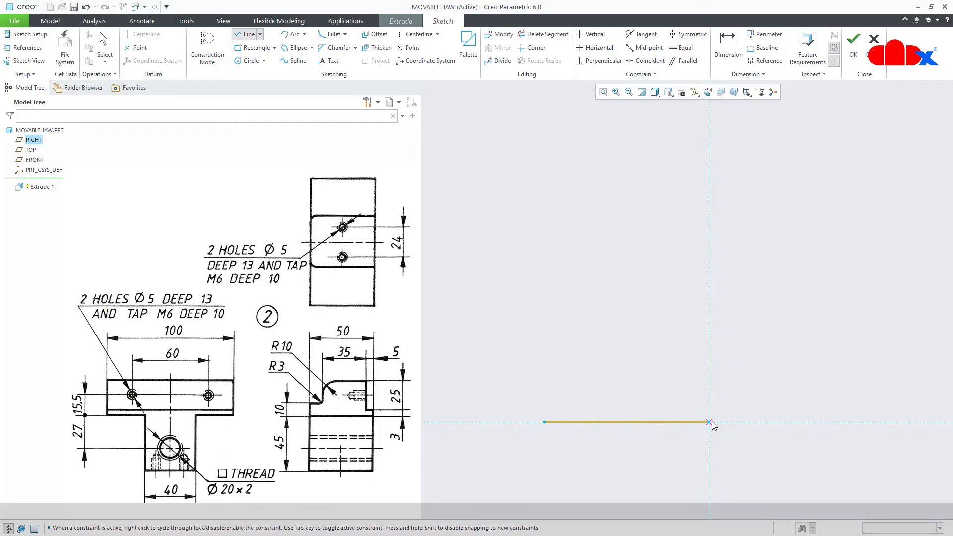
left_click(709, 388)
left_click(679, 388)
left_click(679, 324)
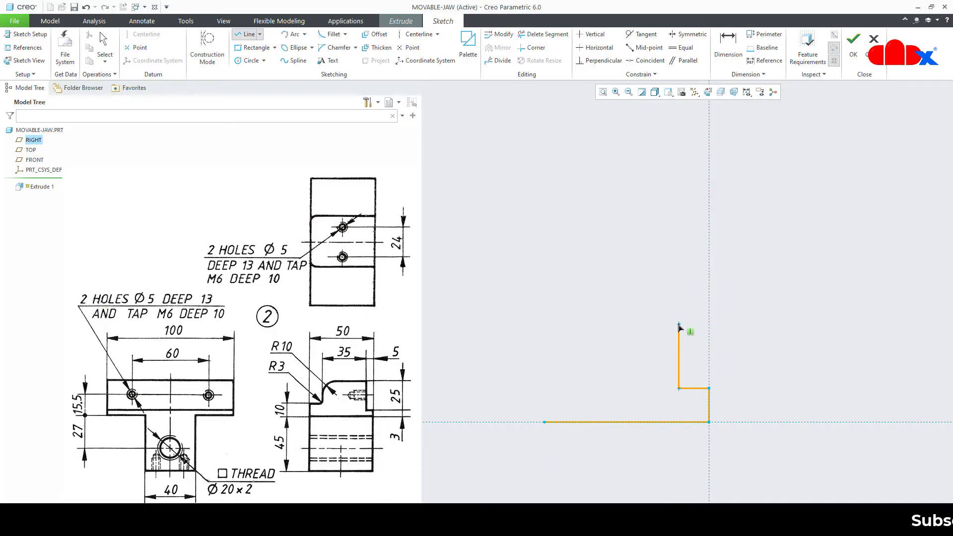
left_click(566, 324)
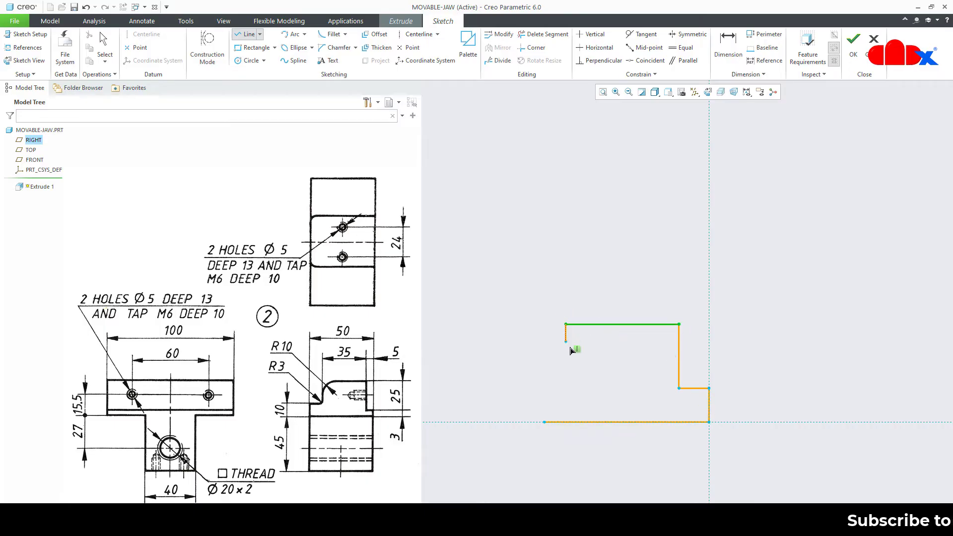
left_click(565, 372)
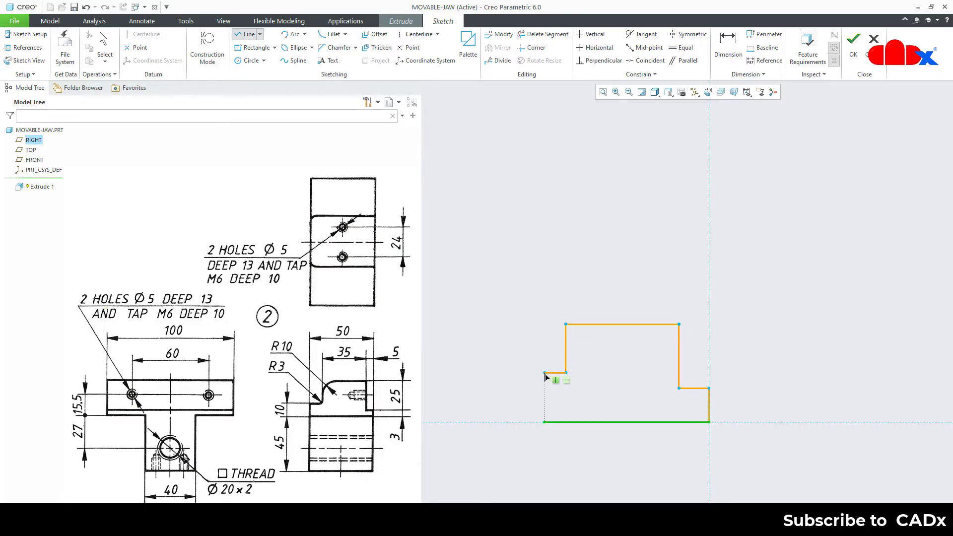
left_click(544, 372)
middle_click(593, 380)
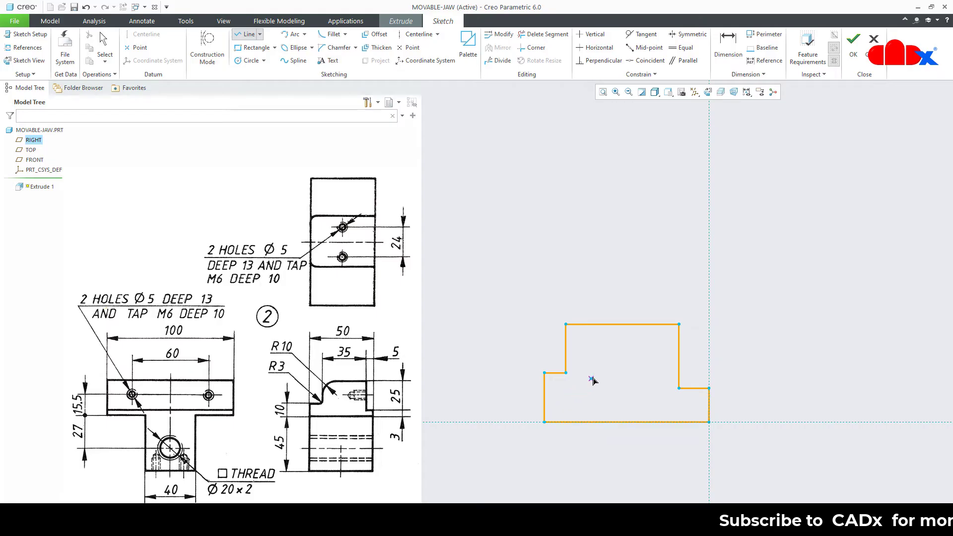
middle_click(595, 380)
Round the profile's top-left corner and the left step's inner corner with sketch fillets
right_click(596, 381)
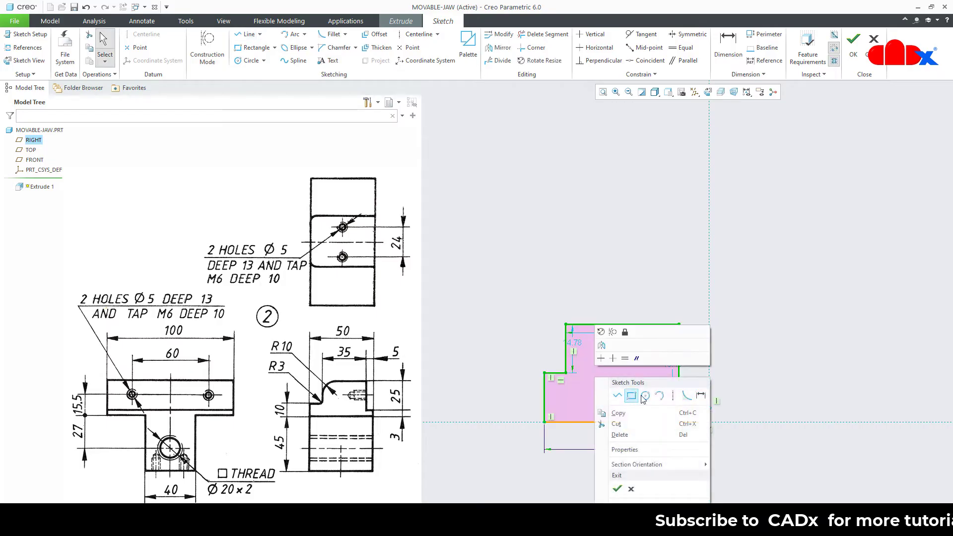
left_click(677, 394)
left_click(566, 347)
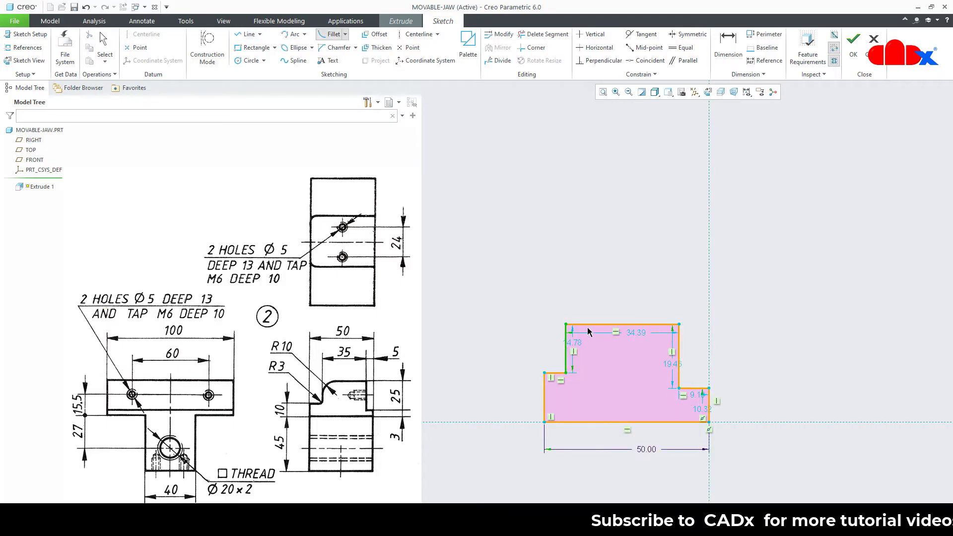
left_click(588, 324)
left_click(566, 361)
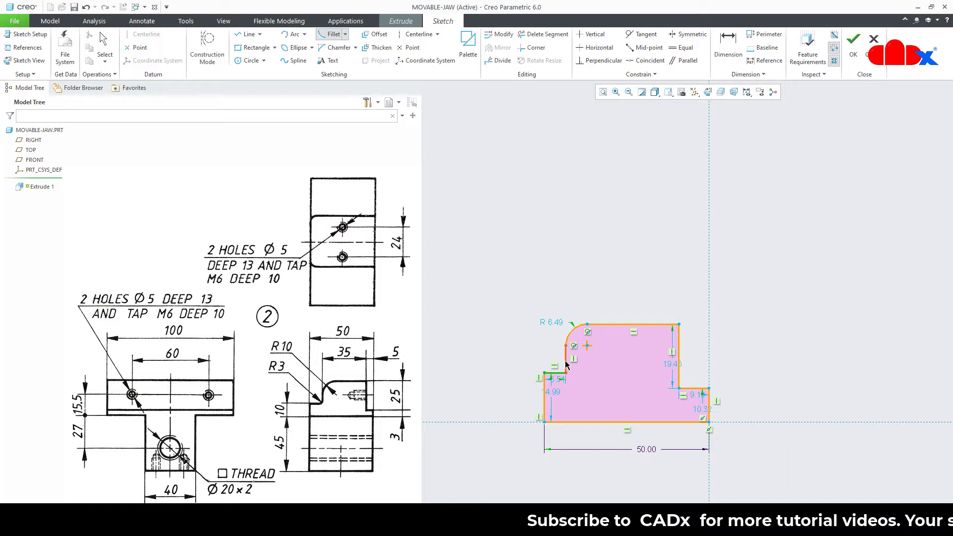
left_click(555, 372)
middle_click(606, 379)
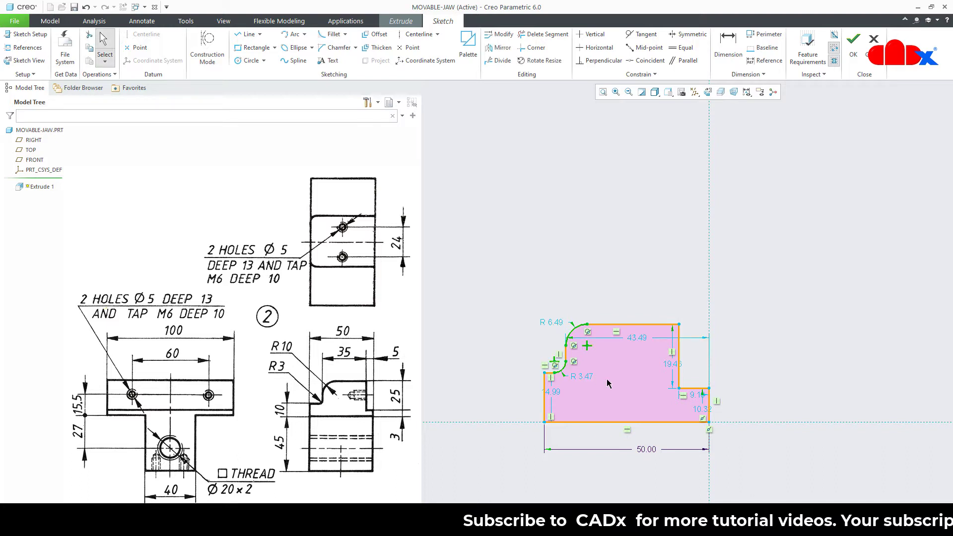
Set left step height 10, right step height 3, right step width 5 and profile height 25
left_click(555, 393)
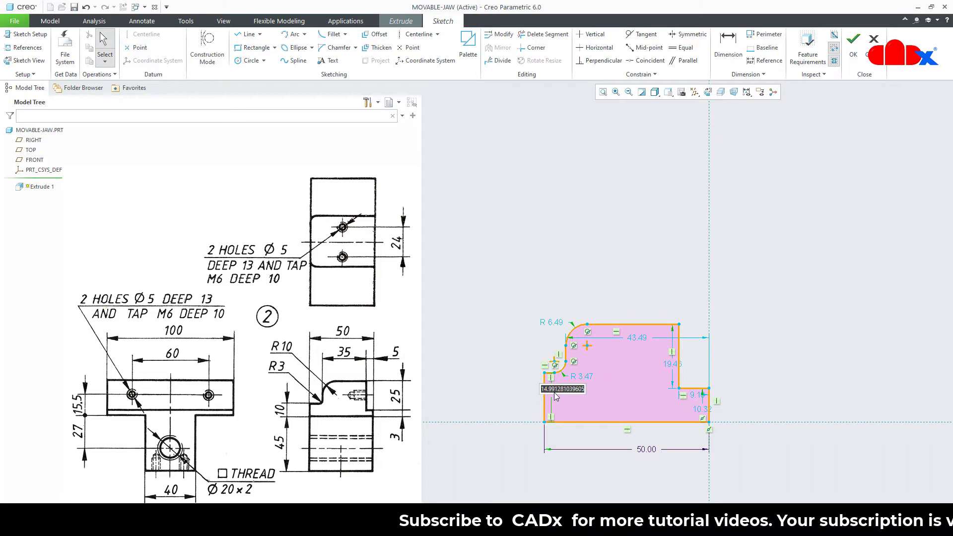
type("10")
key("Return")
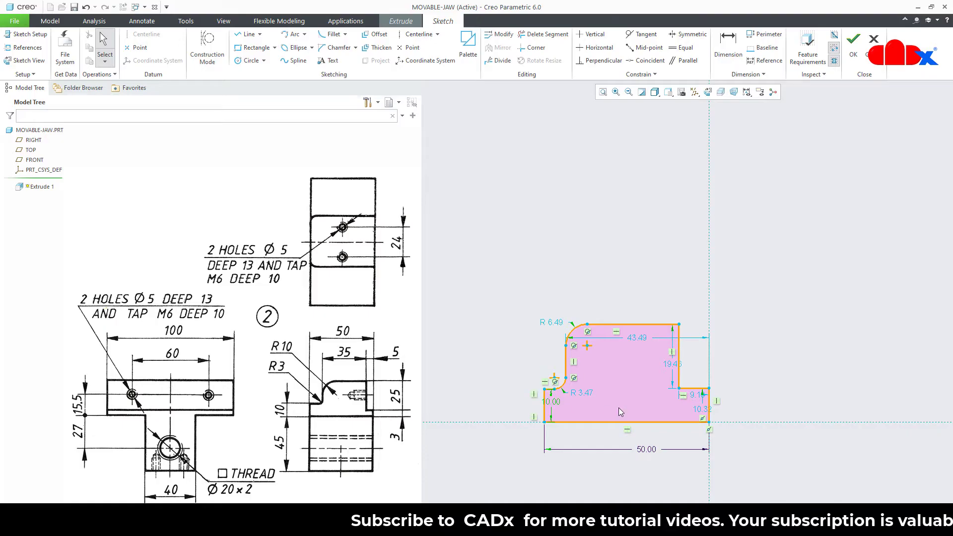
double_click(702, 411)
type("3")
key("Return")
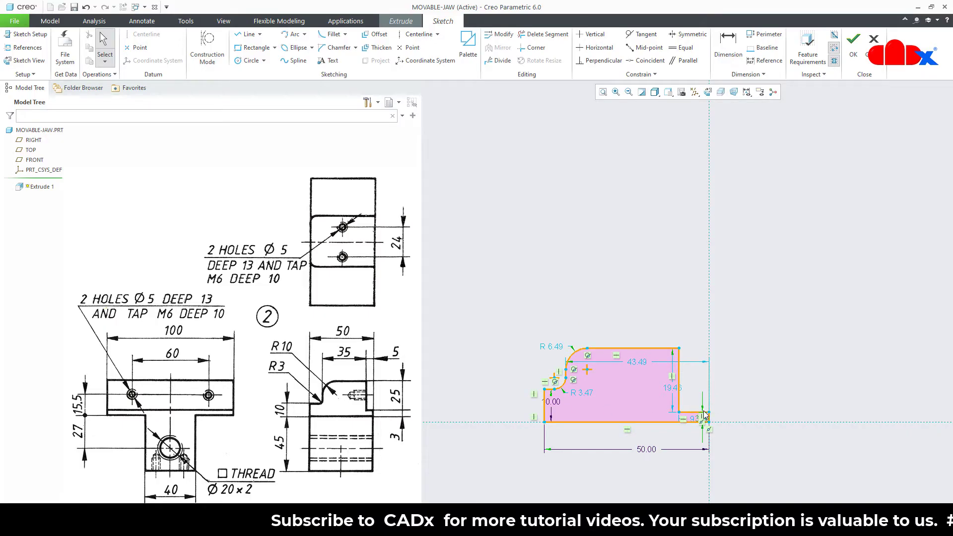
double_click(695, 420)
type("5")
key("Return")
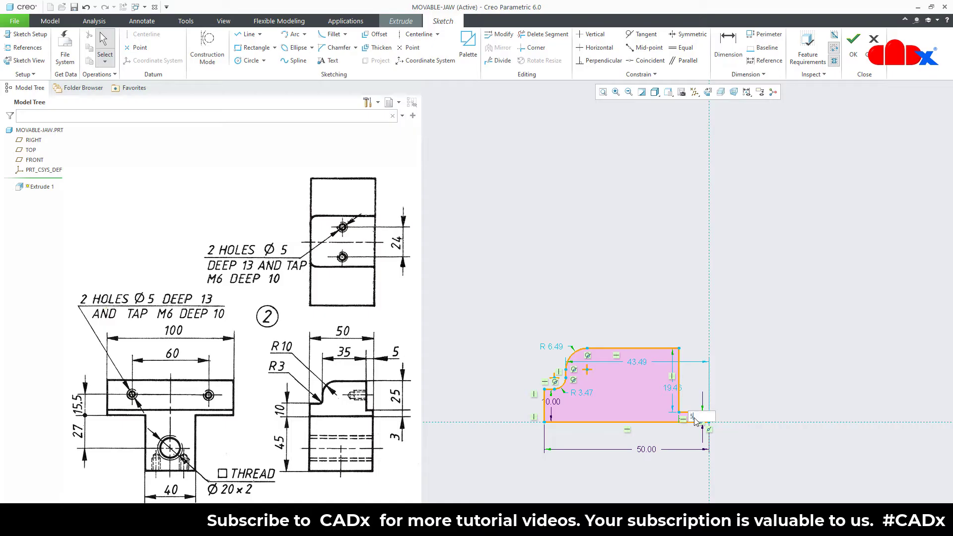
double_click(686, 388)
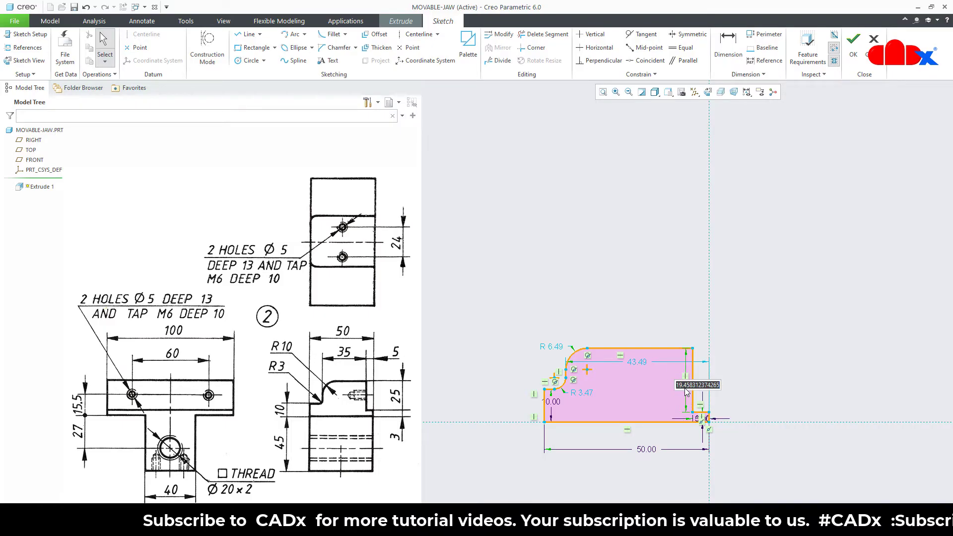
type("25")
key("Return")
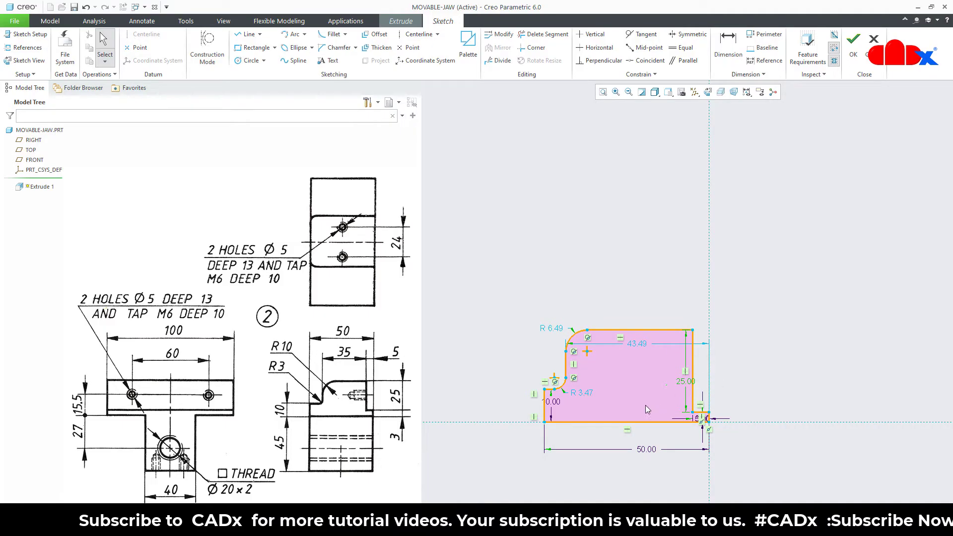
Set the fillet radii to R3 for the small fillet and R10 for the large one
double_click(586, 391)
key("Return")
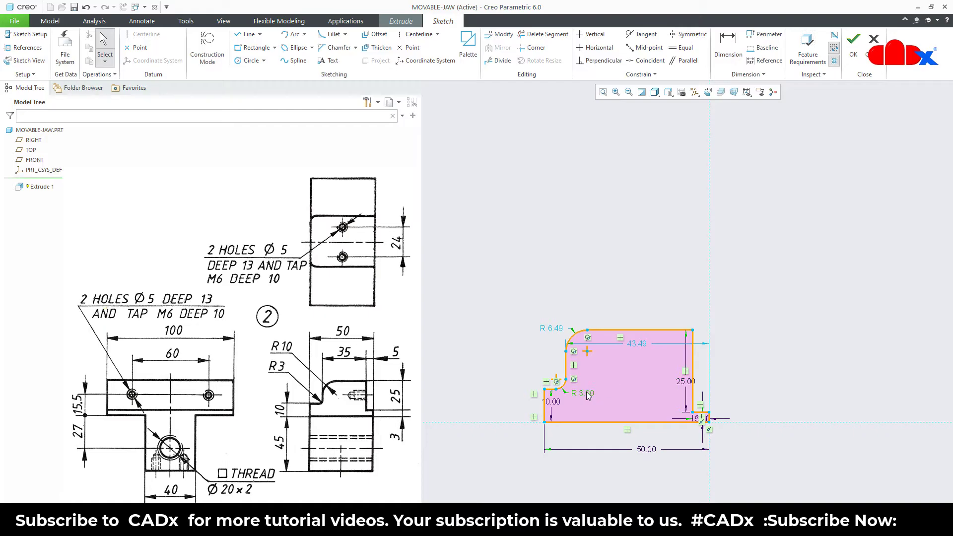
double_click(557, 330)
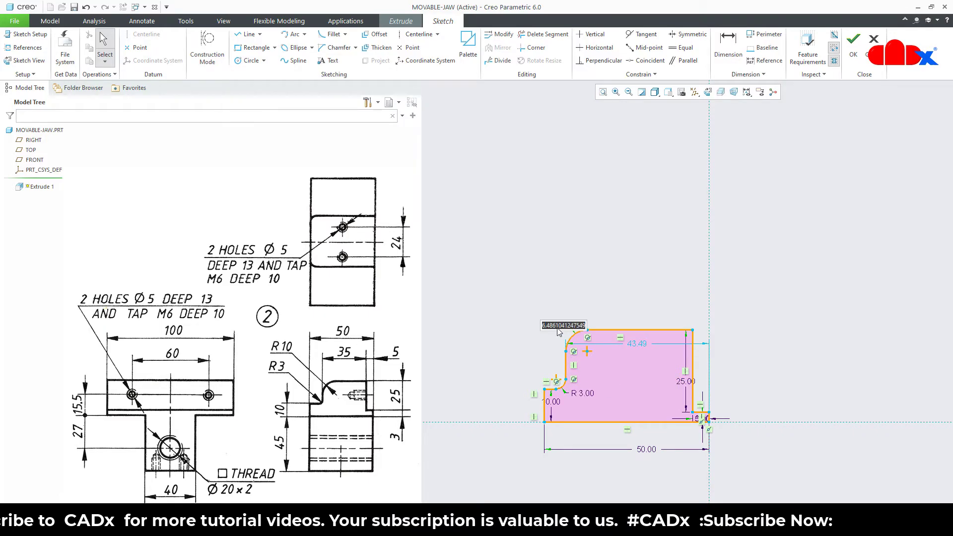
type("10")
key("Return")
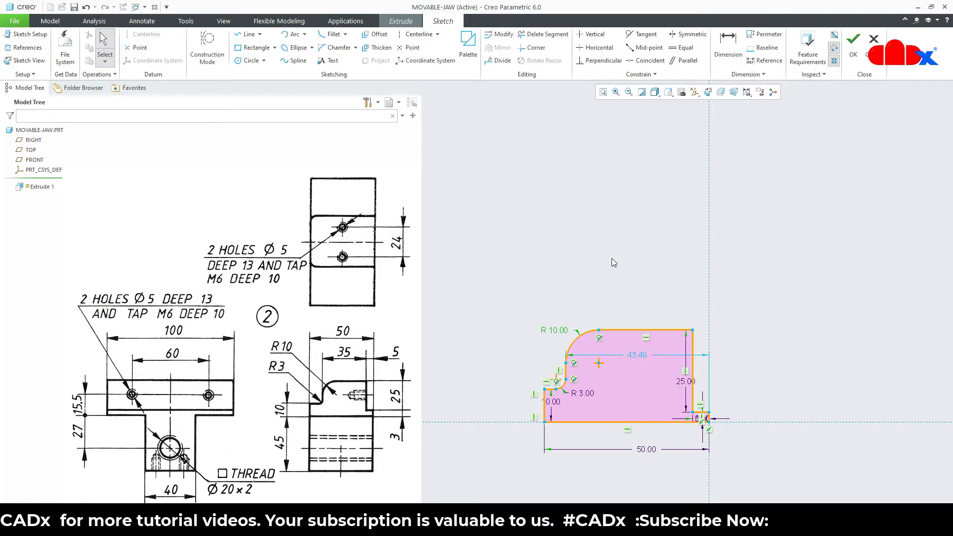
Add a 35 top-width dimension between the vertical edges and finish the sketch
right_click(612, 259)
left_click(718, 273)
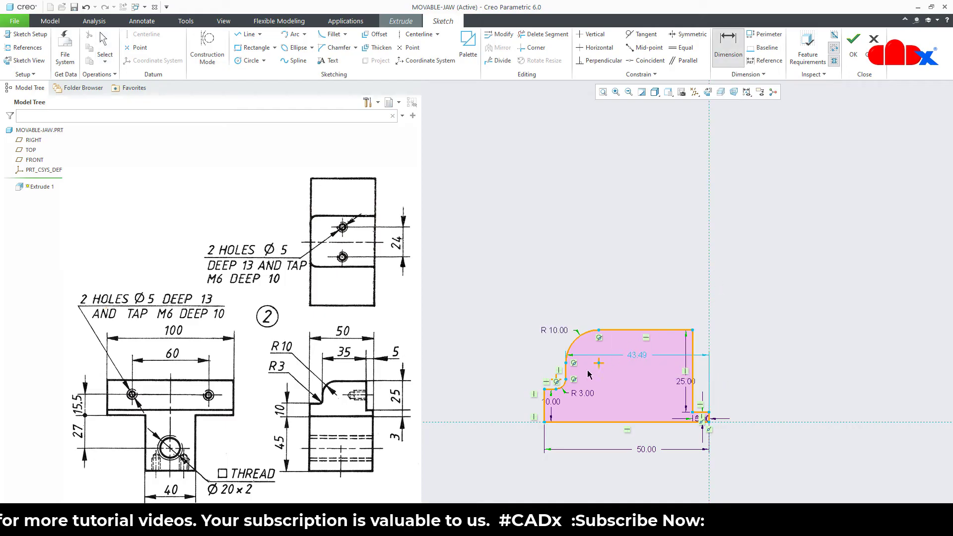
left_click(568, 374)
left_click(693, 370)
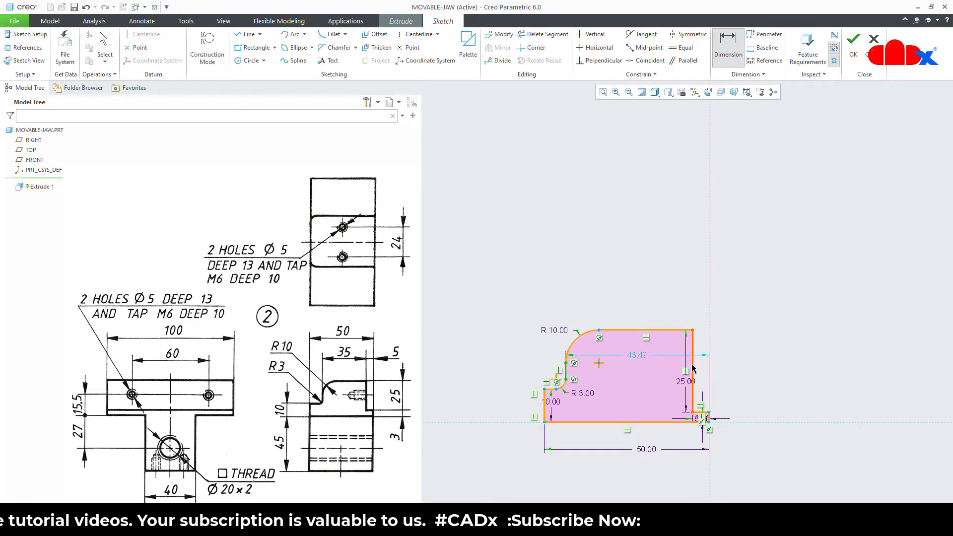
middle_click(635, 292)
type("35")
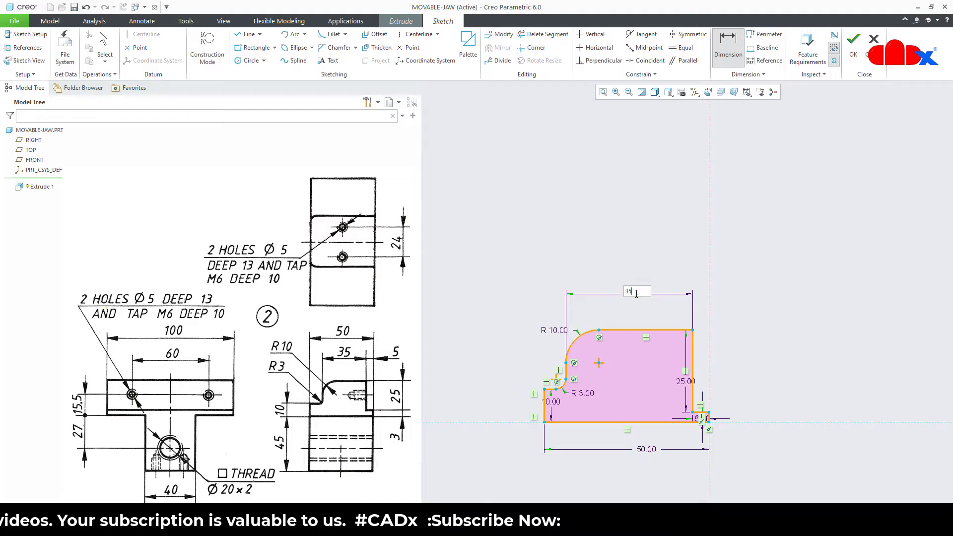
key("Return")
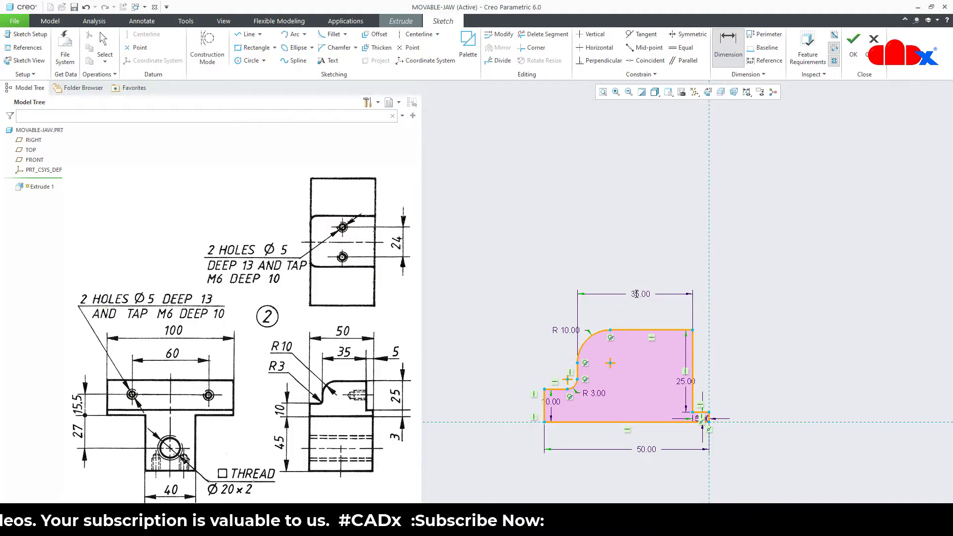
middle_click(746, 339)
right_click(744, 334)
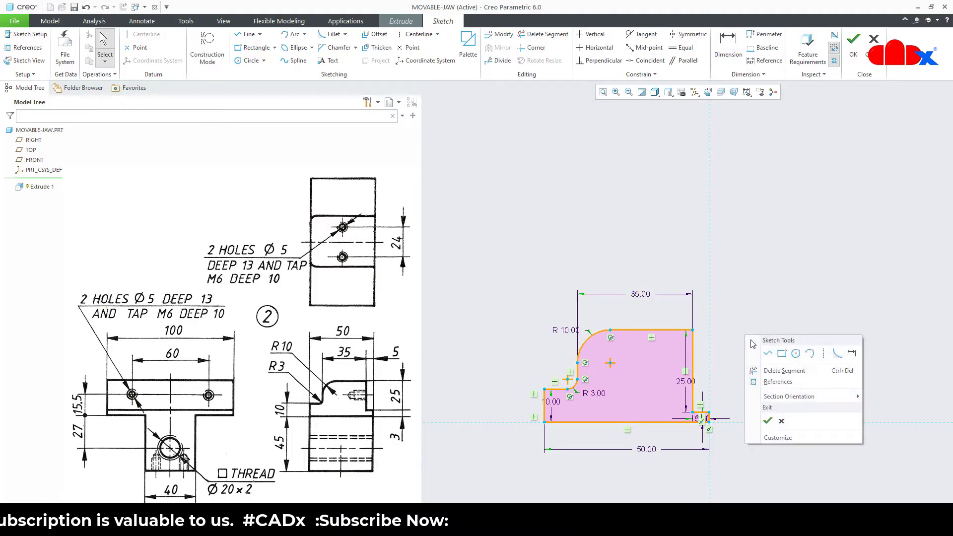
left_click(770, 422)
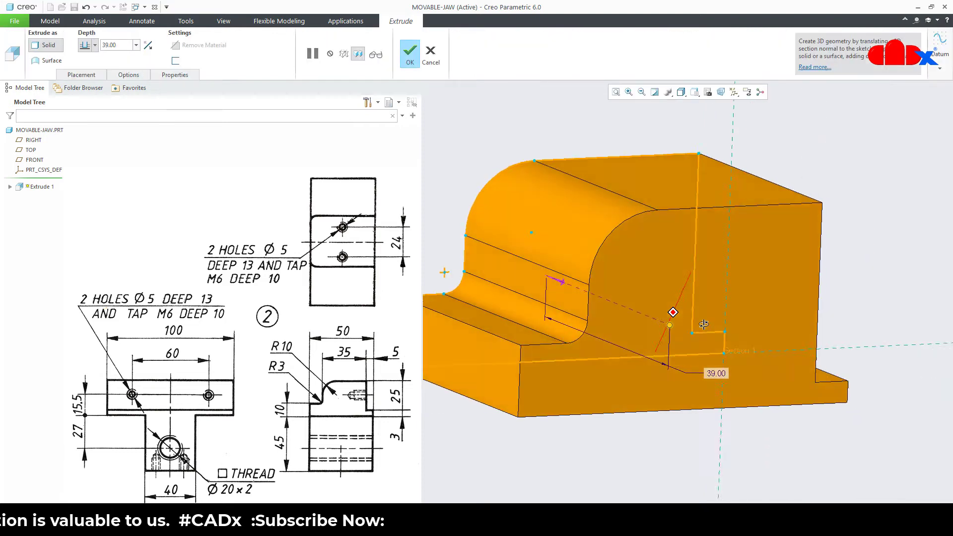
Give Extrude 1 a 100 mm depth, accept it as a solid, and return to default view
double_click(117, 45)
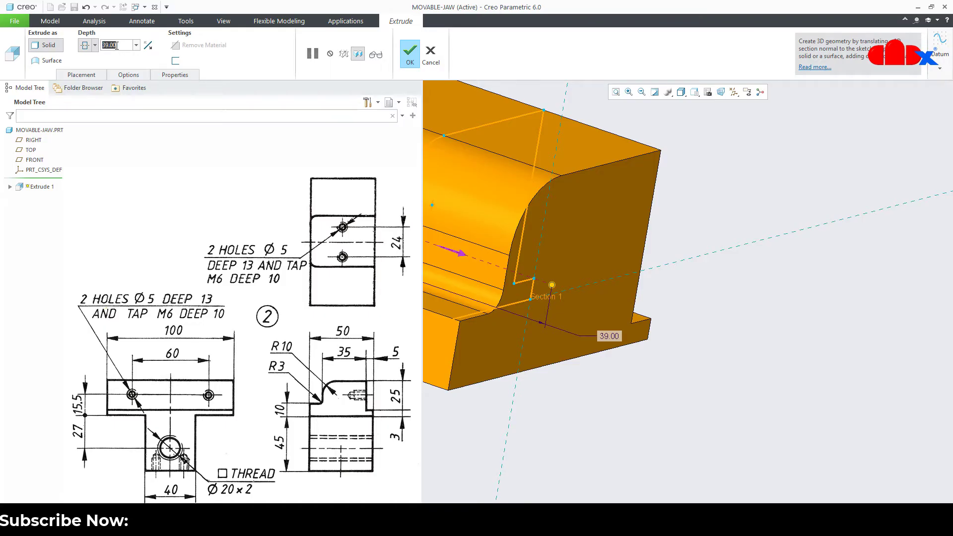
type("100")
key("Return")
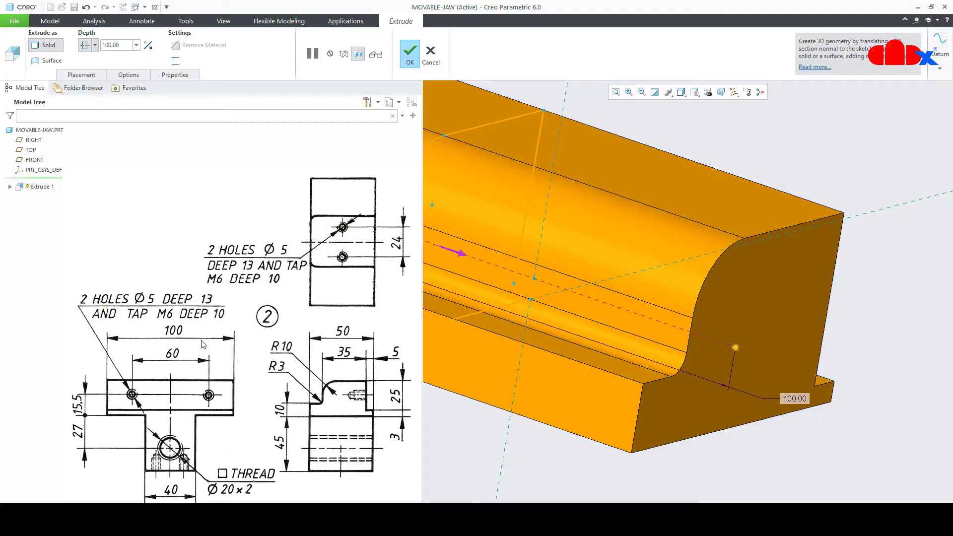
left_click(407, 53)
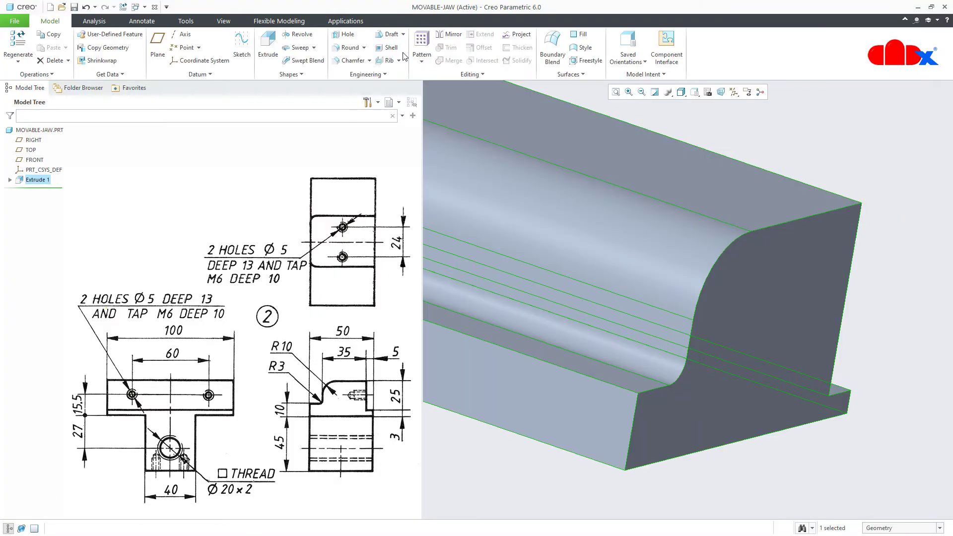
left_click(861, 454)
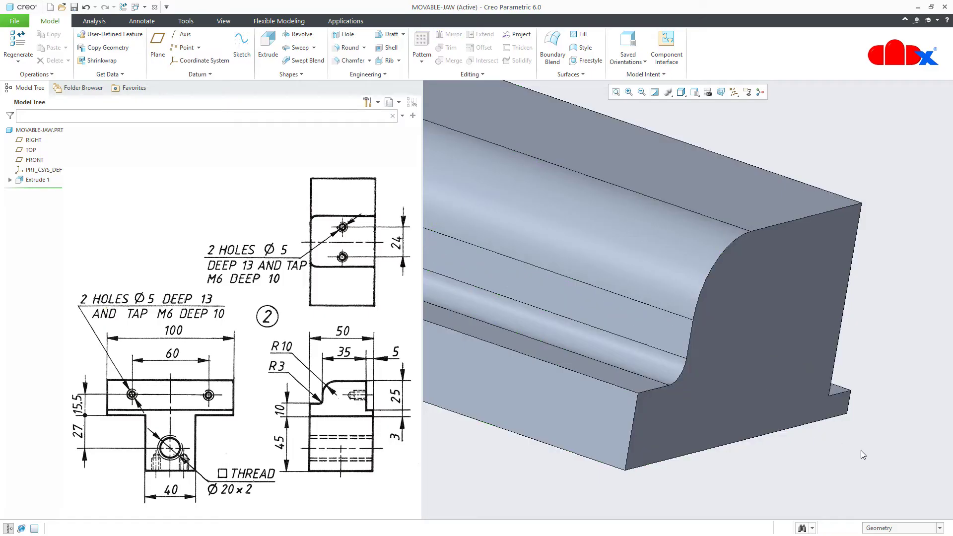
key("ctrl+d")
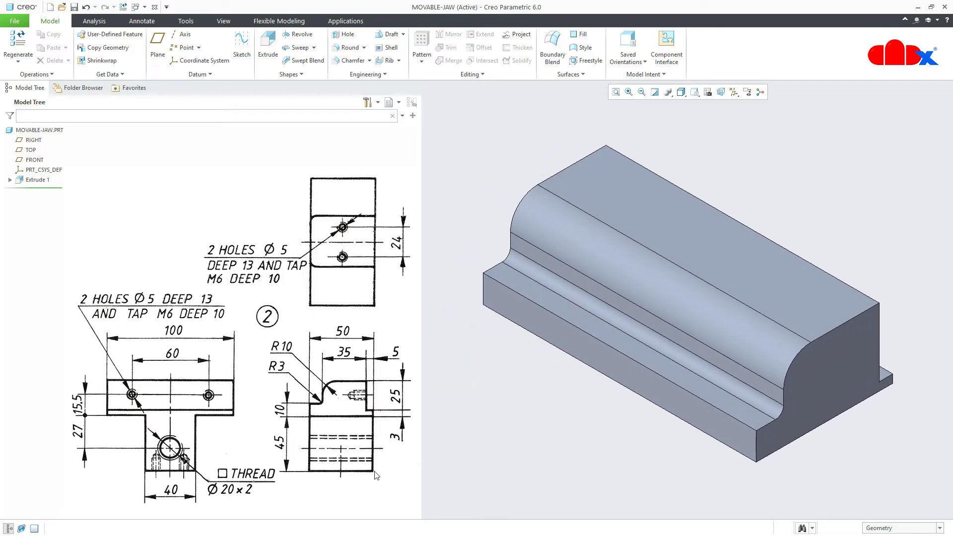
Start a second extrusion on the RIGHT plane, viewed flat, with the jaw edge as a sketch reference
left_click(268, 54)
left_click(35, 140)
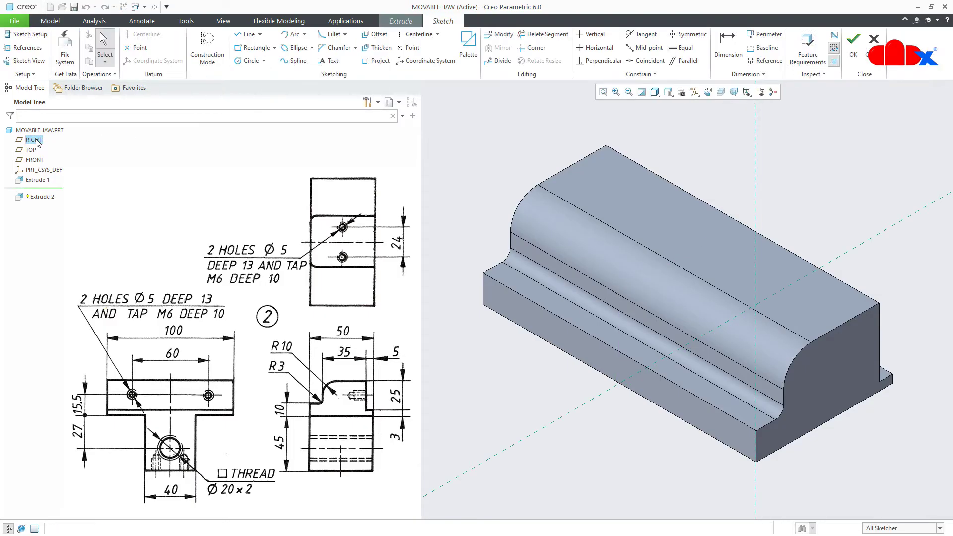
left_click(708, 91)
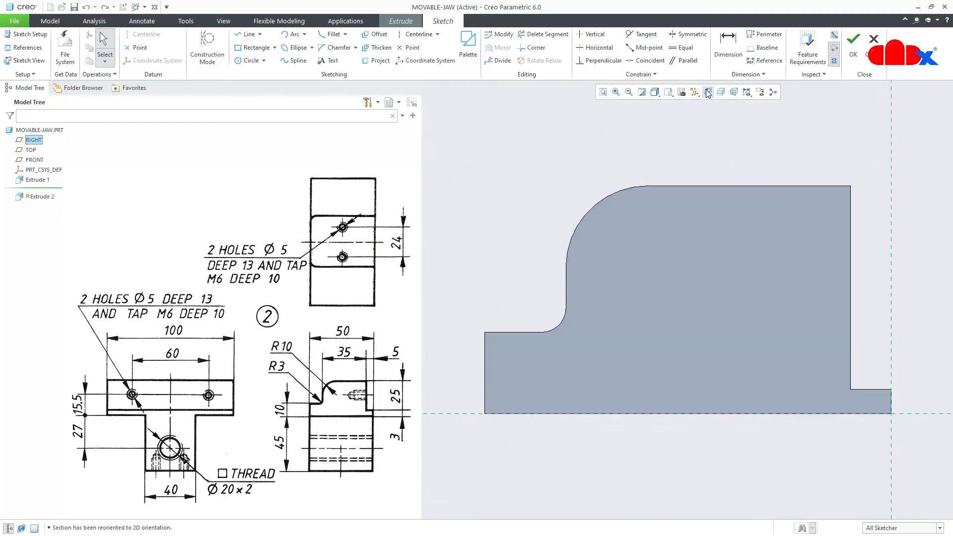
left_click(24, 47)
left_click(485, 386)
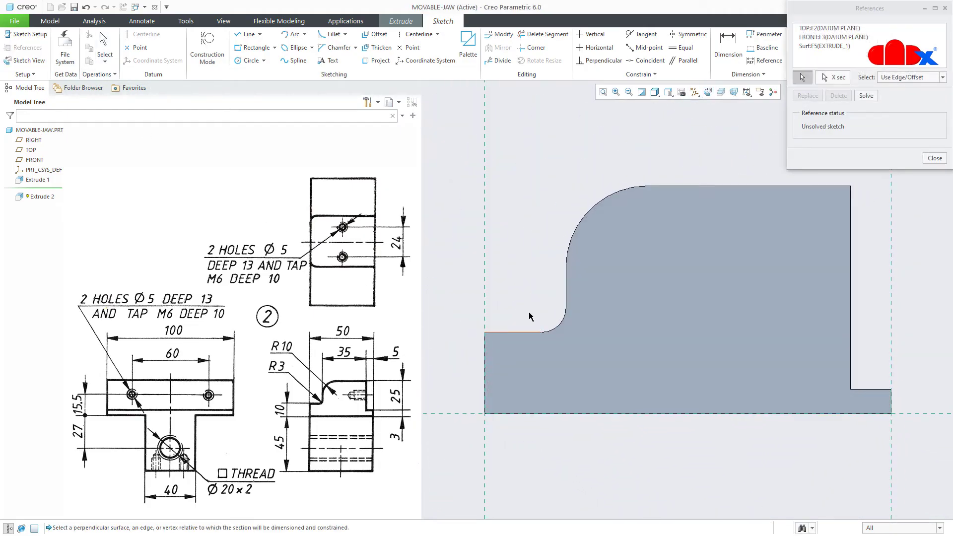
scroll(544, 282, "down", 4)
Sketch a rectangle below the jaw profile, set its height to 45, and finish the sketch
right_click(556, 374)
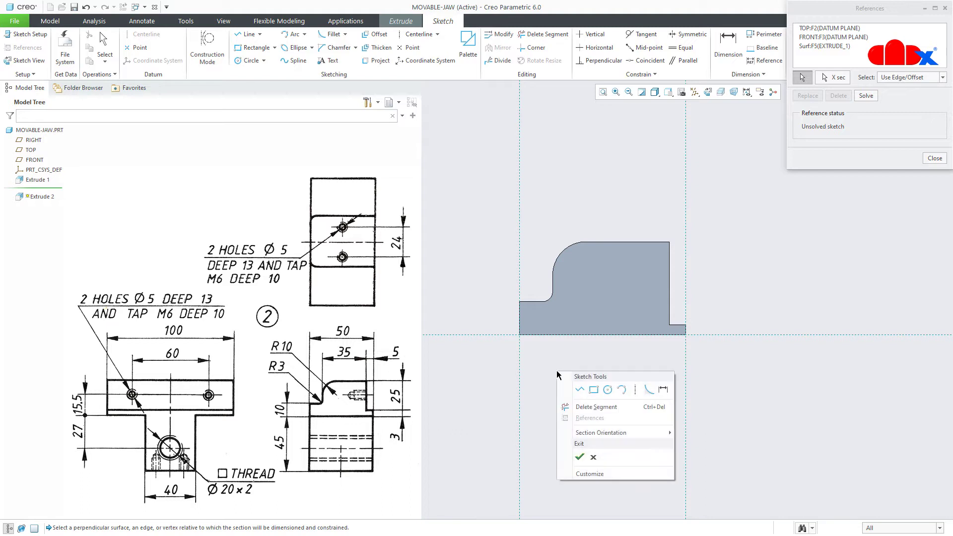
left_click(595, 392)
left_click(519, 335)
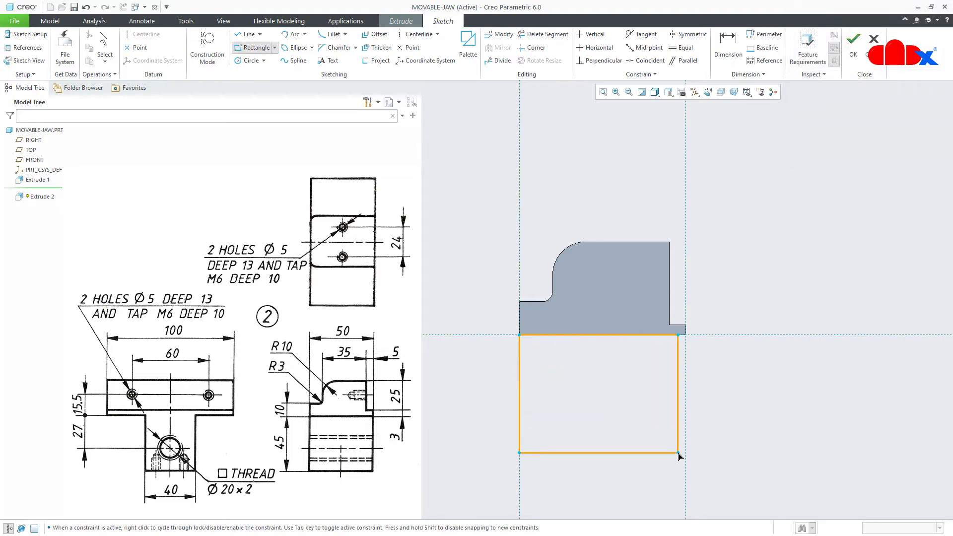
left_click(685, 455)
middle_click(748, 435)
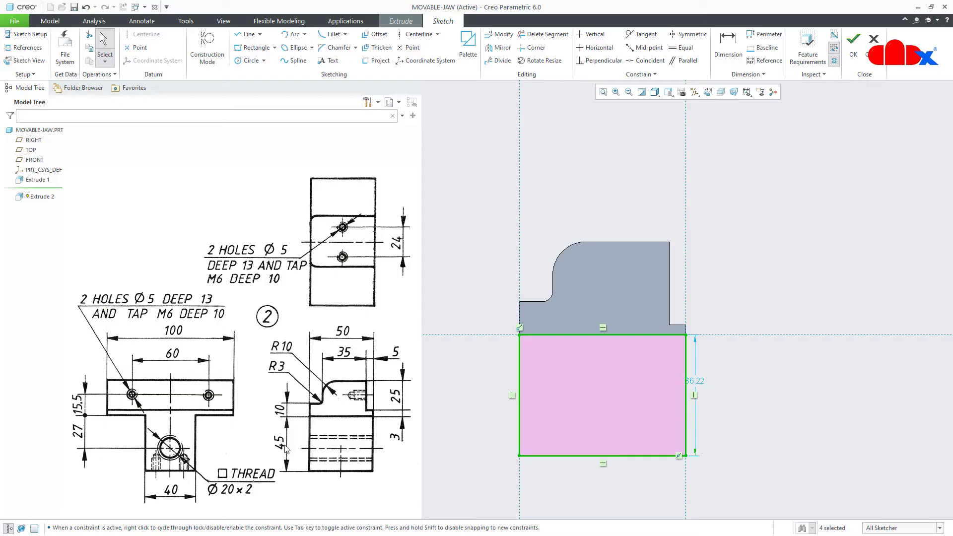
double_click(695, 381)
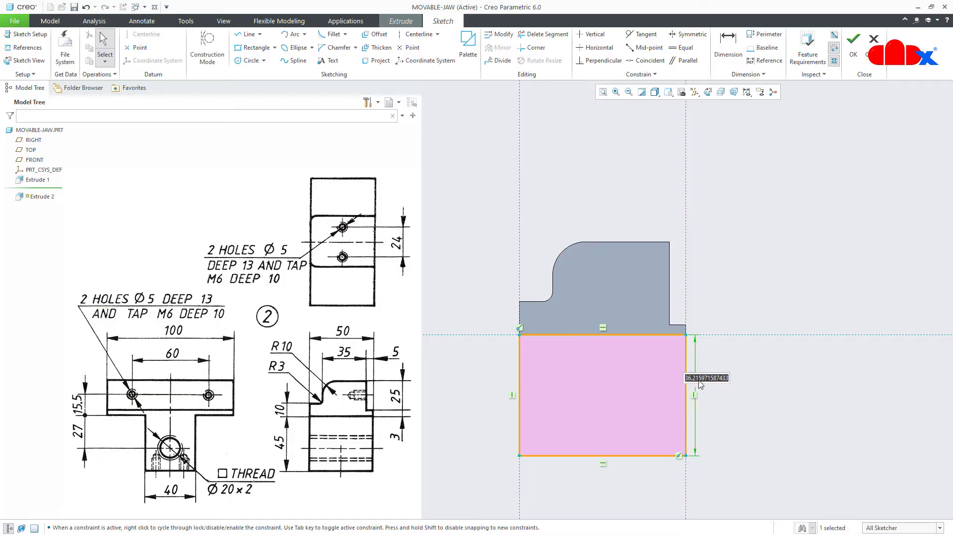
type("45")
key("Return")
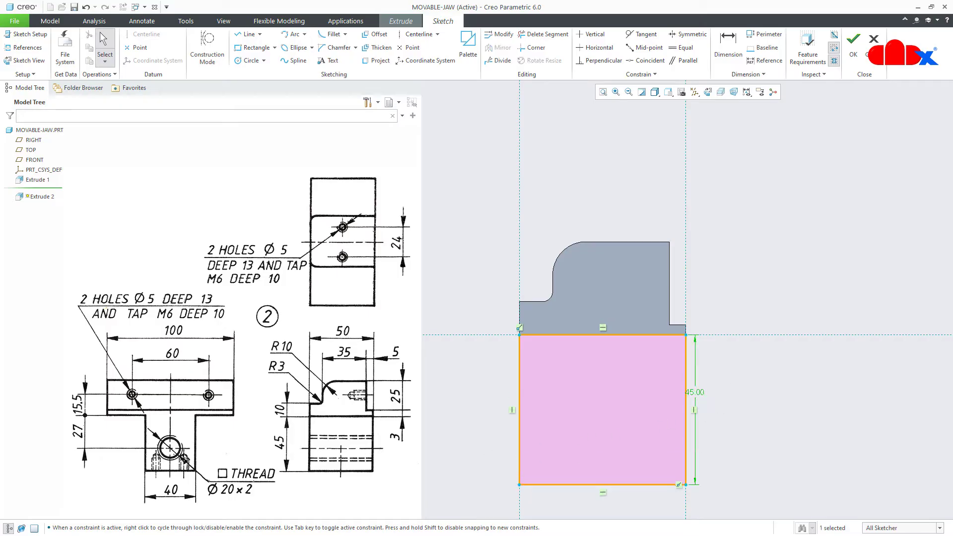
right_click(725, 379)
left_click(742, 468)
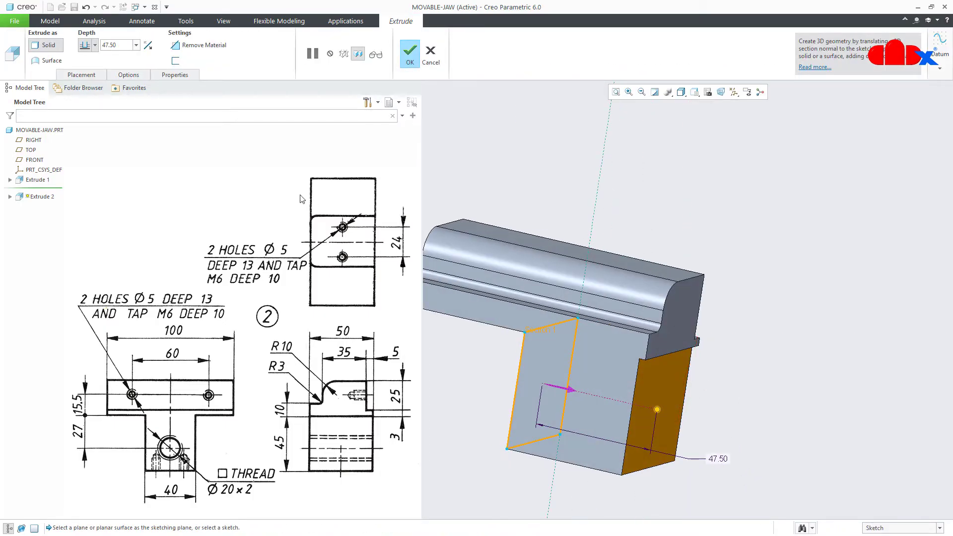
Extrude the rectangle symmetrically to 40 mm as Extrude 2, then start a Hole feature
left_click(94, 45)
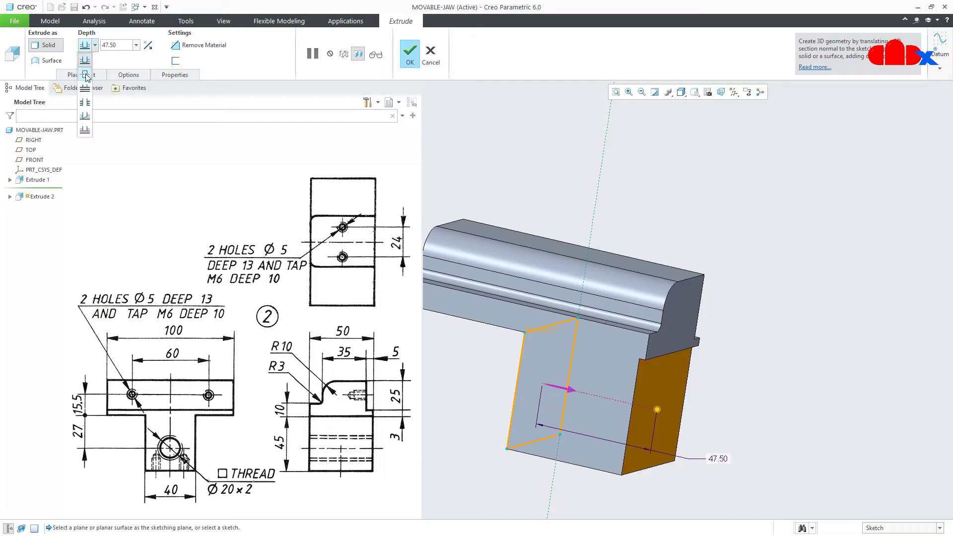
left_click(85, 75)
left_click(127, 46)
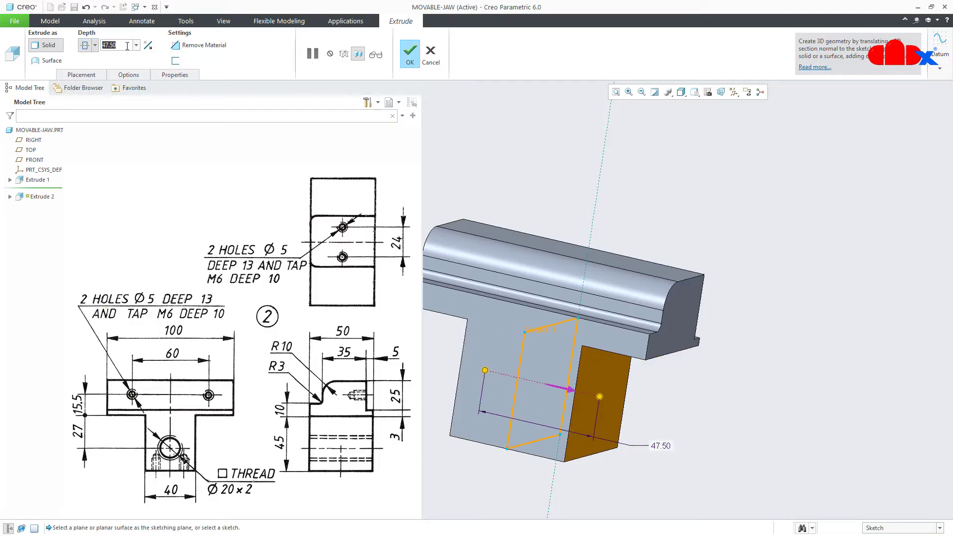
type("40")
key("Return")
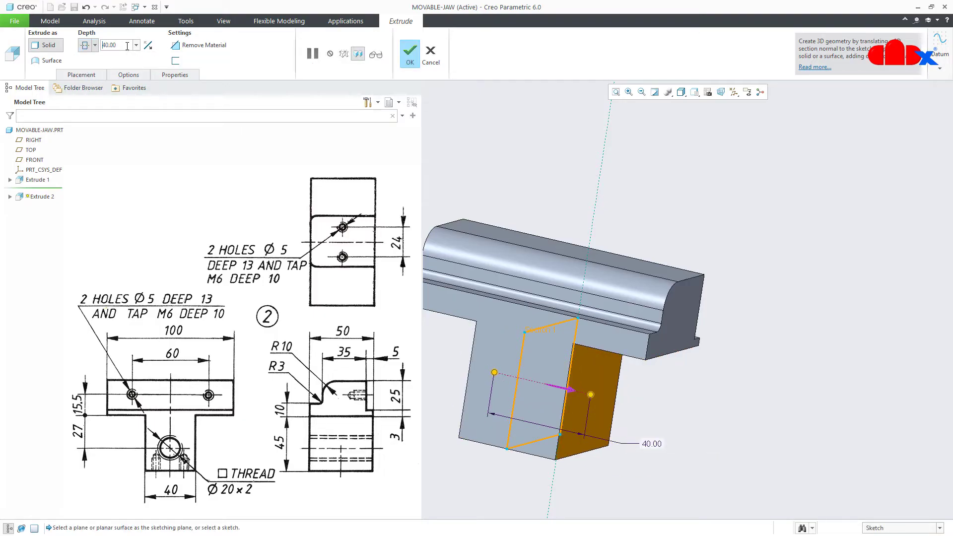
left_click(410, 52)
left_click(749, 395)
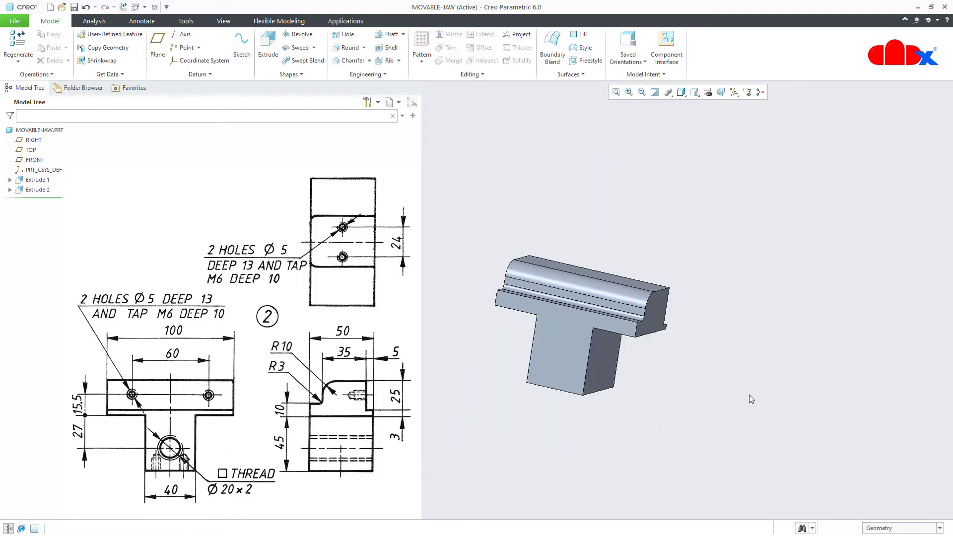
key("ctrl+d")
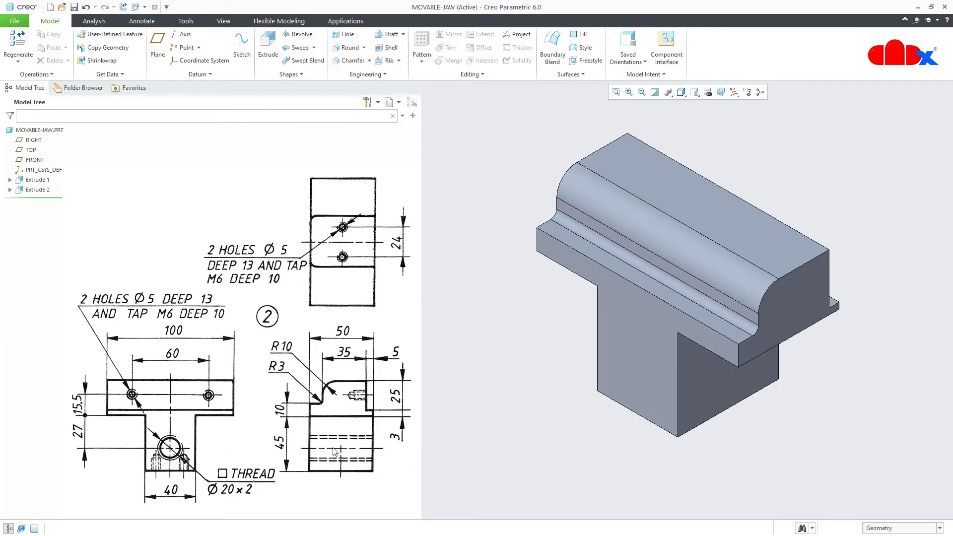
left_click(344, 35)
Put the Ø20 hole on the stem's front face, referencing offsets to the top face and datum plane
left_click(635, 377)
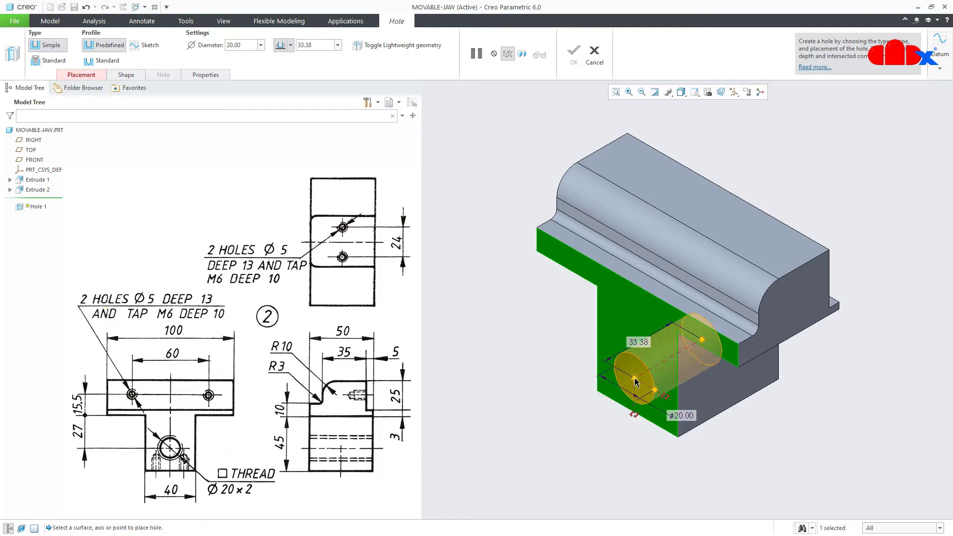
left_click(734, 92)
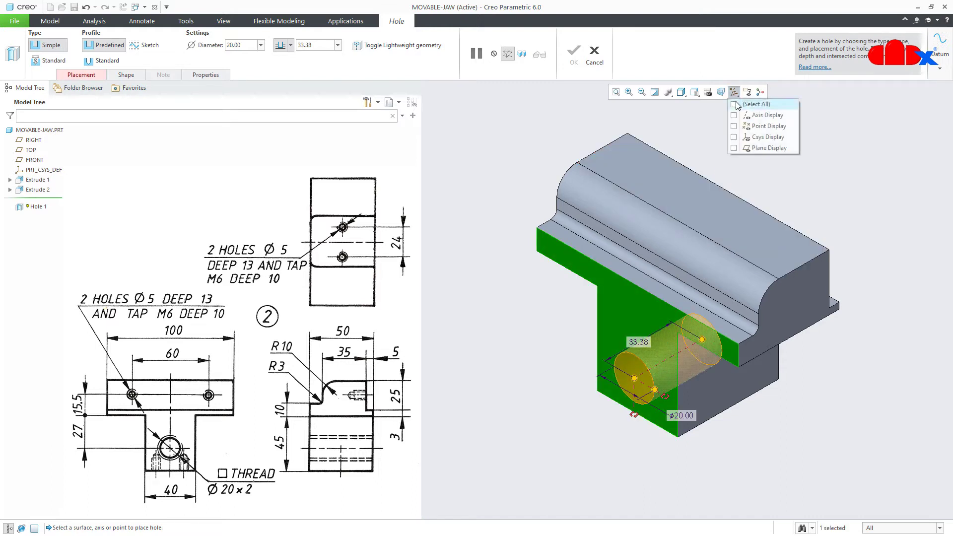
left_click(734, 104)
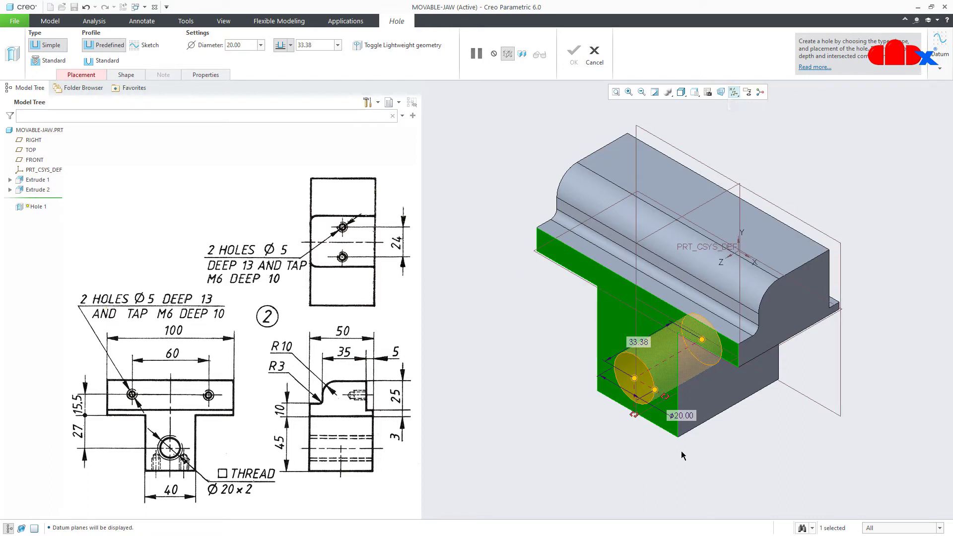
scroll(655, 427, "down", 2)
middle_click_drag(673, 405, 789, 347)
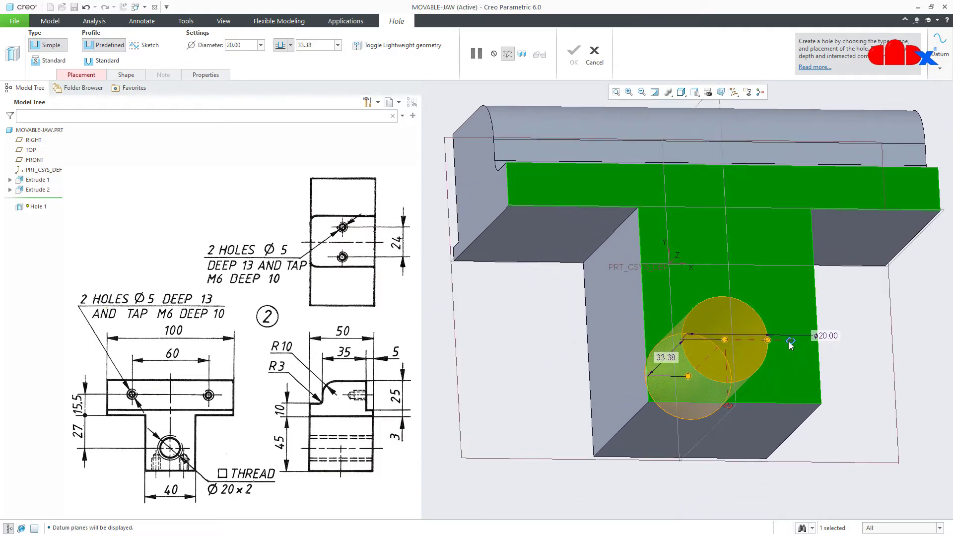
left_click_drag(785, 342, 539, 241)
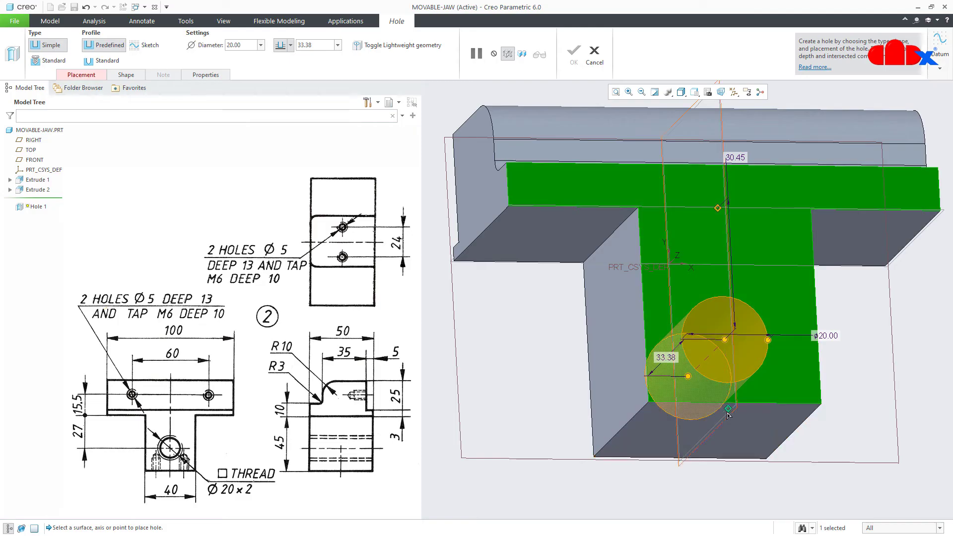
left_click_drag(728, 406, 715, 436)
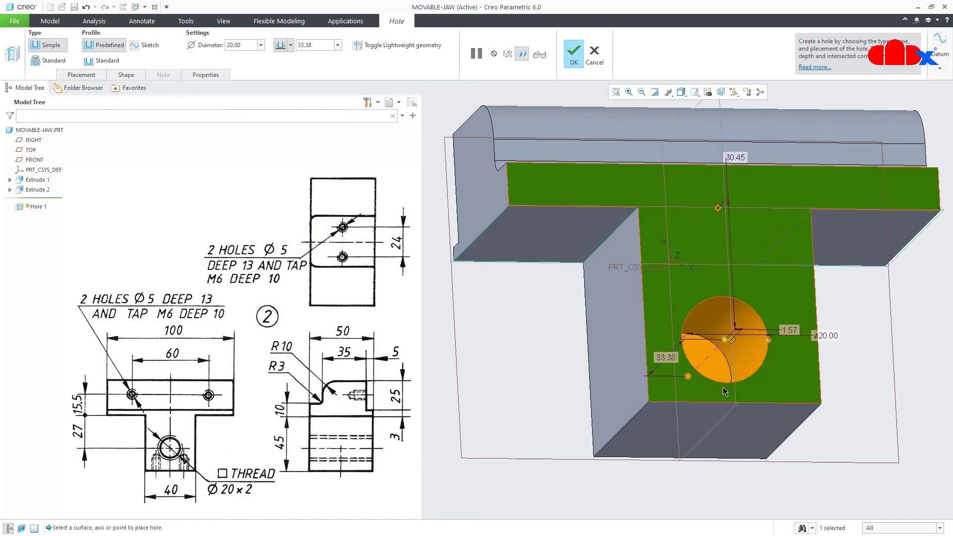
middle_click_drag(715, 436, 735, 409)
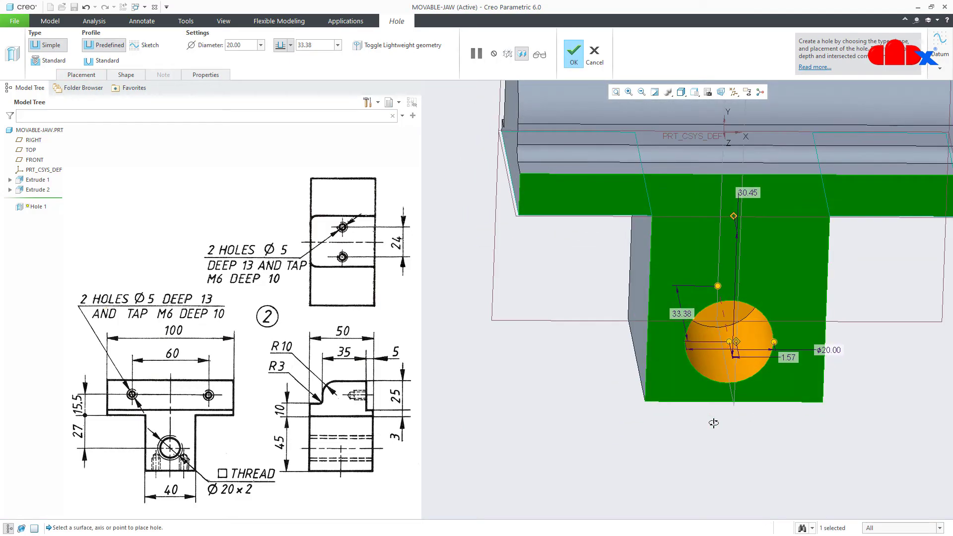
Set the hole offsets to 27 from the top face and 0 from the datum plane
double_click(754, 194)
type("27")
key("Return")
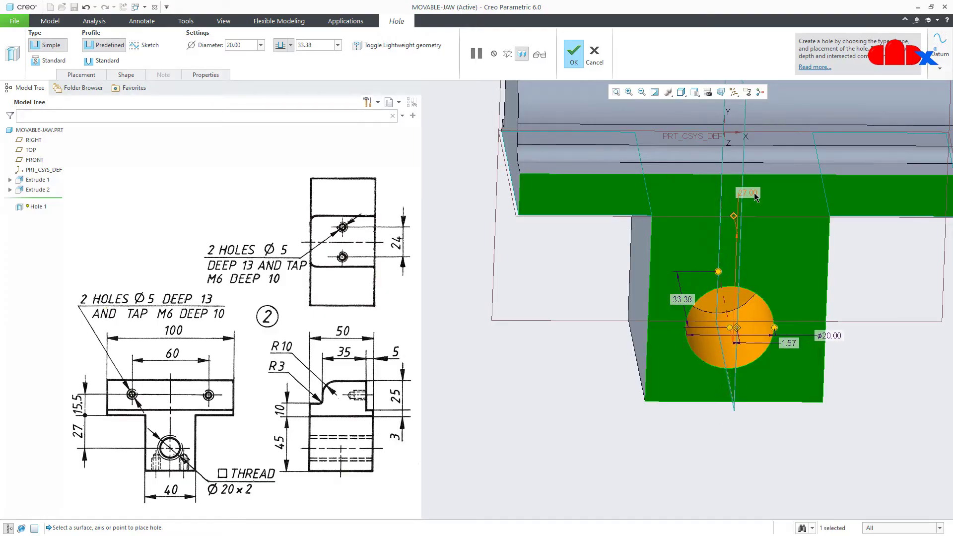
double_click(786, 344)
type("0")
key("Return")
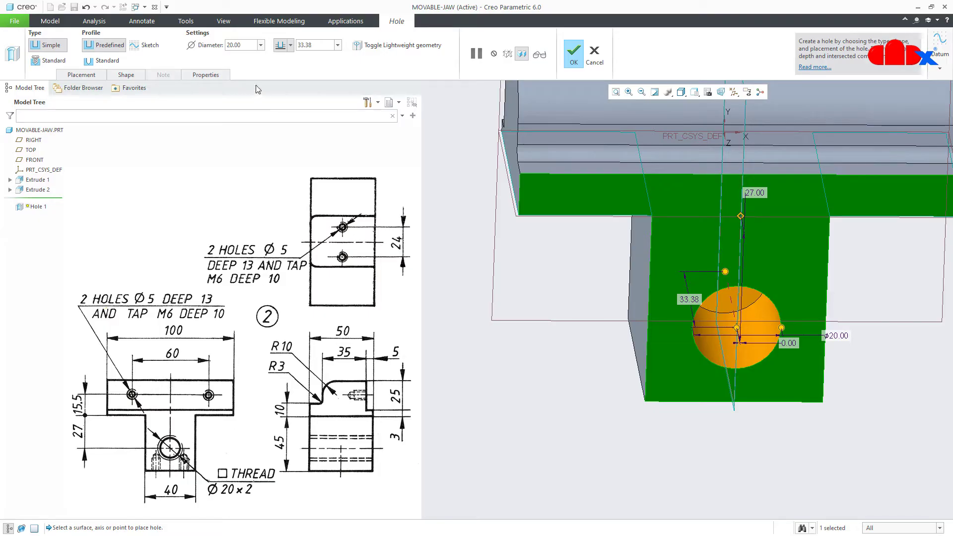
Make the hole cut Through All, finish Hole 1, and return to default view
left_click(246, 45)
left_click(290, 45)
left_click(279, 91)
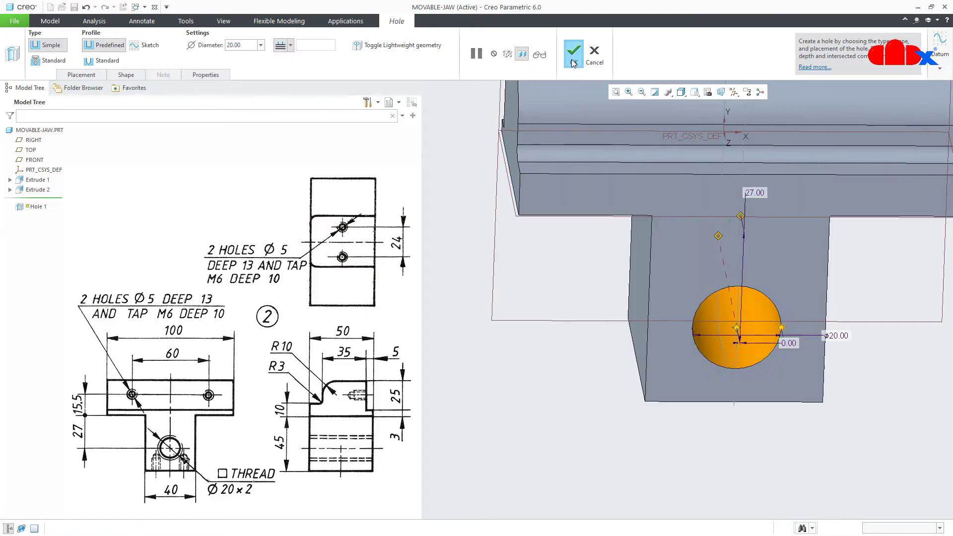
left_click(573, 62)
middle_click_drag(635, 277, 574, 339)
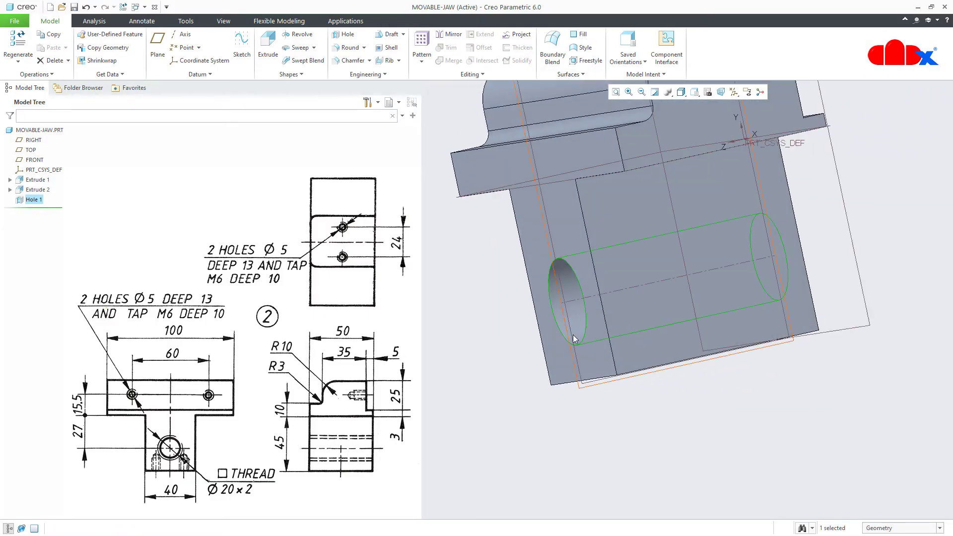
left_click(660, 450)
key("ctrl+d")
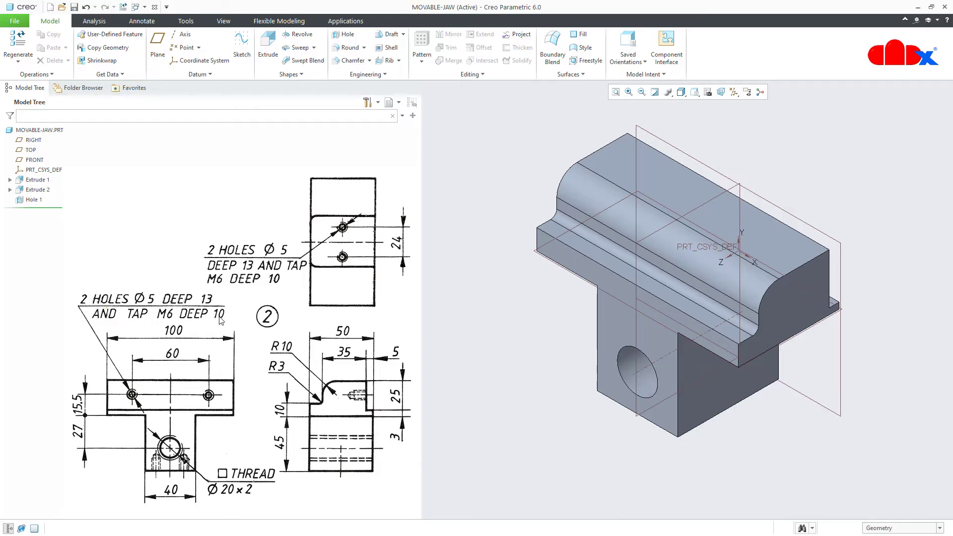
Place Hole 2 on the bar's top surface, referenced 14.88 to the lower edge and 25.67 to the datum plane
left_click(343, 35)
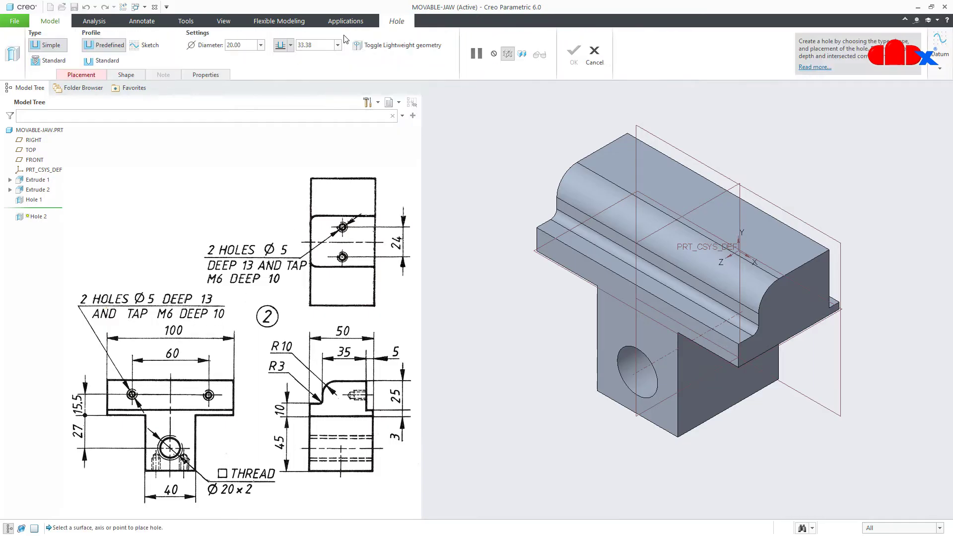
middle_click_drag(723, 273, 597, 288)
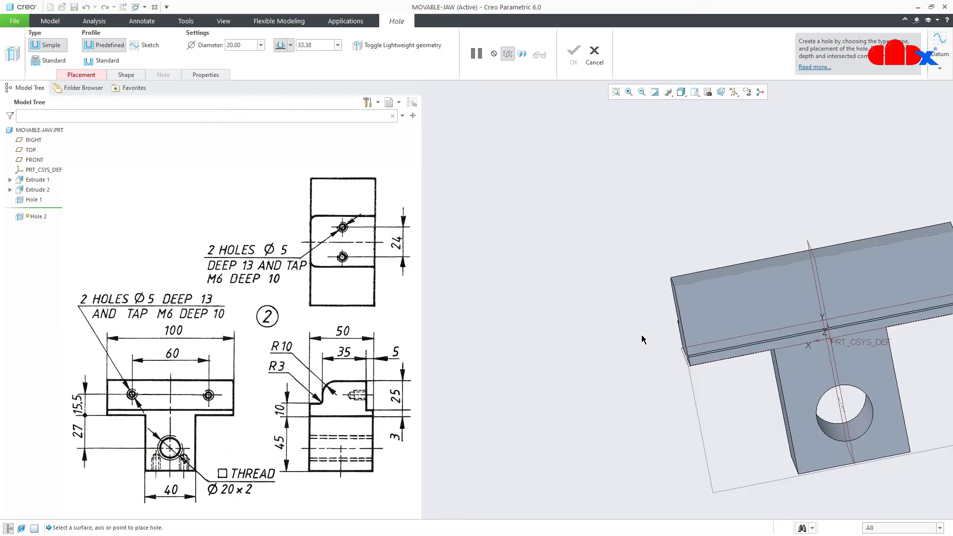
middle_click_drag(641, 339, 501, 333, "shift")
left_click(610, 309)
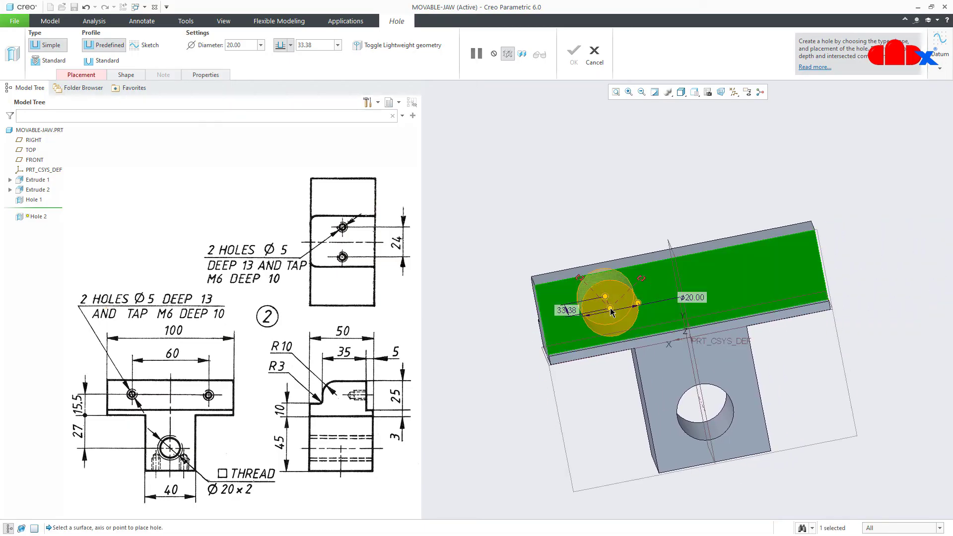
middle_click_drag(609, 308, 604, 292)
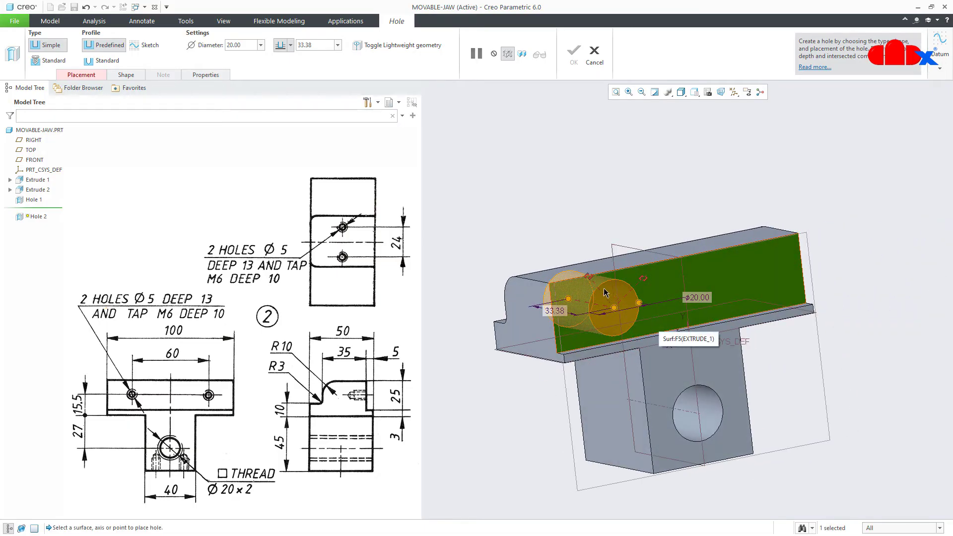
left_click_drag(589, 276, 554, 383)
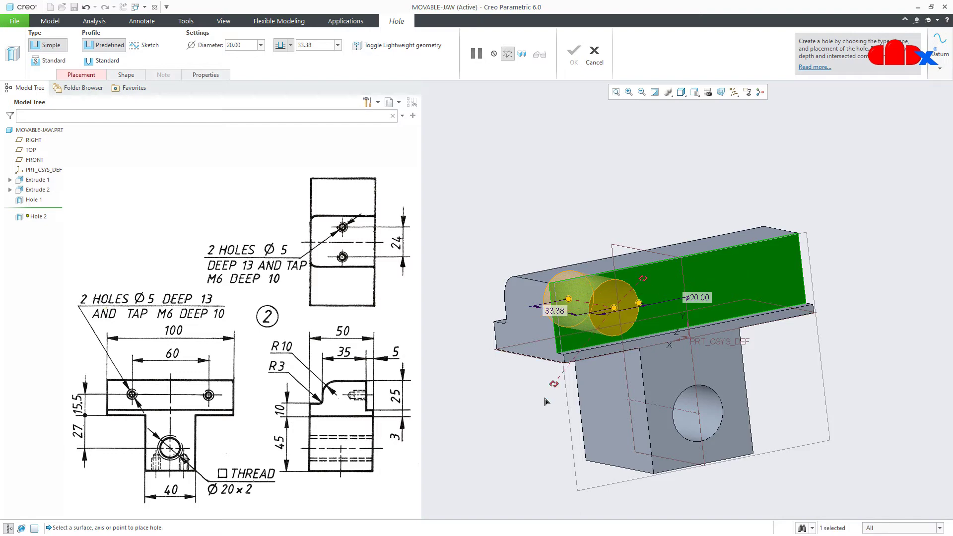
middle_click_drag(546, 401, 557, 369)
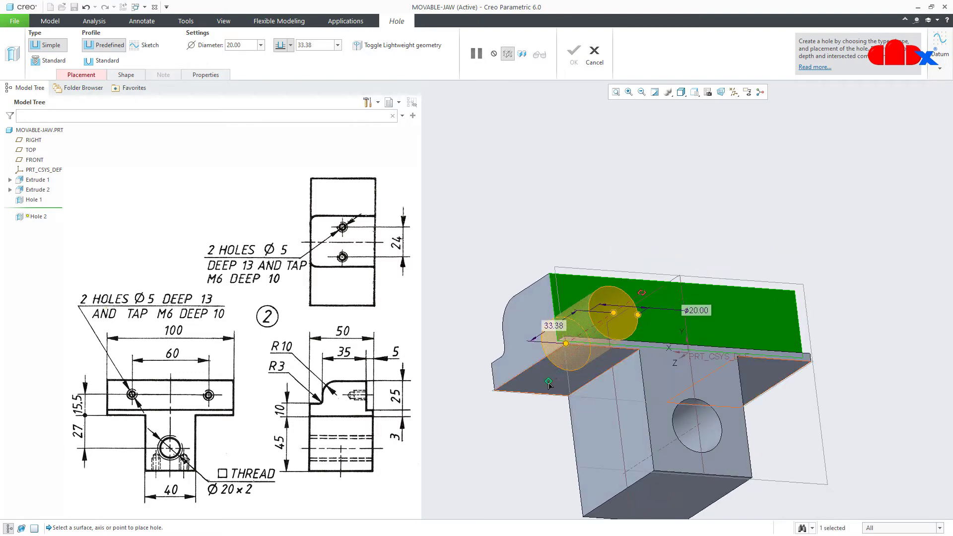
left_click_drag(555, 373, 633, 387)
middle_click_drag(633, 387, 646, 325)
left_click_drag(641, 295, 683, 307)
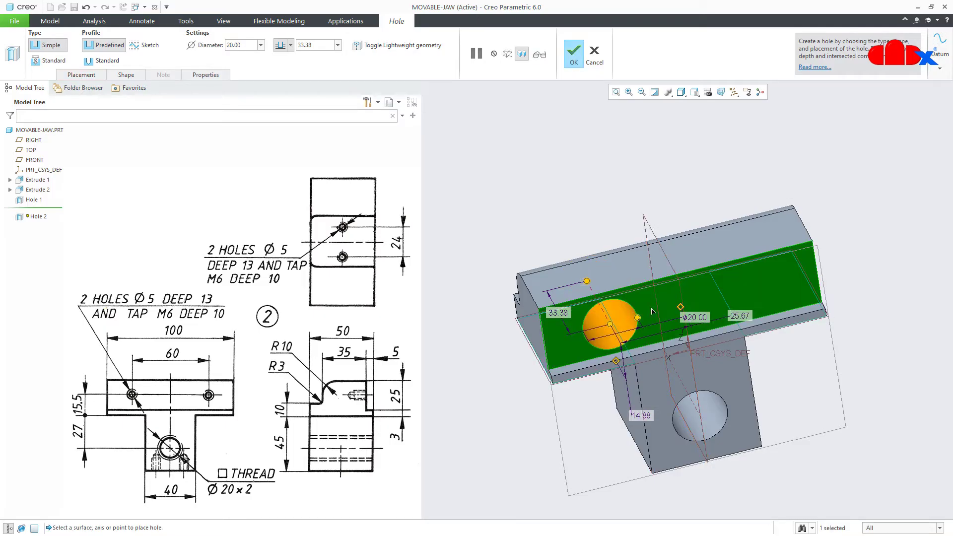
Make the second hole a standard ISO tapped hole with M6x1 screw size
left_click(53, 60)
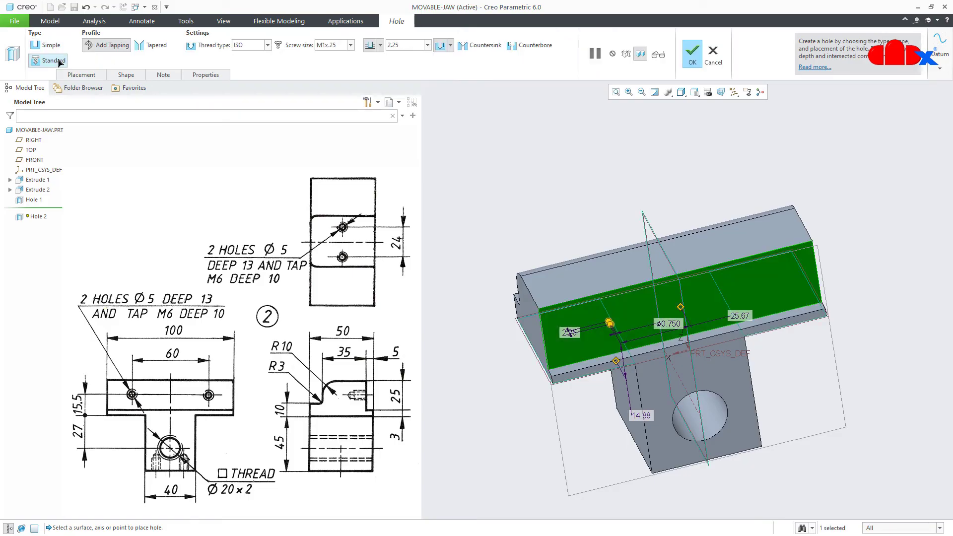
left_click(267, 48)
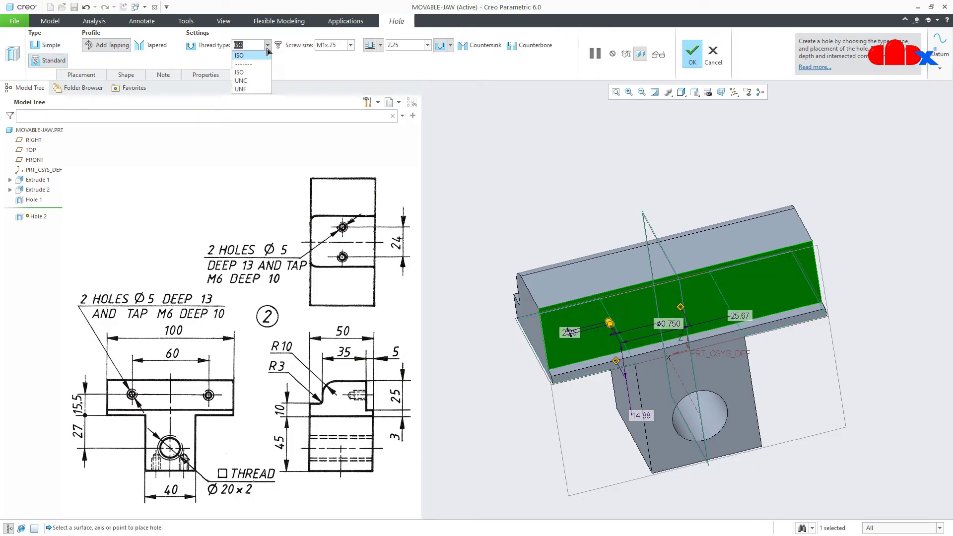
left_click(268, 50)
left_click(351, 45)
scroll(348, 99, "down", 3)
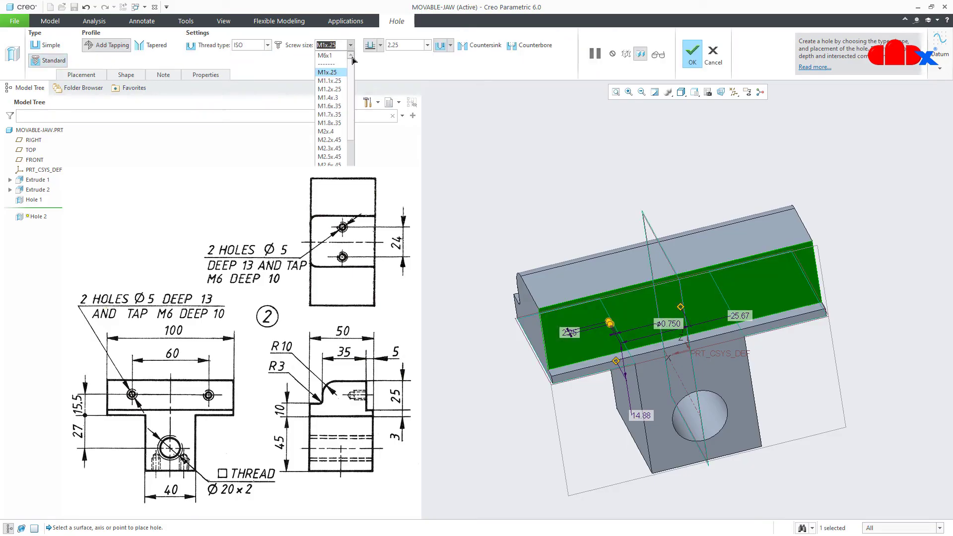
scroll(352, 104, "down", 3)
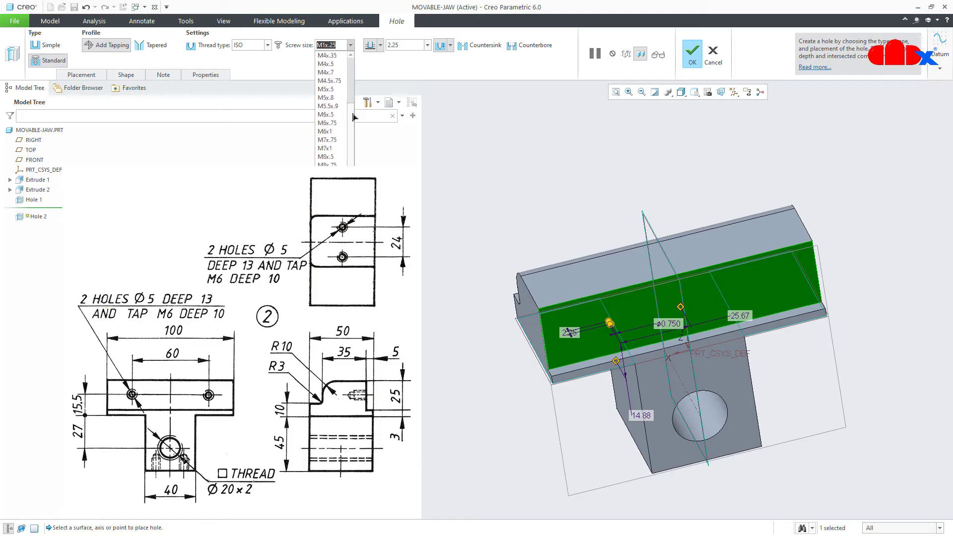
left_click(330, 133)
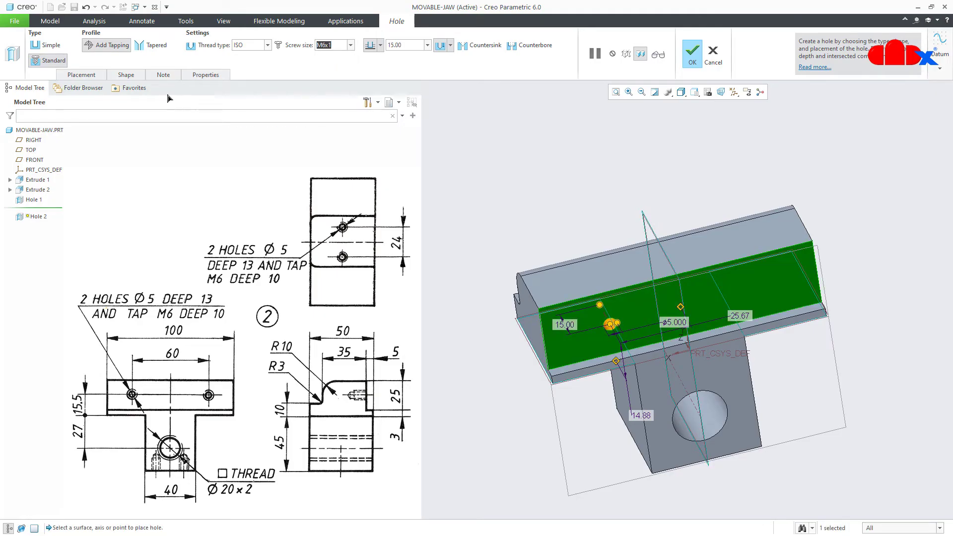
Set the hole's thread depth to 10 mm
left_click(133, 77)
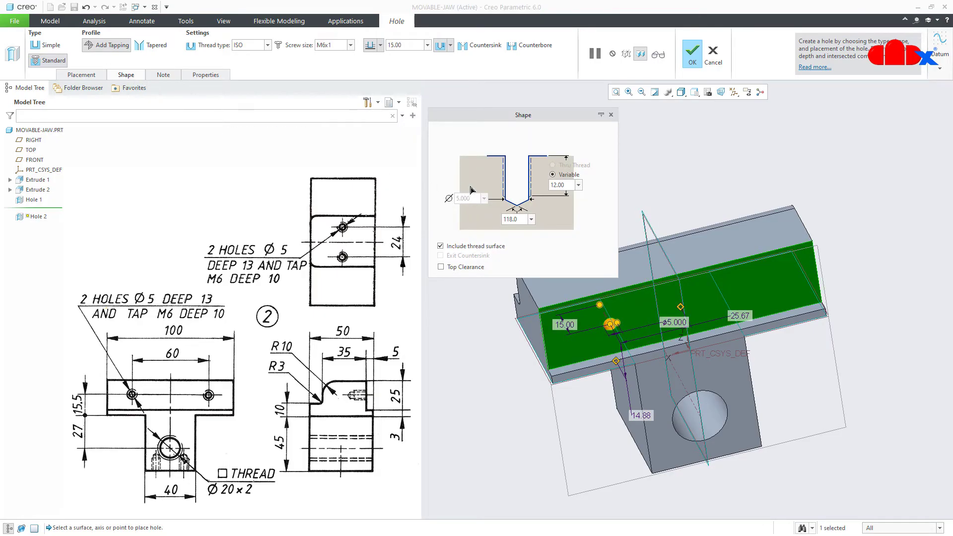
double_click(560, 184)
type("10")
key("Return")
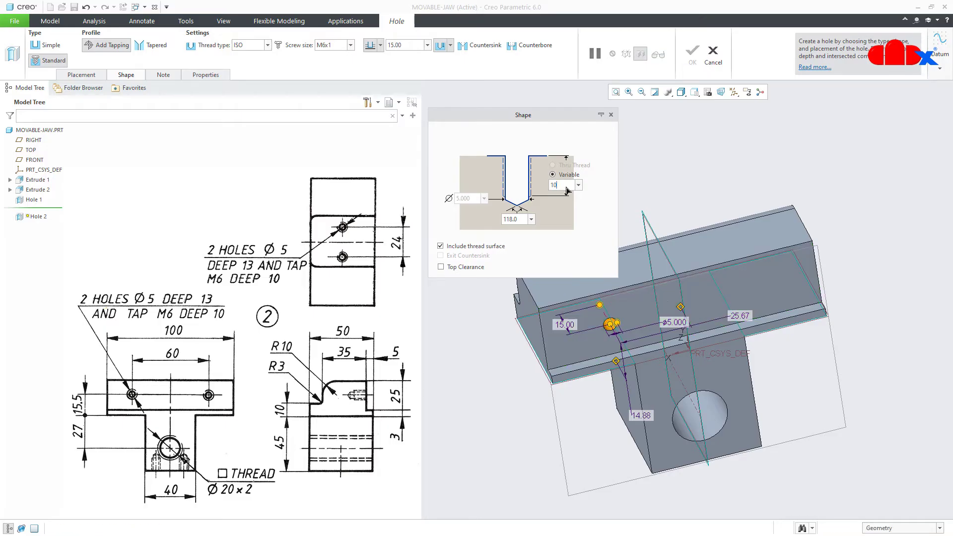
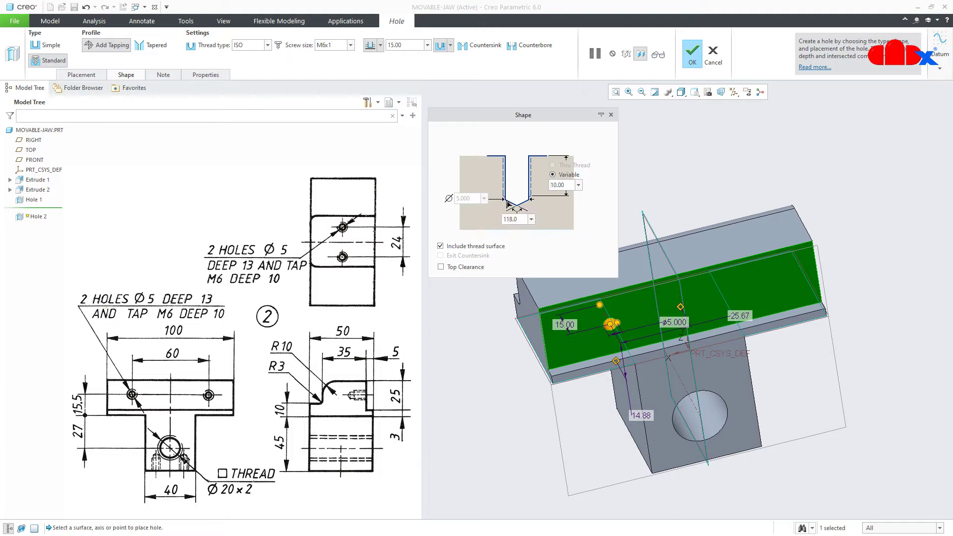
Set the tapped hole's drilled depth to 13 mm
left_click(417, 49)
type("13")
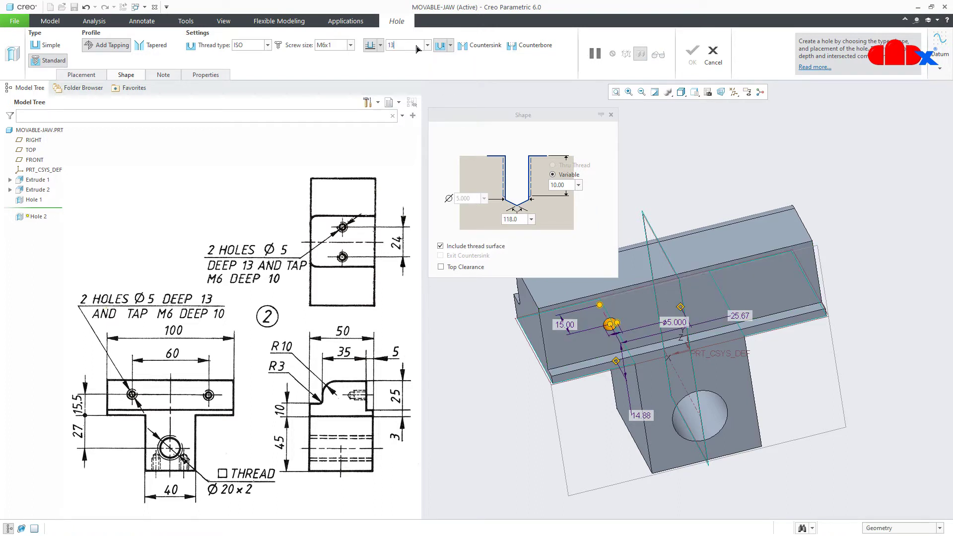
key("Return")
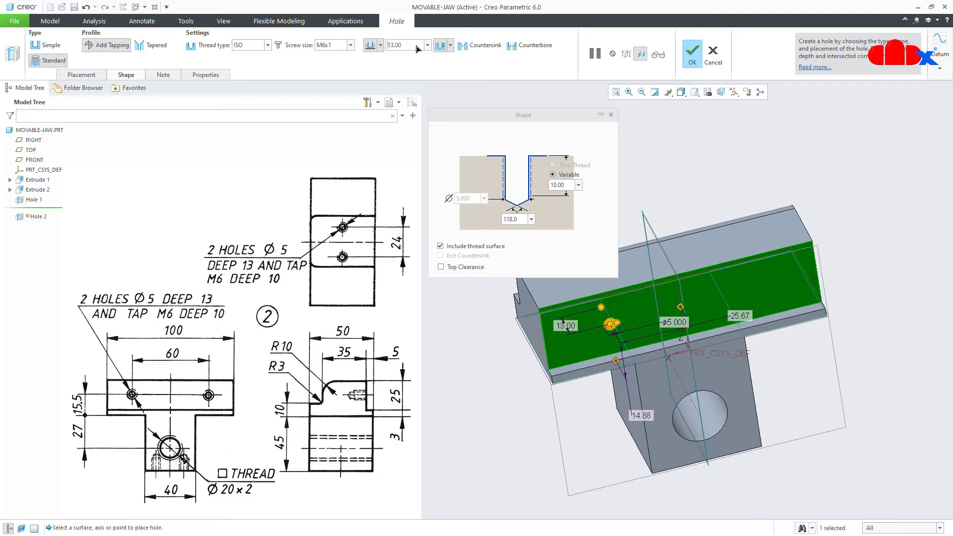
left_click(611, 117)
Position the hole at 15.50 and 30.00 from its references and finish it
scroll(663, 362, "down", 2)
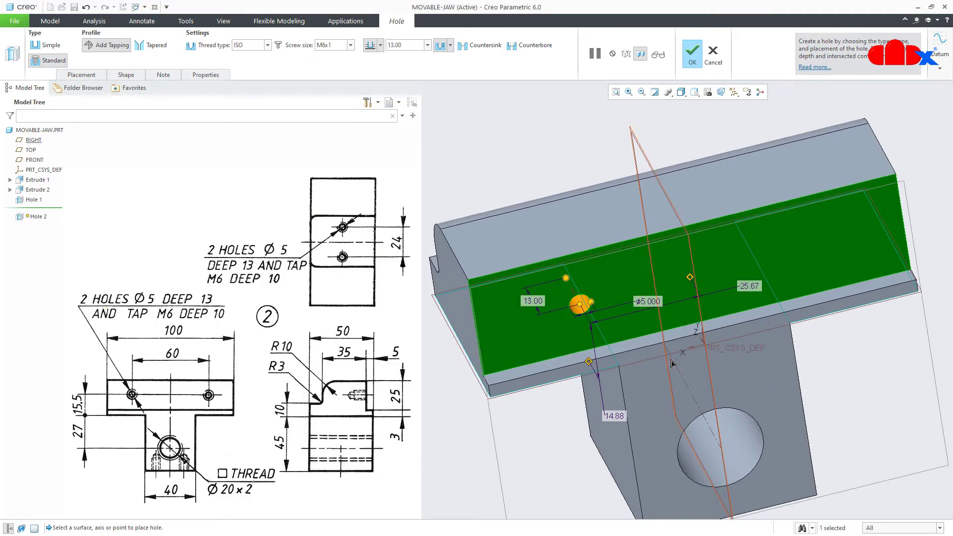
middle_click_drag(664, 363, 684, 410)
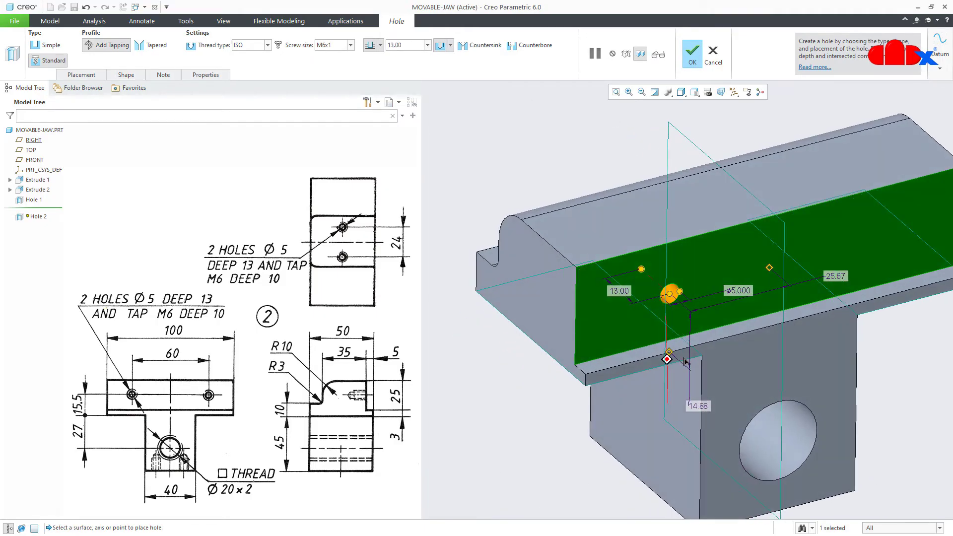
double_click(696, 406)
type("1")
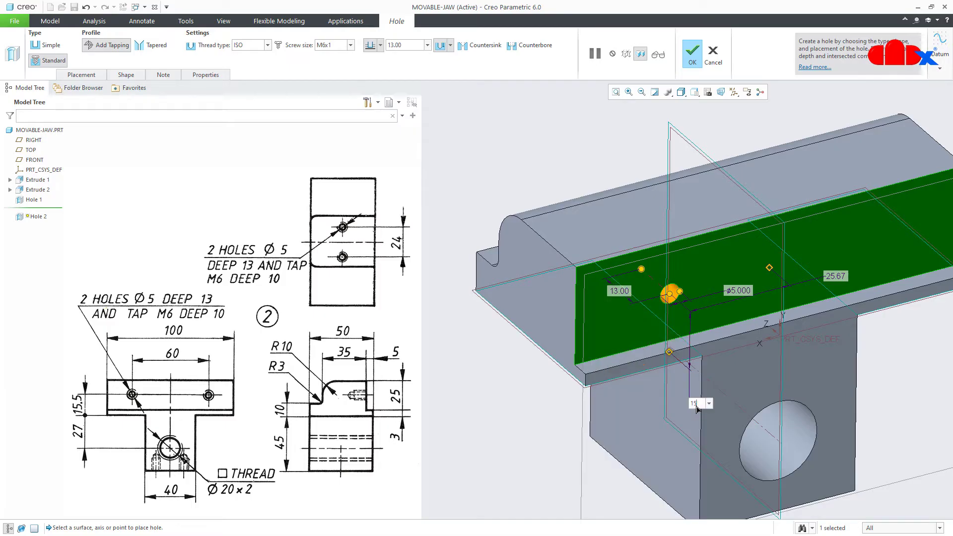
type("5.5")
key("Return")
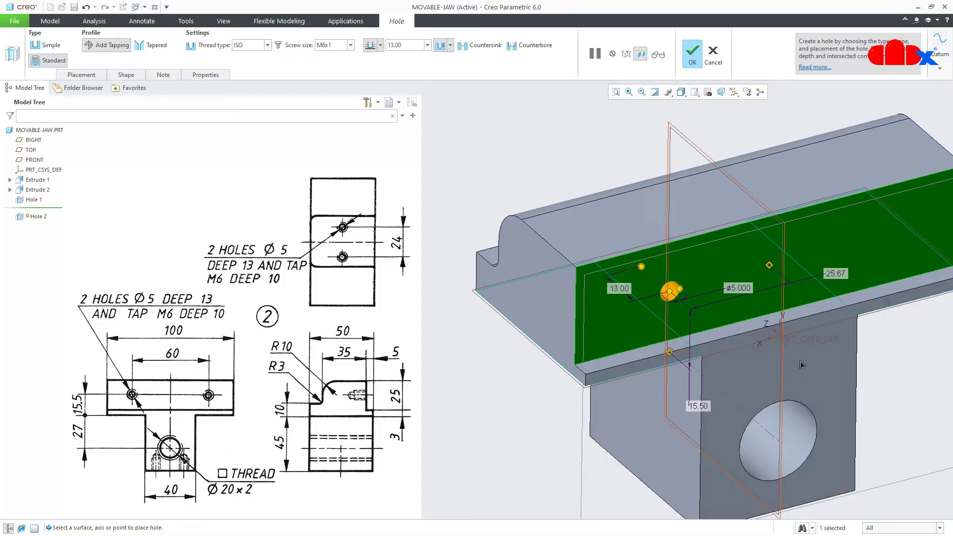
double_click(836, 274)
type("30")
key("Return")
left_click(696, 60)
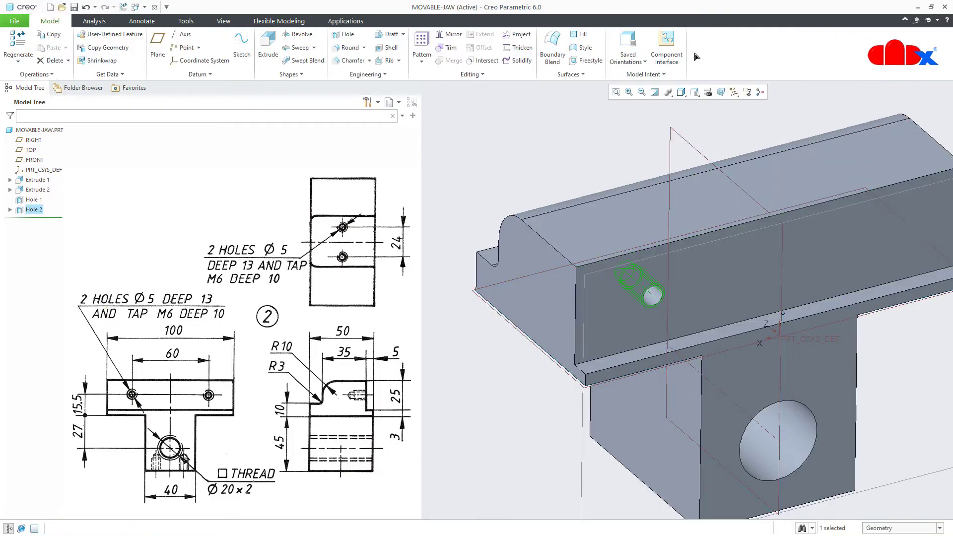
Mirror Hole 2 across the RIGHT datum plane
mouse_move(685, 380)
middle_mouse_down()
mouse_move(741, 379)
mouse_move(675, 384)
middle_mouse_up()
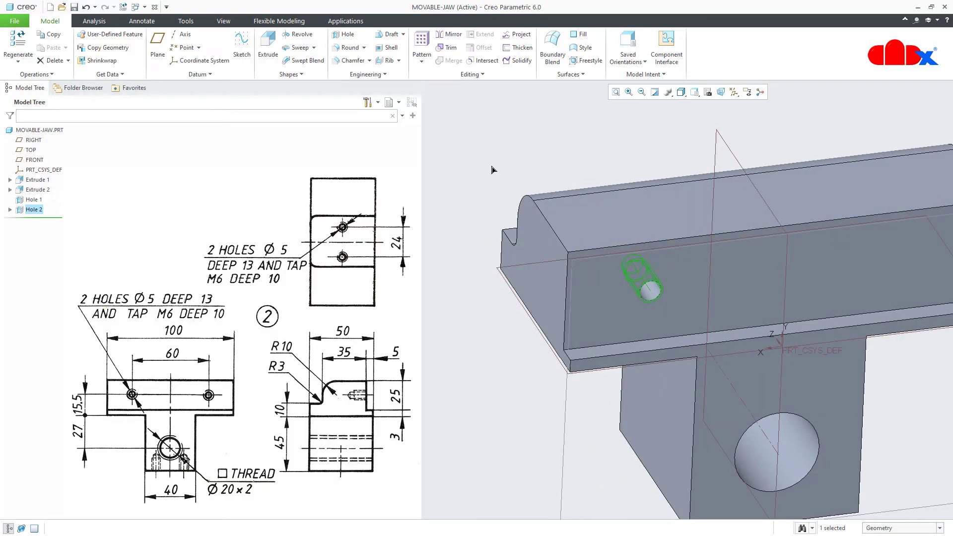
left_click(449, 35)
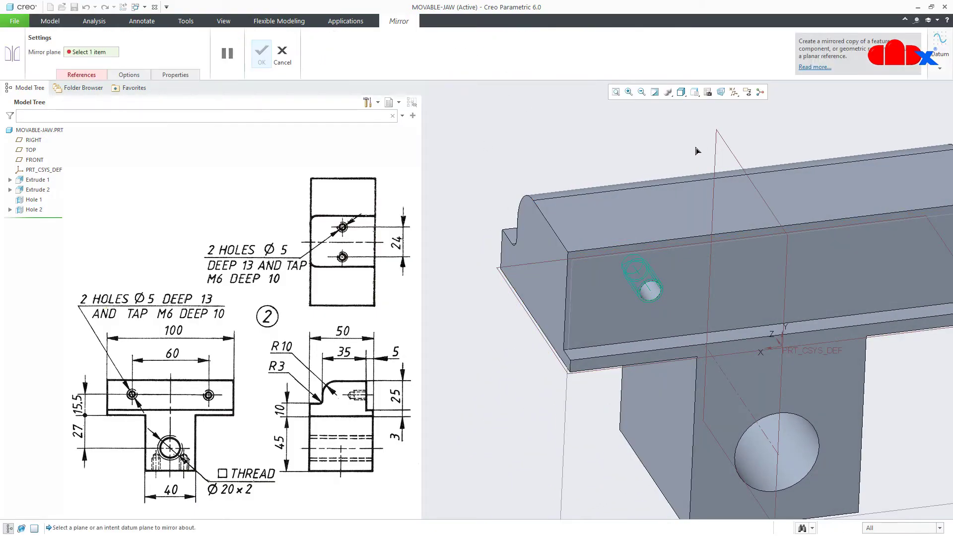
left_click(720, 147)
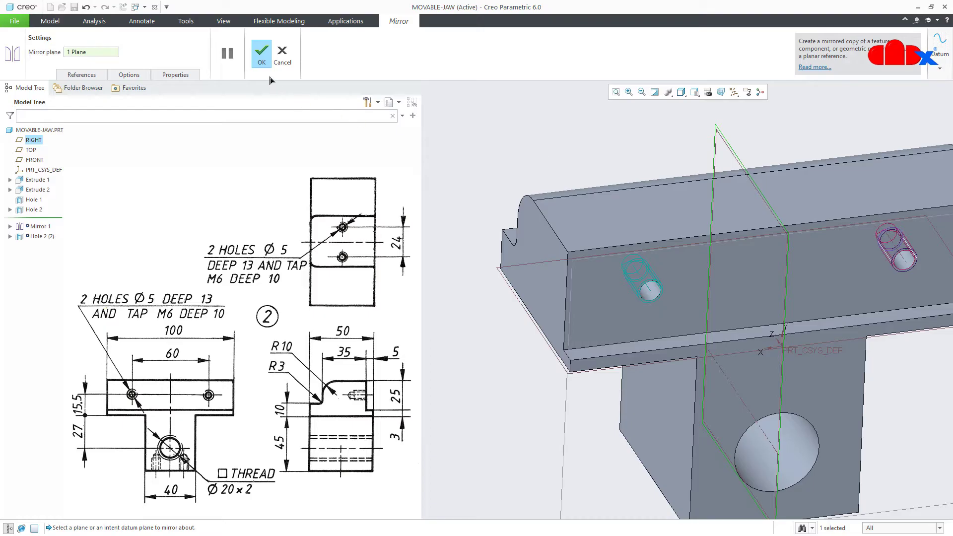
left_click(261, 55)
Return to the standard view and select Hole 2 in the model tree
left_click(460, 403)
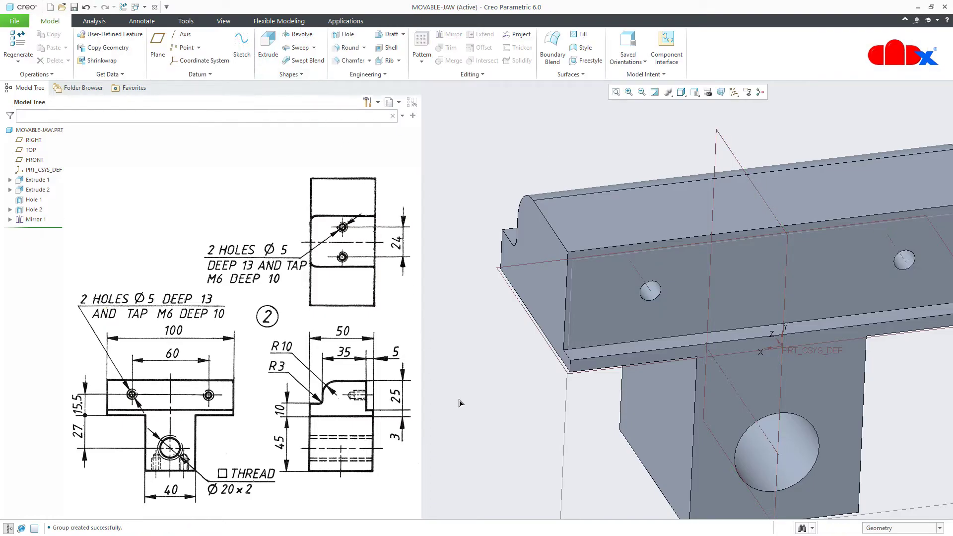
key("ctrl+d")
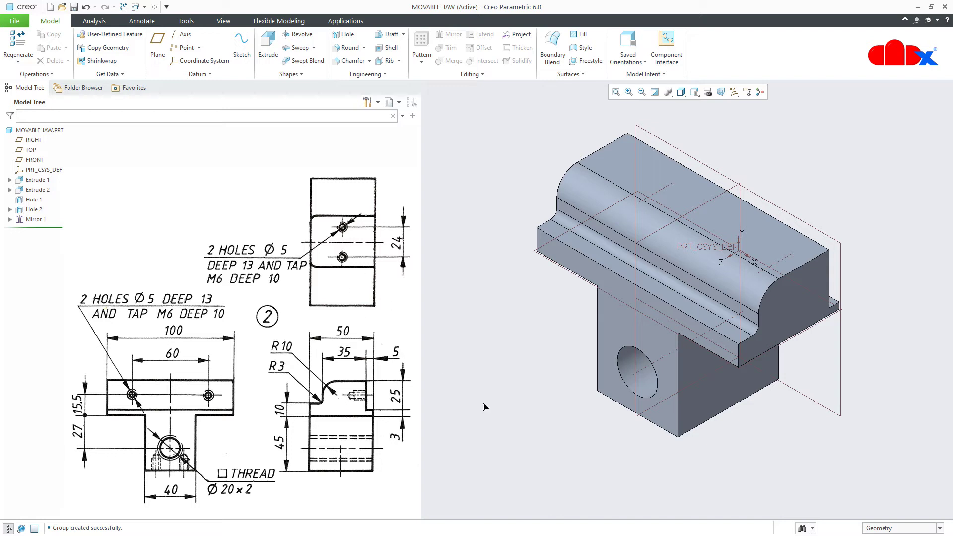
middle_click_drag(483, 407, 704, 389)
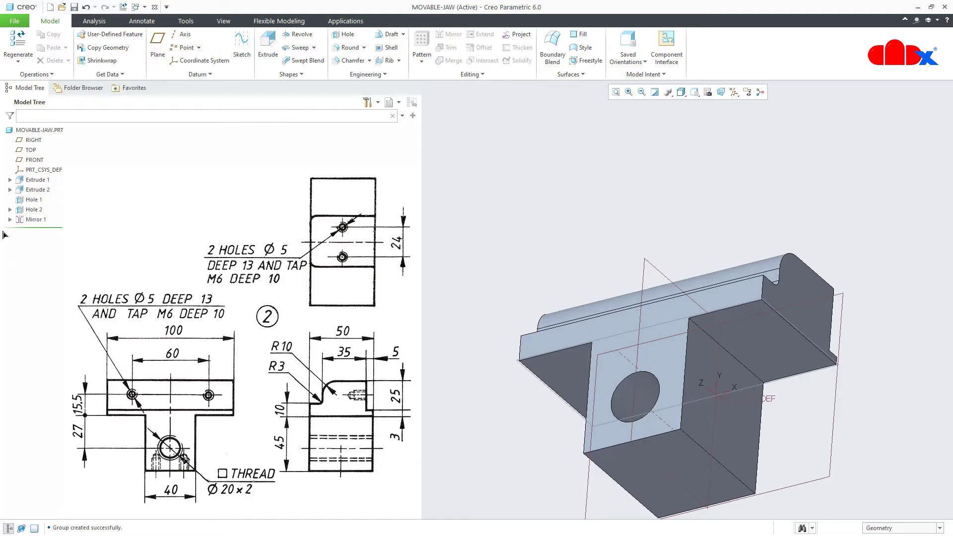
left_click(28, 210)
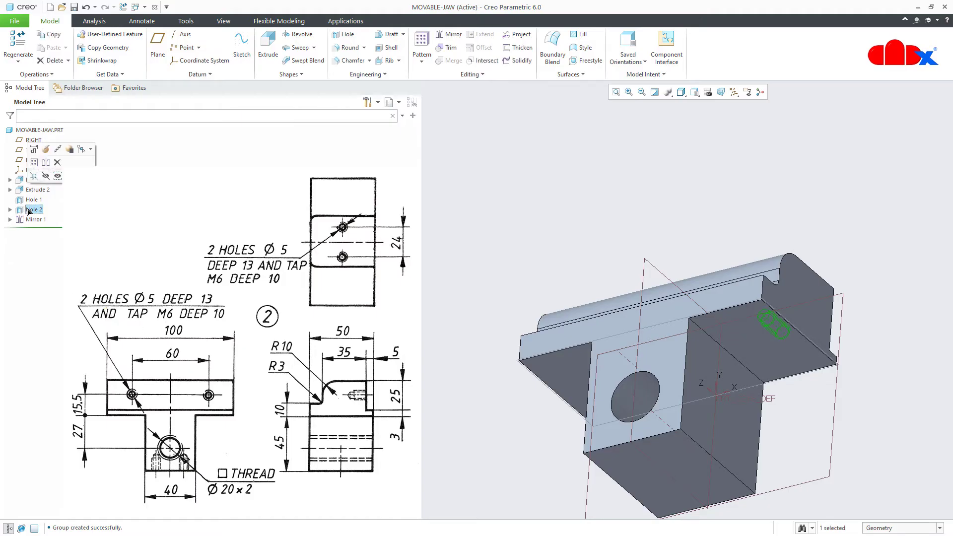
Copy Hole 2 and paste it onto the jaw's bottom face
key("ctrl+c")
left_click(462, 388)
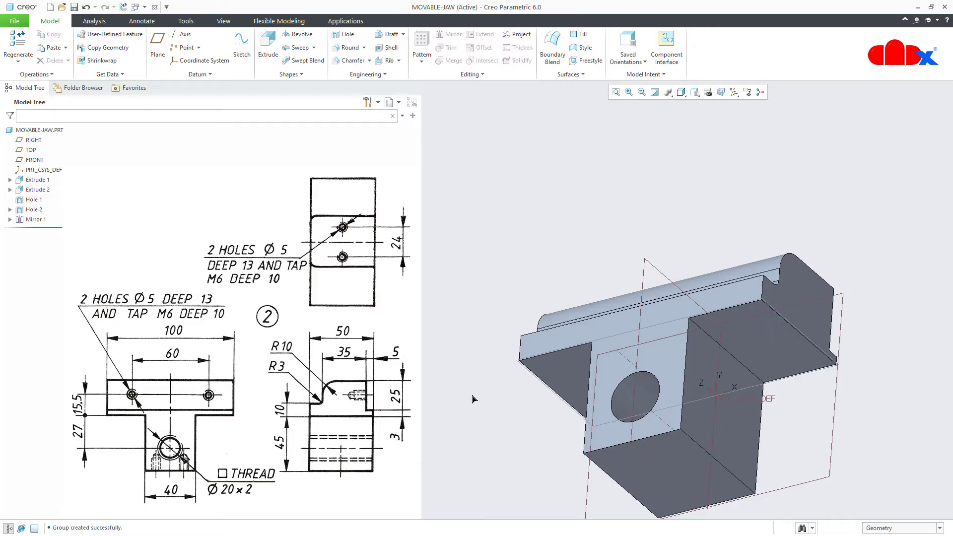
key("ctrl+v")
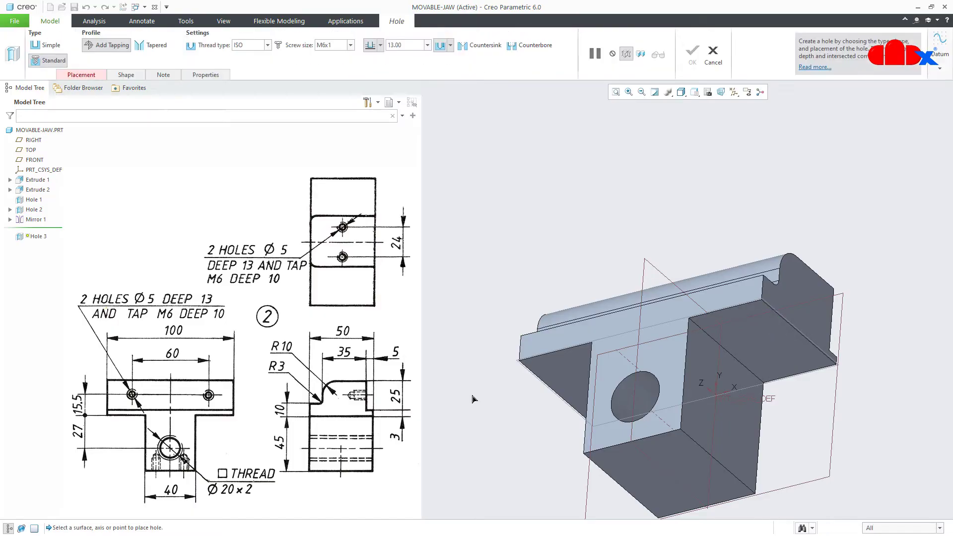
left_click(650, 488)
scroll(655, 489, "up", 2)
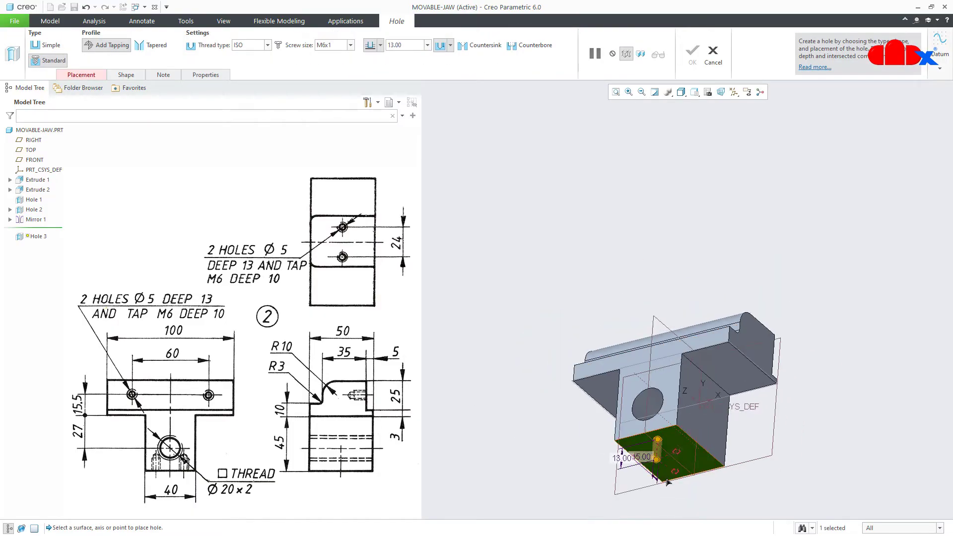
scroll(665, 485, "down", 3)
middle_click_drag(666, 483, 662, 485)
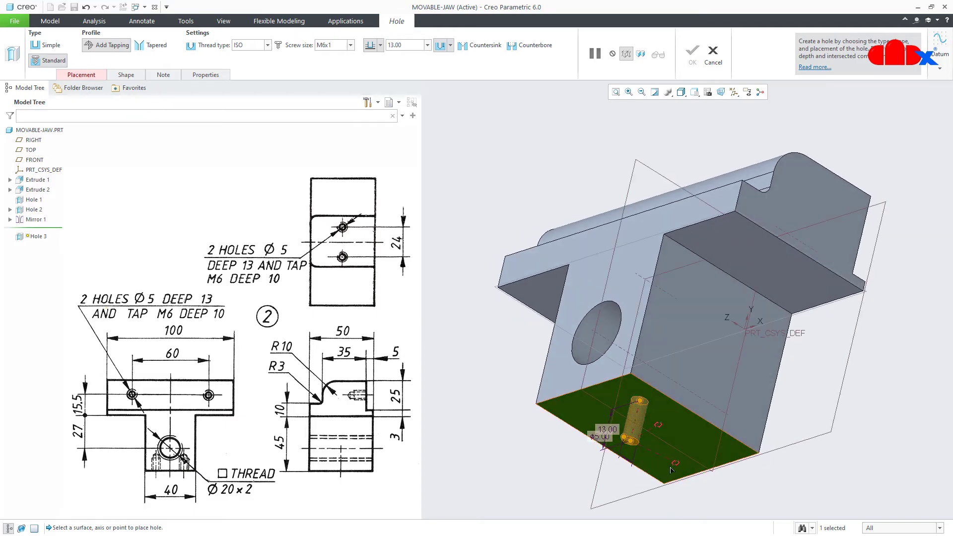
Reference the new hole's offsets to the back face and the RIGHT plane
left_click_drag(672, 465, 773, 446)
middle_click_drag(778, 484, 710, 494)
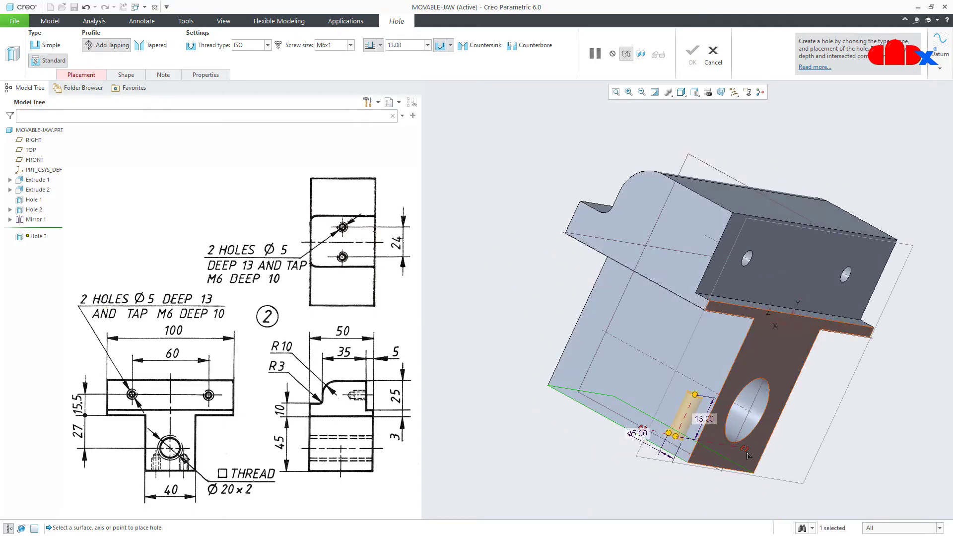
left_click_drag(745, 450, 748, 454)
middle_click_drag(708, 459, 805, 493)
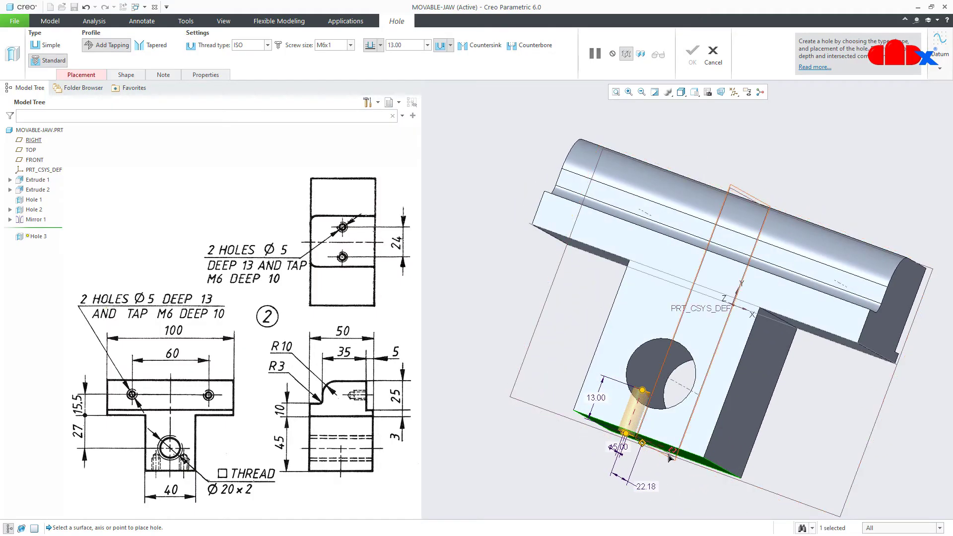
left_click_drag(670, 452, 672, 453)
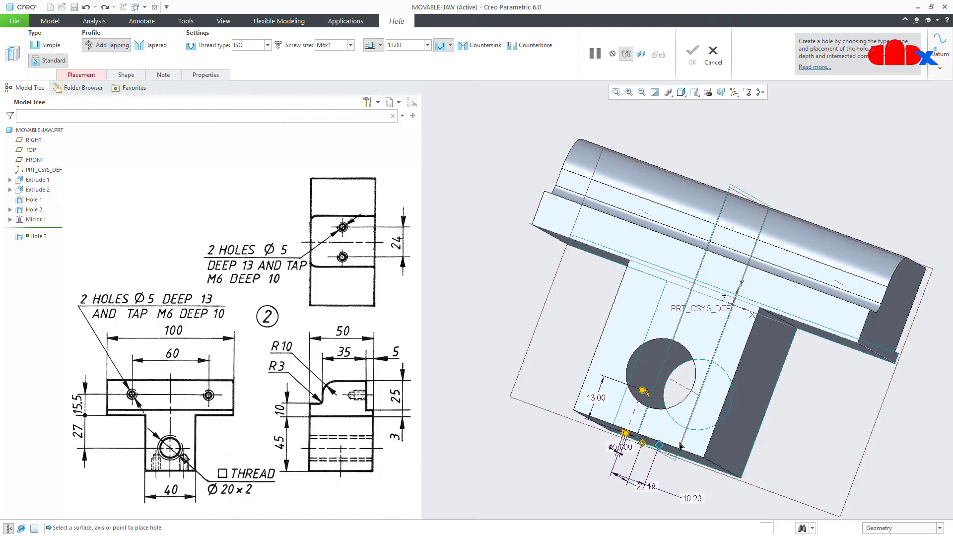
middle_click_drag(699, 431, 643, 446)
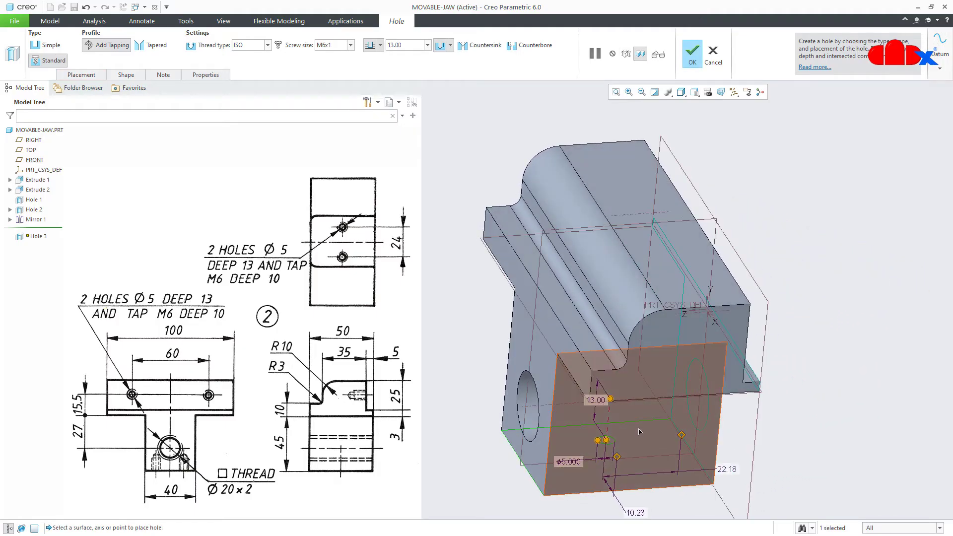
scroll(638, 433, "up", 2)
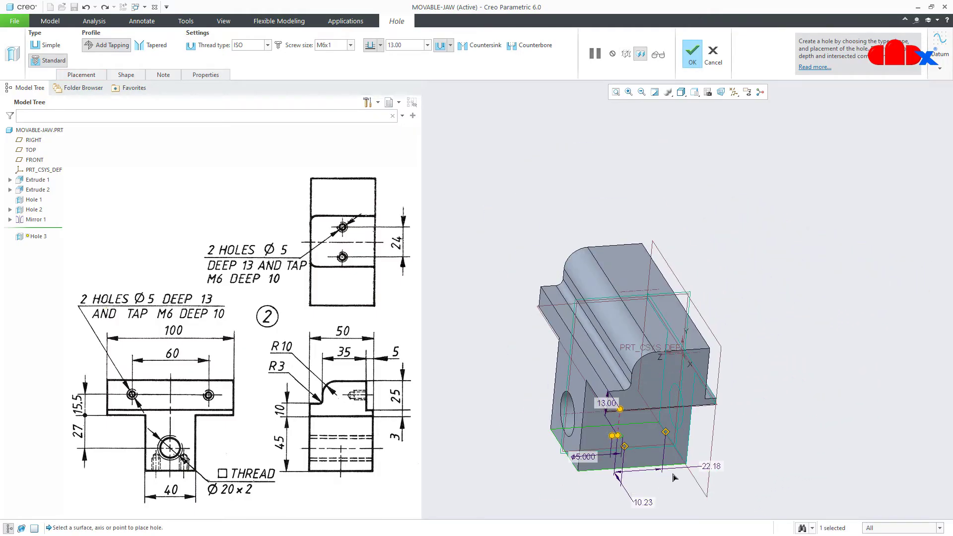
middle_click_drag(674, 477, 687, 459)
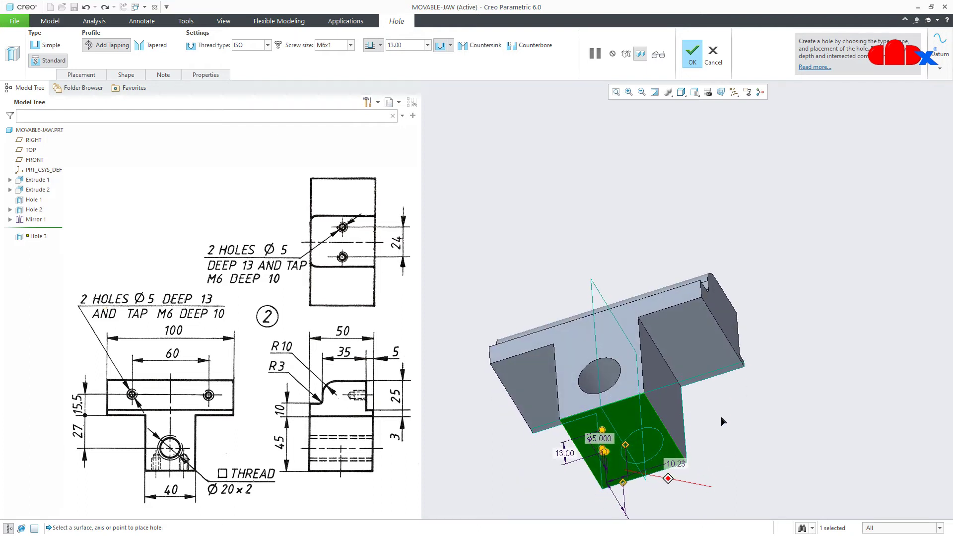
Set the hole offsets to -12.00 and 25.00 and finish the third hole
double_click(674, 463)
type("-12")
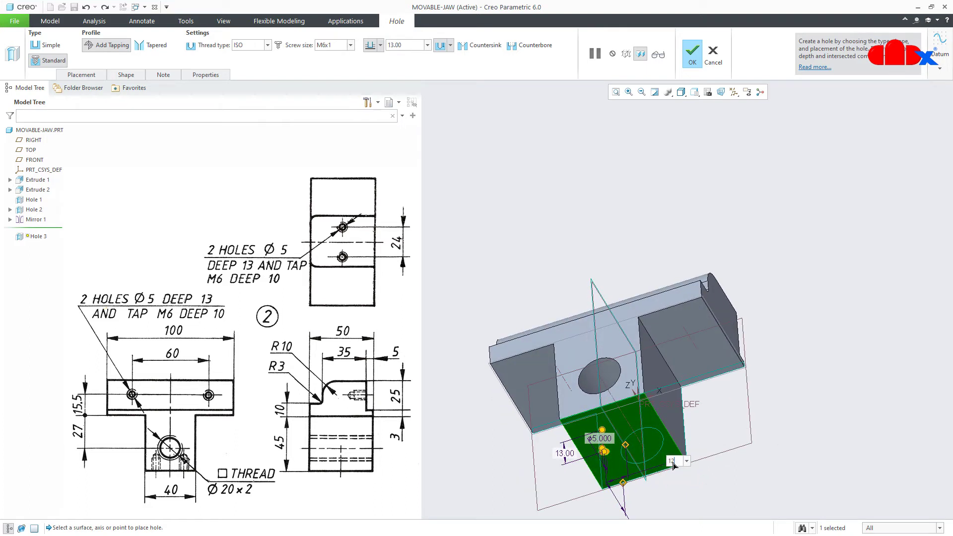
key("Return")
scroll(622, 483, "up", 2)
middle_click_drag(622, 483, 635, 324)
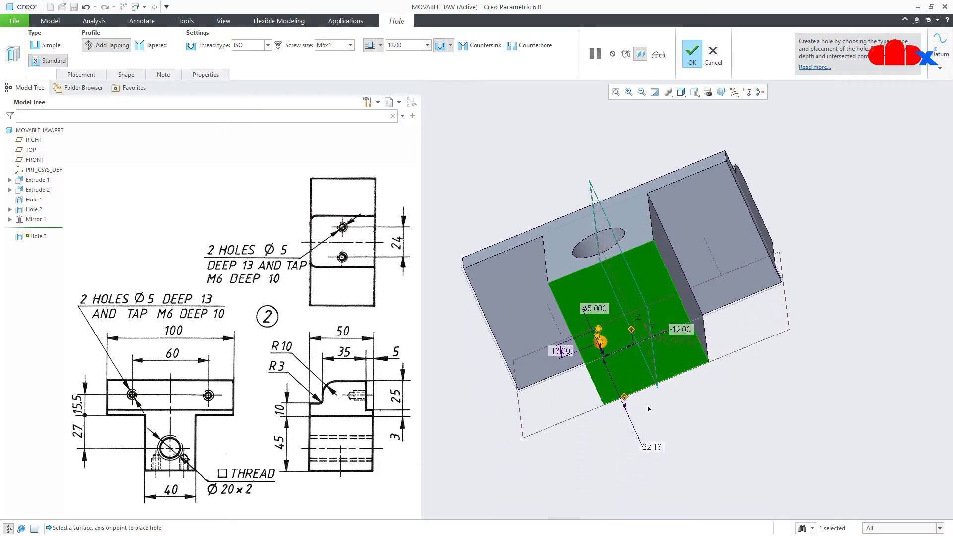
double_click(650, 445)
type("25")
key("Return")
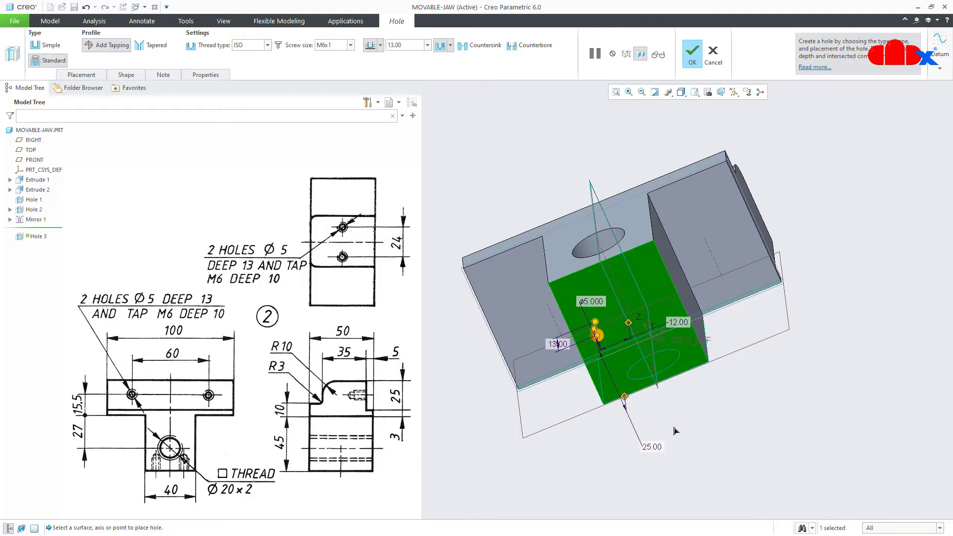
middle_click_drag(674, 429, 763, 432)
middle_click(723, 447)
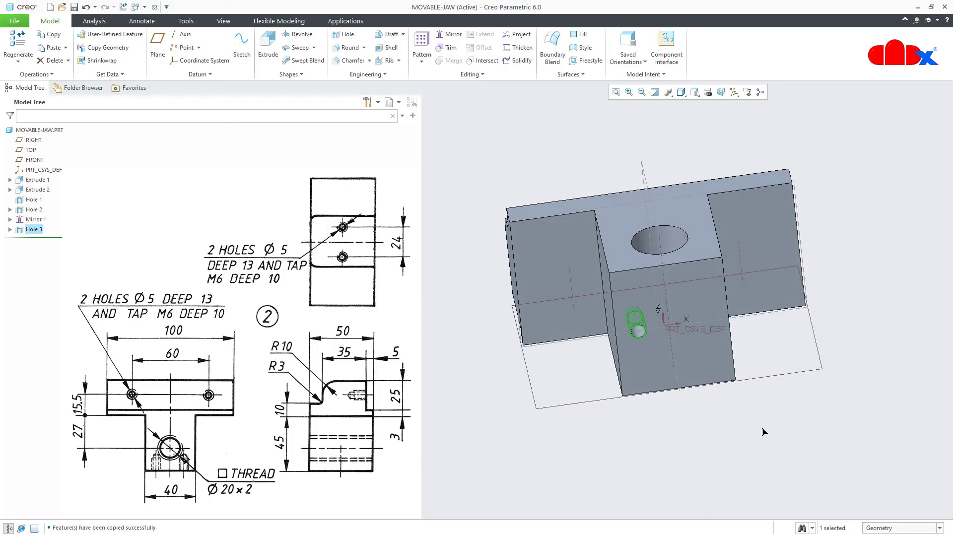
Mirror Hole 3 across the vertical datum plane
left_click(449, 35)
left_click(643, 169)
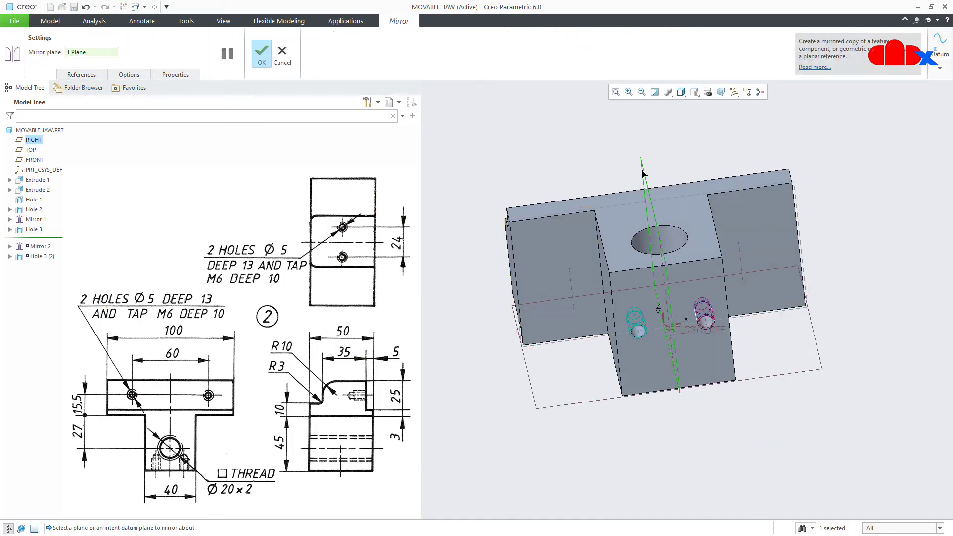
middle_click(656, 163)
left_click(777, 483)
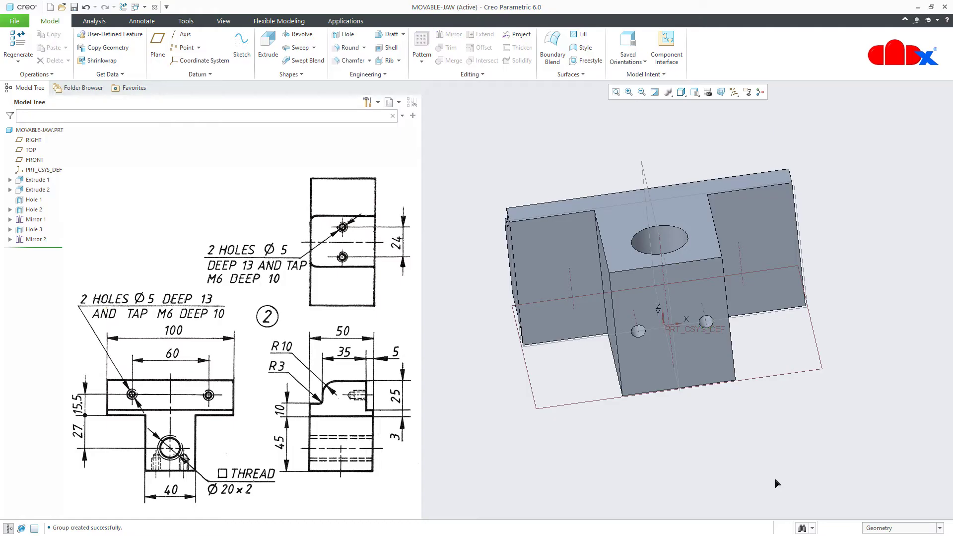
Hide all datums, close MOVABLE-JAW, and start Erase Not Displayed
key("ctrl+d")
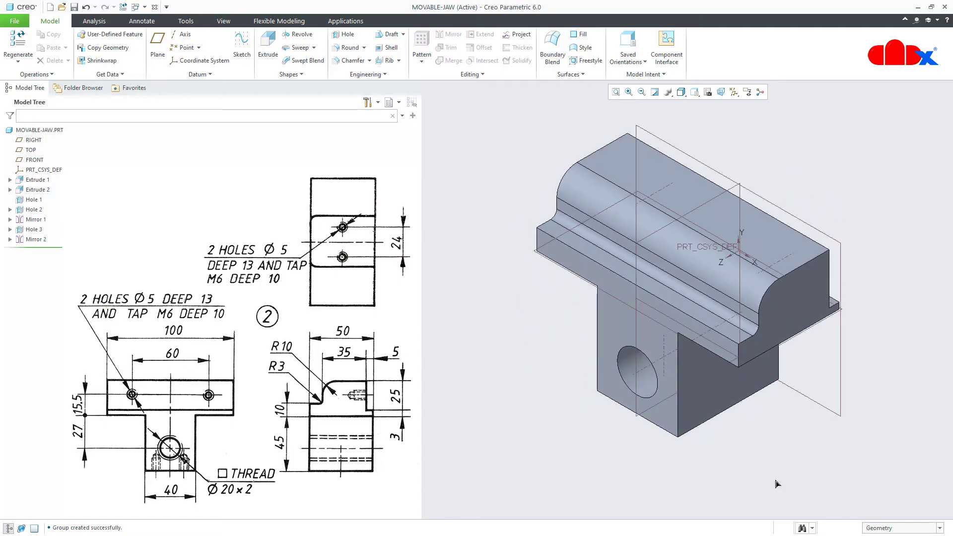
left_click(734, 92)
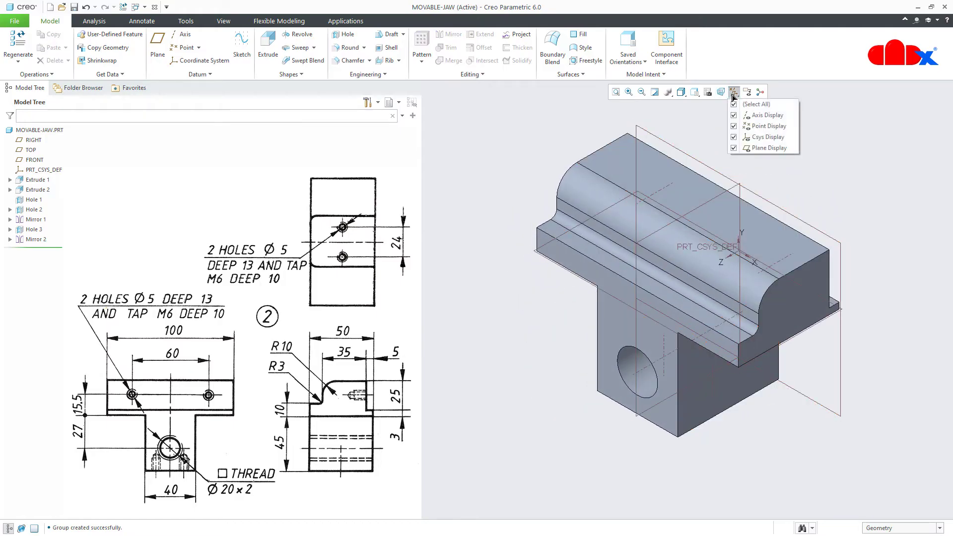
left_click(732, 105)
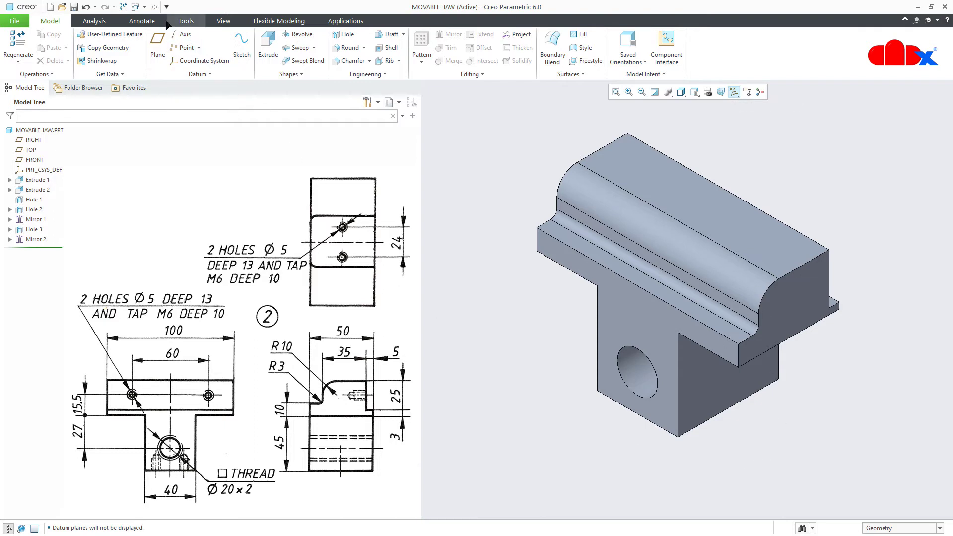
left_click(155, 8)
left_click(130, 47)
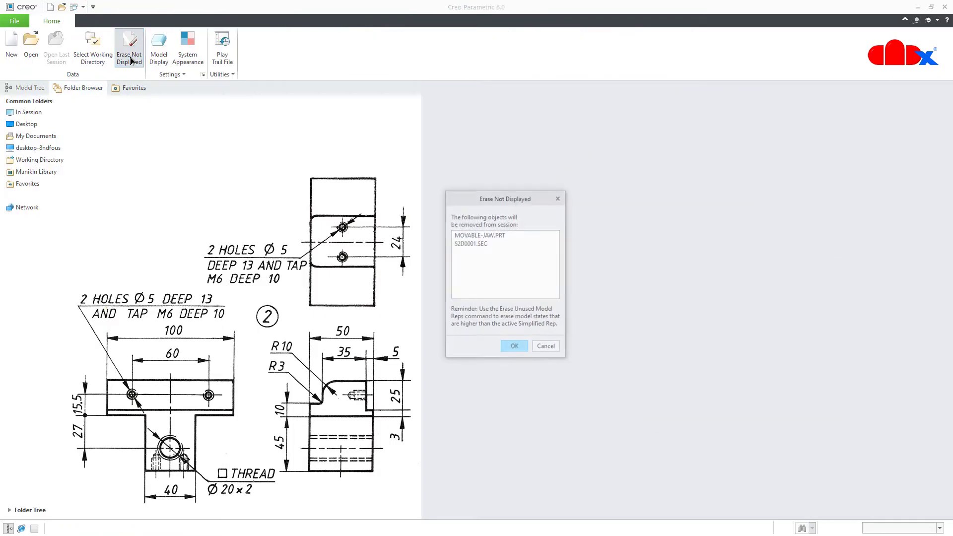
Erase MOVABLE-JAW from session and start a new file
left_click(513, 347)
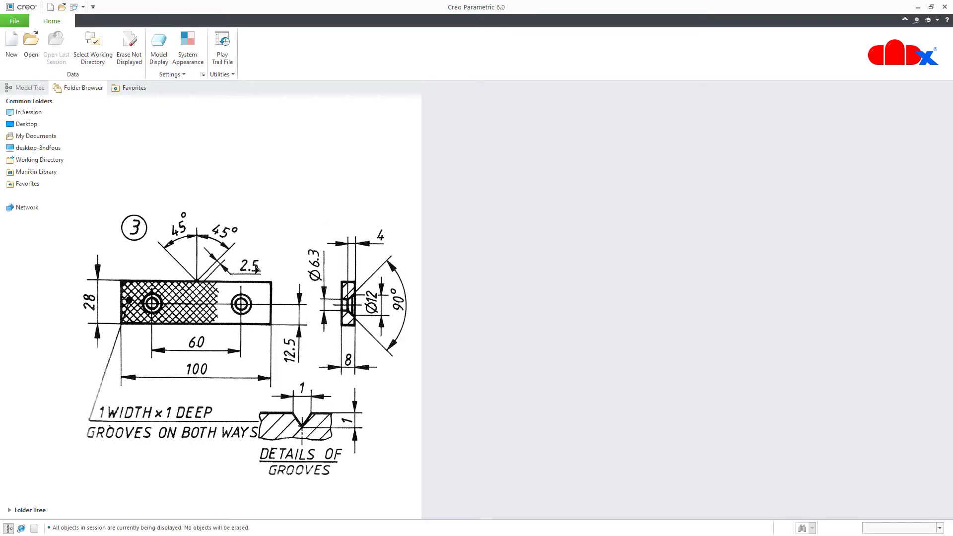
left_click(11, 47)
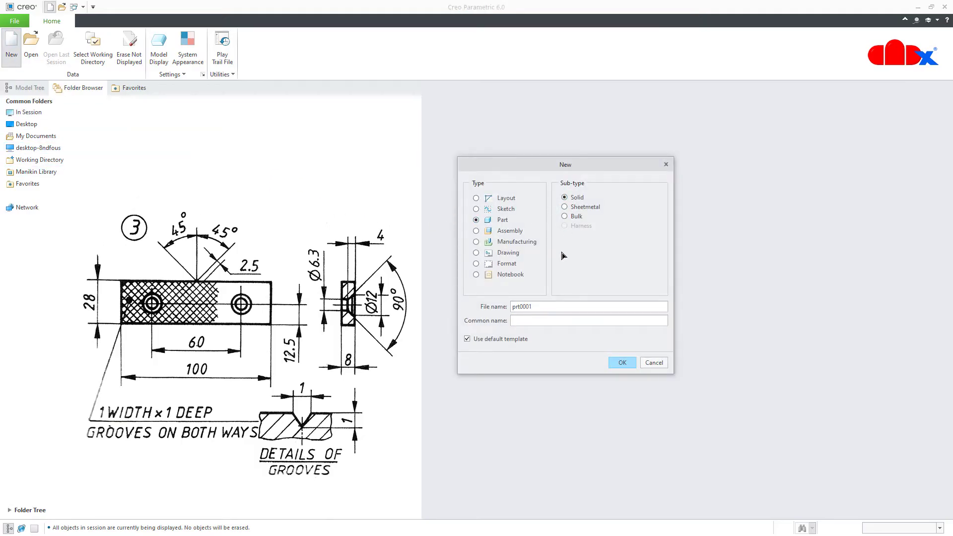
Create the part 'jaw-grip' using the mmns_part_solid template
double_click(555, 307)
type("jaw-grip")
left_click(517, 338)
left_click(622, 364)
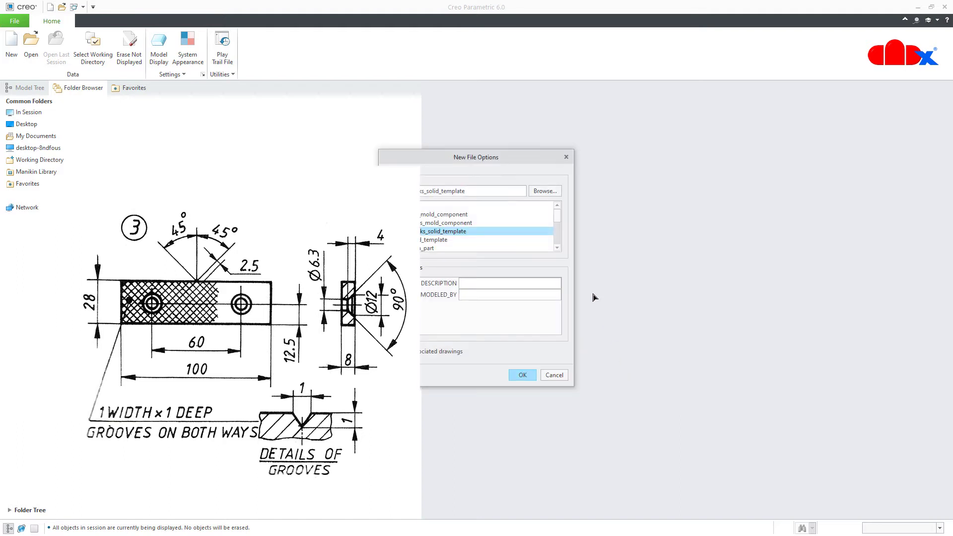
left_click_drag(521, 156, 627, 156)
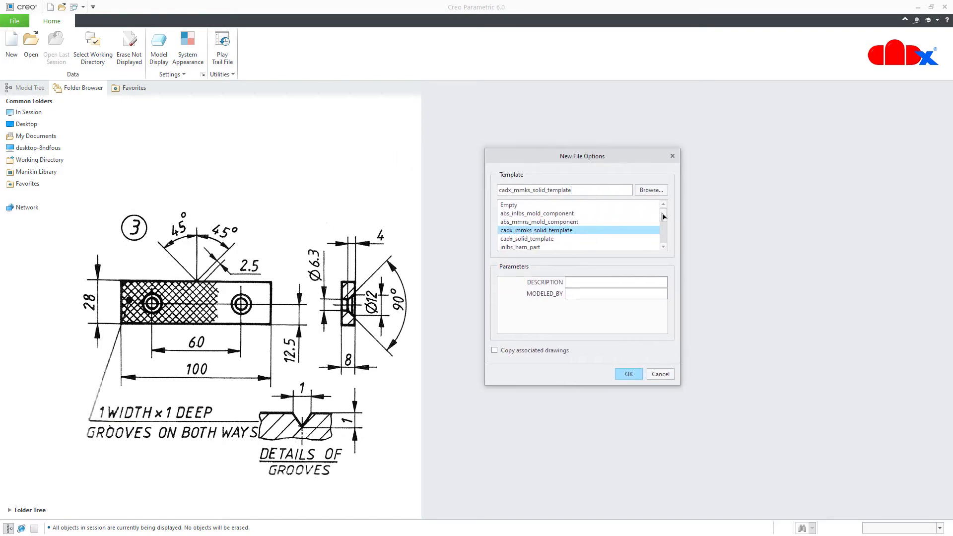
left_click_drag(662, 215, 670, 250)
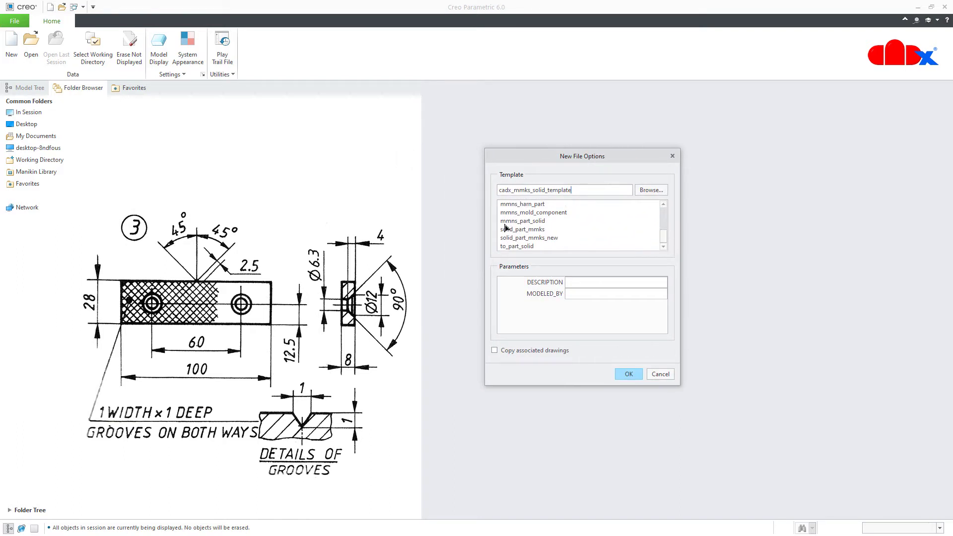
left_click(533, 222)
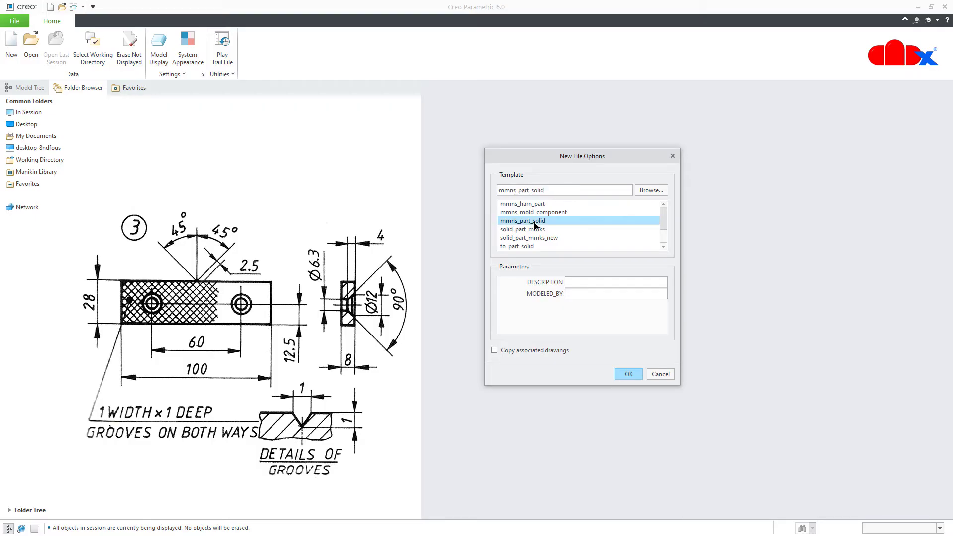
left_click(626, 377)
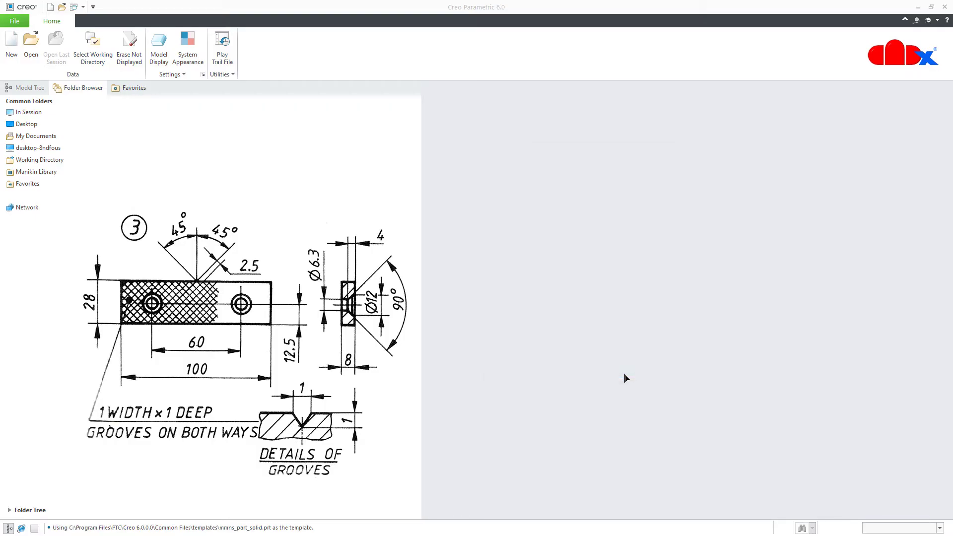
Show all datums and begin an extrusion sketched on the FRONT plane
left_click(734, 92)
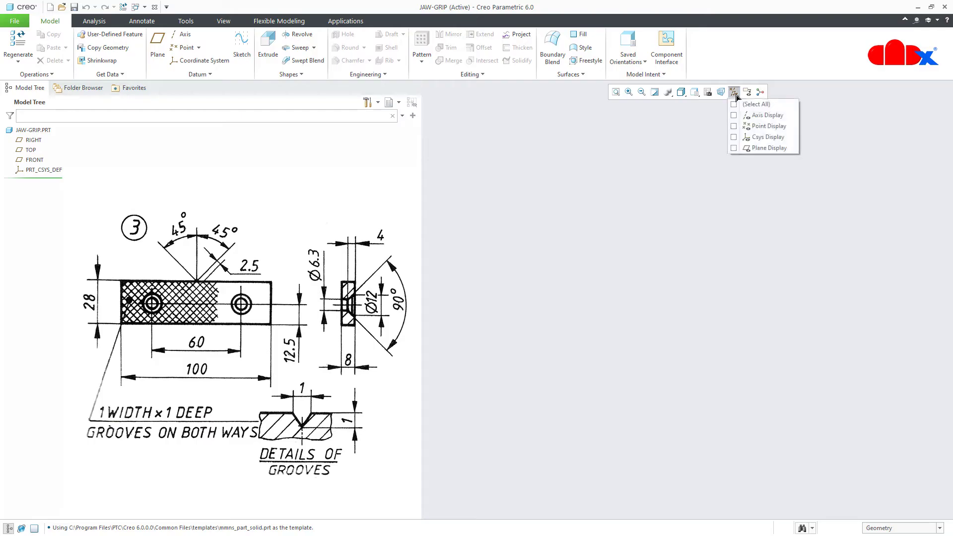
left_click(733, 104)
left_click(719, 441)
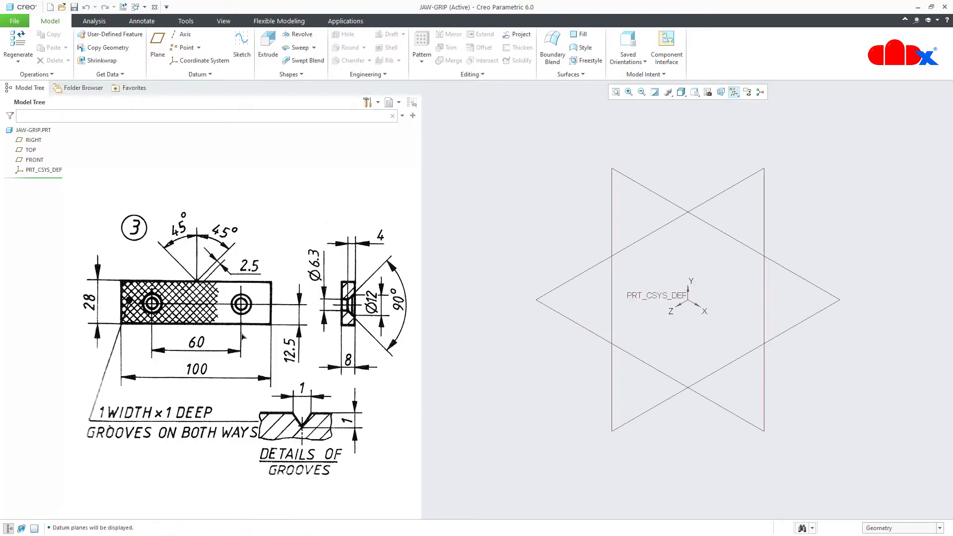
left_click(268, 44)
left_click(34, 159)
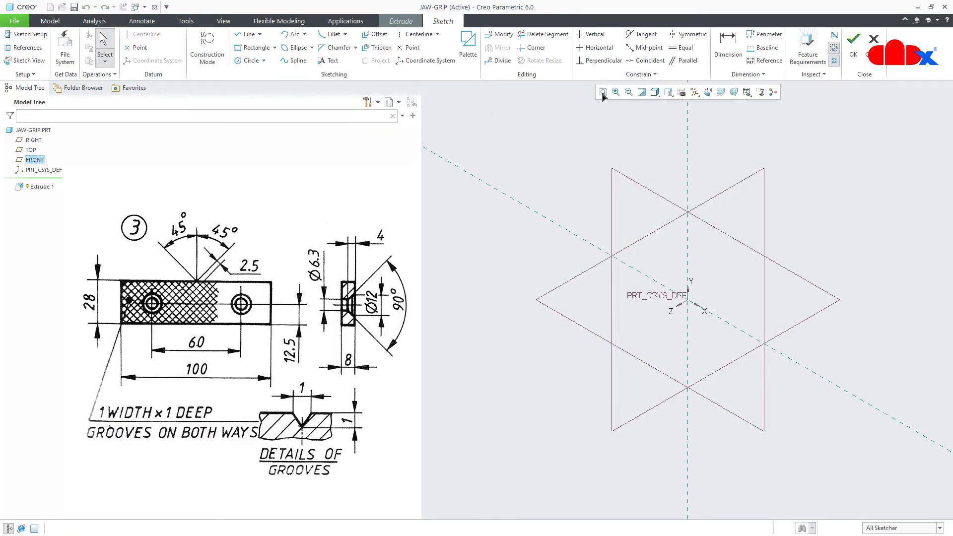
Hide datums and draw a center rectangle at the origin
left_click(707, 93)
left_click(708, 93)
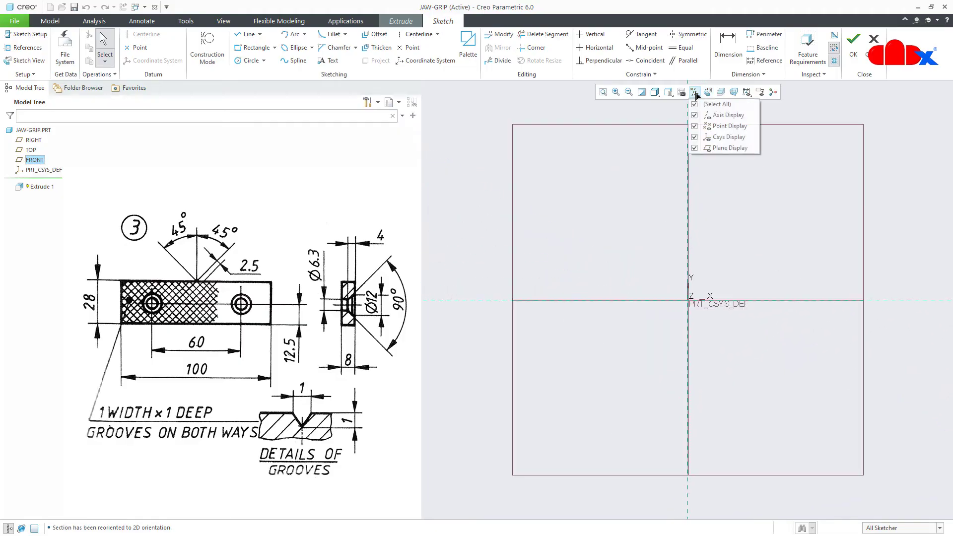
left_click(701, 105)
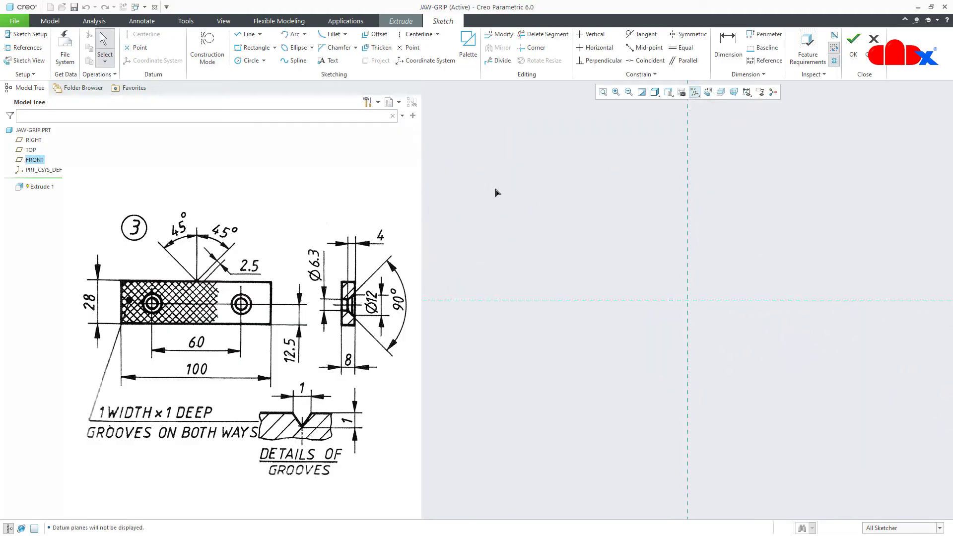
left_click(274, 47)
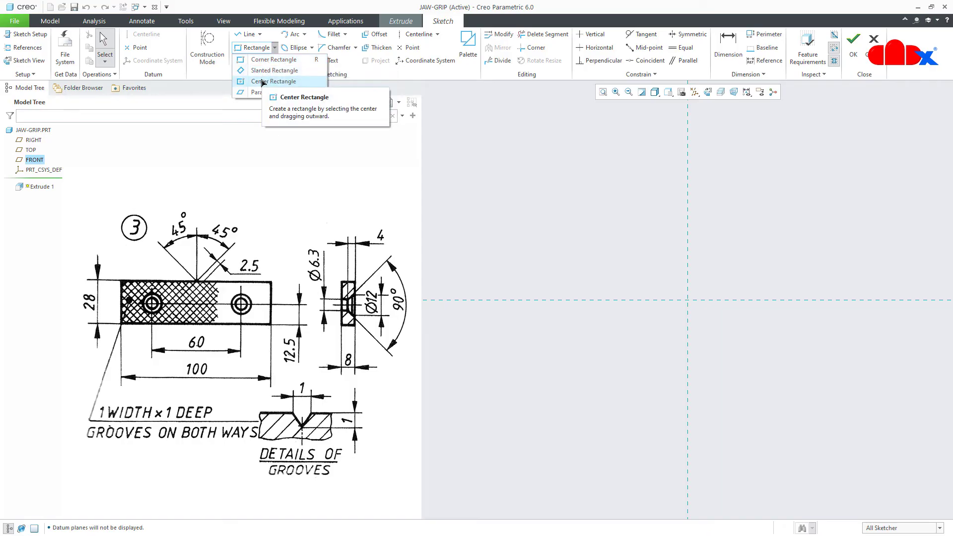
left_click(262, 82)
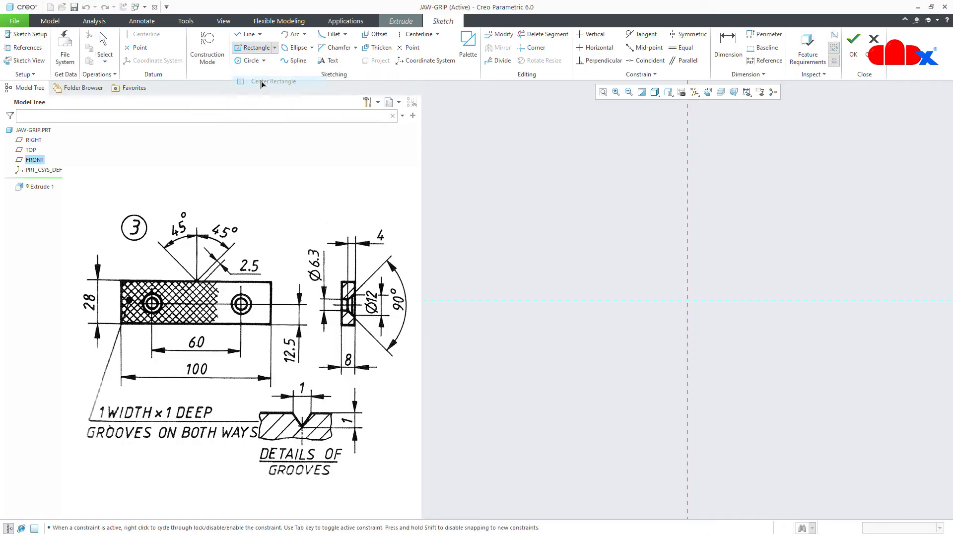
left_click(690, 305)
left_click(789, 339)
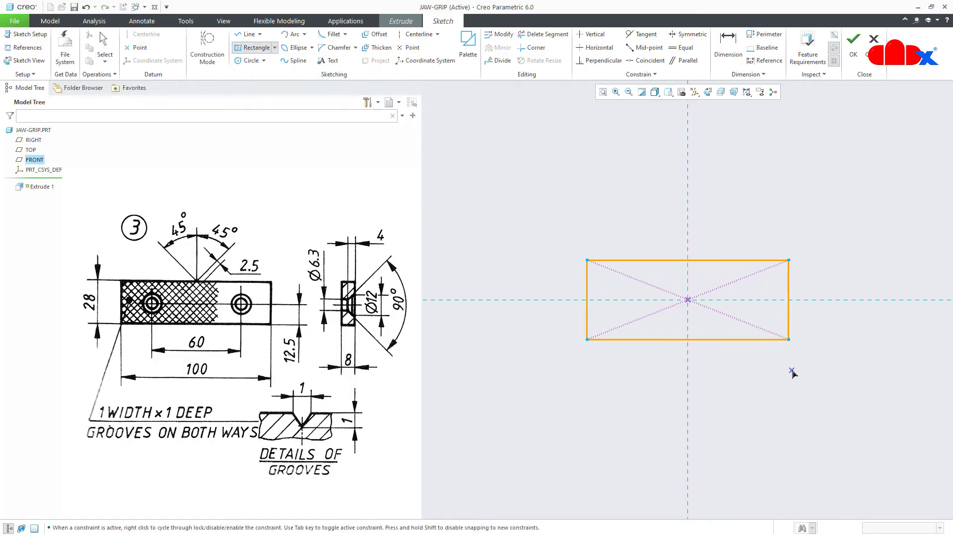
middle_click(792, 373)
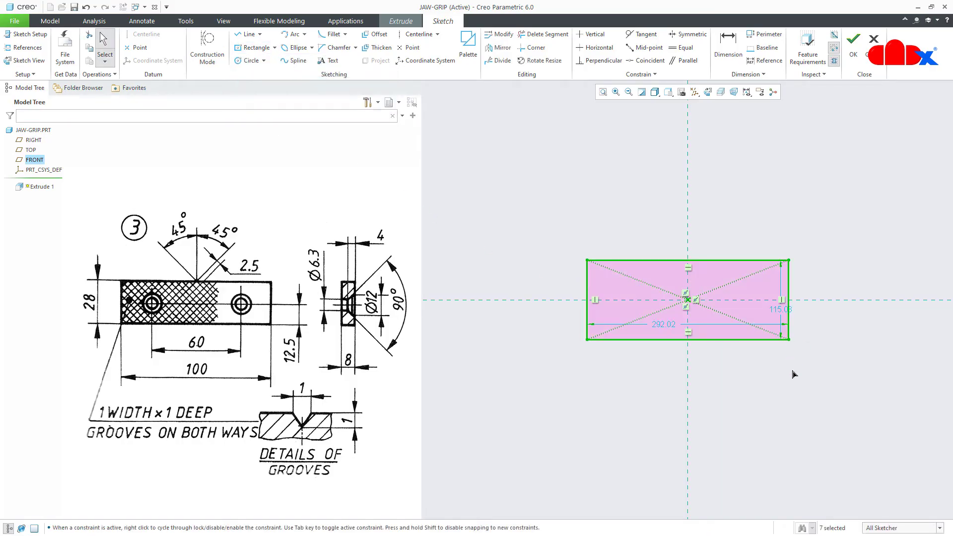
Dimension the rectangle 100 wide by 28 high and finish the sketch
double_click(671, 328)
type("10")
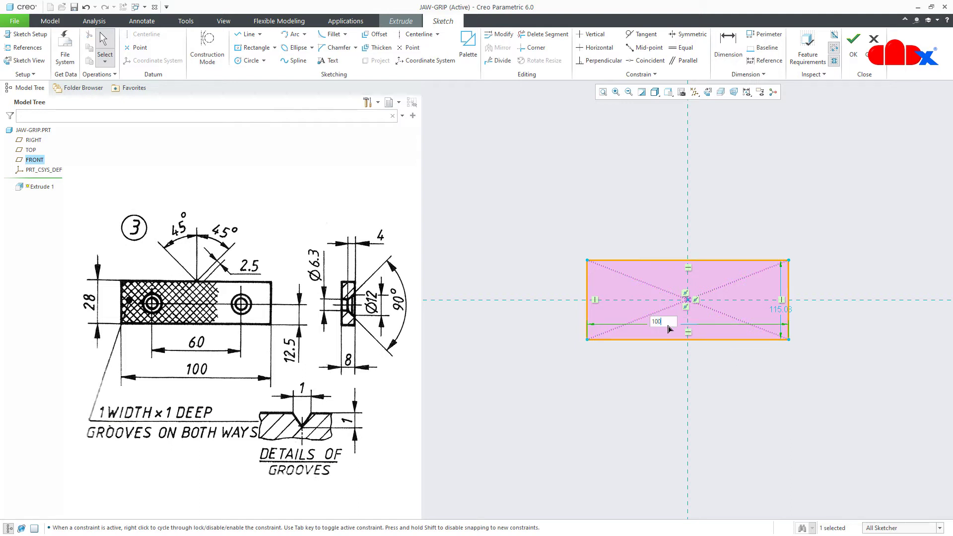
type("0")
key("Return")
double_click(714, 310)
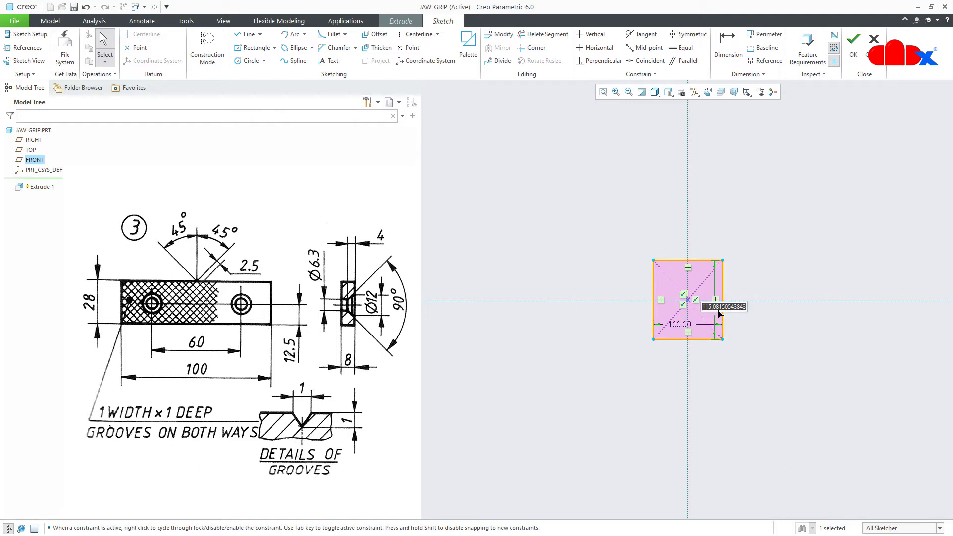
type("28")
key("Return")
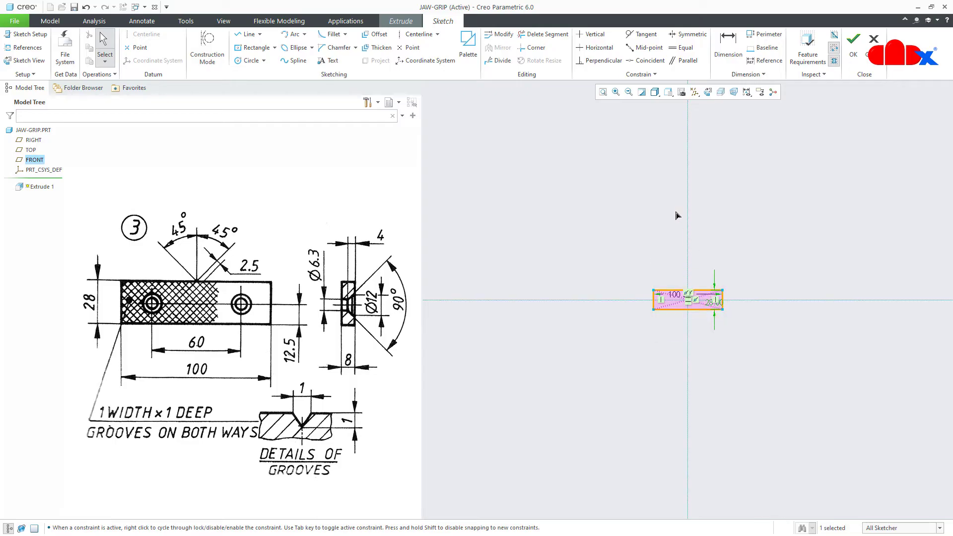
left_click(602, 93)
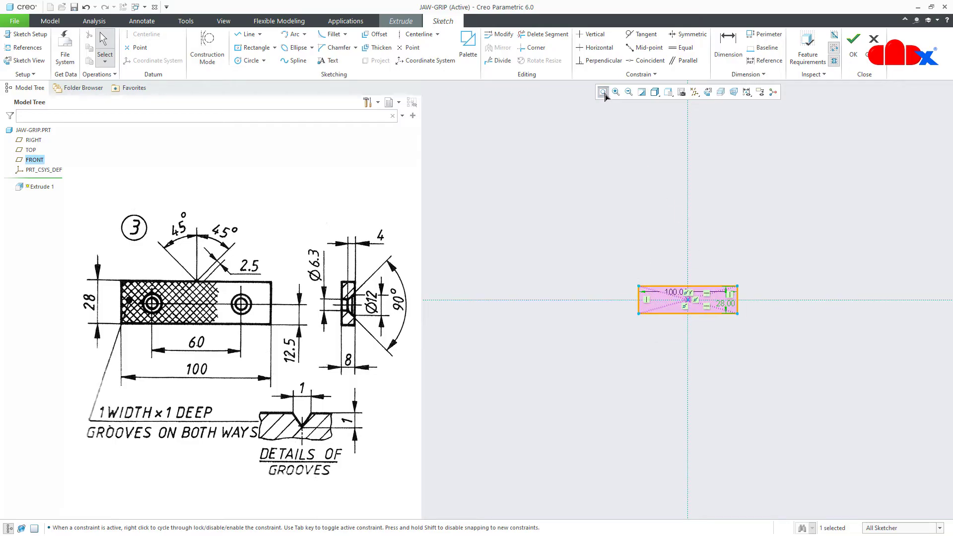
right_click(786, 445)
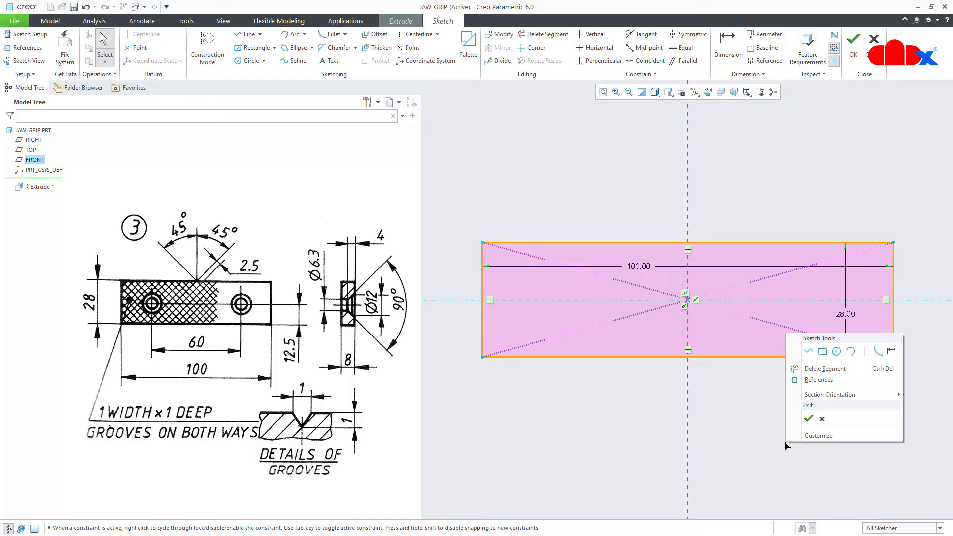
left_click(808, 422)
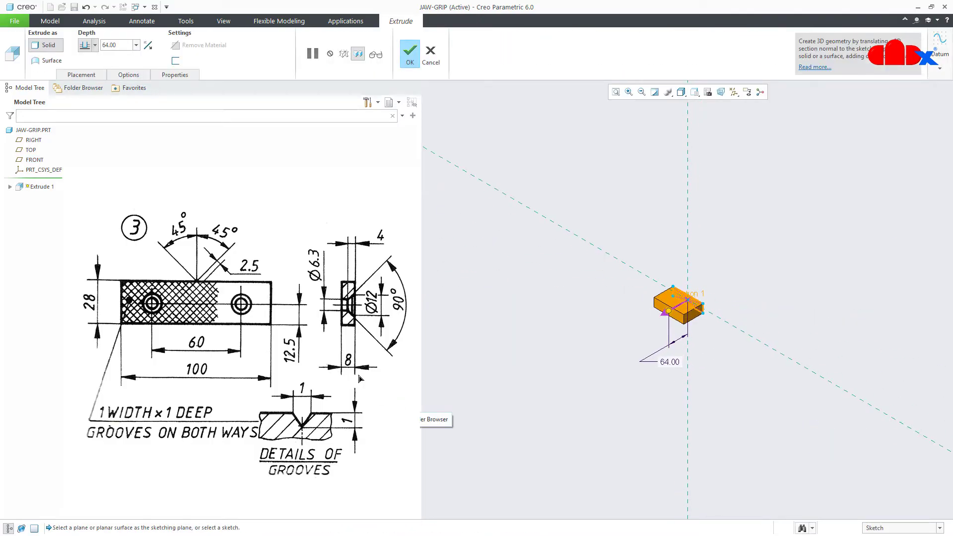
Extrude the plate 8 mm deep and save the part
double_click(113, 45)
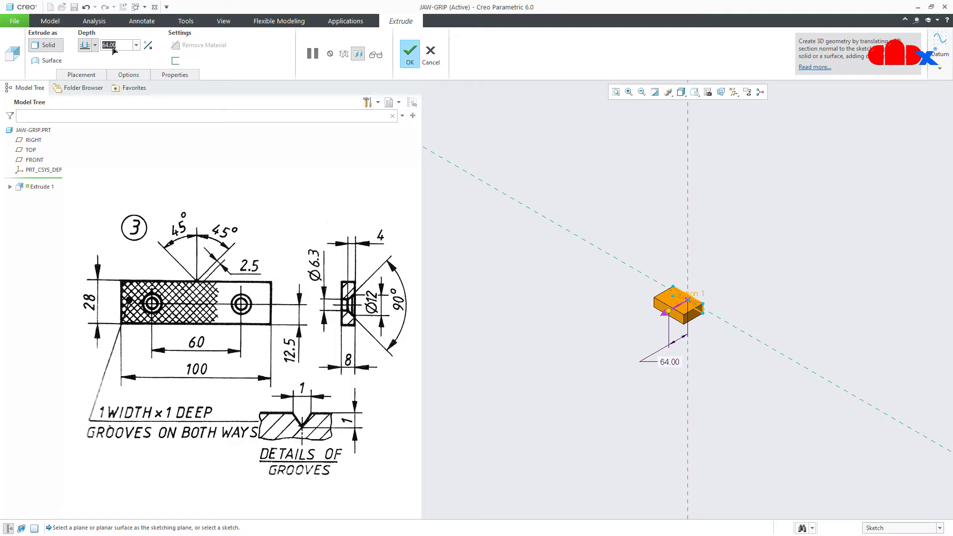
type("8")
key("Return")
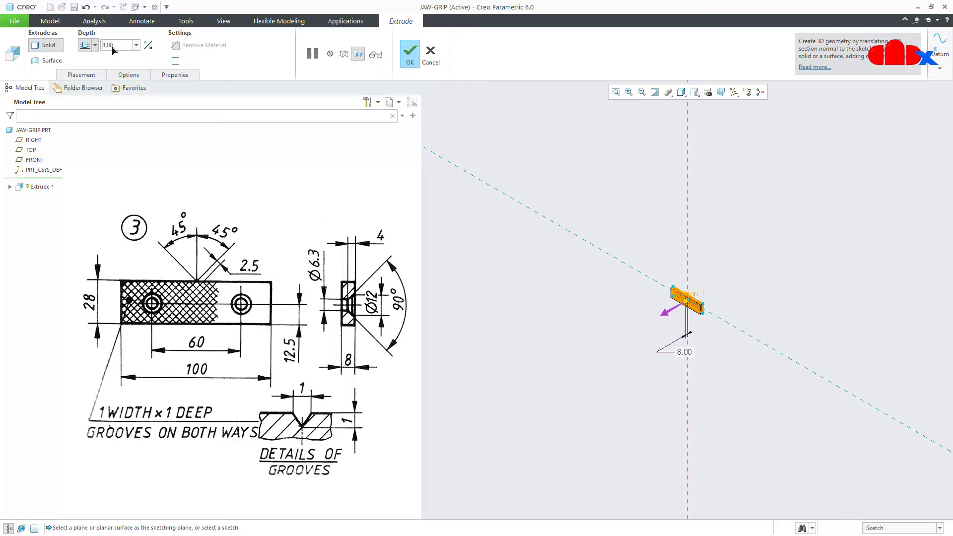
left_click(409, 52)
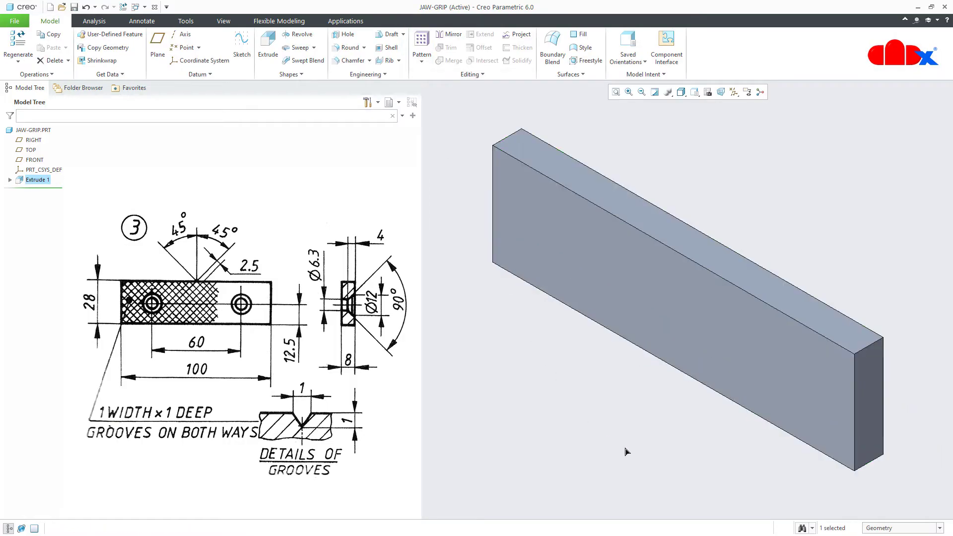
left_click(626, 452)
key("ctrl+s")
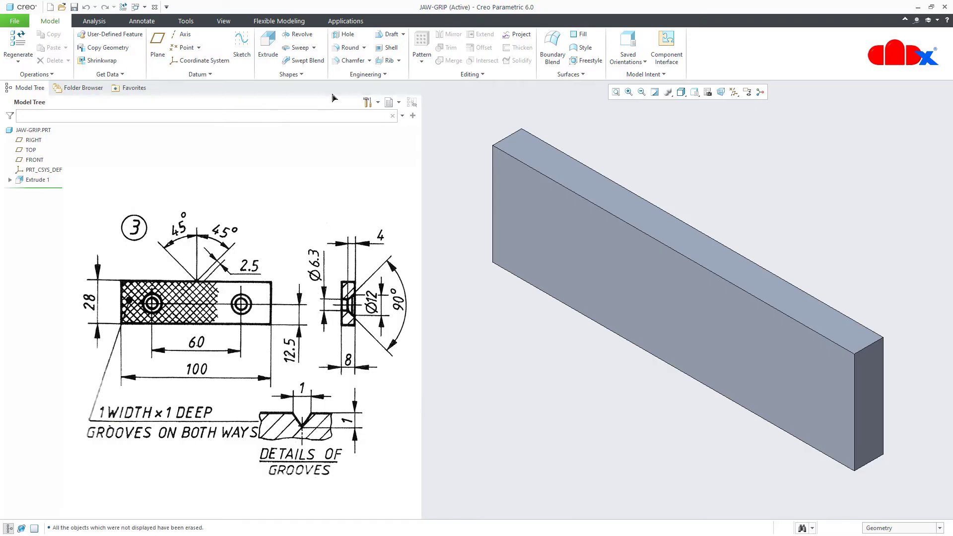
left_click(343, 35)
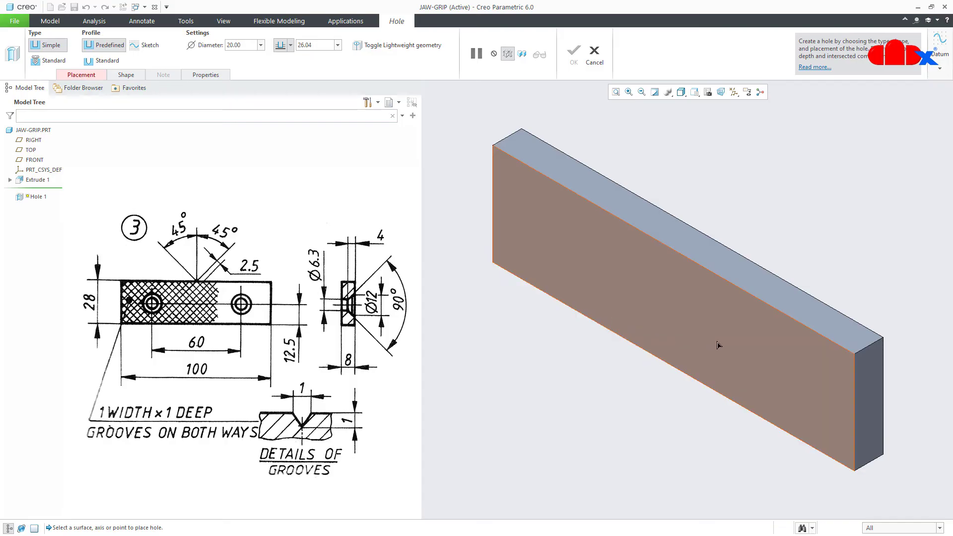
Place the hole on the front face, 12.5 from the bottom edge and 30 from centre
left_click(752, 353)
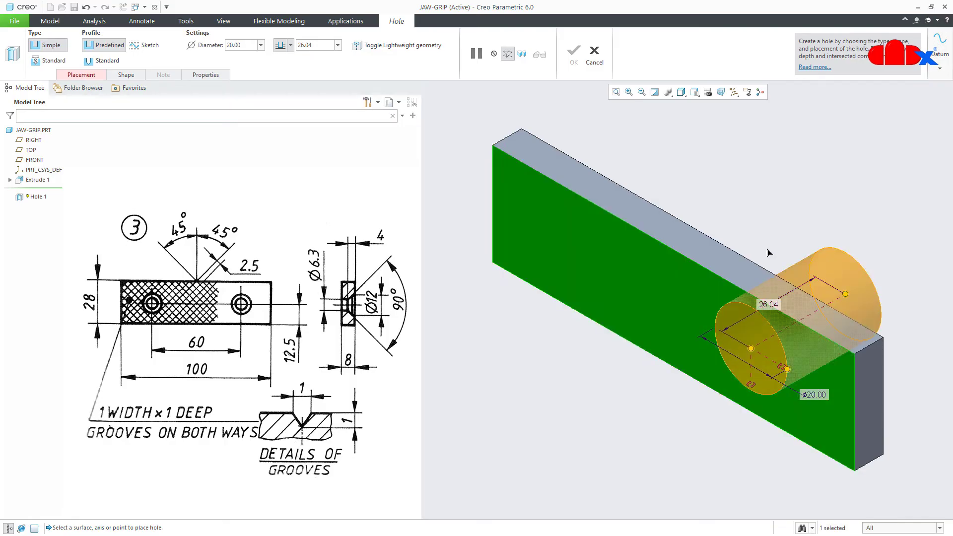
left_click(733, 92)
left_click(735, 104)
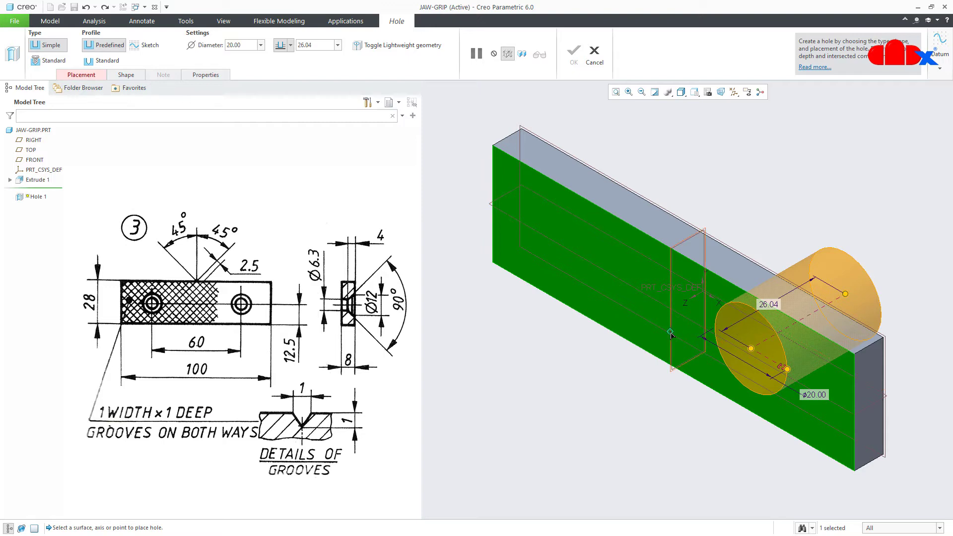
left_click_drag(669, 330, 750, 412)
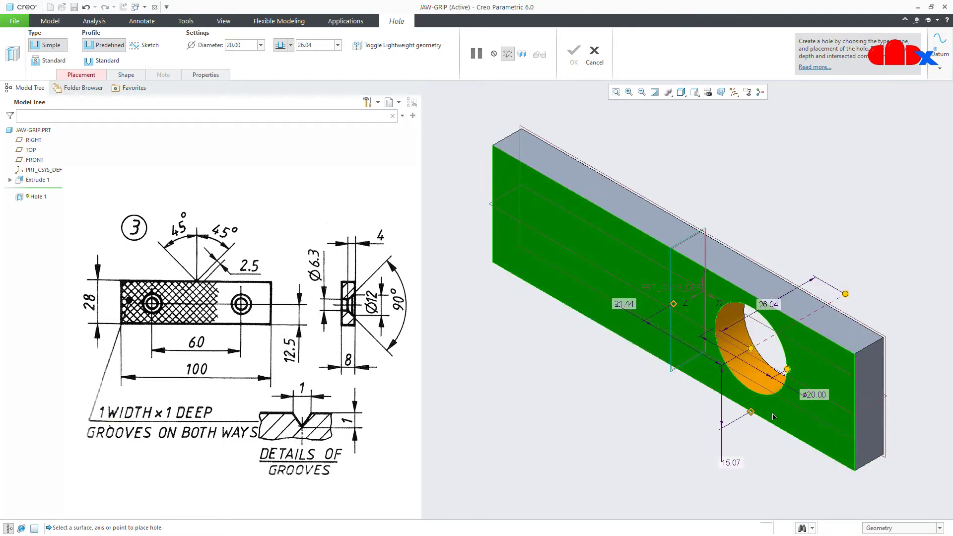
double_click(731, 463)
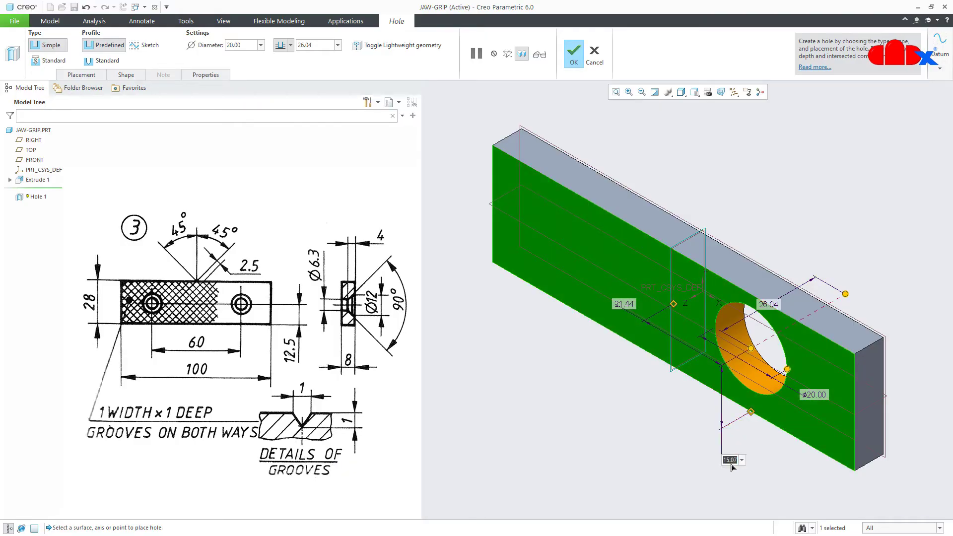
type("12.5")
key("Return")
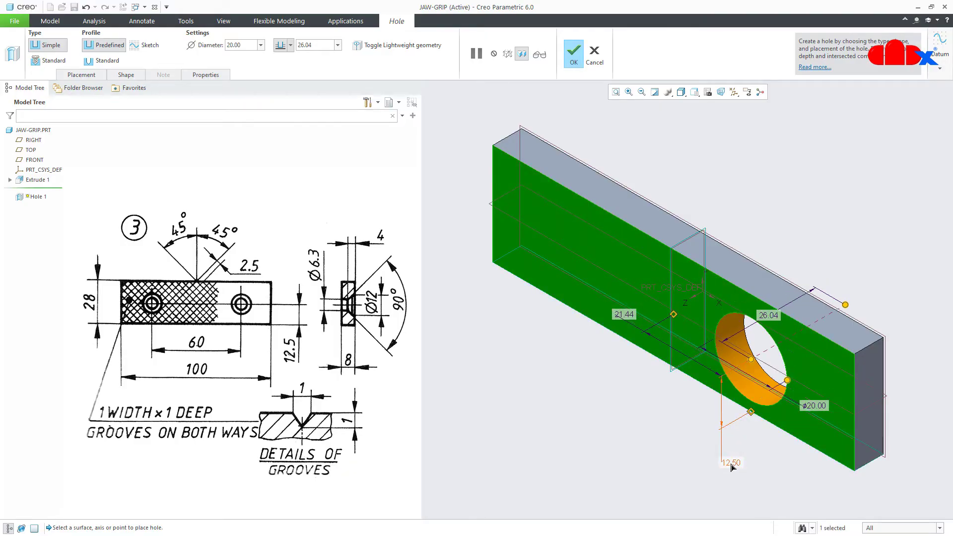
double_click(626, 314)
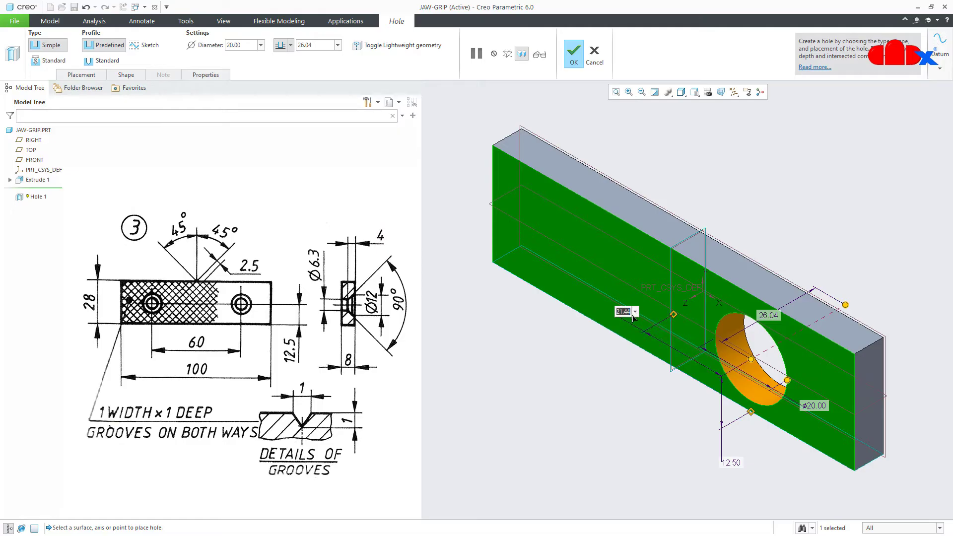
type("30")
key("Return")
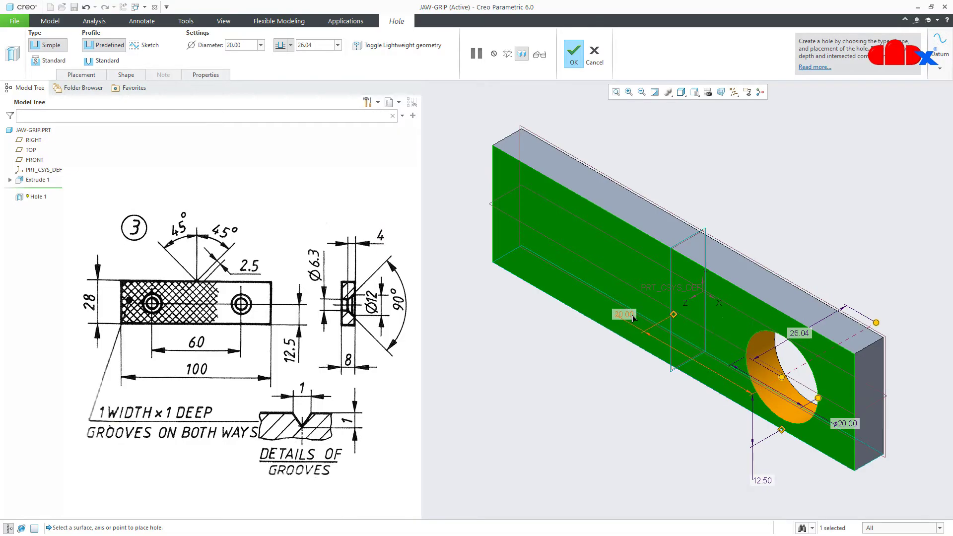
Make it a Ø6.30 To Next hole with a Ø12 countersink and finish it
left_click(245, 46)
type("6.3")
key("Return")
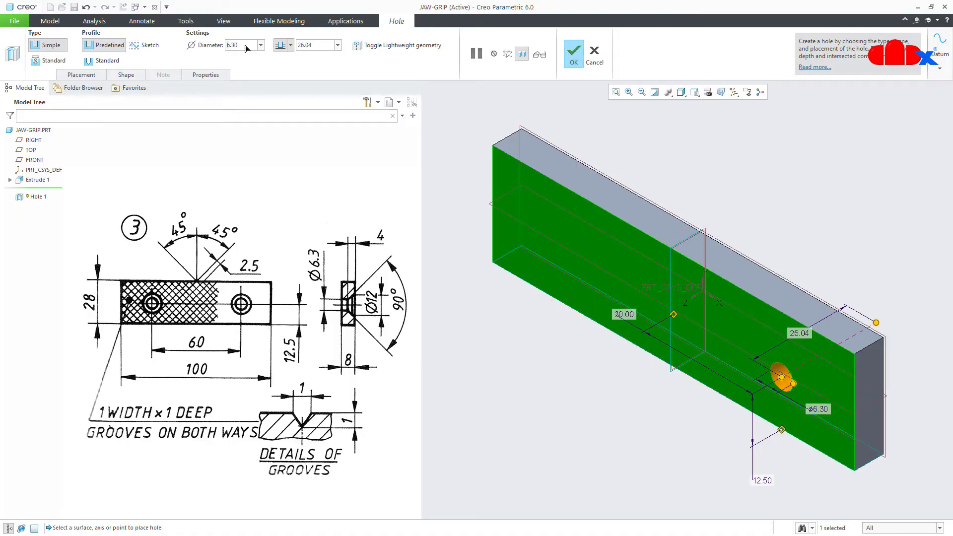
left_click(289, 45)
left_click(281, 90)
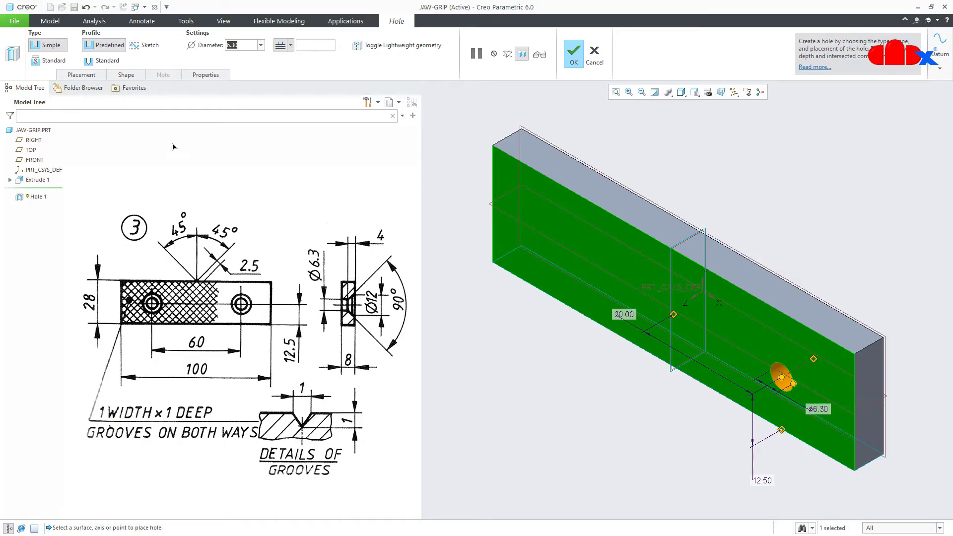
left_click(106, 60)
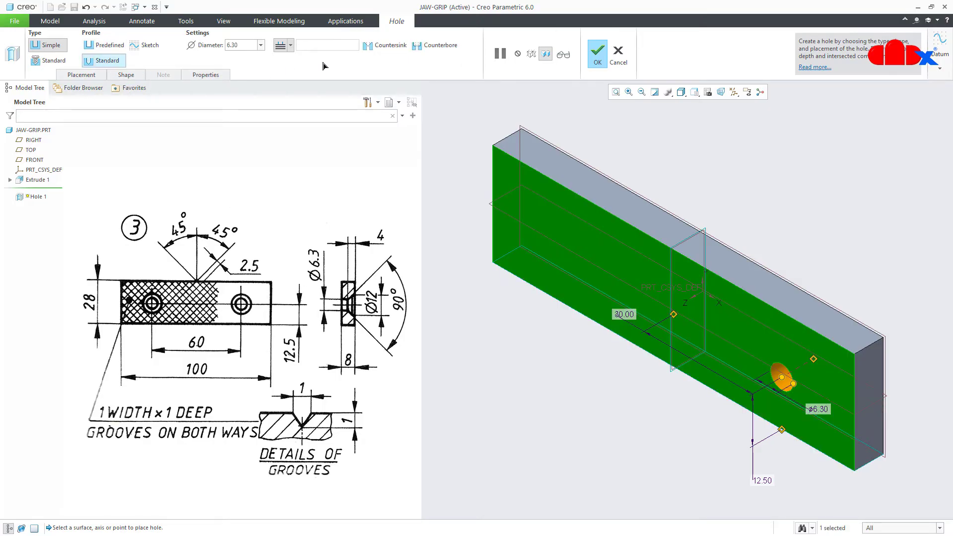
left_click(372, 45)
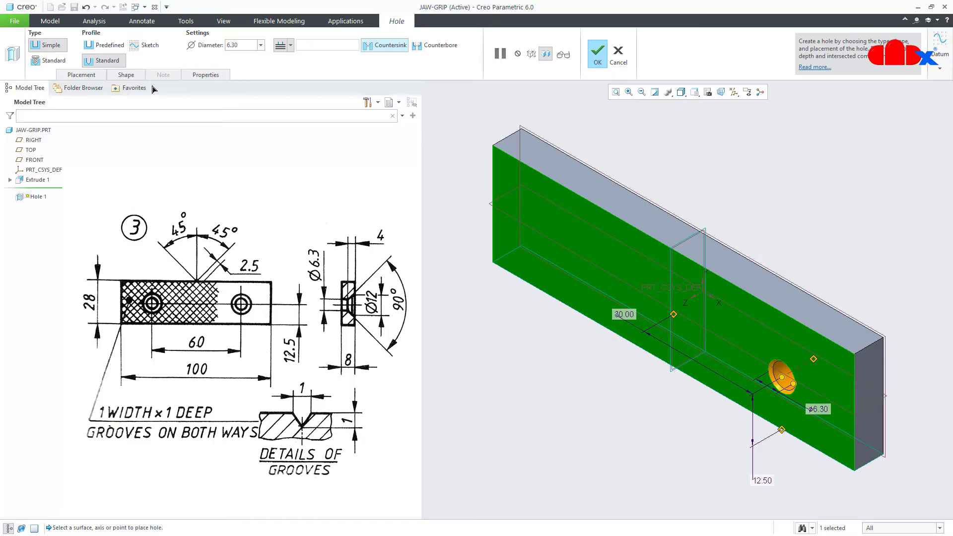
left_click(126, 75)
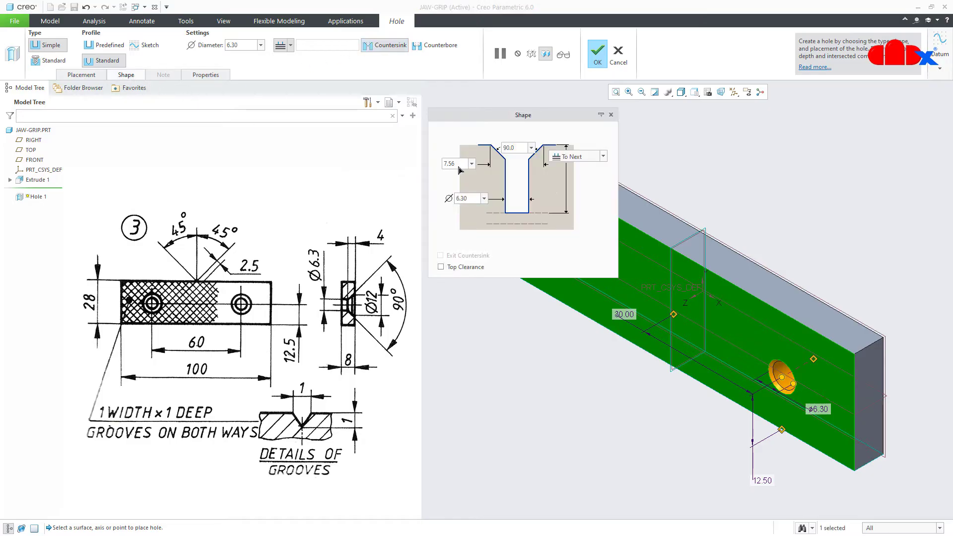
type("12")
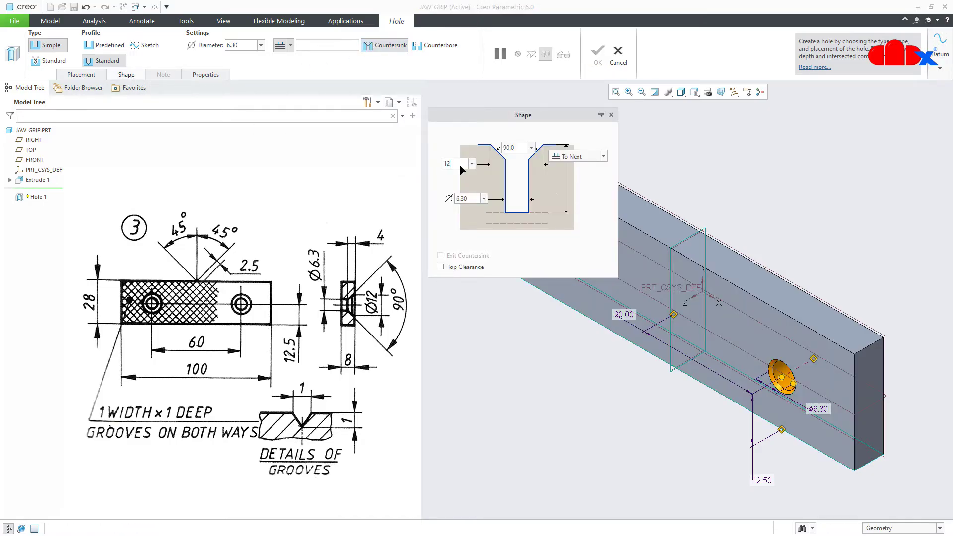
key("Return")
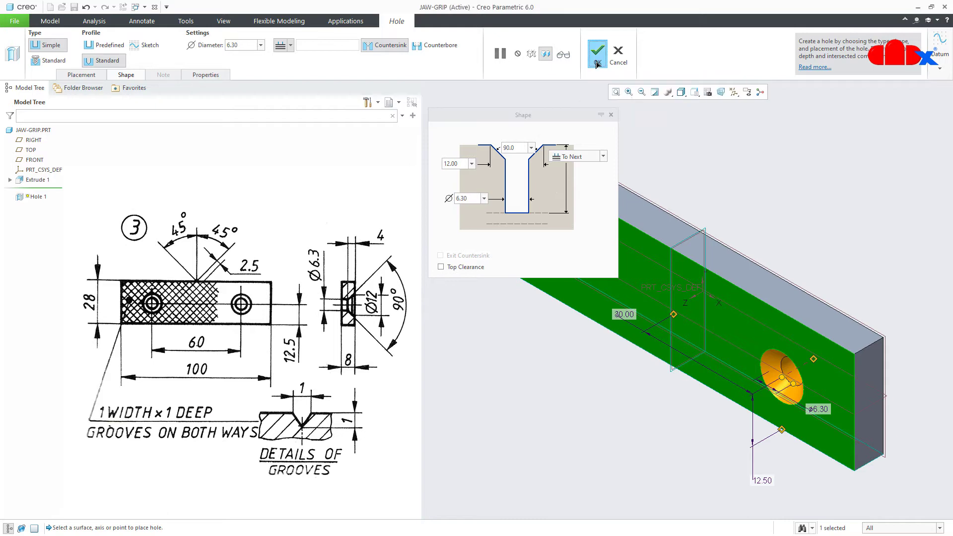
left_click(597, 59)
left_click(450, 34)
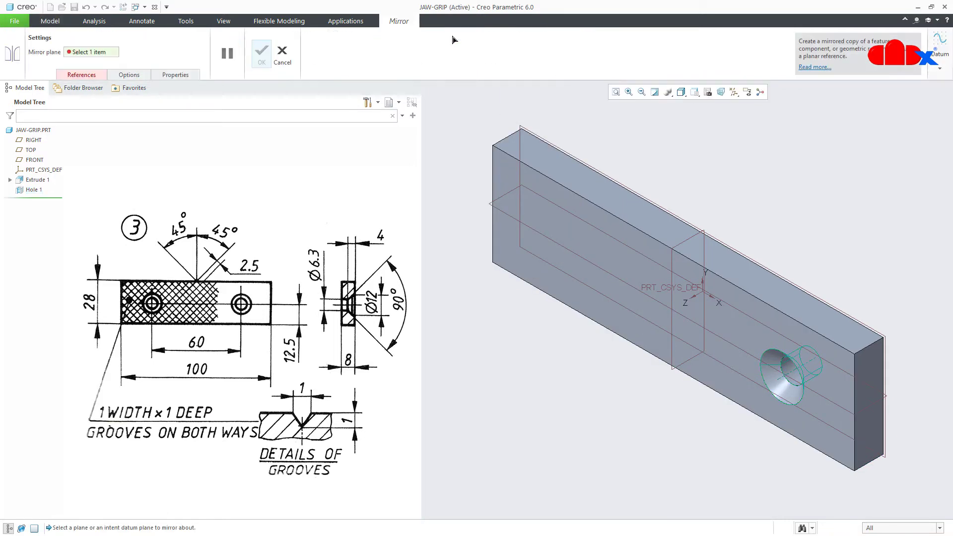
Mirror the countersunk hole across the RIGHT datum plane
left_click(674, 260)
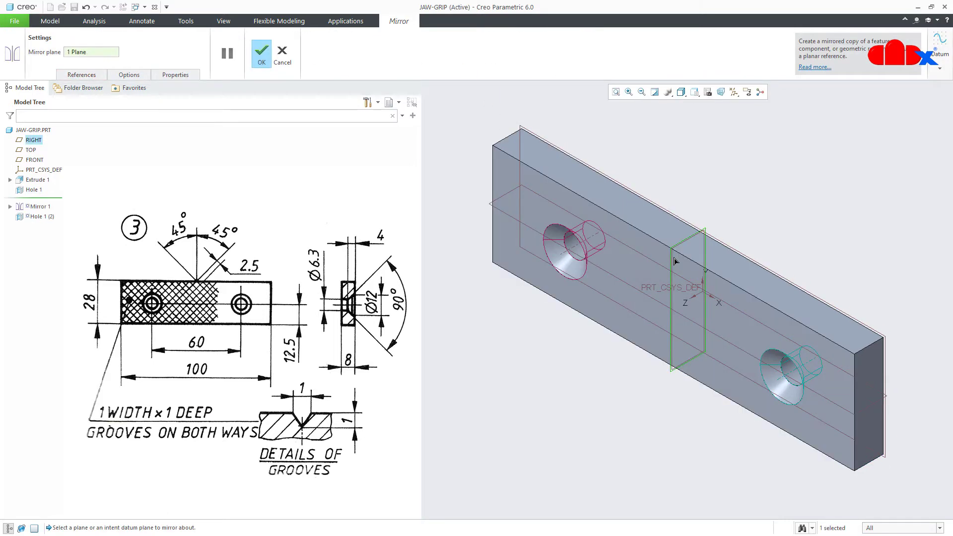
left_click(262, 53)
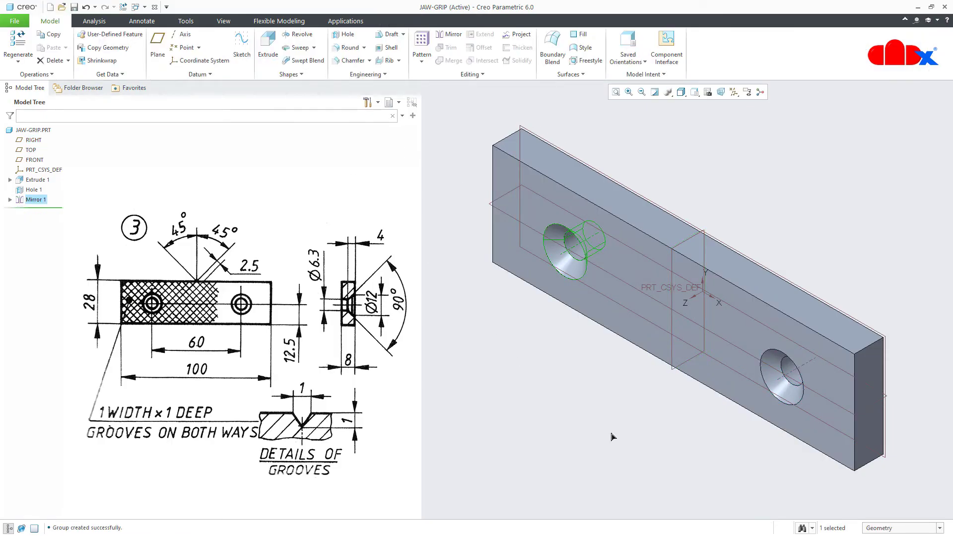
left_click(638, 453)
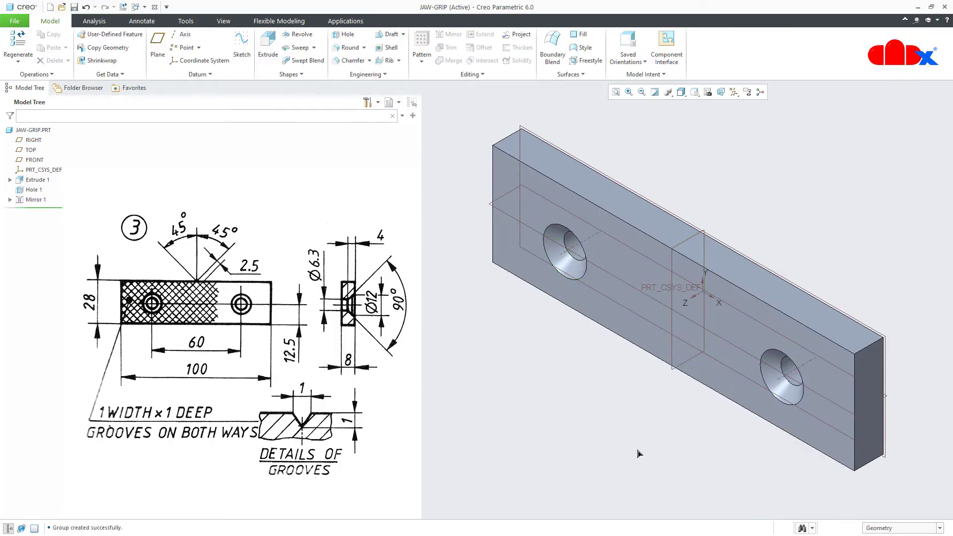
Hide all datum features using the display filters
left_click(734, 92)
left_click(747, 104)
left_click(663, 438)
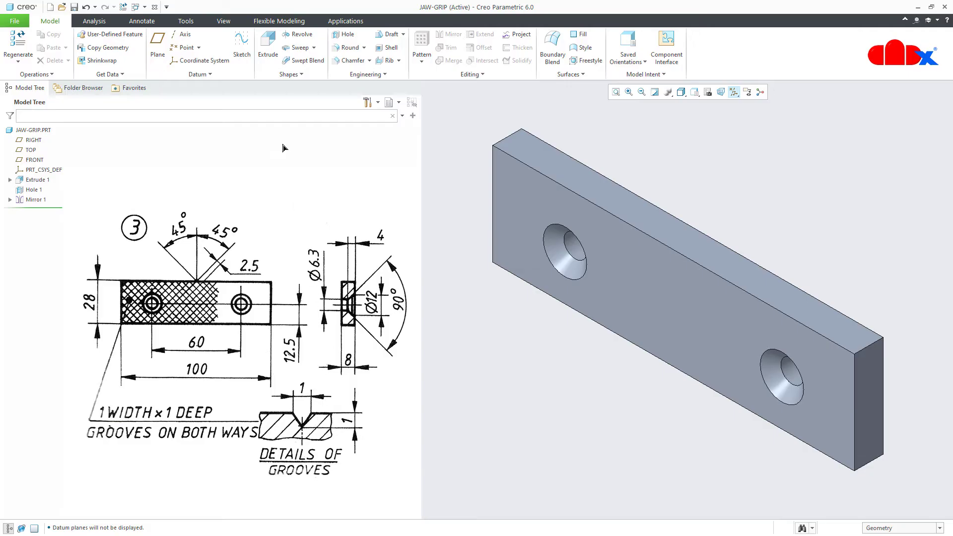
left_click(242, 43)
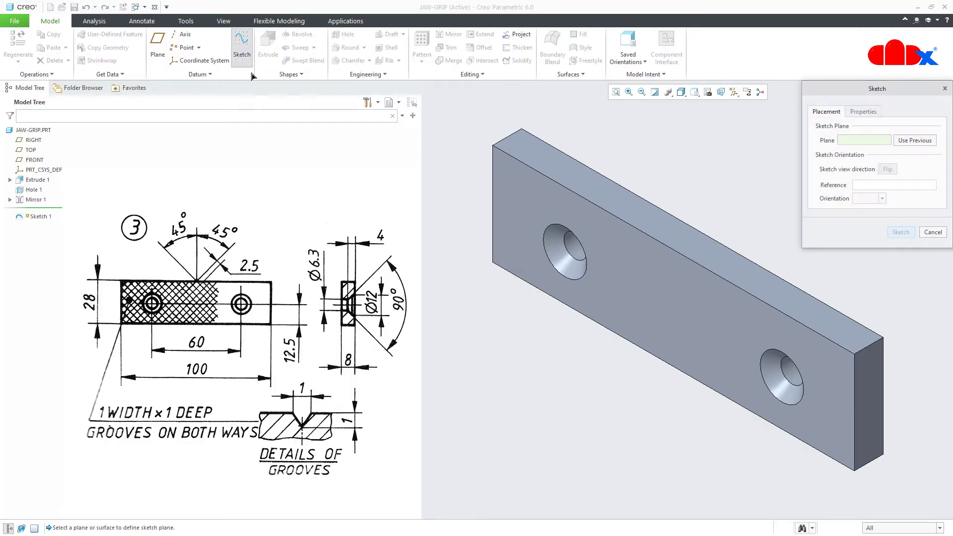
Sketch on the plate's front face, viewed flat, with its top and bottom edges as references
left_click(636, 287)
left_click(901, 232)
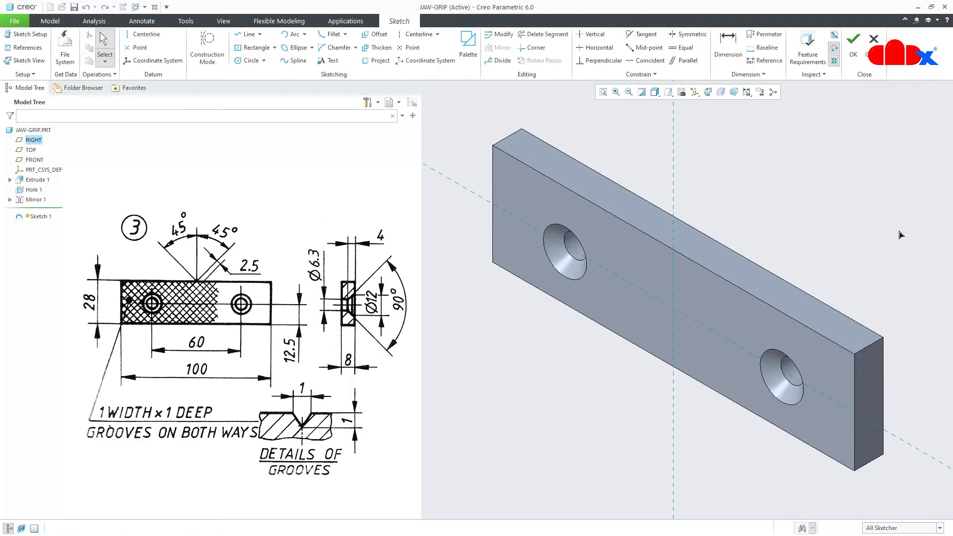
left_click(708, 92)
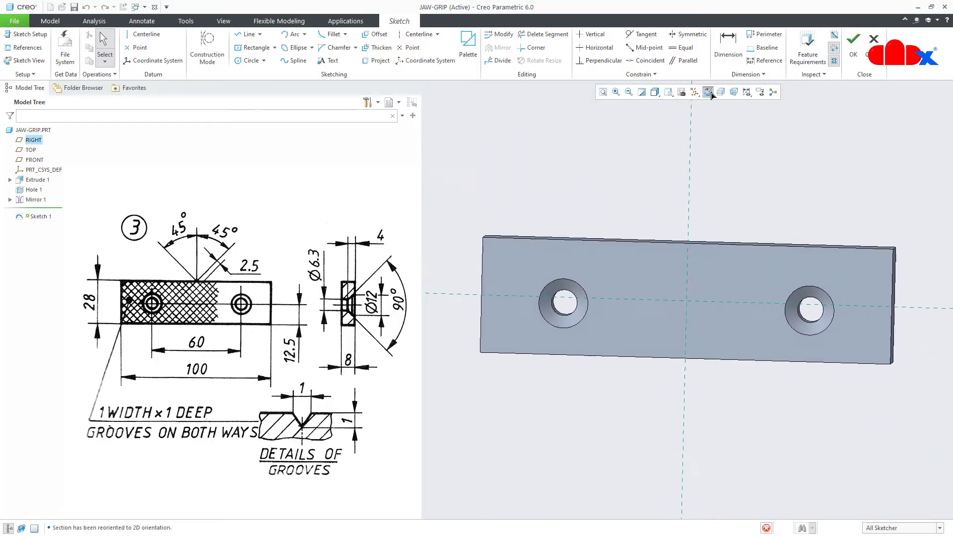
left_click(23, 47)
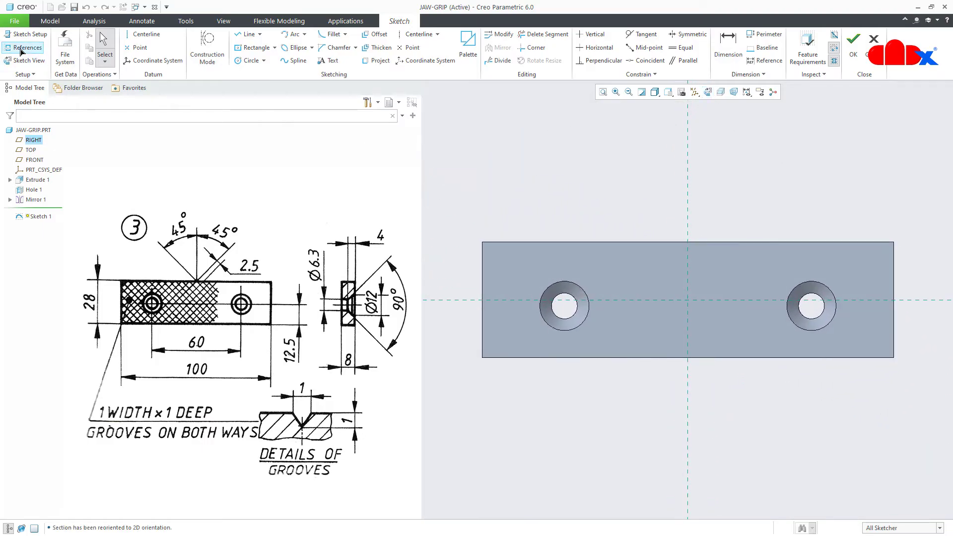
left_click(548, 242)
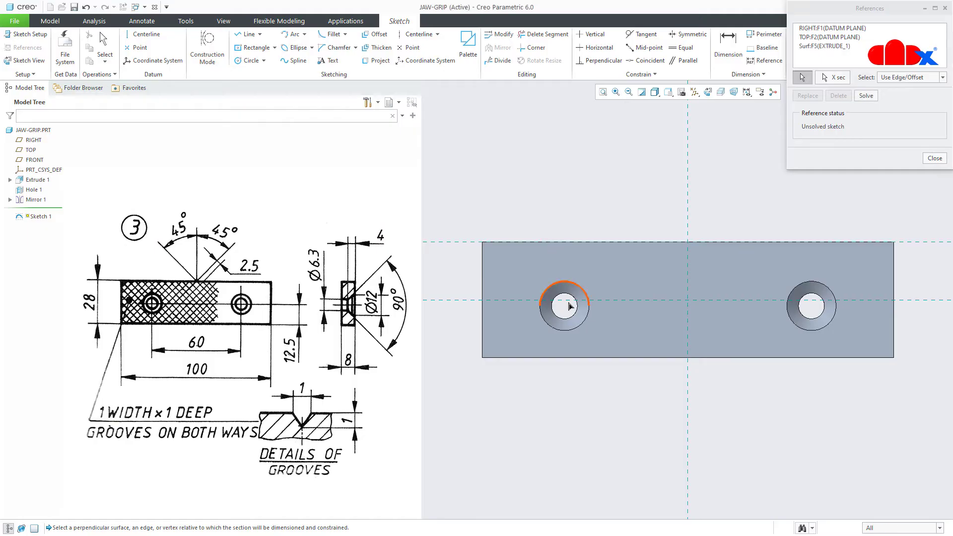
left_click(594, 357)
right_click(620, 397)
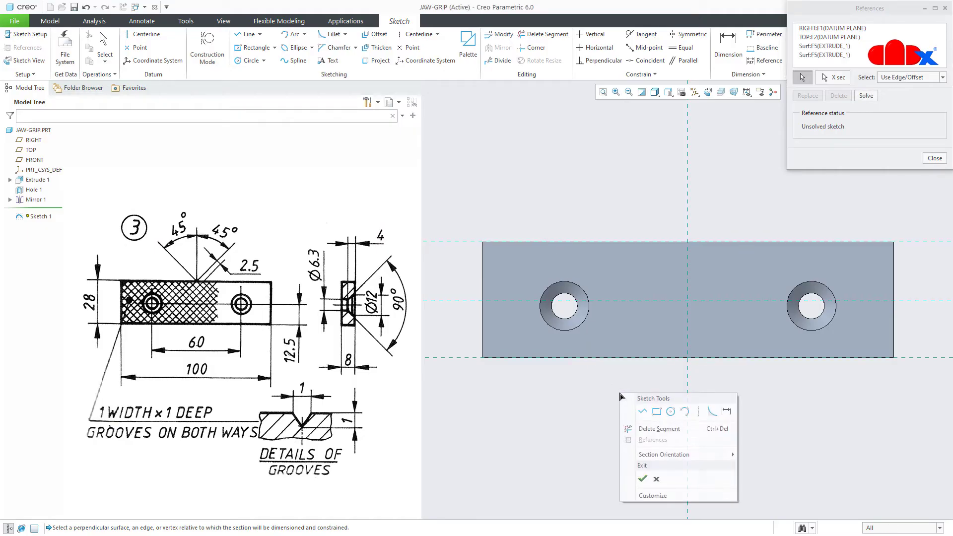
Draw two diagonal lines in an X, each running from the top edge to the bottom edge
left_click(641, 411)
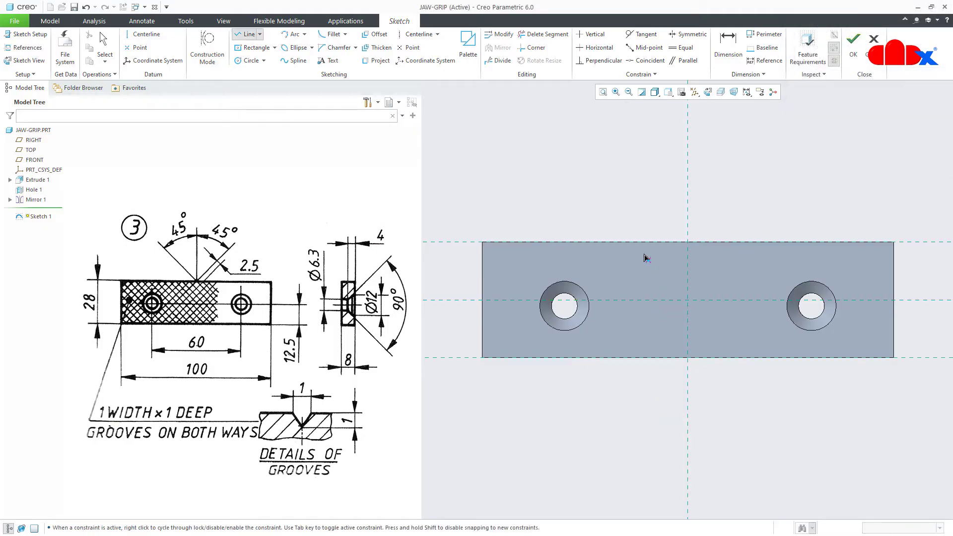
left_click(638, 243)
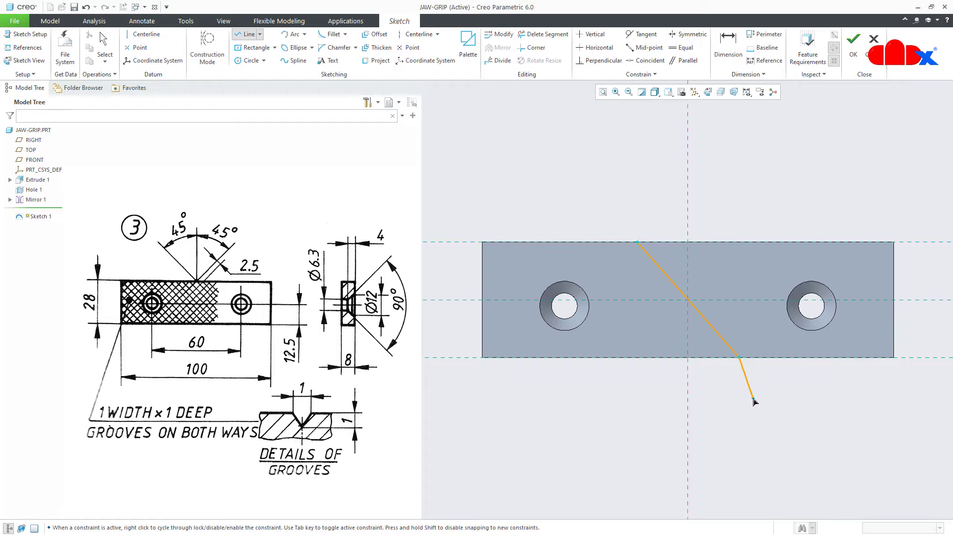
left_click(739, 357)
middle_click(740, 357)
left_click(725, 243)
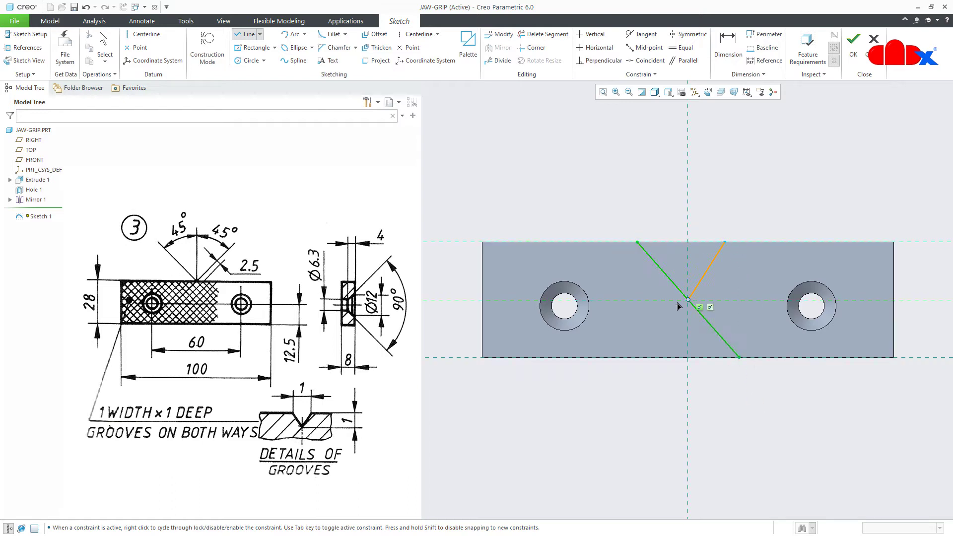
left_click(647, 357)
middle_click(648, 360)
middle_click(640, 404)
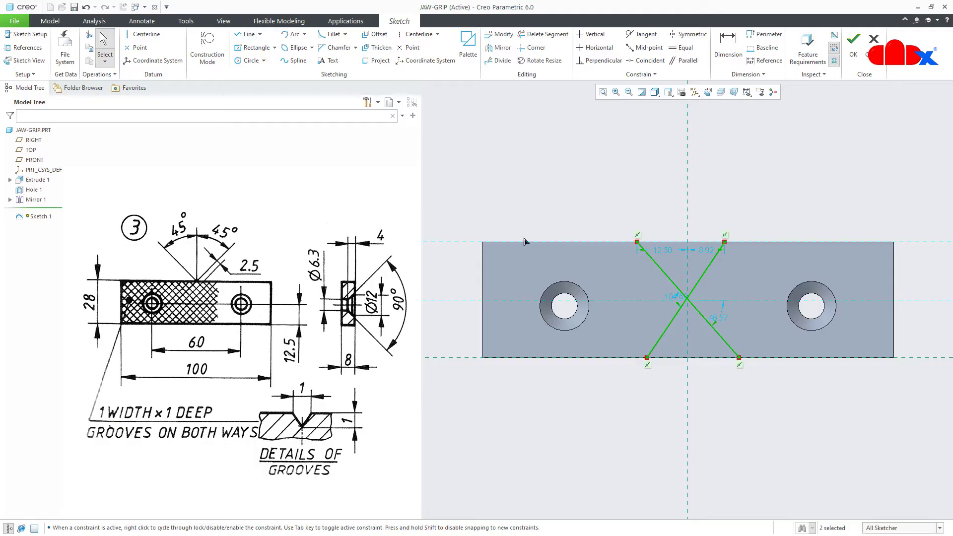
Place a sketch point where the two diagonals cross
left_click(416, 48)
scroll(685, 308, "up", 5)
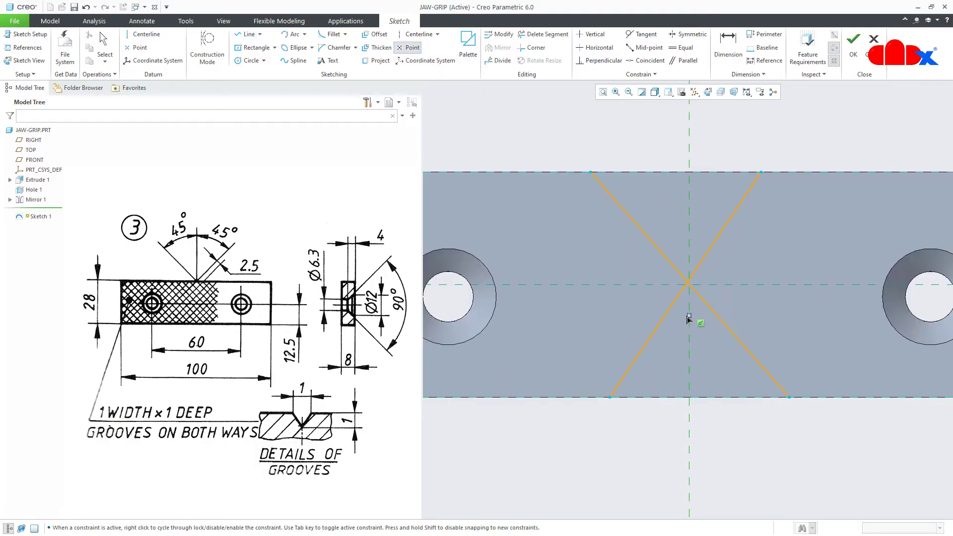
scroll(684, 287, "up", 3)
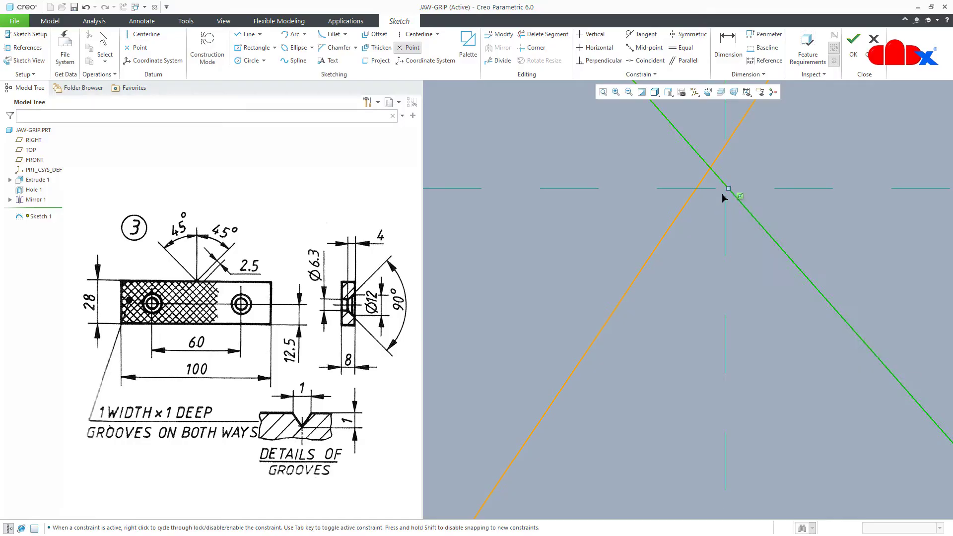
scroll(722, 197, "up", 2)
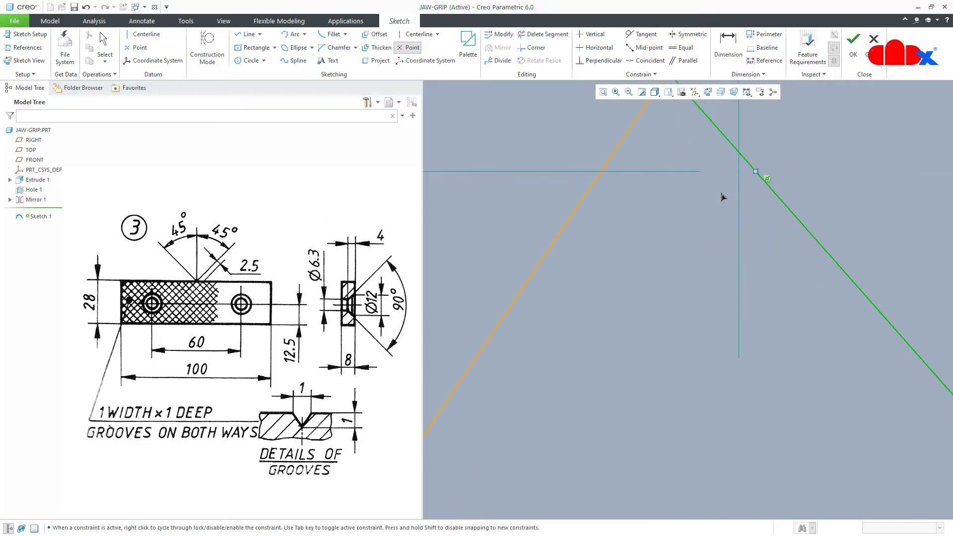
left_click(742, 179)
middle_click(771, 242)
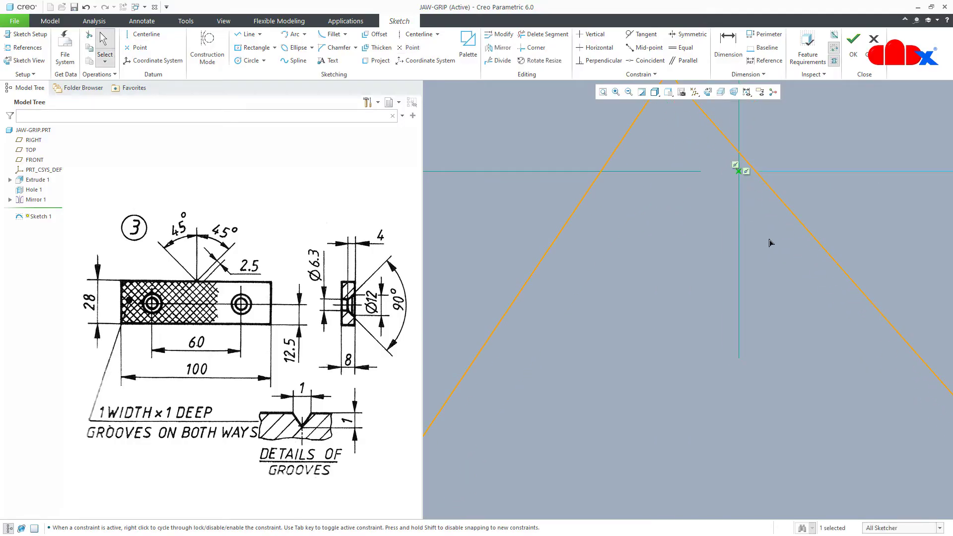
Make both diagonals coincident with the centre point
left_click(645, 60)
left_click(728, 145)
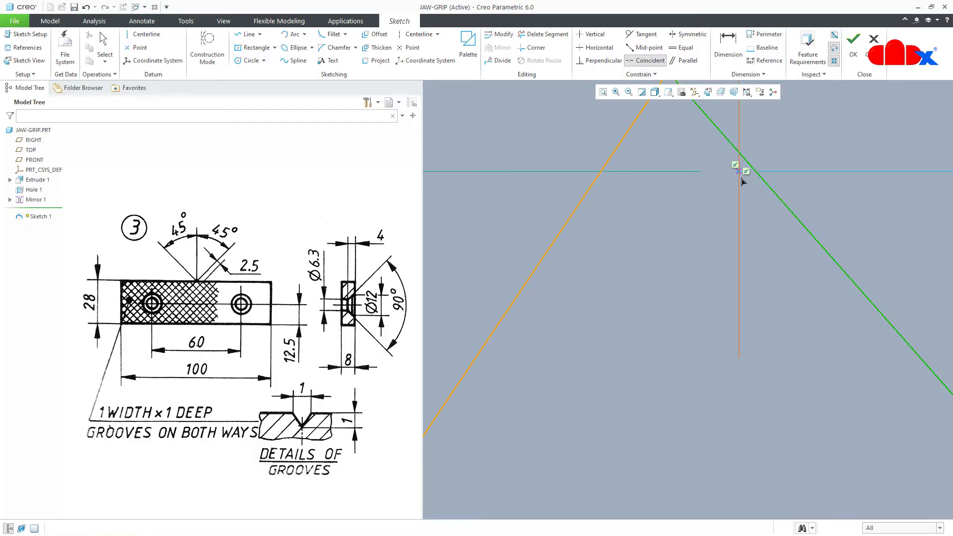
left_click(739, 174)
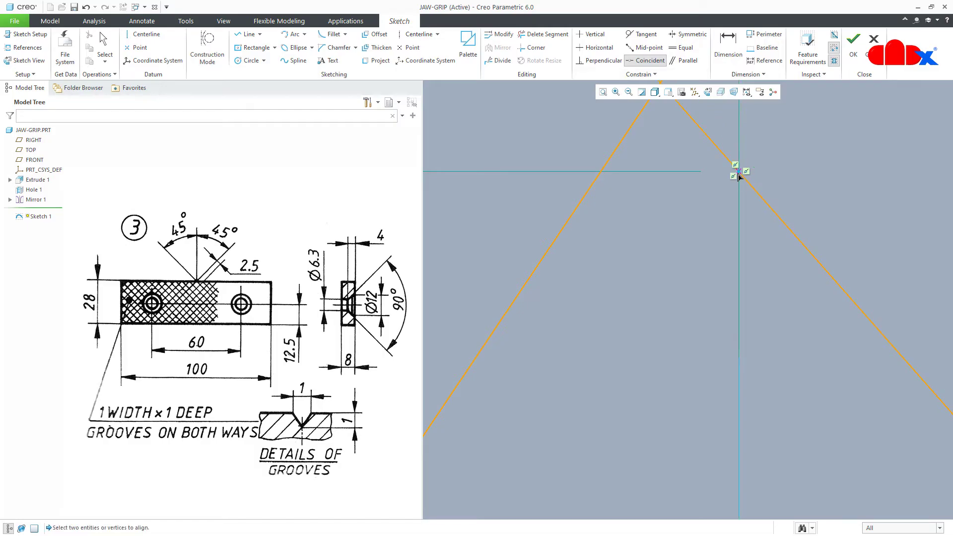
left_click(621, 148)
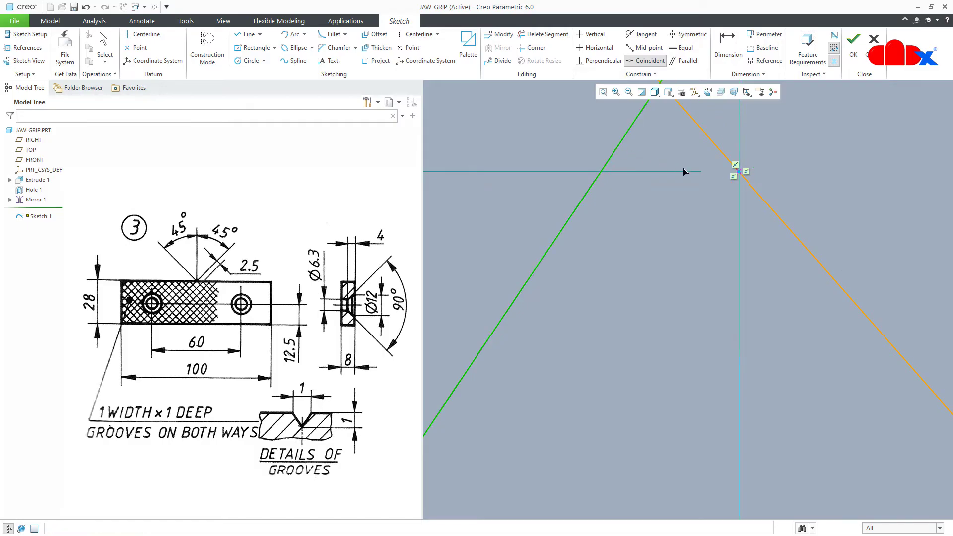
left_click(739, 174)
scroll(674, 333, "down", 8)
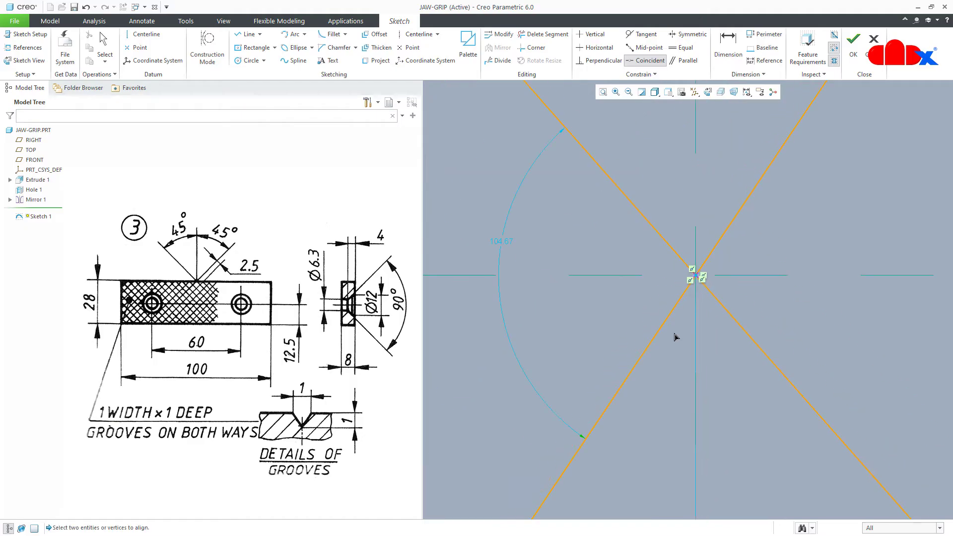
scroll(674, 337, "down", 3)
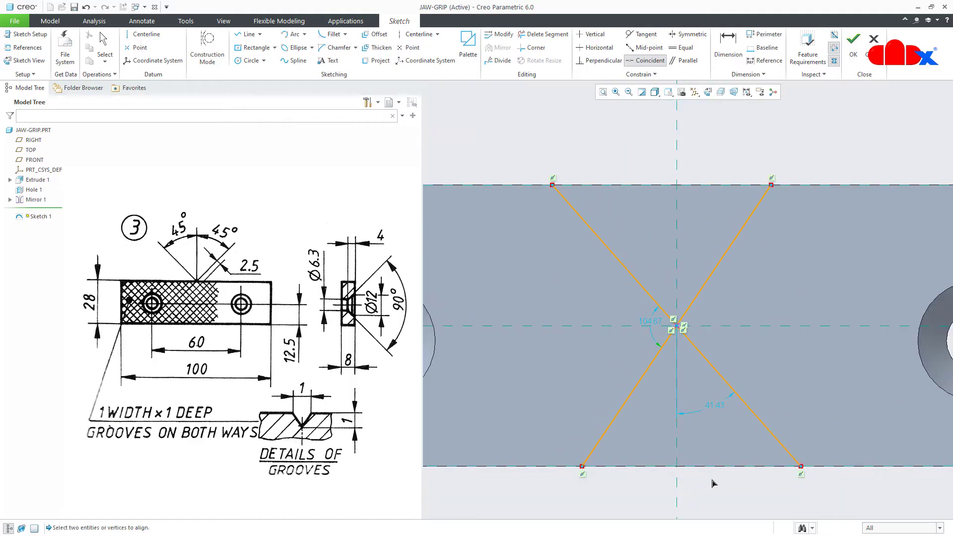
middle_click(710, 463)
Change the lower diagonal's 41.43° angle to 45°
double_click(715, 411)
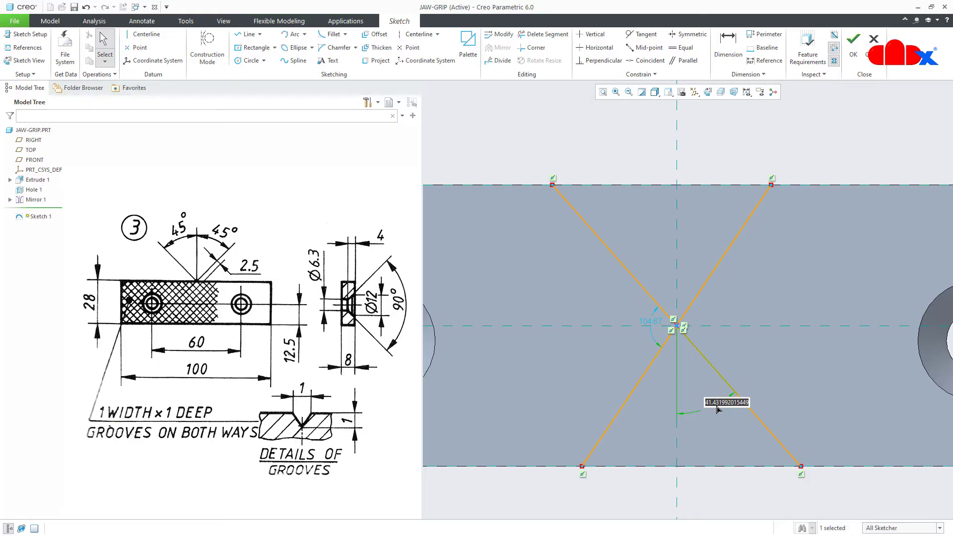
type("45")
key("Return")
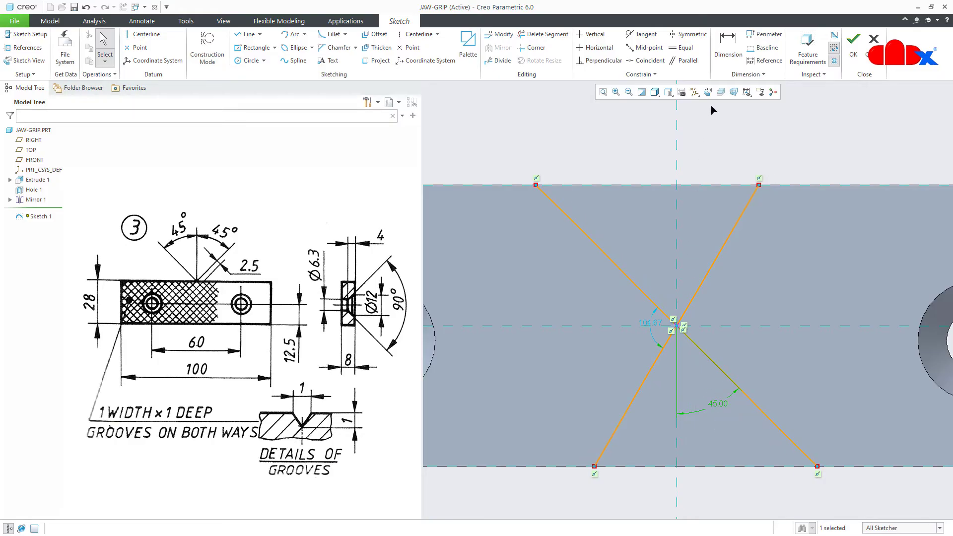
Dimension the upper-right diagonal at 45° to the vertical centreline and accept the sketch
left_click(727, 45)
left_click(675, 248)
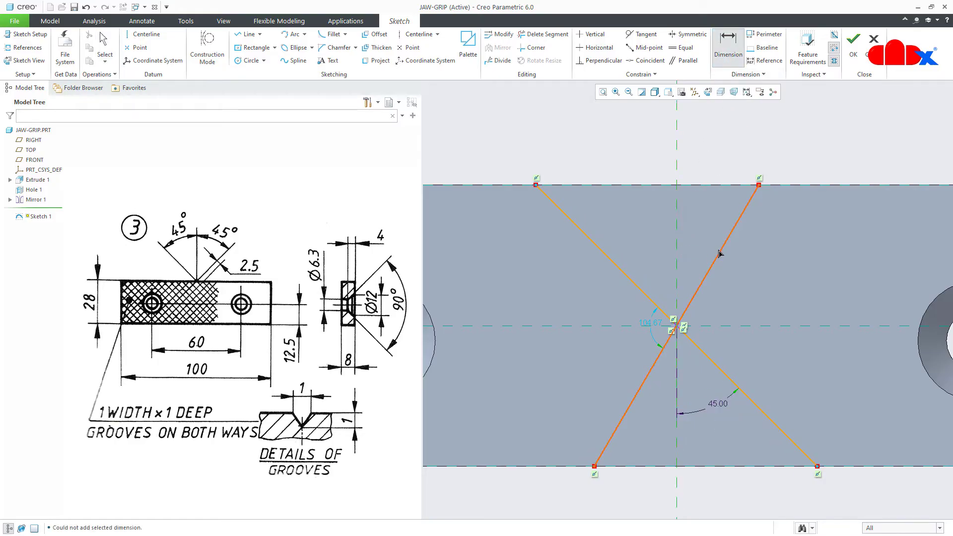
left_click(719, 254)
middle_click(702, 226)
type("4")
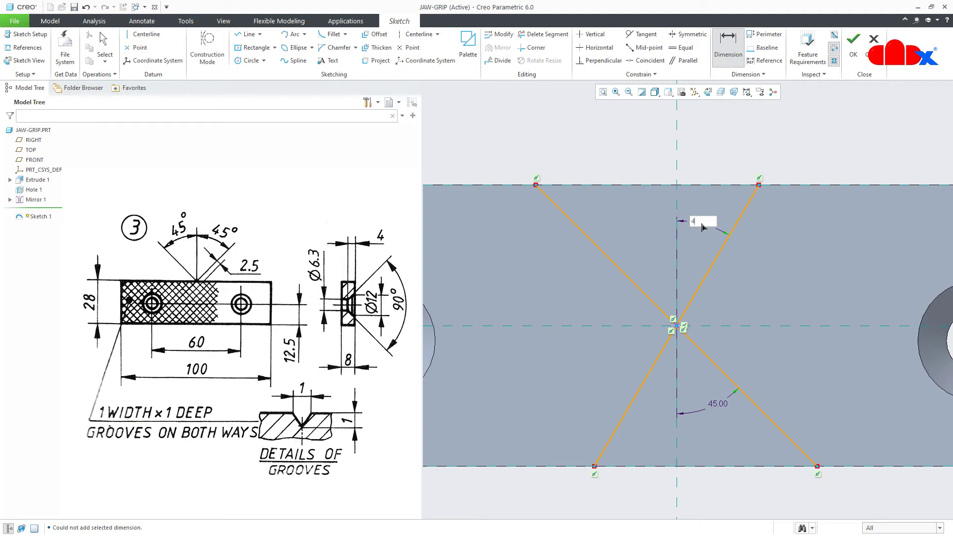
type("5")
key("Return")
left_click(853, 44)
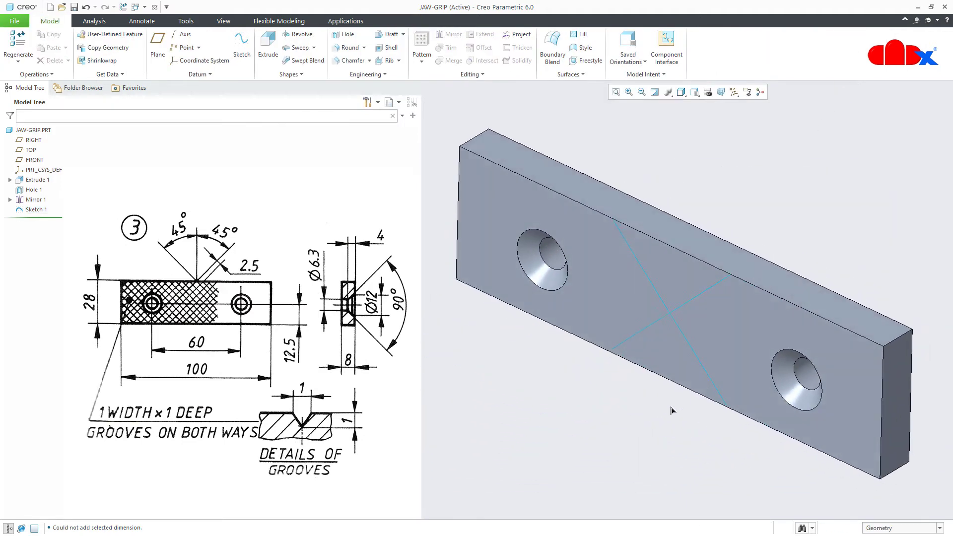
Start a sweep along one diagonal and sketch its section viewed face-on
left_click(299, 47)
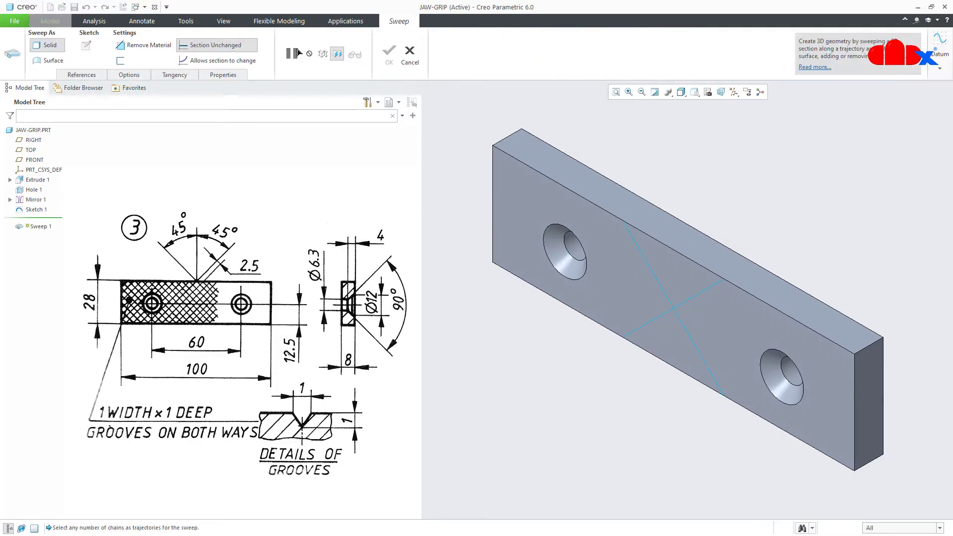
left_click(697, 299)
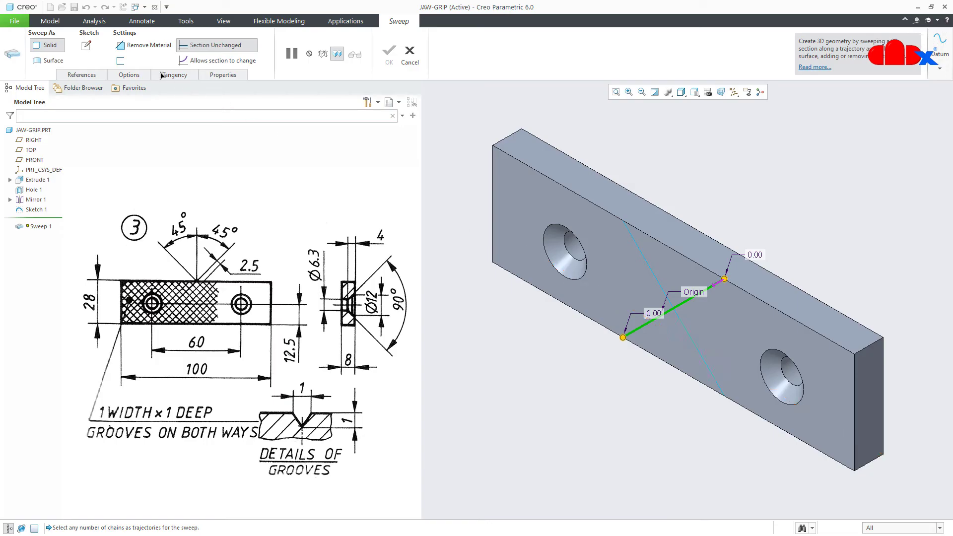
left_click(88, 45)
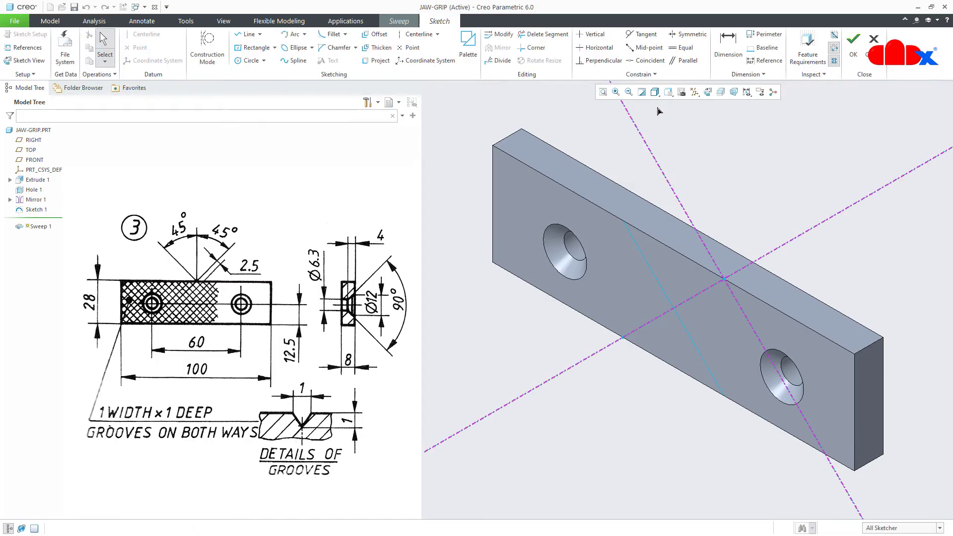
left_click(707, 94)
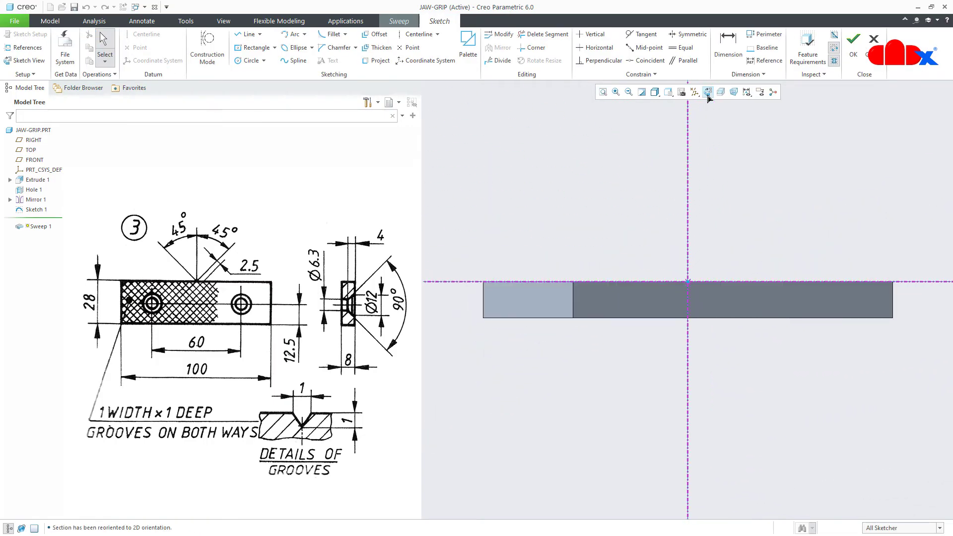
scroll(682, 310, "down", 5)
Draw a V-shaped section dipping down from the top edge
right_click(676, 323)
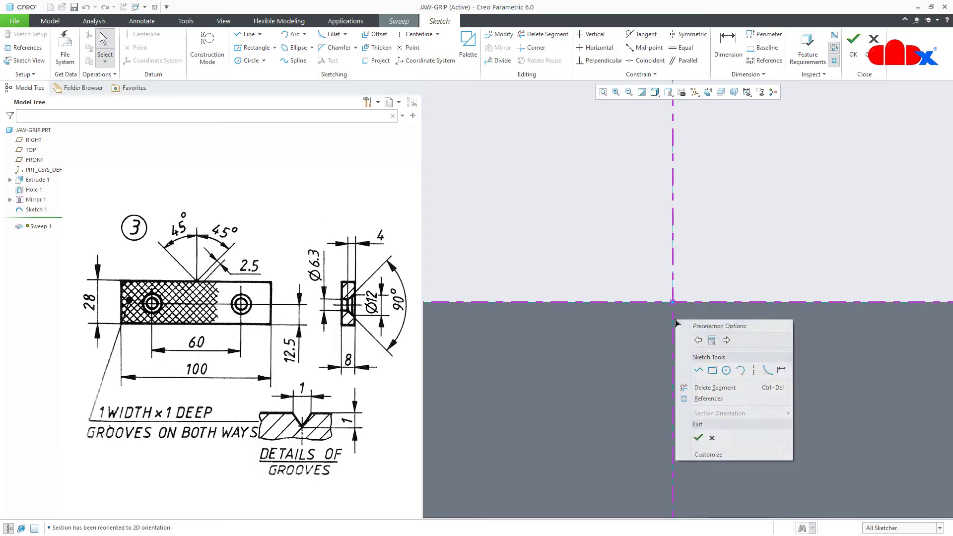
left_click(698, 370)
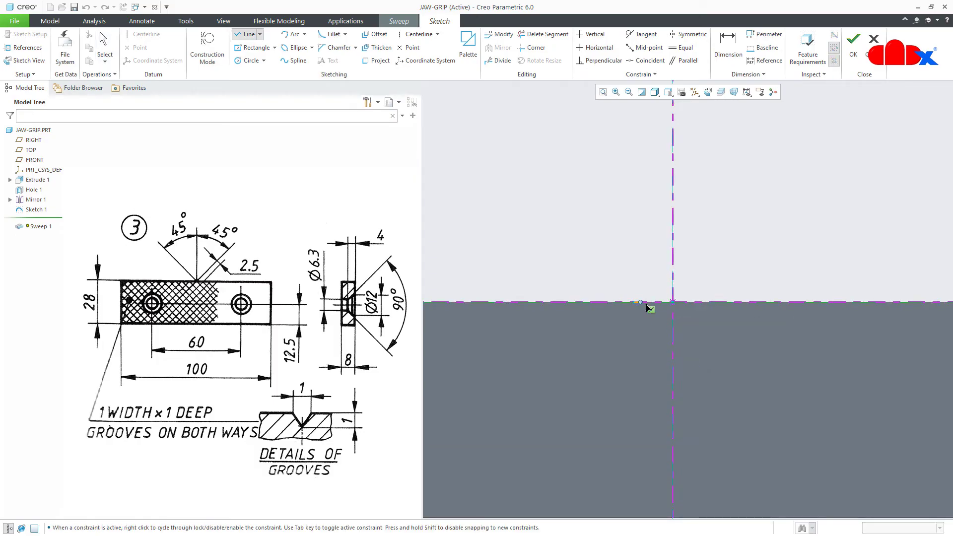
left_click(710, 301)
left_click(672, 347)
left_click(635, 302)
middle_click(721, 382)
middle_click(728, 380)
Dimension the V to depth 1 and width 1, then accept the section
right_click(728, 380)
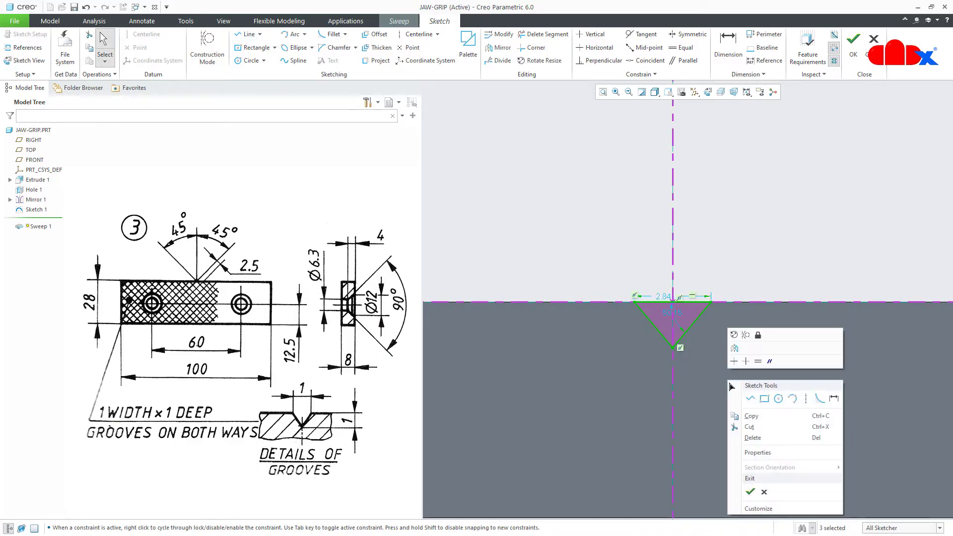
left_click(832, 400)
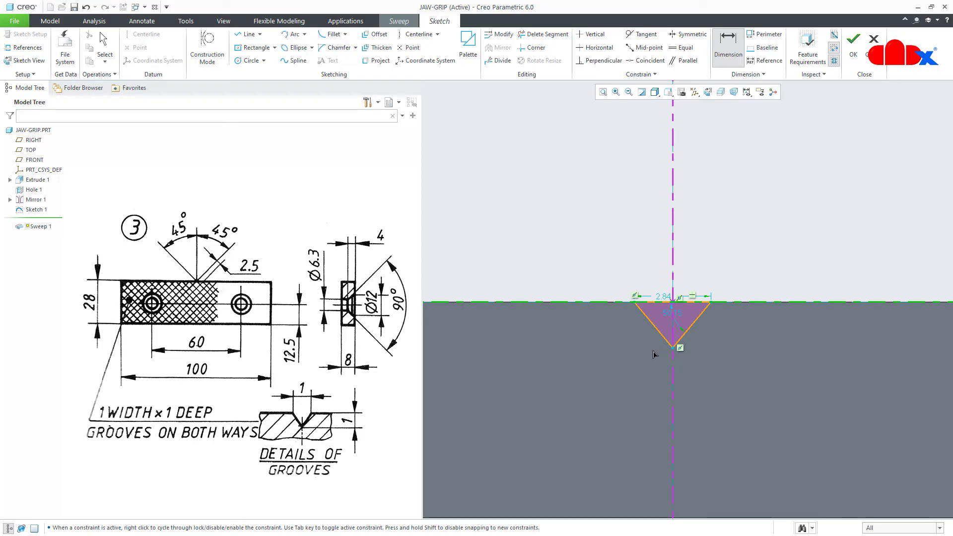
left_click(673, 348)
middle_click(749, 335)
type("1")
key("Return")
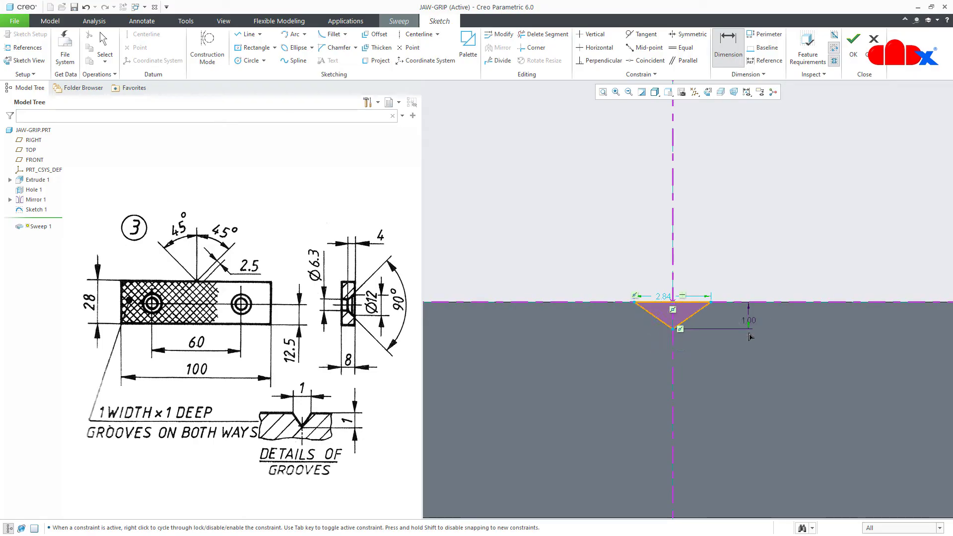
double_click(662, 297)
type("1")
key("Return")
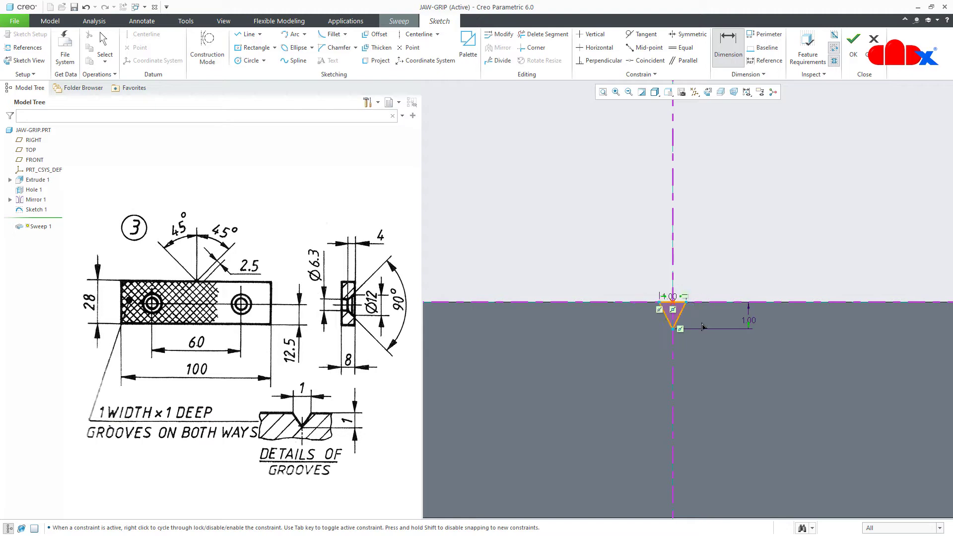
right_click(730, 350)
left_click(750, 429)
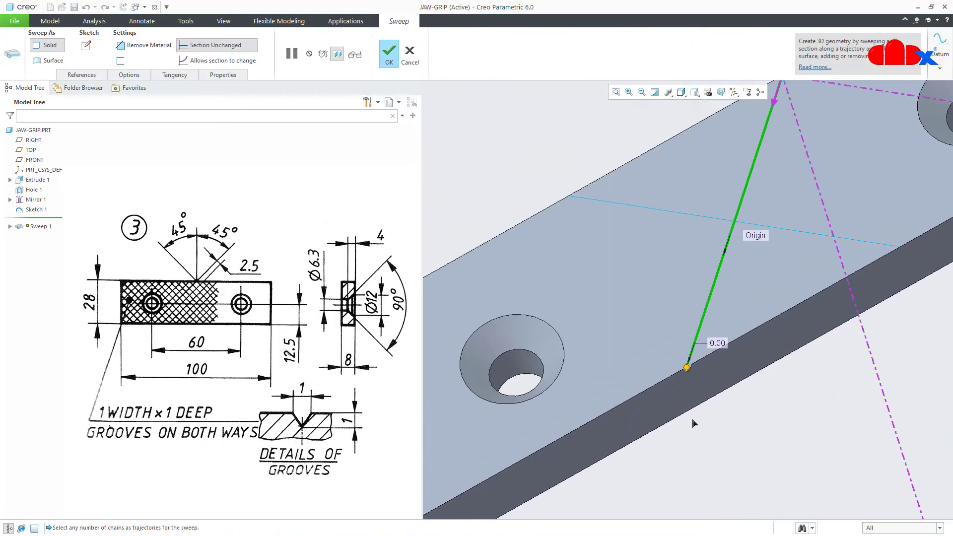
Make Sweep 1 remove material with Merge ends checked and complete the groove
left_click(153, 48)
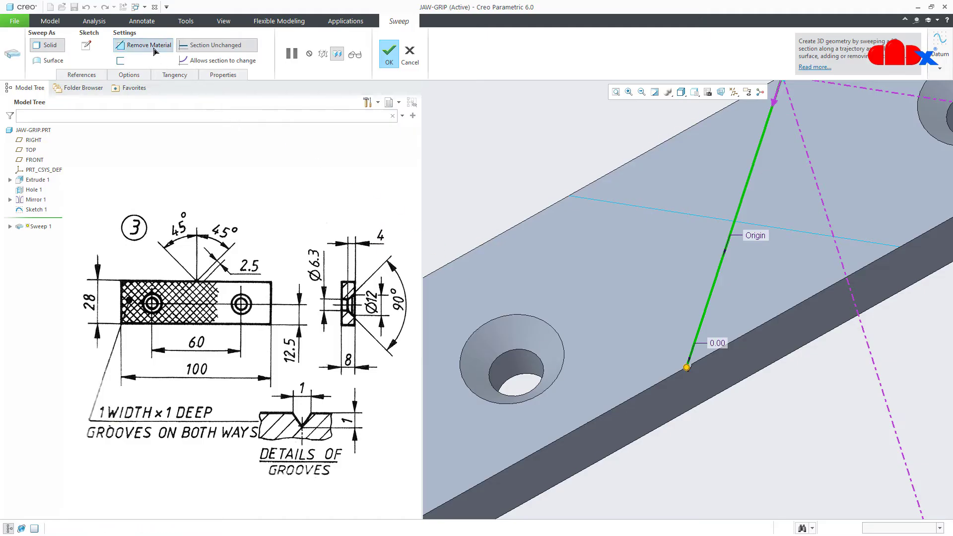
scroll(735, 427, "up", 5)
scroll(729, 415, "down", 3)
scroll(730, 418, "down", 5)
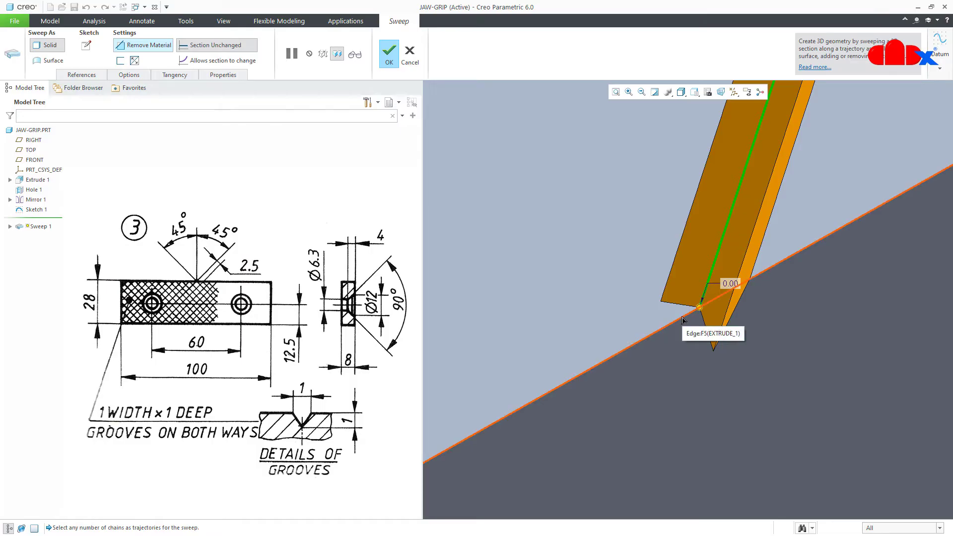
left_click(132, 77)
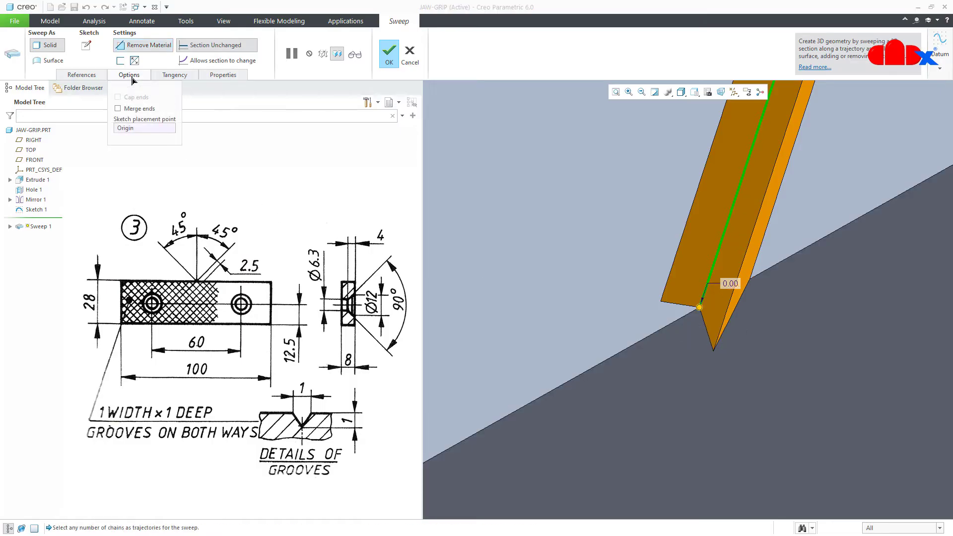
left_click(137, 109)
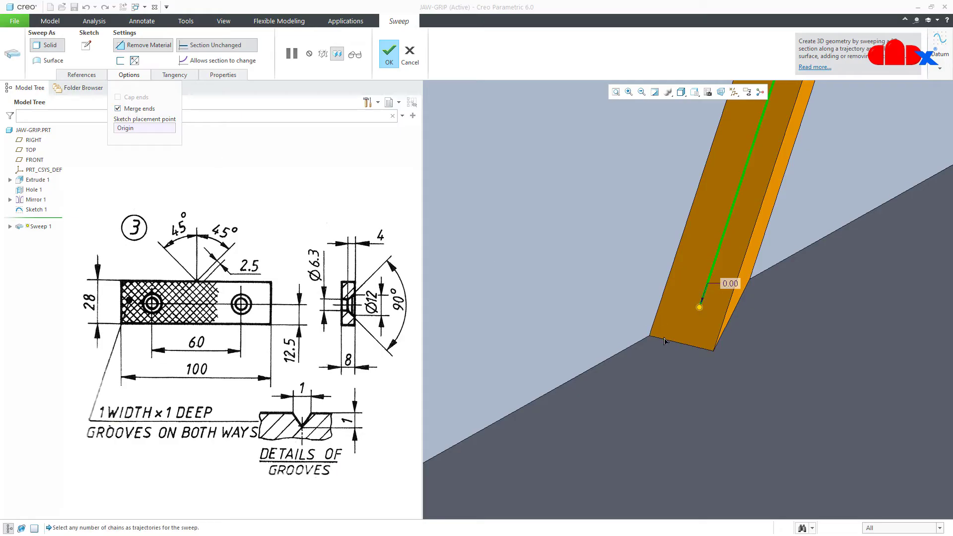
scroll(667, 332, "up", 6)
scroll(727, 174, "down", 4)
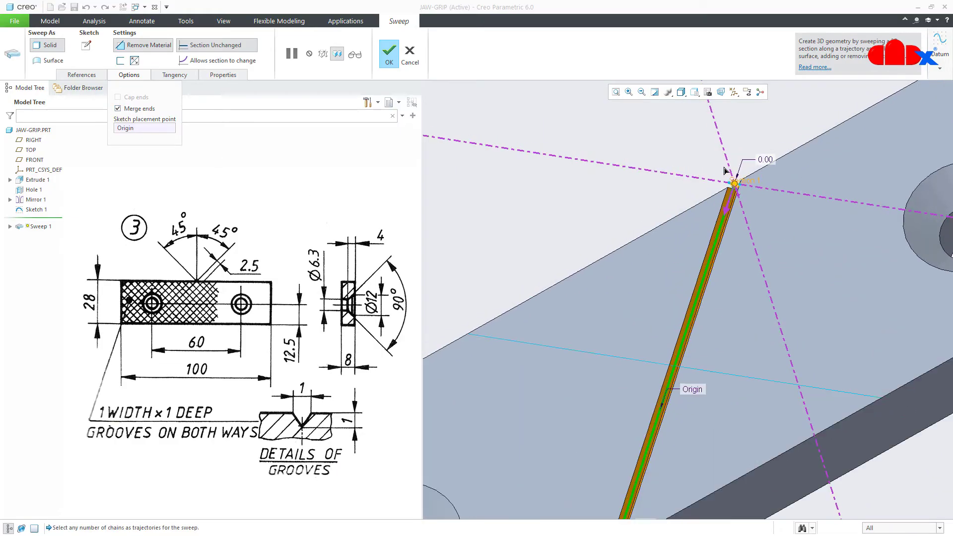
middle_click_drag(724, 171, 774, 240)
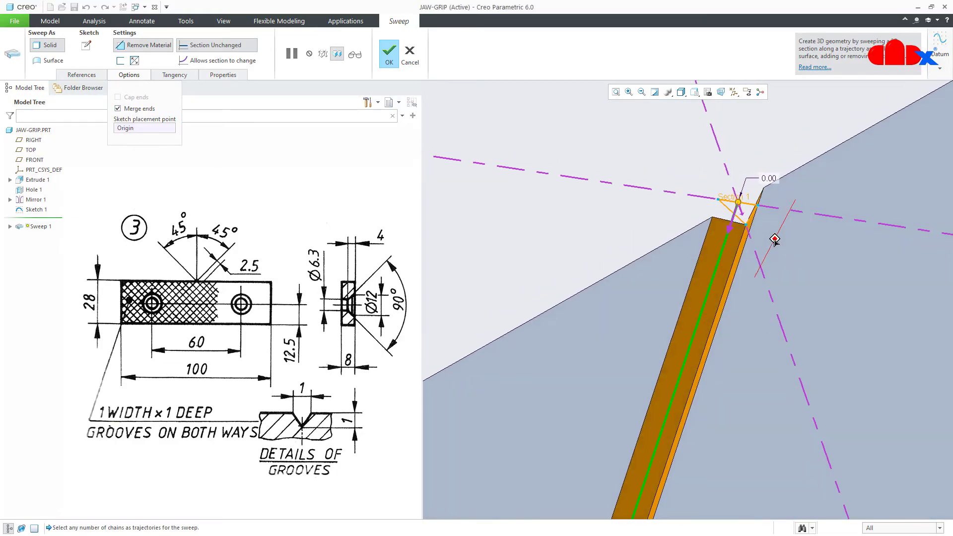
middle_click(775, 241)
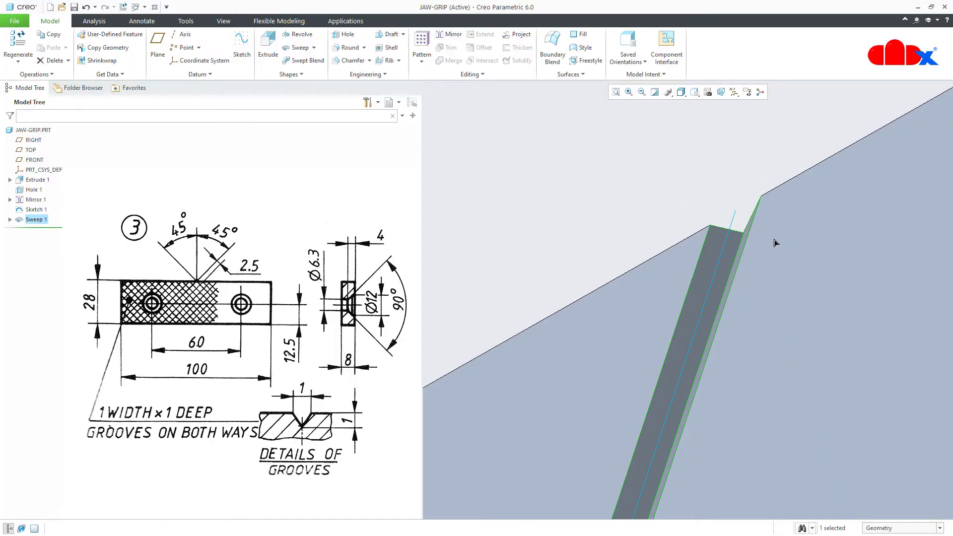
scroll(770, 246, "up", 5)
mouse_move(769, 247)
middle_mouse_down()
mouse_move(799, 311)
mouse_move(793, 291)
mouse_move(787, 304)
mouse_move(792, 292)
middle_mouse_up()
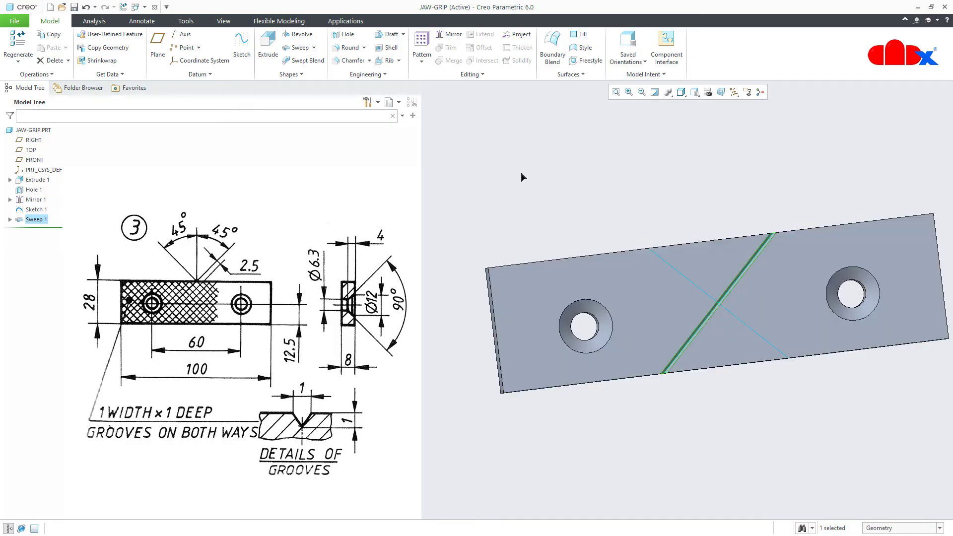
Start a direction pattern of the groove along the left end face with 3.50 spacing
left_click(423, 50)
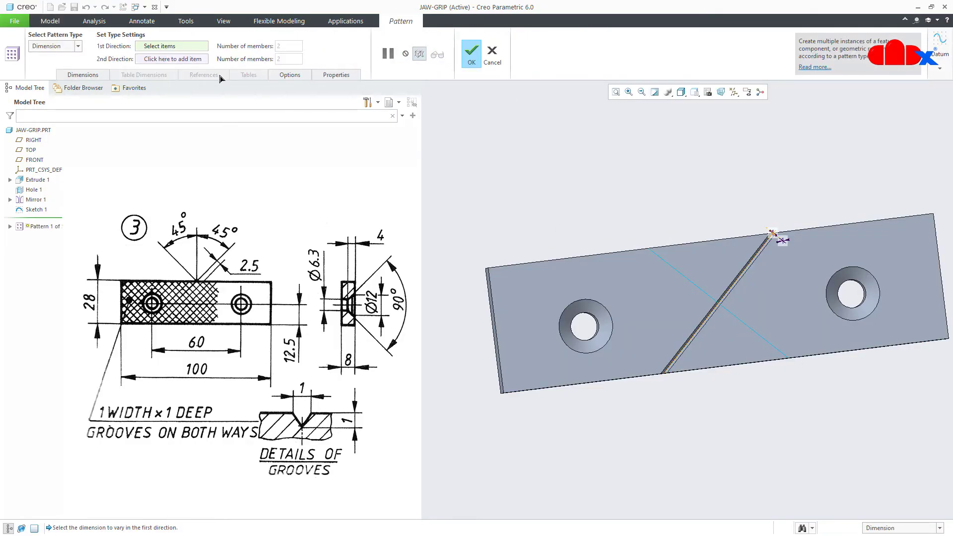
left_click(78, 46)
left_click(65, 66)
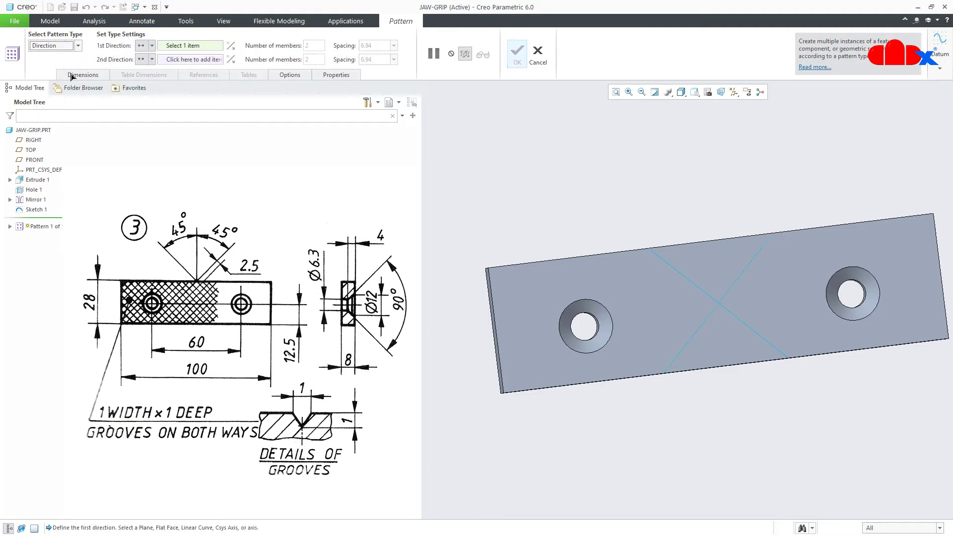
key("ctrl+d")
left_click(524, 346)
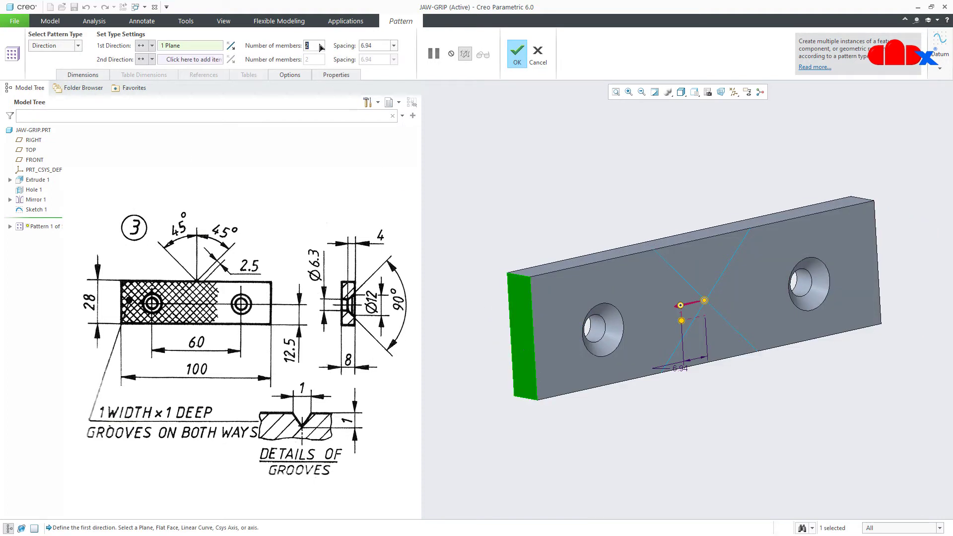
type("18")
key("Return")
double_click(386, 48)
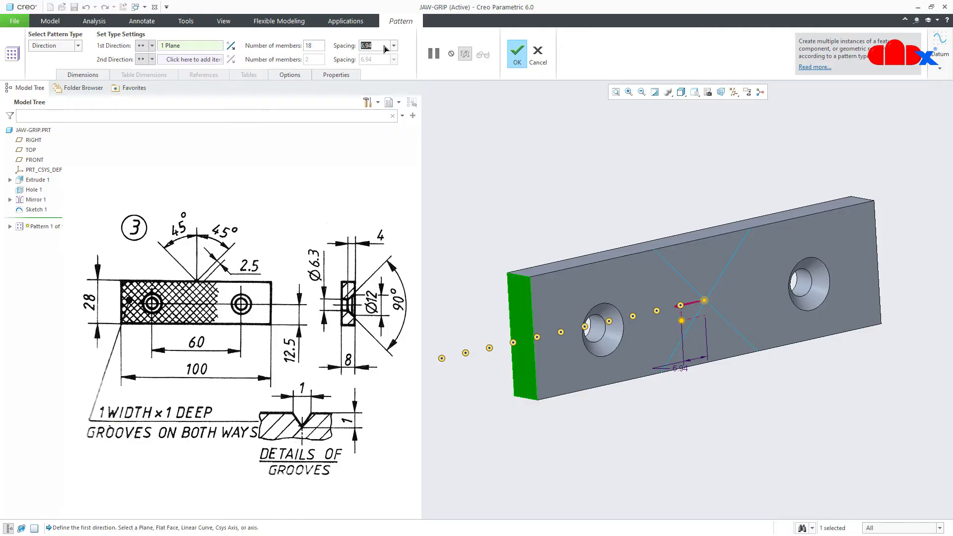
type("3.5")
key("Return")
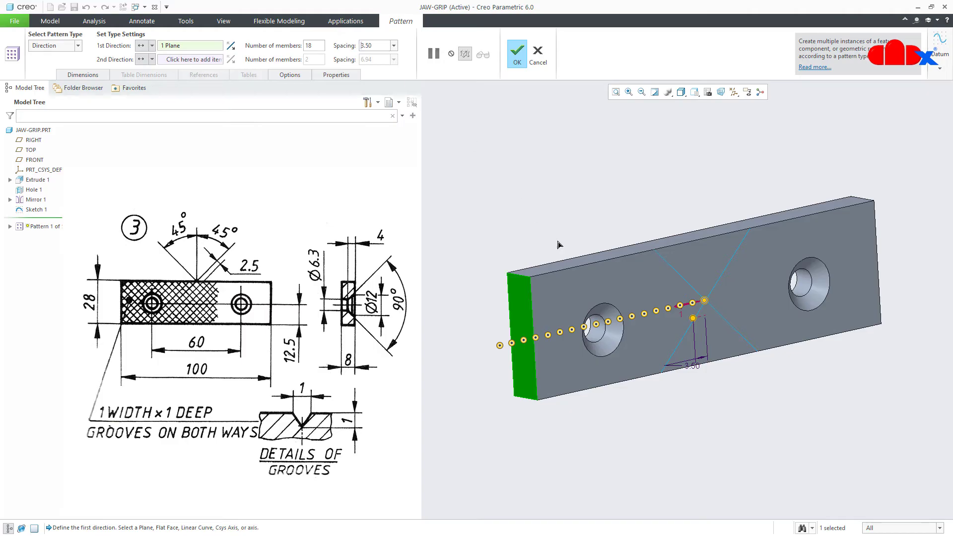
Add the right end face as second direction with 18 members at 3.50 spacing, and finish
middle_click_drag(589, 273, 539, 271)
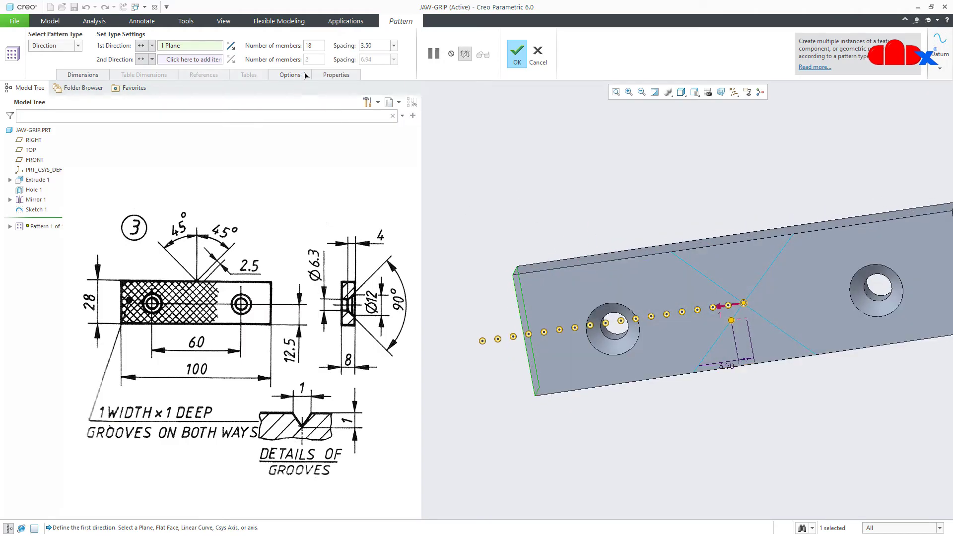
left_click(194, 59)
middle_click_drag(426, 164, 693, 309)
left_click(869, 298)
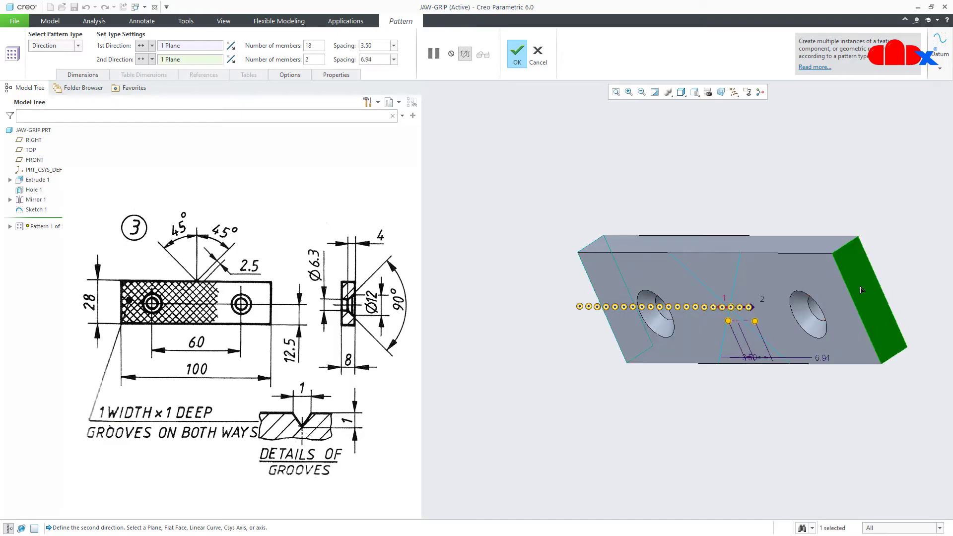
middle_click_drag(869, 299, 806, 318)
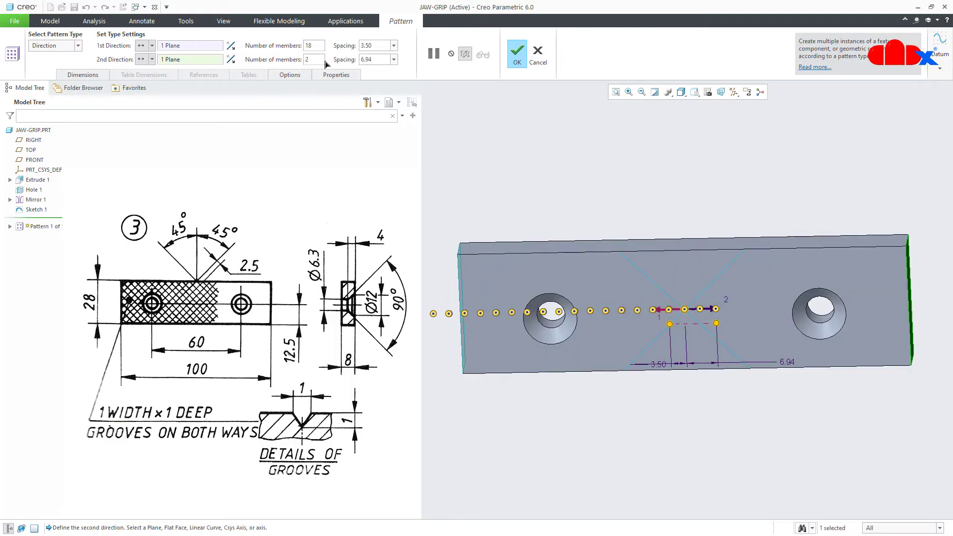
type("18")
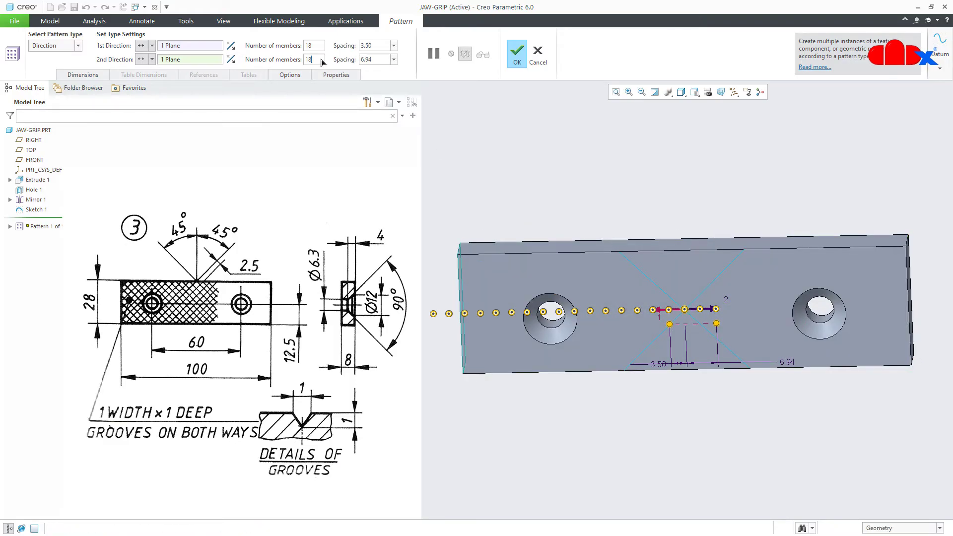
key("Return")
left_click(387, 60)
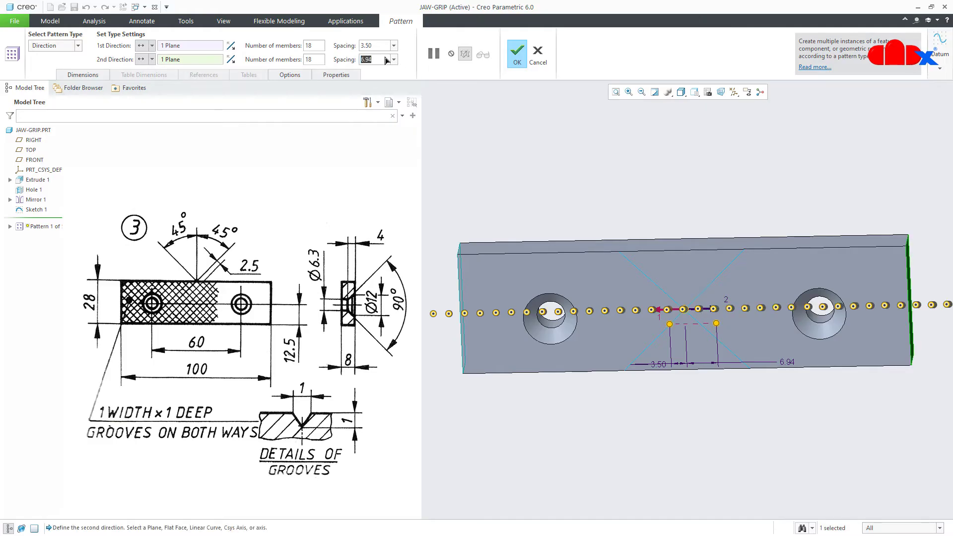
type("3.5")
key("Return")
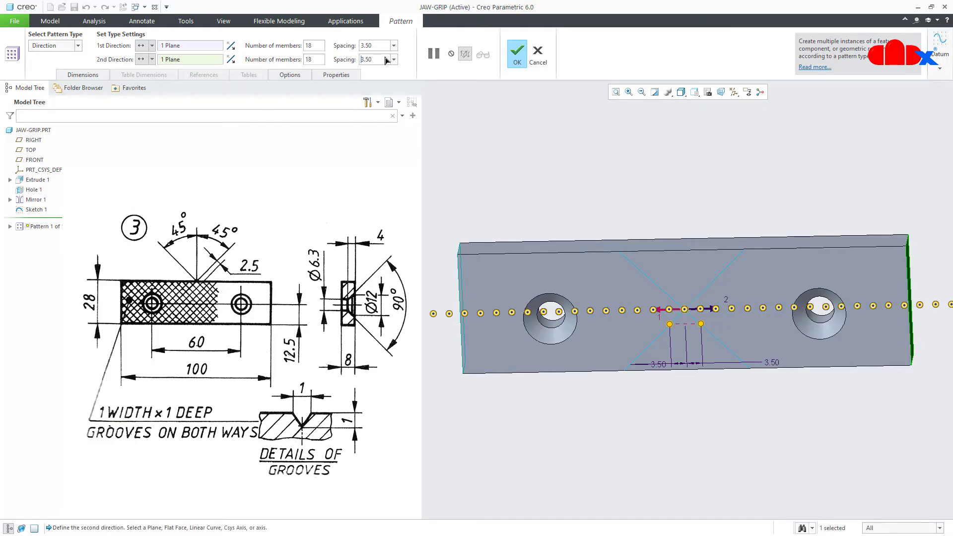
left_click(514, 60)
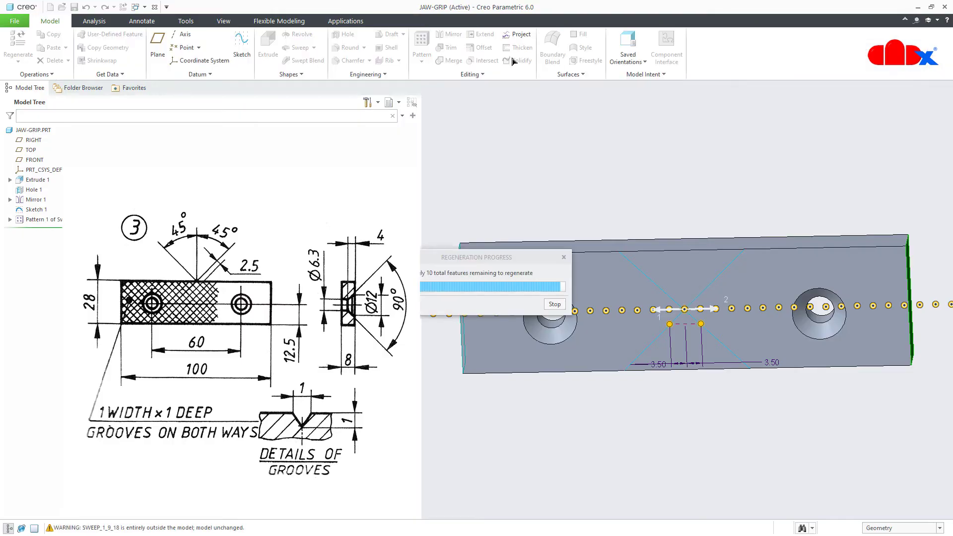
Clear the selection, return to isometric view, and start a new sweep
left_click(533, 177)
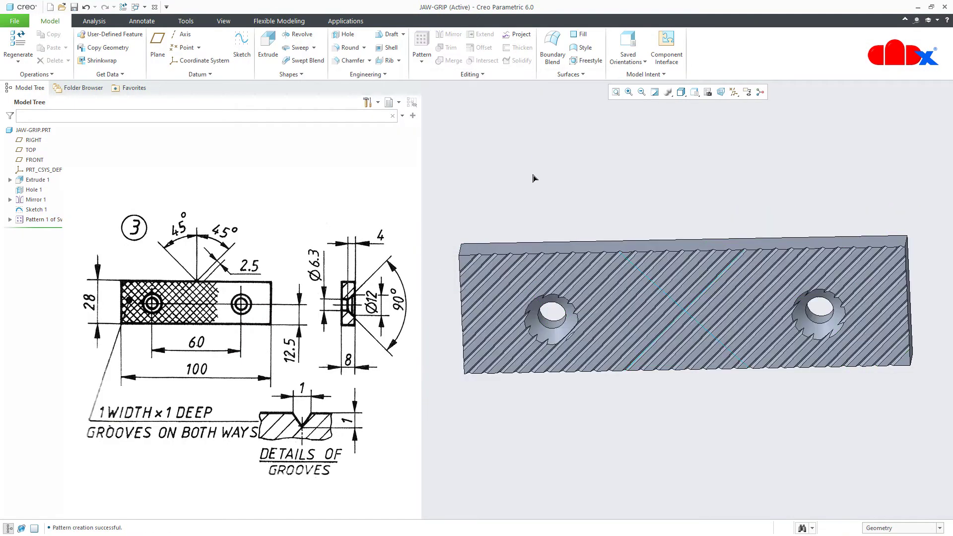
key("ctrl+d")
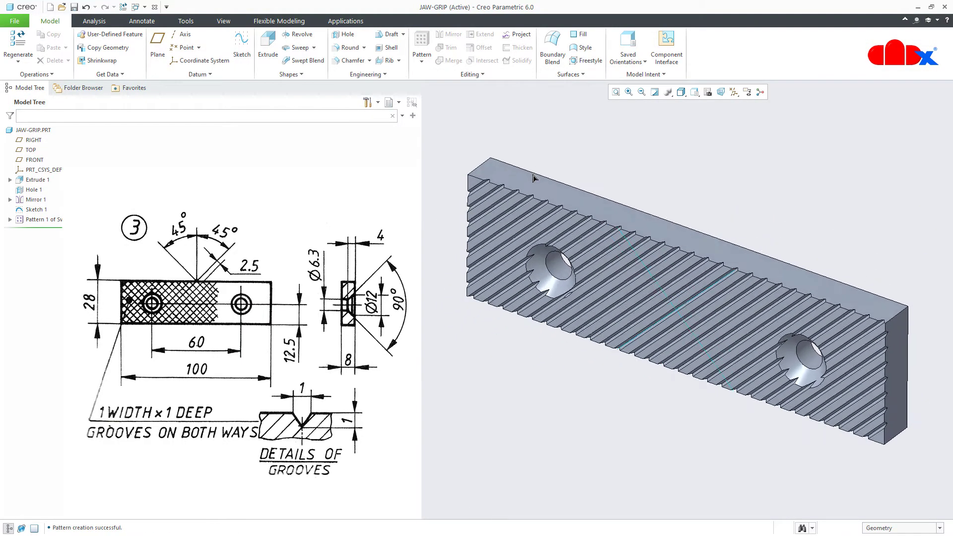
left_click(298, 47)
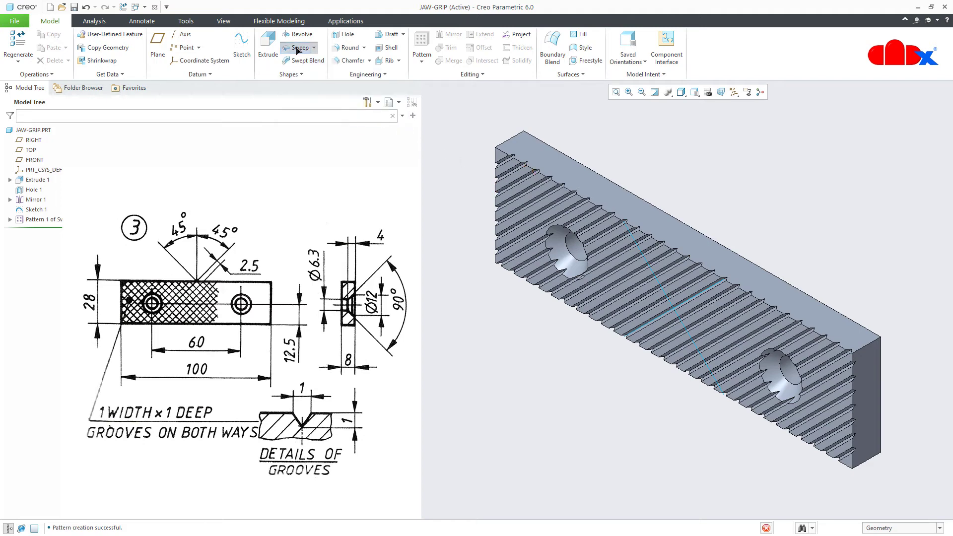
Use the diagonal edge as trajectory and sketch the section viewed face-on
left_click(635, 242)
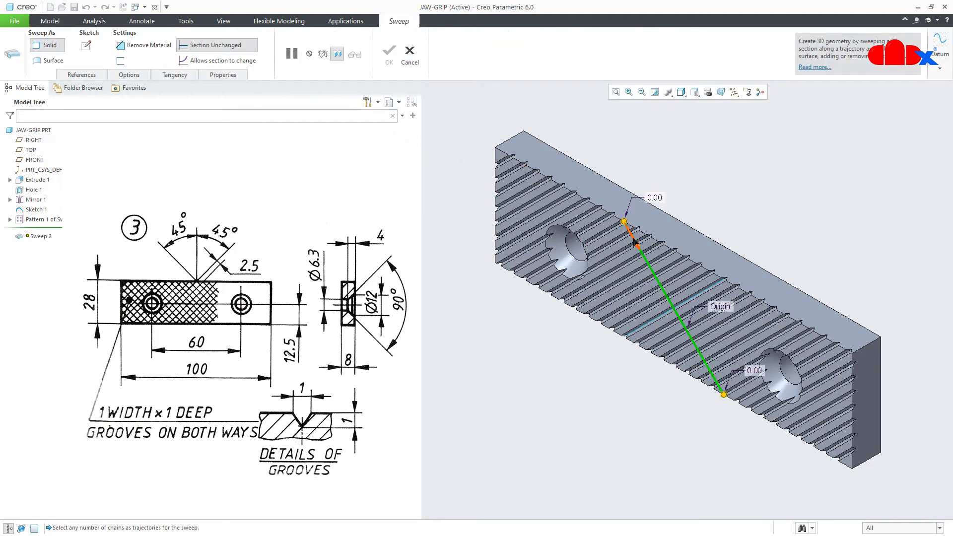
left_click(89, 47)
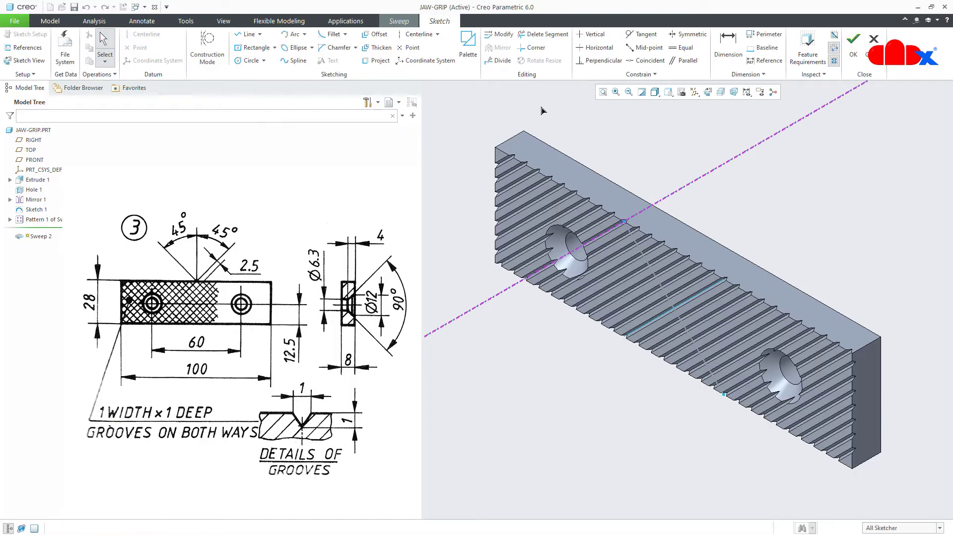
left_click(707, 92)
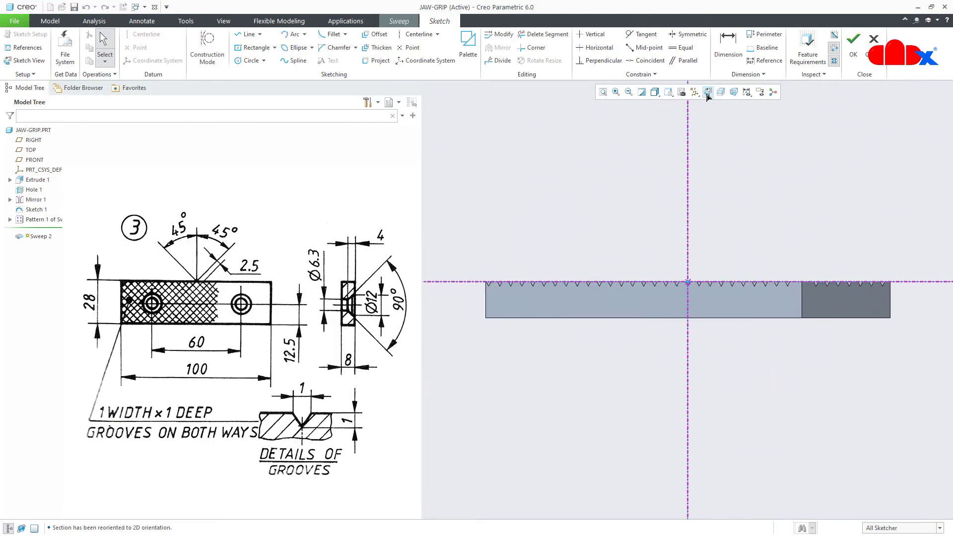
scroll(687, 280, "up", 10)
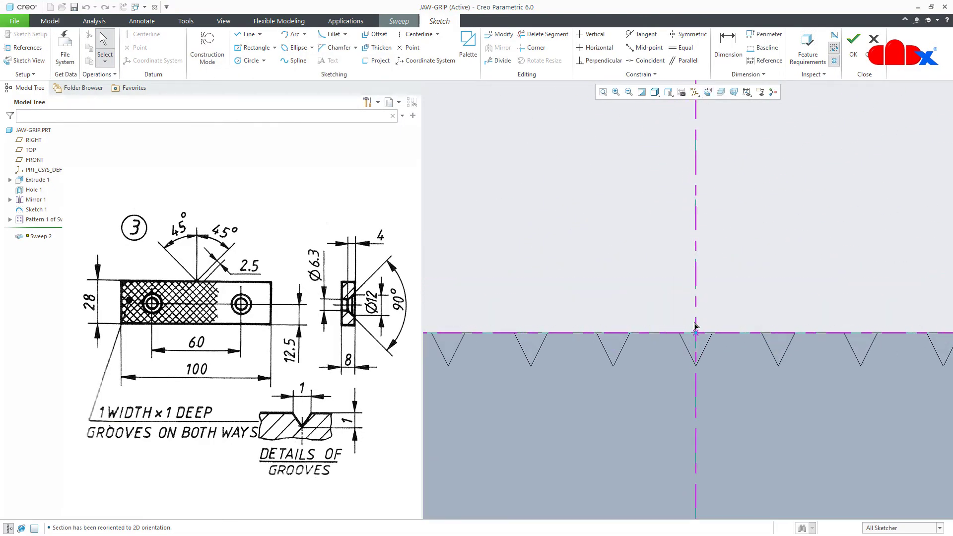
Draw a triangular V section with its top side on the groove edge
right_click(705, 346)
left_click(723, 362)
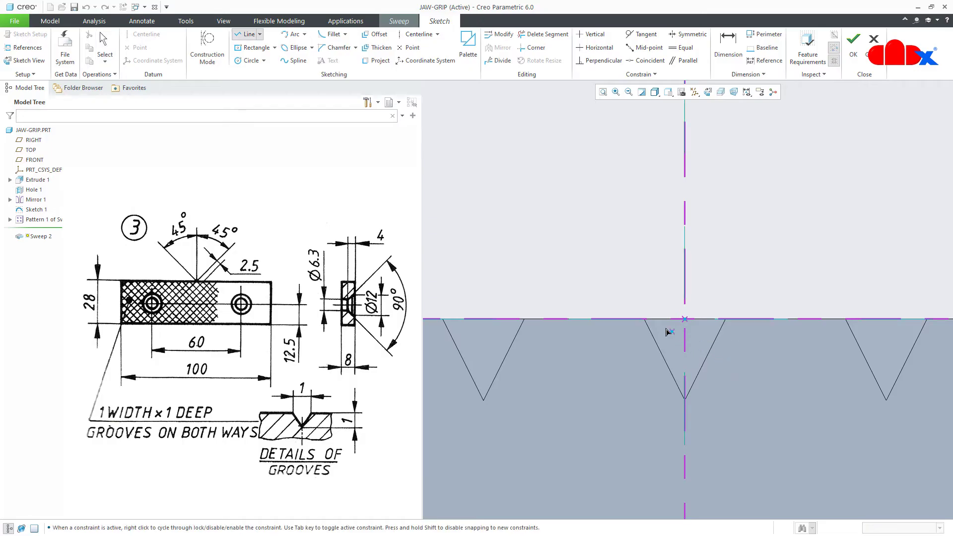
left_click(631, 319)
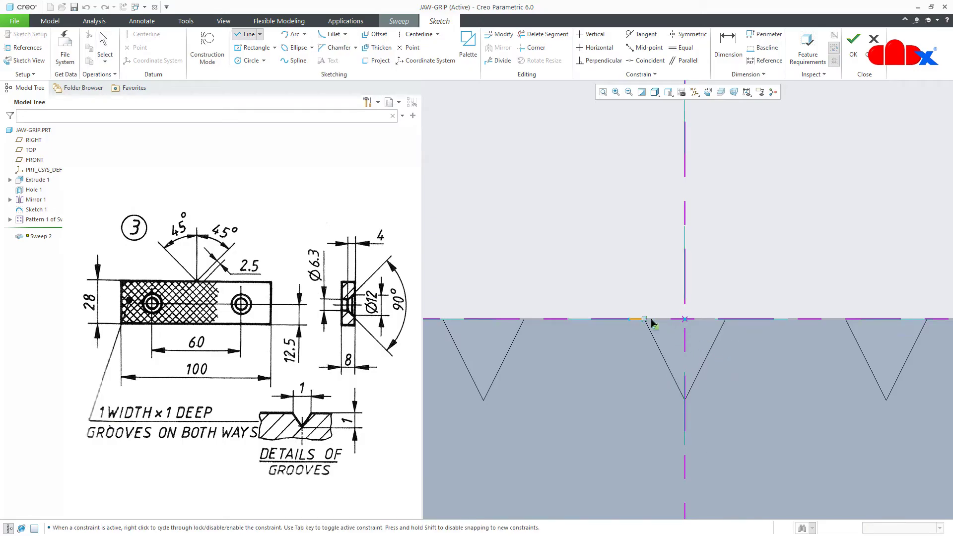
left_click(741, 318)
left_click(687, 416)
left_click(633, 325)
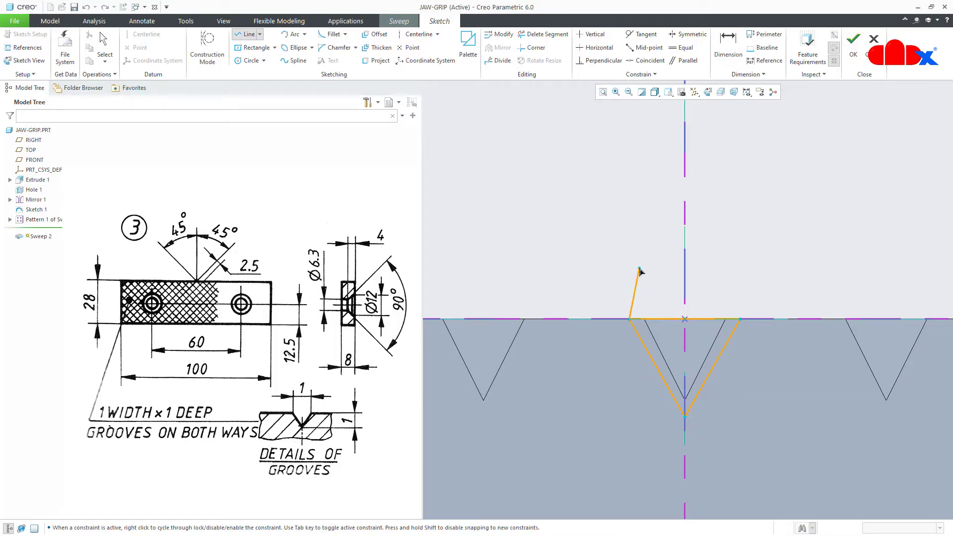
middle_click(639, 273)
Dimension the triangle to width 1.00 and depth 1.00, then finish the section
double_click(672, 311)
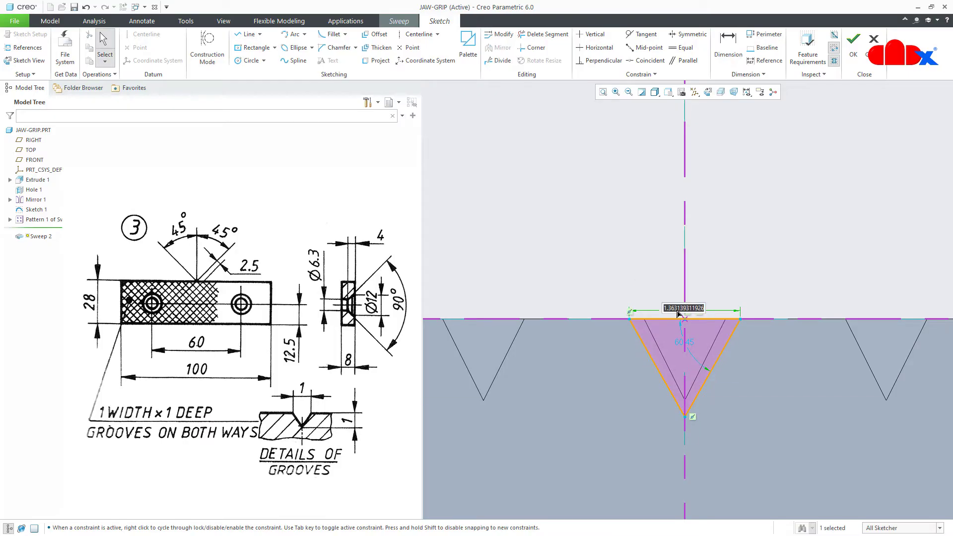
type("1")
key("Return")
right_click(747, 283)
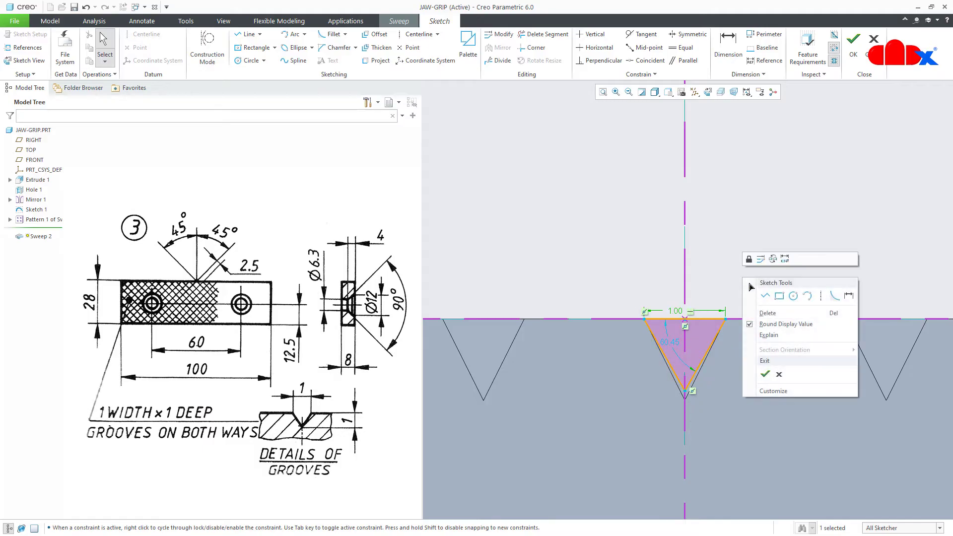
left_click(849, 295)
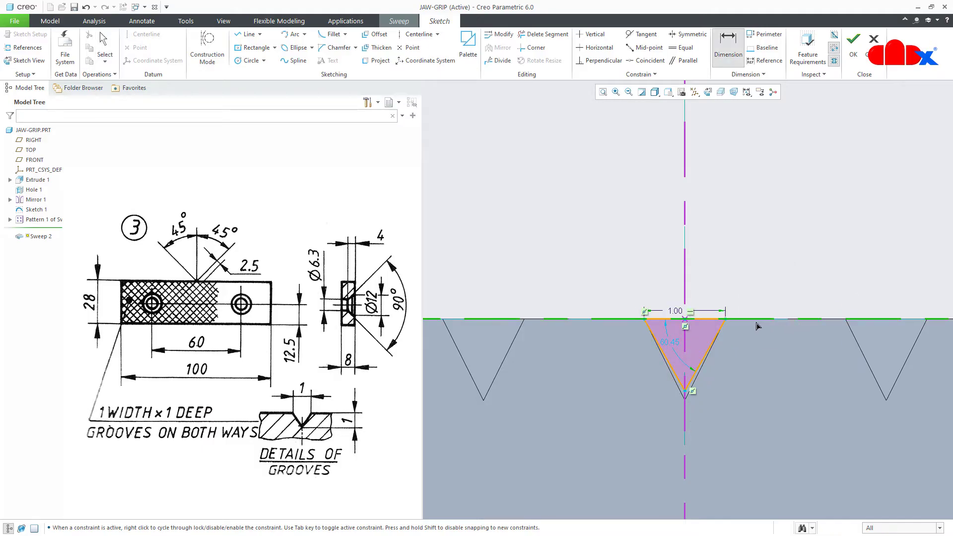
left_click(687, 391)
middle_click(729, 357)
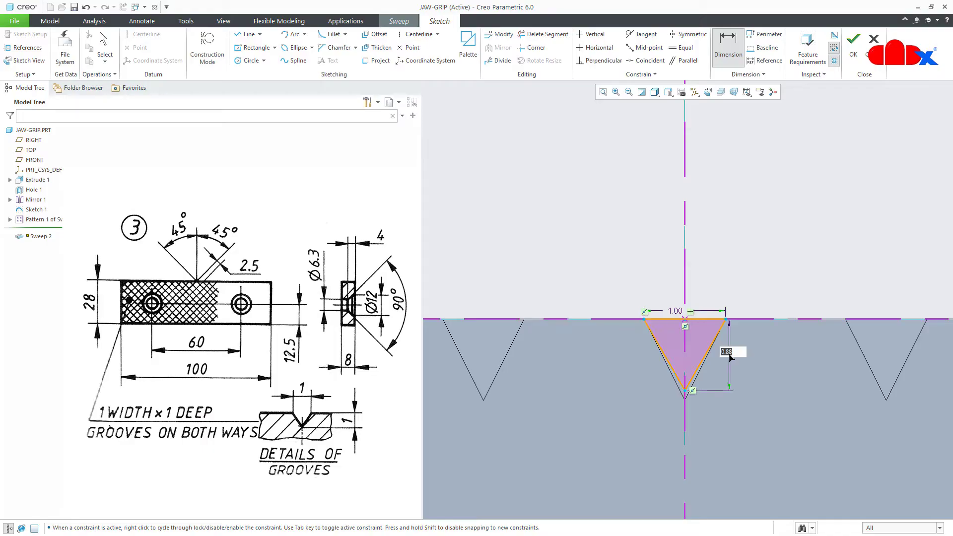
type("1")
key("Return")
right_click(729, 358)
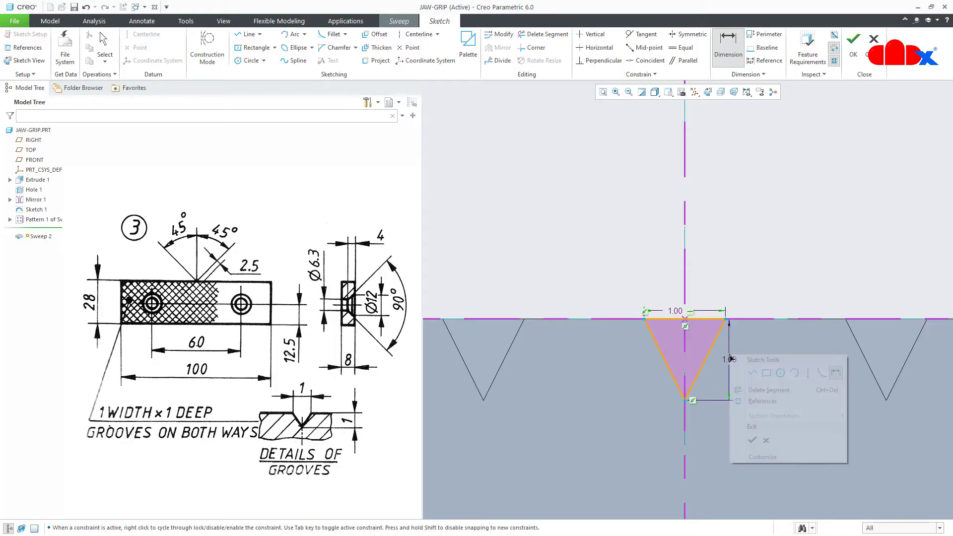
left_click(750, 441)
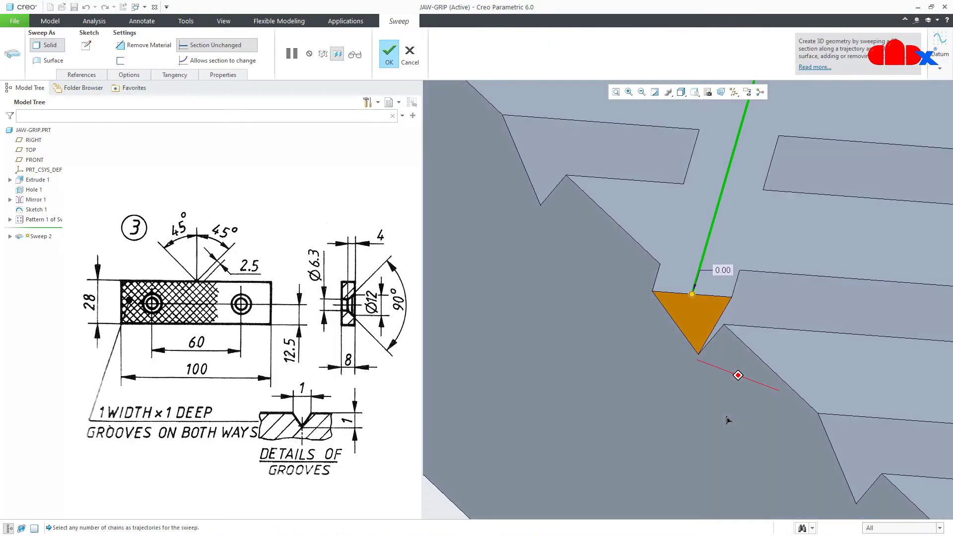
Switch Sweep 2 to Remove Material, check the preview, and complete the second diagonal groove
scroll(725, 422, "up", 3)
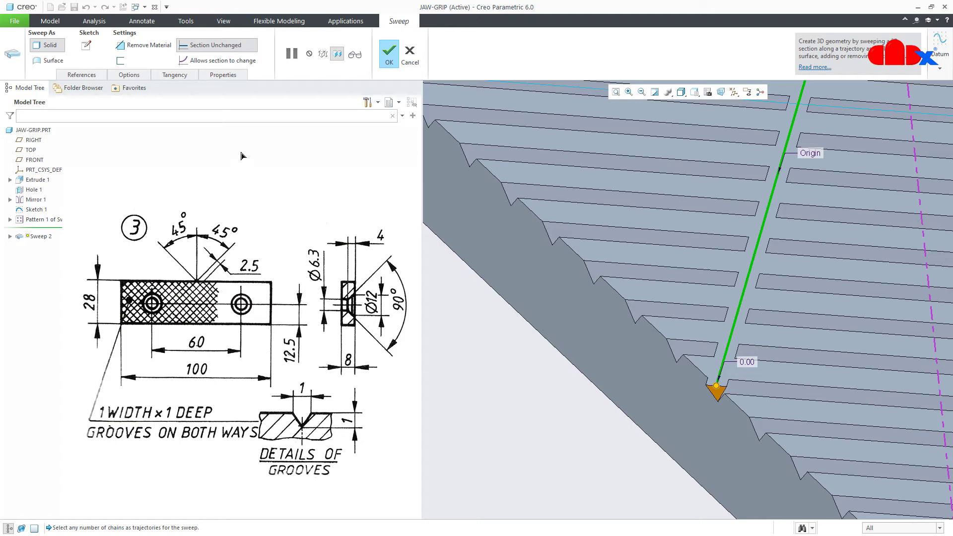
left_click(149, 47)
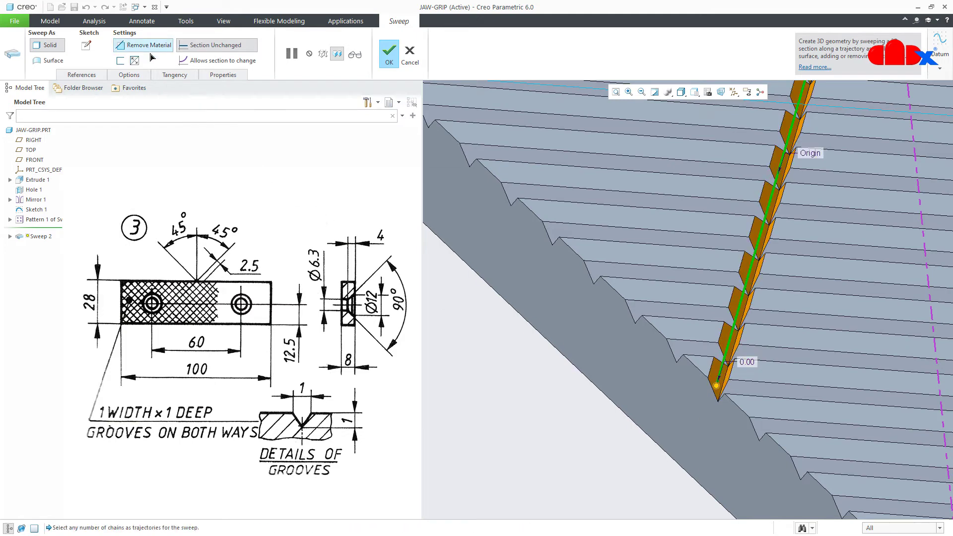
scroll(570, 397, "up", 5)
scroll(640, 311, "down", 8)
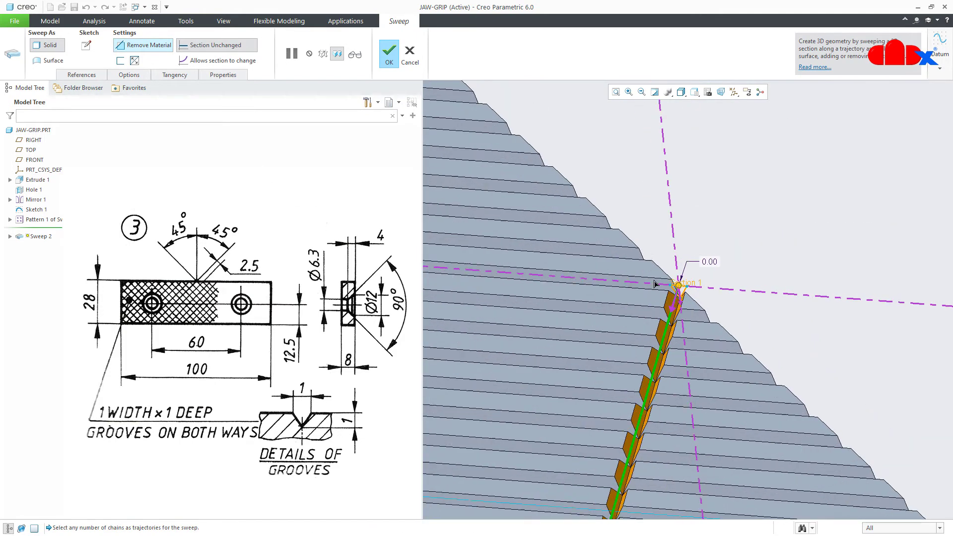
scroll(689, 299, "down", 2)
middle_click_drag(687, 304, 686, 325)
scroll(687, 326, "up", 8)
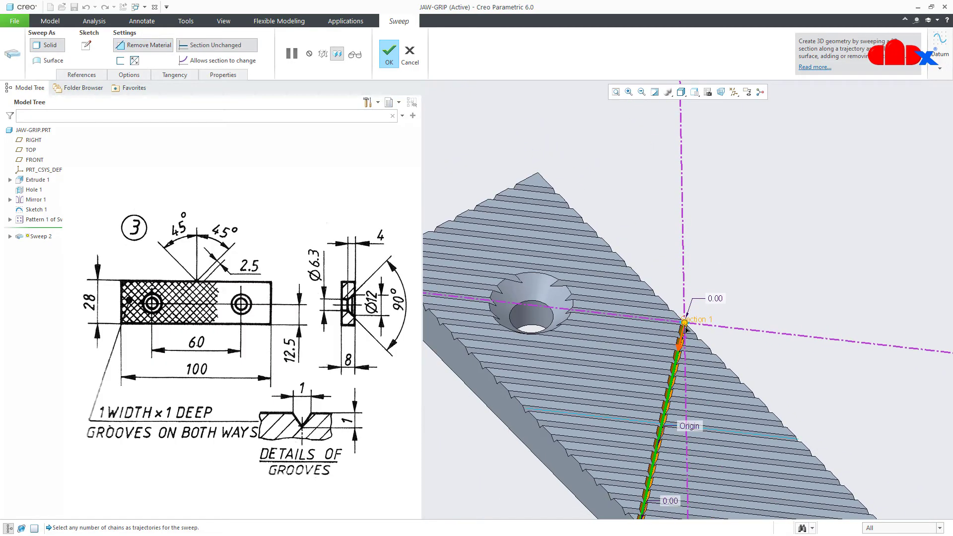
scroll(650, 437, "down", 8)
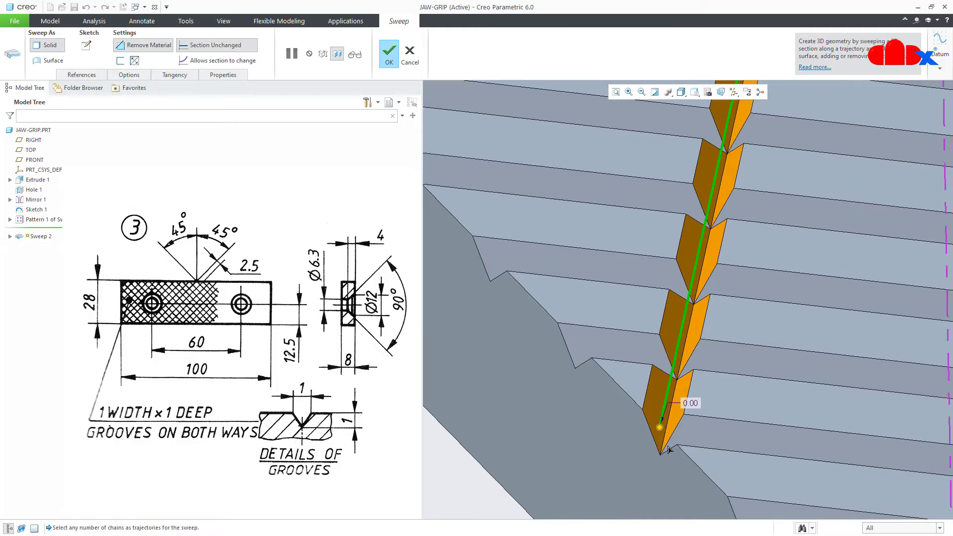
left_click(389, 52)
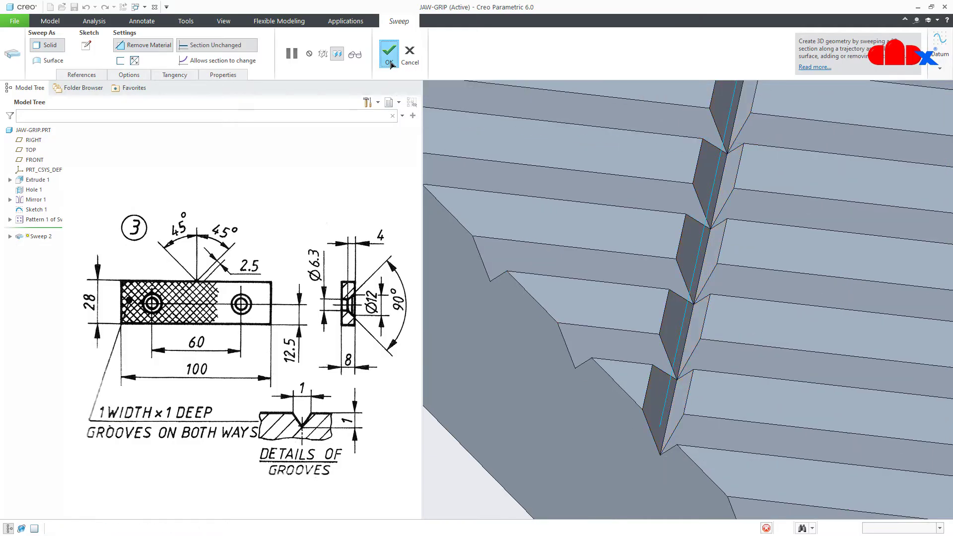
scroll(683, 405, "up", 6)
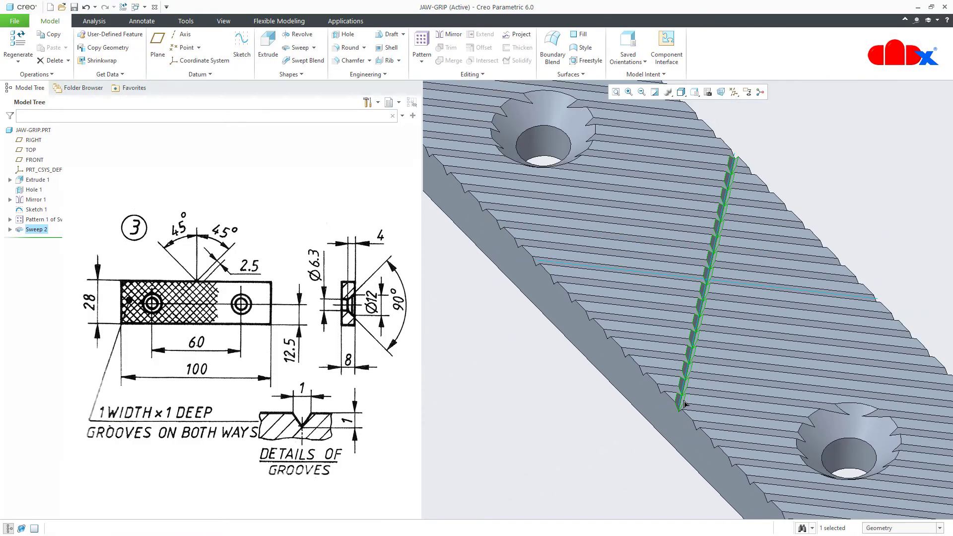
Pattern the diagonal groove by direction along the end face with 18 members at 3.5 spacing
left_click(421, 50)
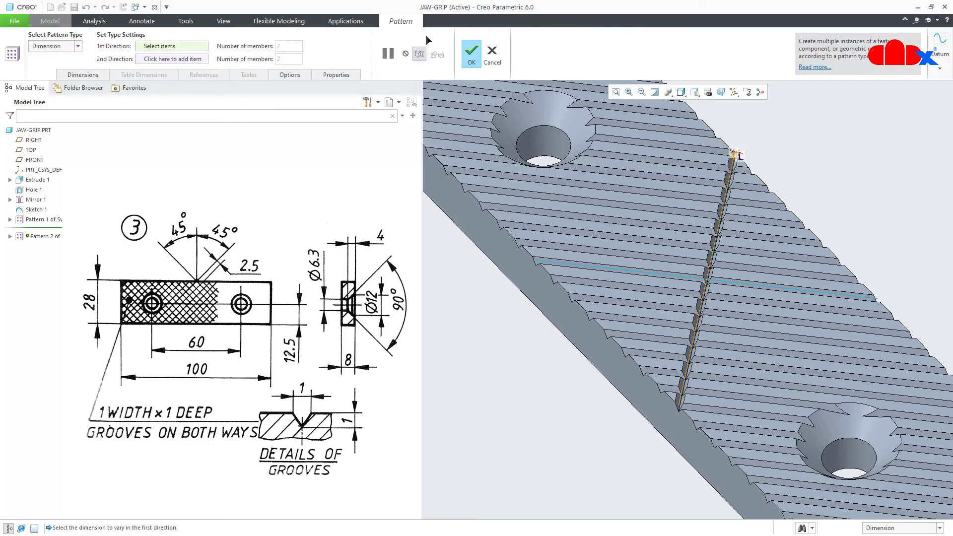
left_click(67, 46)
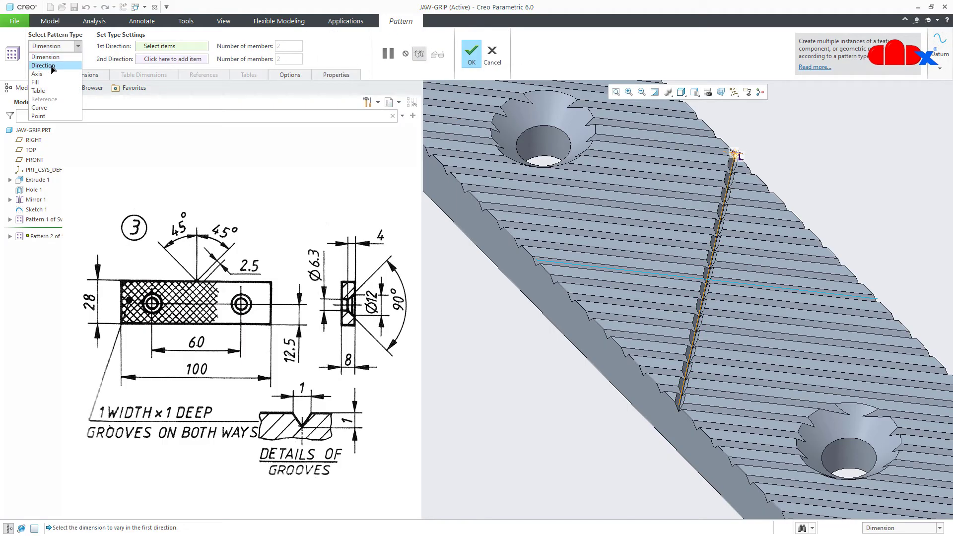
left_click(46, 65)
scroll(727, 343, "up", 4)
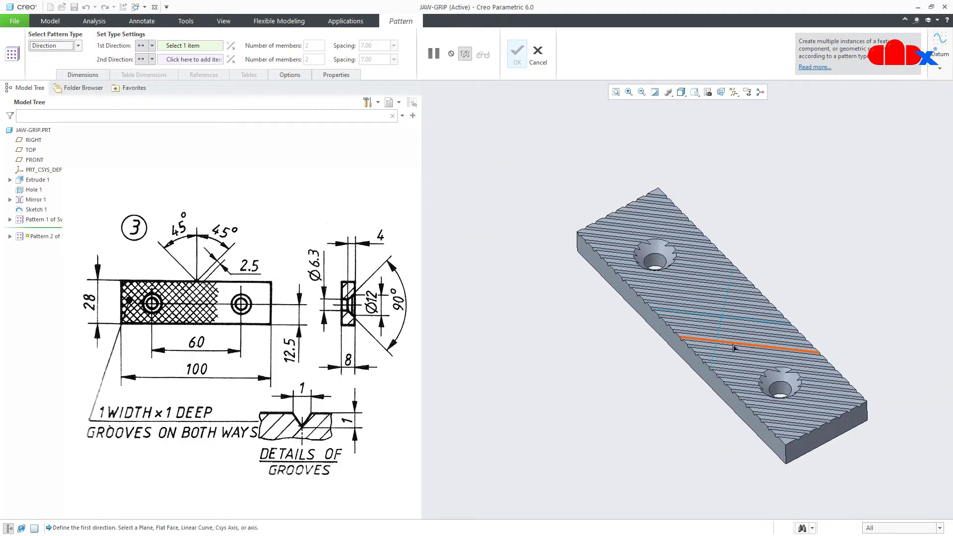
left_click(814, 445)
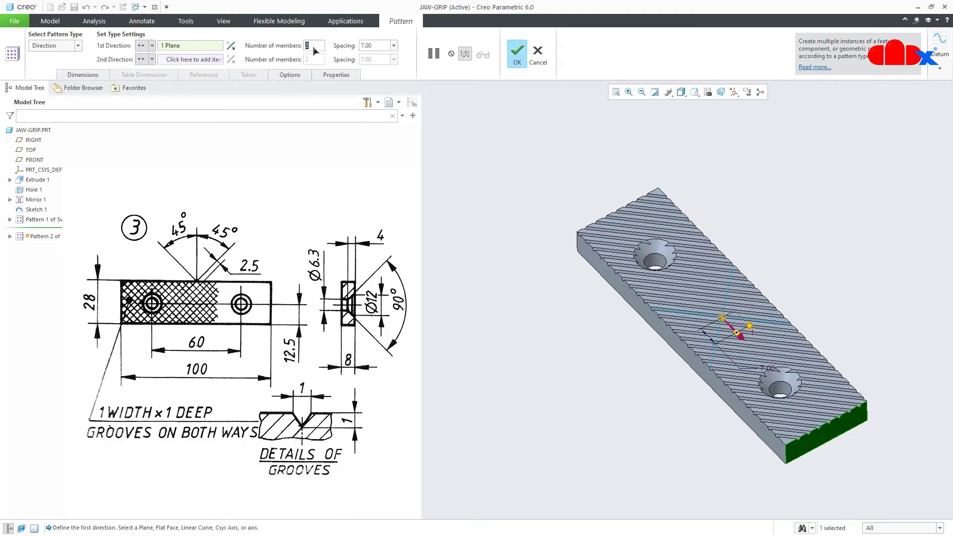
type("18")
key("Return")
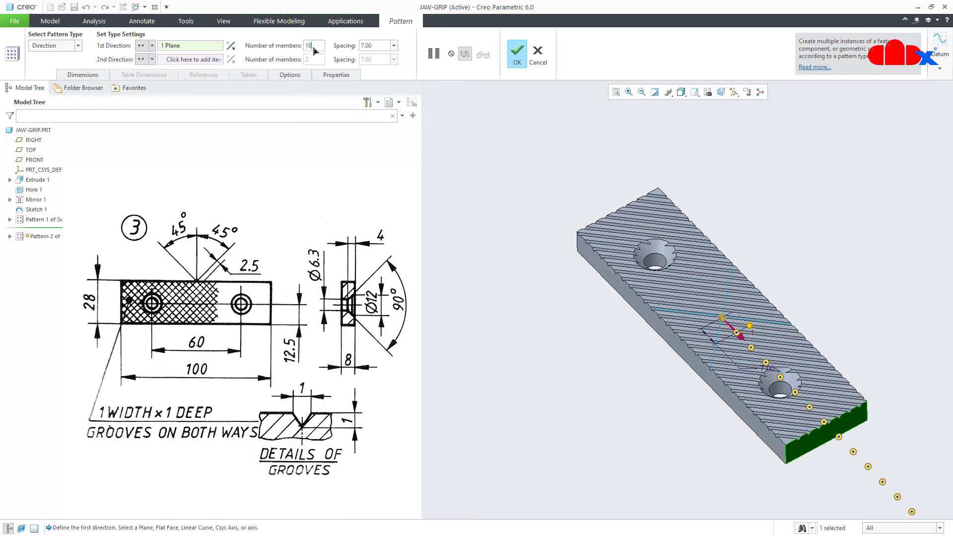
left_click(376, 46)
type("3")
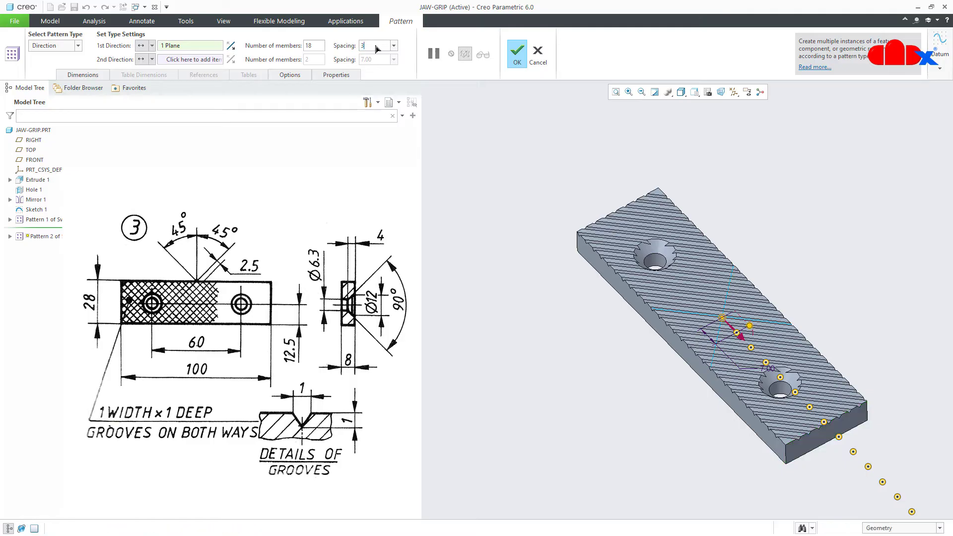
type(".5")
key("Return")
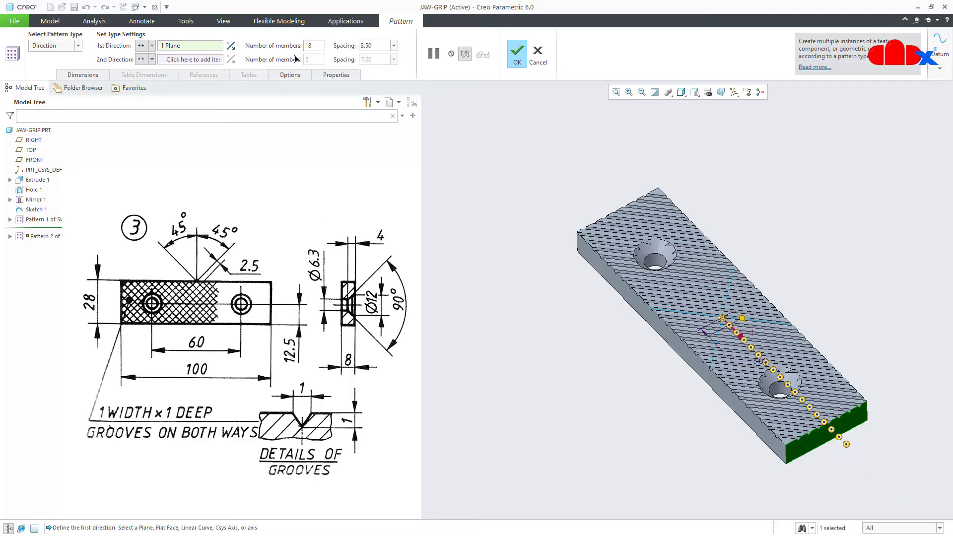
Add the part's end face as second direction with 18 members at 3.5 spacing and finish the pattern
left_click(190, 59)
middle_click_drag(694, 282, 623, 291)
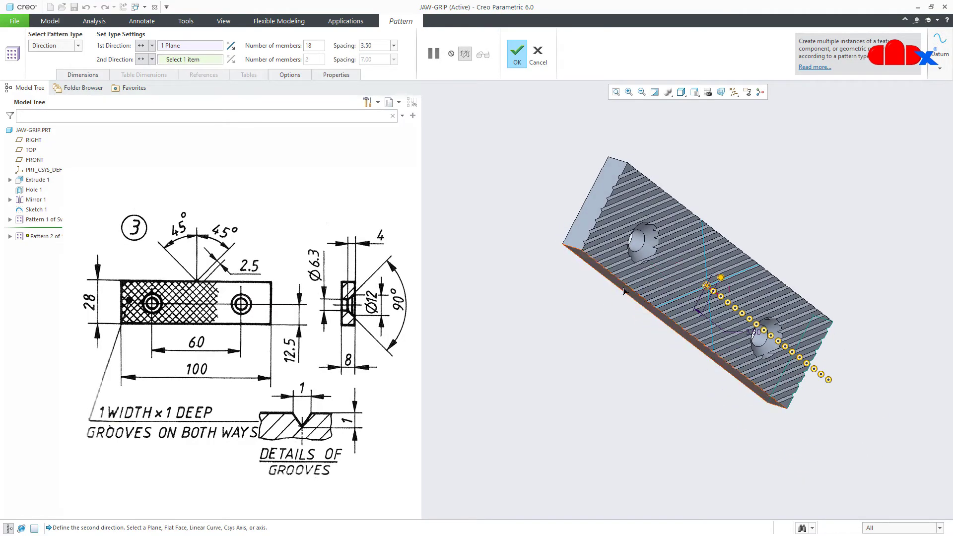
left_click(580, 232)
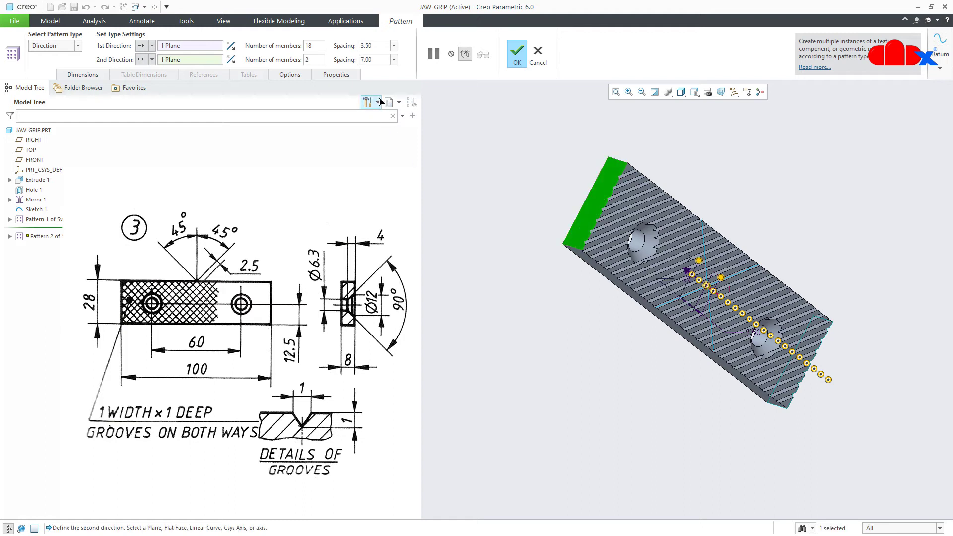
left_click(317, 60)
type("18")
key("Return")
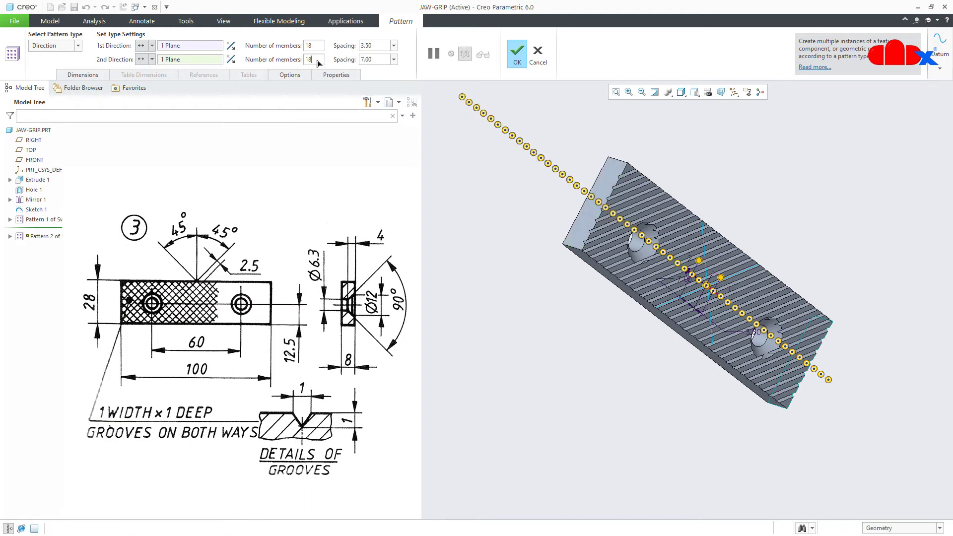
left_click(382, 60)
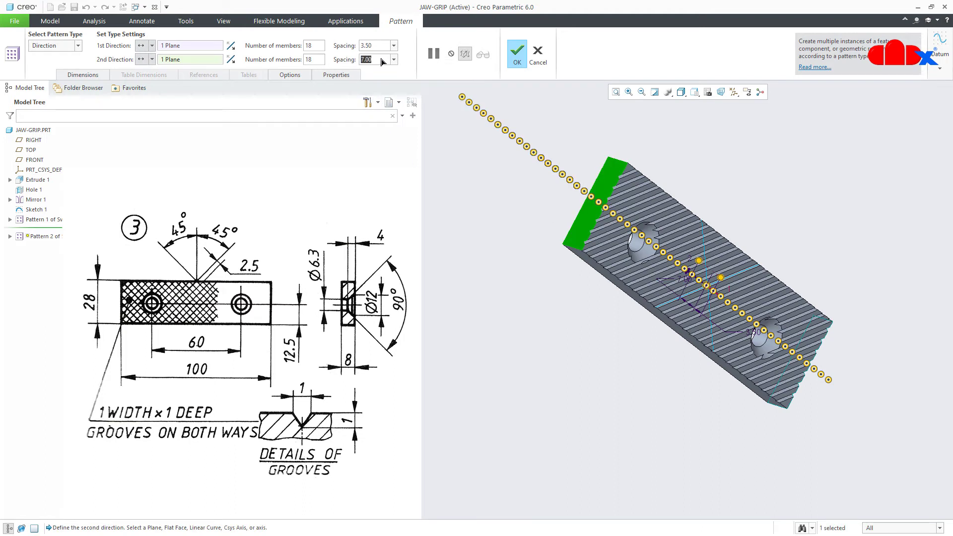
type("3.5")
key("Return")
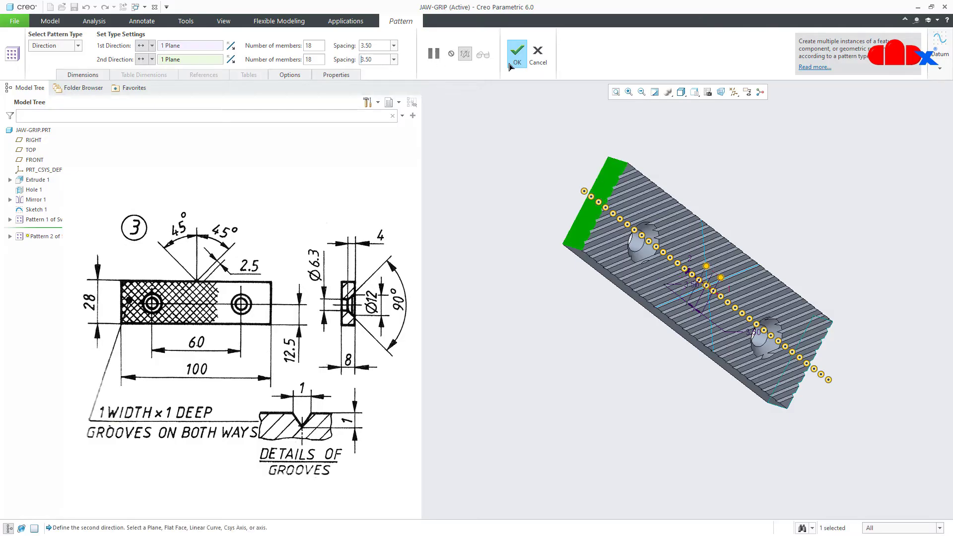
left_click(517, 63)
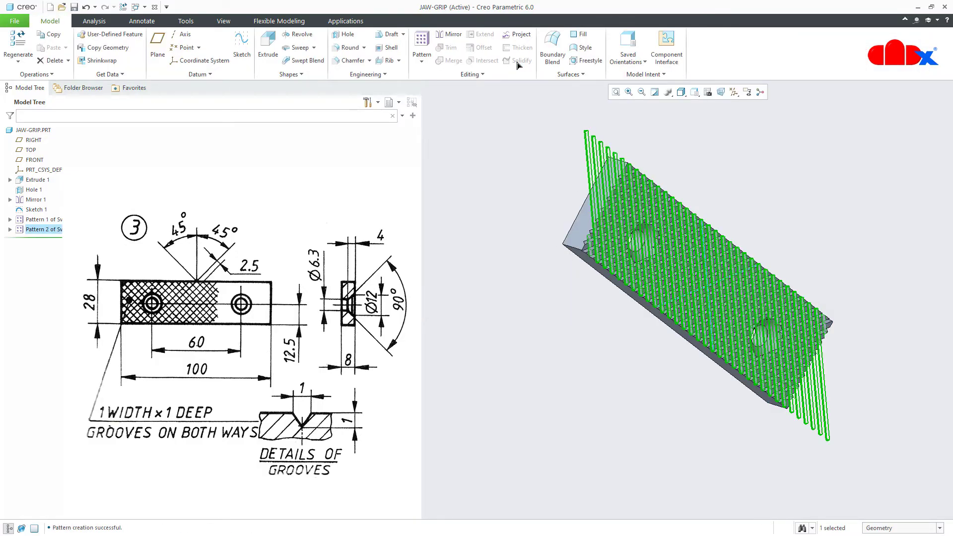
Orbit and zoom the part to inspect the crosshatched knurled face
left_click(532, 251)
mouse_move(639, 329)
middle_mouse_down()
mouse_move(626, 339)
mouse_move(602, 331)
mouse_move(645, 337)
mouse_move(659, 271)
middle_mouse_up()
scroll(678, 226, "down", 8)
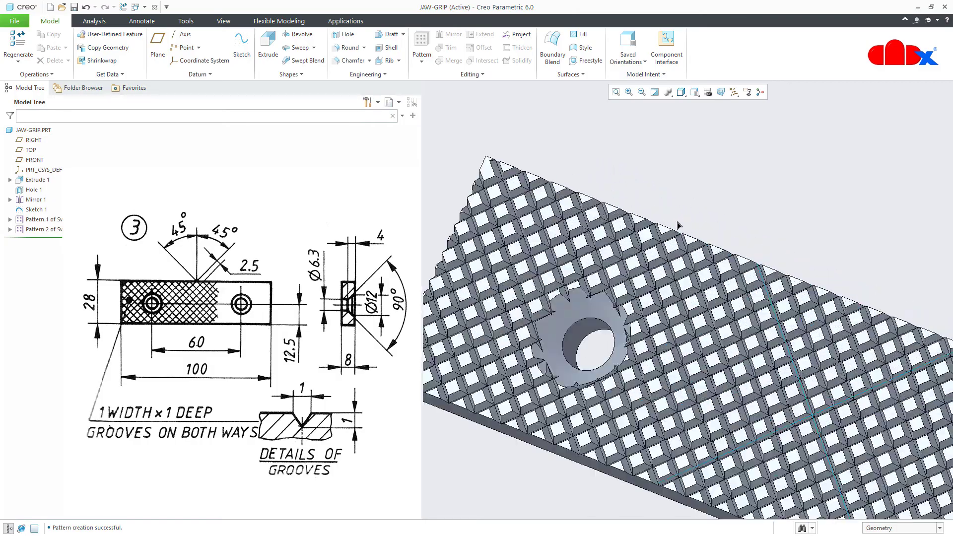
mouse_move(678, 226)
middle_mouse_down()
mouse_move(669, 211)
mouse_move(678, 227)
middle_mouse_up()
scroll(678, 227, "up", 5)
scroll(678, 227, "up", 3)
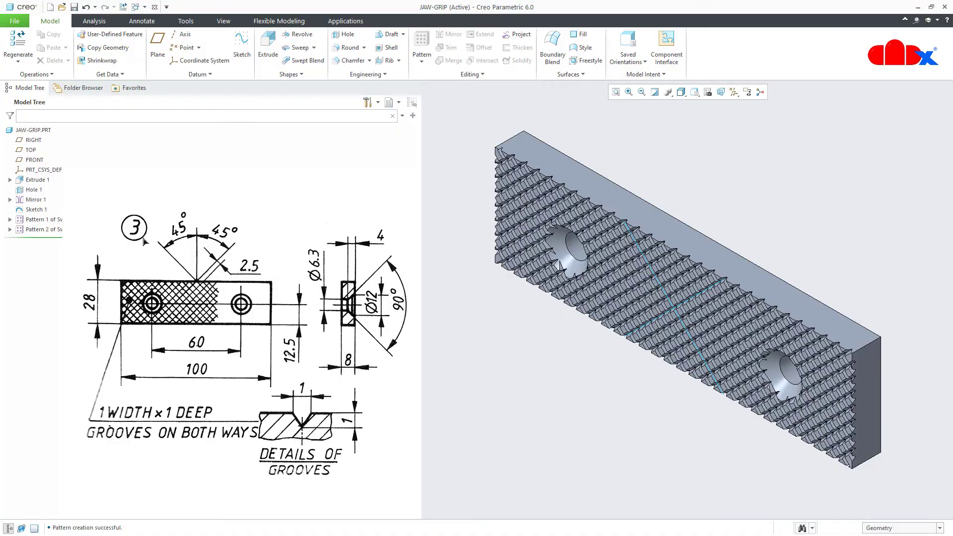
Hide Sketch 1, close the JAW-GRIP window, and start erasing undisplayed objects from session
left_click(36, 210)
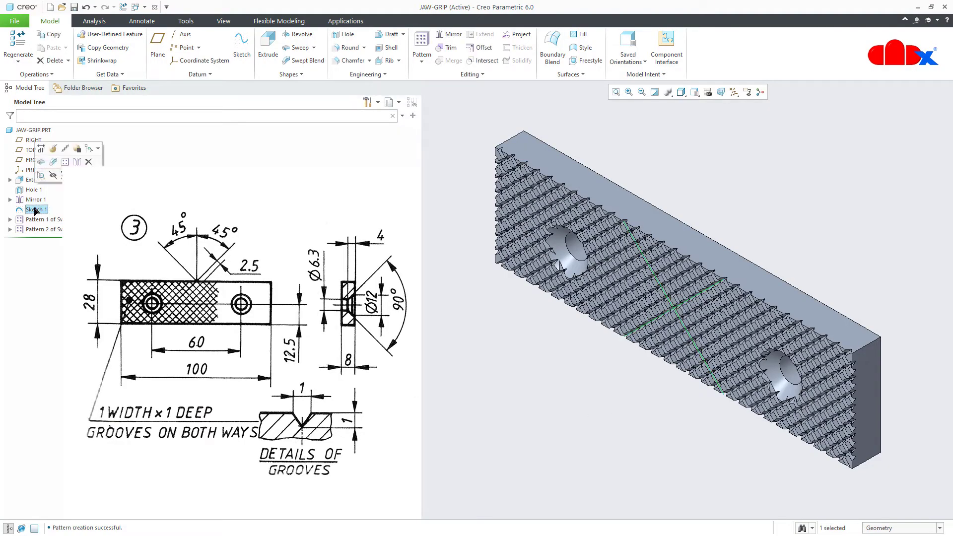
left_click(53, 175)
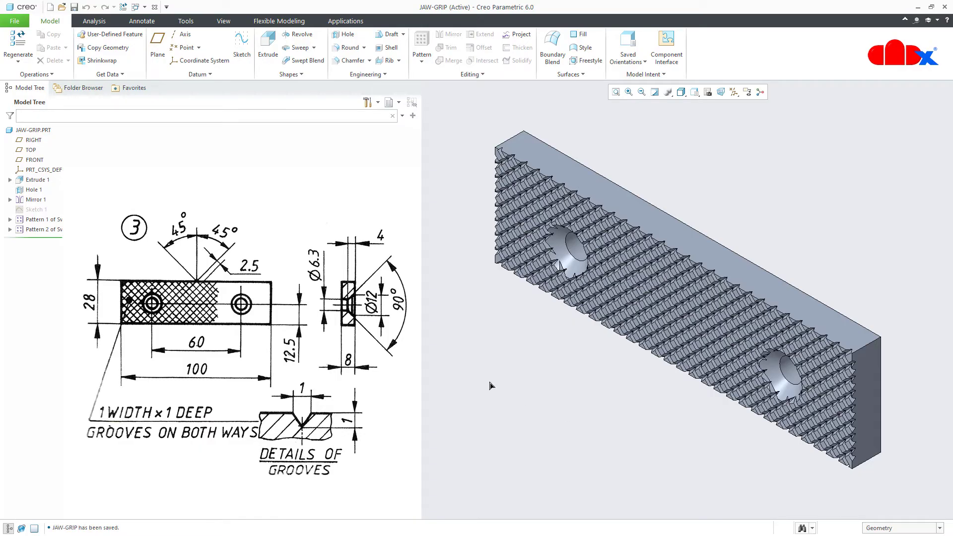
left_click(155, 7)
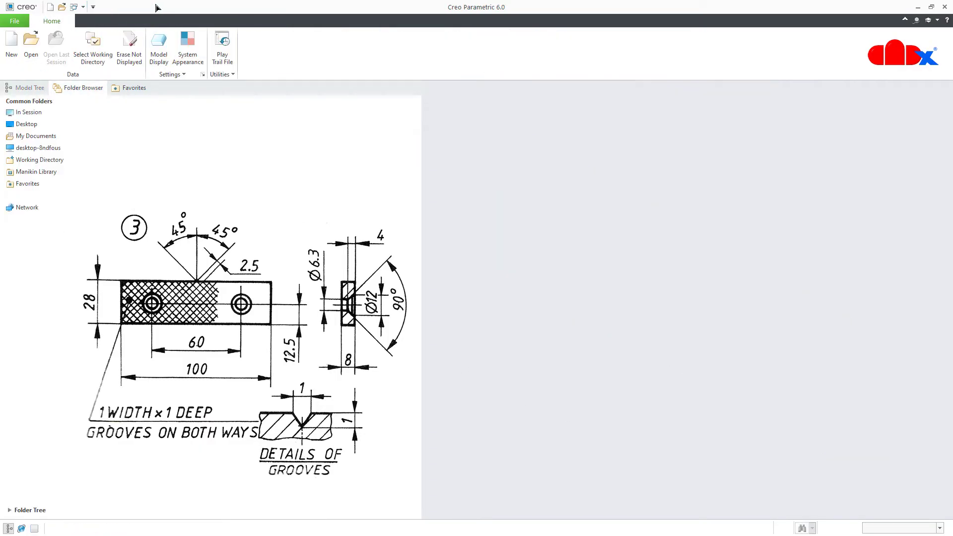
left_click(129, 47)
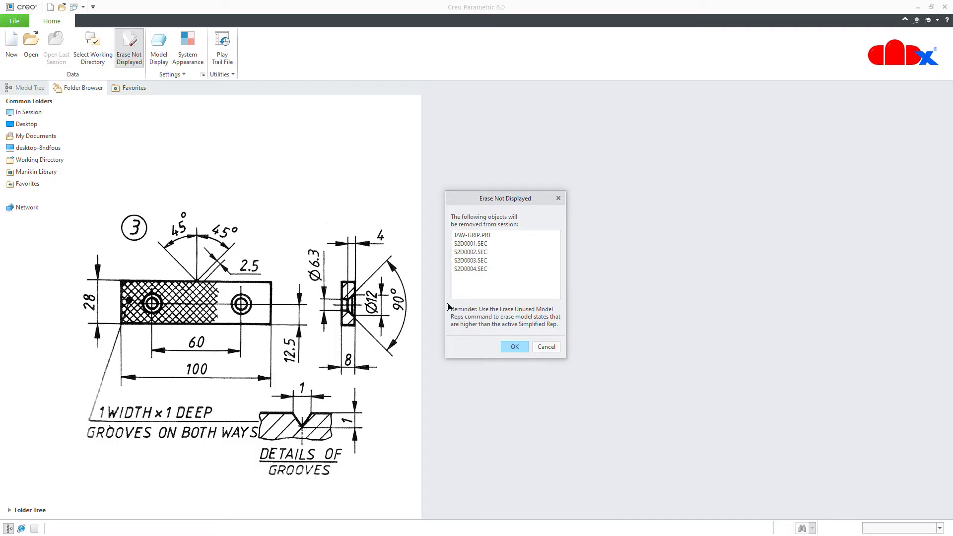
Erase JAW-GRIP from the session and start a new solid part named screw-rod
left_click(515, 347)
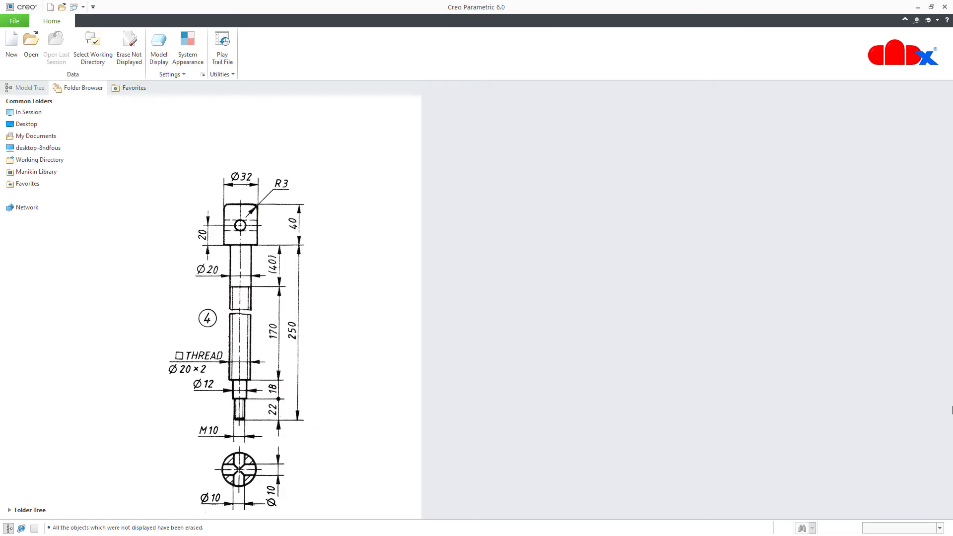
left_click(11, 47)
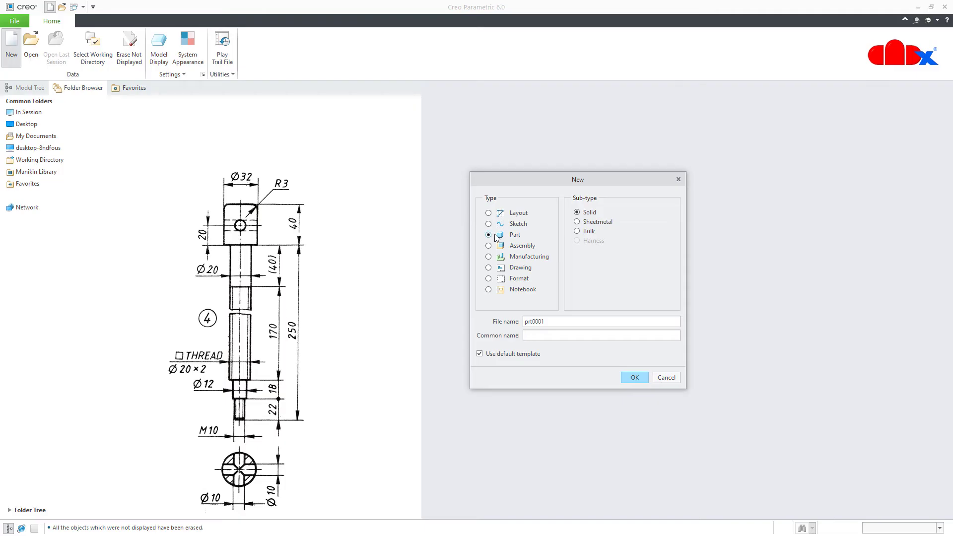
double_click(559, 321)
type("screw-rod")
left_click(633, 377)
Create the part from the mmns_part_solid template and show the datum planes and coordinate system
left_click_drag(492, 154, 631, 158)
left_click_drag(693, 215, 692, 238)
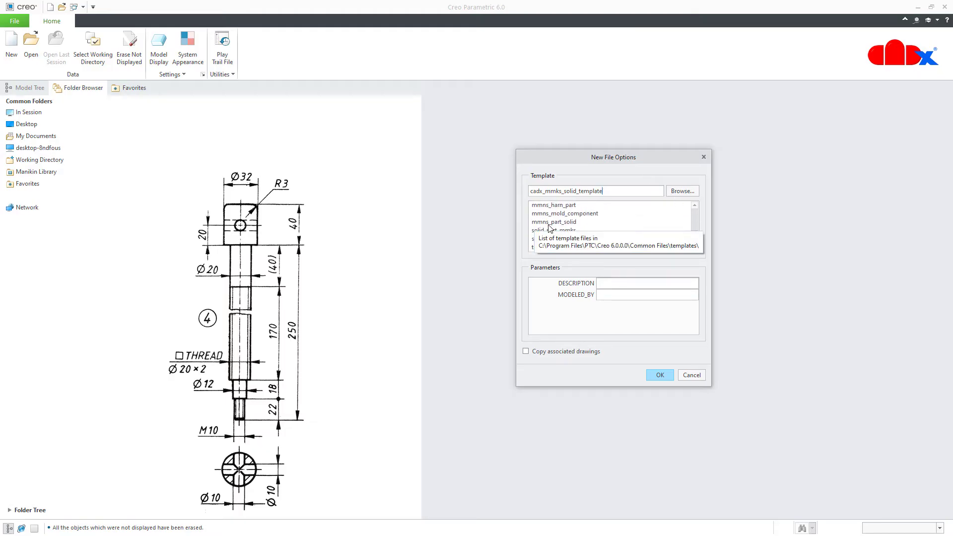
left_click(574, 225)
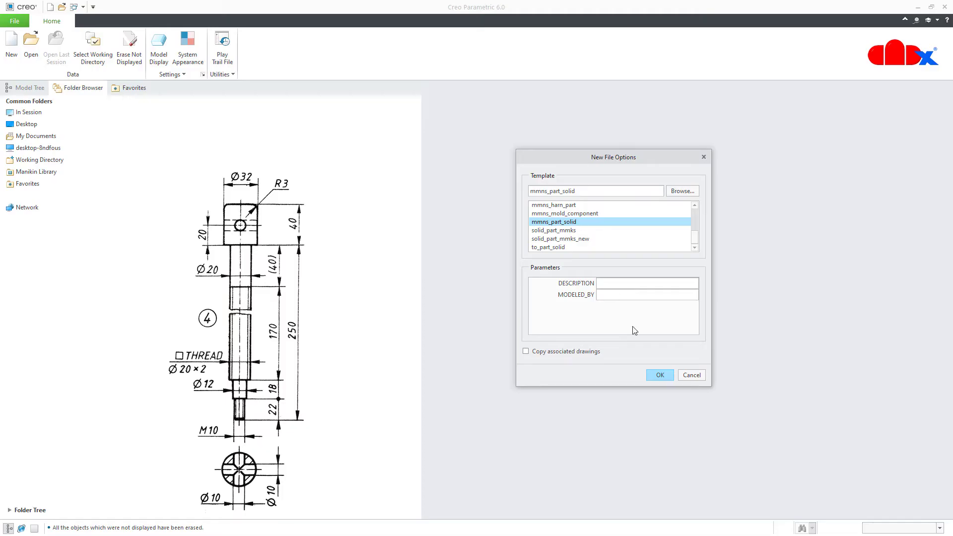
left_click(655, 375)
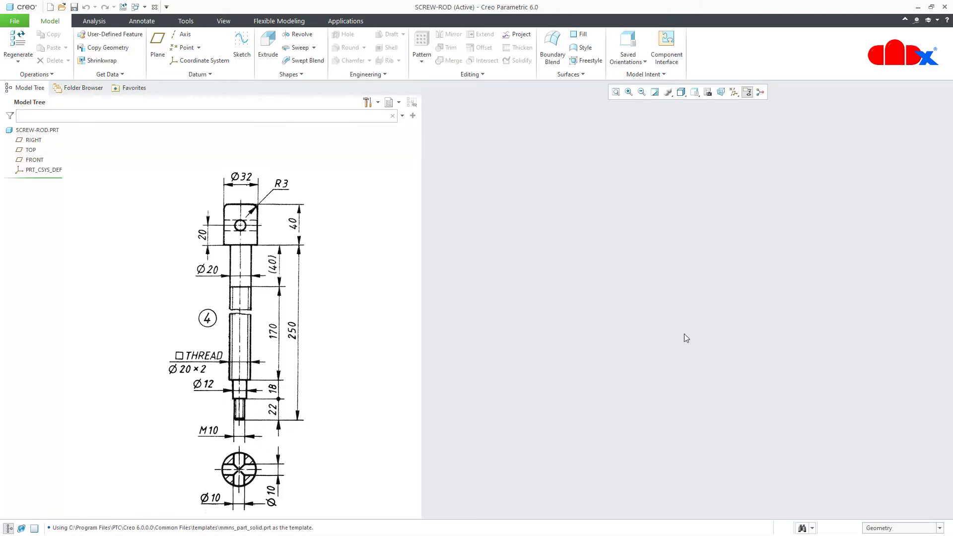
left_click(734, 92)
Start a revolve sketched on the FRONT plane, viewed flat with datum display hidden
left_click(733, 104)
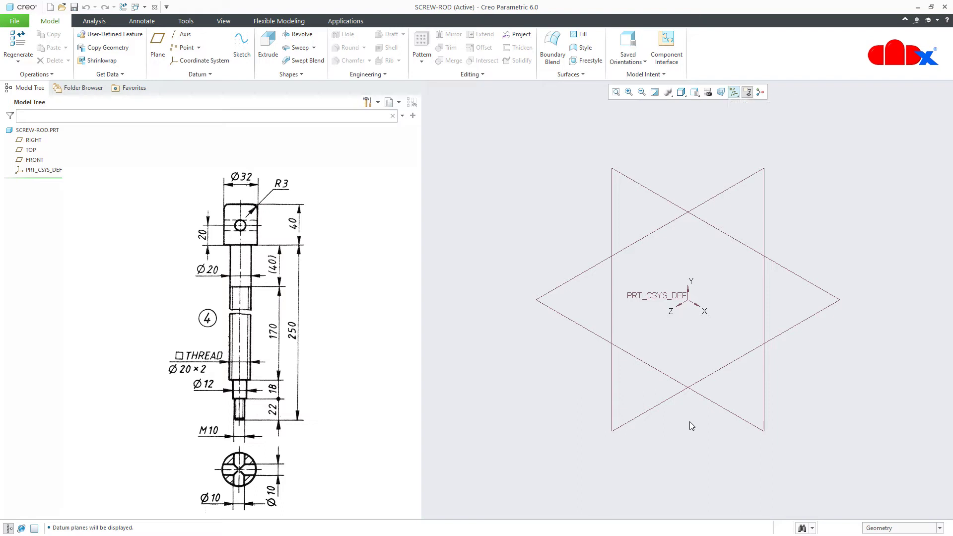
left_click(296, 33)
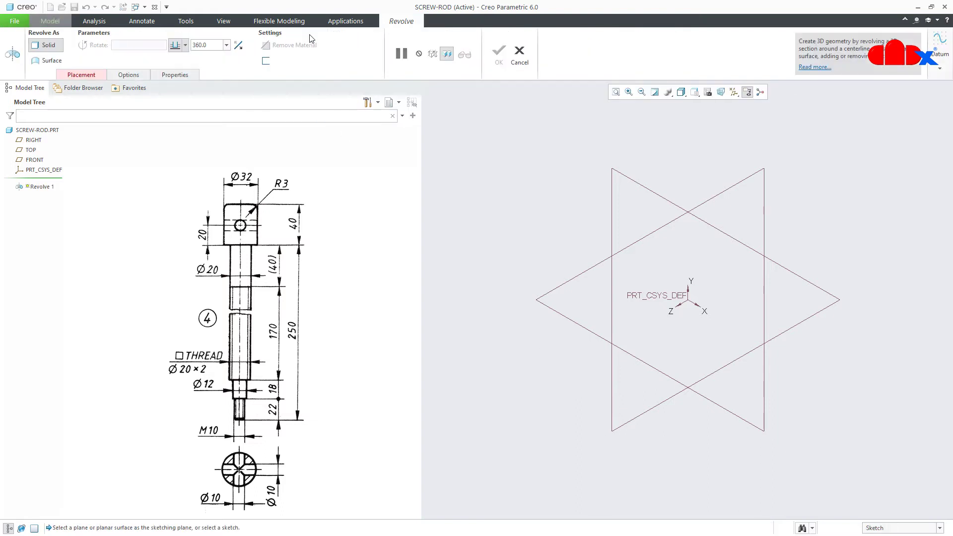
left_click(32, 160)
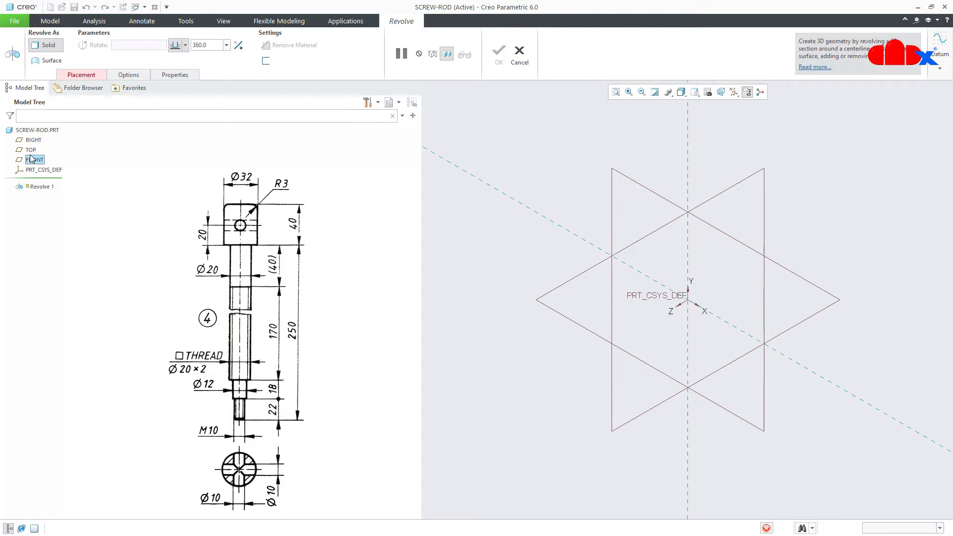
left_click(695, 93)
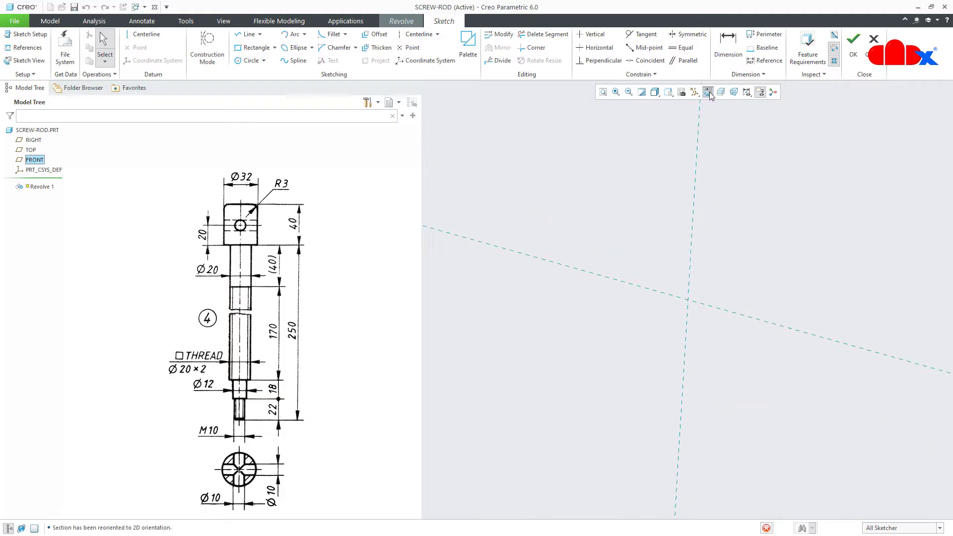
left_click(695, 93)
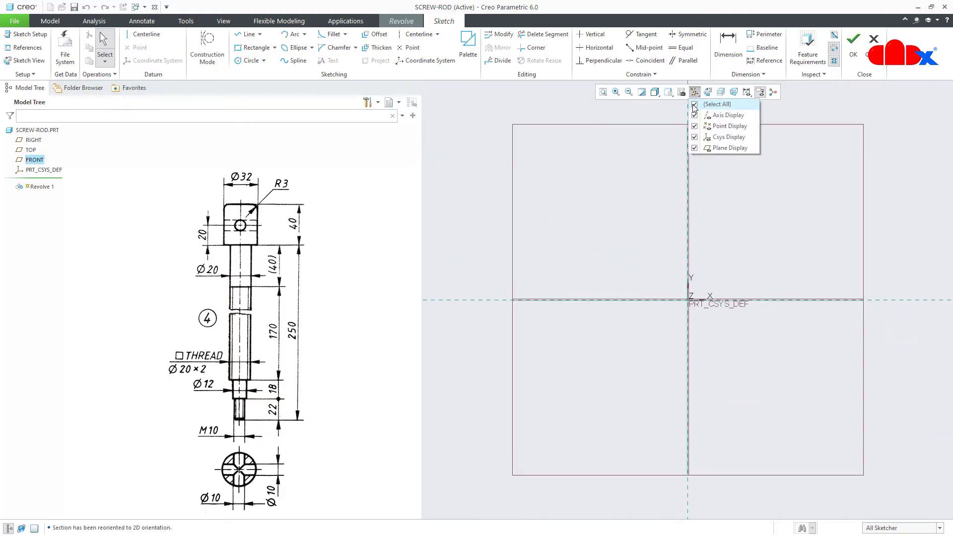
left_click(694, 105)
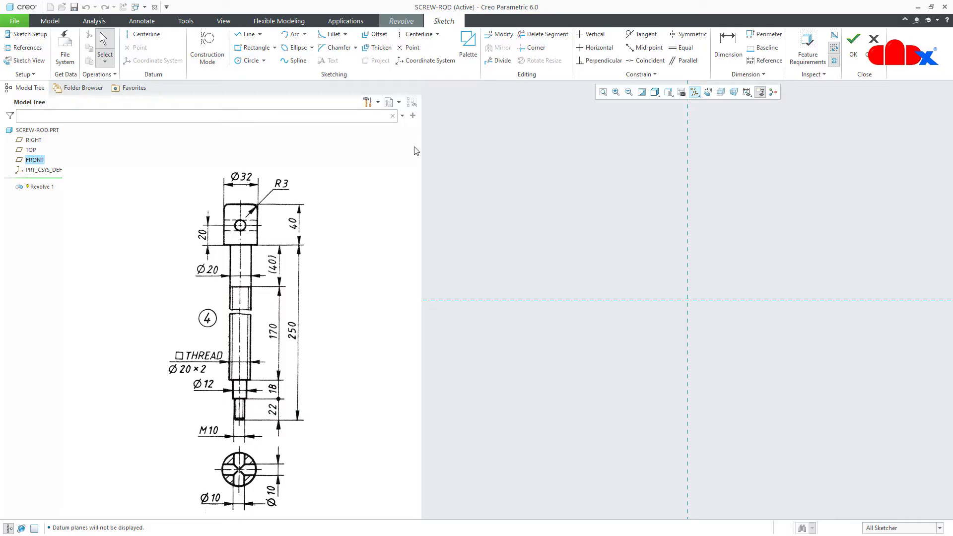
Draw a vertical centerline as the revolve axis
left_click(146, 34)
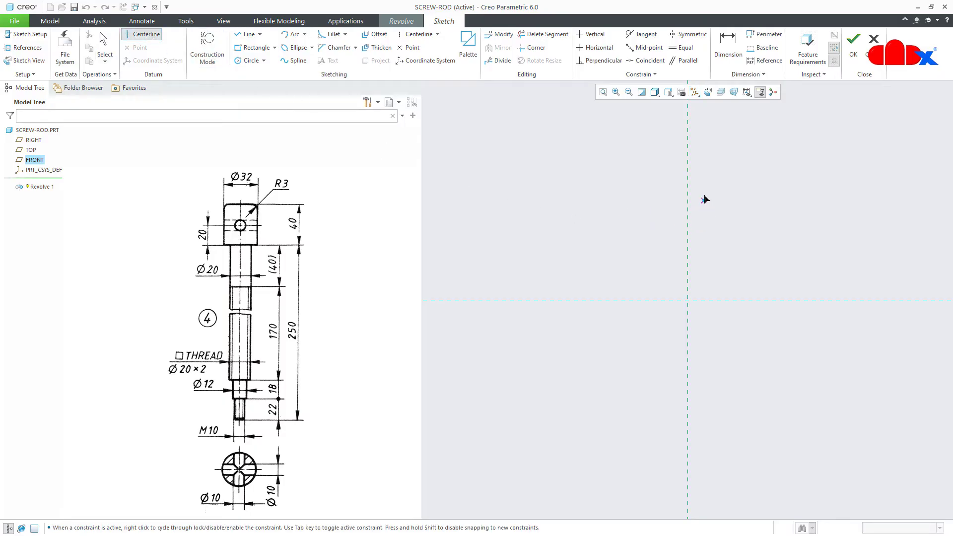
left_click(687, 164)
left_click(690, 208)
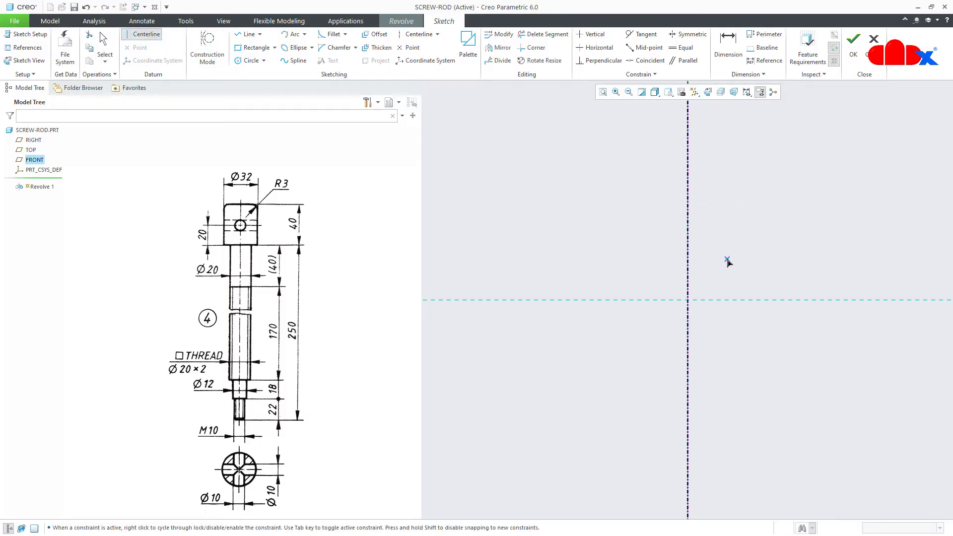
middle_click(728, 261)
right_click(727, 259)
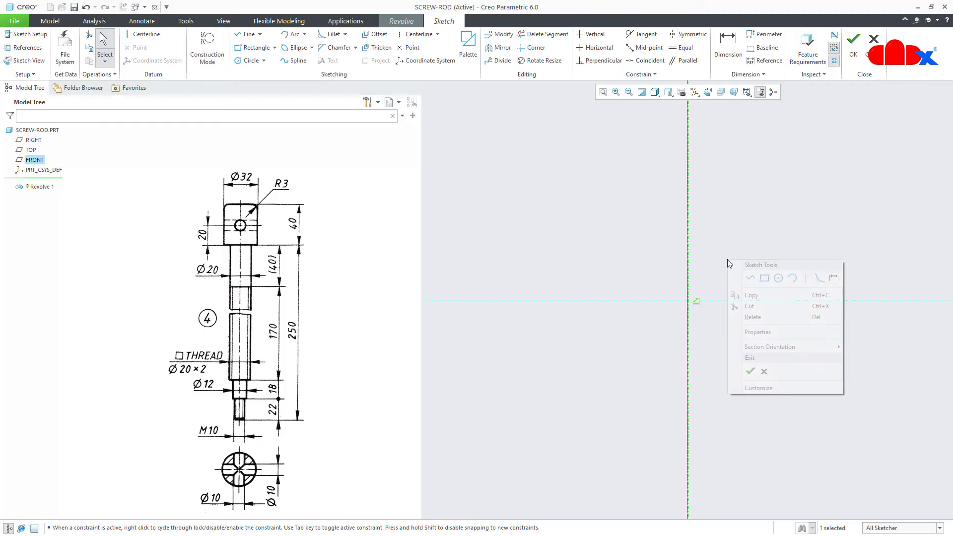
left_click(749, 278)
Draw the head's top edge and side, dimensioned 32 wide and 40 high
left_click(687, 253)
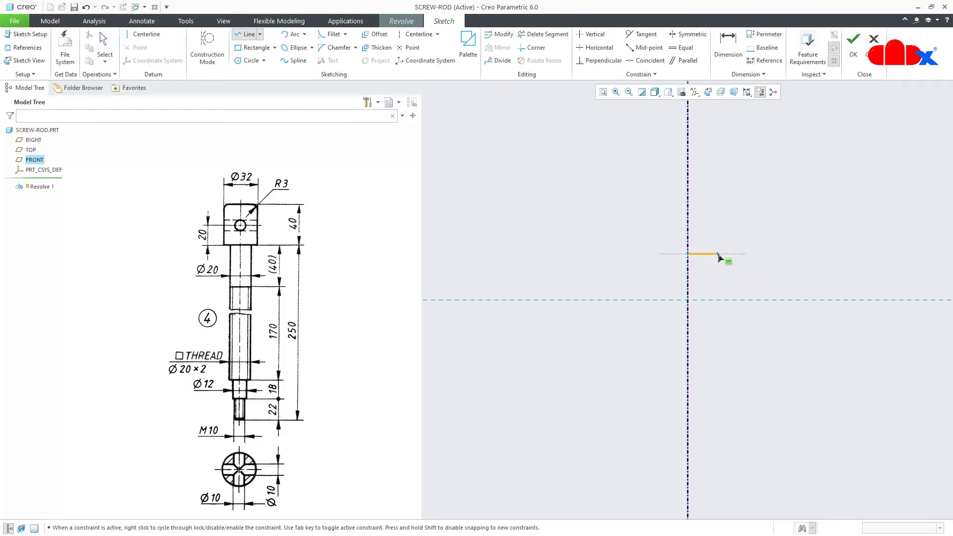
left_click(717, 254)
left_click(717, 299)
middle_click(742, 289)
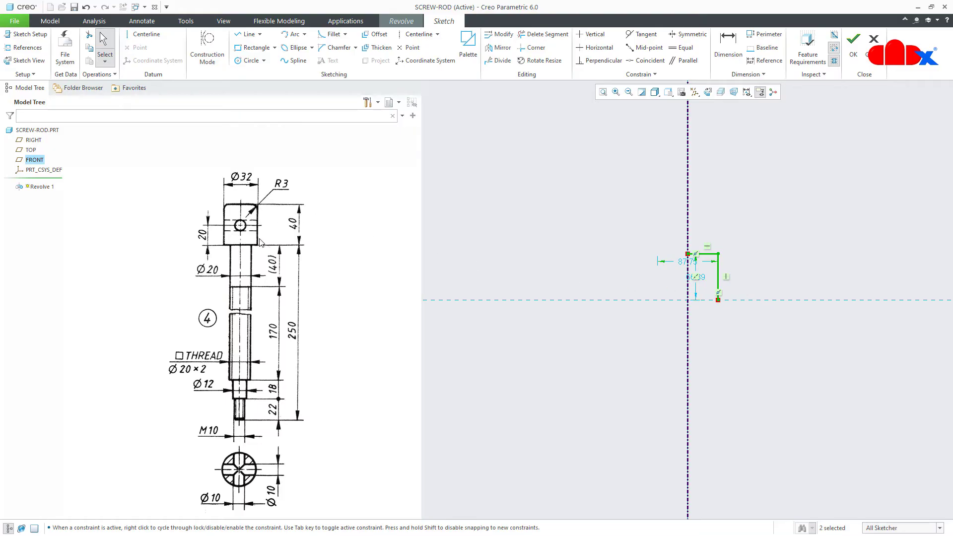
double_click(683, 263)
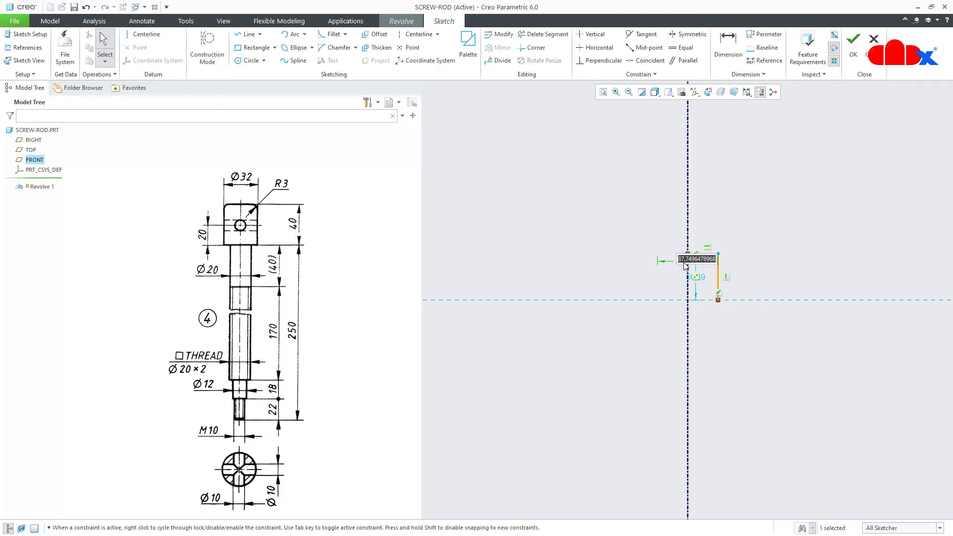
type("32")
key("Return")
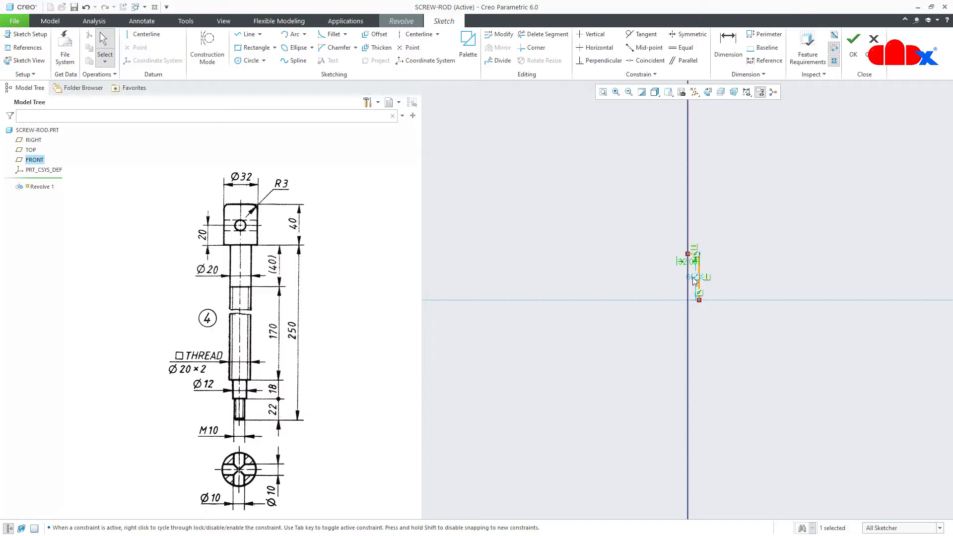
scroll(692, 277, "down", 5)
double_click(698, 276)
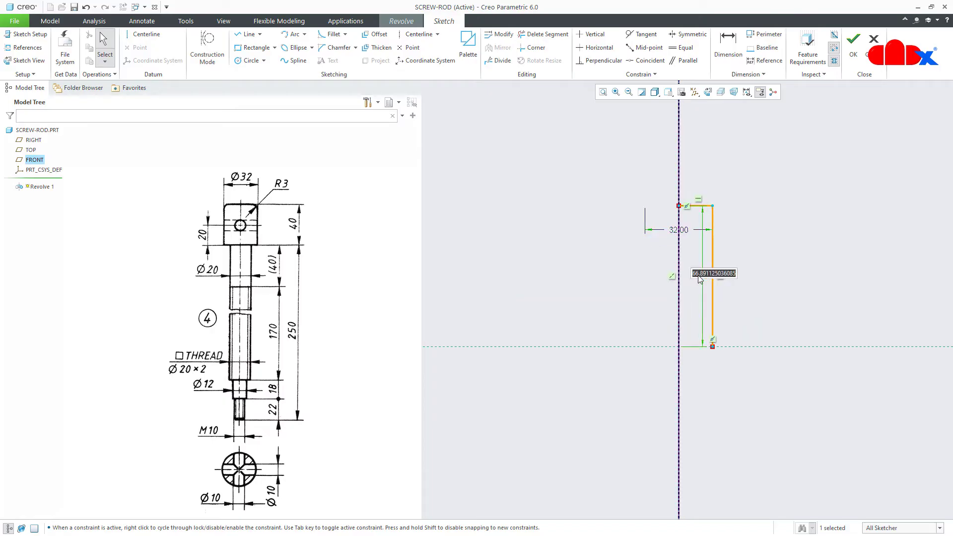
type("40")
key("Return")
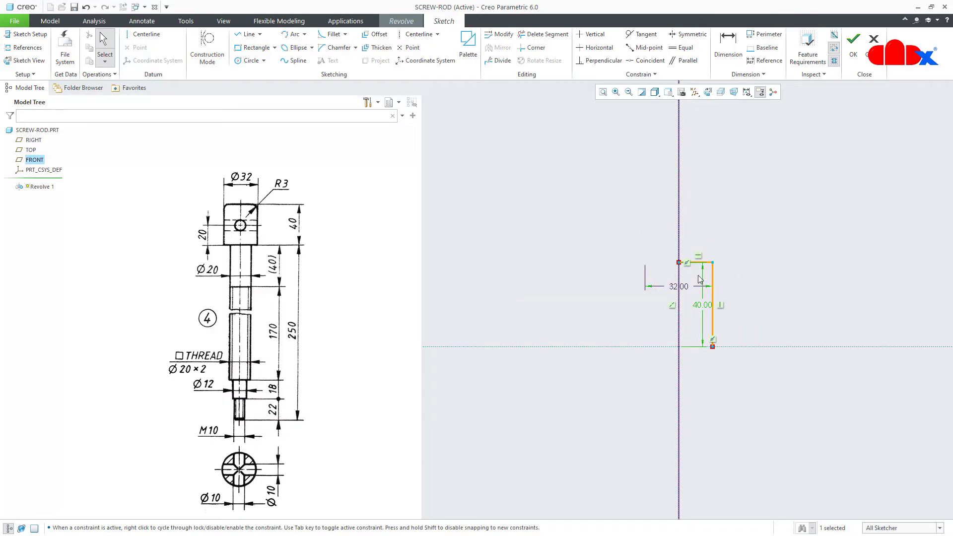
left_click(761, 275)
Continue the profile with a short step inward below the head and the long shaft edge
mouse_move(754, 303)
middle_mouse_down()
mouse_move(731, 229)
mouse_move(722, 146)
middle_mouse_up()
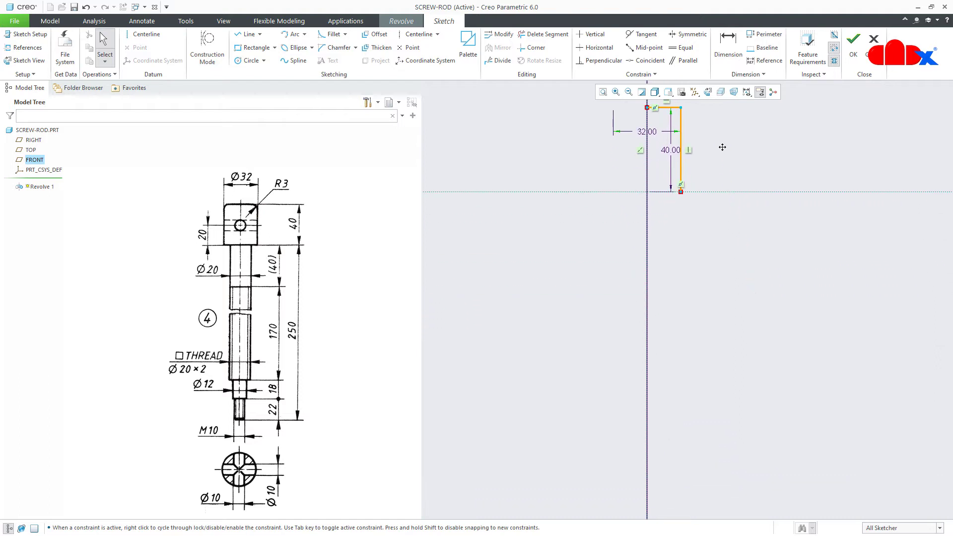
right_click(717, 237)
left_click(739, 253)
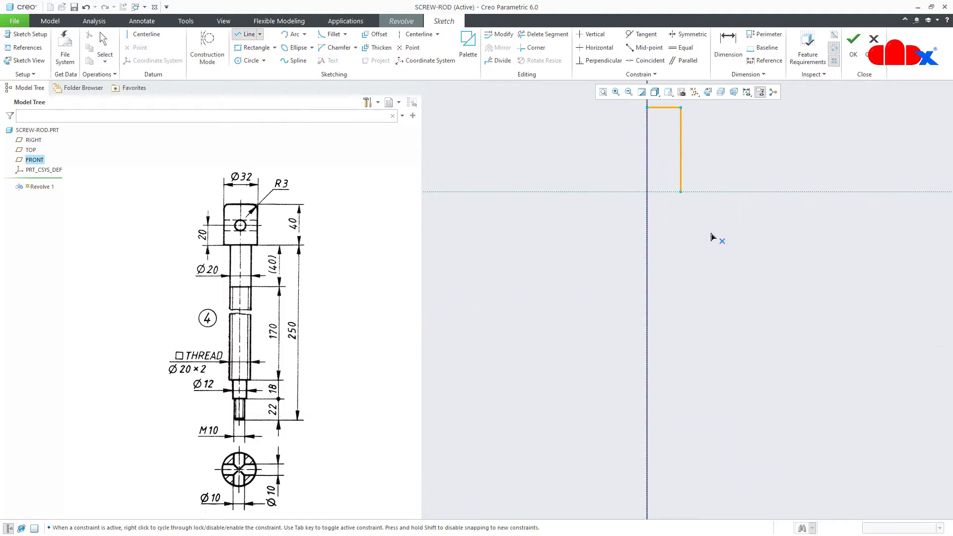
left_click(680, 192)
left_click(668, 193)
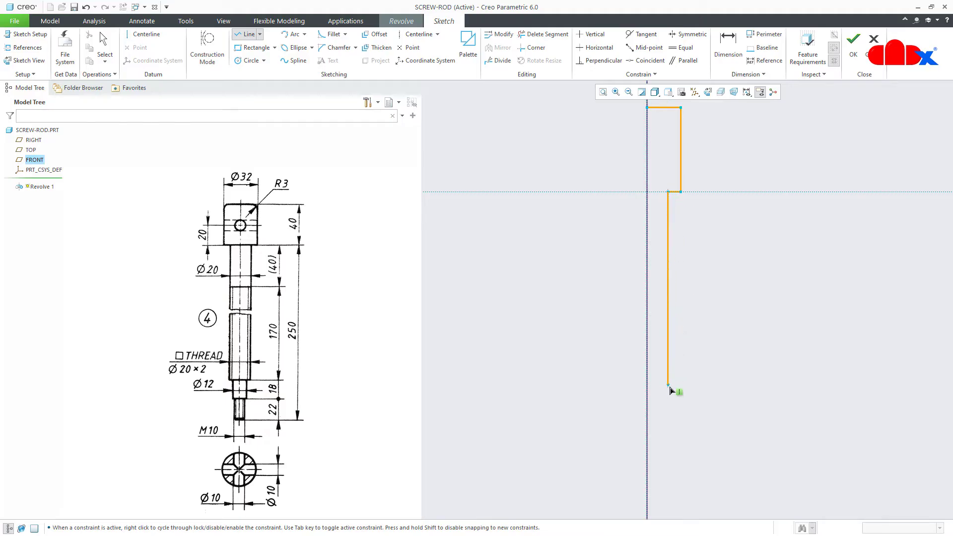
left_click(665, 424)
left_click(659, 424)
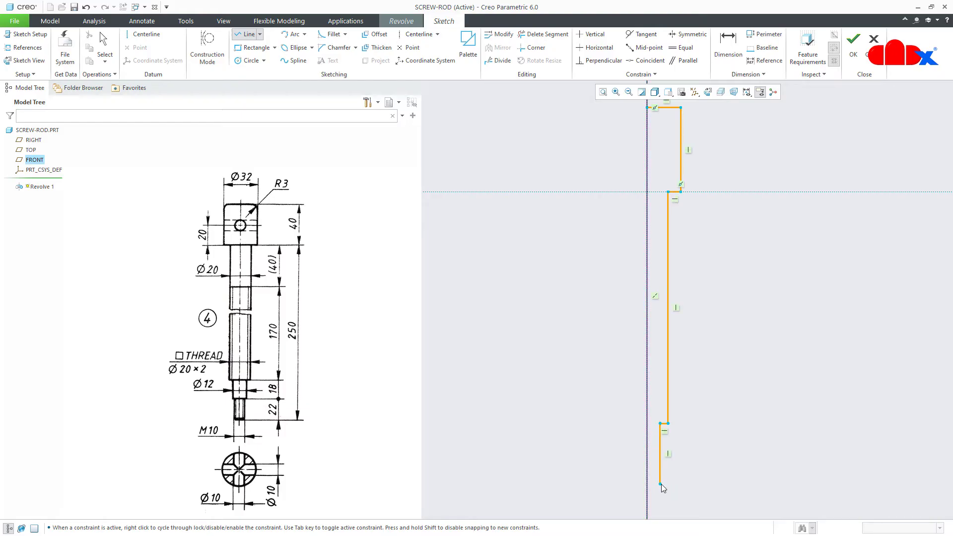
Add the lower steps and narrow end, then close the profile back up the centerline
scroll(660, 484, "up", 3)
left_click(659, 484)
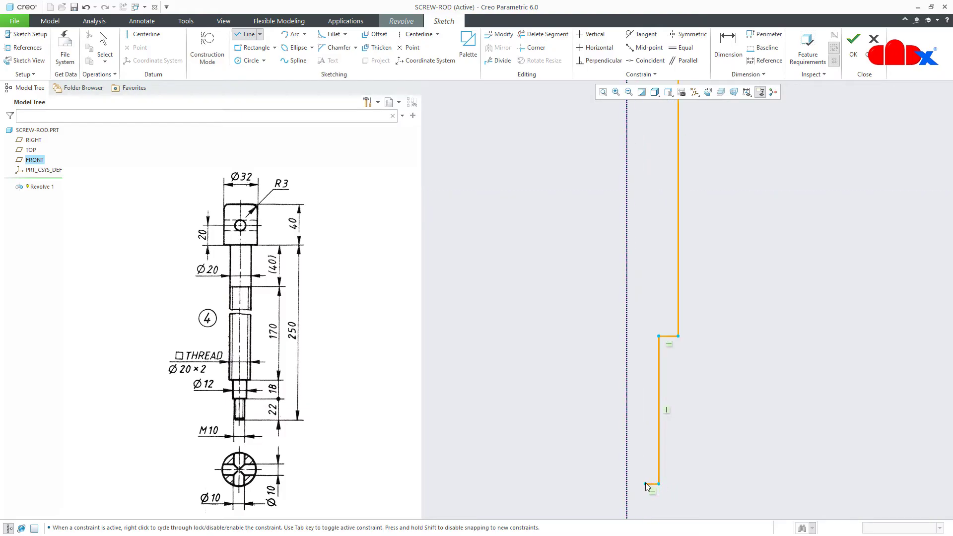
left_click(645, 483)
left_click(645, 514)
scroll(630, 516, "down", 4)
scroll(630, 516, "down", 2)
left_click(629, 513)
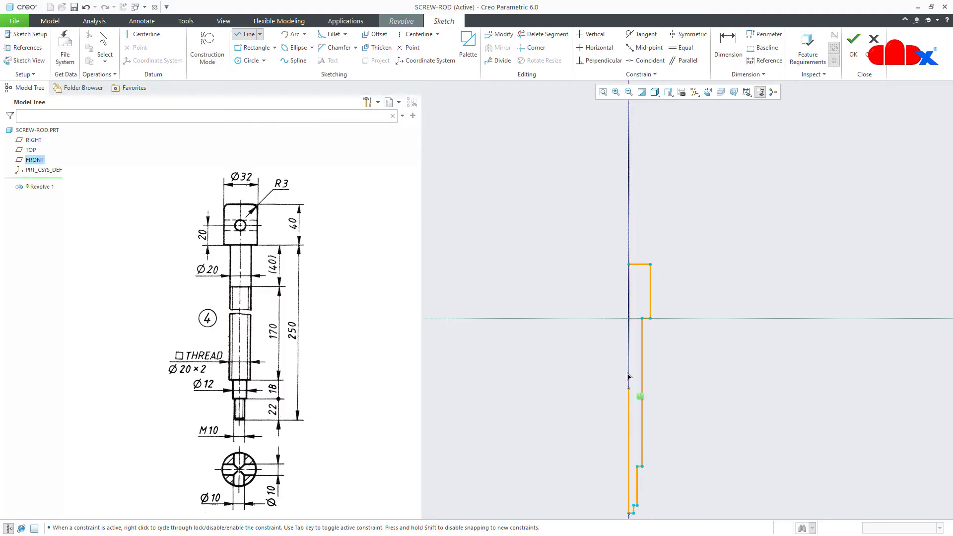
left_click(628, 264)
middle_click(702, 291)
middle_click(705, 292)
left_click(603, 92)
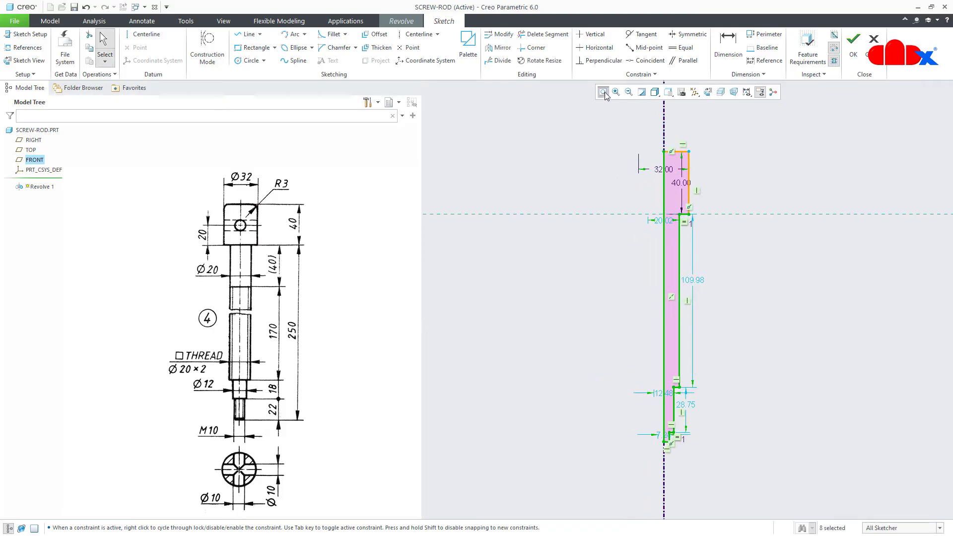
Dimension the rod's overall length to 250
left_click(781, 284)
right_click(782, 285)
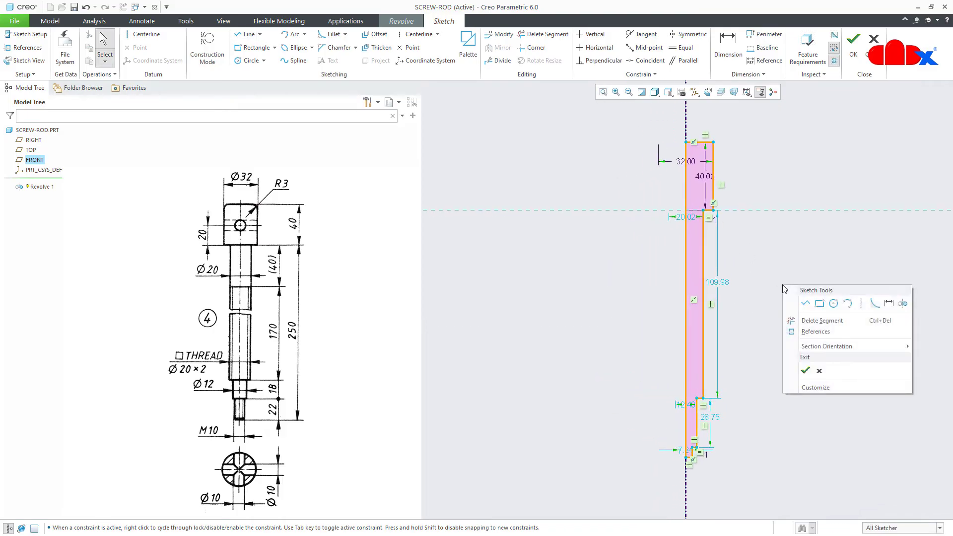
left_click(889, 307)
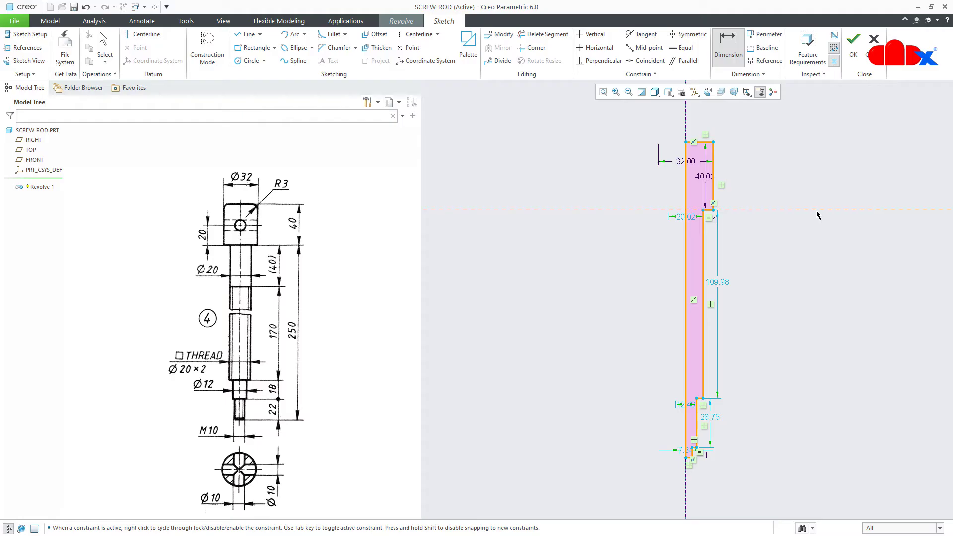
scroll(697, 467, "down", 6)
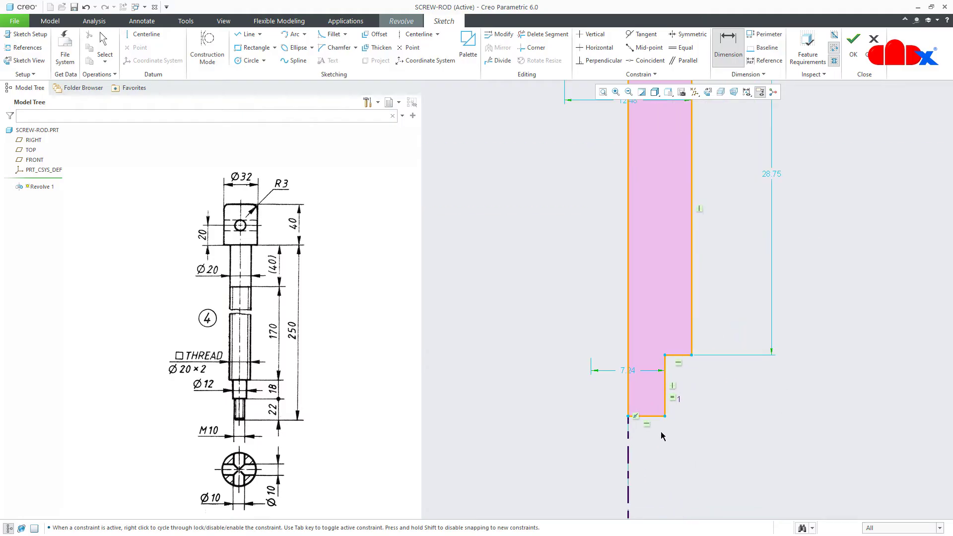
left_click(654, 417)
middle_click(896, 354)
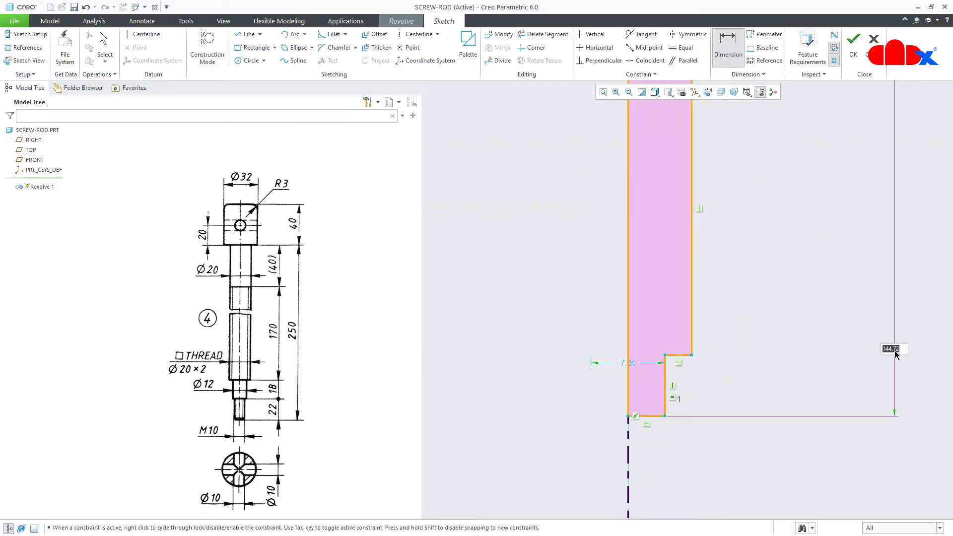
type("250")
key("Return")
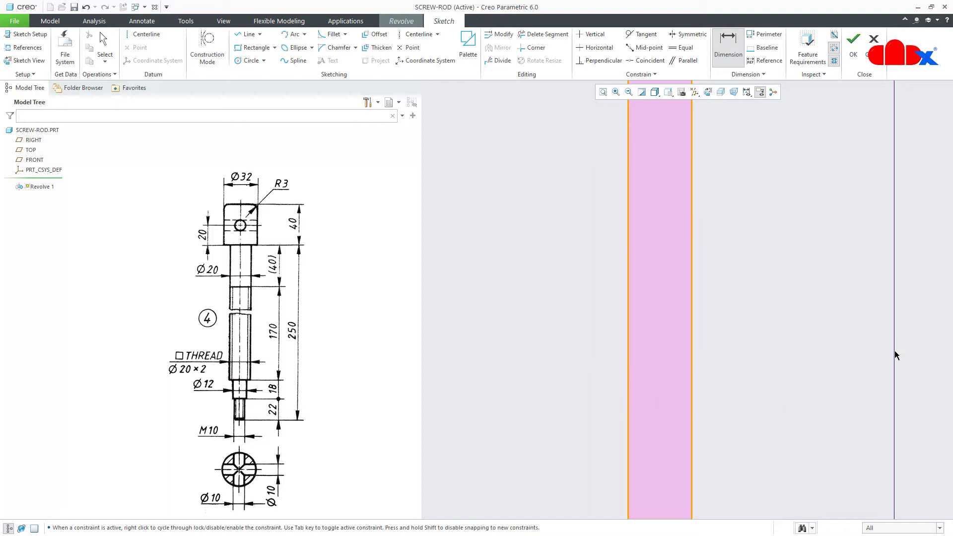
scroll(791, 343, "up", 5)
middle_click(779, 334)
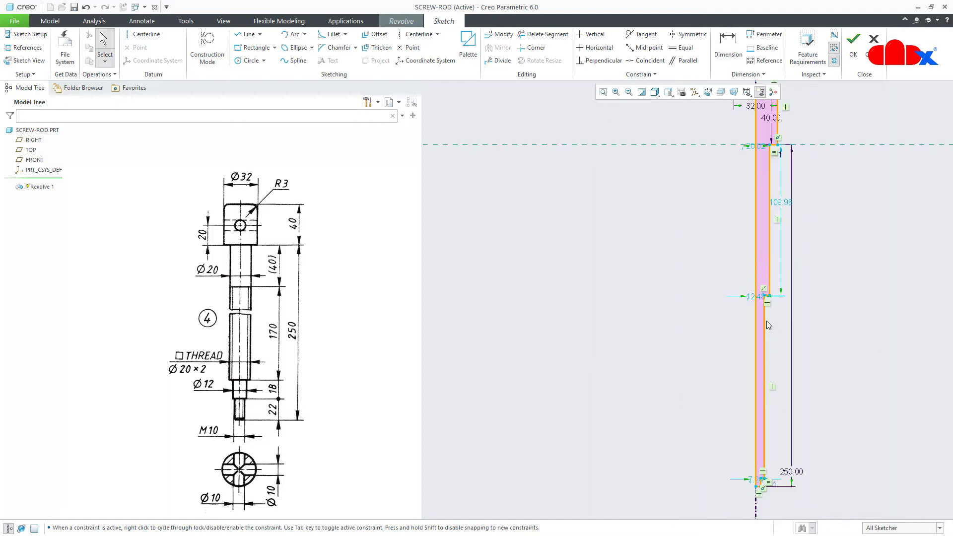
Delete the equal-length constraint and set the bottom step length to 22
scroll(768, 325, "up", 3)
scroll(762, 417, "down", 8)
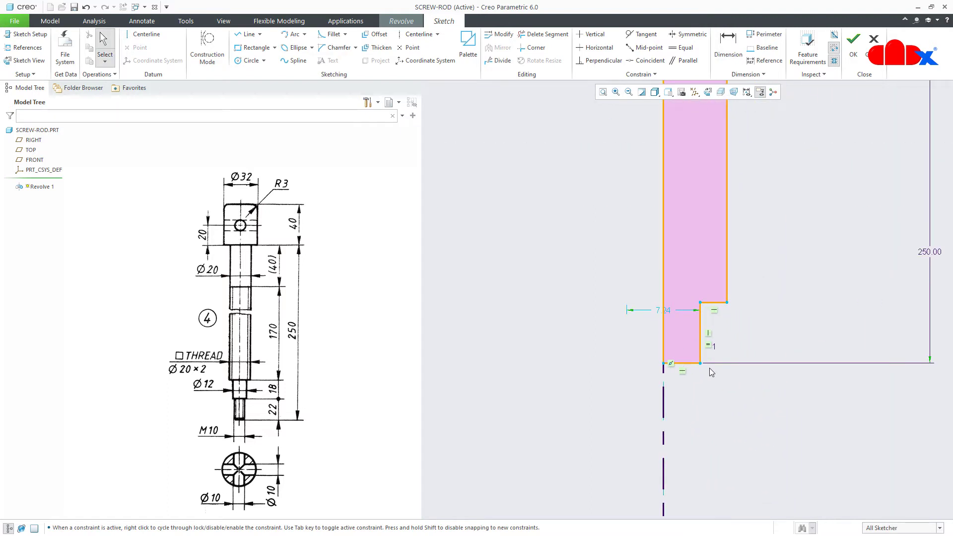
left_click(708, 346)
key("Delete")
double_click(829, 326)
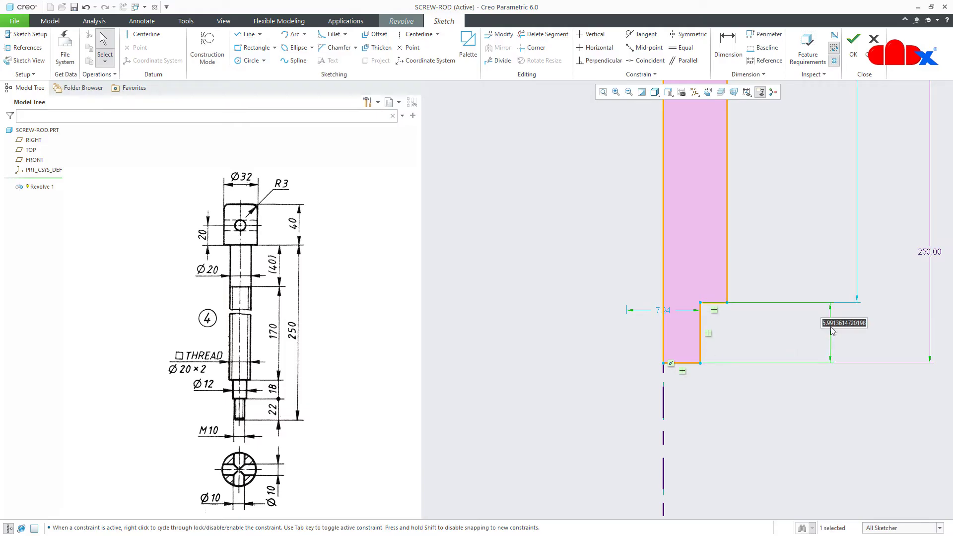
type("22")
key("Return")
Set the end diameter to 10 and the next step diameter to 12
scroll(786, 395, "up", 5)
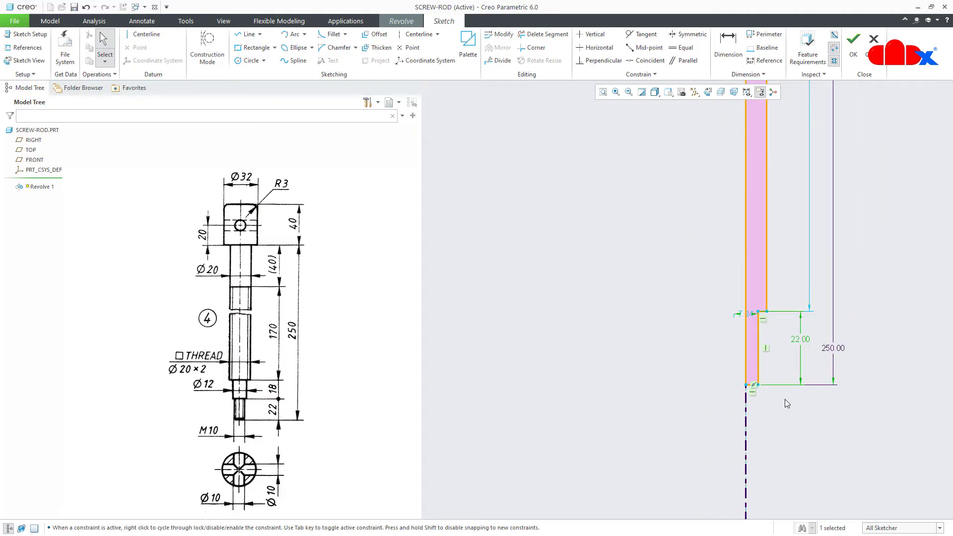
double_click(749, 314)
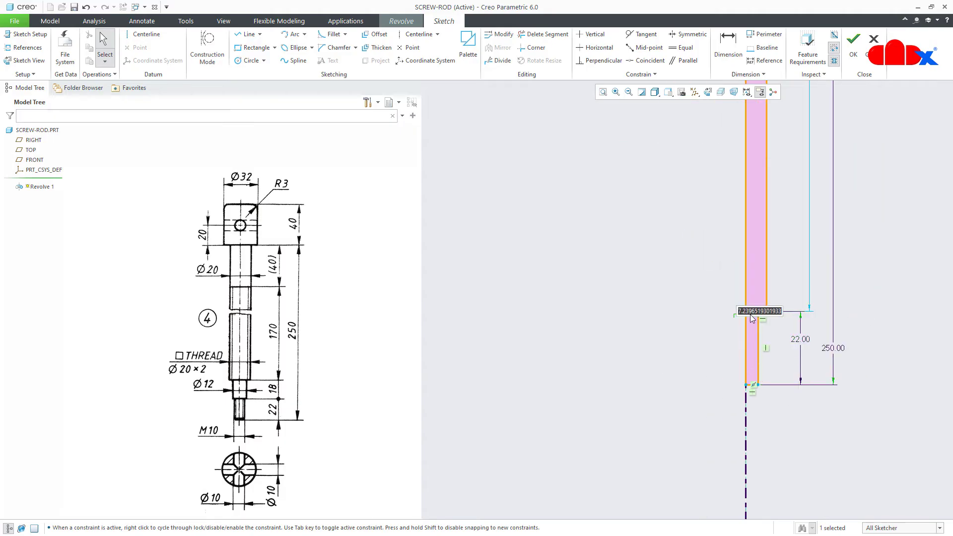
type("10")
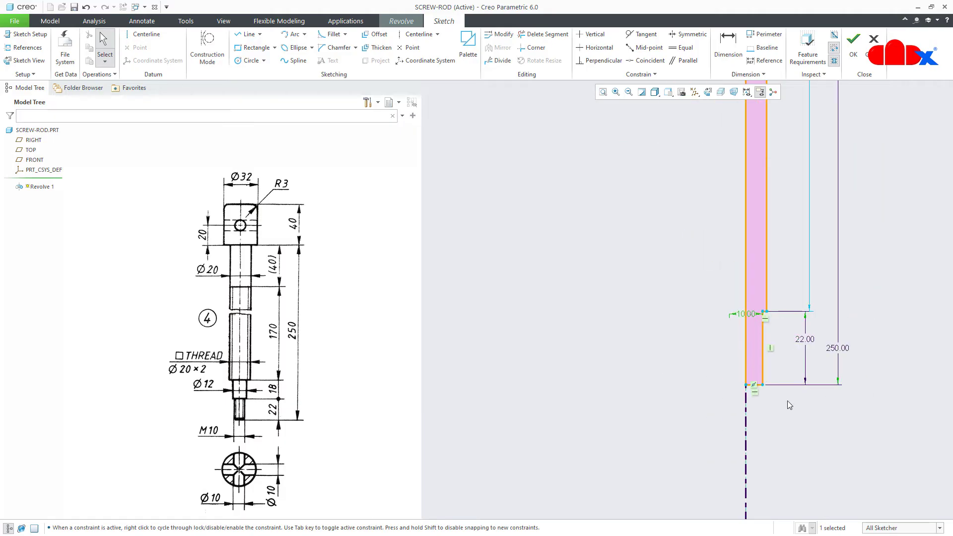
key("Return")
scroll(775, 174, "down", 5)
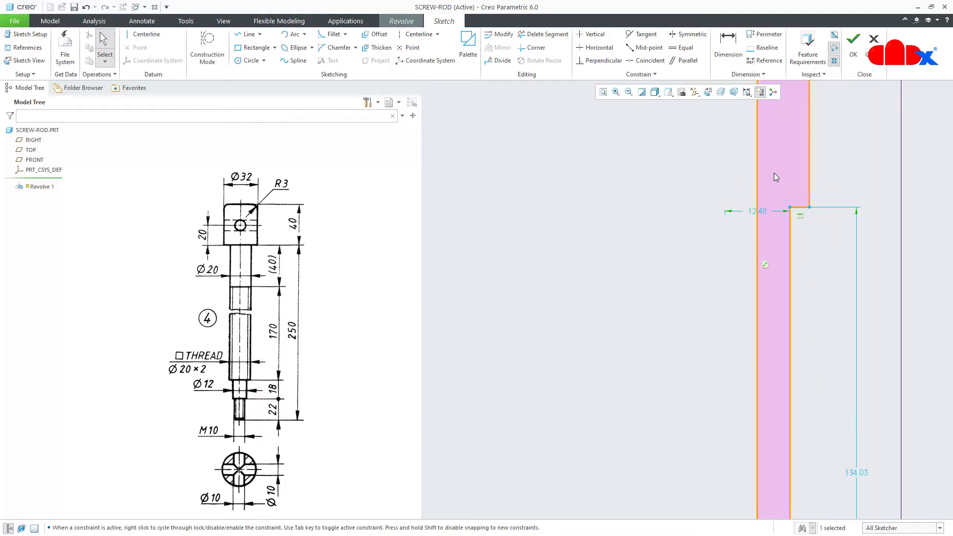
double_click(759, 210)
type("12")
key("Return")
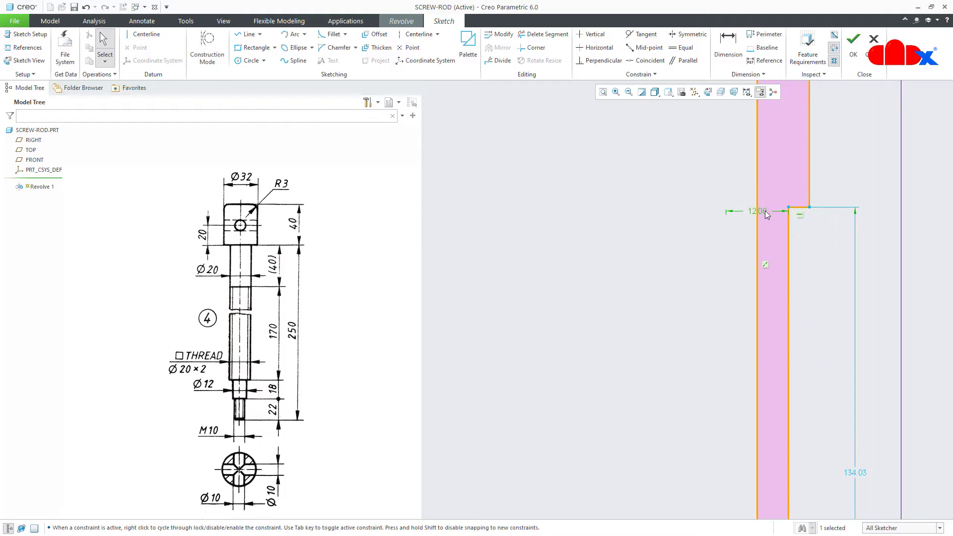
Set the step length to 18 and the shaft diameter to 20, then fit the profile in view
double_click(864, 473)
type("18")
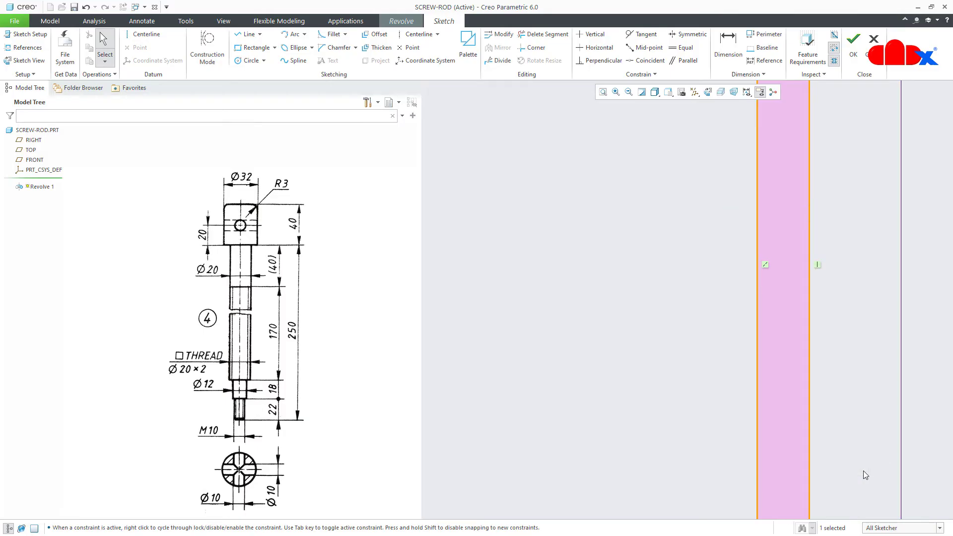
key("Return")
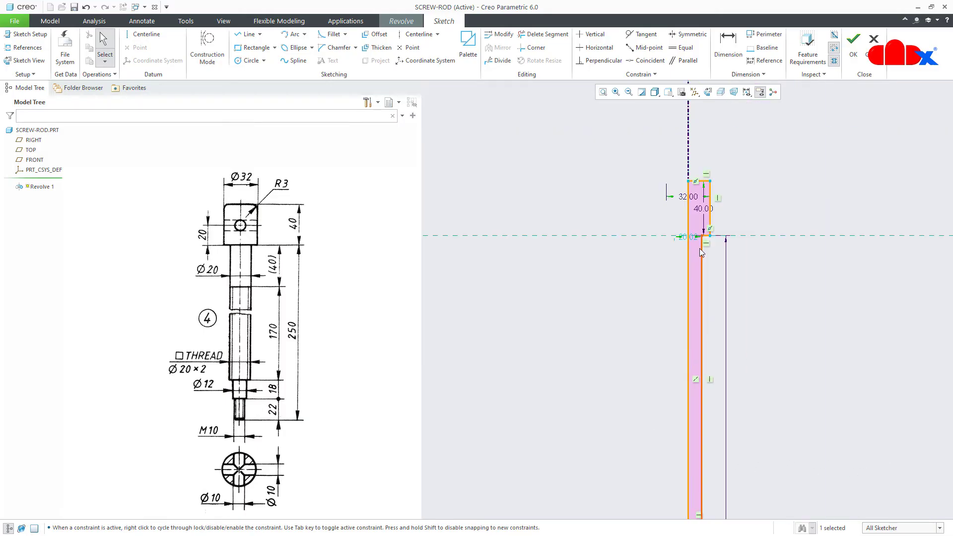
scroll(695, 228, "up", 5)
double_click(654, 287)
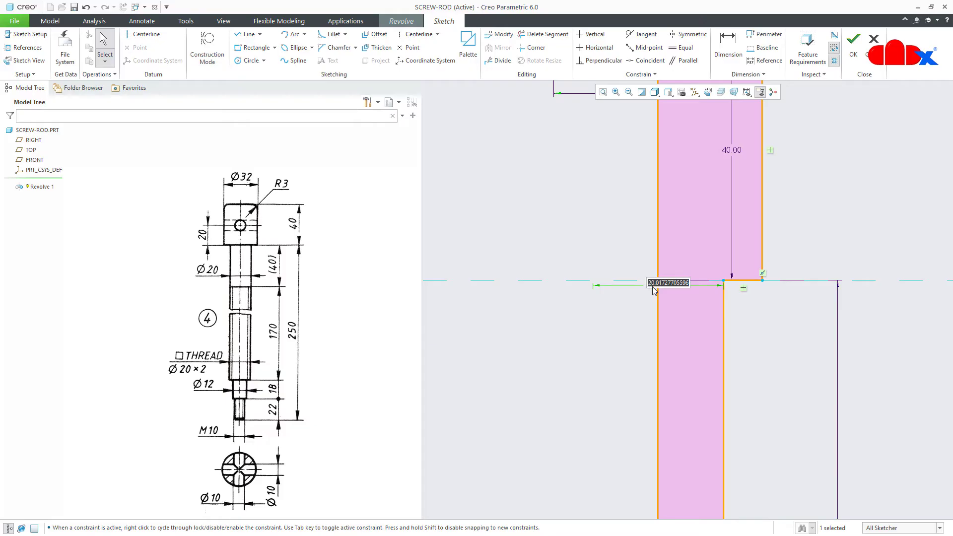
type("20")
key("Return")
left_click(602, 92)
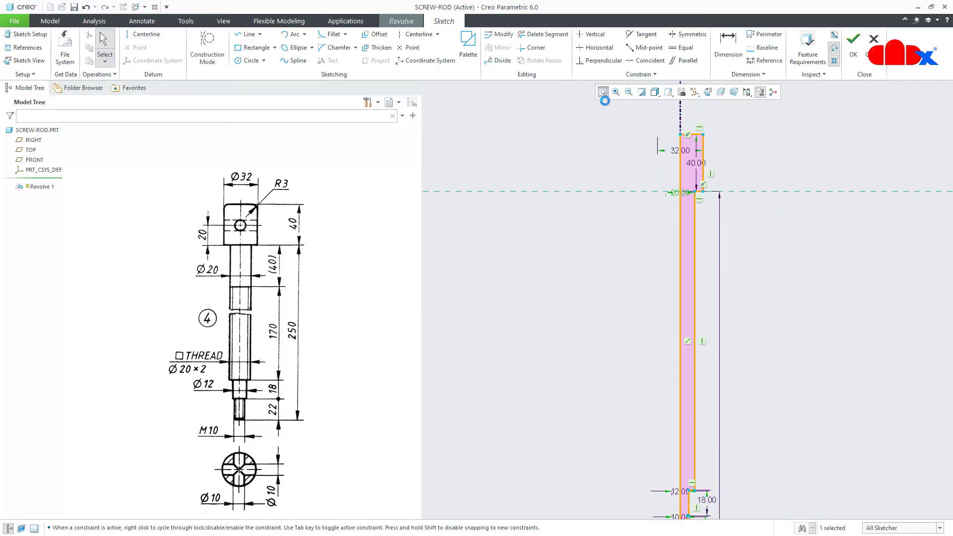
right_click(757, 297)
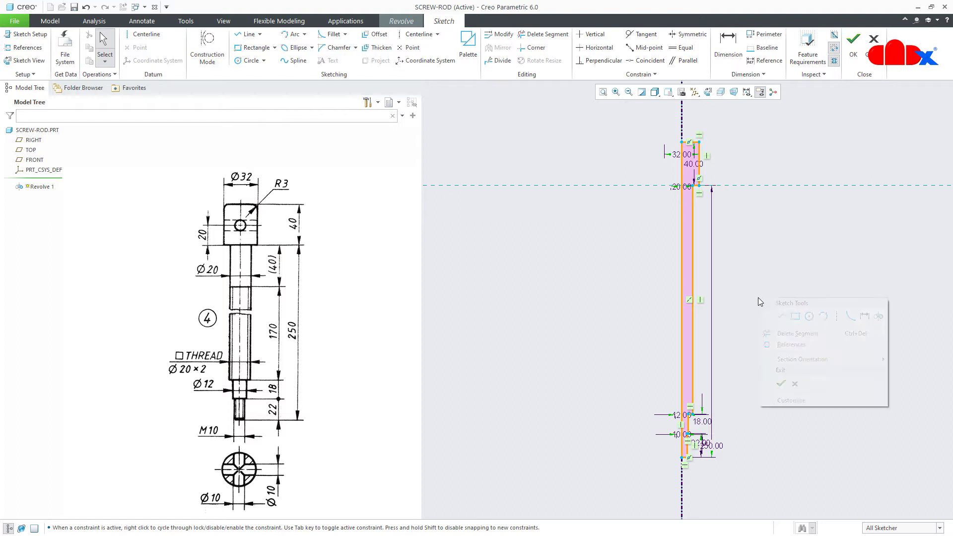
Complete the 360° revolve, return to standard orientation, and display all datum planes, axes and coordinate systems
left_click(779, 383)
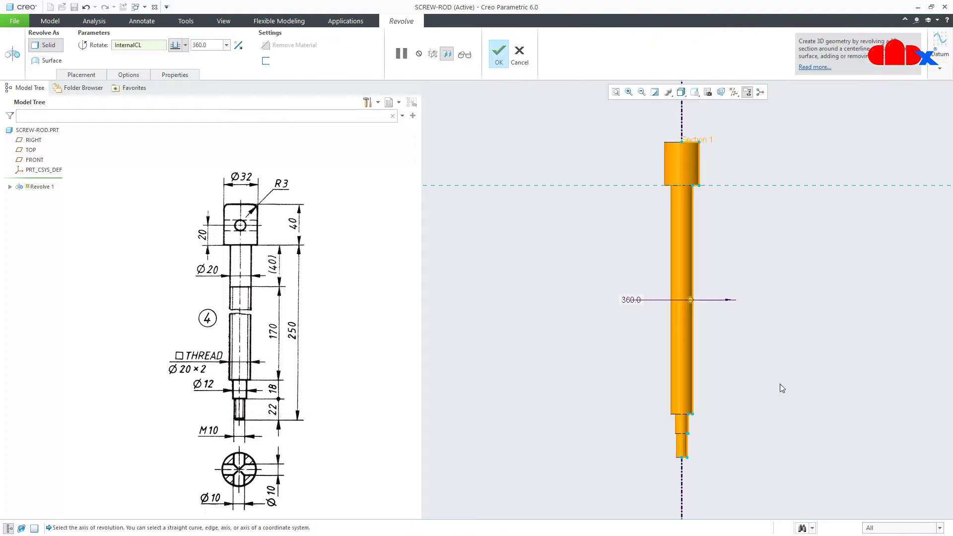
mouse_move(761, 362)
middle_mouse_down()
mouse_move(737, 394)
mouse_move(774, 372)
middle_mouse_up()
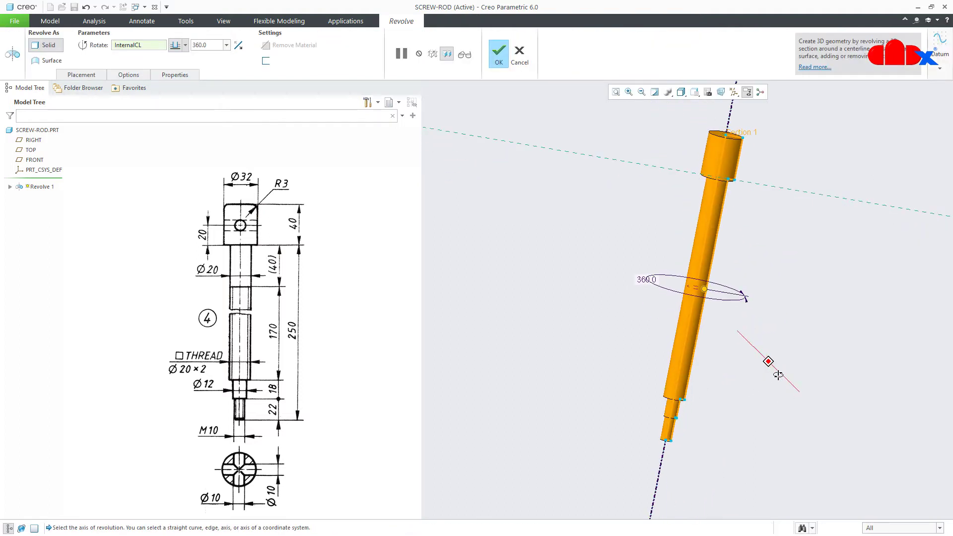
middle_click(778, 373)
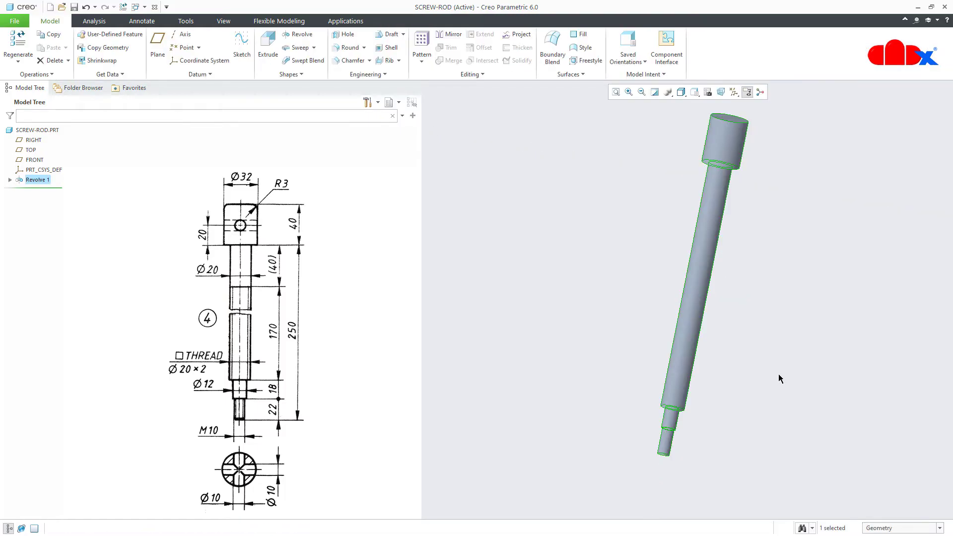
left_click(778, 373)
key("ctrl+d")
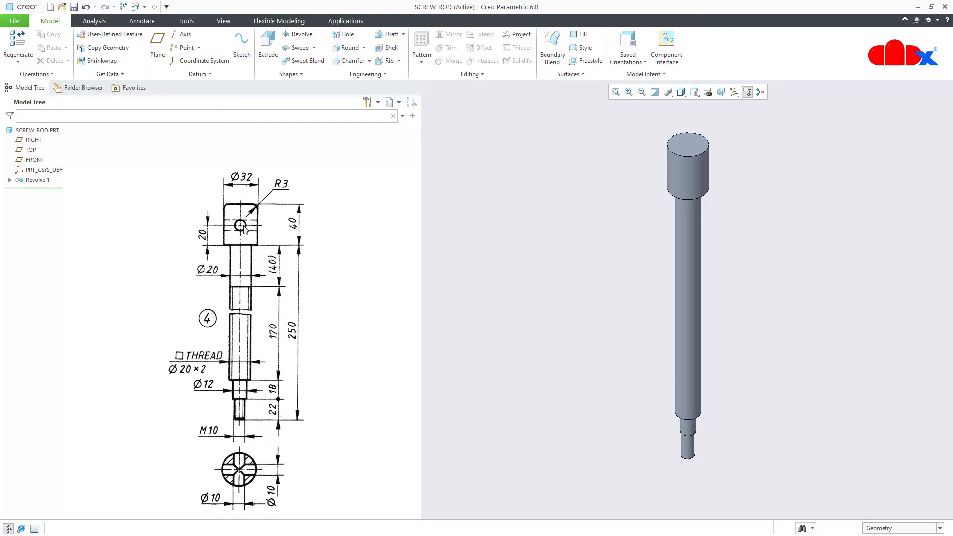
left_click(734, 92)
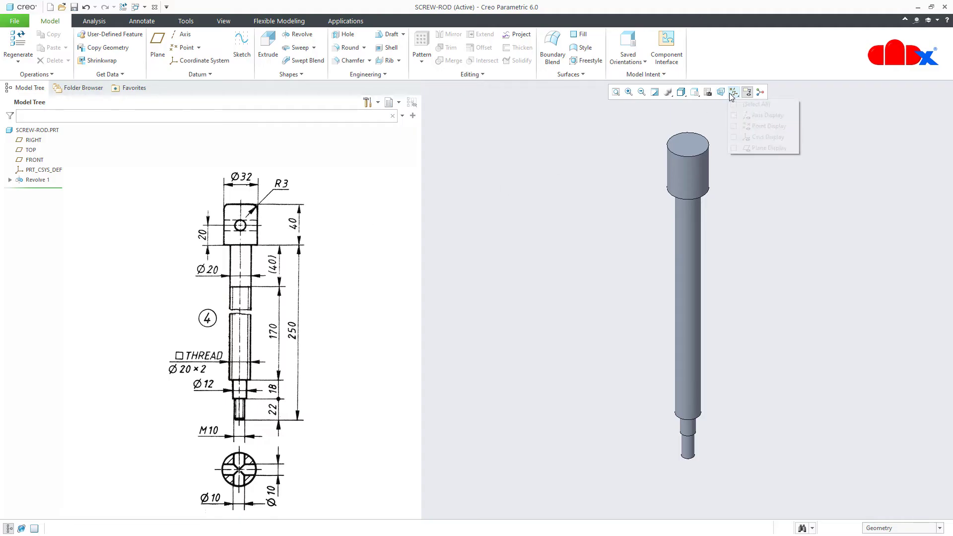
left_click(734, 105)
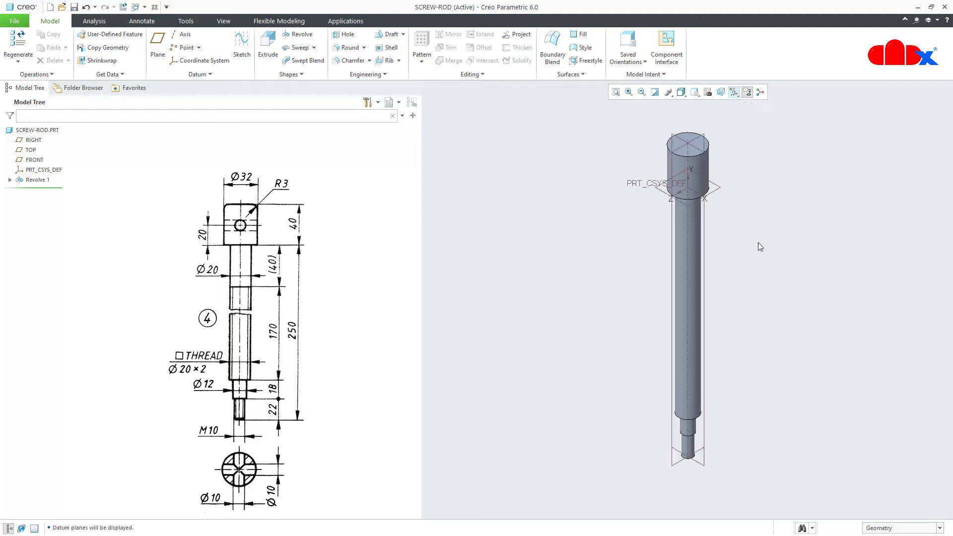
Start a hole on the rod's head, referenced to the end face and a second offset reference
left_click(338, 35)
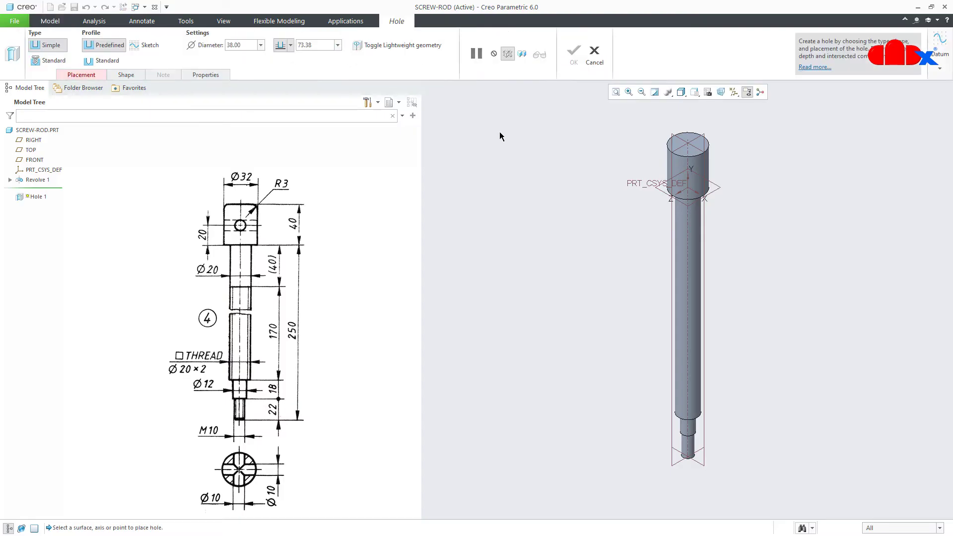
left_click(683, 151)
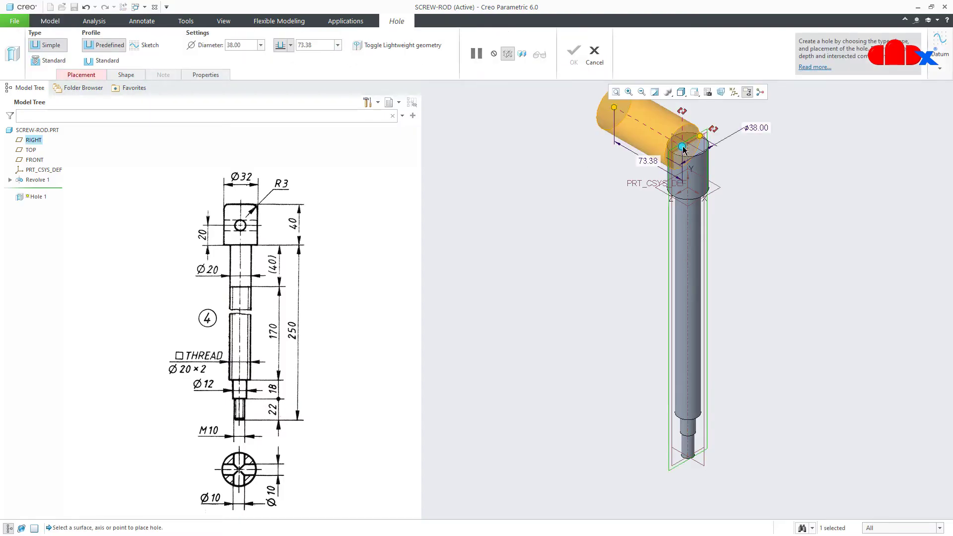
scroll(683, 151, "up", 6)
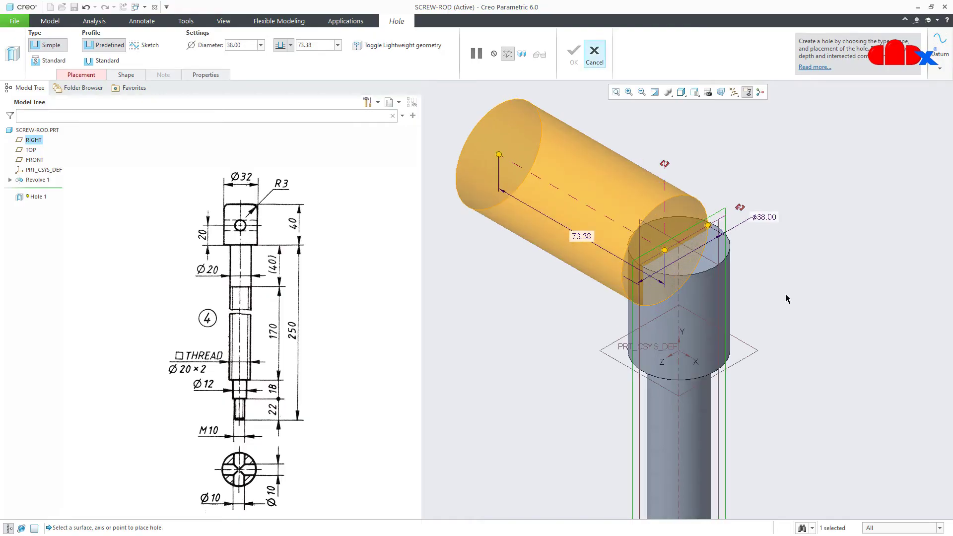
left_click_drag(739, 207, 748, 396)
scroll(747, 396, "up", 5)
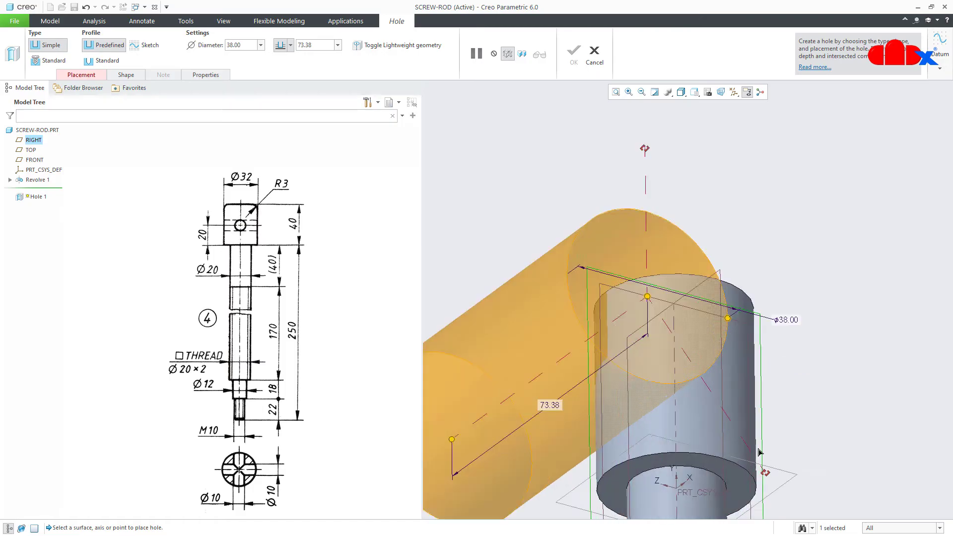
left_click_drag(764, 478, 736, 491)
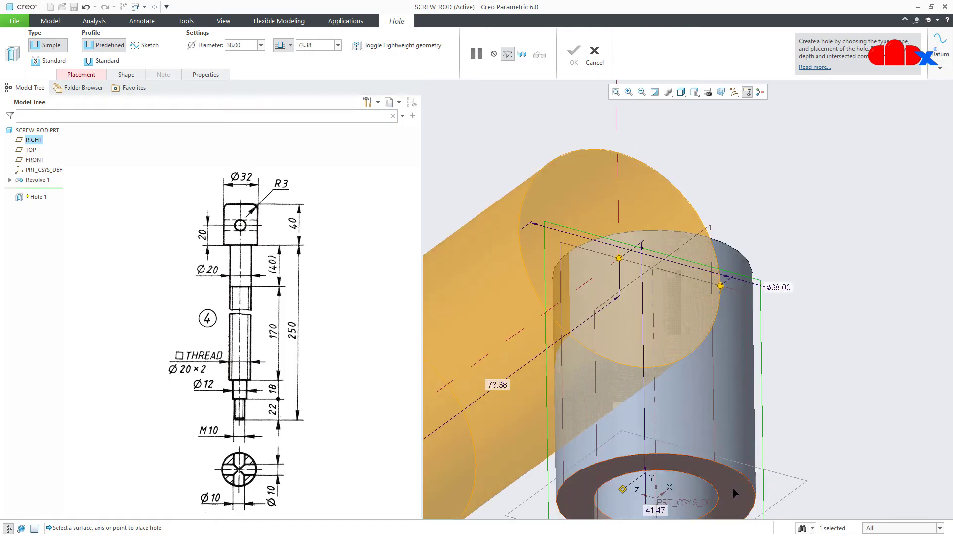
scroll(723, 362, "down", 5)
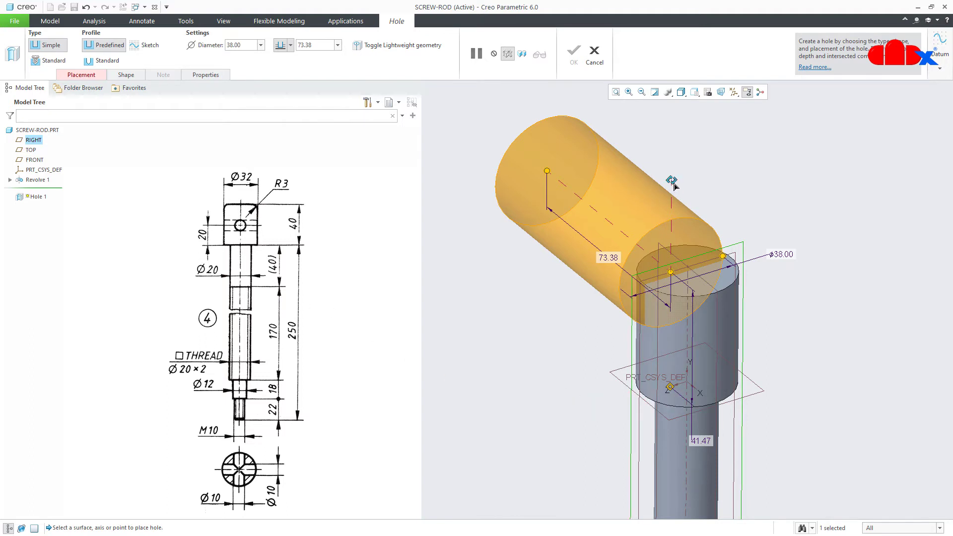
left_click_drag(671, 181, 719, 321)
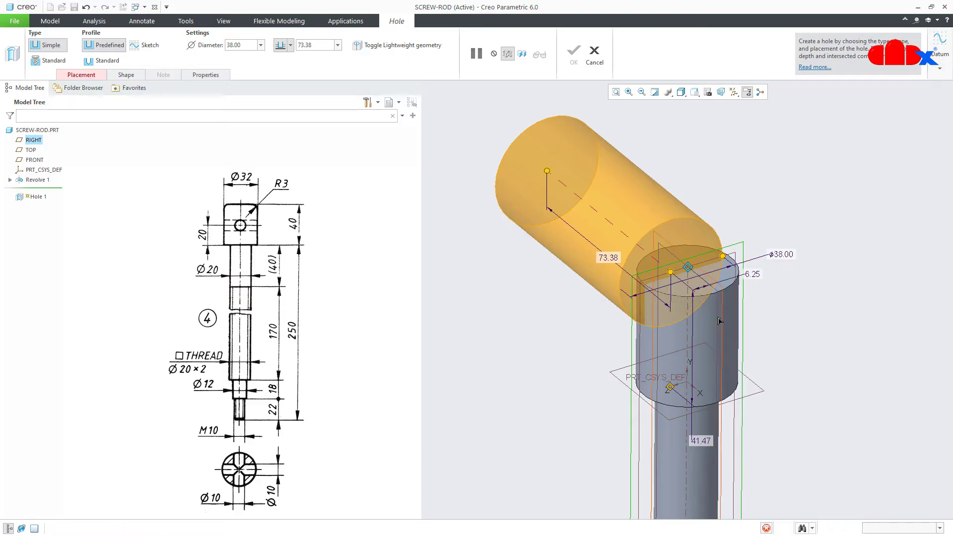
Set the hole's offsets to 0.00 and 20.00 from its references
double_click(758, 276)
type("0")
key("Return")
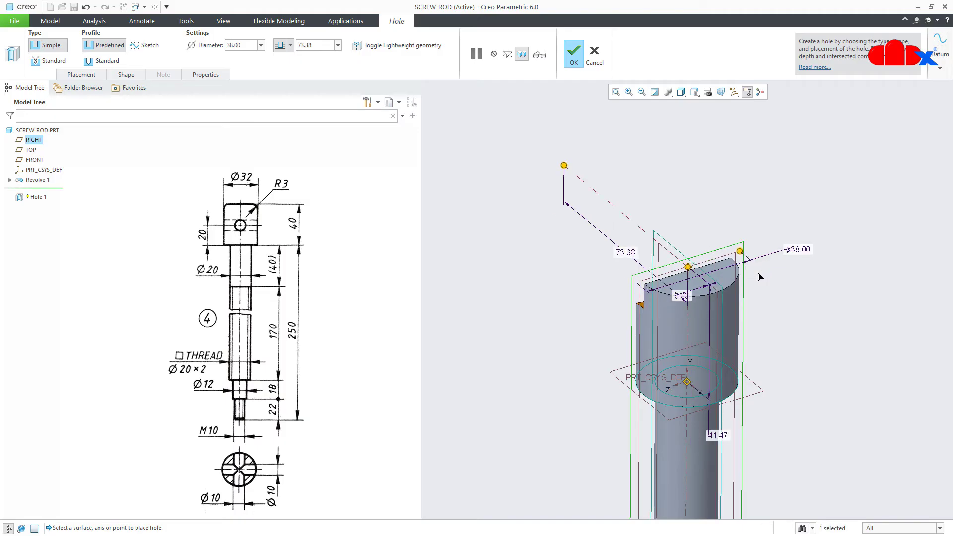
double_click(718, 435)
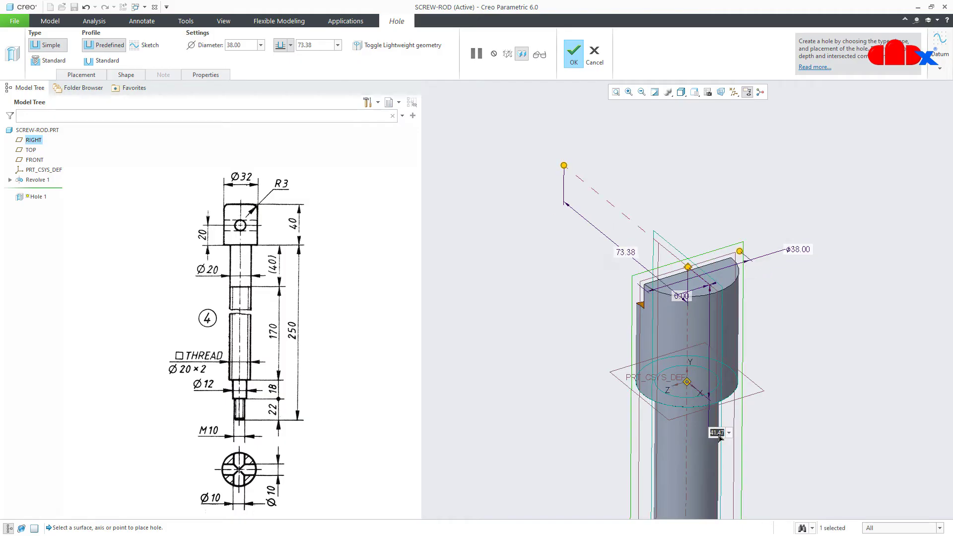
type("20")
key("Return")
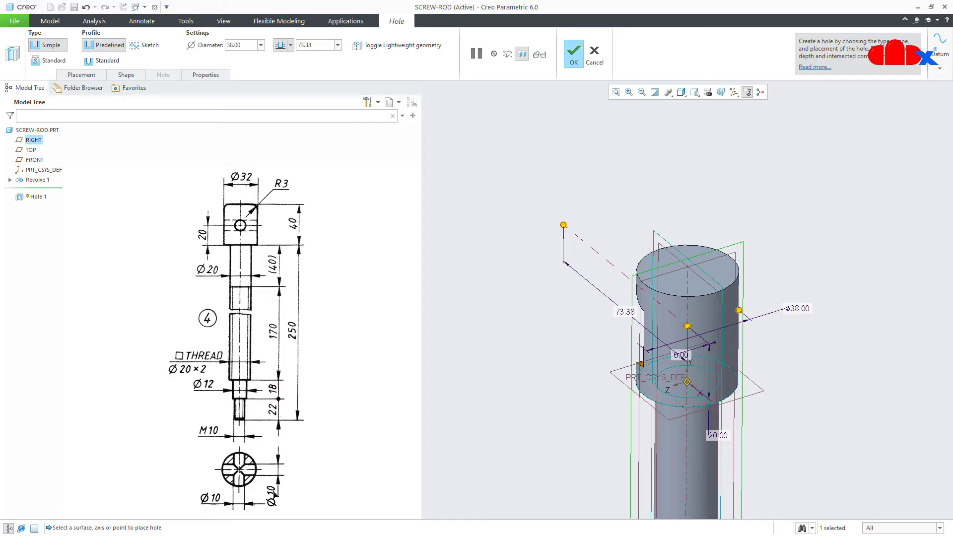
Give the hole a 10.00 diameter and a Through All depth
left_click(243, 47)
type("10")
key("Return")
middle_click_drag(623, 344, 527, 304)
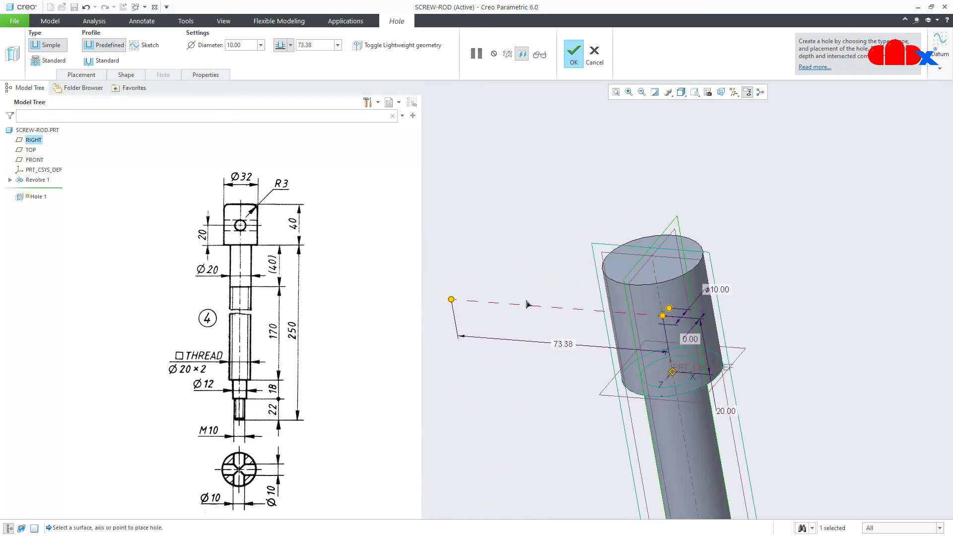
left_click(291, 45)
left_click(280, 103)
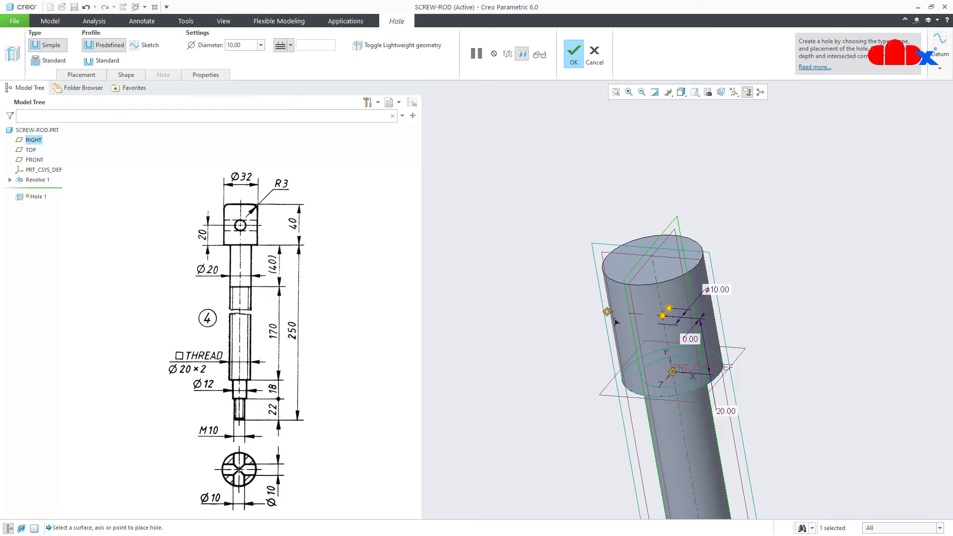
mouse_move(615, 321)
middle_mouse_down()
mouse_move(712, 326)
mouse_move(607, 313)
middle_mouse_up()
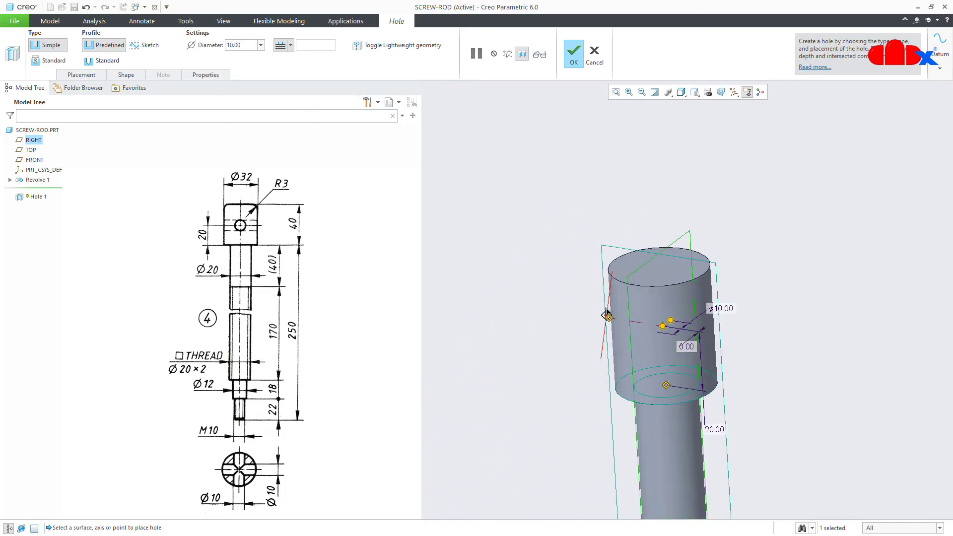
Set the hole's Side 2 depth to To Next and confirm it as Hole 1
left_click(126, 75)
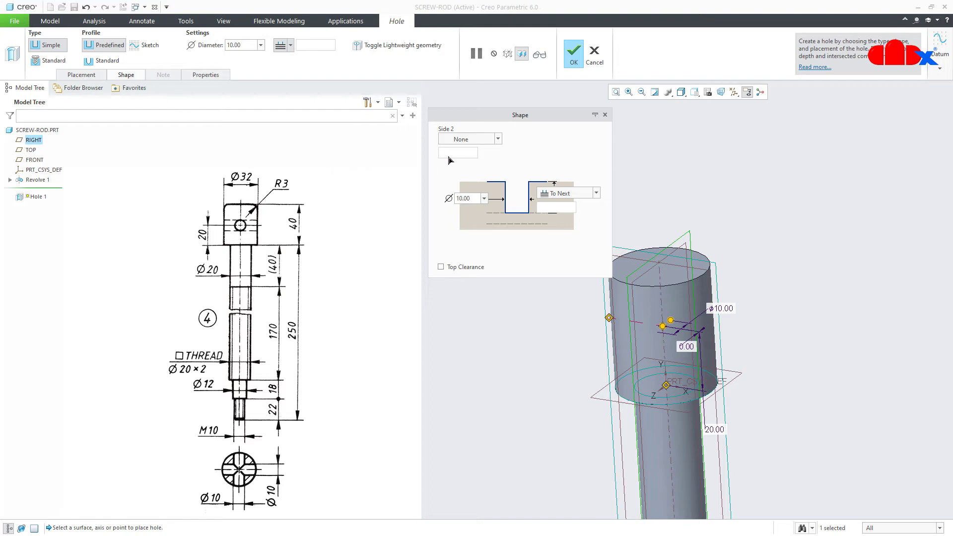
left_click(486, 144)
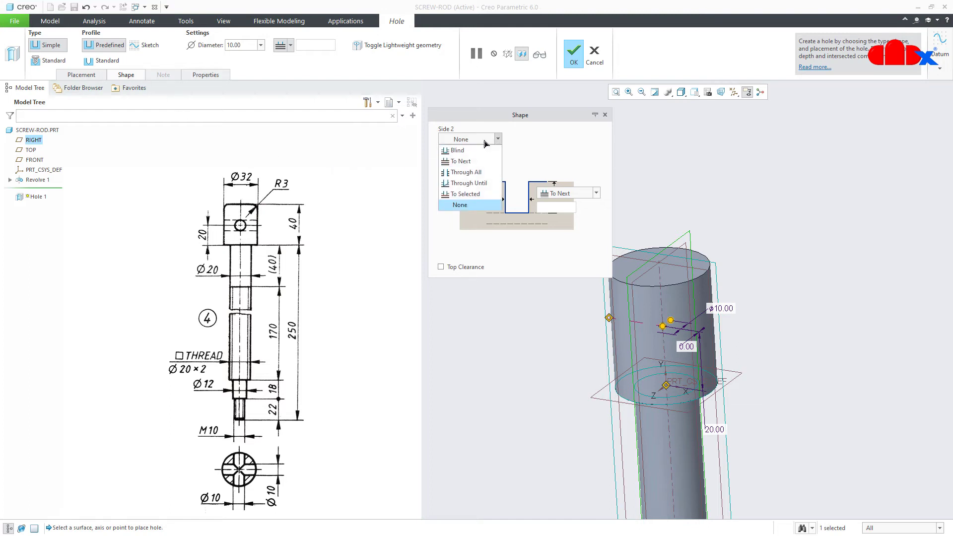
left_click(475, 164)
middle_click_drag(655, 387, 694, 390)
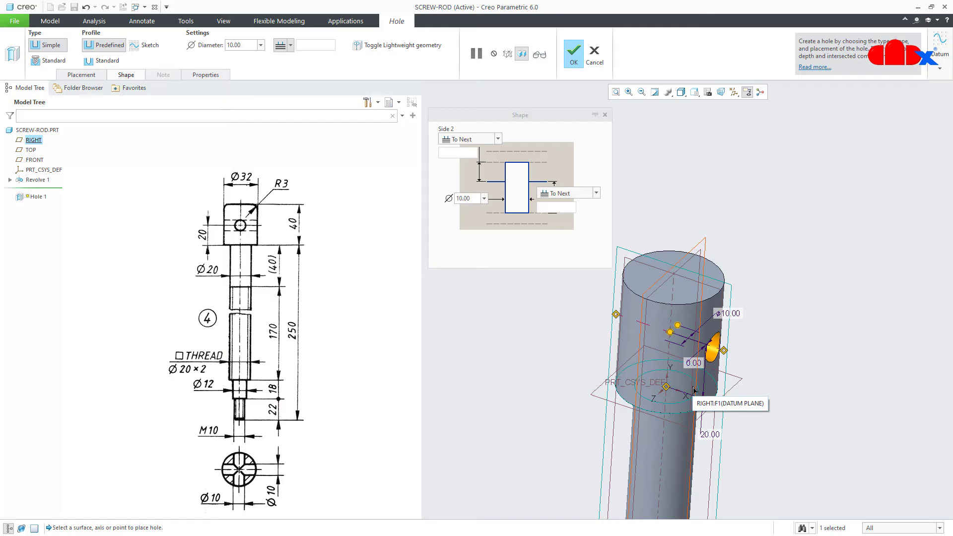
mouse_move(694, 390)
middle_mouse_down()
mouse_move(682, 360)
mouse_move(650, 377)
mouse_move(630, 368)
mouse_move(682, 385)
middle_mouse_up()
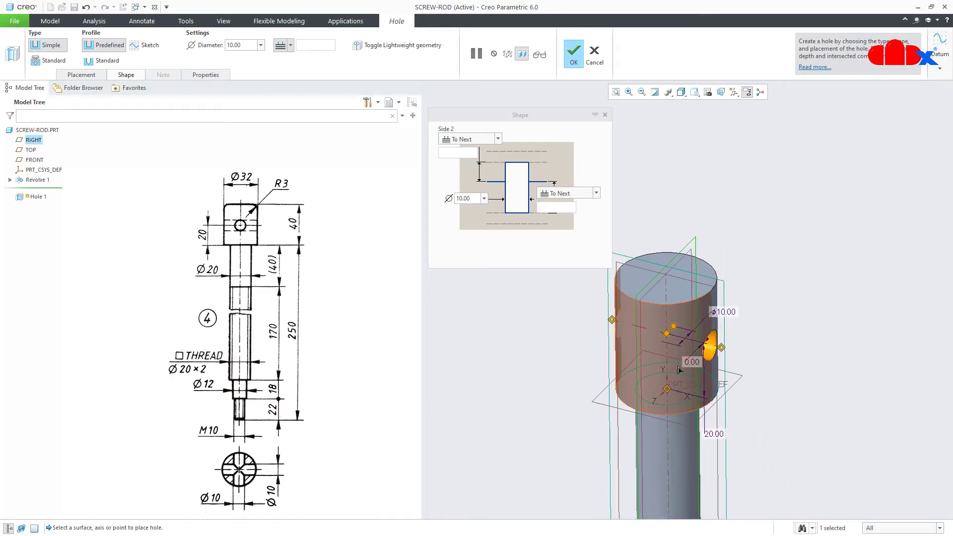
left_click(574, 51)
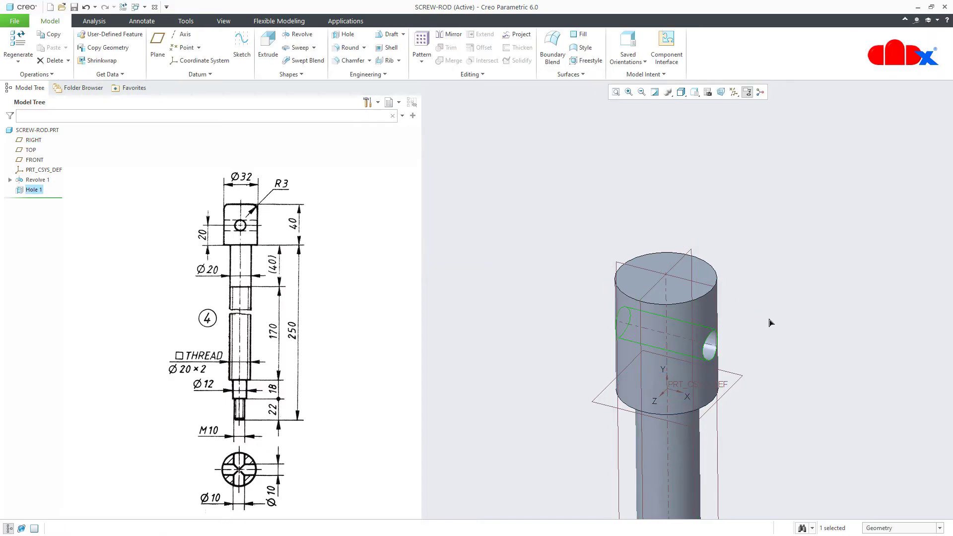
left_click(817, 384)
Create an Axis pattern of Hole 1 about the rod's central axis with 2 members at 90°
key("ctrl+d")
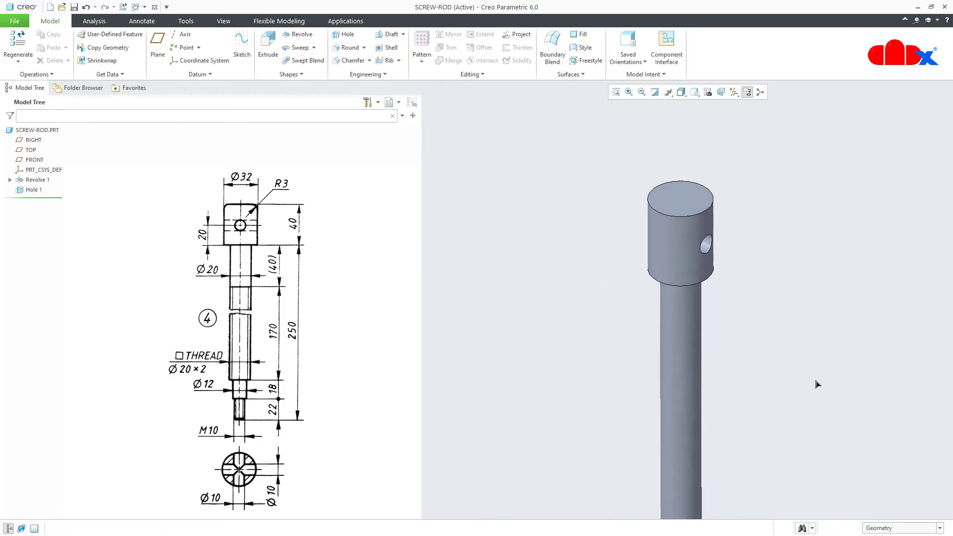
left_click(31, 190)
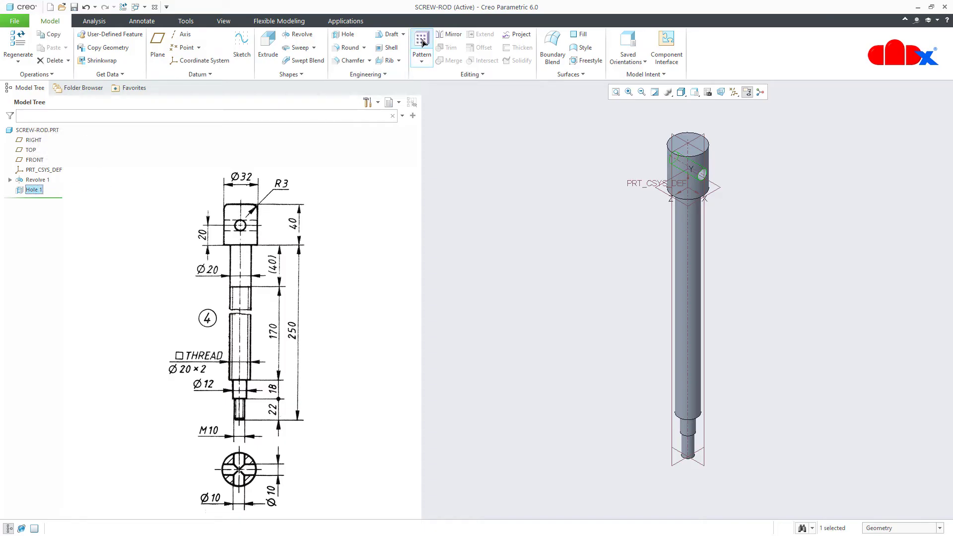
left_click(421, 43)
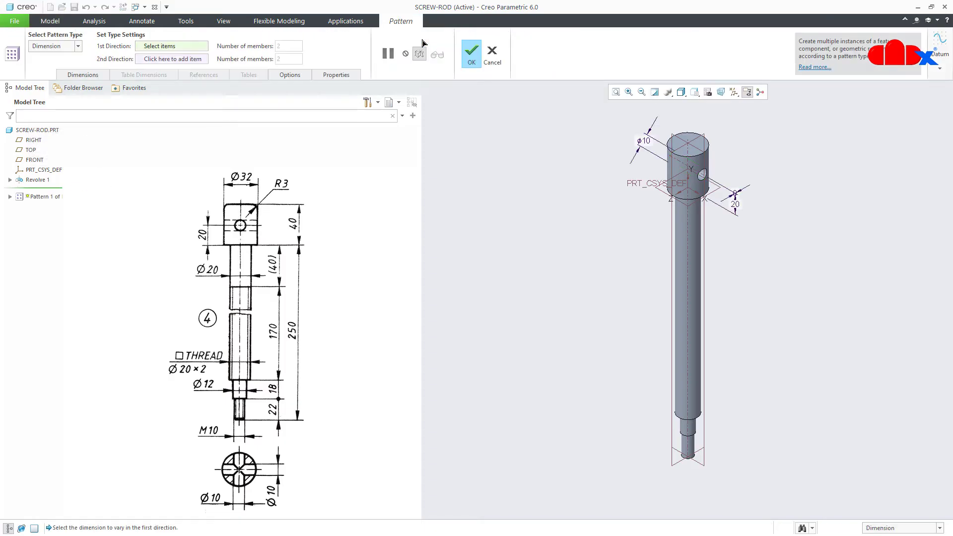
left_click(76, 46)
left_click(55, 74)
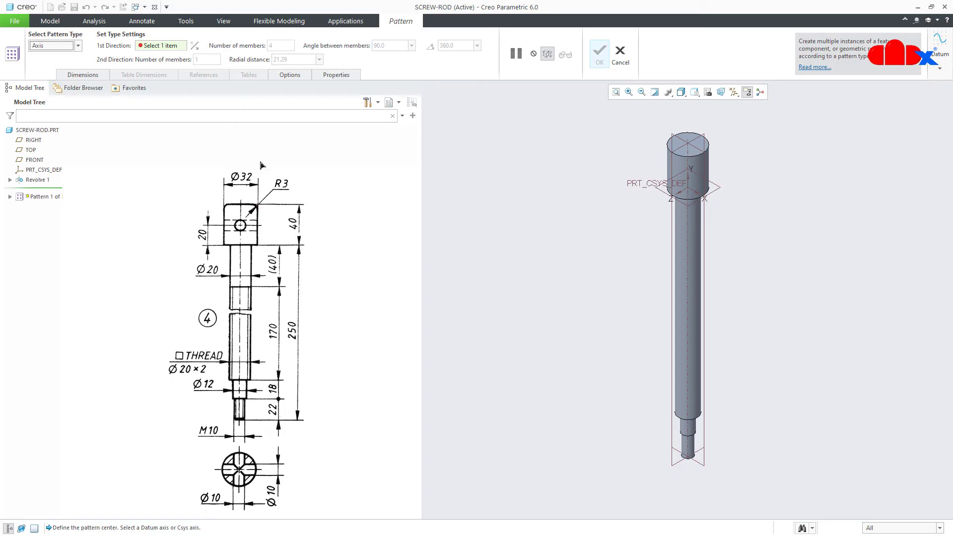
left_click(689, 161)
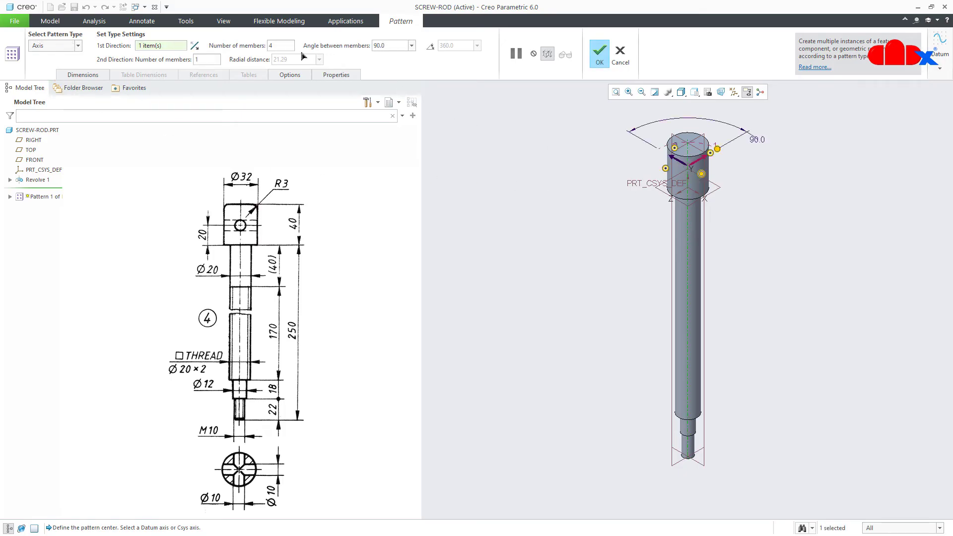
type("2")
key("Return")
left_click(593, 63)
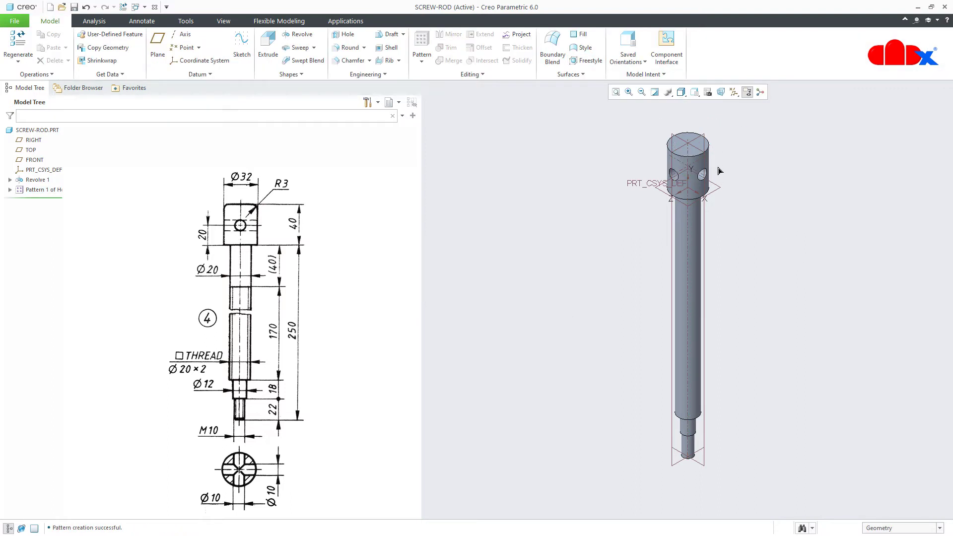
scroll(718, 168, "down", 2)
mouse_move(714, 174)
middle_mouse_down()
mouse_move(748, 140)
mouse_move(730, 180)
middle_mouse_up()
key("ctrl+d")
Add a Cosmetic Thread on the lower-end cylinder, starting at the bottom face (Ø9.00, 22.00 long)
left_click(380, 76)
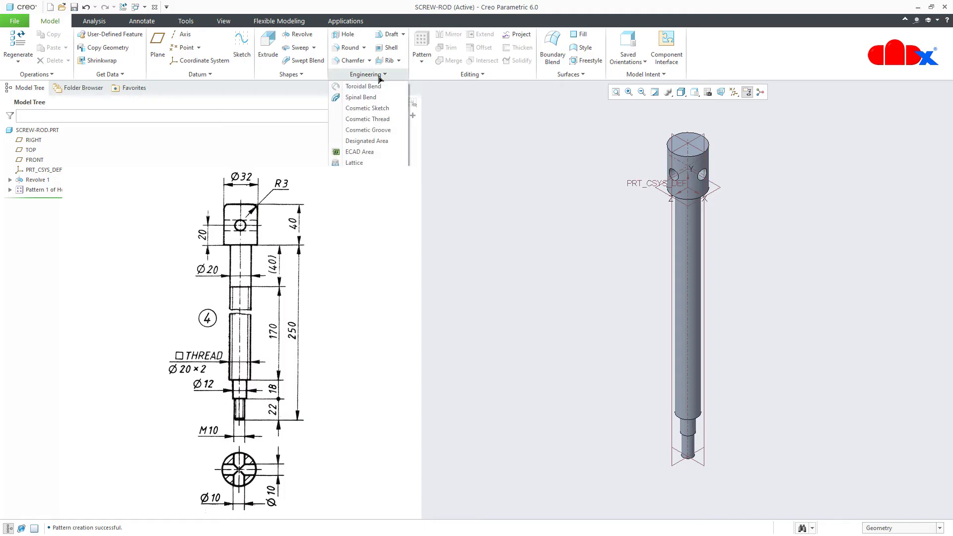
left_click(379, 120)
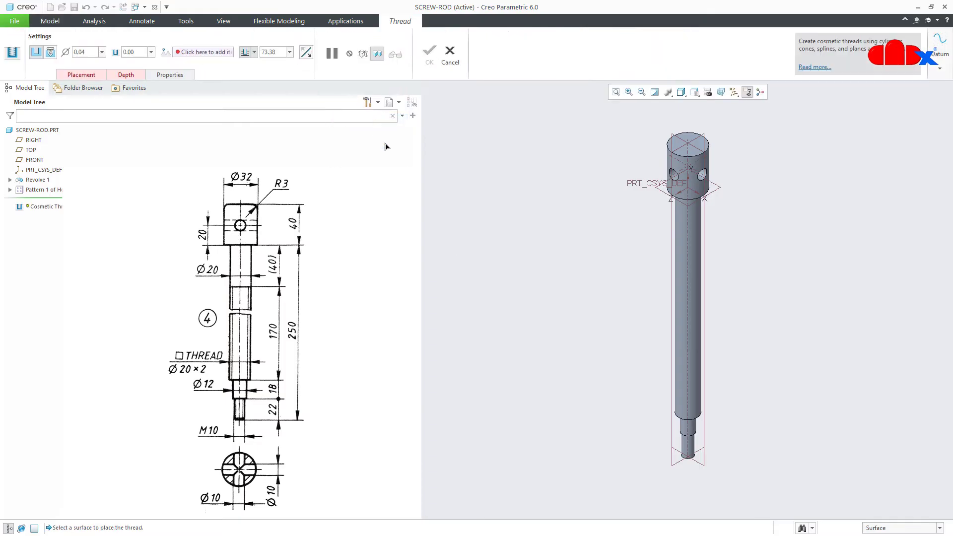
scroll(711, 484, "up", 6)
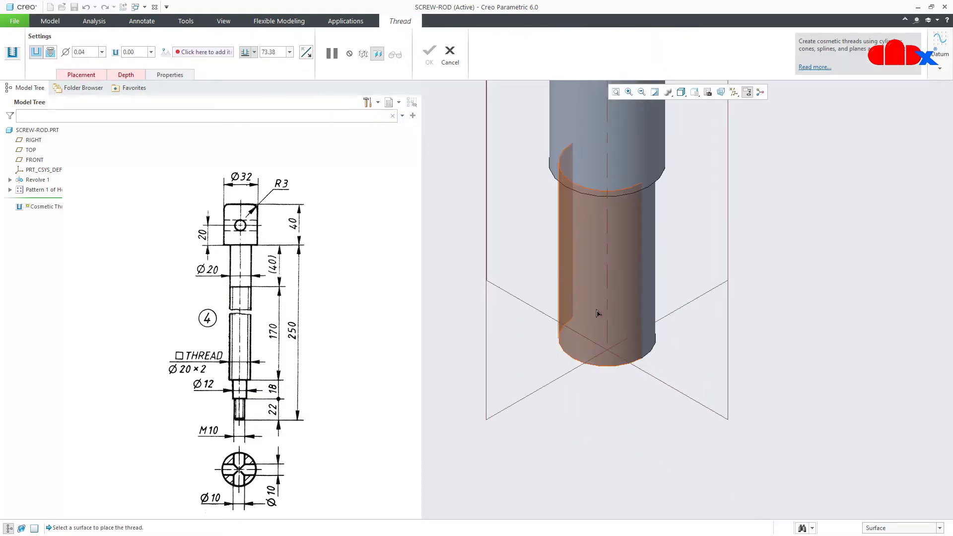
left_click(596, 312)
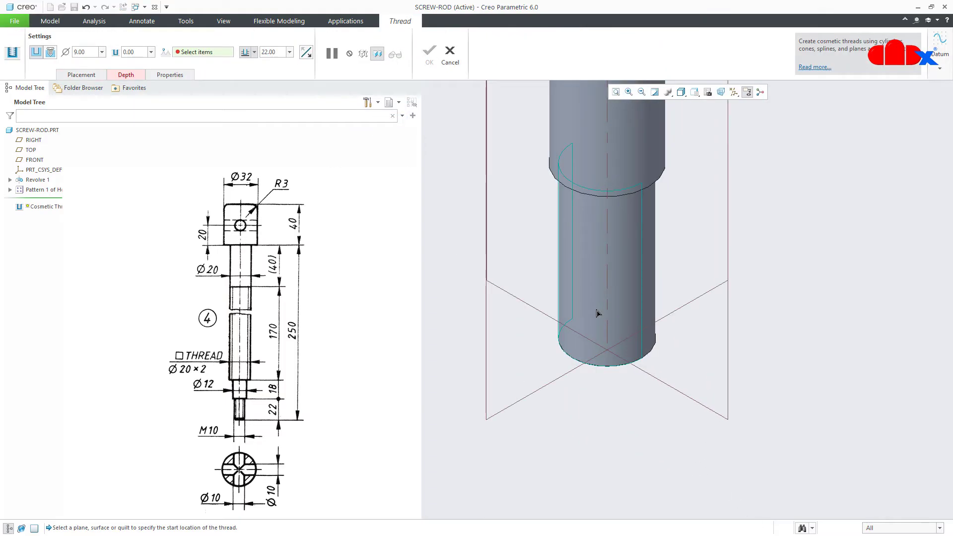
scroll(610, 354, "down", 2)
middle_click_drag(611, 353, 621, 307)
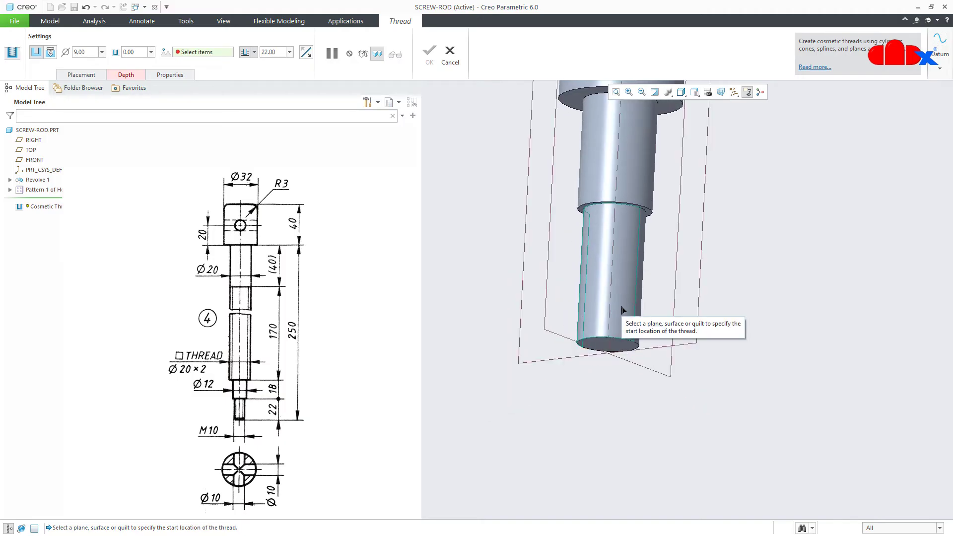
left_click(608, 347)
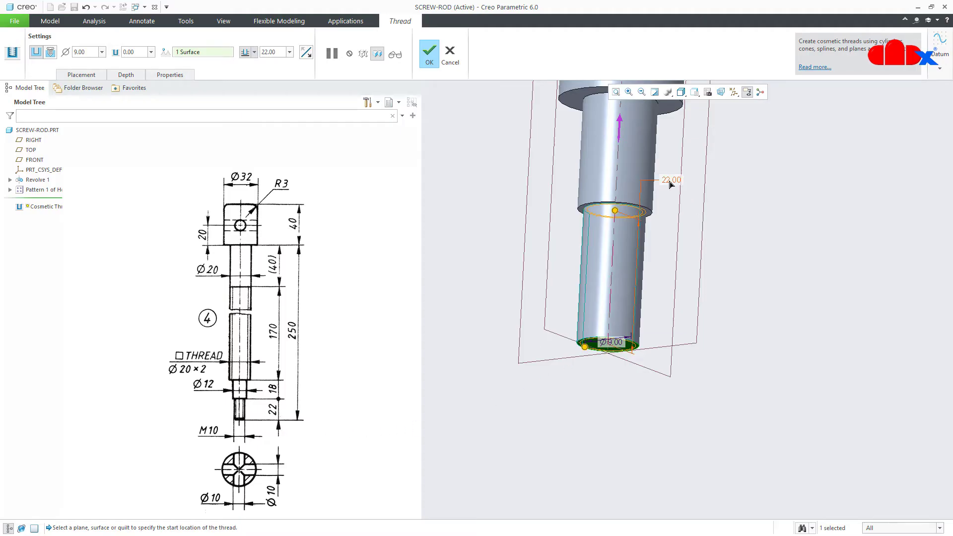
Define the lower-end cosmetic thread as a standard M10x1 thread and show the whole rod
left_click(50, 52)
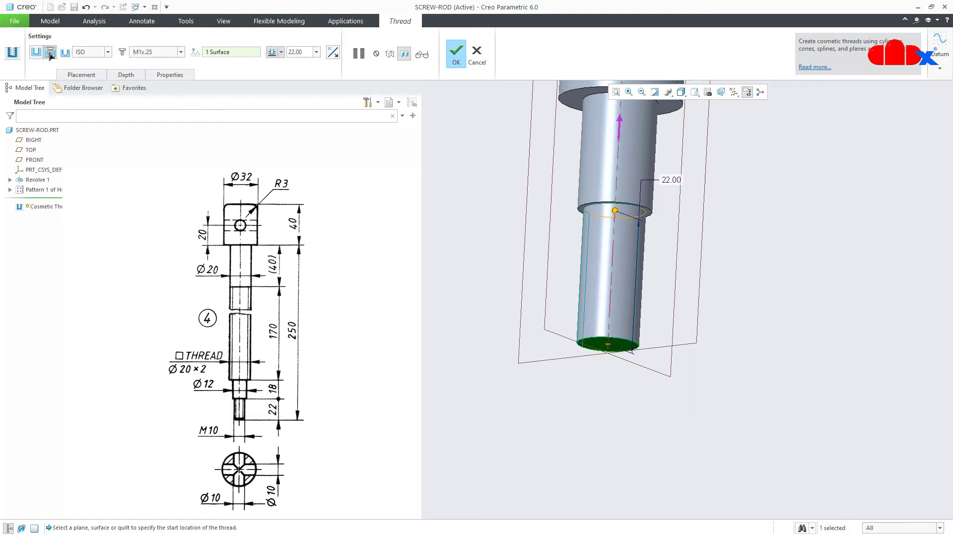
left_click(180, 51)
scroll(183, 117, "down", 3)
scroll(183, 117, "down", 5)
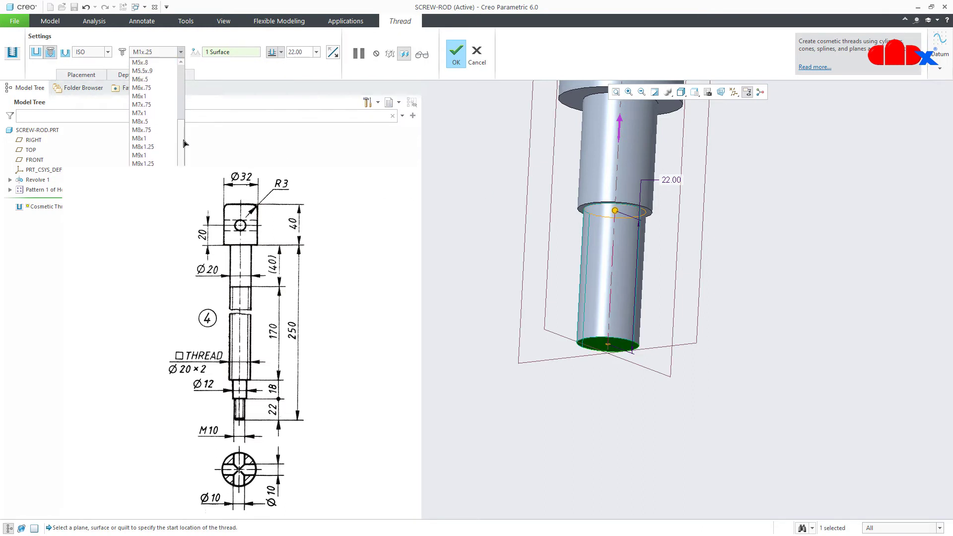
left_click(145, 148)
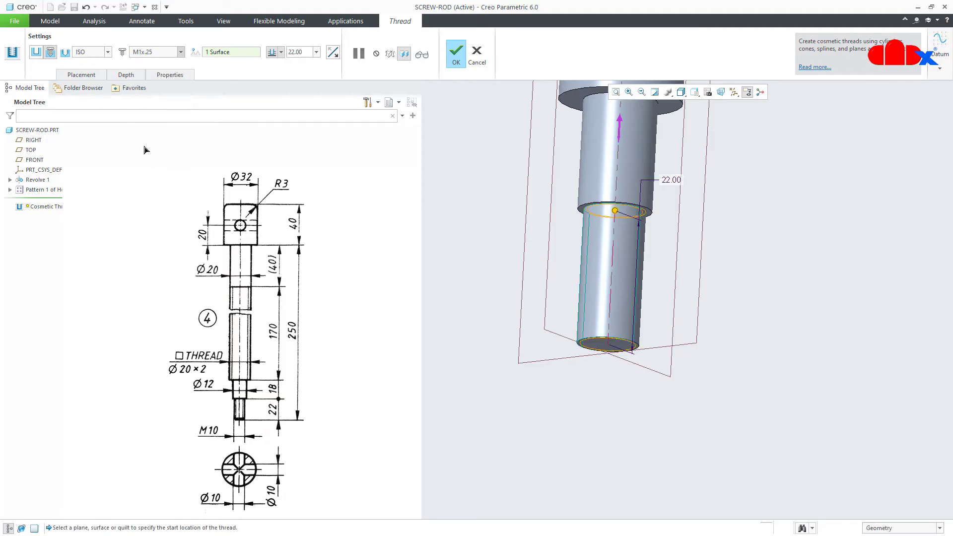
left_click(455, 63)
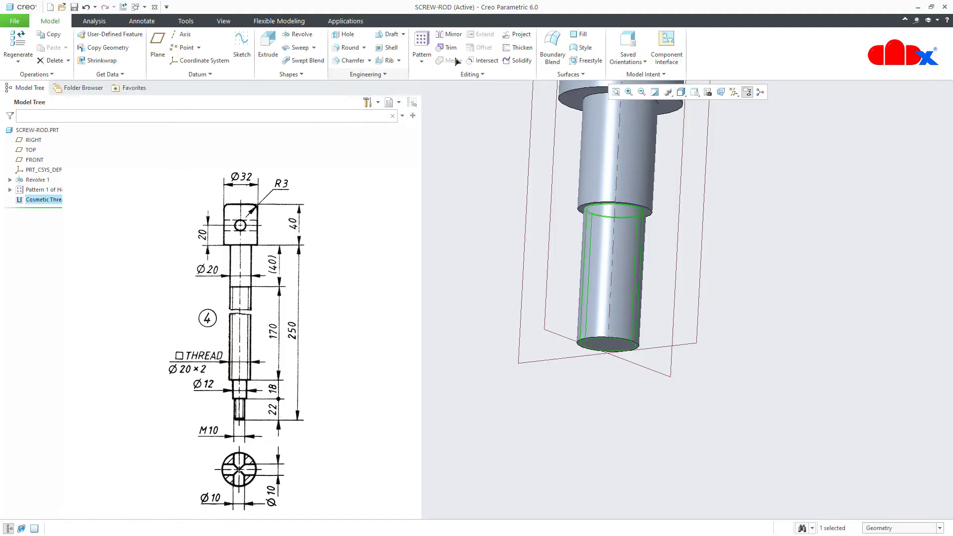
key("ctrl+d")
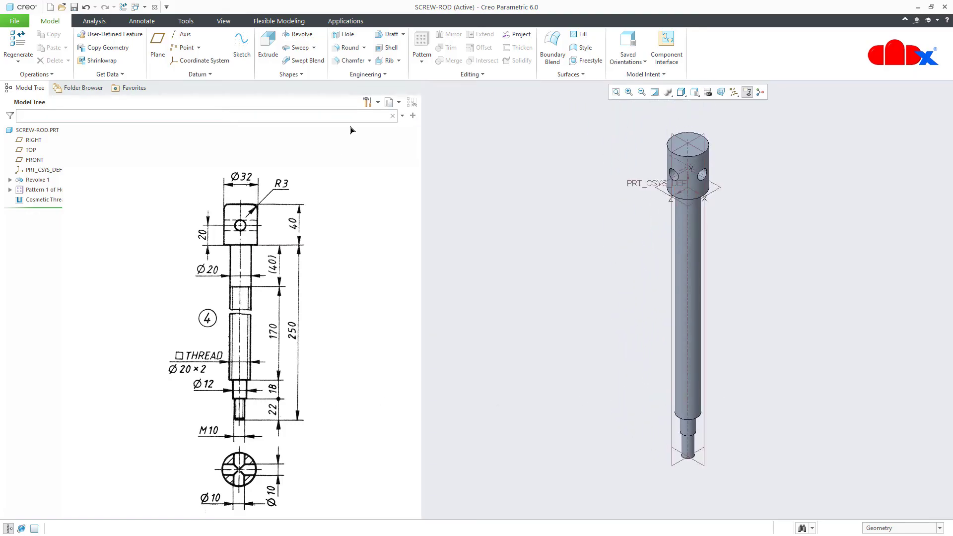
Start a second cosmetic thread on the Ø18 shaft surface, starting at the shoulder step
left_click(368, 74)
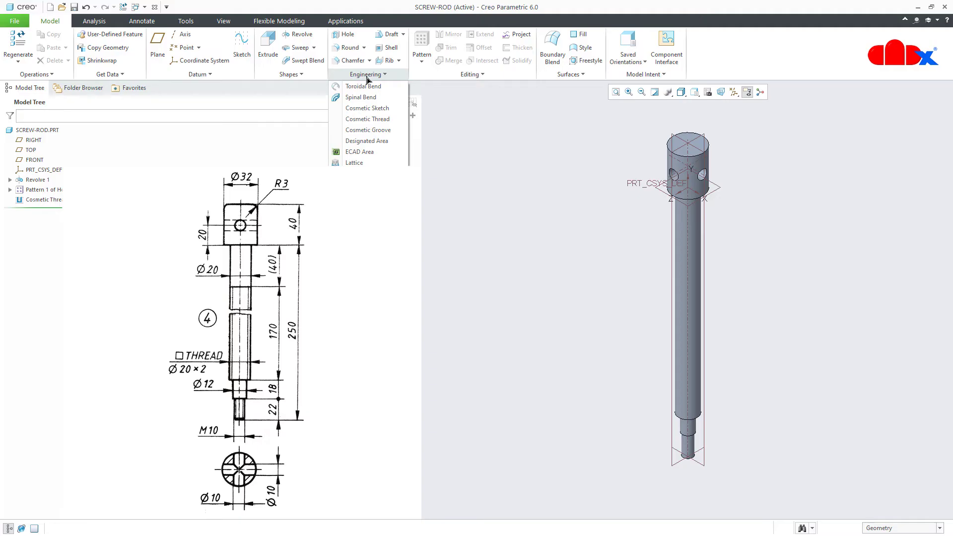
left_click(369, 119)
left_click(679, 370)
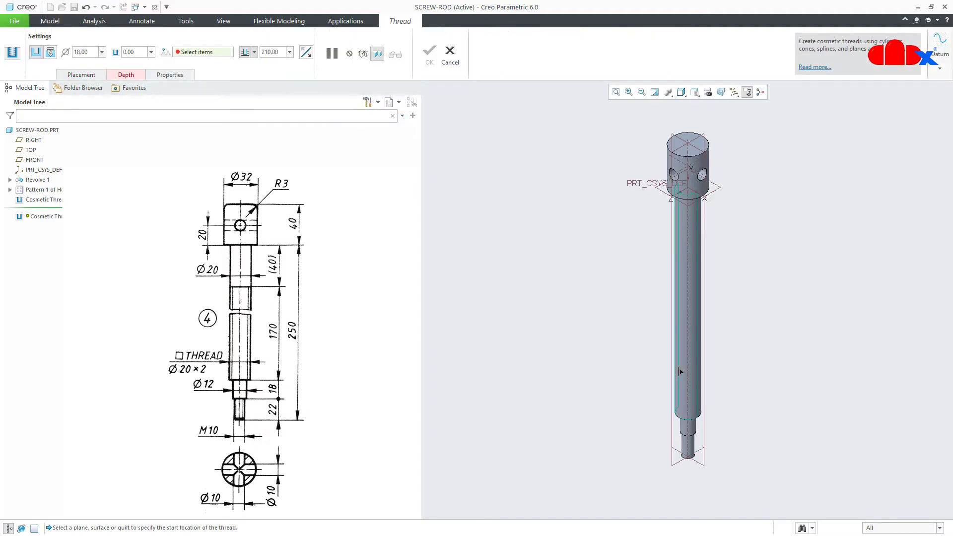
scroll(689, 439, "down", 5)
middle_click_drag(679, 409, 701, 378)
scroll(695, 380, "down", 5)
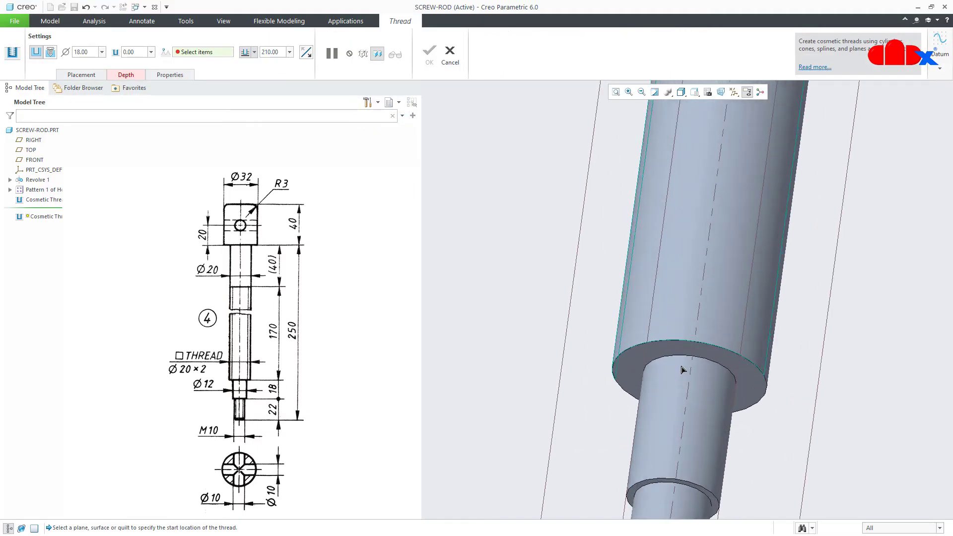
left_click(679, 353)
scroll(679, 353, "up", 5)
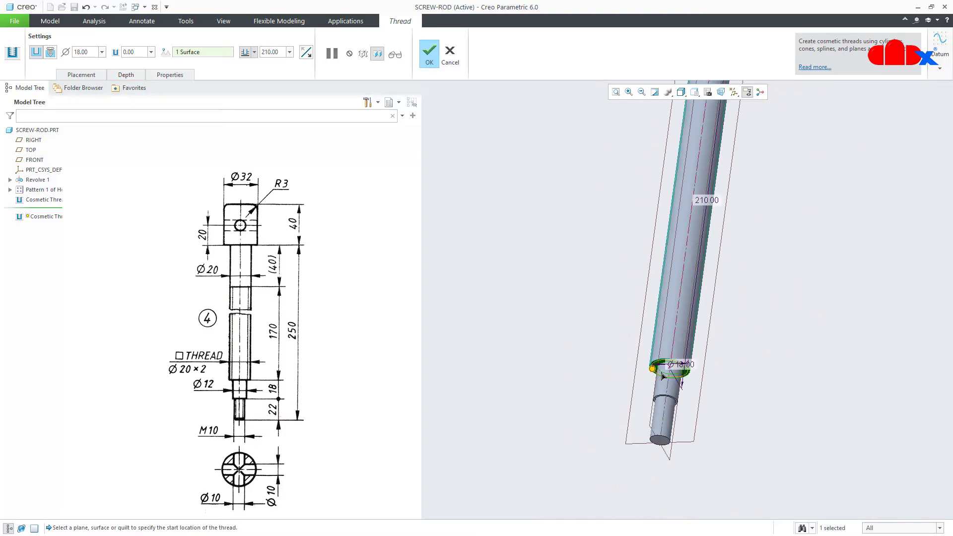
scroll(699, 359, "up", 3)
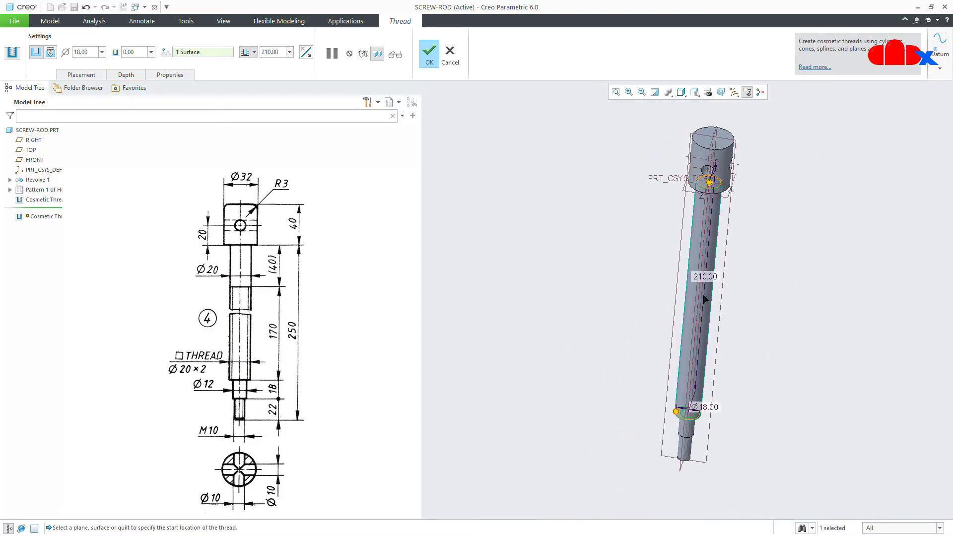
Set the thread depth to 170 and confirm the second cosmetic thread
double_click(705, 275)
type("170")
key("Return")
scroll(734, 330, "down", 3)
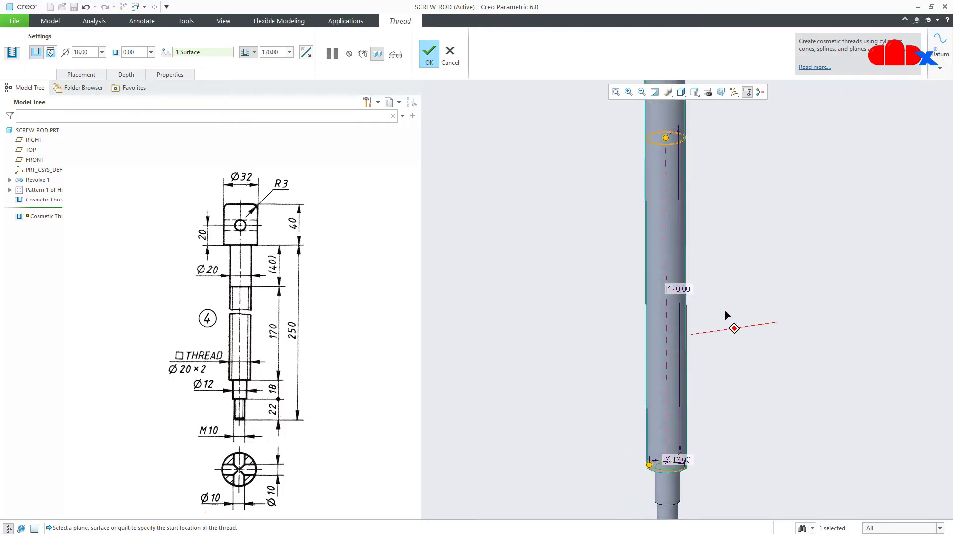
mouse_move(724, 315)
middle_mouse_down()
mouse_move(740, 291)
mouse_move(749, 318)
middle_mouse_up()
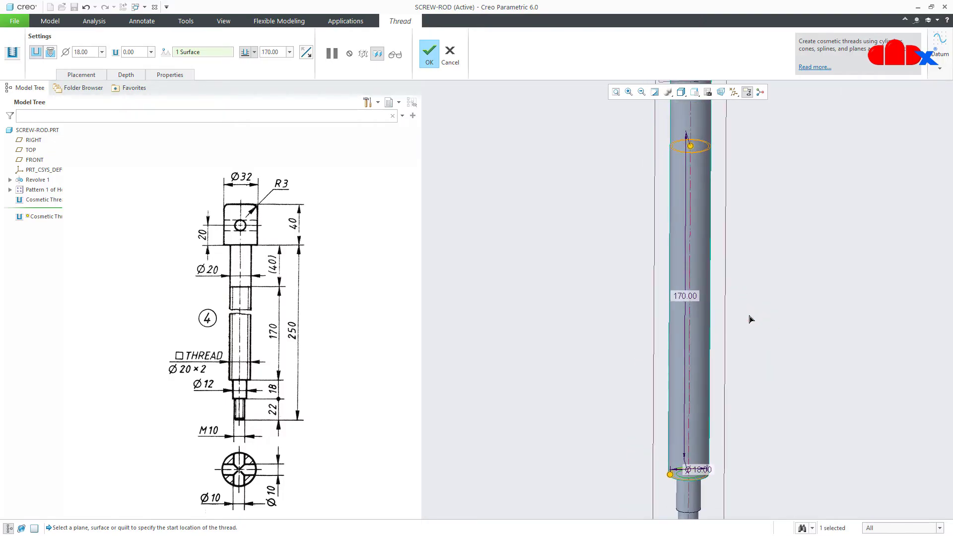
left_click(430, 56)
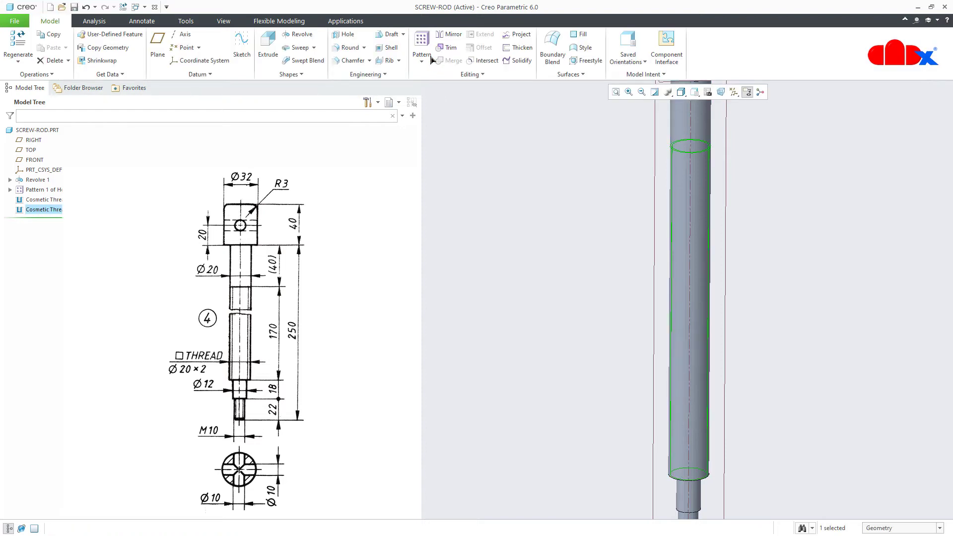
Return to the standard view and hide all datum planes and coordinate systems
left_click(813, 338)
key("ctrl+d")
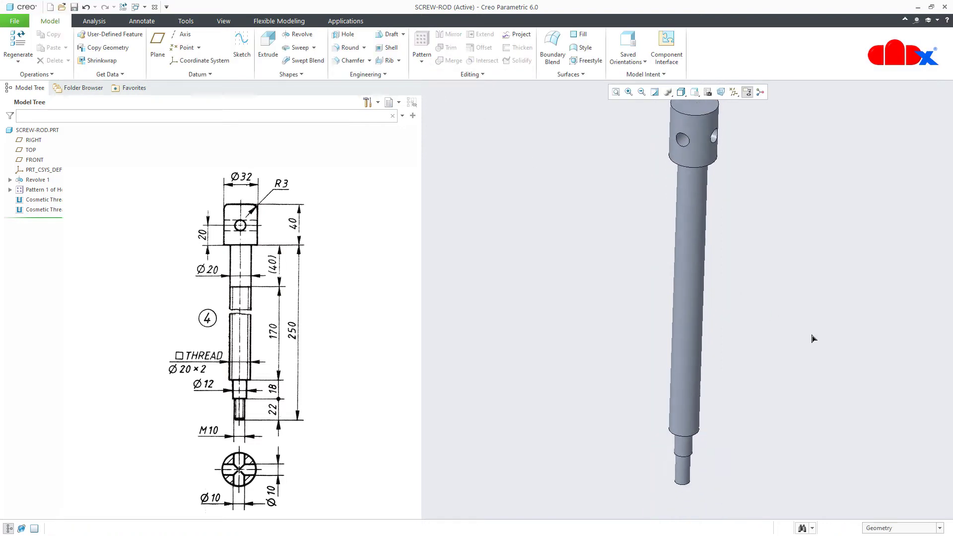
left_click(734, 92)
left_click(734, 104)
left_click(781, 377)
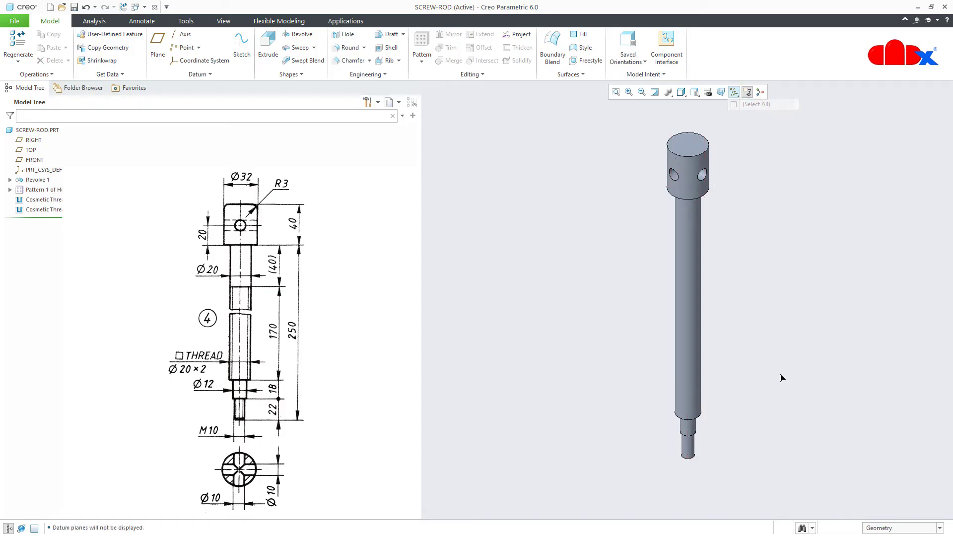
Chamfer the rod's bottom edge with a 1.00 chamfer
left_click(350, 60)
middle_click_drag(684, 459, 665, 509)
scroll(666, 506, "up", 5)
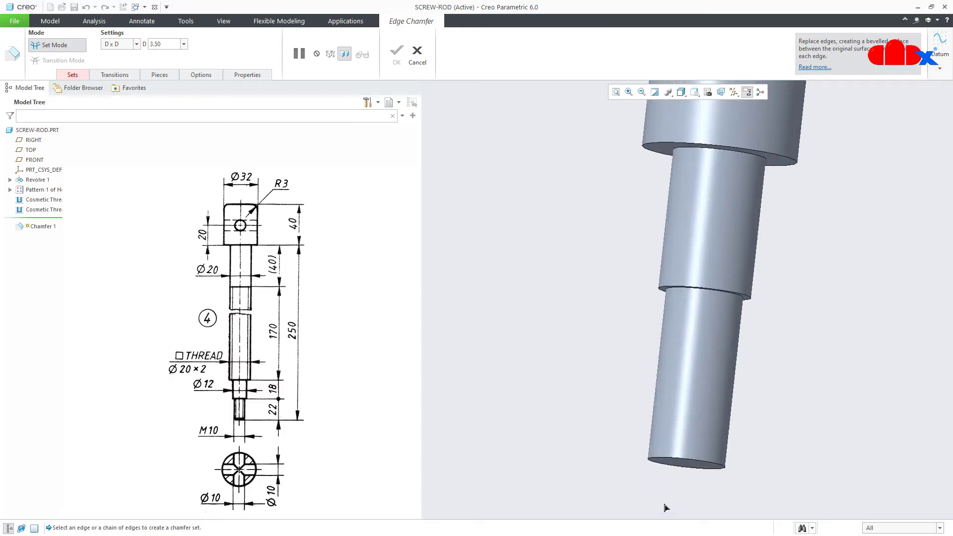
left_click(654, 462)
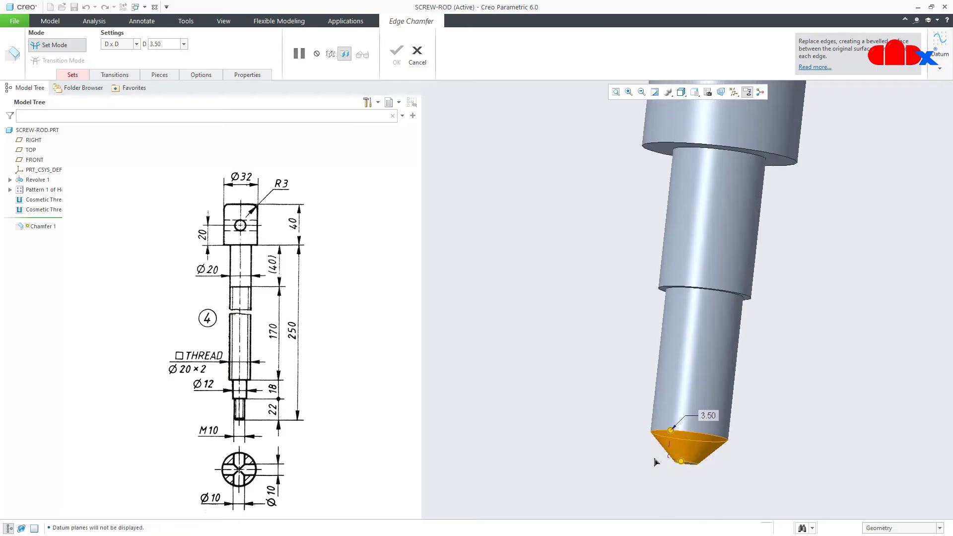
double_click(715, 416)
type("1")
key("Return")
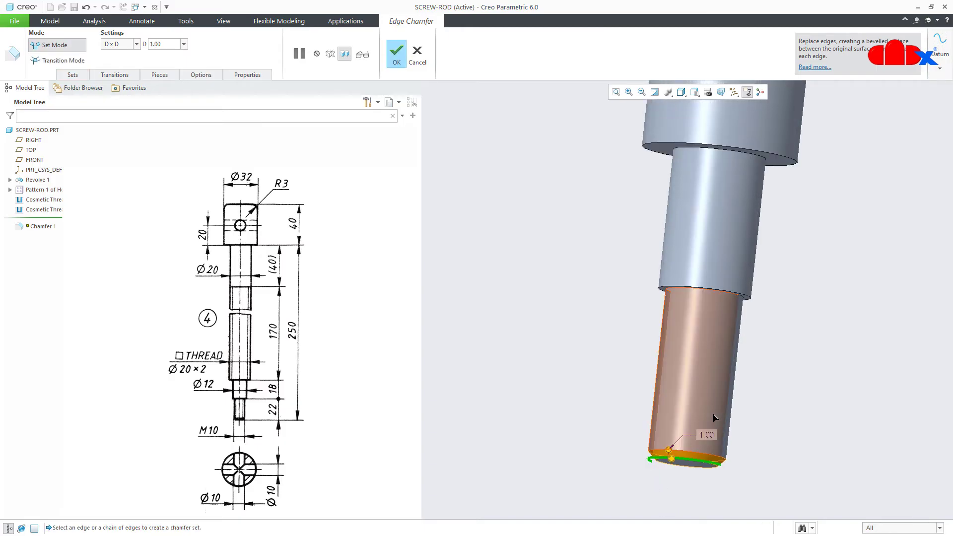
middle_click(740, 419)
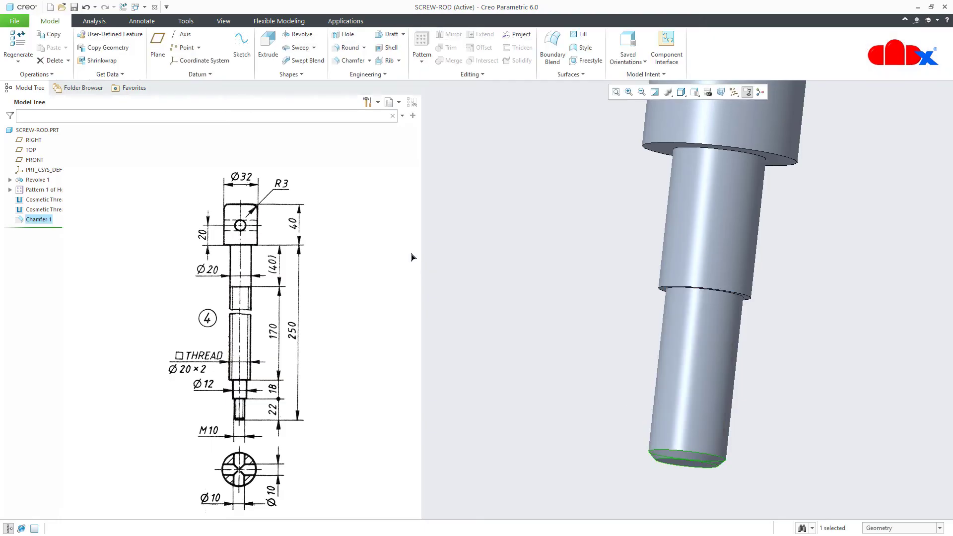
Round the head's top circular edge to radius 3 and save SCREW-ROD
left_click(347, 47)
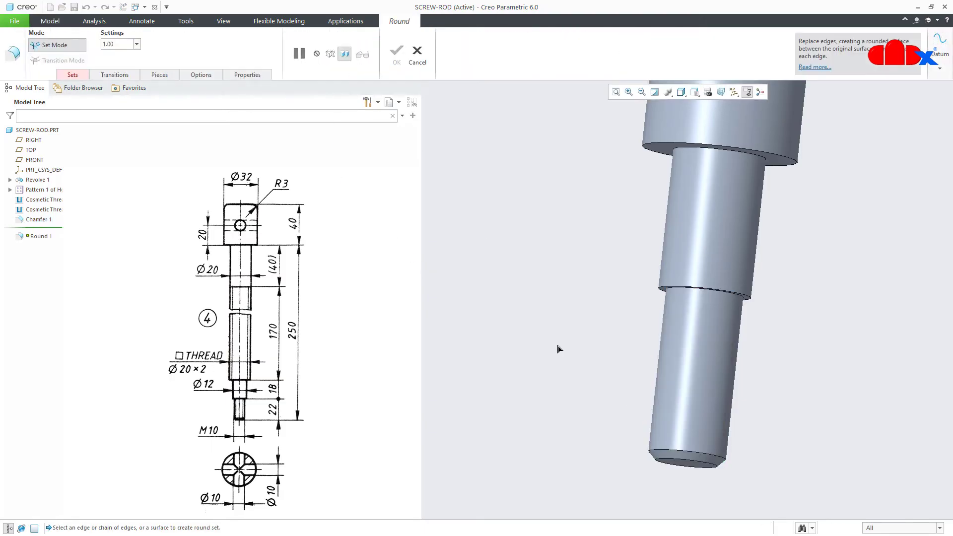
key("ctrl+d")
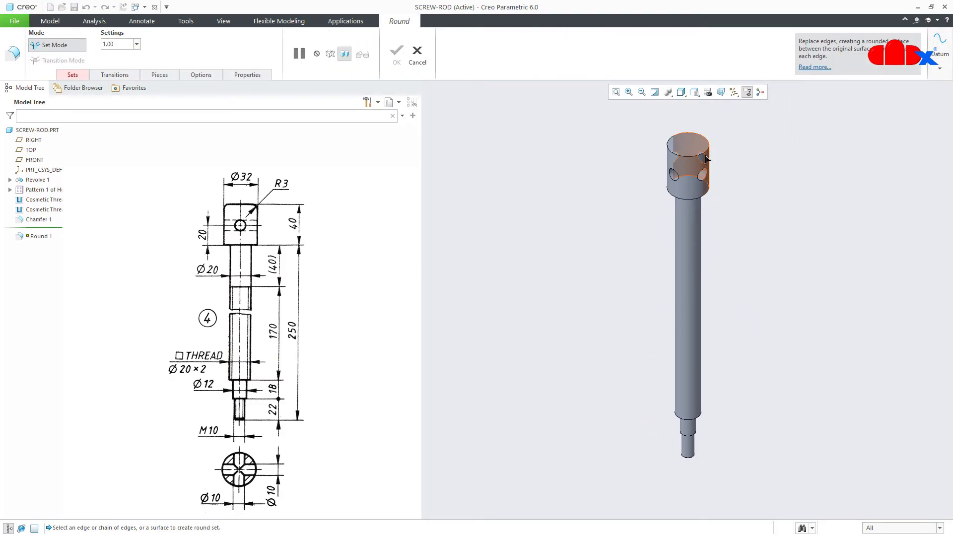
left_click(707, 151)
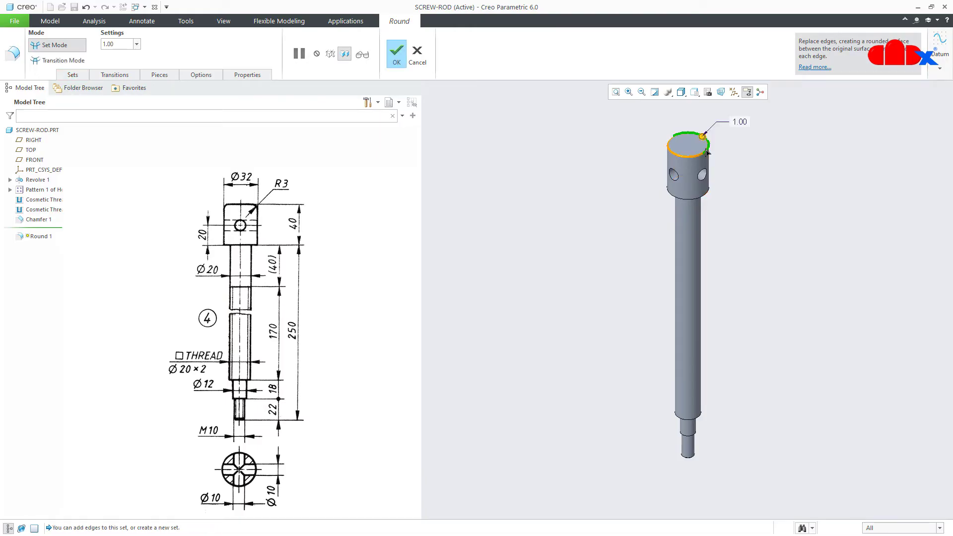
double_click(739, 120)
type("3")
key("Return")
middle_click(764, 185)
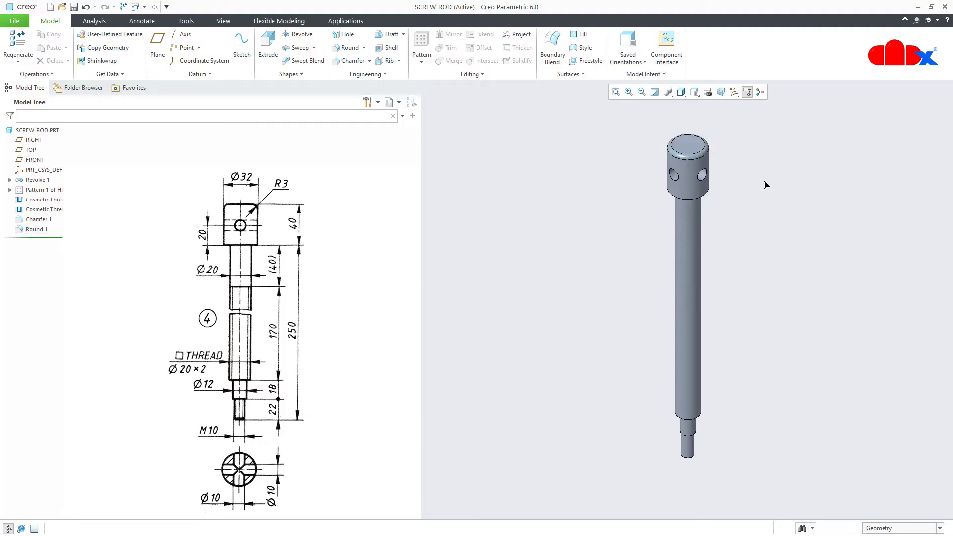
key("ctrl+s")
Close the SCREW-ROD window and erase SCREW-ROD.PRT from session
left_click(154, 8)
left_click(130, 54)
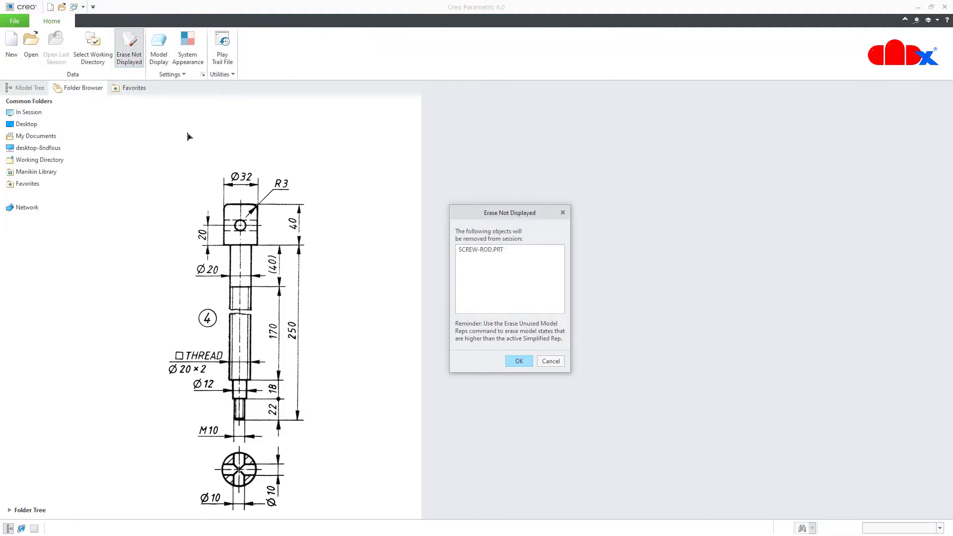
left_click(517, 361)
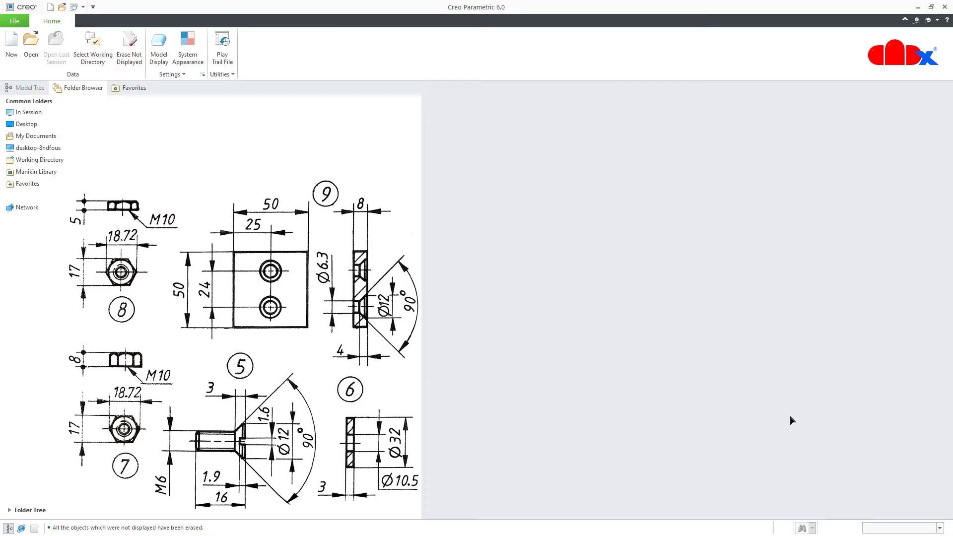
Name the new part 'screw-m6' and base it on the mmns_part_solid template
left_click(11, 48)
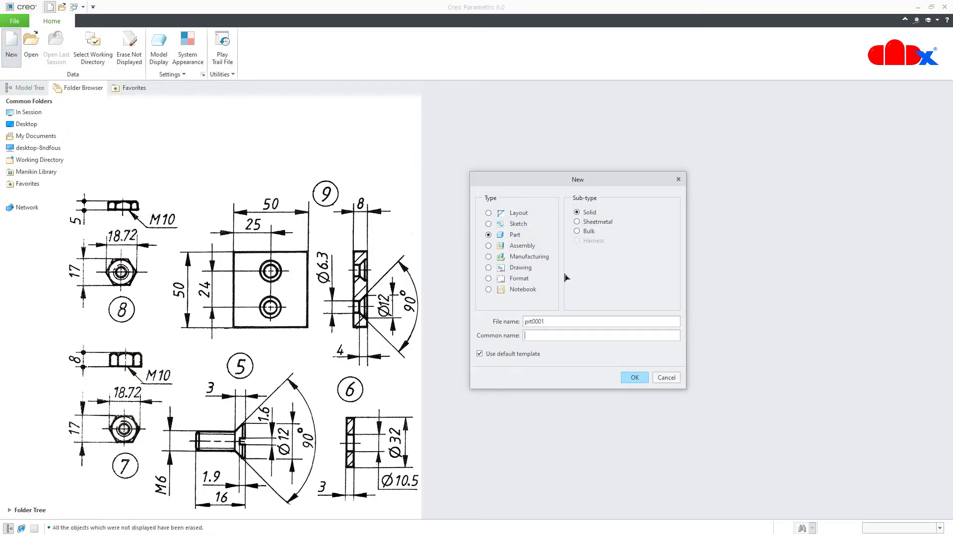
double_click(559, 323)
type("screw-m6")
left_click(630, 381)
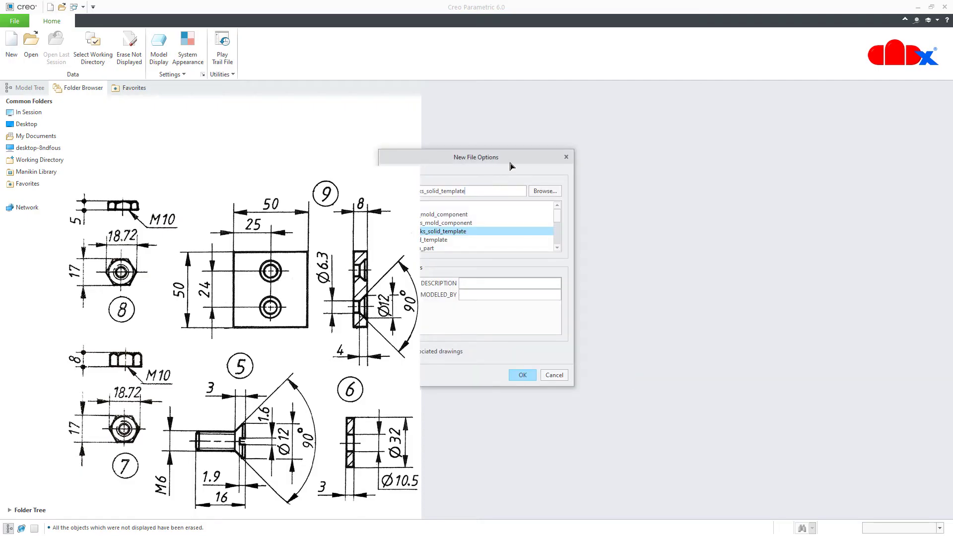
left_click_drag(511, 166, 625, 168)
left_click_drag(668, 222, 675, 256)
left_click(539, 225)
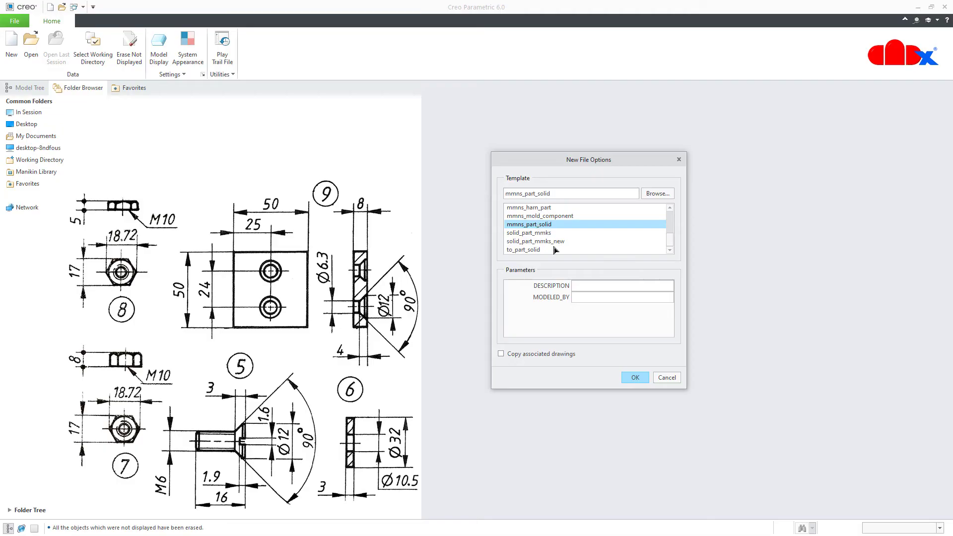
left_click(634, 380)
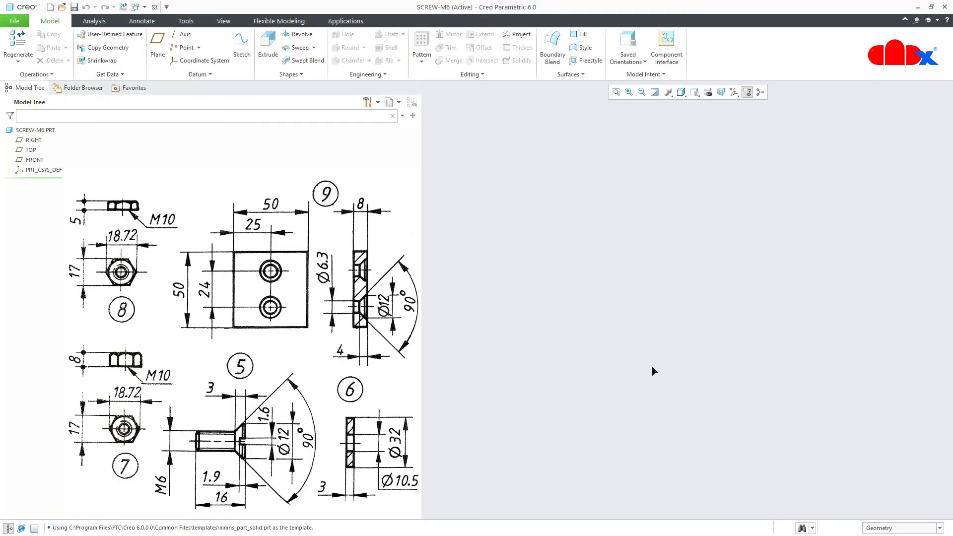
left_click(733, 92)
Start a revolve on the FRONT plane with datums hidden and add a horizontal centerline
left_click(737, 105)
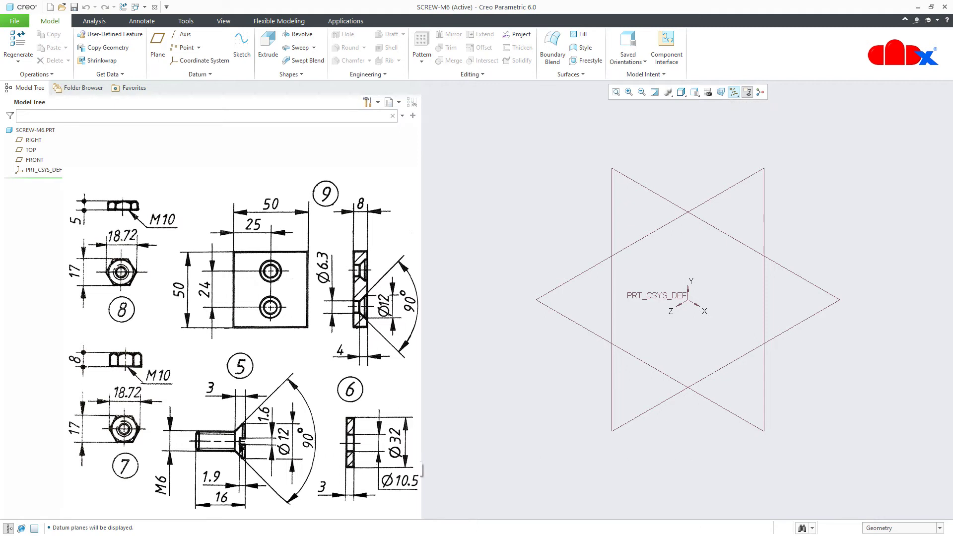
left_click(297, 34)
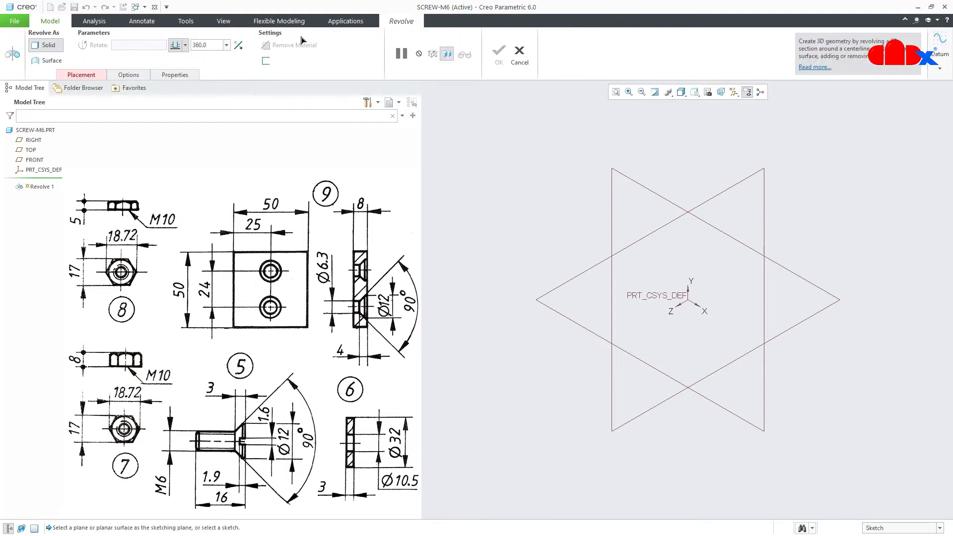
left_click(34, 160)
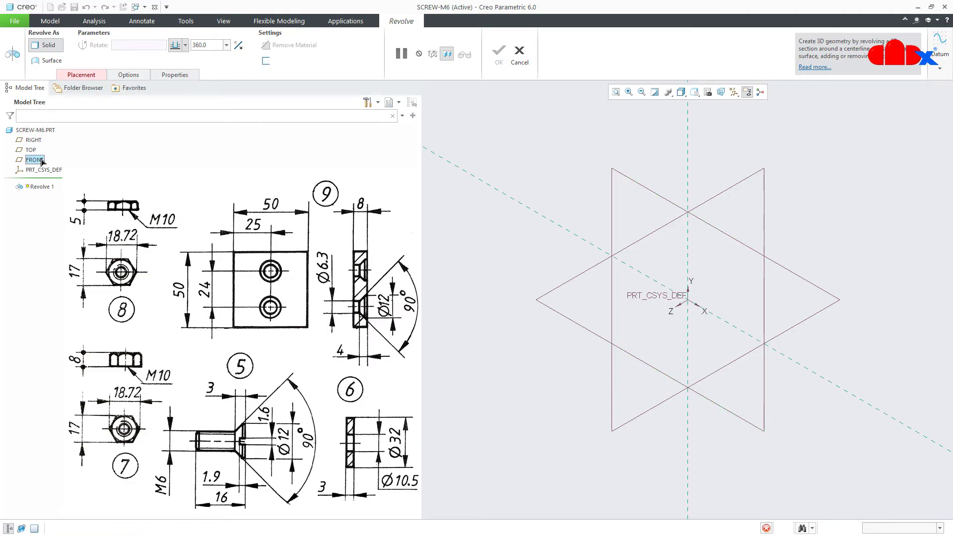
left_click(708, 92)
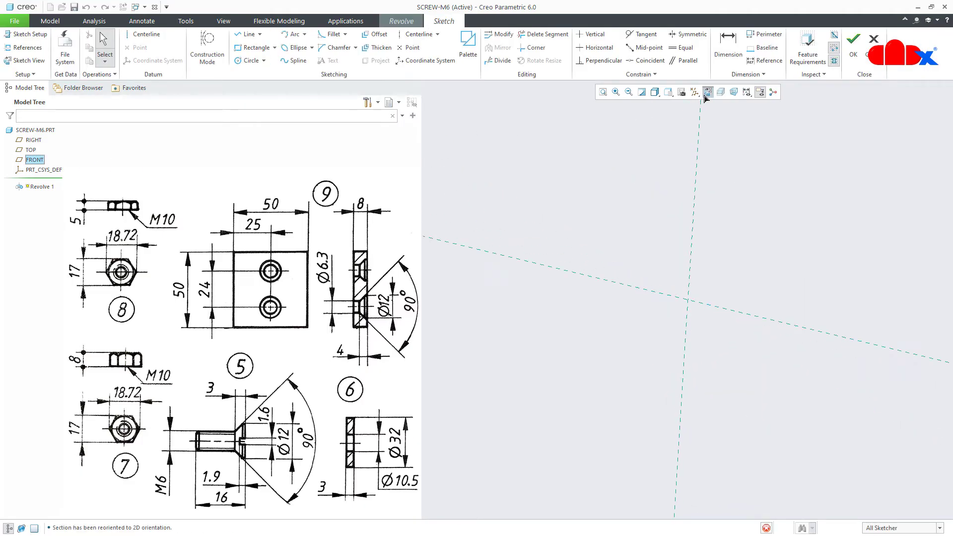
left_click(694, 93)
left_click(701, 105)
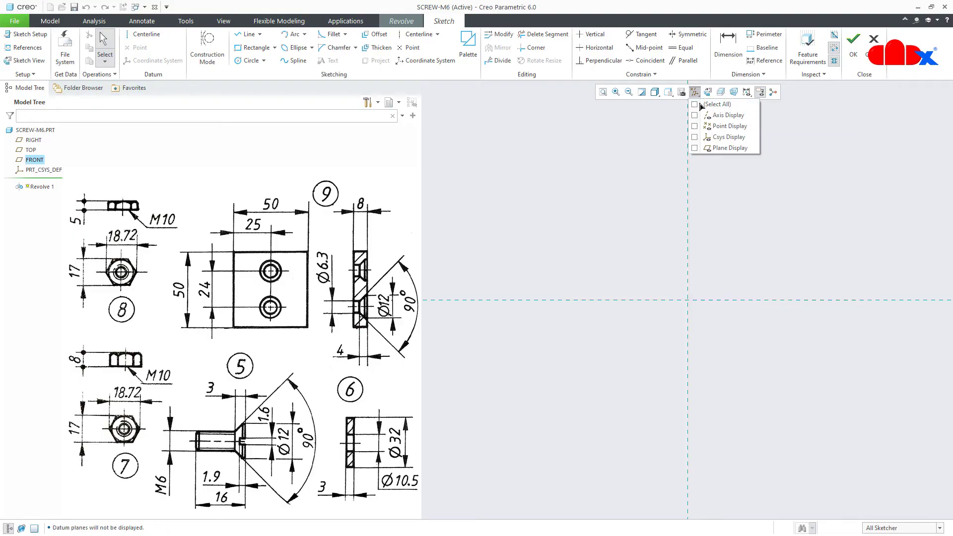
left_click(738, 341)
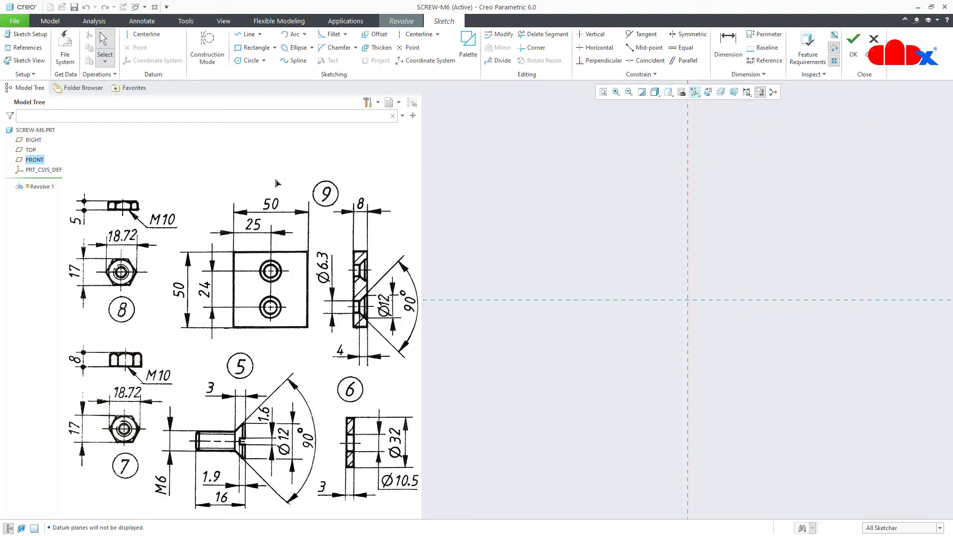
left_click(145, 35)
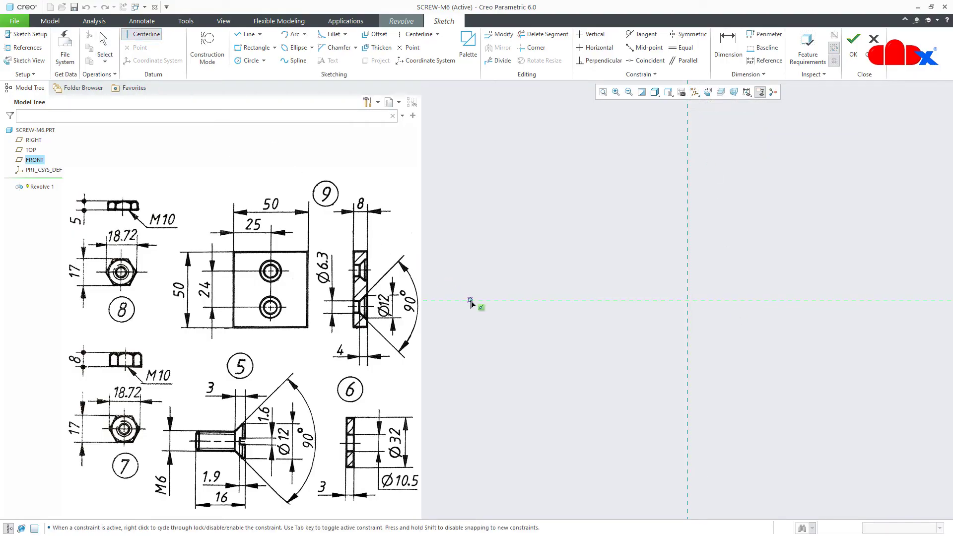
left_click(578, 307)
middle_click(653, 353)
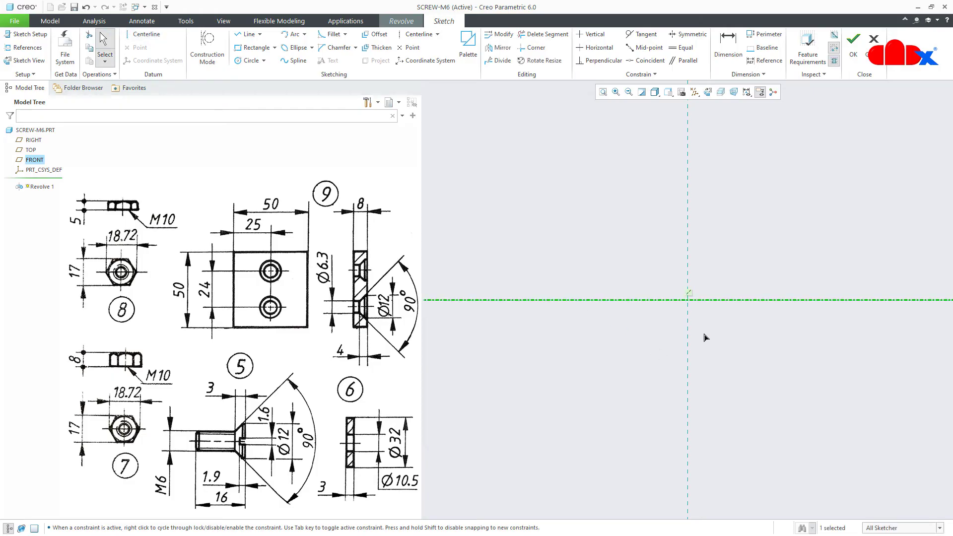
Draw a closed line profile from the origin with a slanted chamfer edge
left_click(710, 328)
right_click(709, 331)
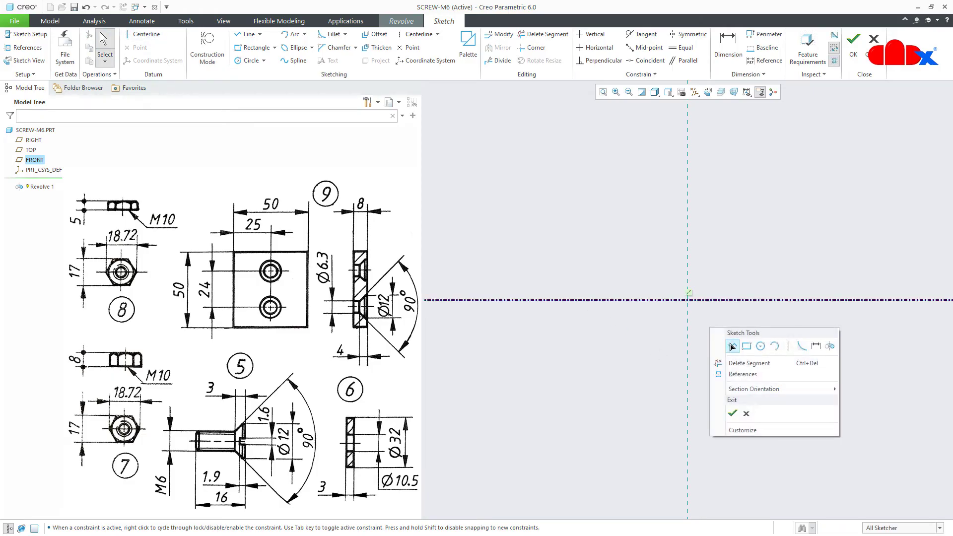
left_click(730, 345)
left_click(689, 302)
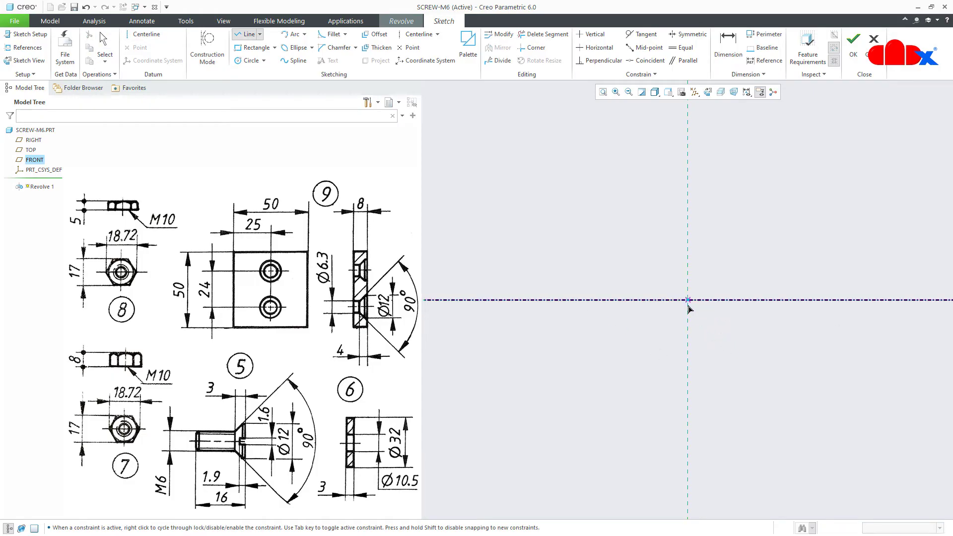
left_click(687, 340)
left_click(662, 324)
left_click(554, 323)
left_click(554, 299)
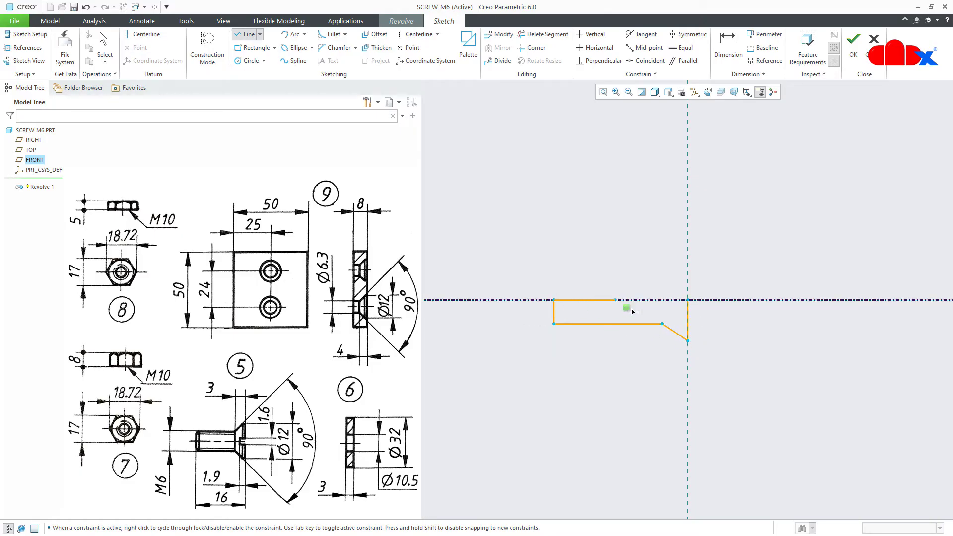
left_click(687, 299)
middle_click(734, 346)
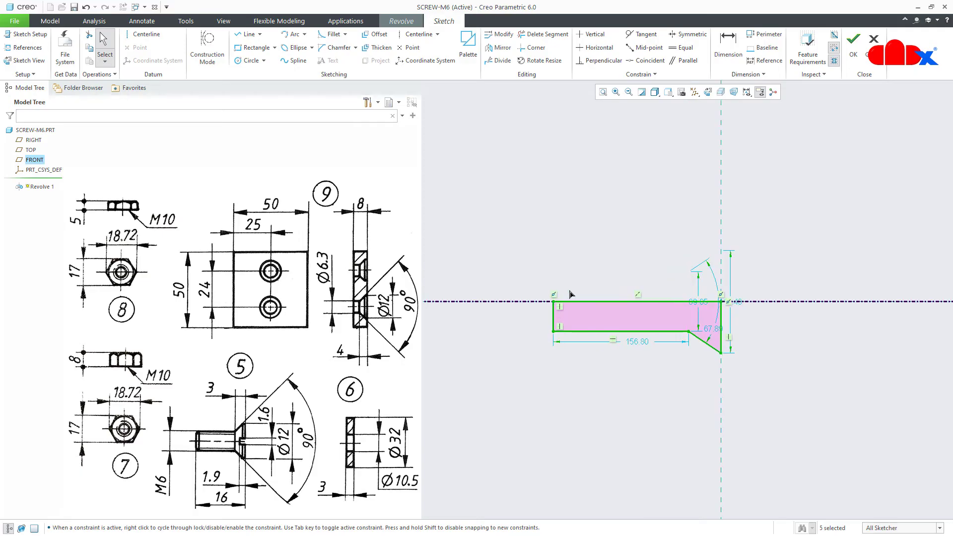
Dimension the profile's overall length at 194.20 and reposition the 69.05 and 67.89 dimensions
scroll(571, 294, "down", 3)
left_click(651, 406)
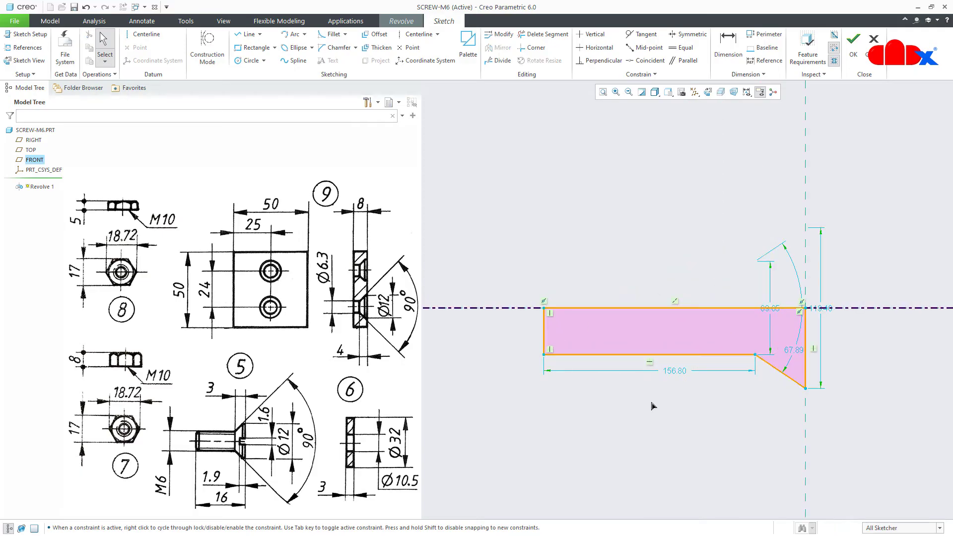
right_click(651, 406)
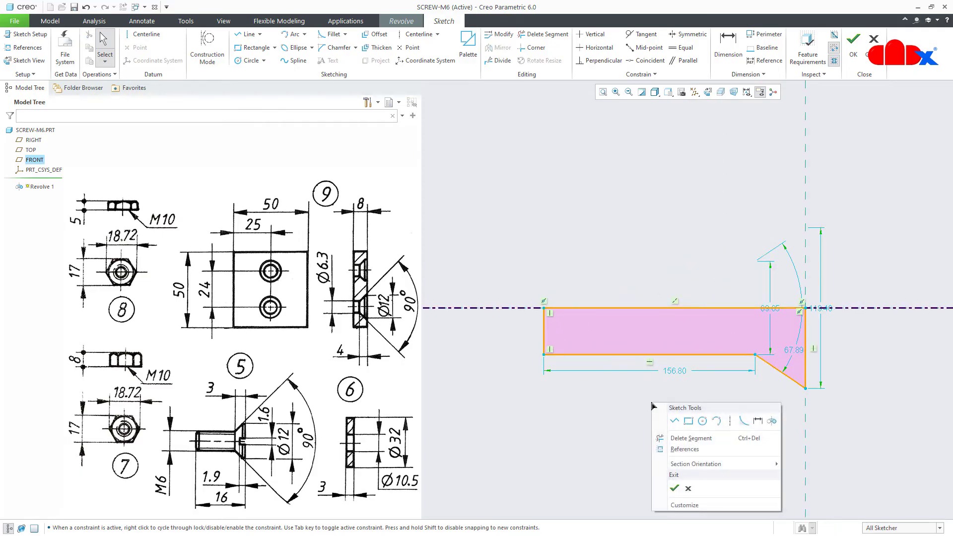
left_click(756, 428)
left_click(805, 420)
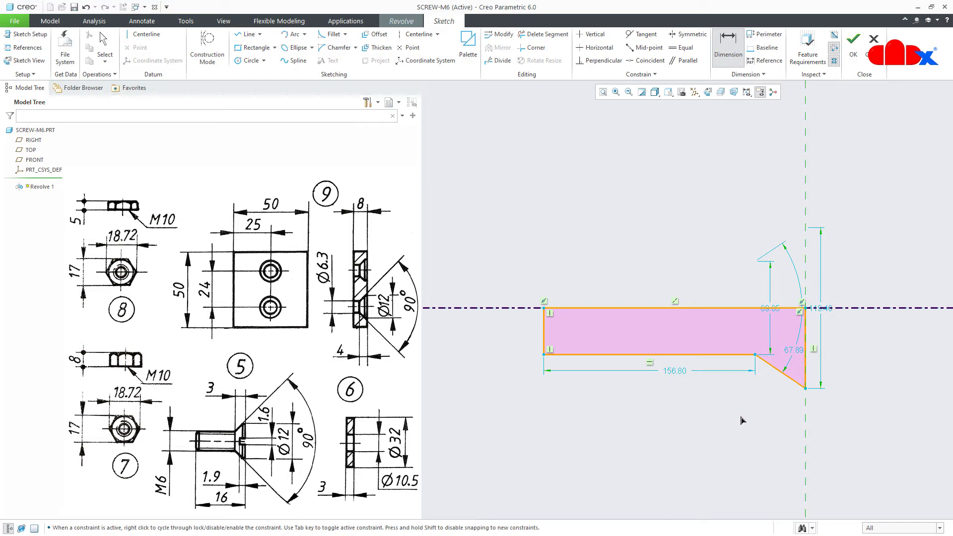
left_click(546, 337)
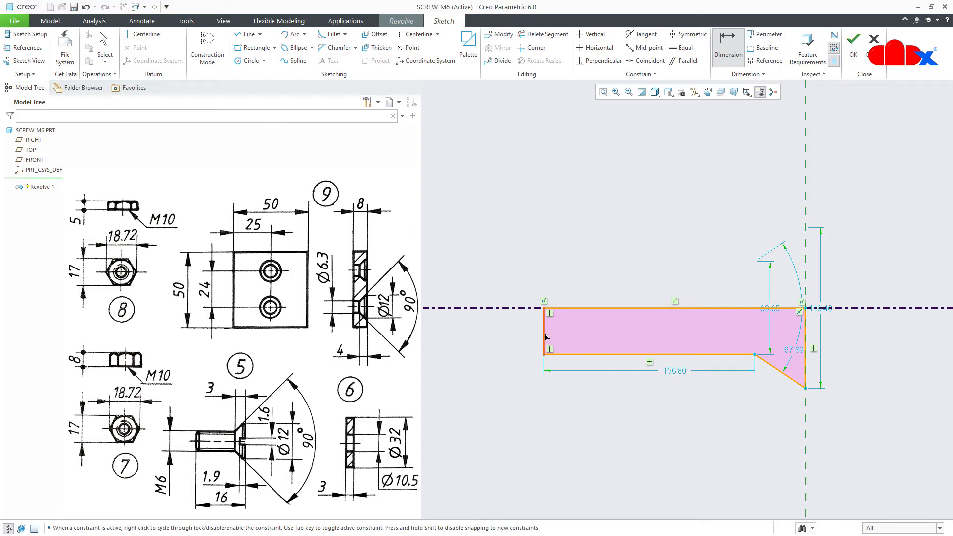
middle_click(657, 408)
key("Return")
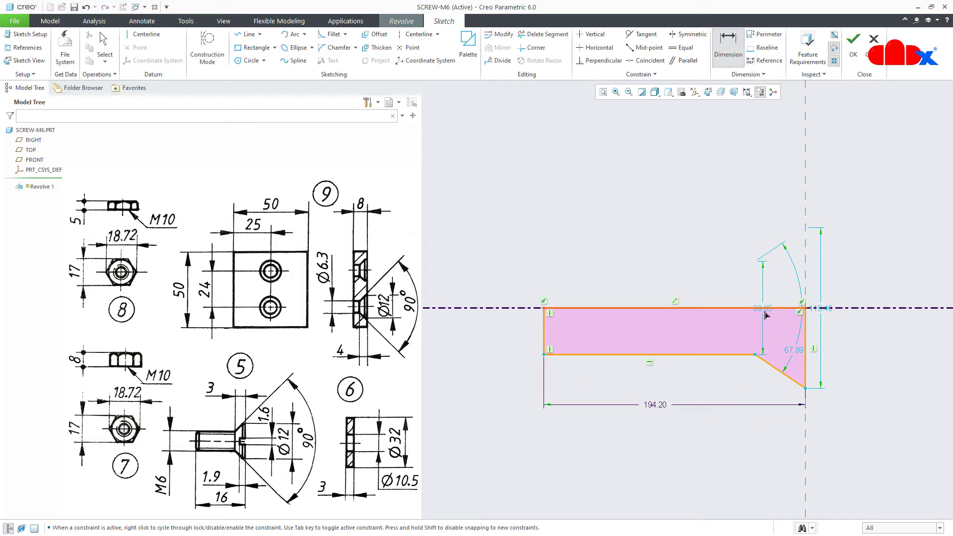
middle_click(764, 316)
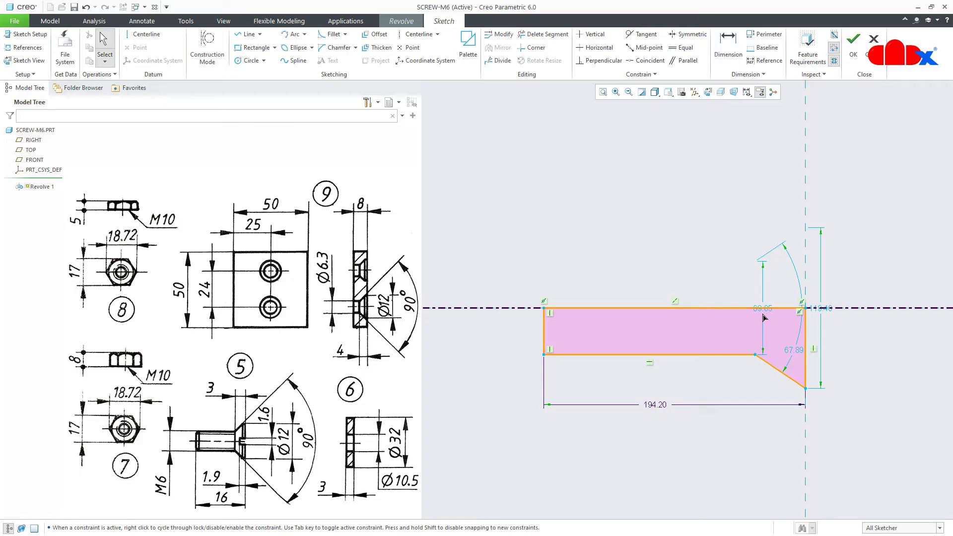
left_click_drag(769, 310, 727, 293)
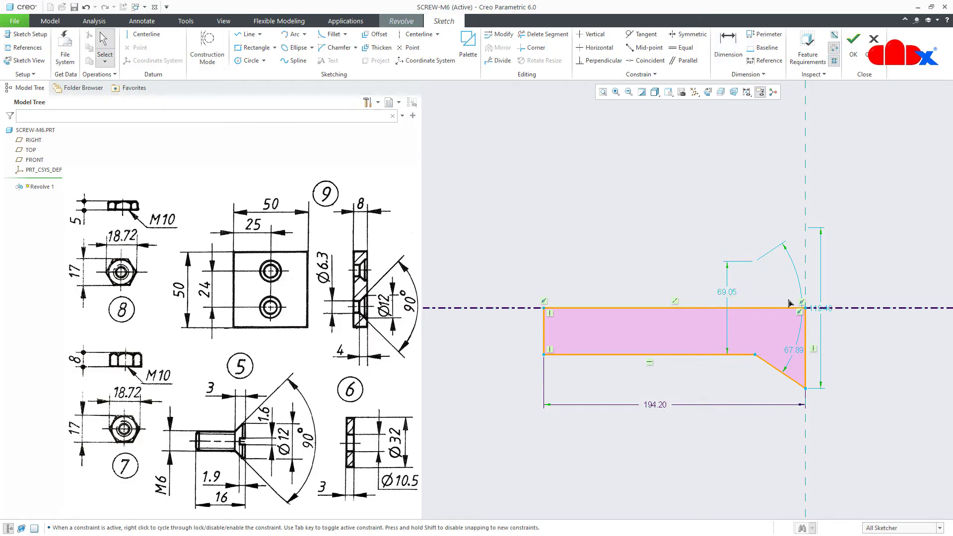
left_click_drag(800, 355, 851, 300)
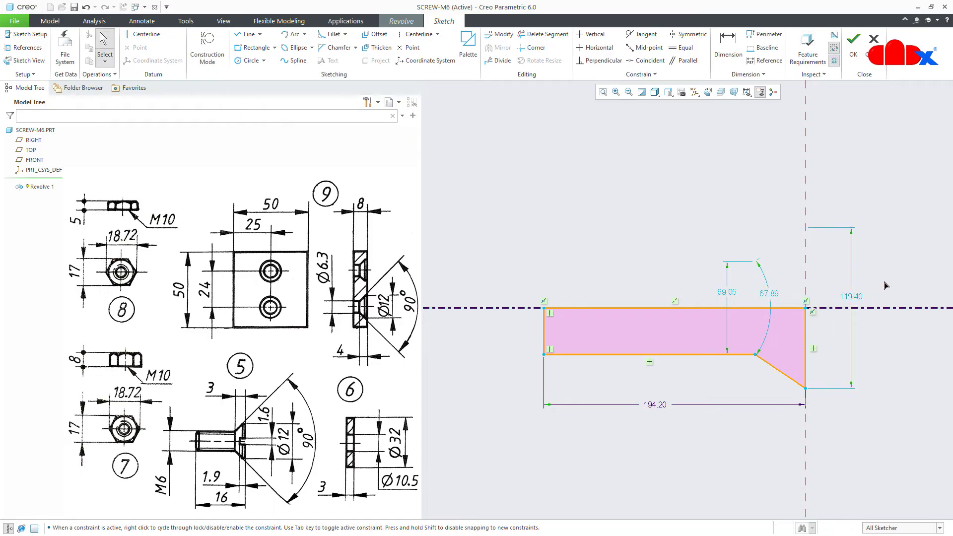
Select the 119.40, 67.89°, 69.05 and 194.20 dimensions for modification with regeneration off
left_click(499, 35)
left_click(849, 300)
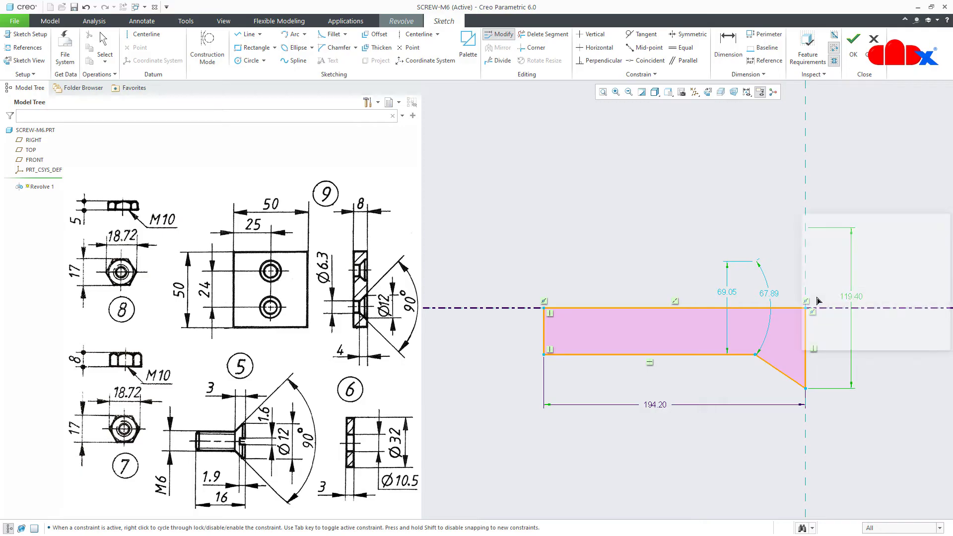
left_click(769, 293)
left_click(728, 295)
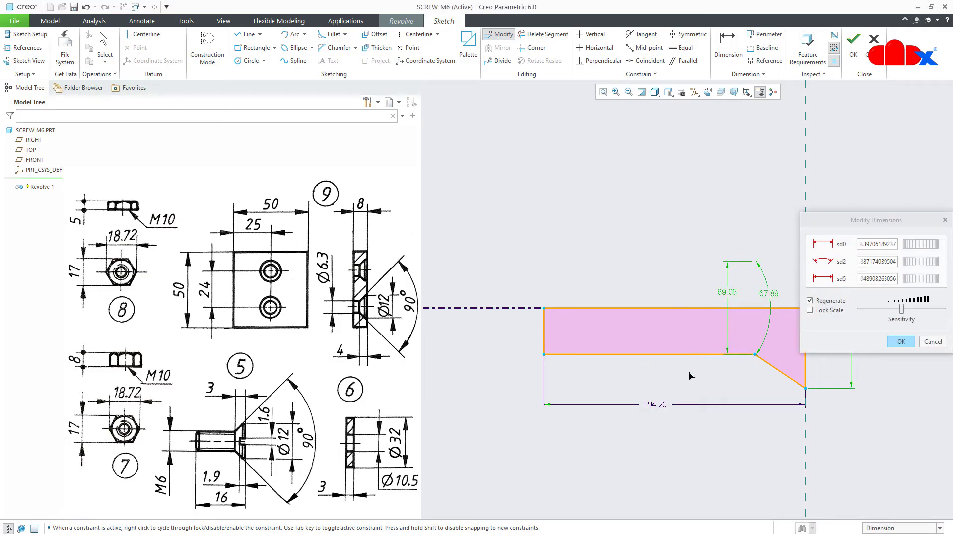
left_click(658, 405)
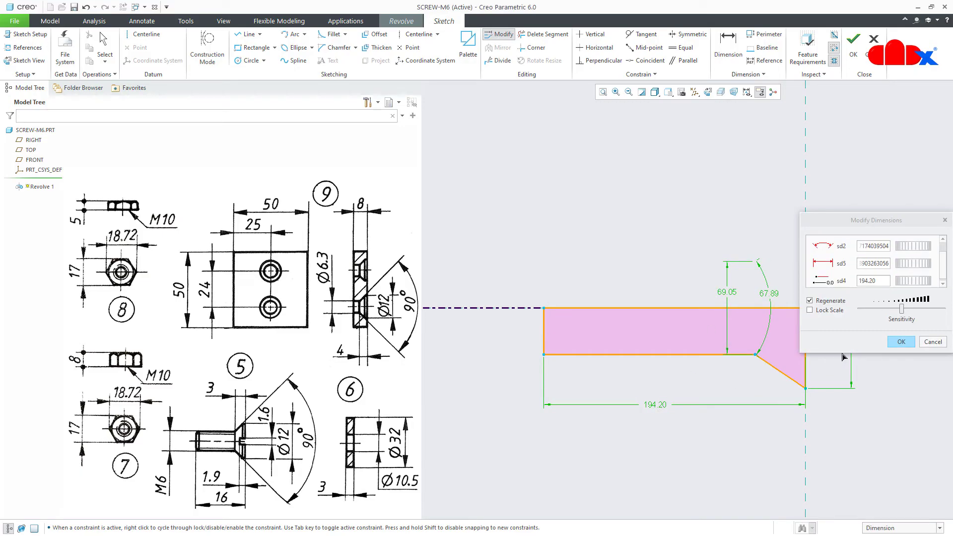
left_click_drag(843, 353, 851, 466)
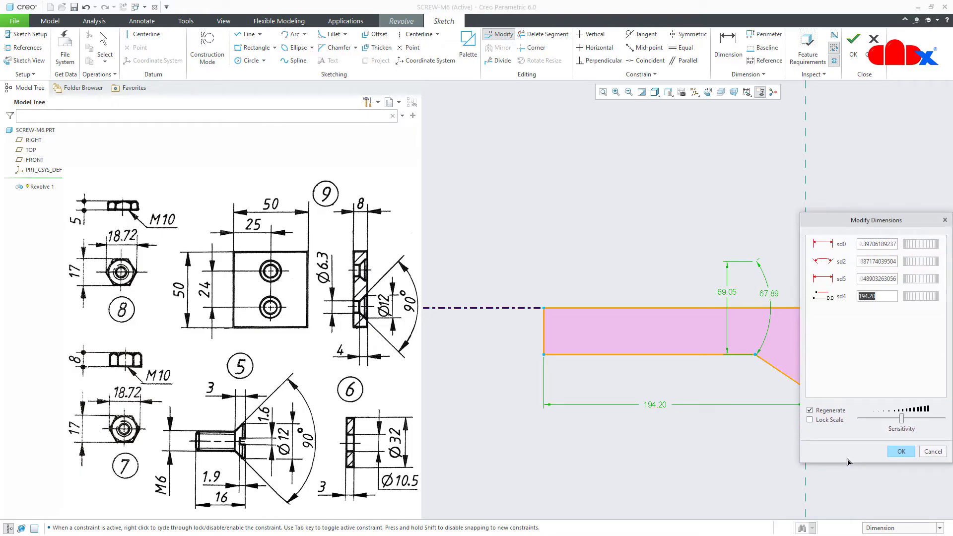
left_click(830, 411)
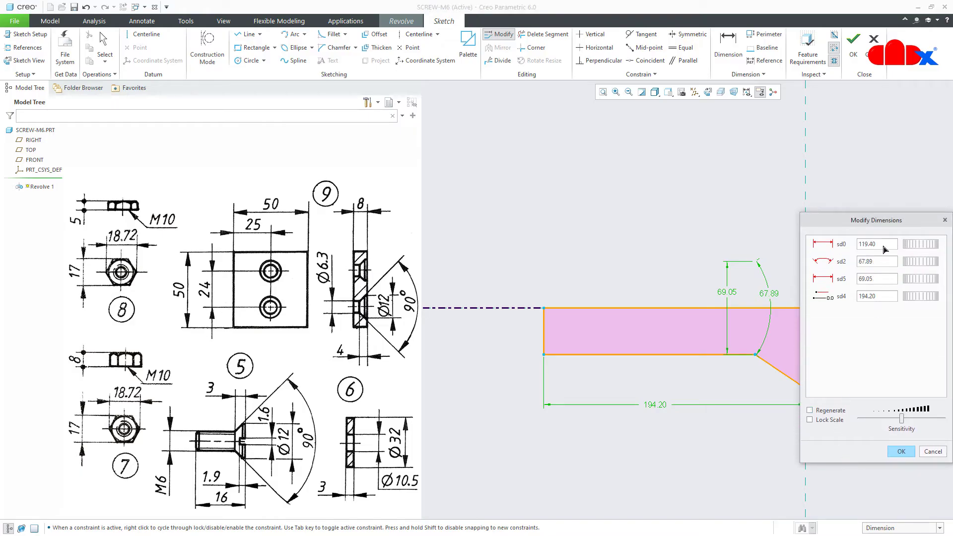
Enter 12 height, 90° angle, 6 and 16 length, and apply the values
left_click(884, 249)
type("12")
key("Tab")
type("9")
key("Tab")
type("6")
key("Tab")
type("1")
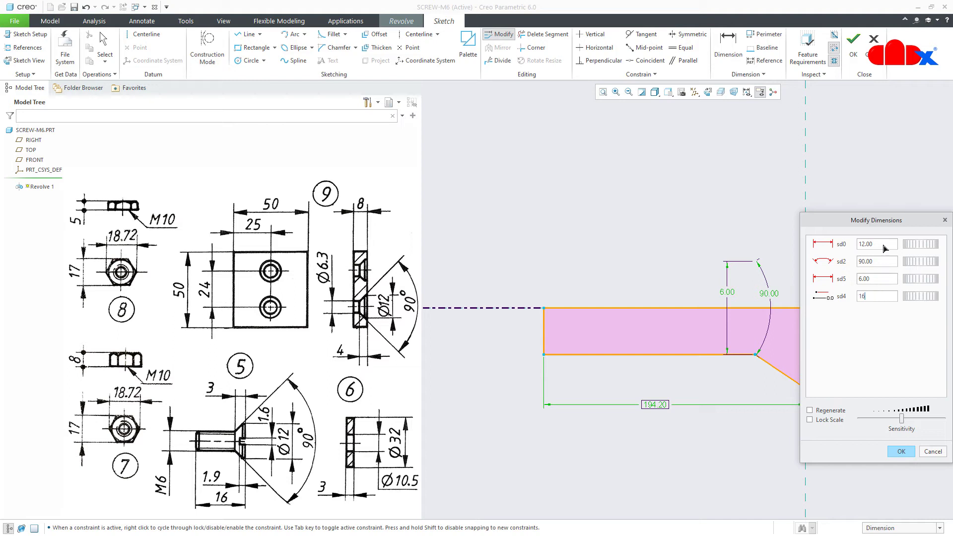
type("6")
key("Tab")
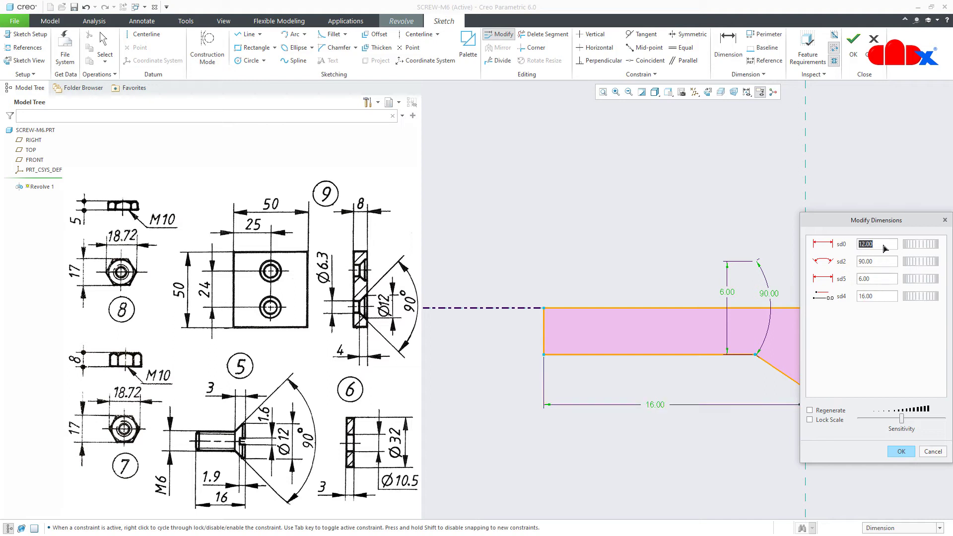
left_click(909, 455)
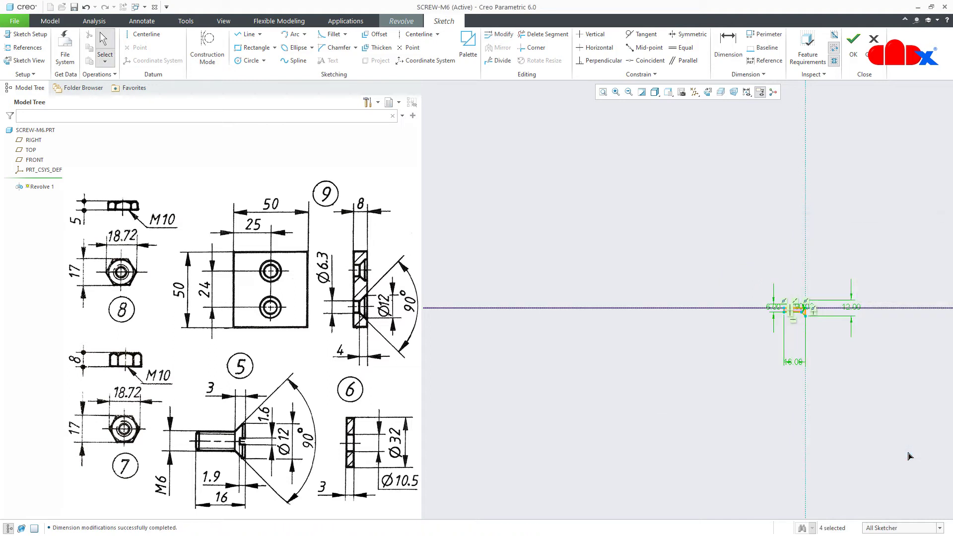
Move the 16.00 and 12.00 dimensions near the sketch, then complete Revolve 1
left_click(602, 93)
left_click(698, 311)
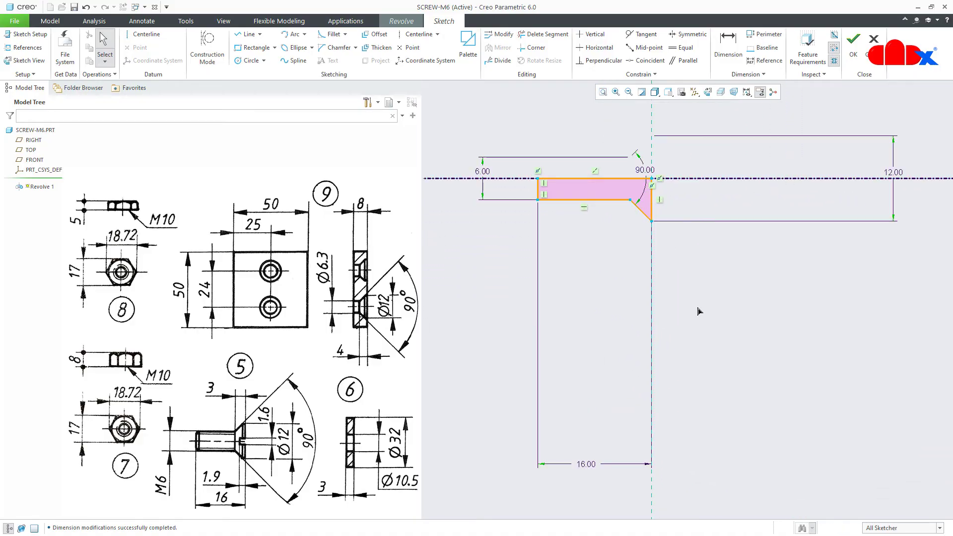
mouse_move(586, 463)
left_mouse_down()
mouse_move(602, 415)
mouse_move(607, 220)
left_mouse_up()
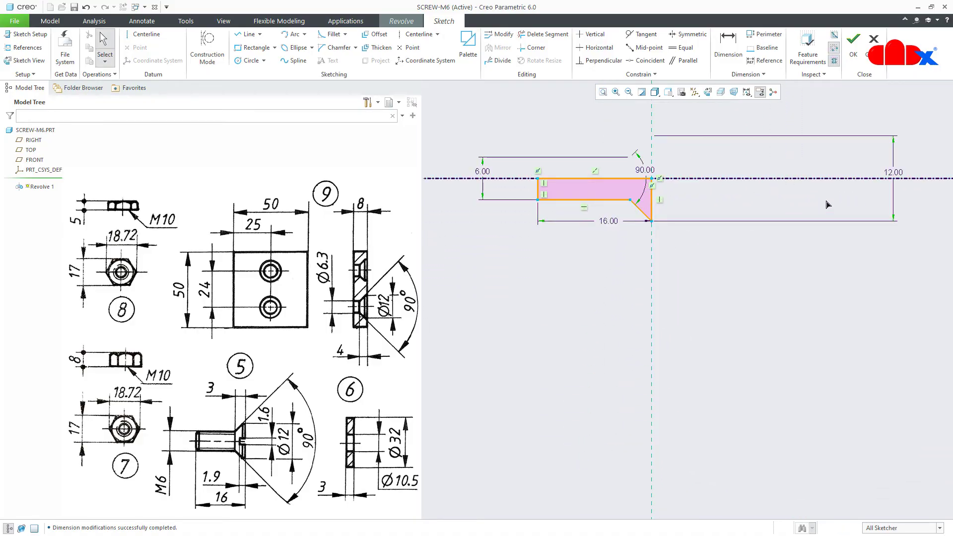
left_click_drag(891, 174, 675, 178)
left_click(602, 93)
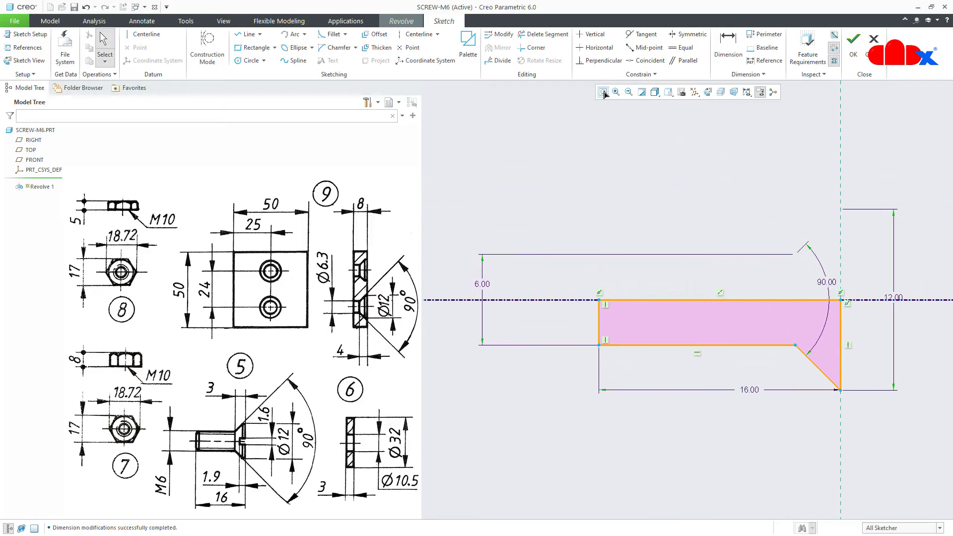
right_click(668, 434)
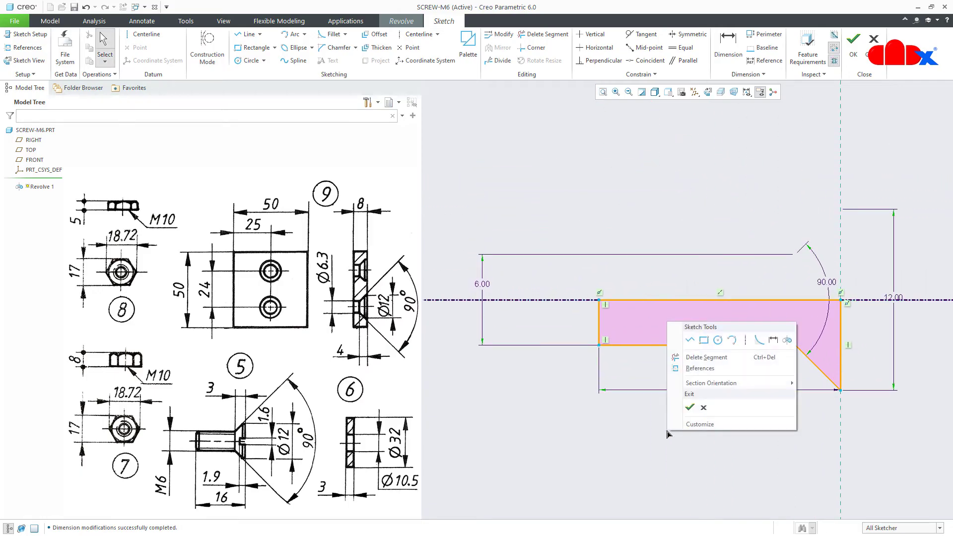
left_click(688, 409)
mouse_move(751, 378)
middle_mouse_down()
mouse_move(789, 387)
mouse_move(747, 397)
mouse_move(743, 389)
mouse_move(829, 414)
middle_mouse_up()
middle_click(753, 399)
left_click(831, 416)
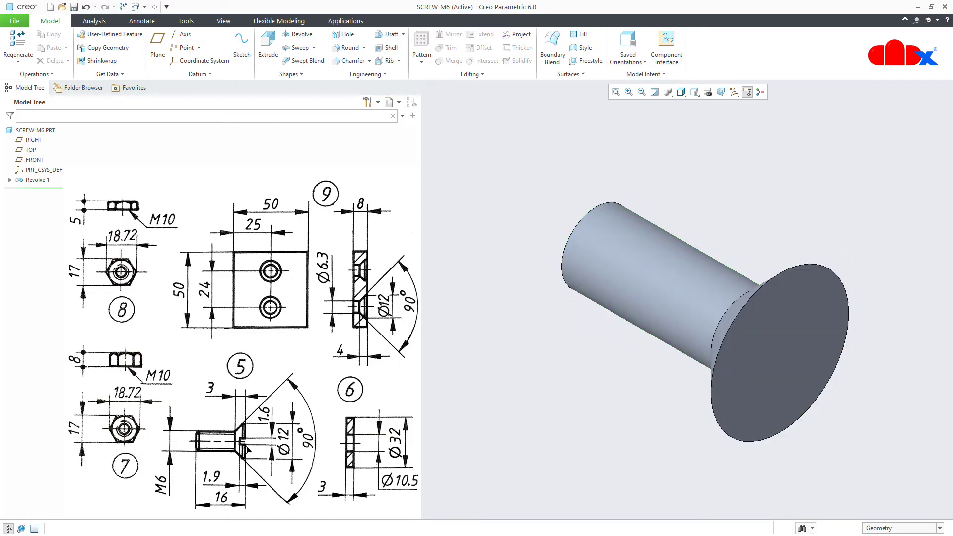
Start an extrusion sketched on the FRONT plane, viewed face-on with datums hidden
left_click(268, 47)
left_click(734, 92)
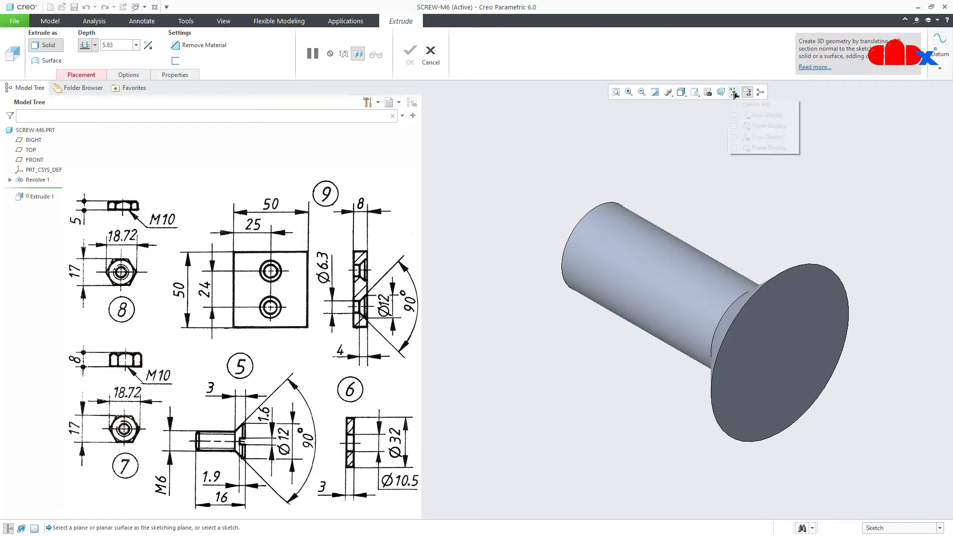
left_click(744, 104)
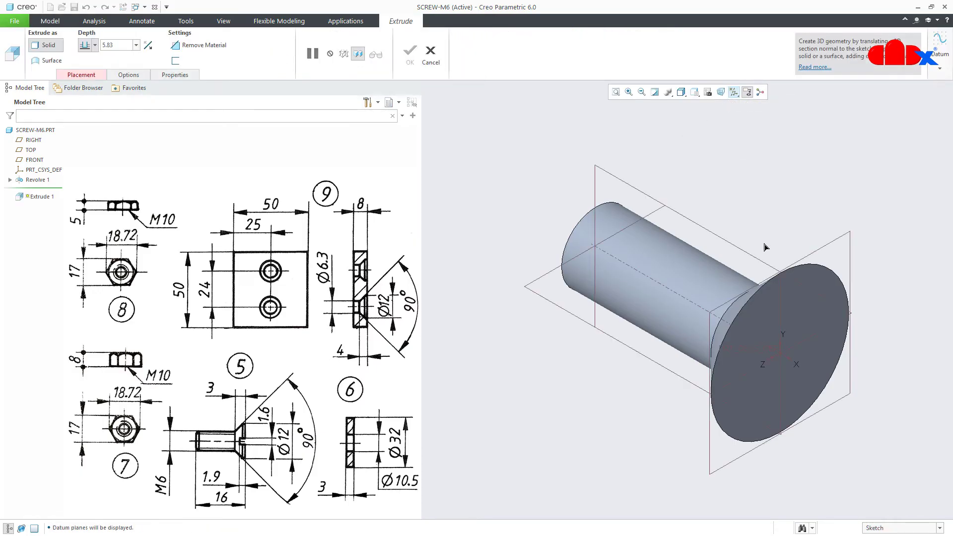
left_click(780, 303)
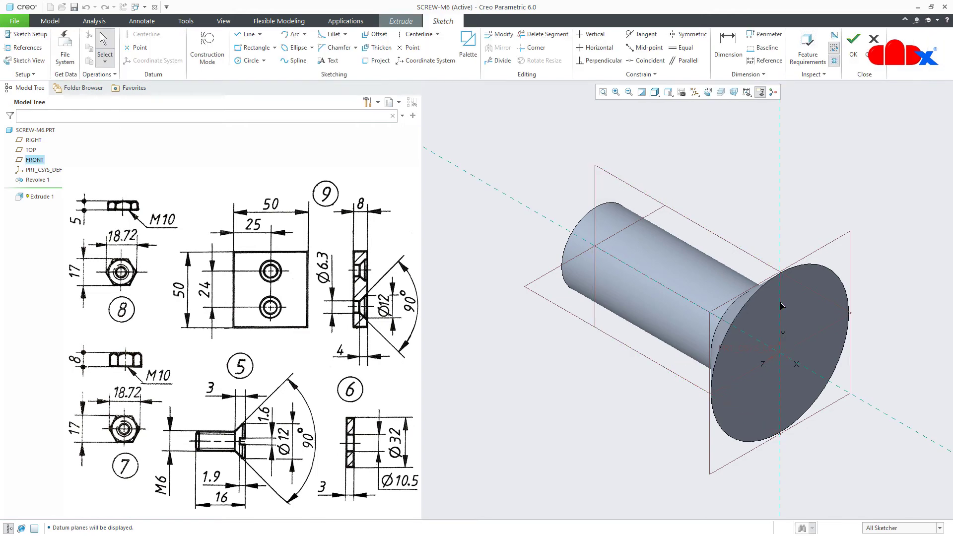
left_click(708, 92)
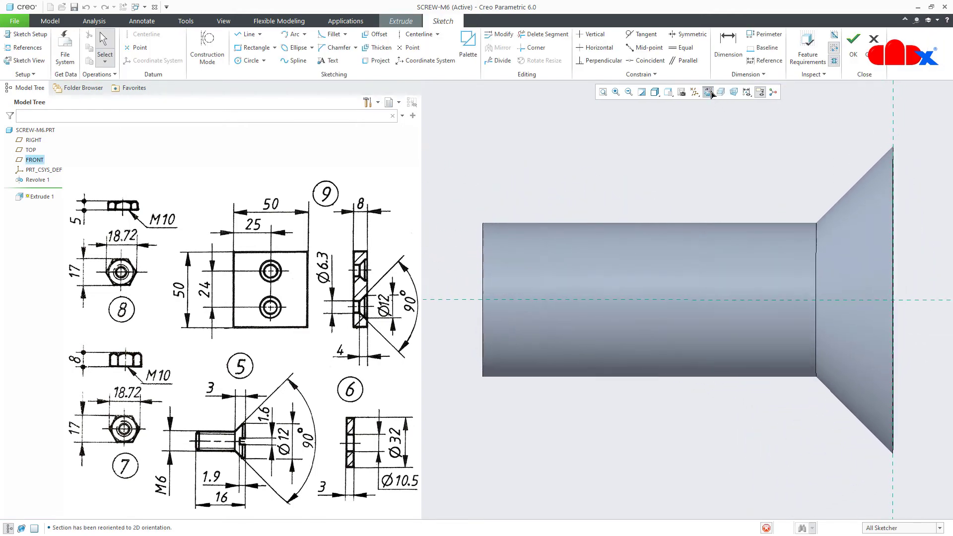
left_click(694, 92)
left_click(714, 105)
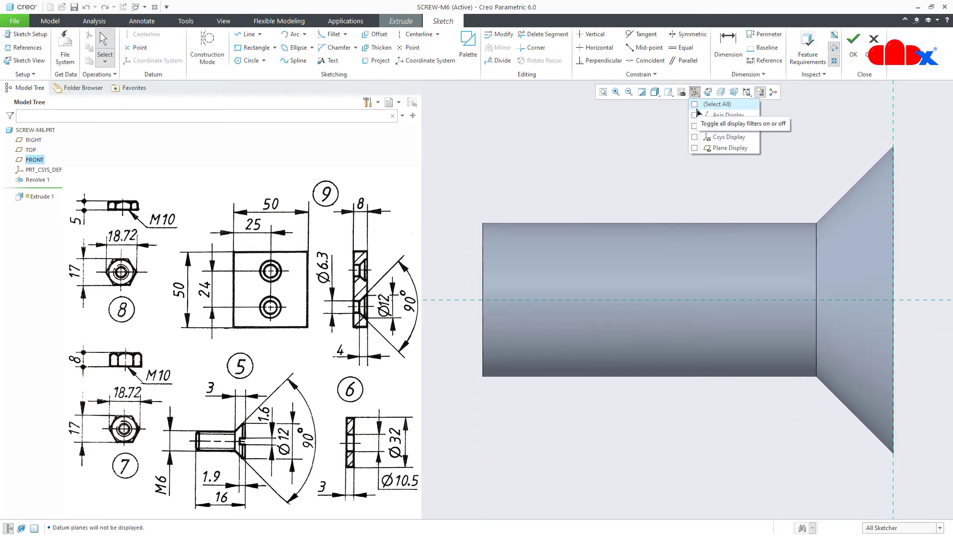
Draw a horizontal centerline on the axis and a rectangle at the head face
right_click(723, 182)
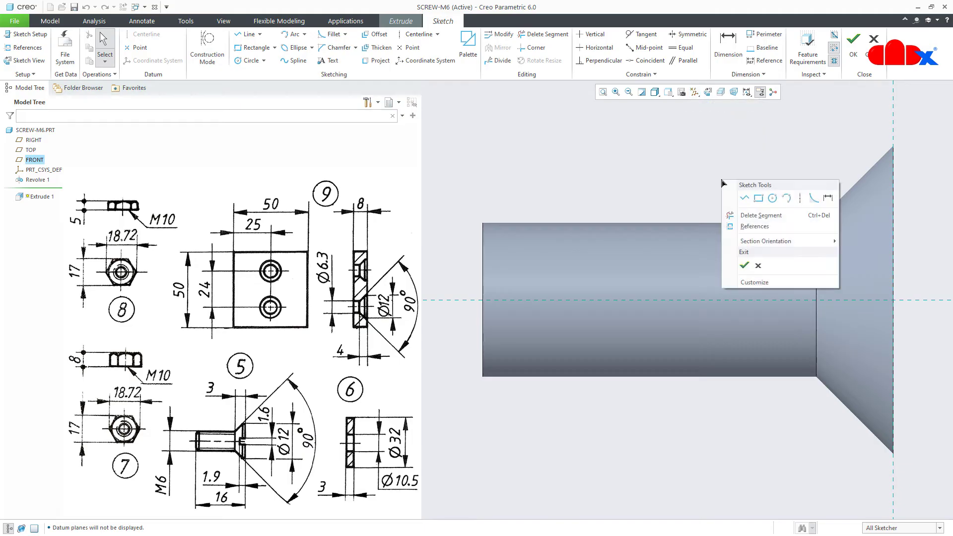
left_click(799, 198)
left_click(722, 300)
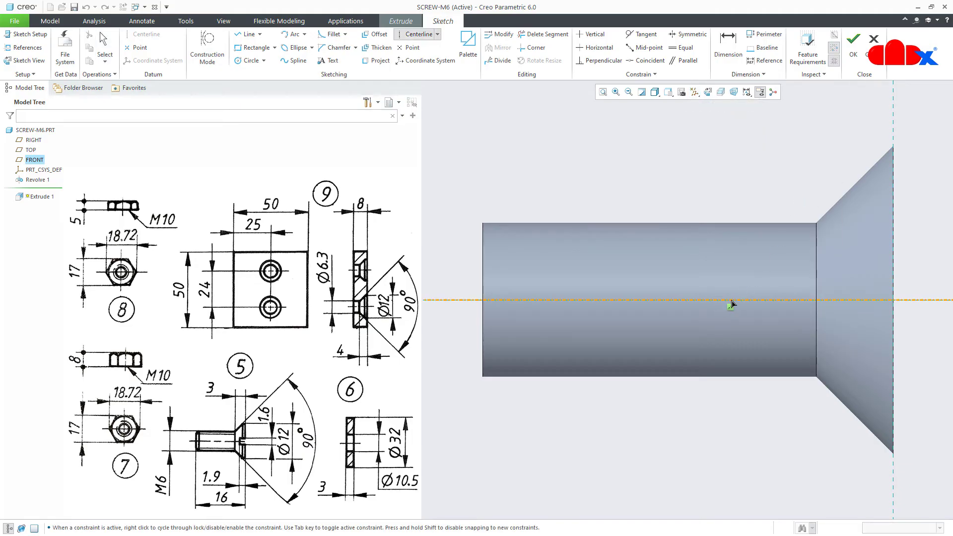
left_click(780, 300)
middle_click(783, 350)
right_click(778, 345)
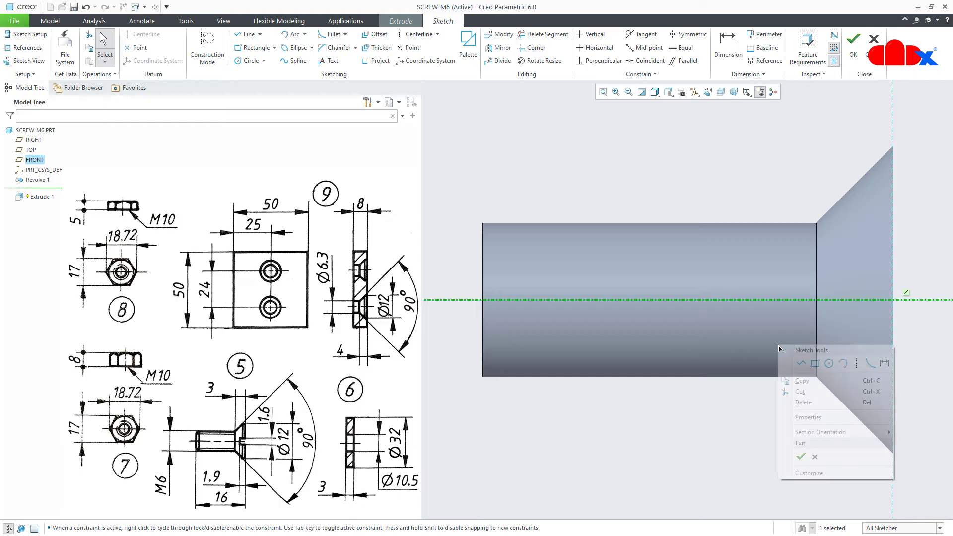
left_click(815, 363)
left_click(892, 278)
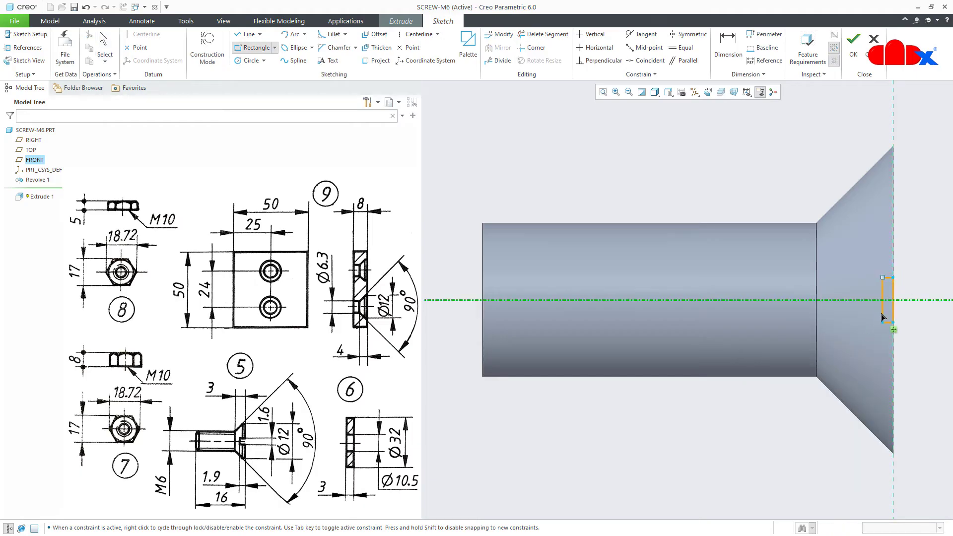
left_click(868, 321)
middle_click(906, 351)
Set the rectangle to 1.6 high and 1.9 wide and finish the sketch
double_click(874, 296)
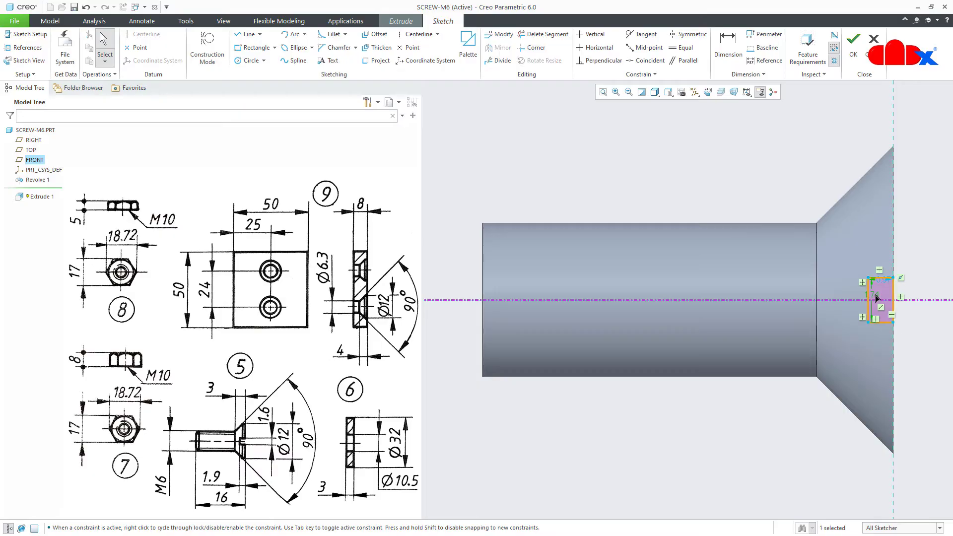
type("1.6")
key("Return")
double_click(887, 285)
type("1")
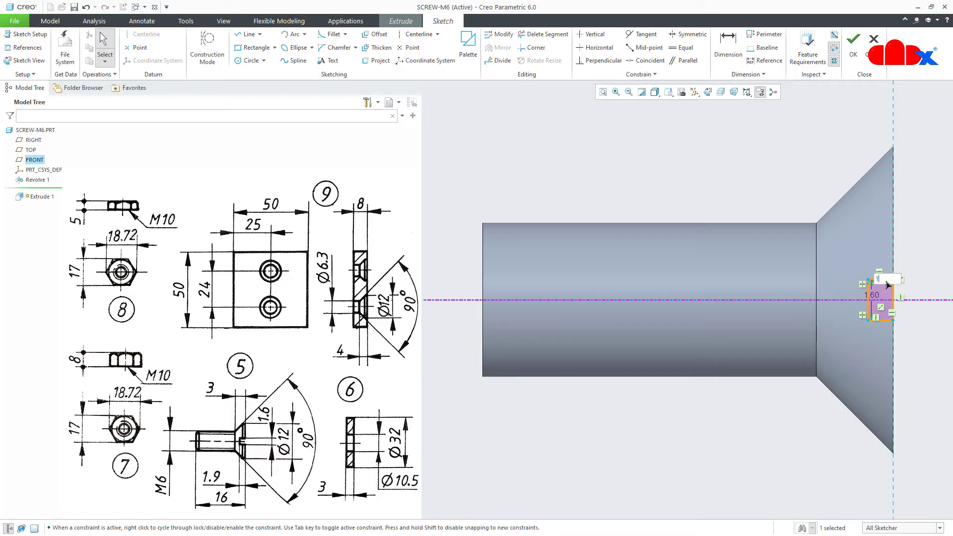
key("Return")
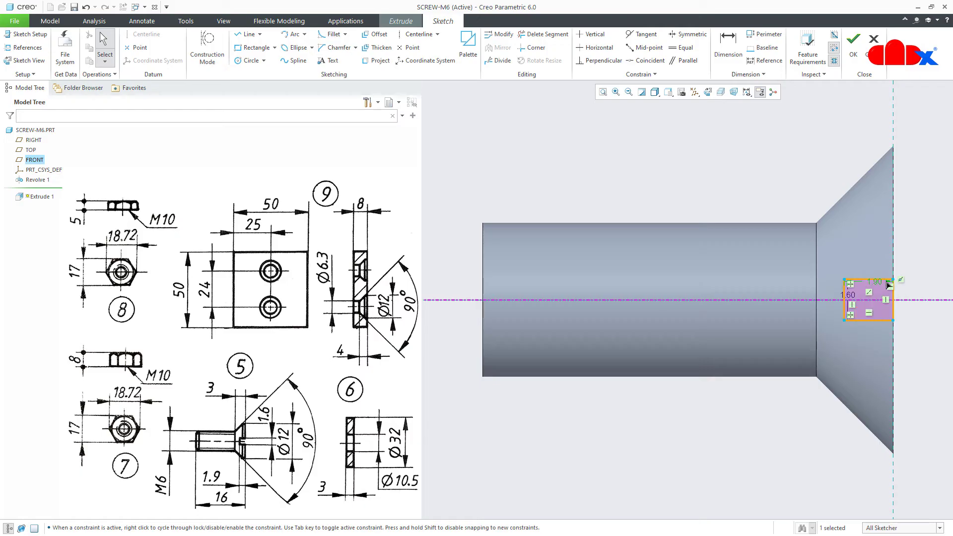
right_click(918, 356)
left_click(828, 441)
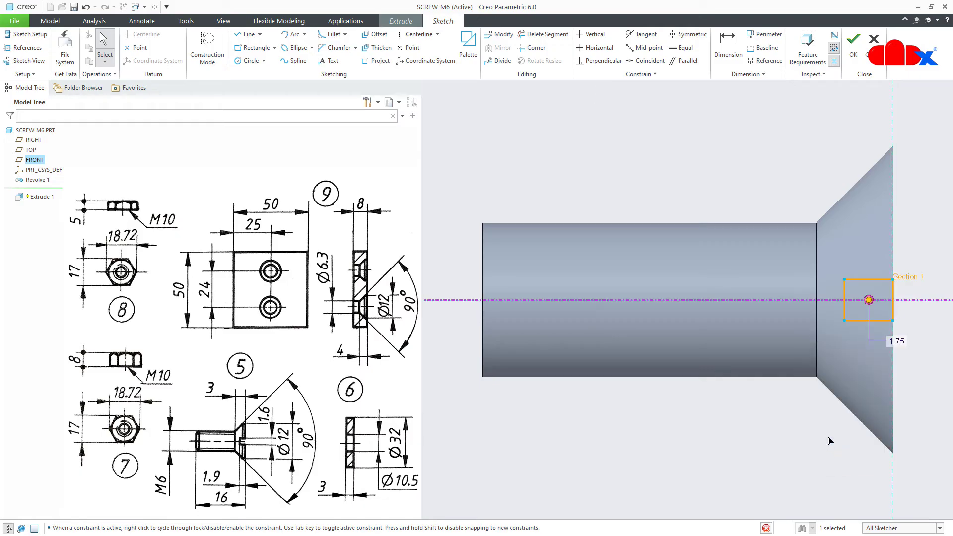
Make the slot extrusion remove material To Next on both sides, then finish it
middle_click_drag(801, 339, 753, 376)
scroll(721, 368, "up", 3)
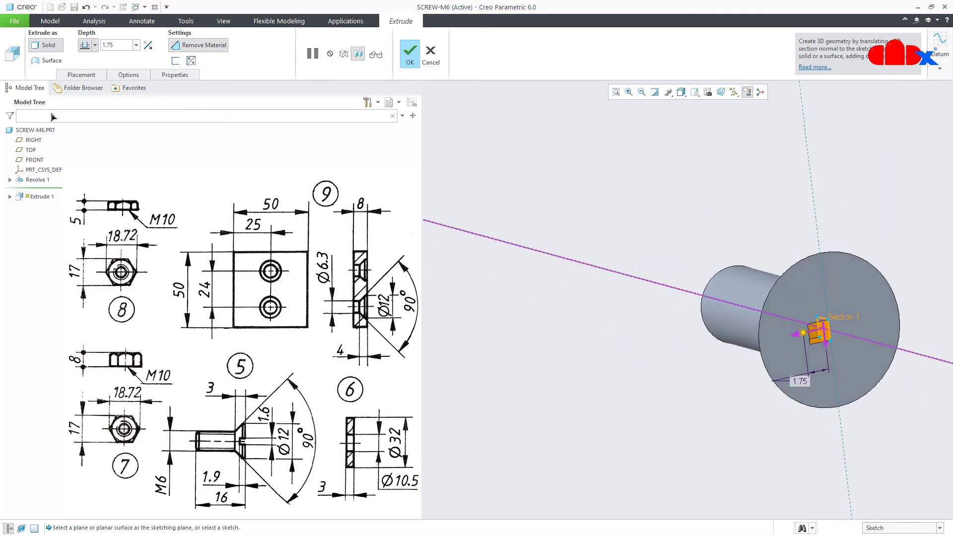
left_click(94, 44)
left_click(85, 103)
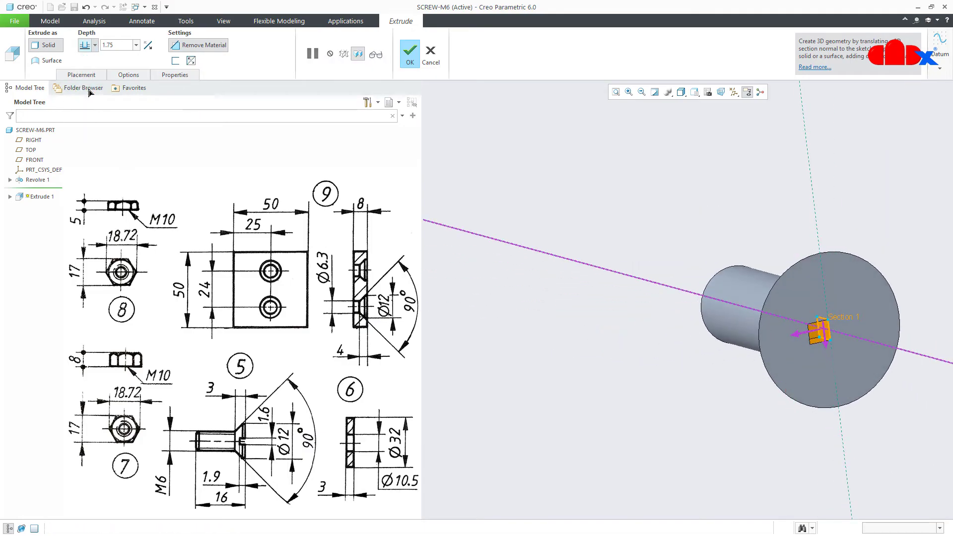
left_click(128, 76)
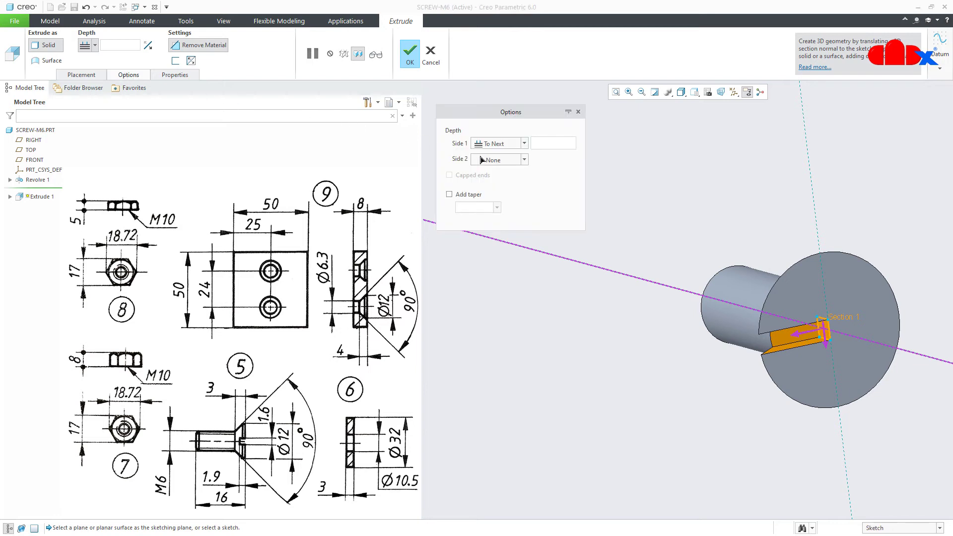
left_click(496, 160)
left_click(500, 183)
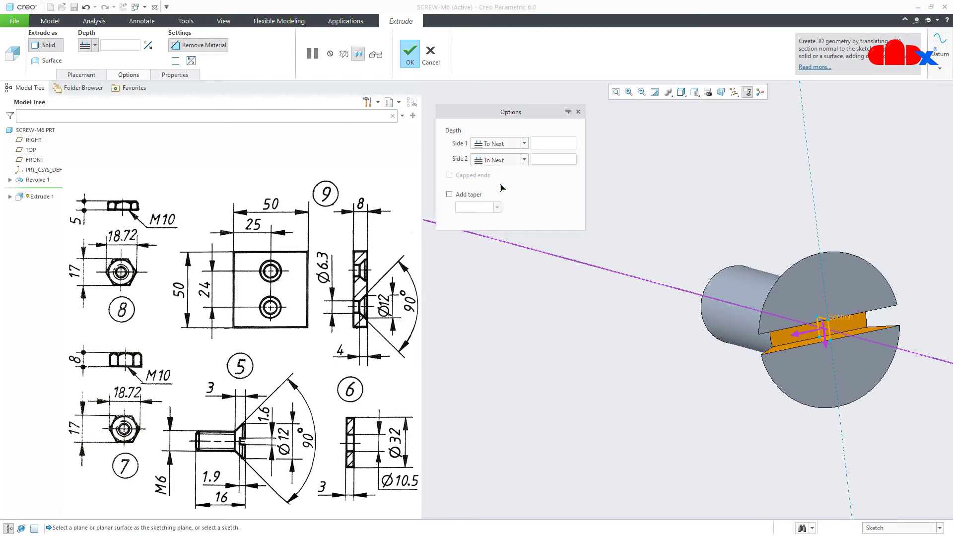
left_click(410, 53)
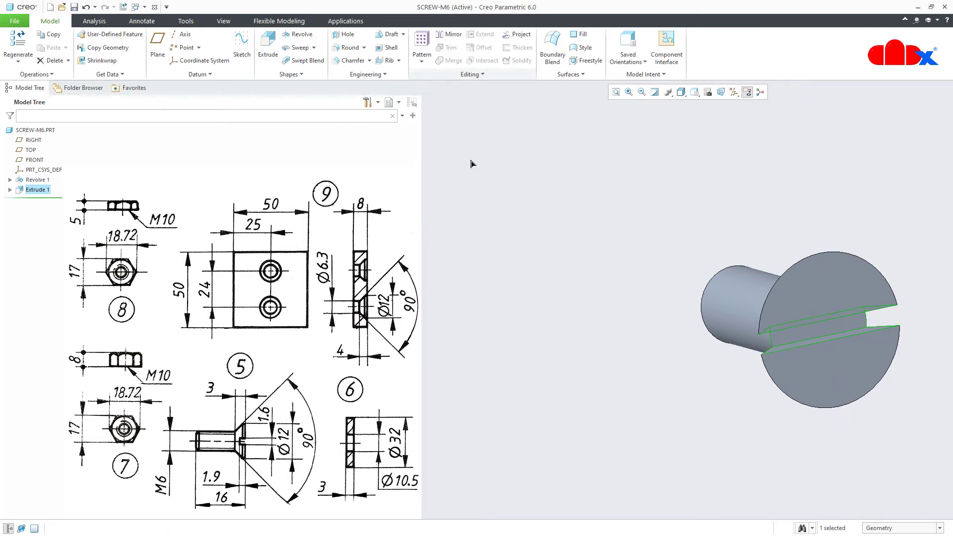
key("ctrl+d")
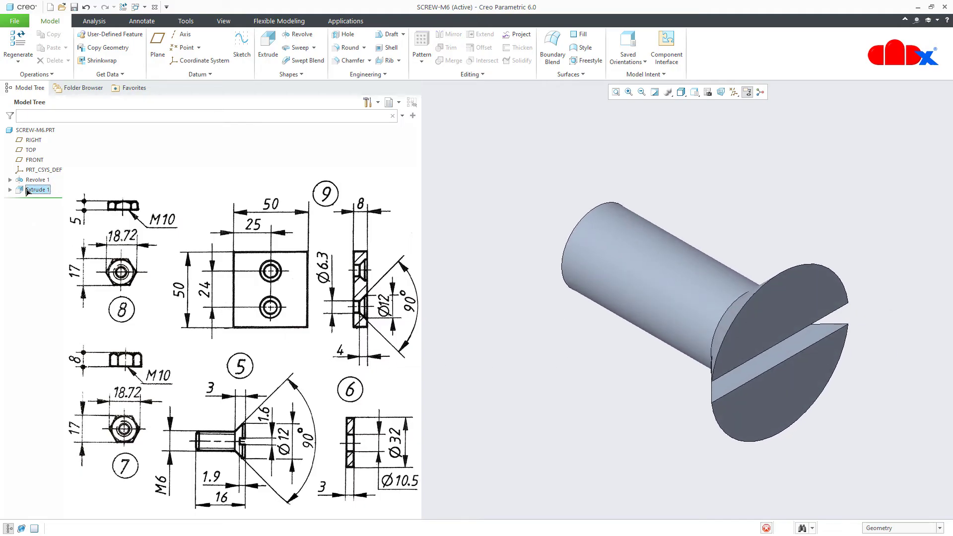
Pattern the Extrude 1 slot around the screw's central axis with 2 members
left_click(37, 189)
left_click(421, 44)
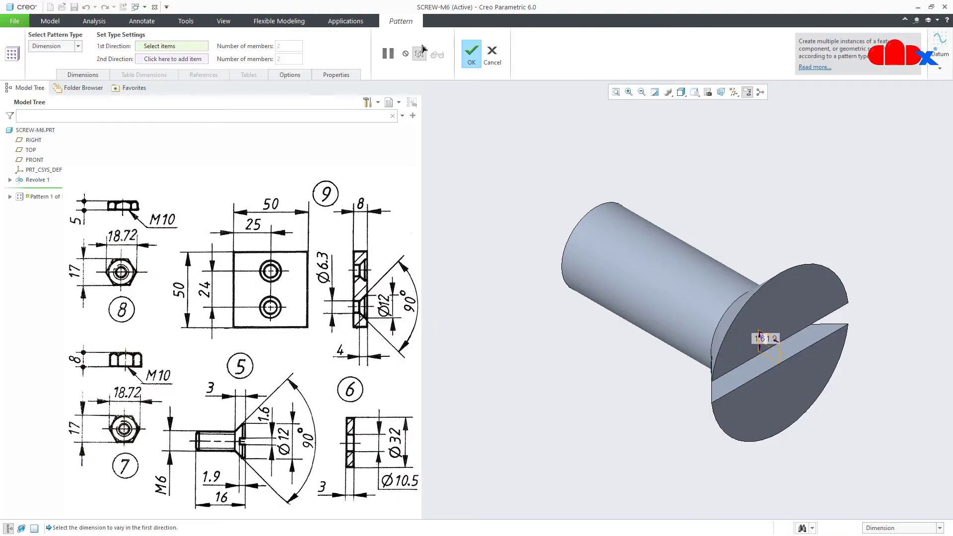
left_click(70, 46)
left_click(50, 75)
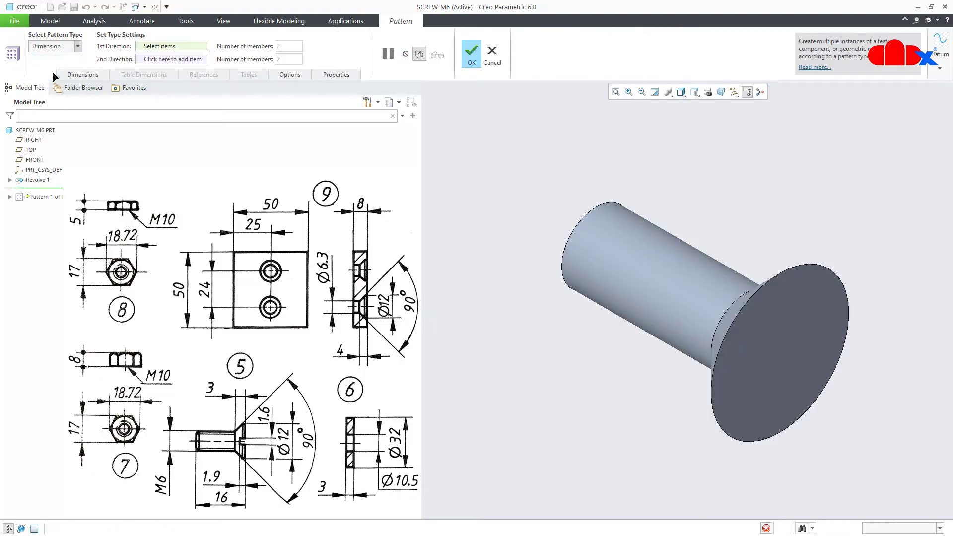
left_click(733, 92)
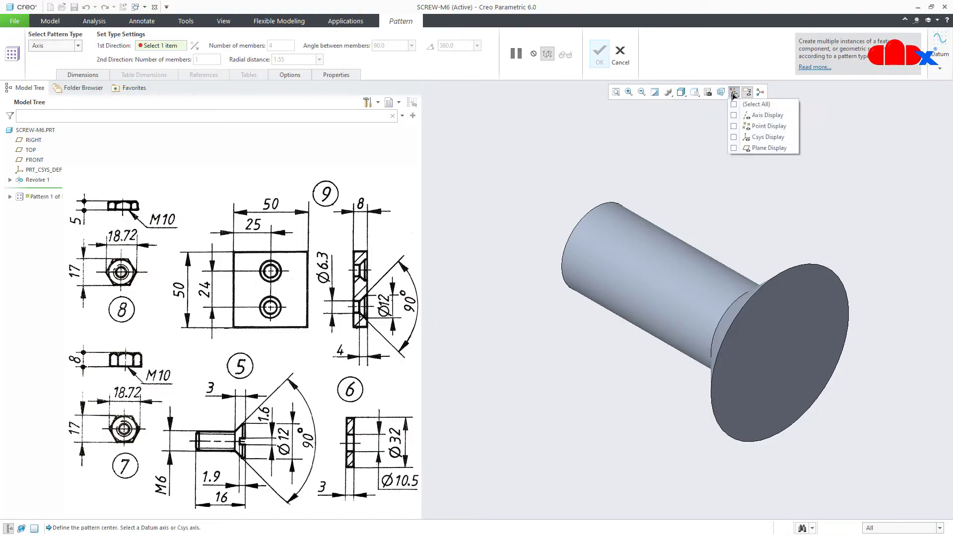
left_click(733, 115)
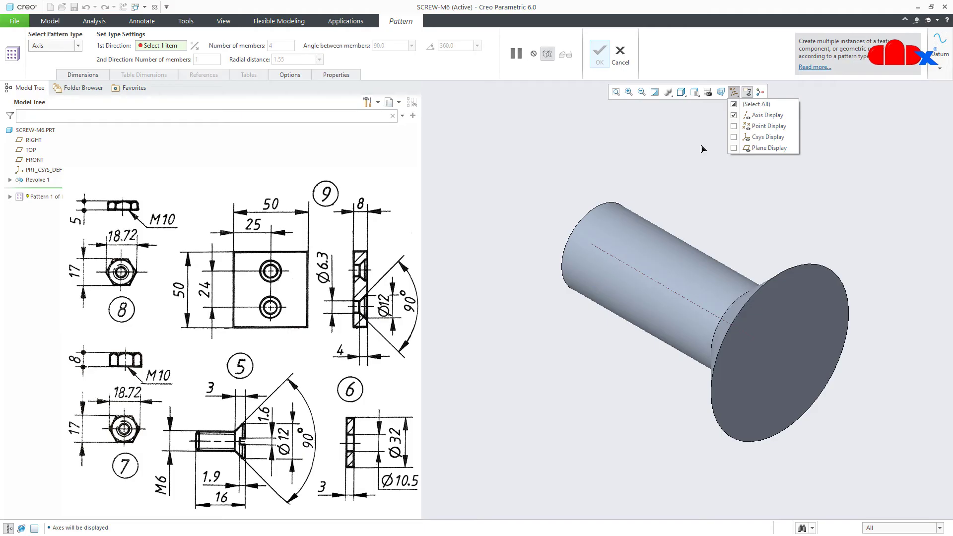
left_click(645, 278)
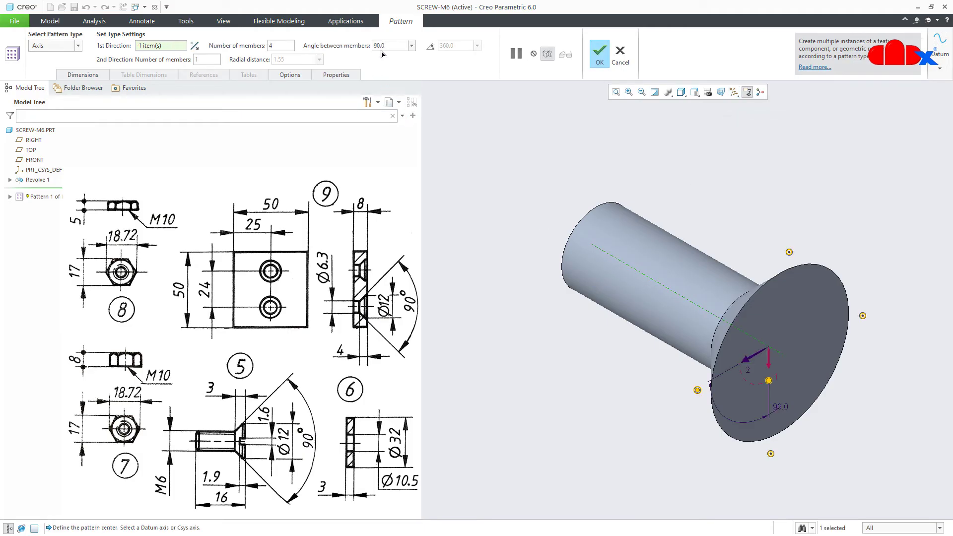
type("2")
left_click(592, 61)
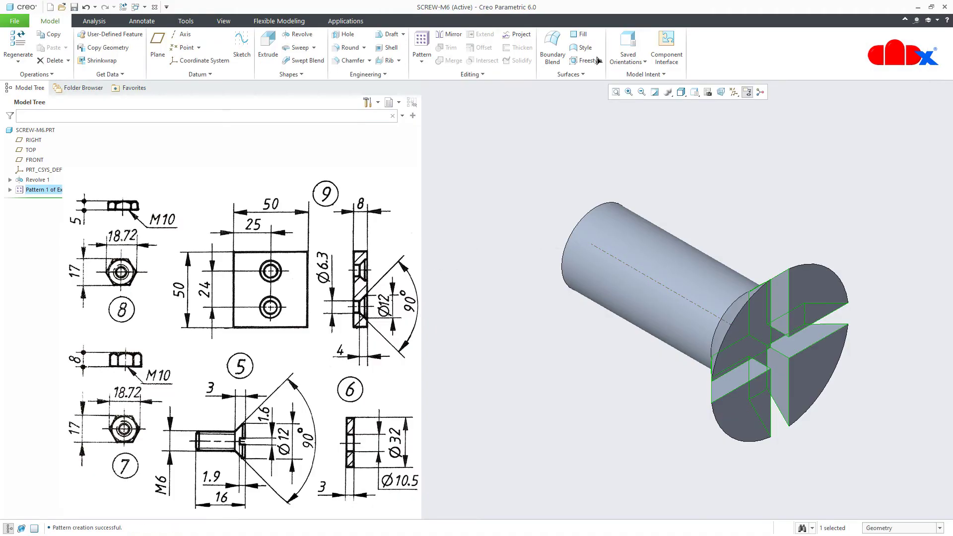
Hide the datum axes and check the cross recess from other sides
left_click(733, 92)
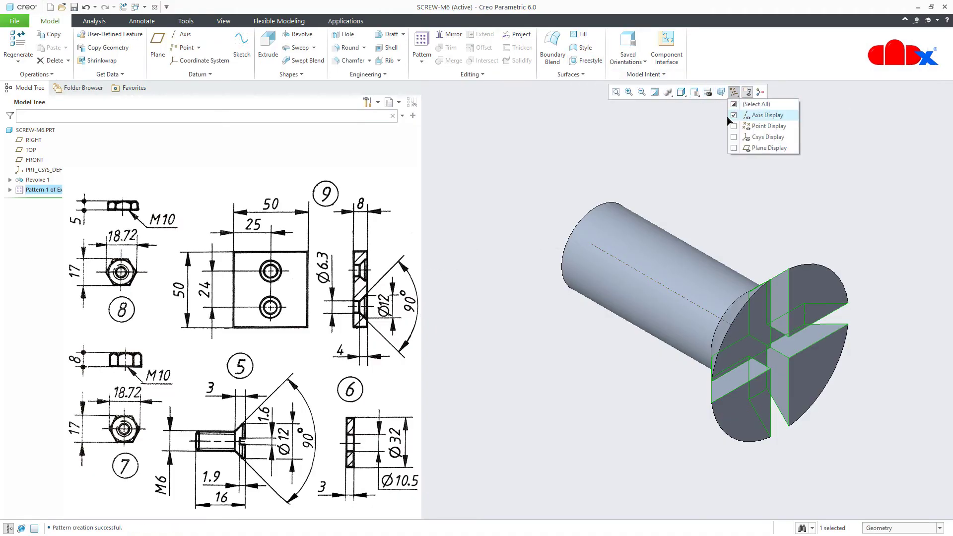
left_click(733, 115)
left_click(640, 441)
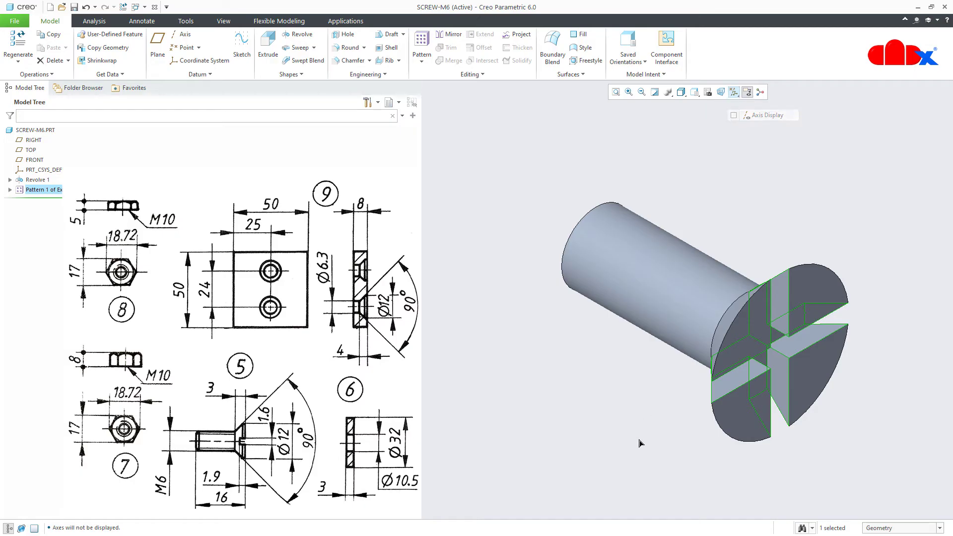
mouse_move(647, 440)
middle_mouse_down()
mouse_move(659, 427)
mouse_move(634, 385)
mouse_move(680, 440)
middle_mouse_up()
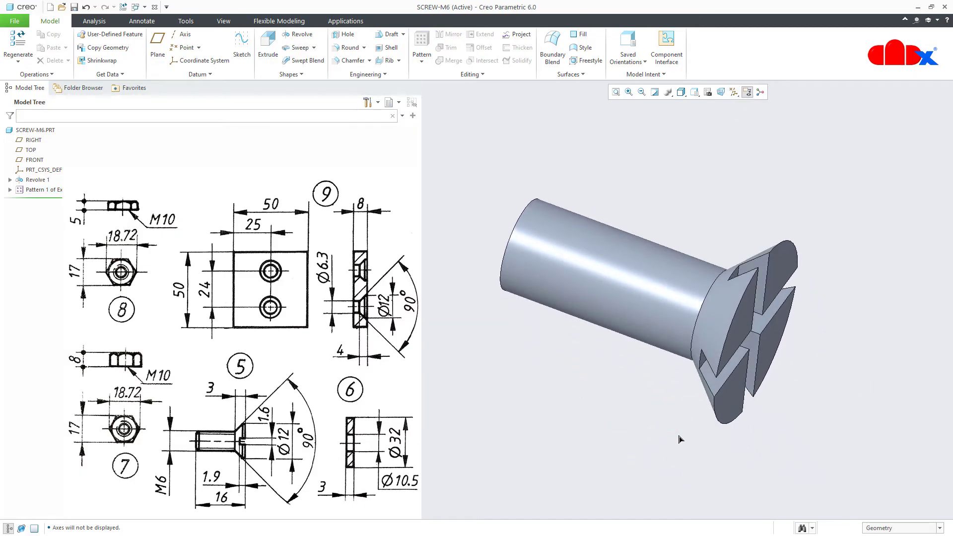
key("ctrl+d")
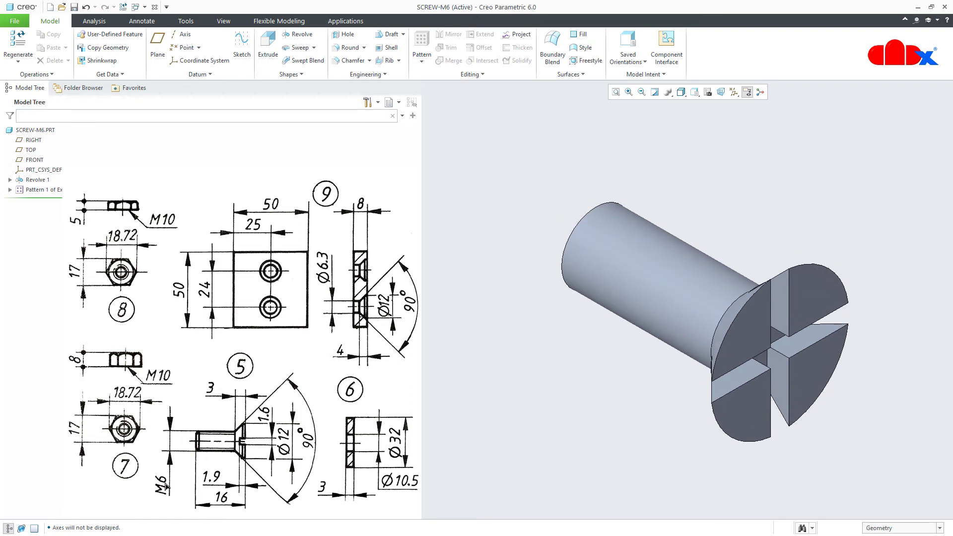
Add an ISO M6x1 cosmetic thread, 13 long, on the shank from its end face
left_click(366, 74)
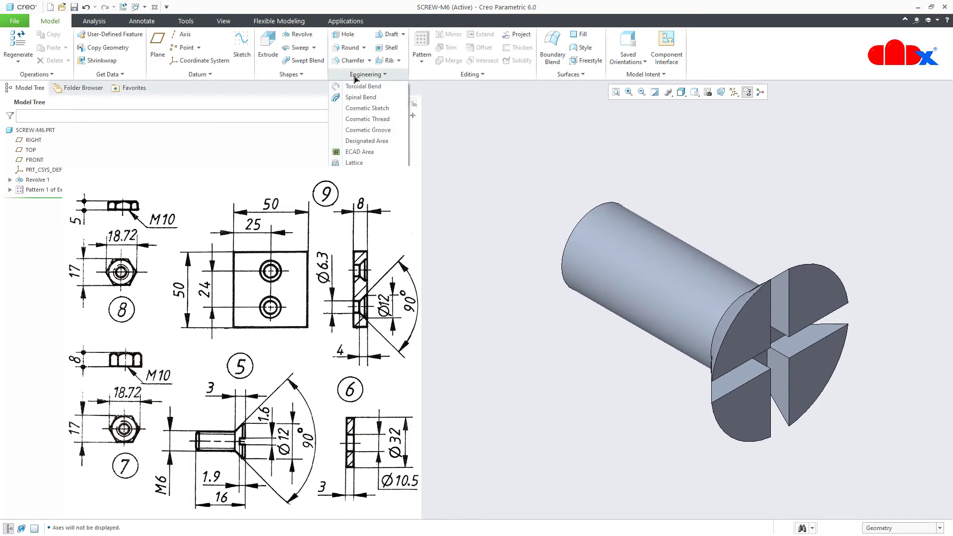
left_click(363, 119)
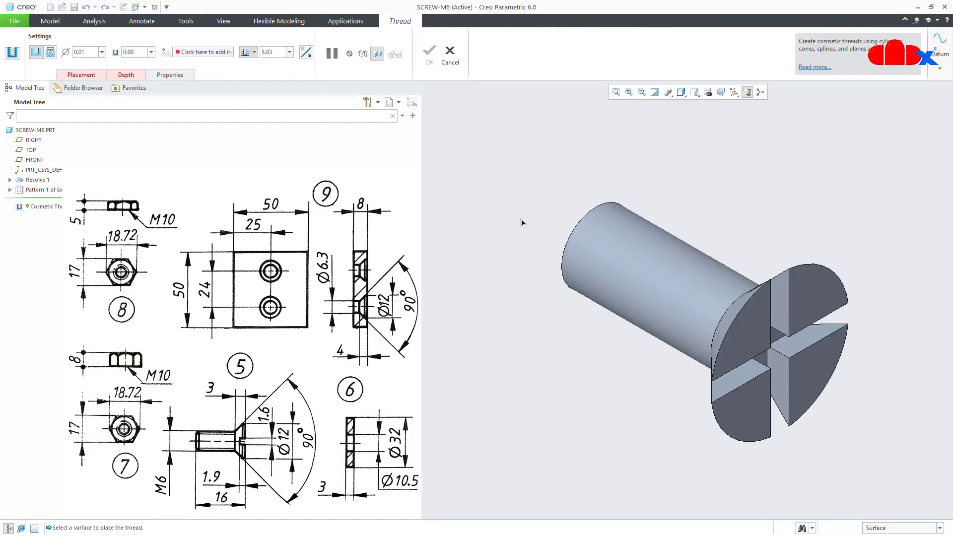
left_click(575, 263)
middle_click_drag(613, 256, 666, 276)
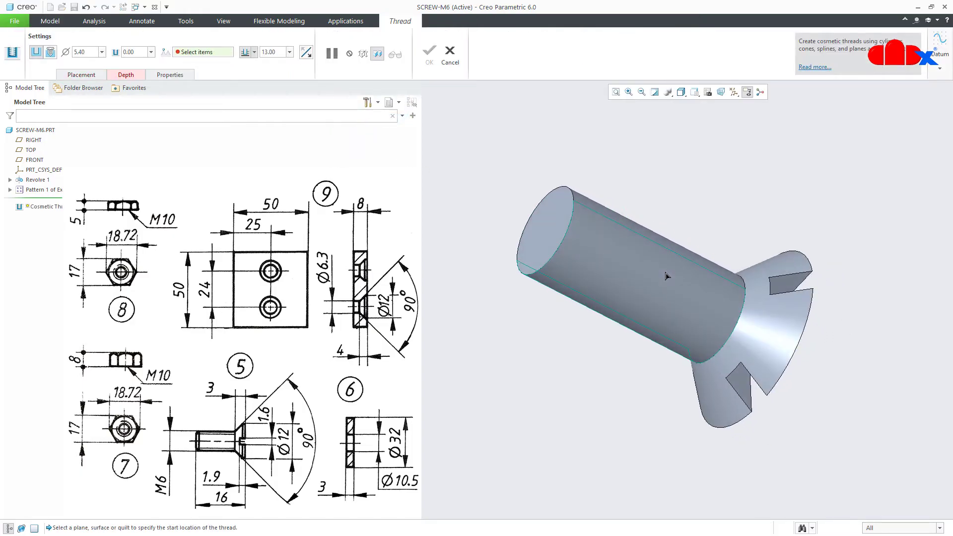
left_click(550, 238)
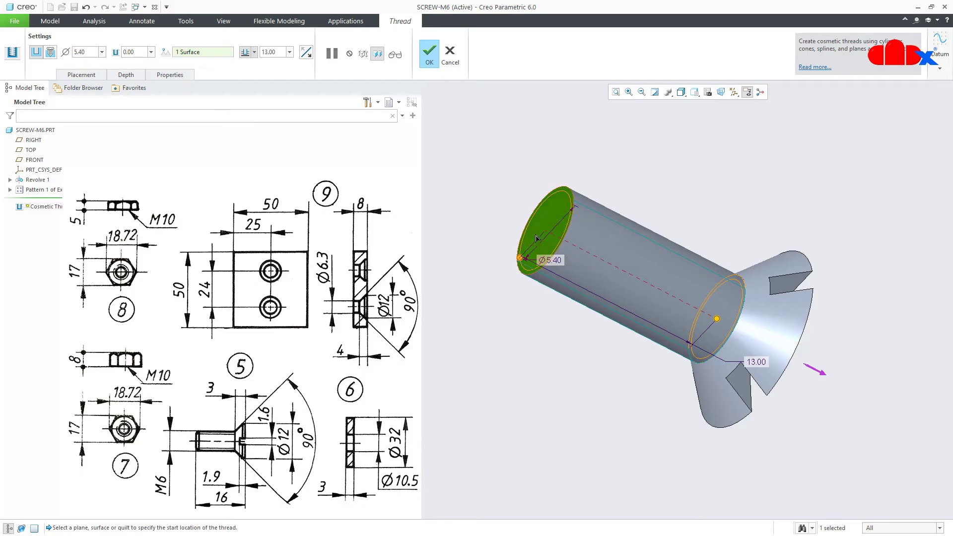
left_click(52, 52)
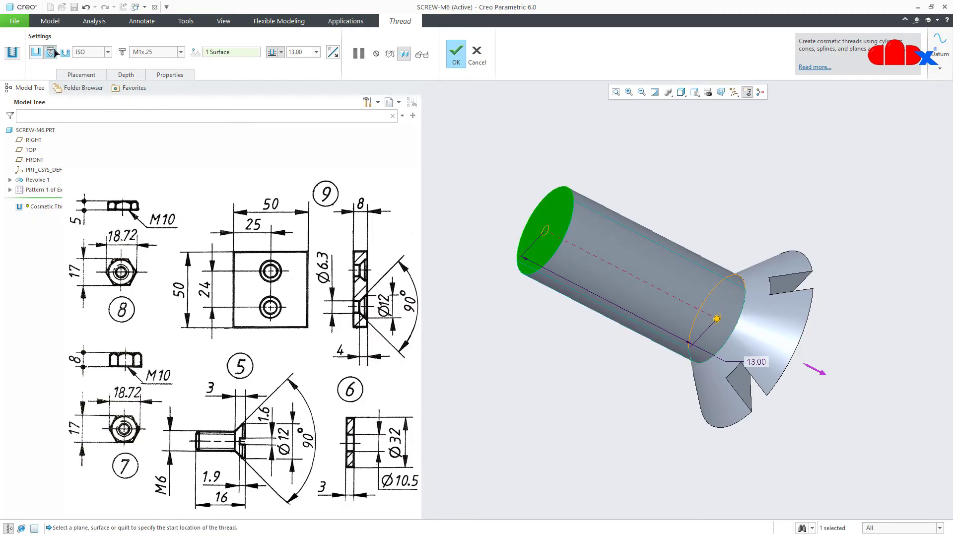
left_click(181, 52)
scroll(182, 92, "down", 1)
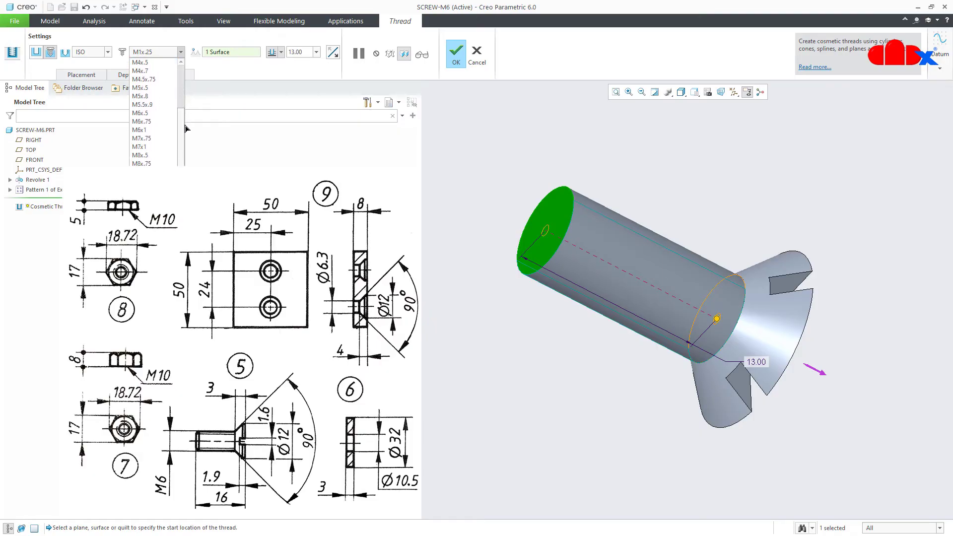
left_click(159, 117)
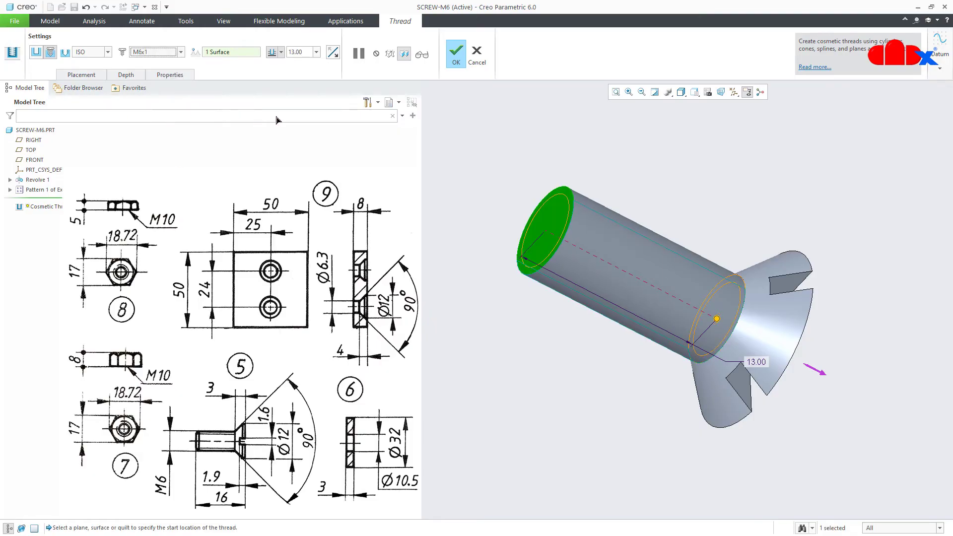
left_click(455, 54)
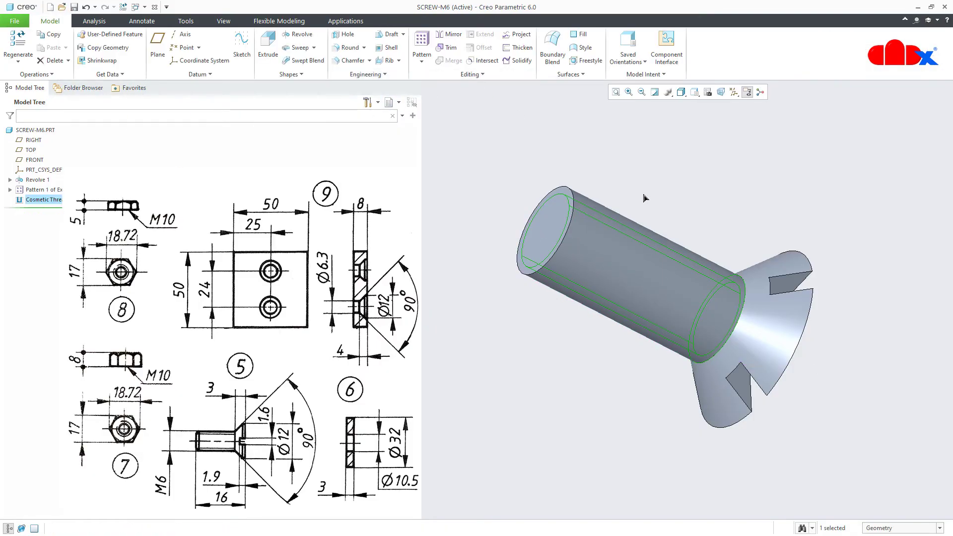
key("ctrl+d")
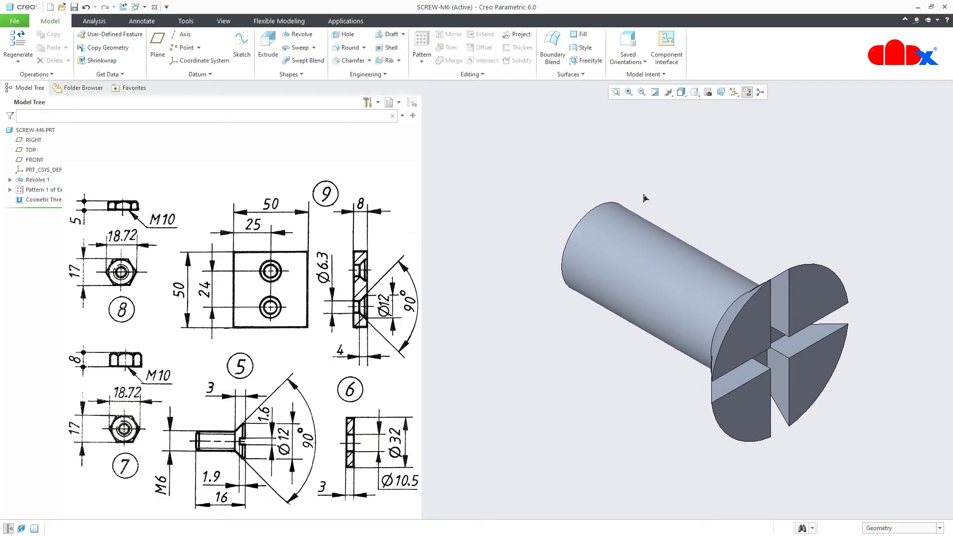
Chamfer the shank's end edge at 1 mm and save SCREW-M6
left_click(354, 60)
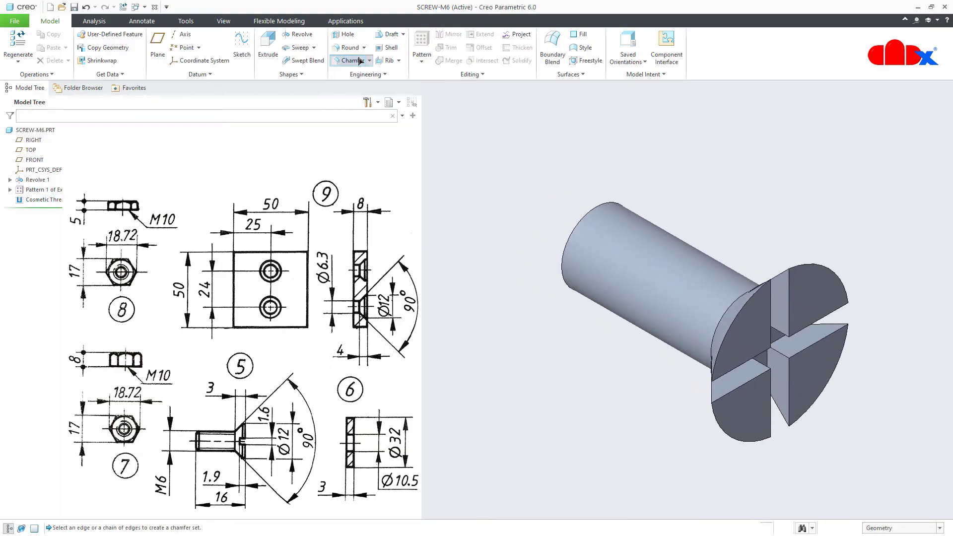
left_click(578, 234)
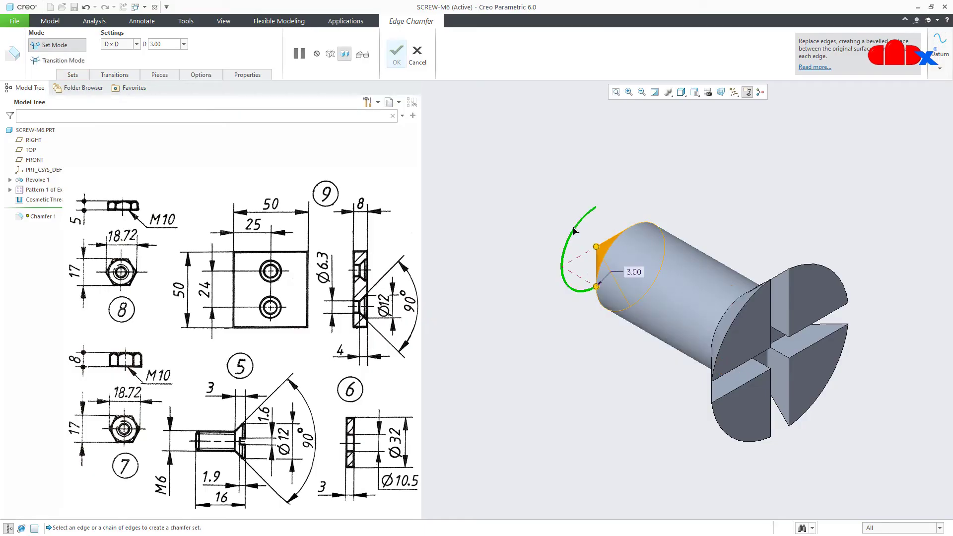
double_click(631, 272)
type("1")
key("Return")
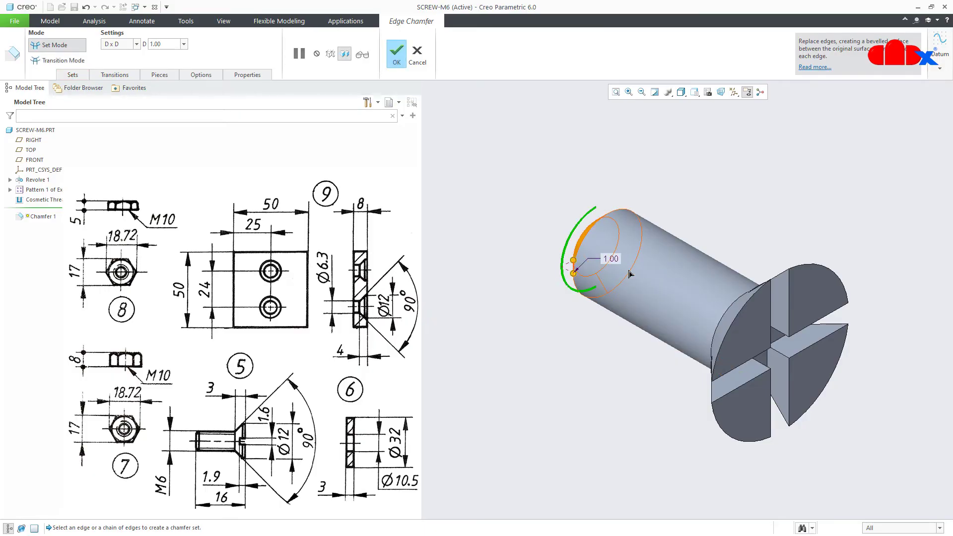
left_click(397, 59)
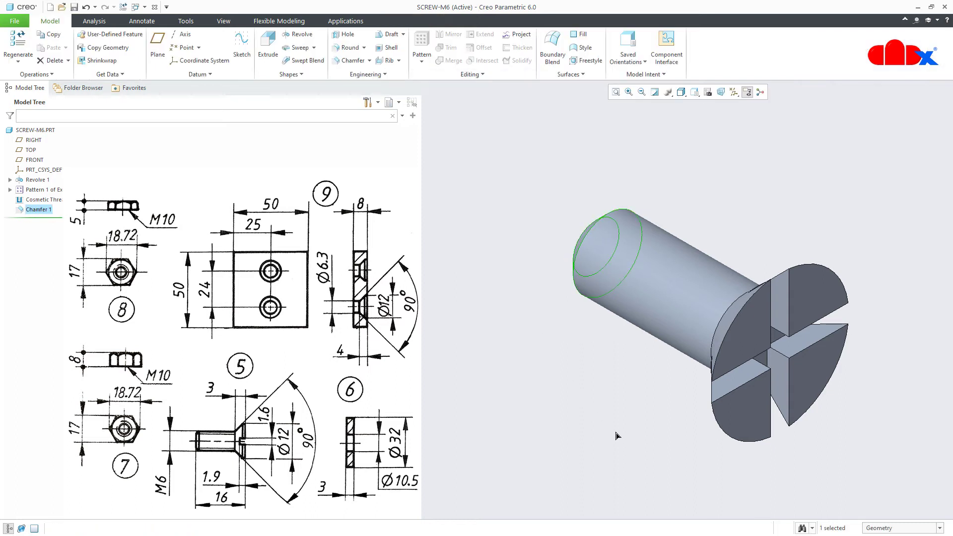
mouse_move(712, 409)
middle_mouse_down()
mouse_move(769, 395)
mouse_move(812, 422)
mouse_move(808, 429)
mouse_move(680, 441)
middle_mouse_up()
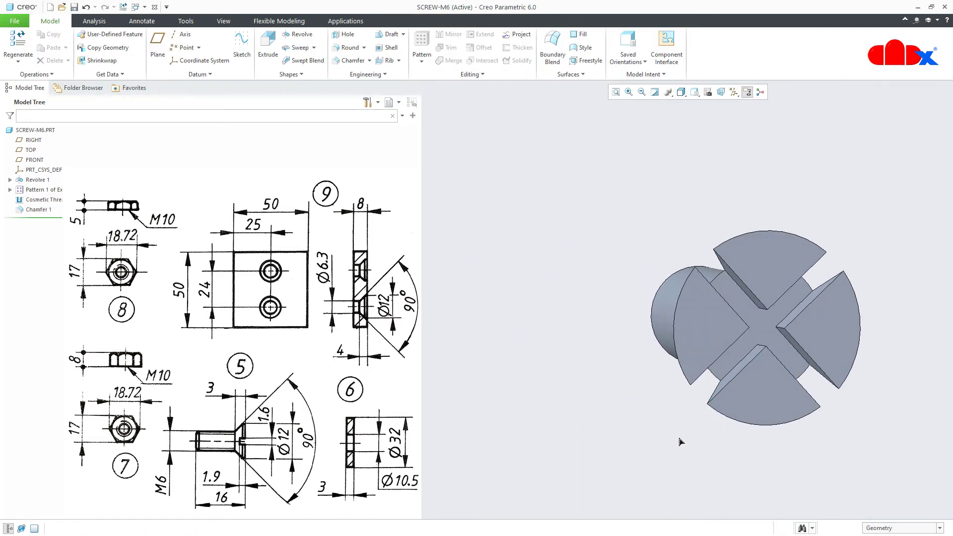
key("ctrl+d")
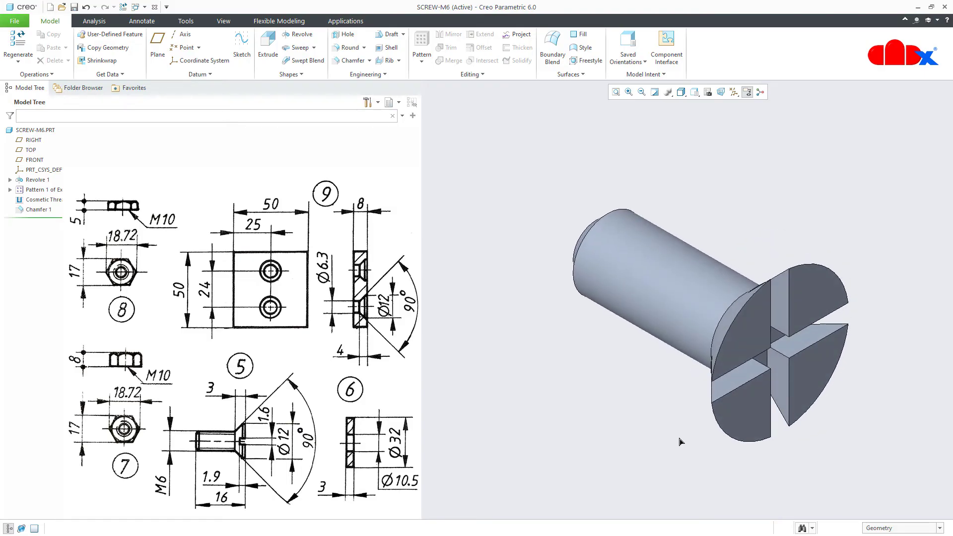
key("ctrl+s")
Close SCREW-M6 and erase it from the session
left_click(155, 7)
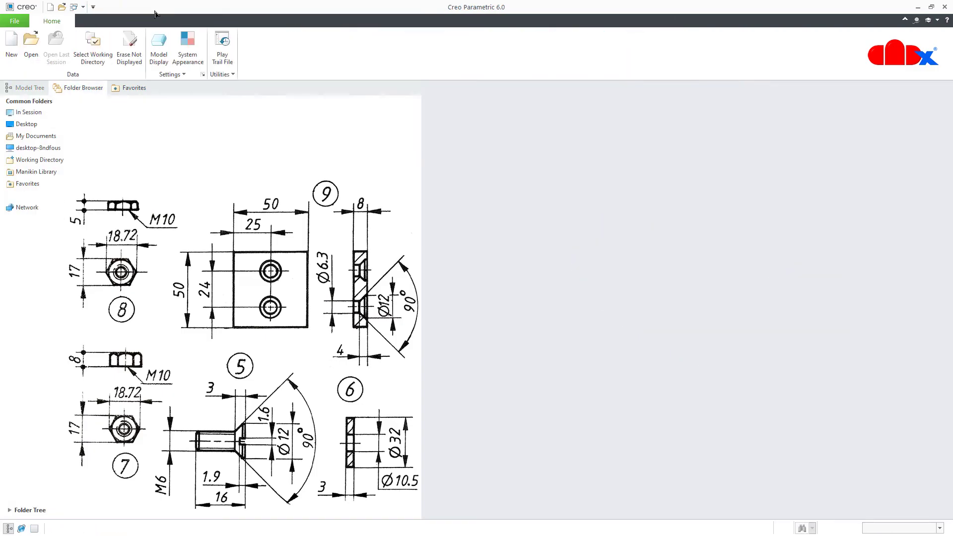
left_click(136, 46)
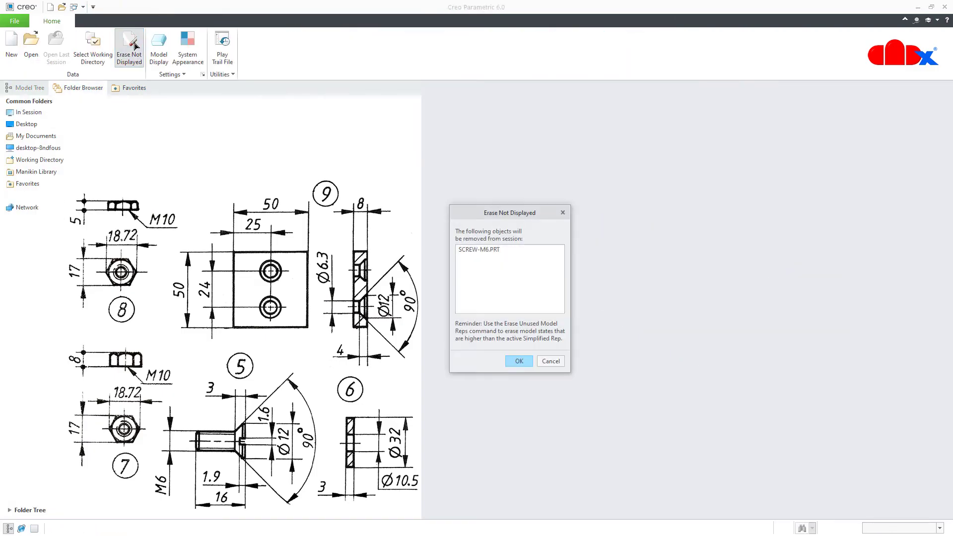
left_click(526, 362)
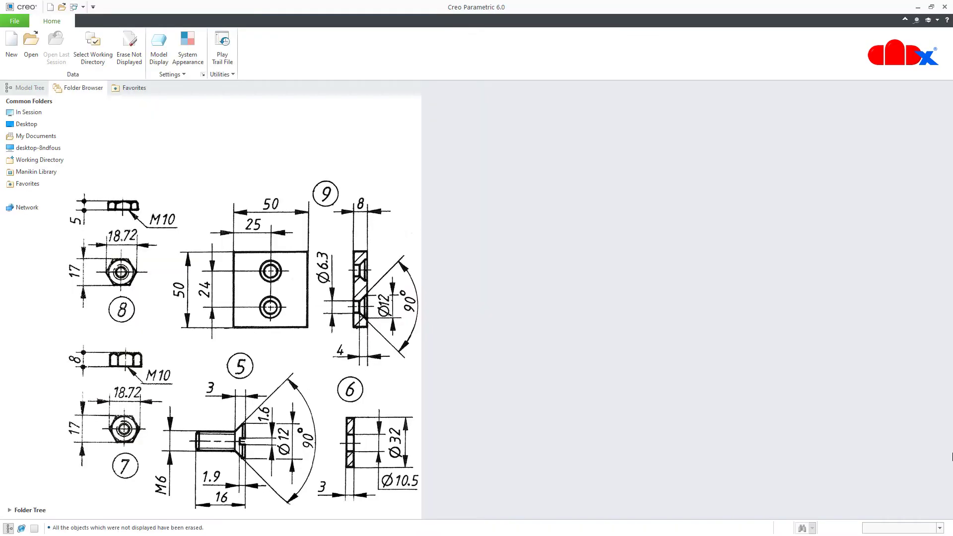
Create a new part named WASHER from the mmns_part_solid template
left_click(14, 59)
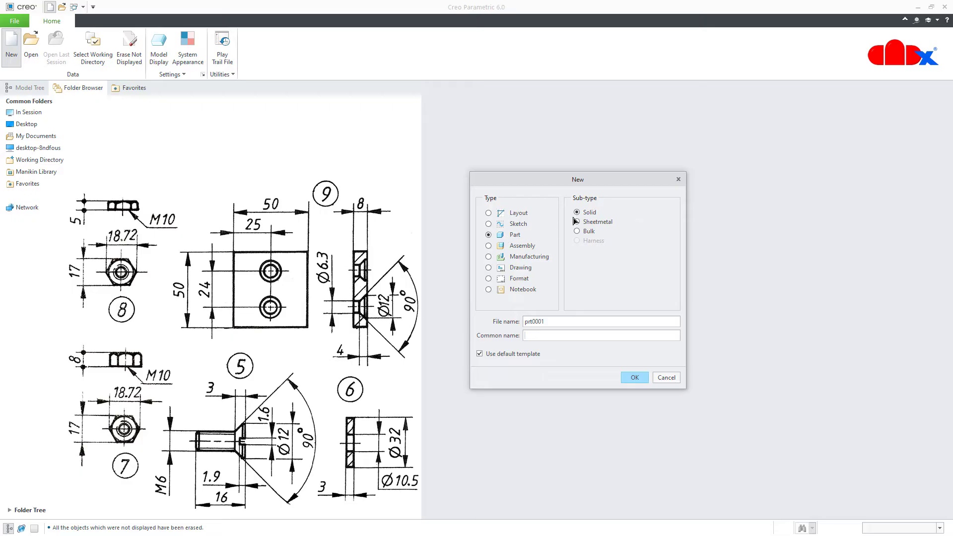
double_click(558, 326)
type("washer")
left_click(630, 379)
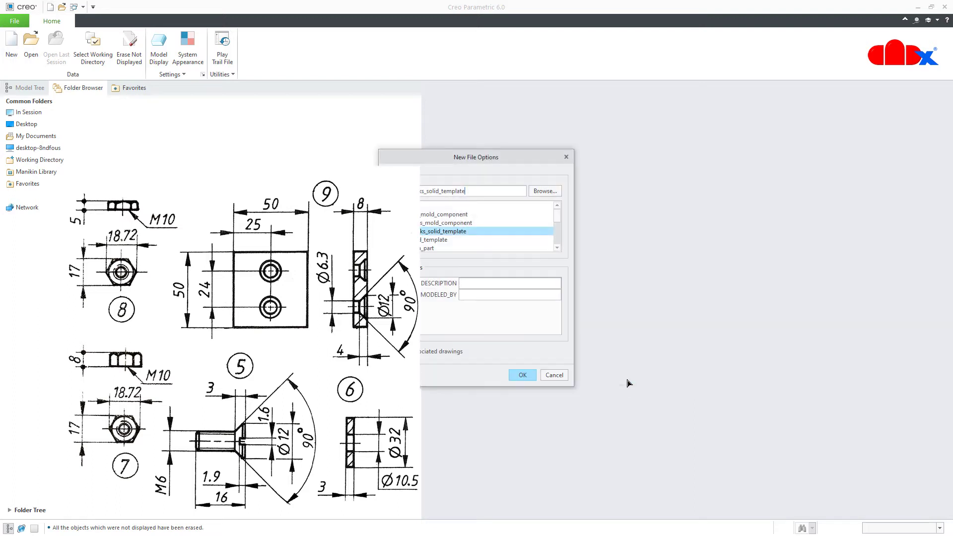
left_click_drag(516, 164, 652, 173)
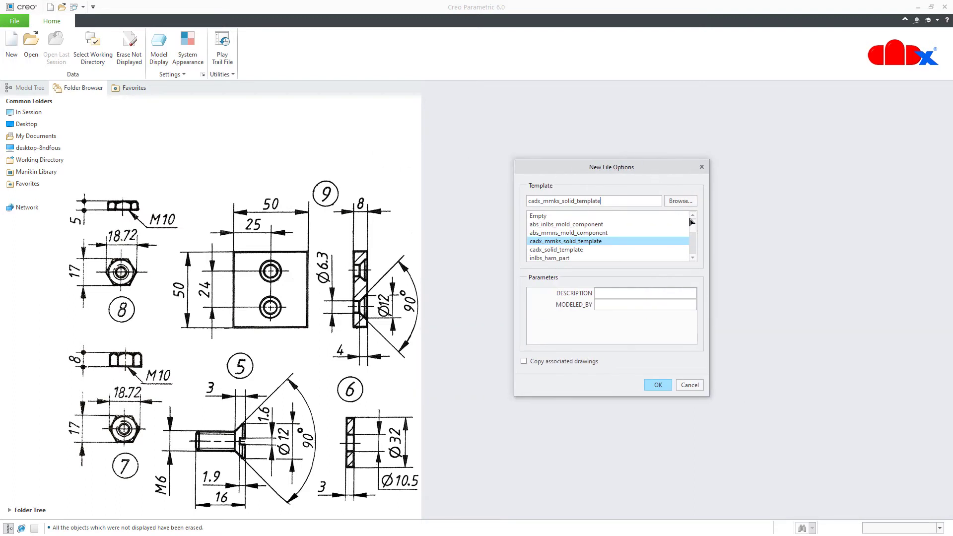
left_click_drag(695, 234, 694, 256)
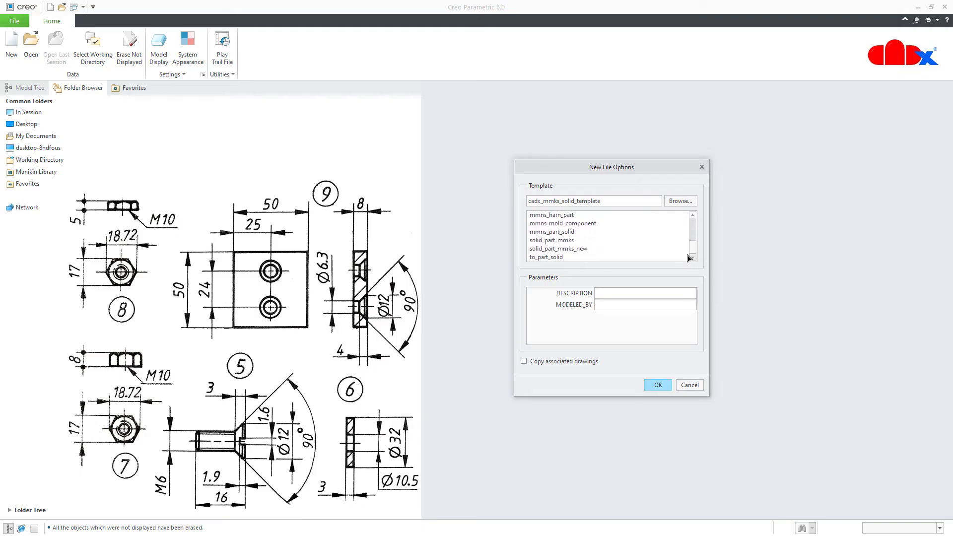
left_click(561, 233)
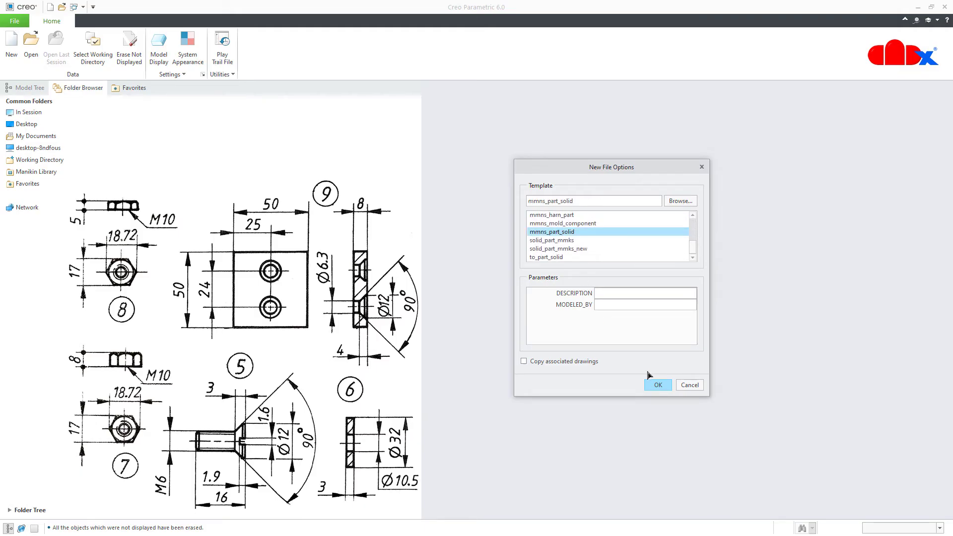
left_click(656, 386)
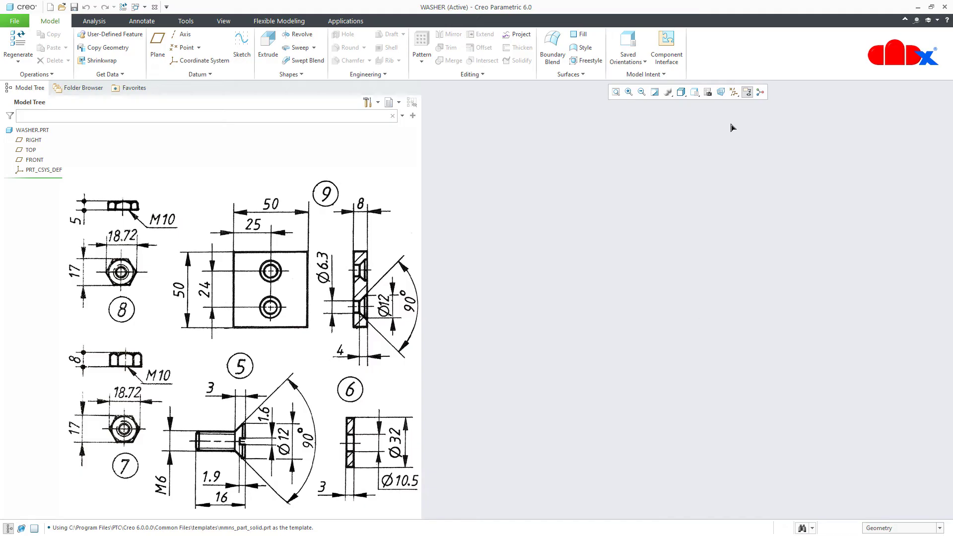
Show all datum types and begin an extrude feature
left_click(733, 91)
left_click(733, 105)
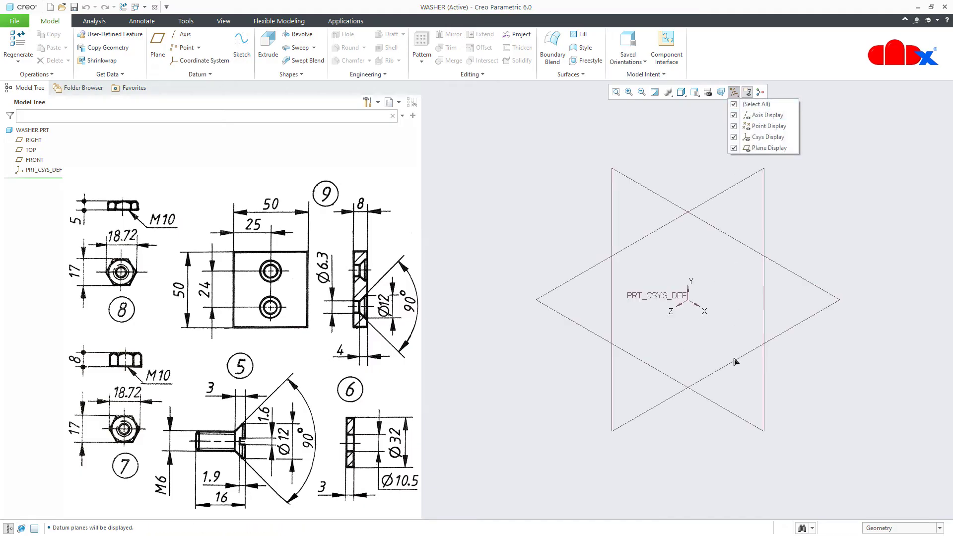
left_click(735, 439)
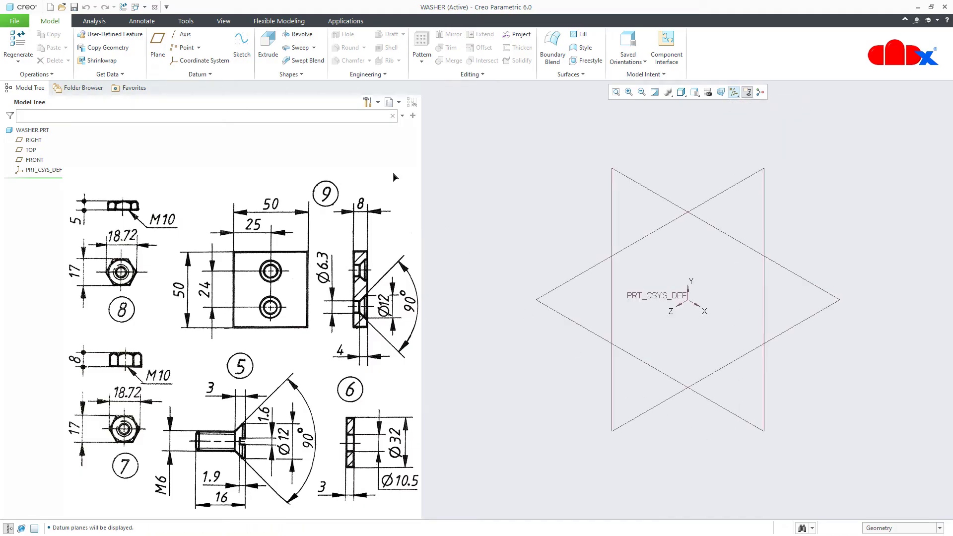
left_click(268, 47)
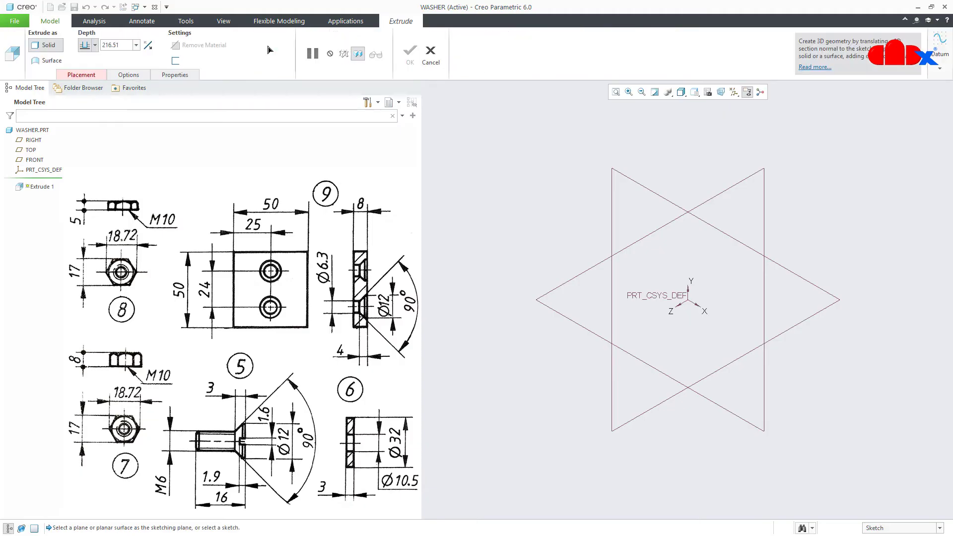
Sketch on the RIGHT plane, viewed flat on, with datum planes hidden
left_click(34, 140)
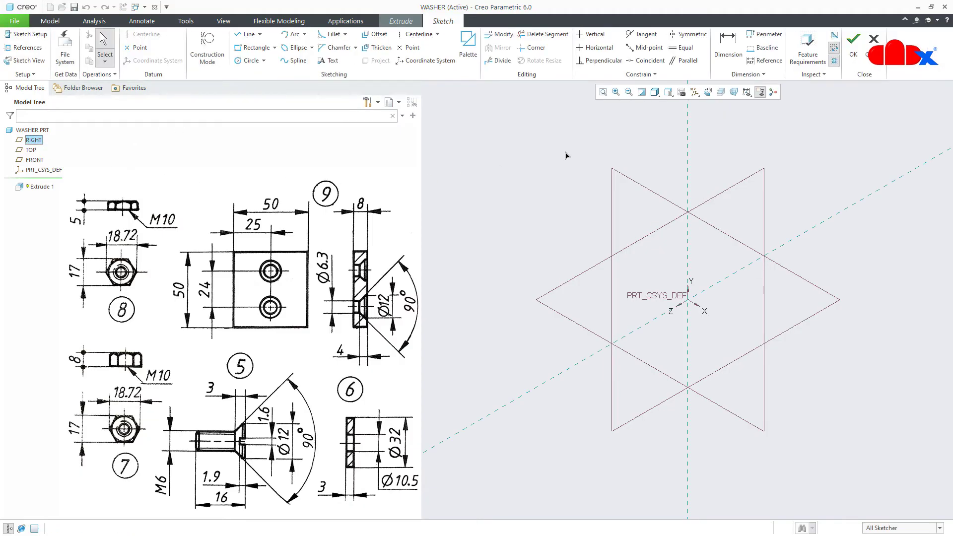
left_click(708, 92)
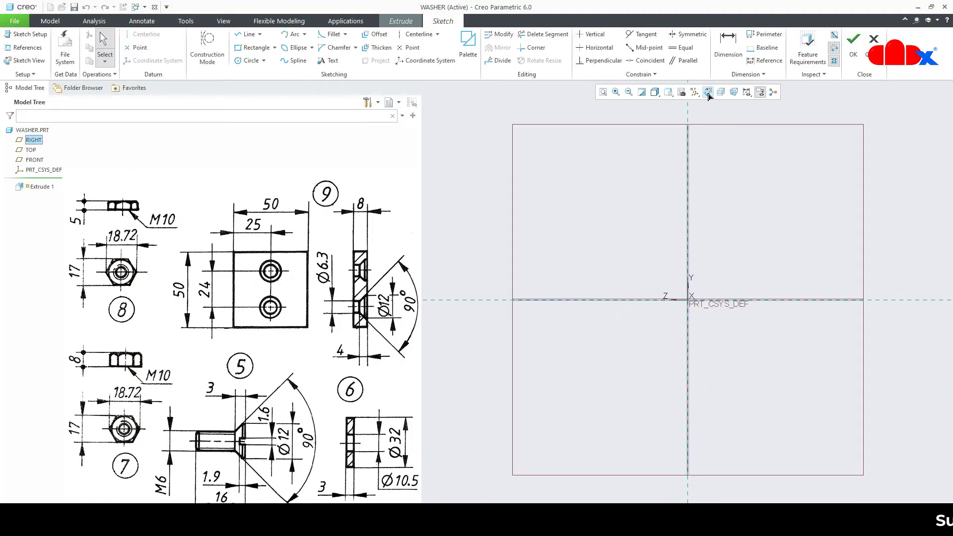
left_click(695, 94)
left_click(695, 105)
left_click(725, 230)
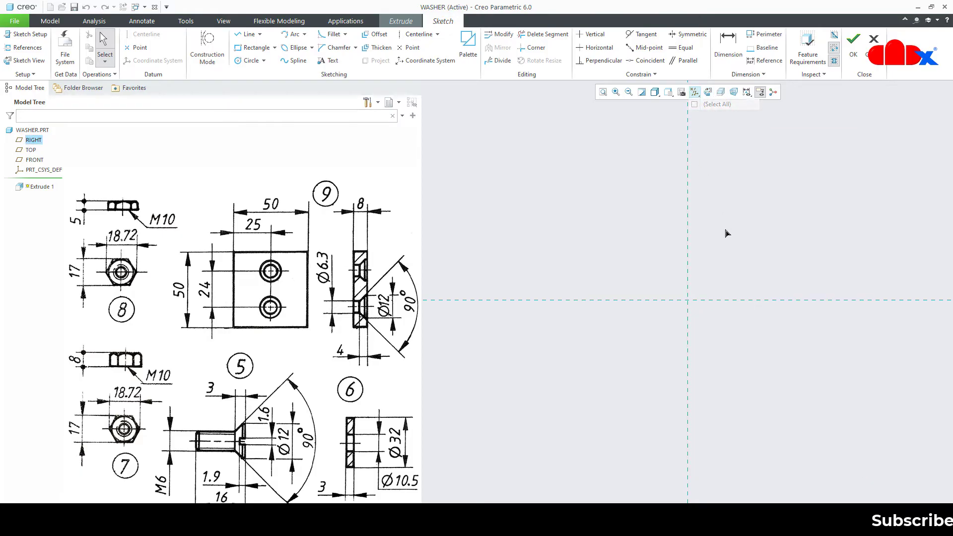
Draw two concentric circles at the origin, Ø10.5 inner and Ø32 outer
right_click(725, 232)
left_click(776, 251)
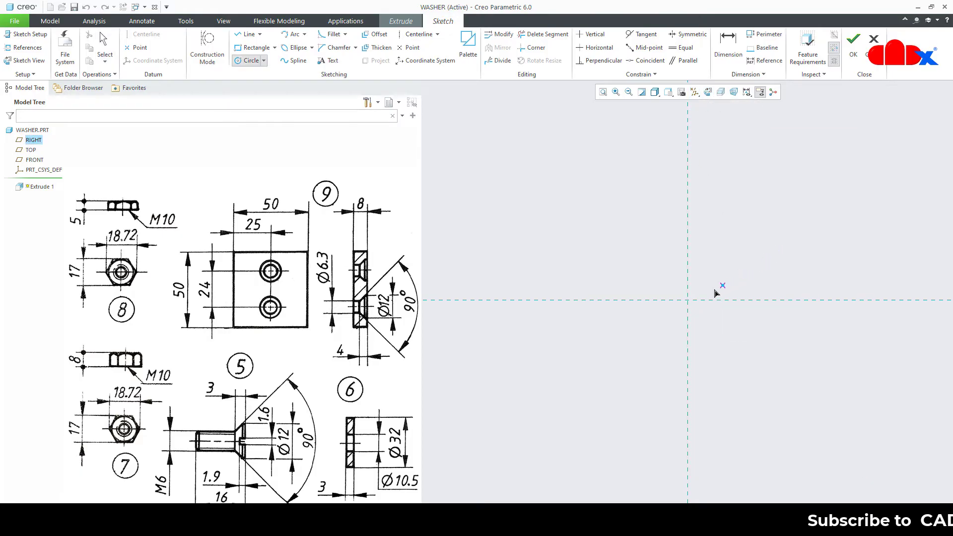
left_click(687, 300)
left_click(710, 344)
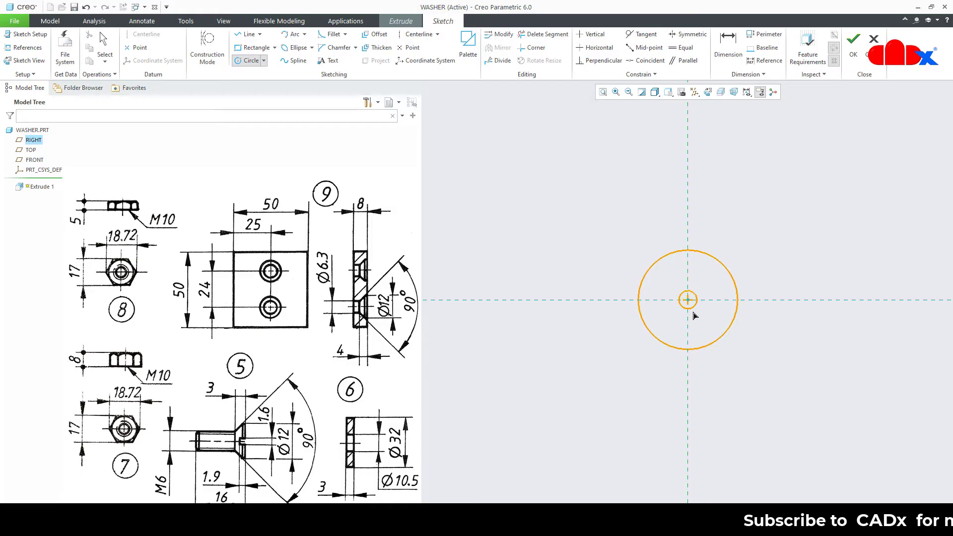
left_click(694, 324)
middle_click(769, 370)
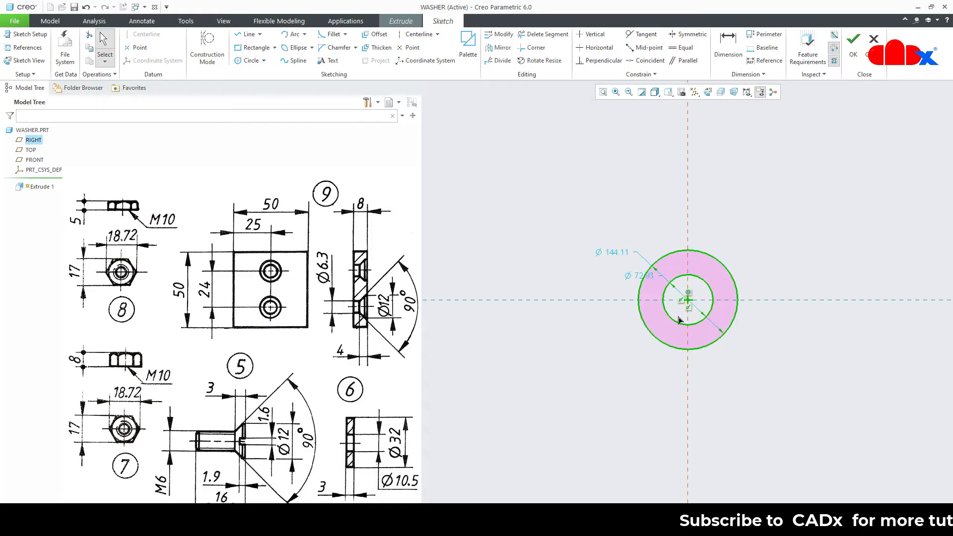
double_click(640, 275)
type("10.5")
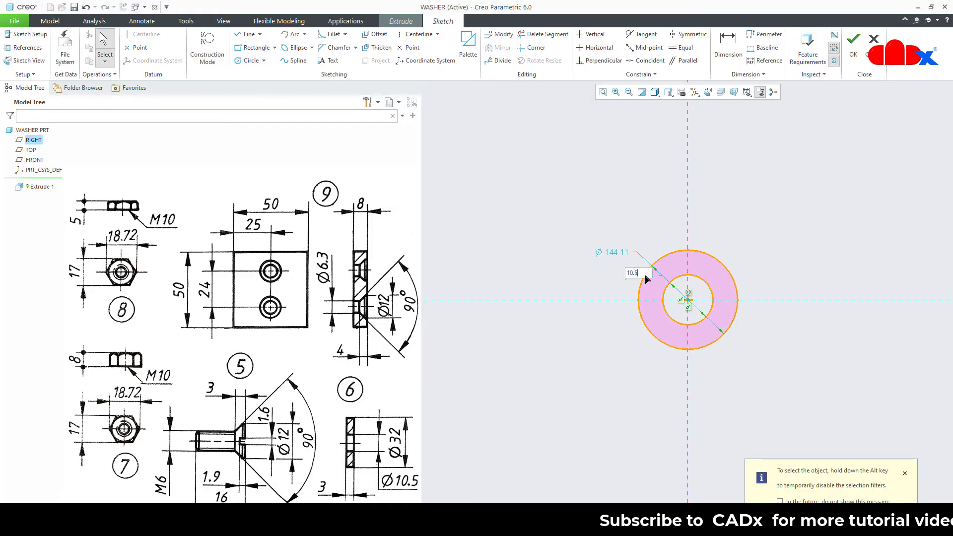
key("Return")
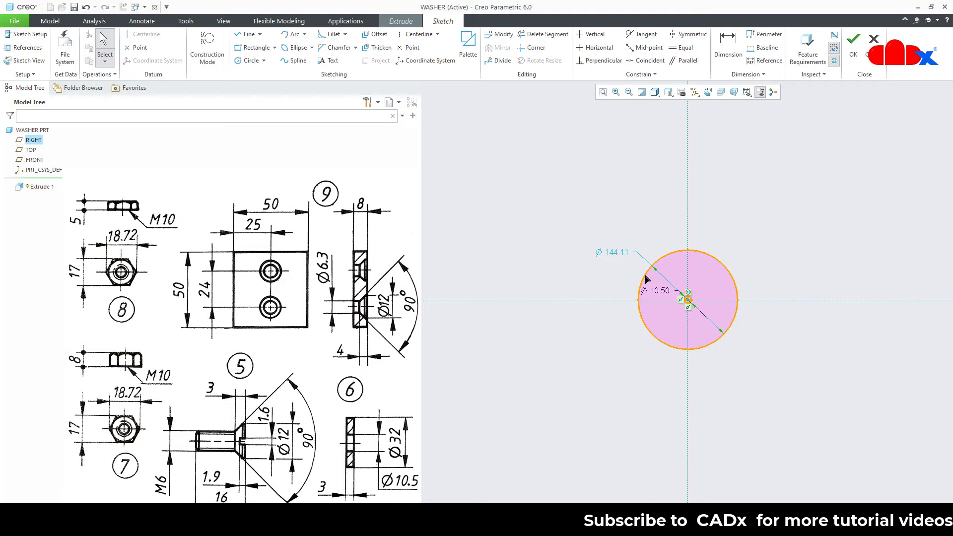
double_click(620, 253)
type("32")
key("Return")
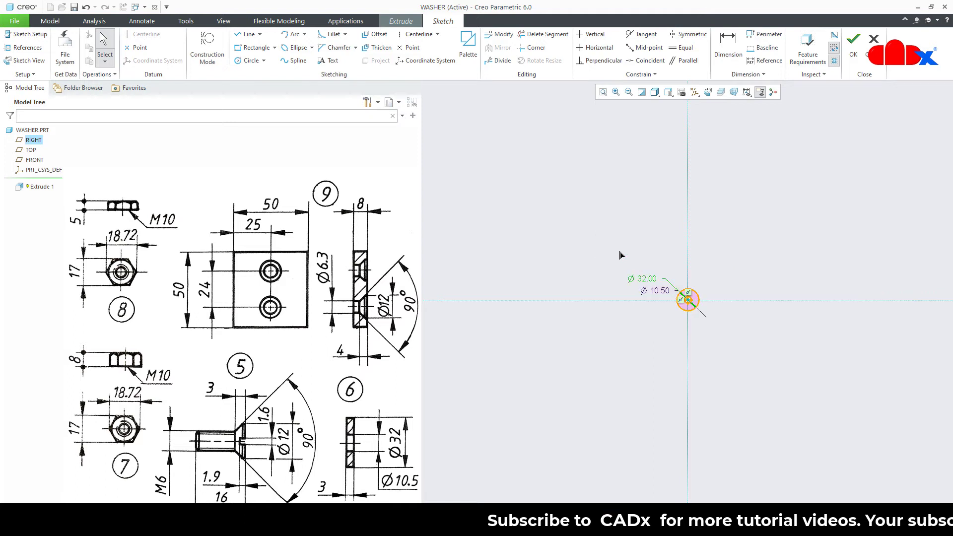
Finish the sketch and extrude the ring 3 mm thick
scroll(697, 298, "up", 8)
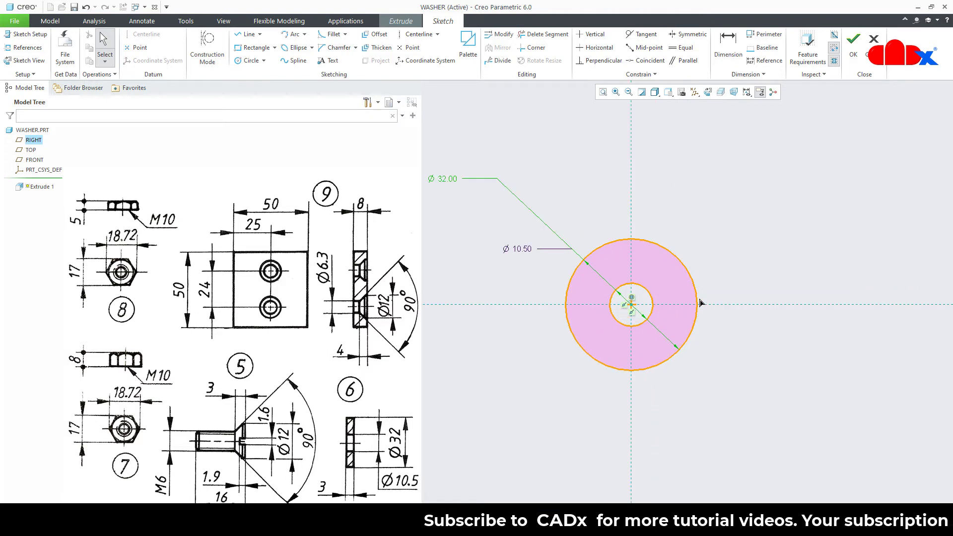
right_click(747, 341)
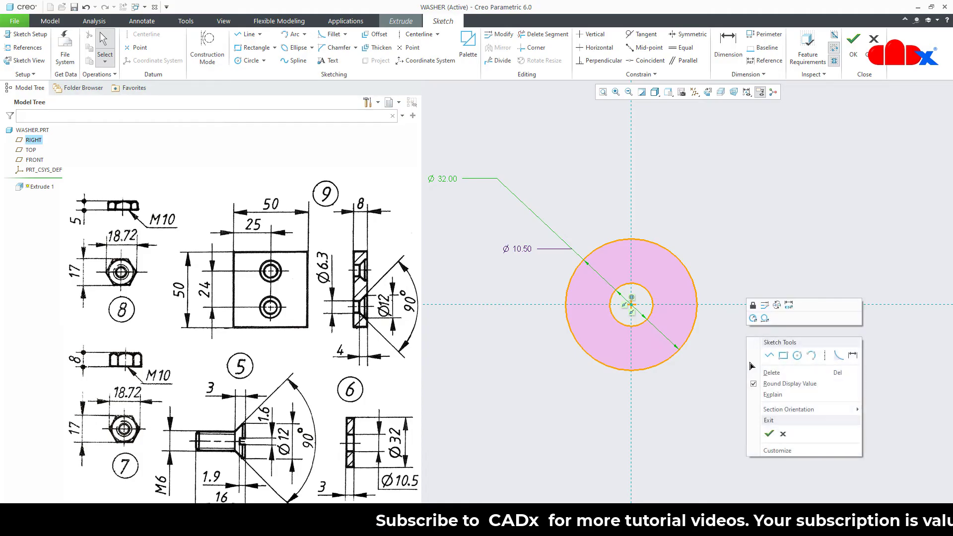
left_click(769, 432)
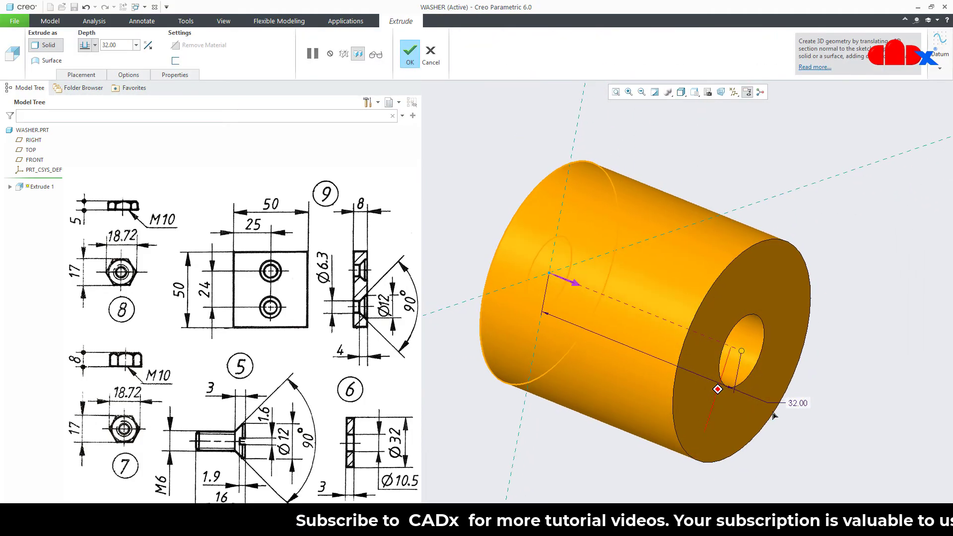
double_click(796, 403)
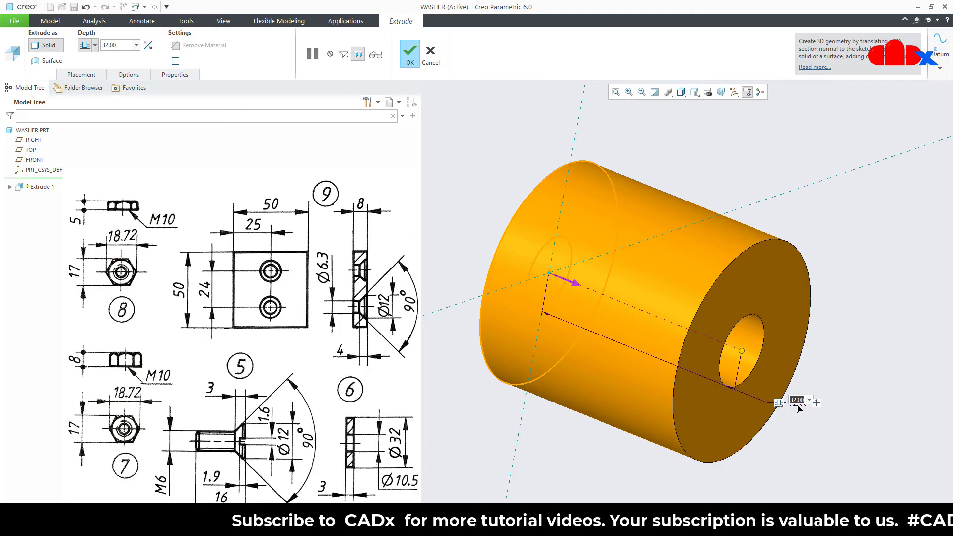
type("3")
key("Return")
middle_click(797, 408)
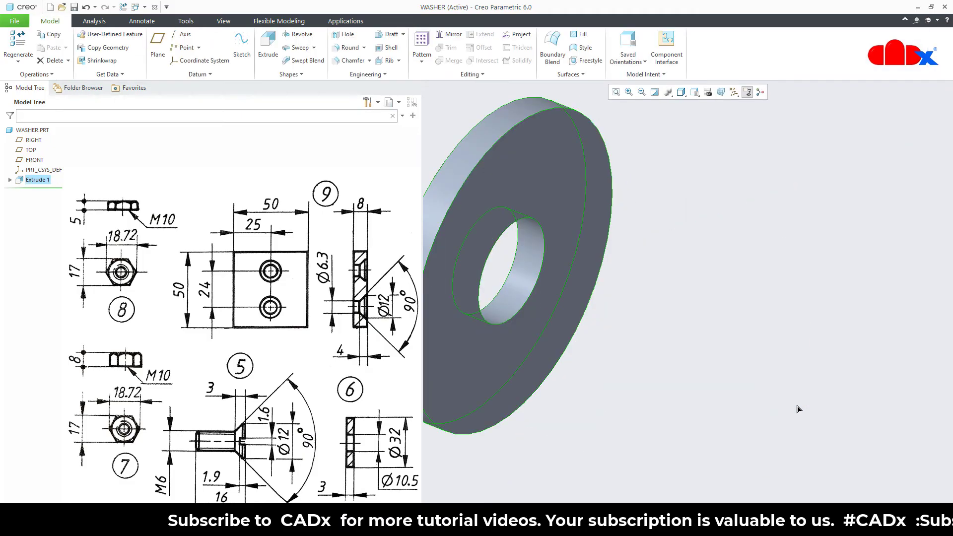
key("ctrl+d")
left_click(797, 408)
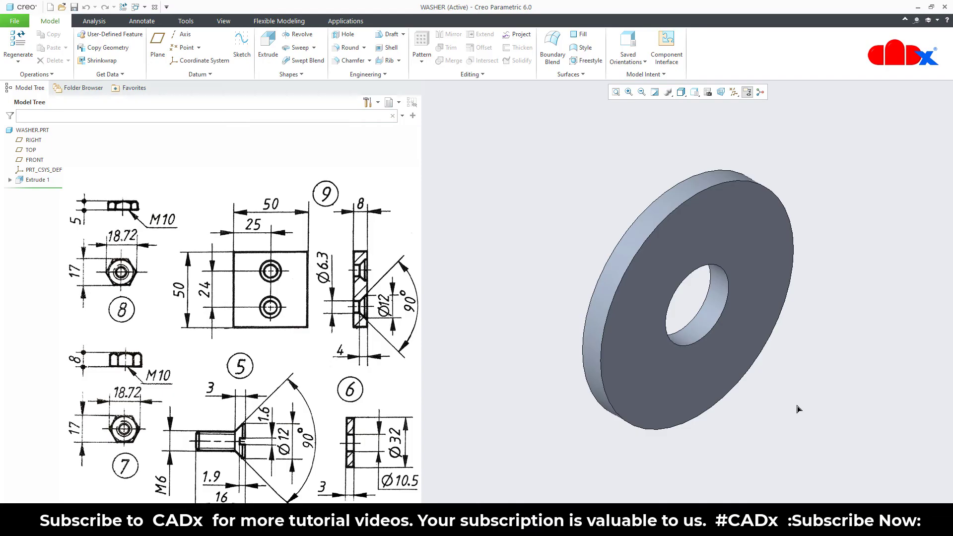
Close WASHER, erase it from the session, and start a new file
left_click(154, 7)
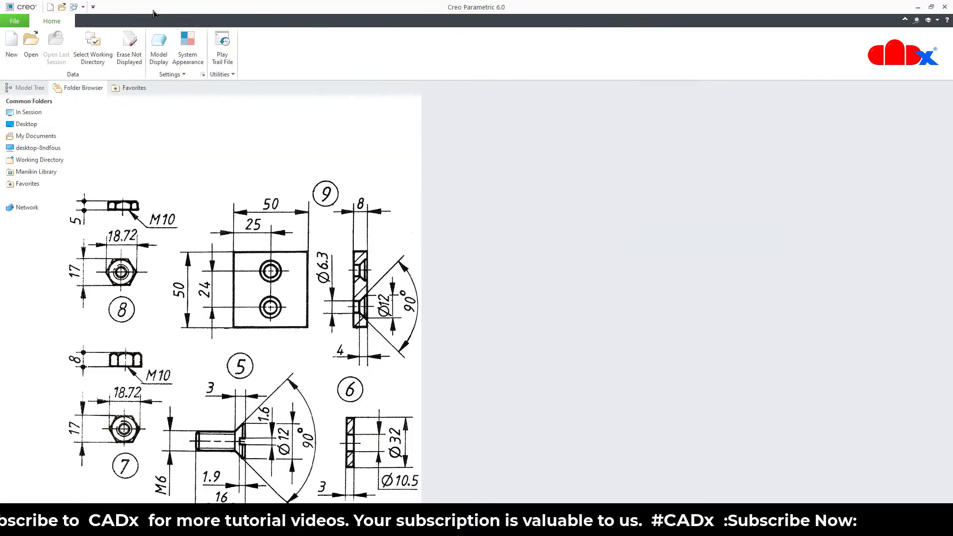
left_click(130, 46)
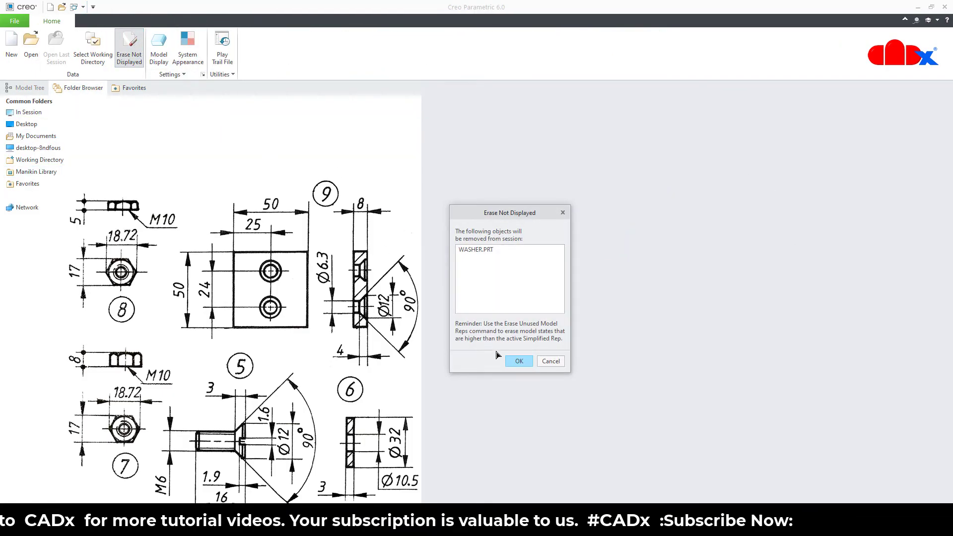
left_click(512, 363)
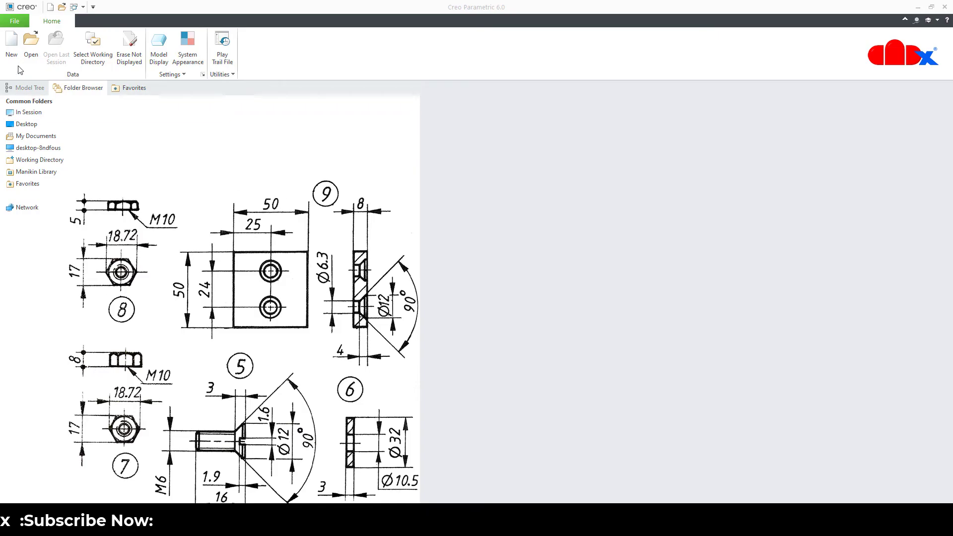
left_click(13, 50)
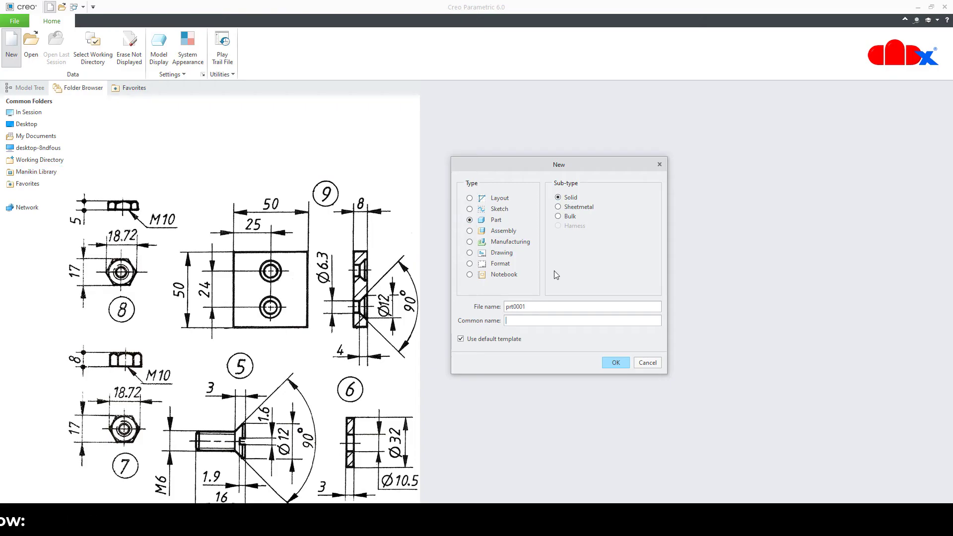
Create a solid part named nut using the mmns_part_solid template
double_click(544, 306)
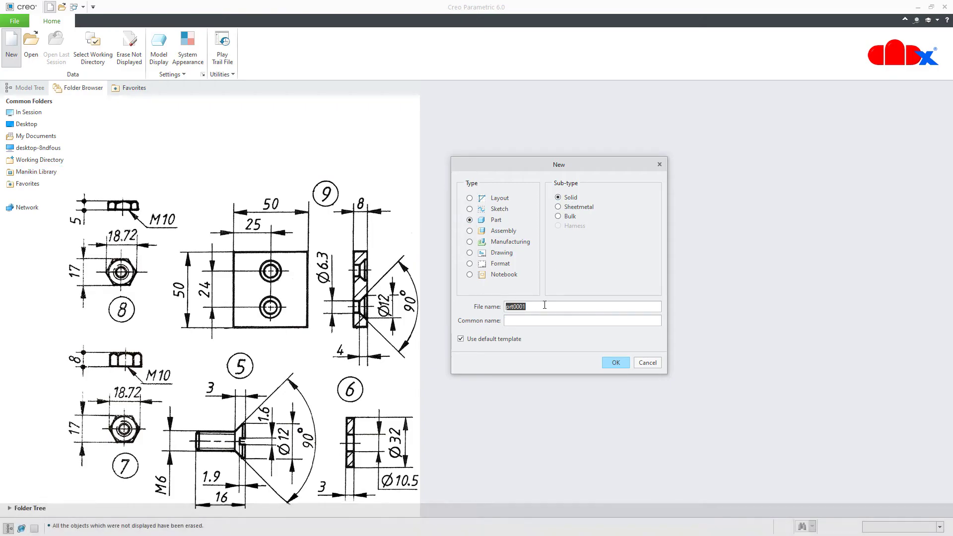
type("nut")
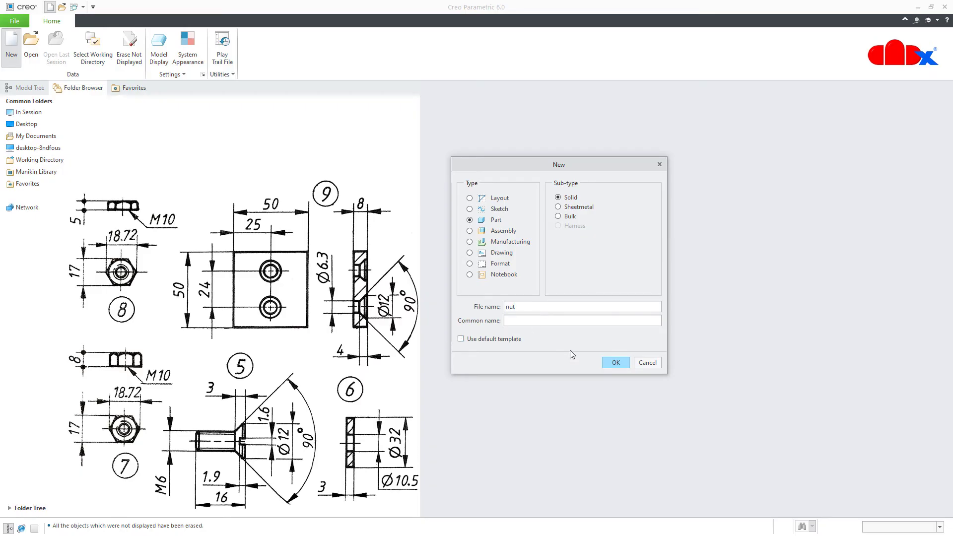
left_click(618, 364)
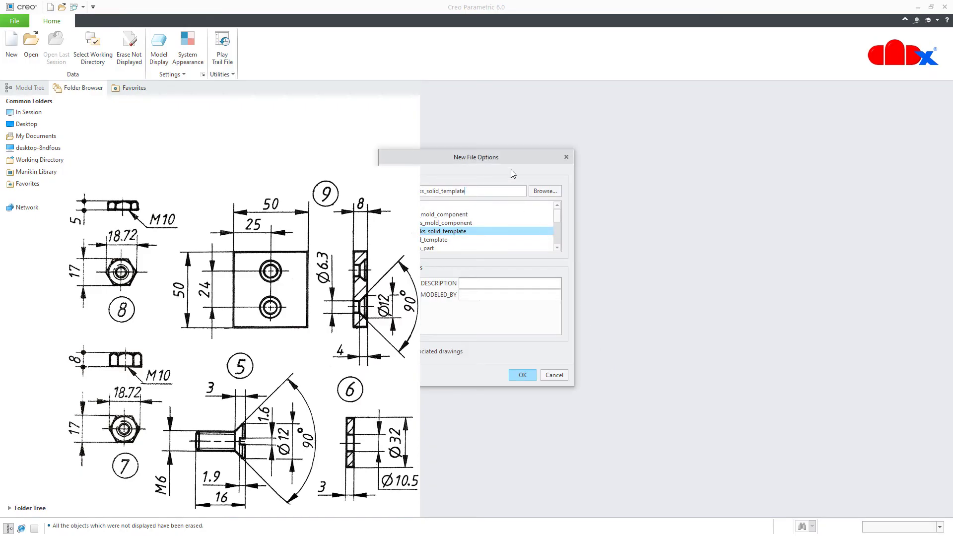
left_click_drag(523, 159, 592, 160)
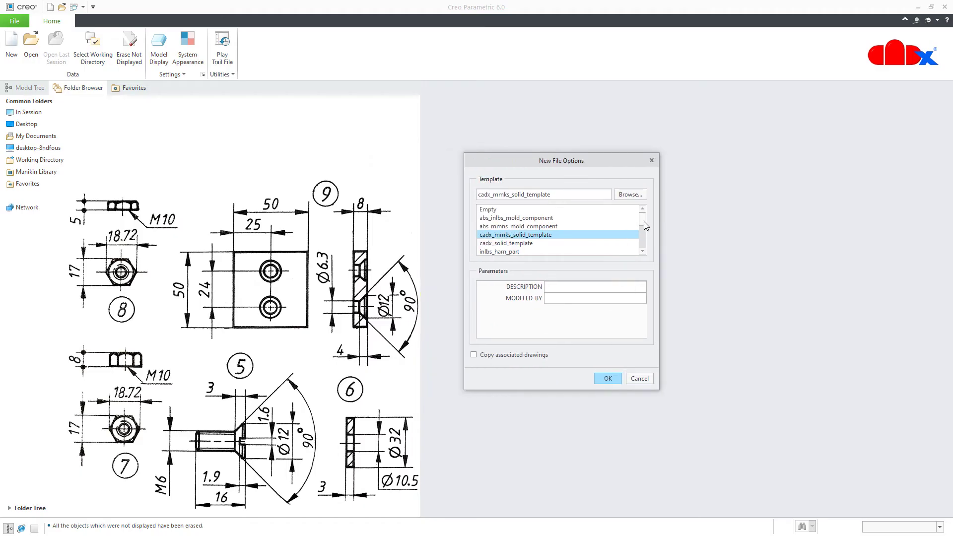
scroll(643, 221, "down", 3)
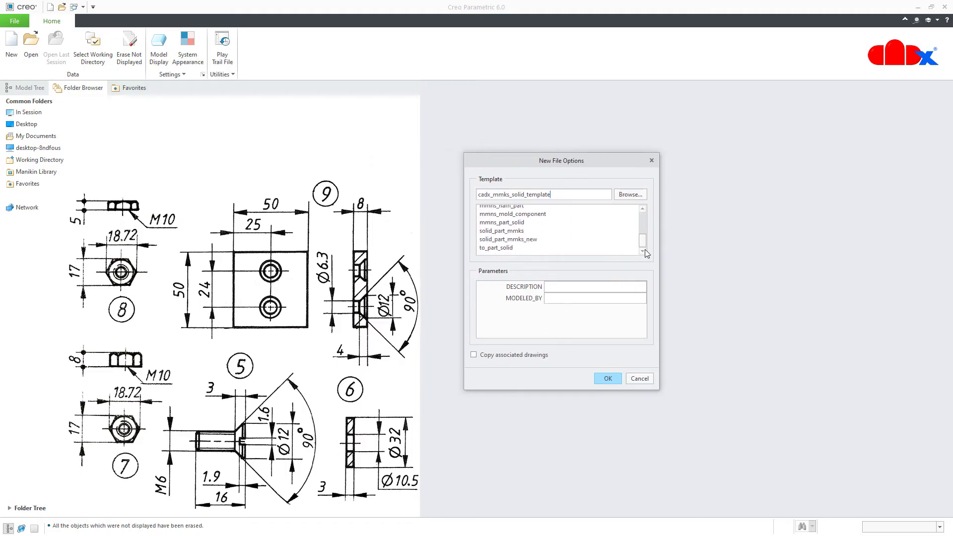
left_click(491, 226)
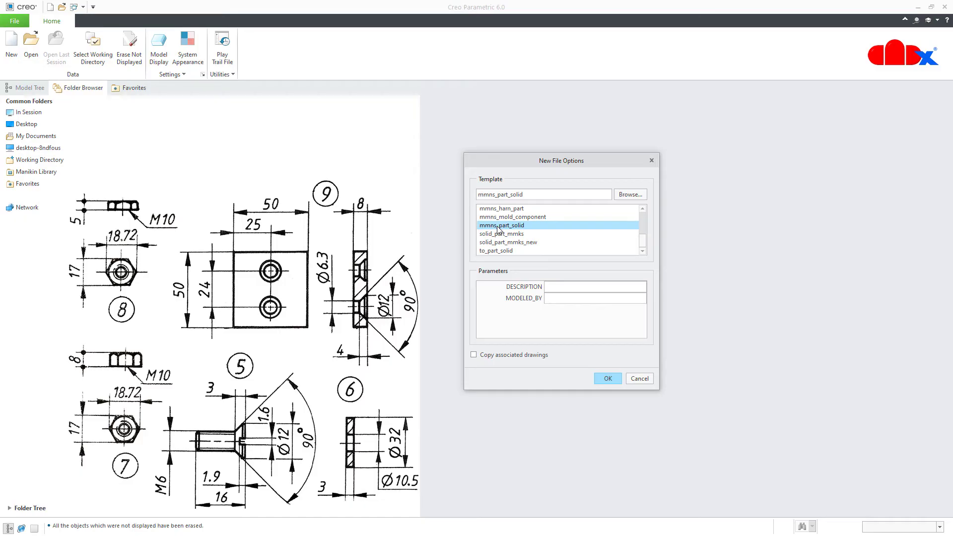
left_click(603, 382)
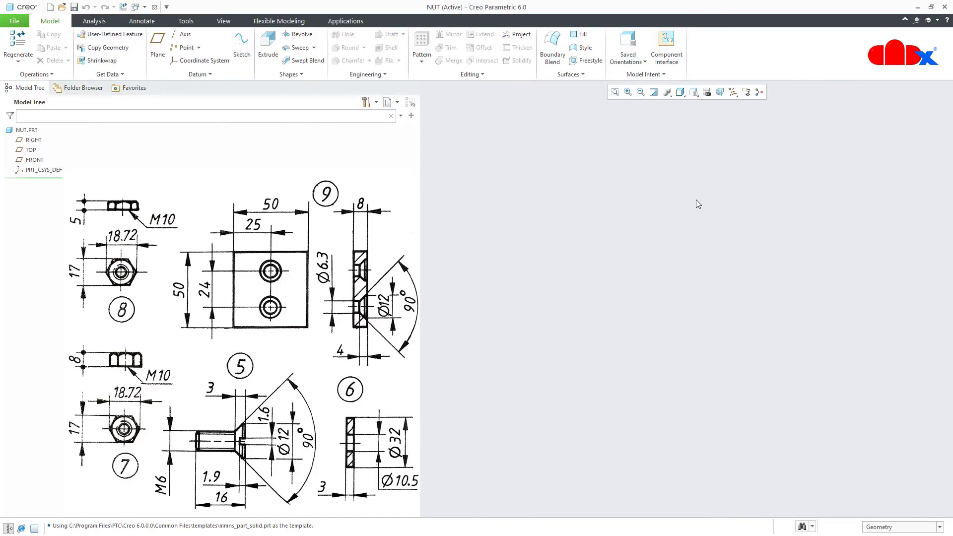
Begin an extrusion sketched on the TOP plane, viewed flat, with datum planes hidden
left_click(732, 92)
left_click(733, 104)
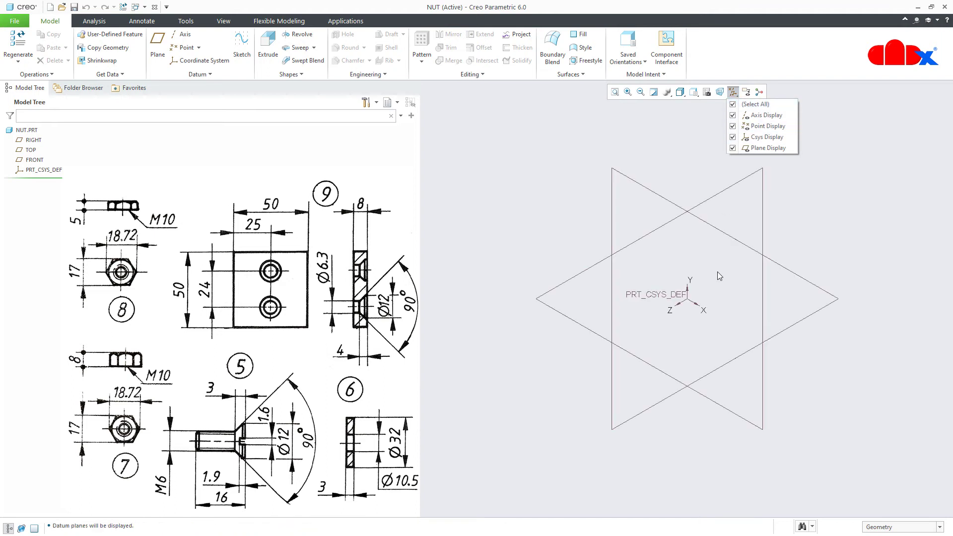
left_click(710, 449)
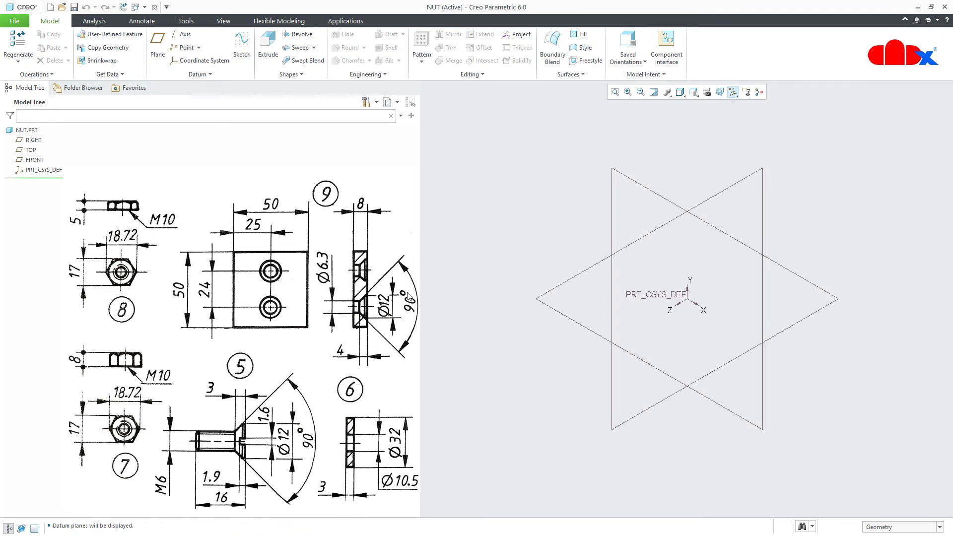
left_click(268, 50)
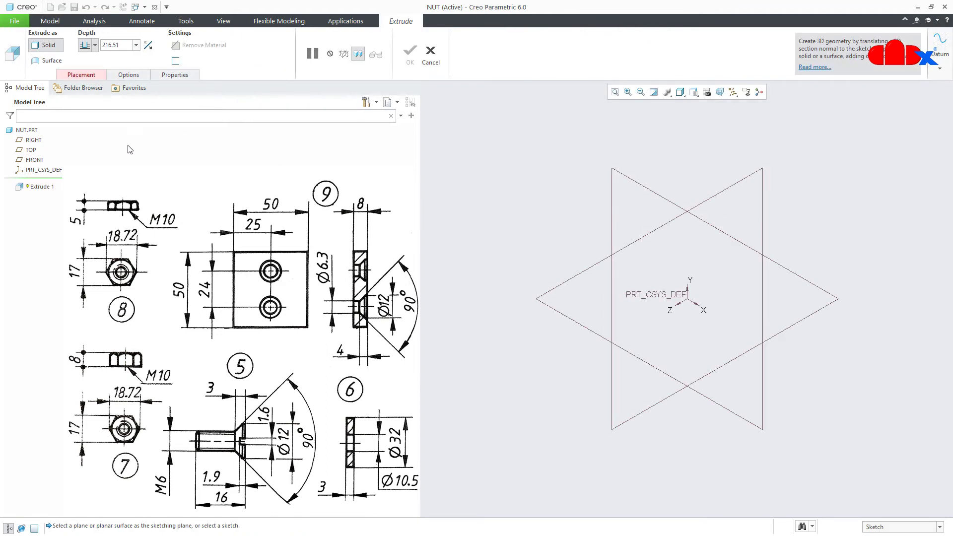
left_click(30, 150)
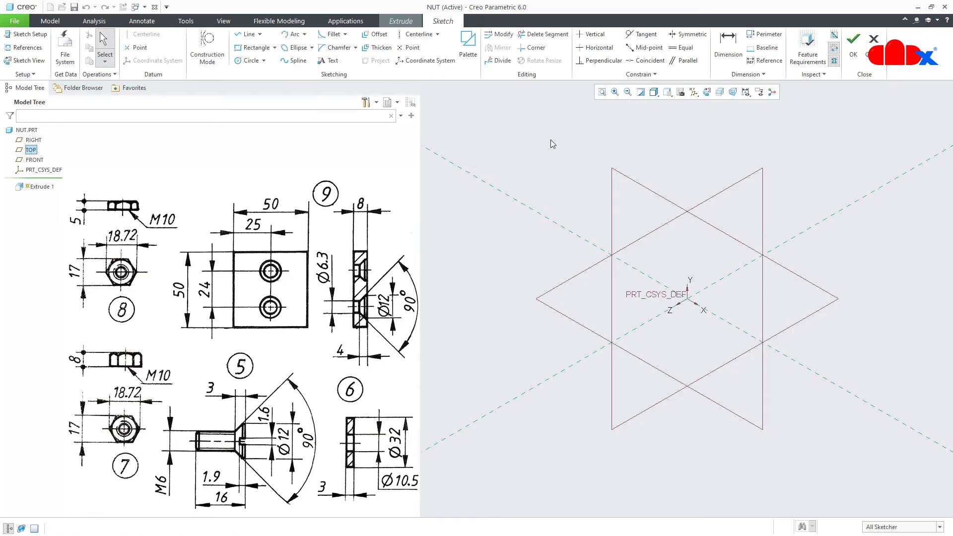
left_click(706, 93)
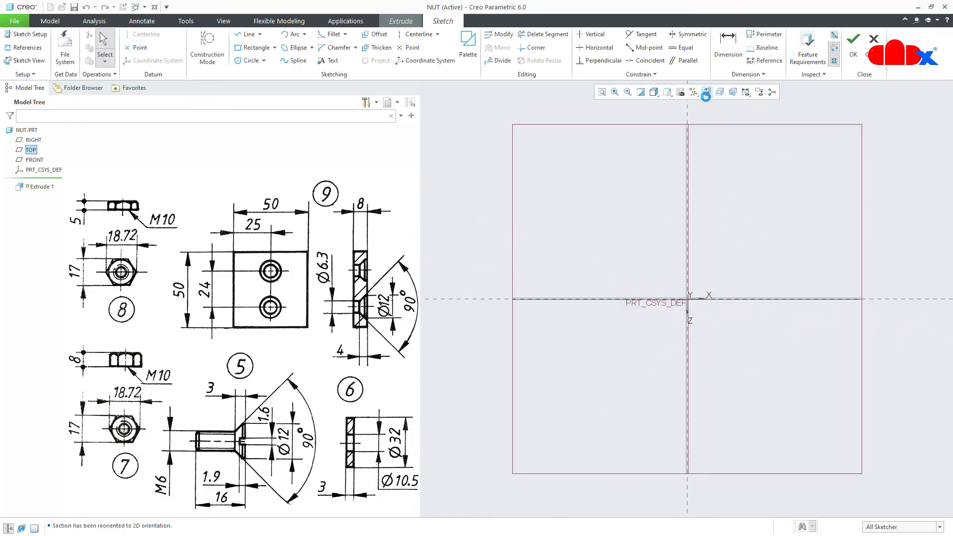
left_click(693, 92)
left_click(697, 104)
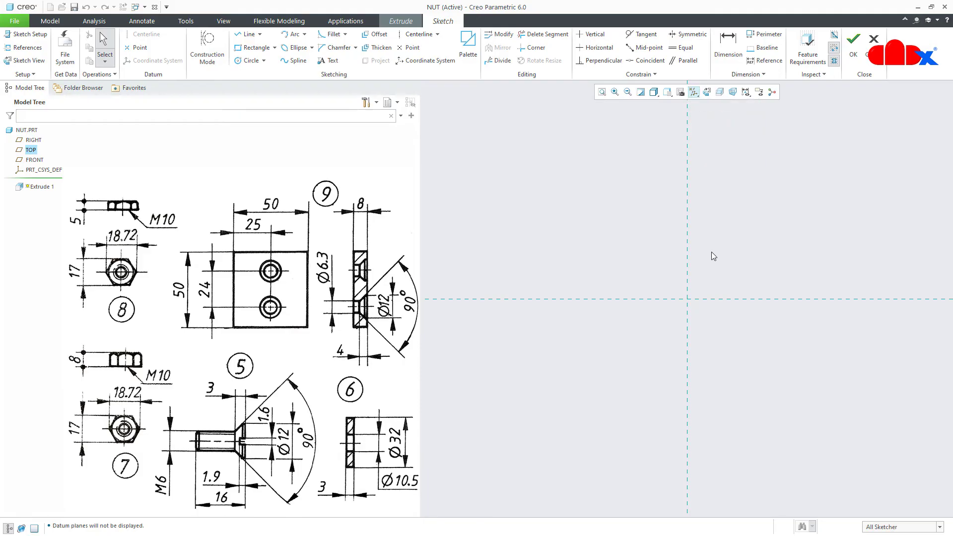
left_click(468, 54)
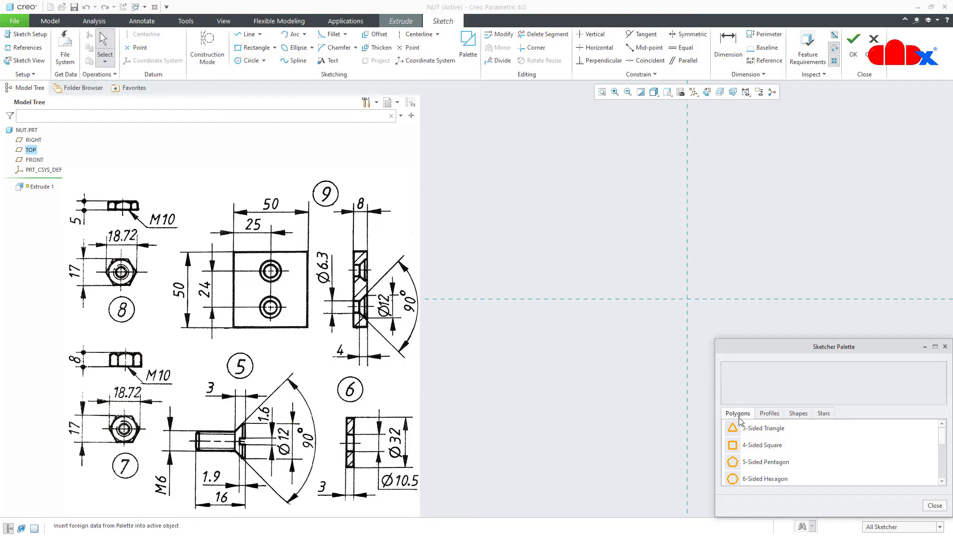
Place a palette 6-Sided Hexagon centred on the origin, scaled to 18.72
left_click(941, 481)
left_click(941, 481)
left_click(941, 482)
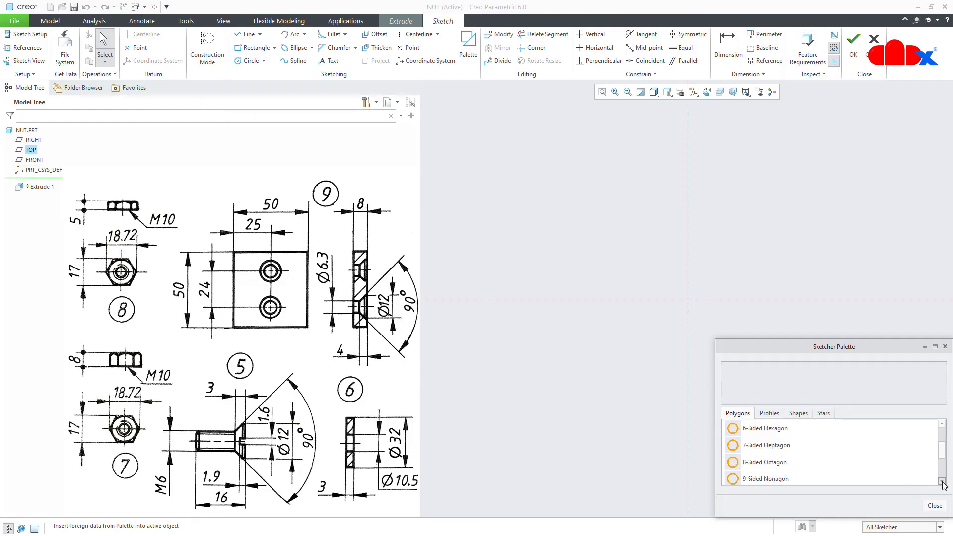
left_click(735, 430)
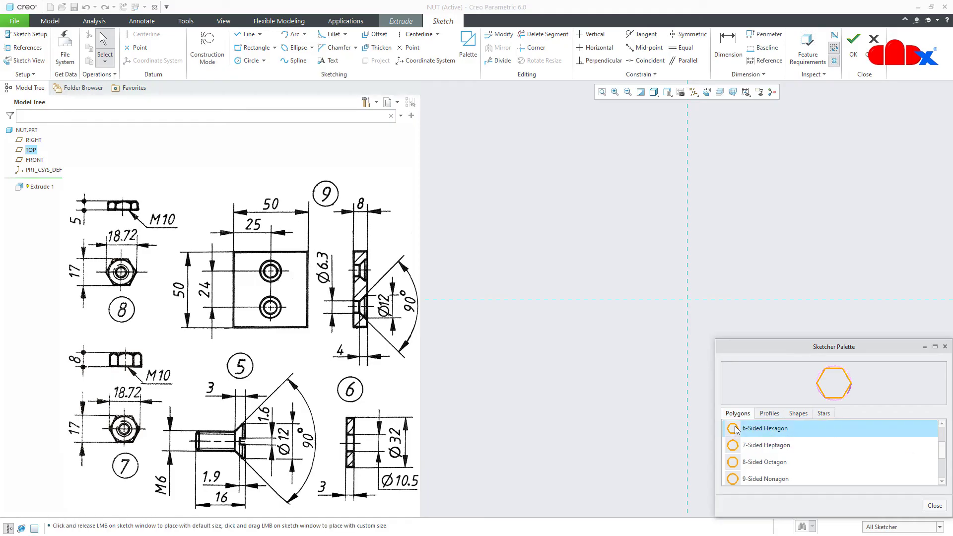
left_click(546, 399)
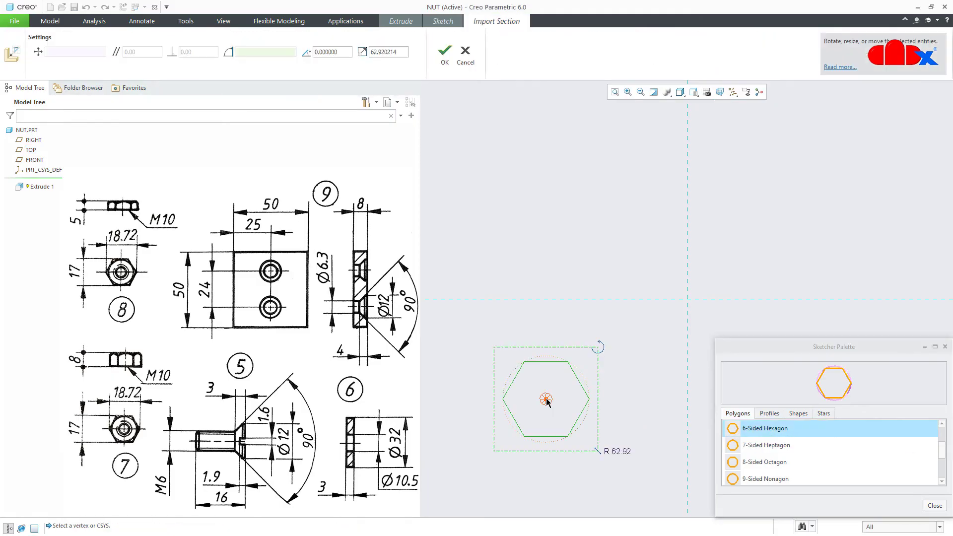
left_click(928, 506)
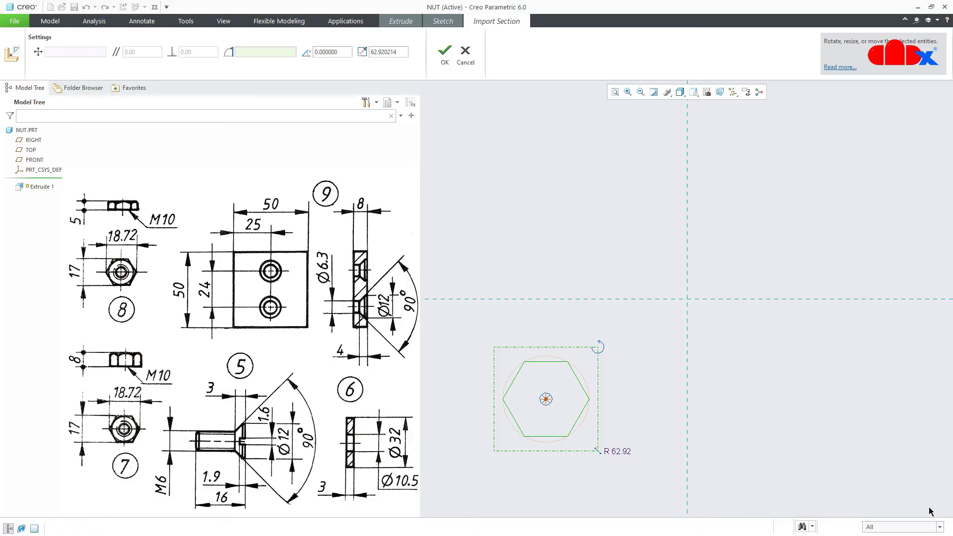
mouse_move(546, 399)
left_mouse_down()
mouse_move(675, 328)
mouse_move(692, 306)
left_mouse_up()
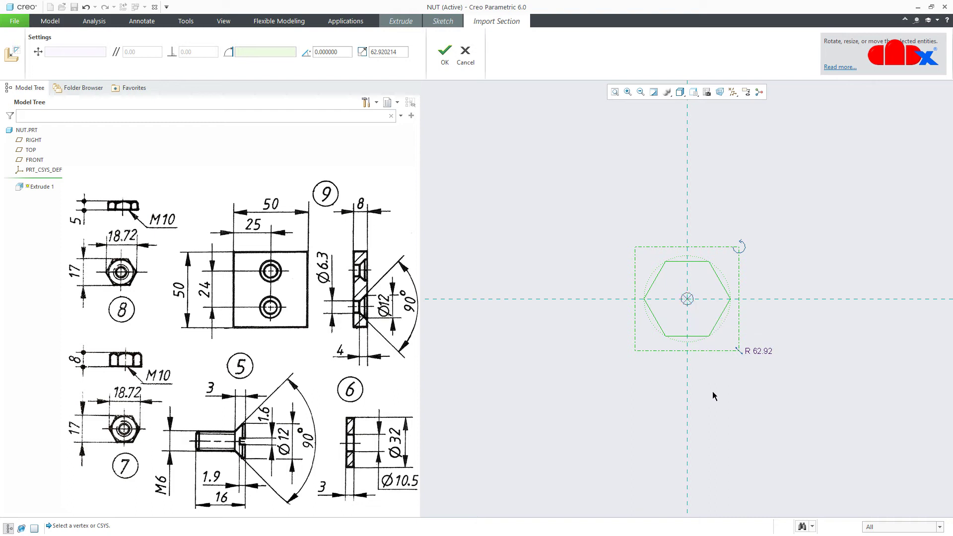
double_click(402, 52)
type("18.72")
key("Return")
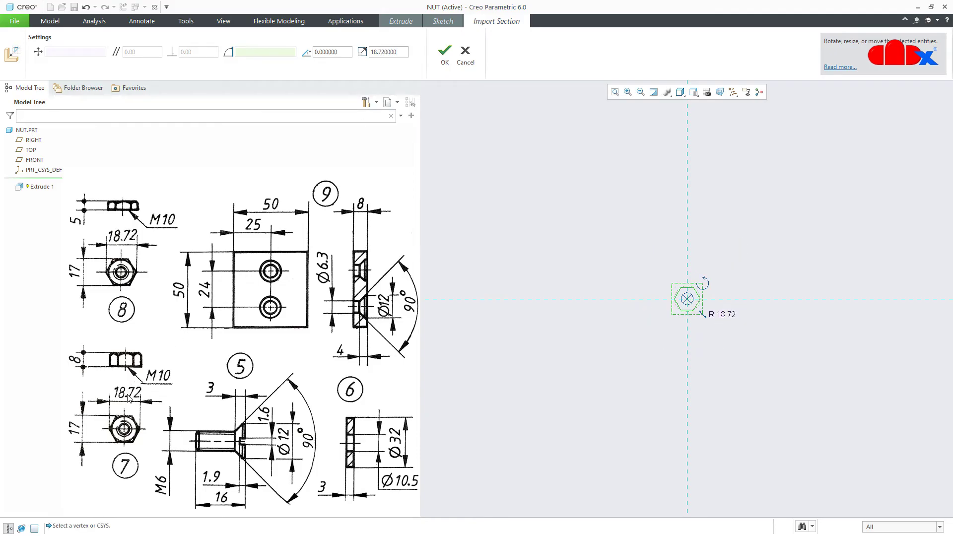
left_click(443, 52)
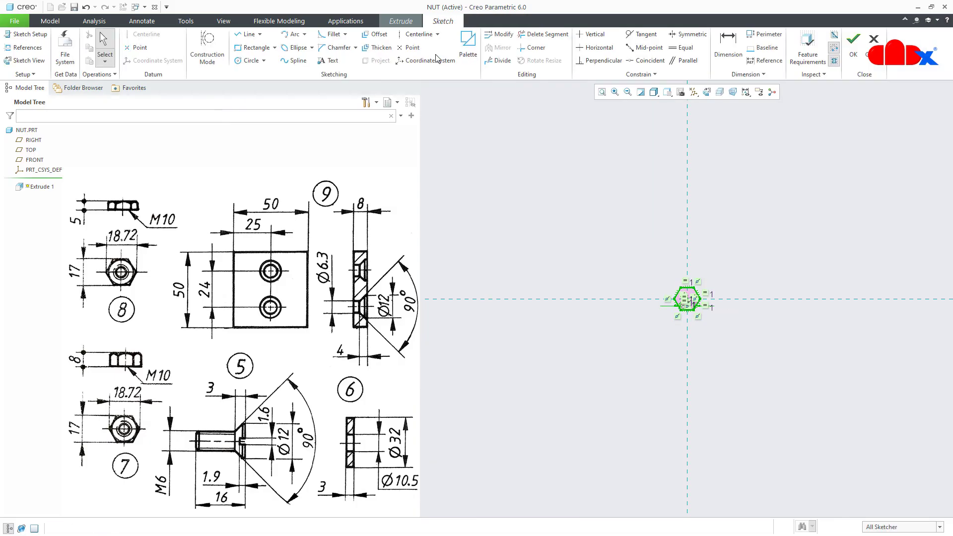
Dimension the hexagon 17 across flats, top edge to bottom edge, and accept the sketch
scroll(695, 293, "up", 5)
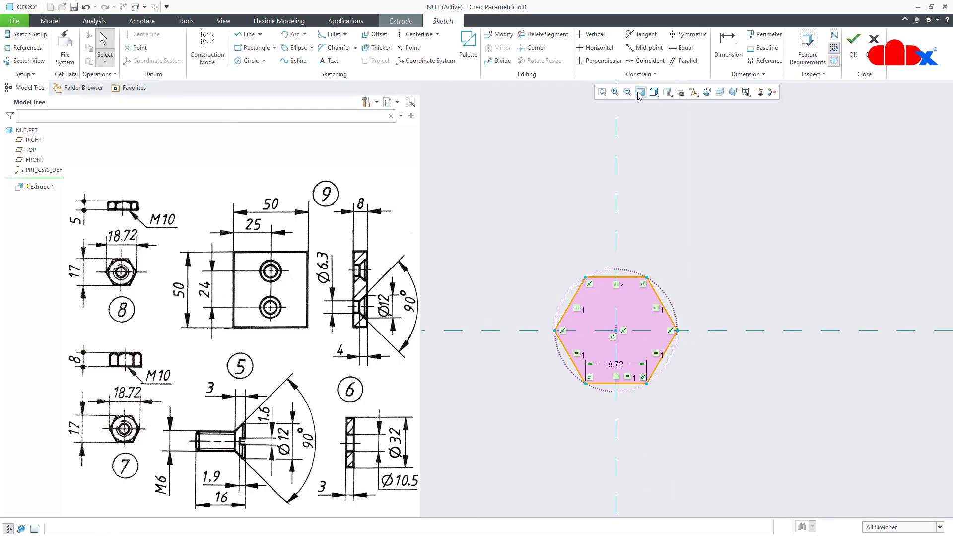
left_click(694, 259)
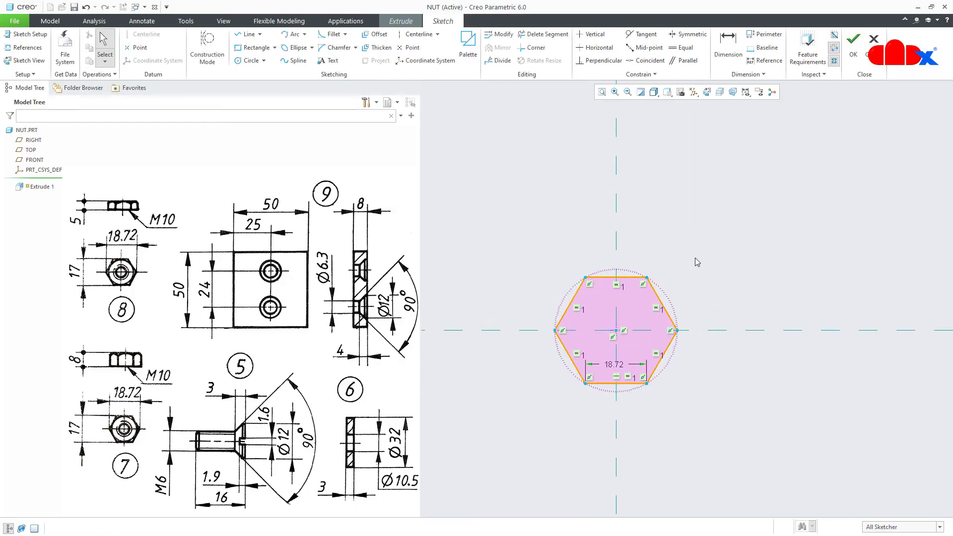
left_click(614, 366)
right_click(727, 276)
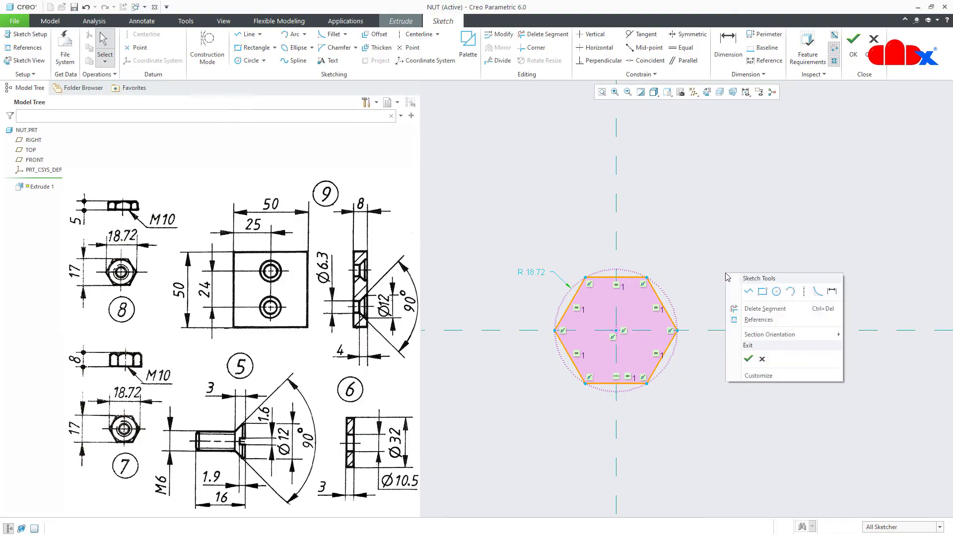
left_click(832, 292)
left_click(631, 277)
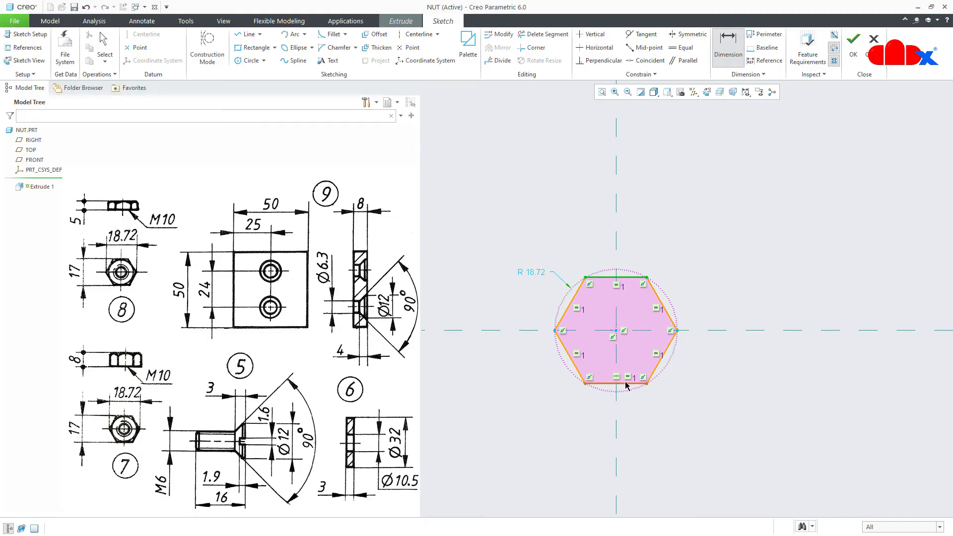
left_click(626, 385)
middle_click(720, 350)
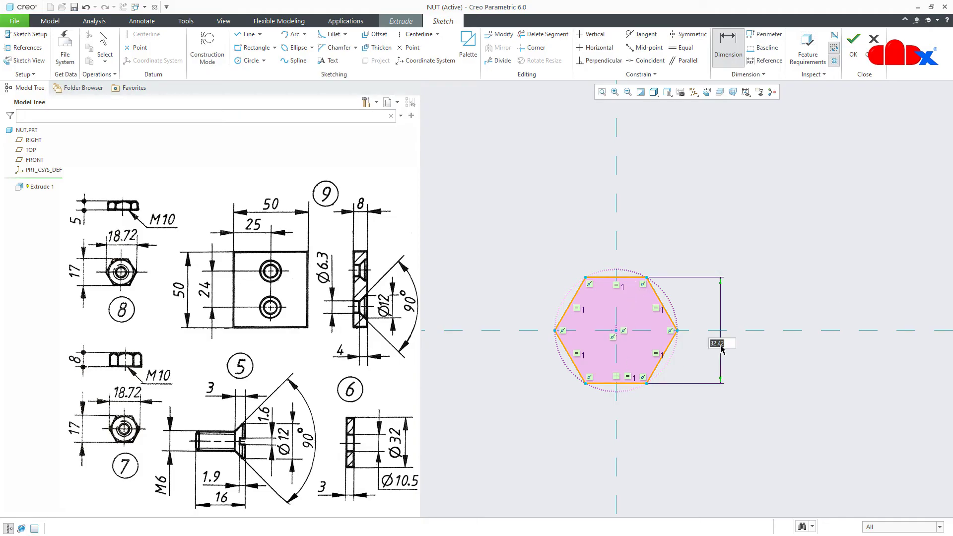
type("17")
key("Return")
right_click(720, 347)
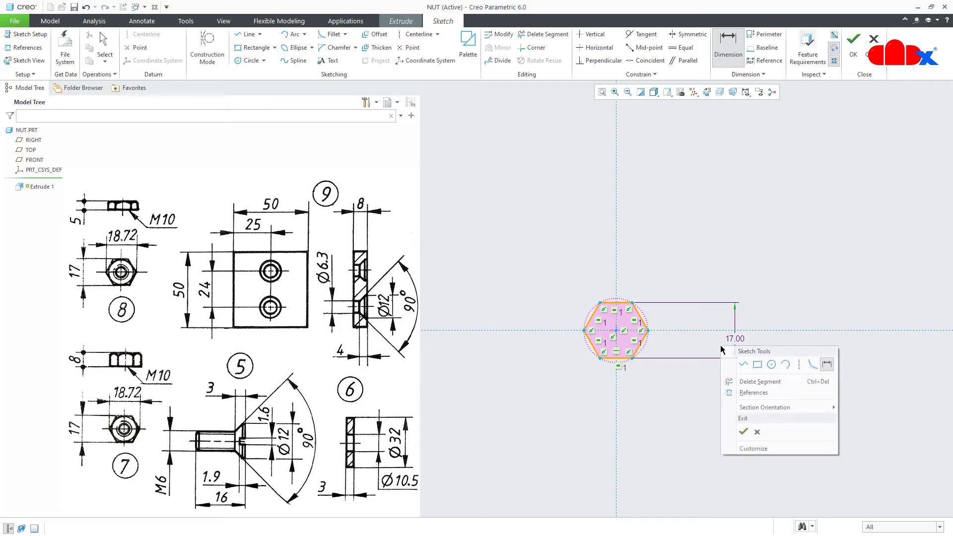
left_click(741, 432)
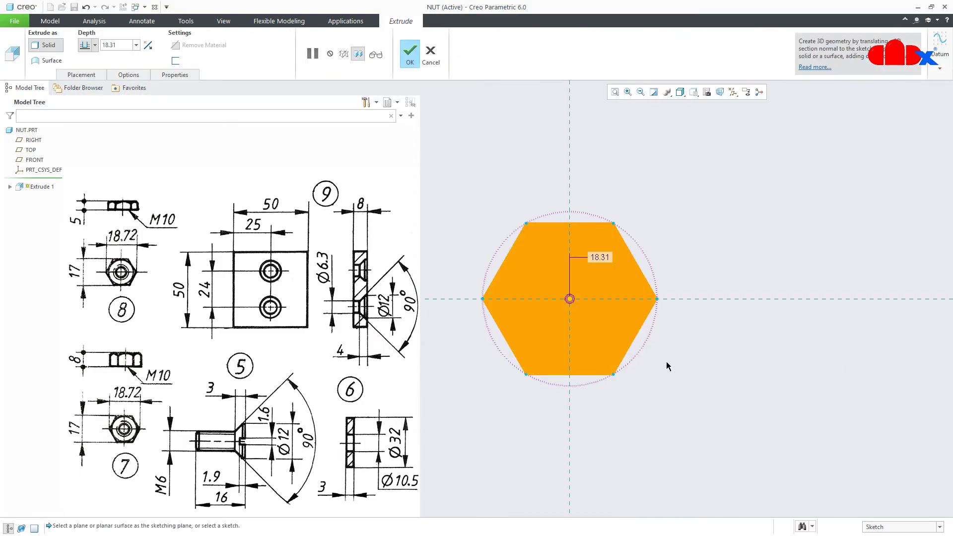
Extrude the hexagon 8 deep into a solid prism
key("ctrl+d")
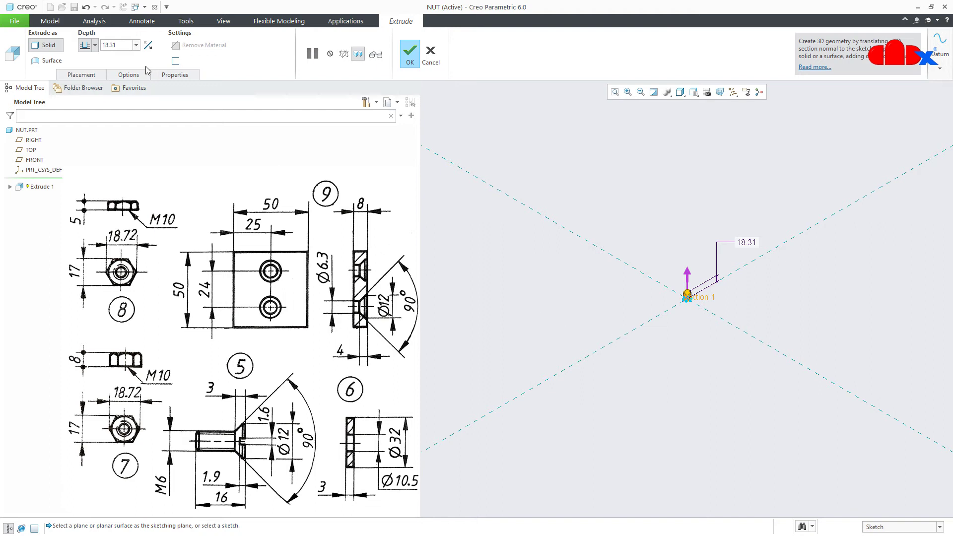
double_click(122, 46)
type("8")
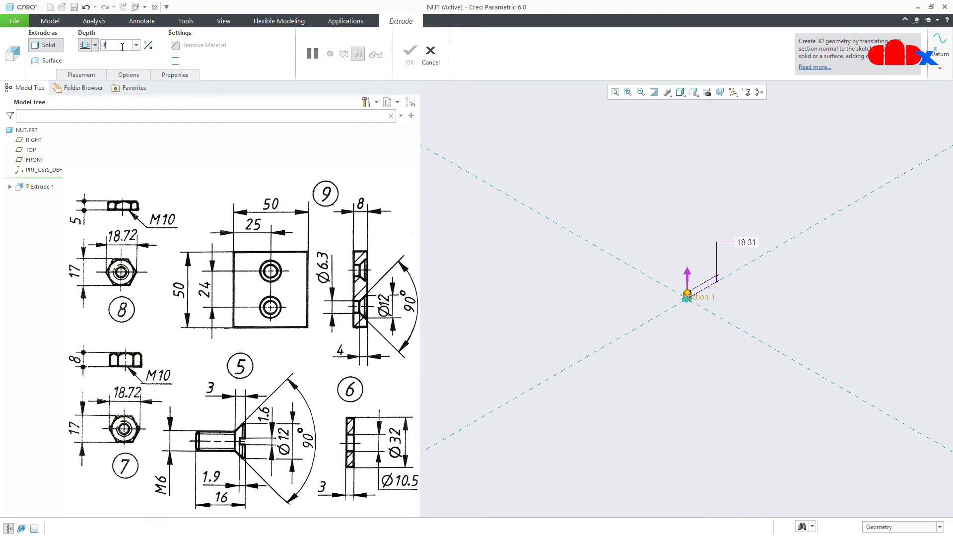
key("Return")
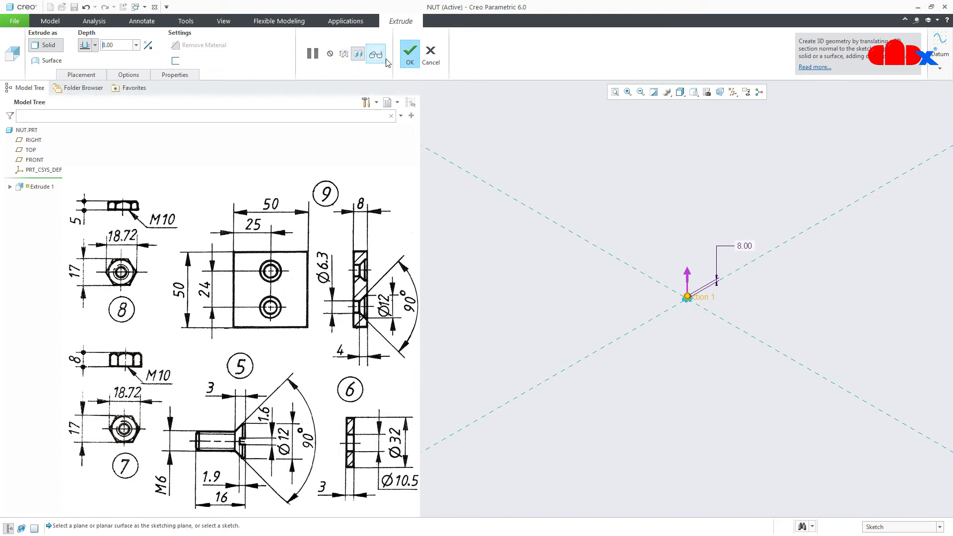
left_click(408, 55)
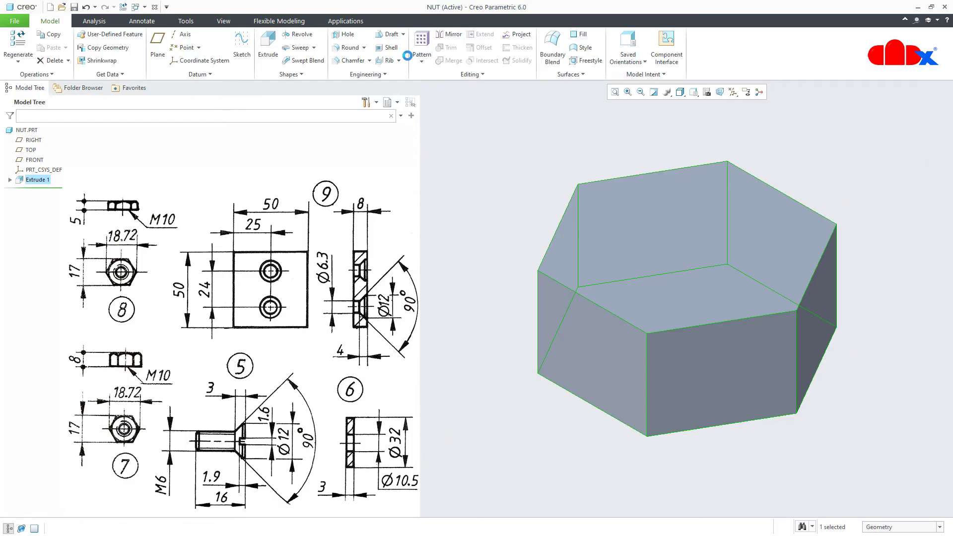
left_click(515, 429)
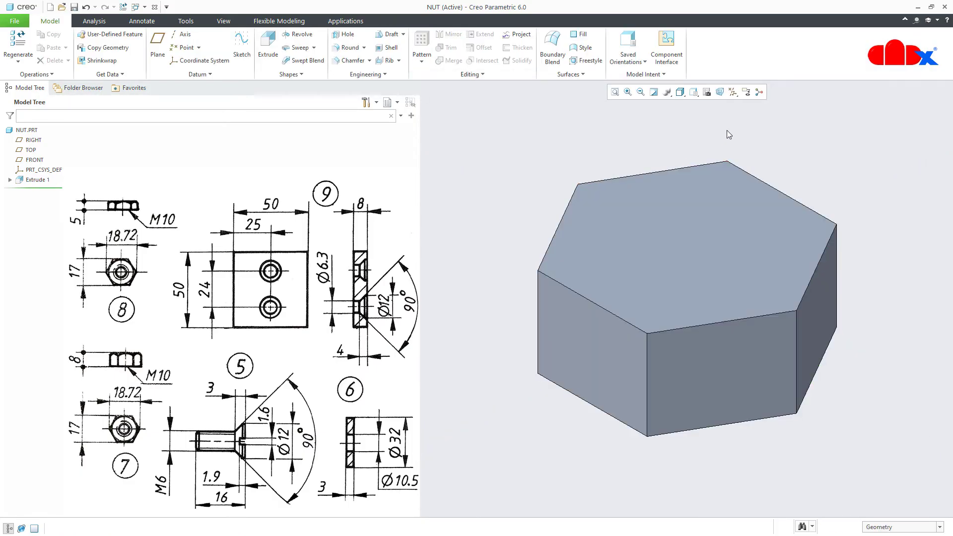
Show the datum planes and coordinate system again and start a Revolve feature
left_click(732, 92)
left_click(733, 104)
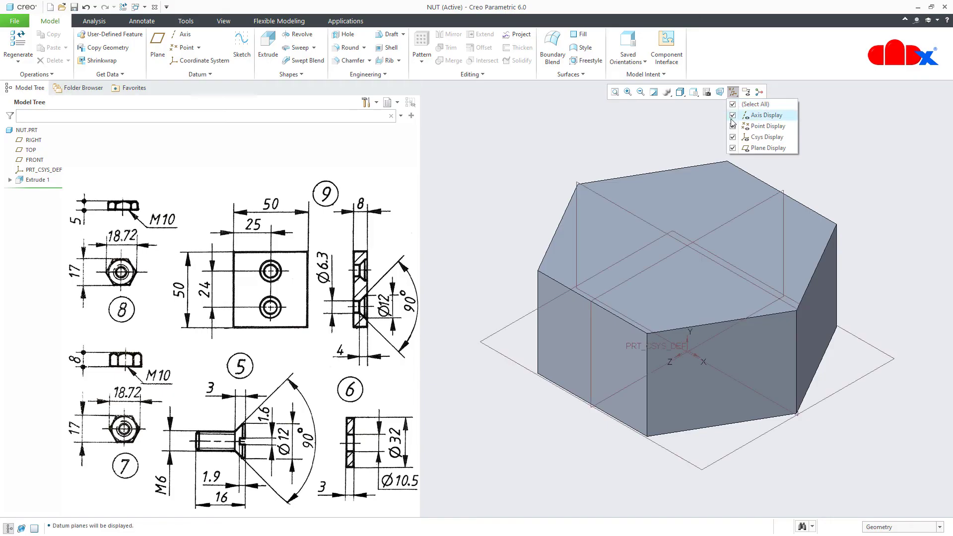
left_click(602, 472)
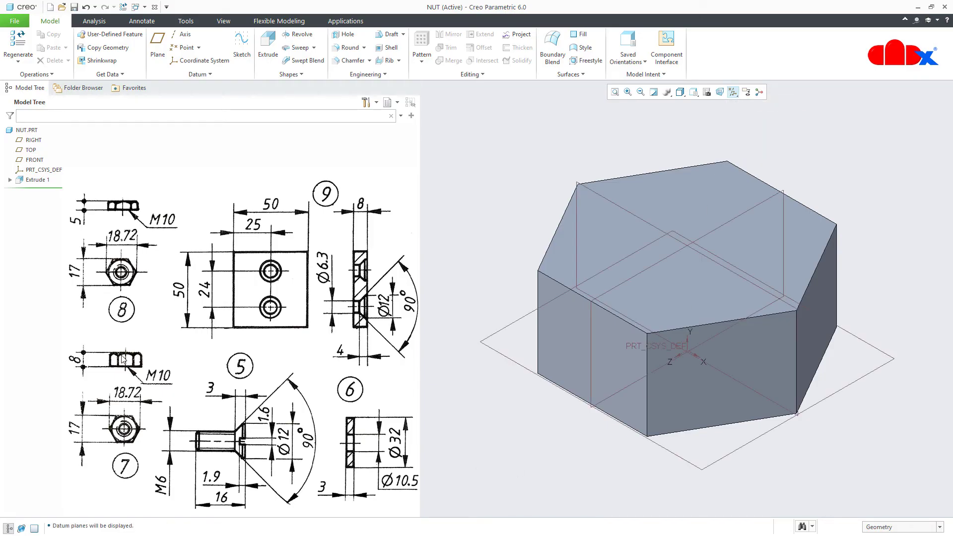
left_click(297, 34)
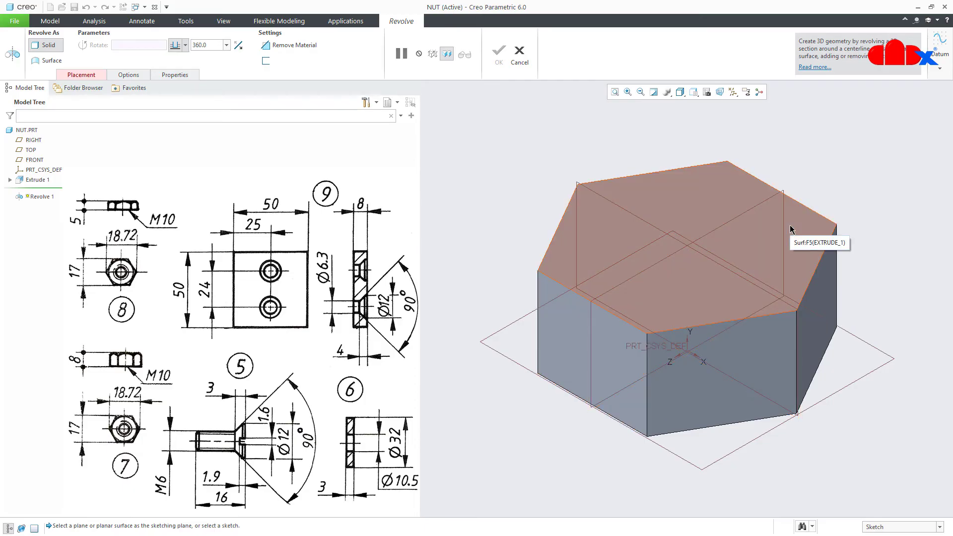
Sketch on the RIGHT plane with datums hidden and draw a vertical centerline through the prism
left_click(662, 263)
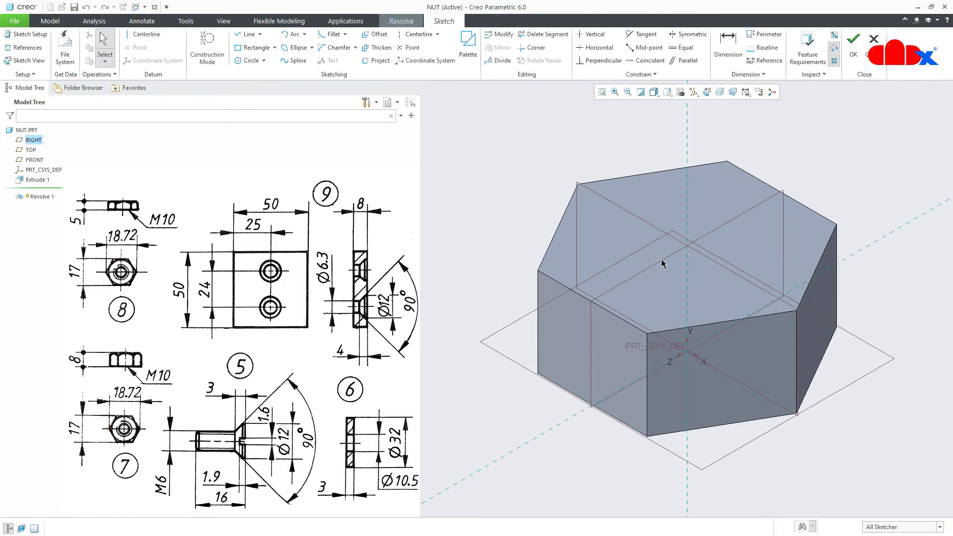
left_click(699, 93)
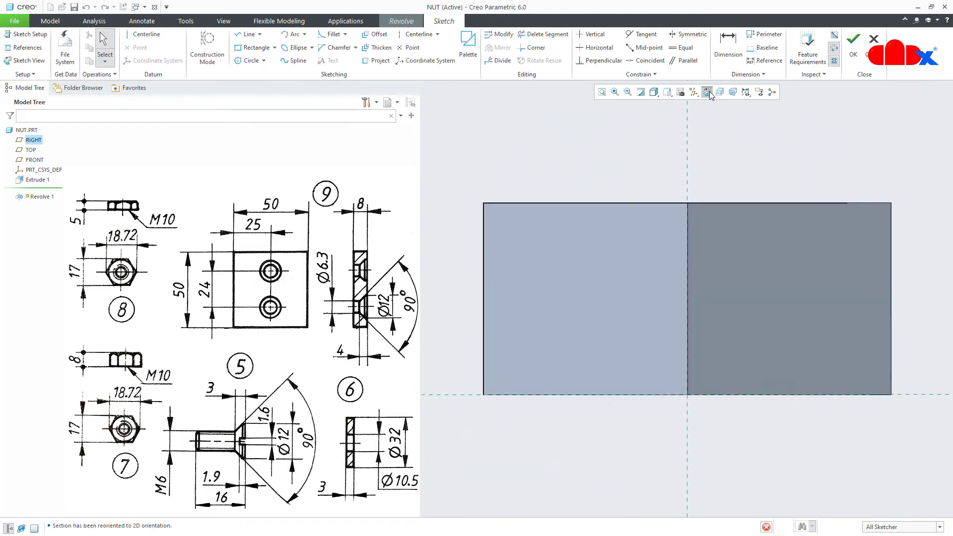
left_click(699, 94)
left_click(704, 103)
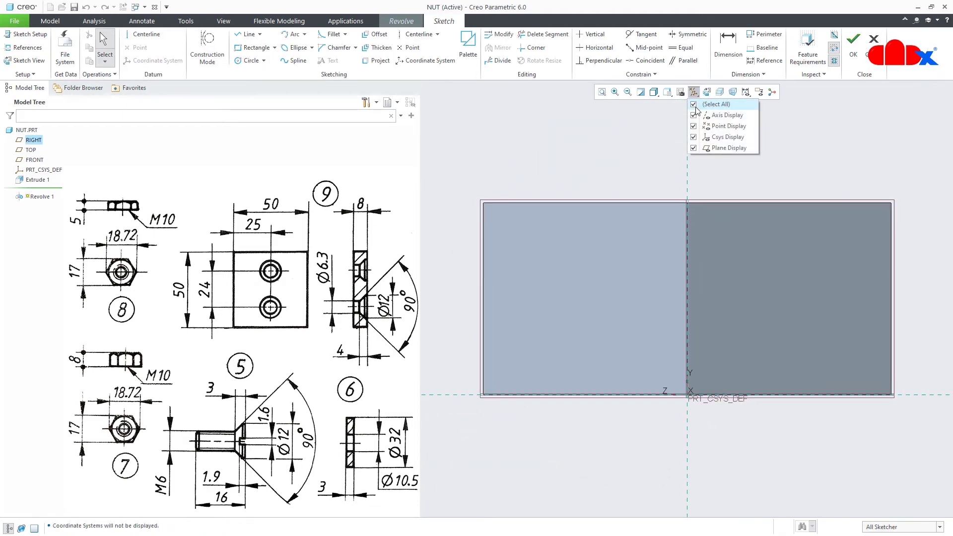
left_click(733, 170)
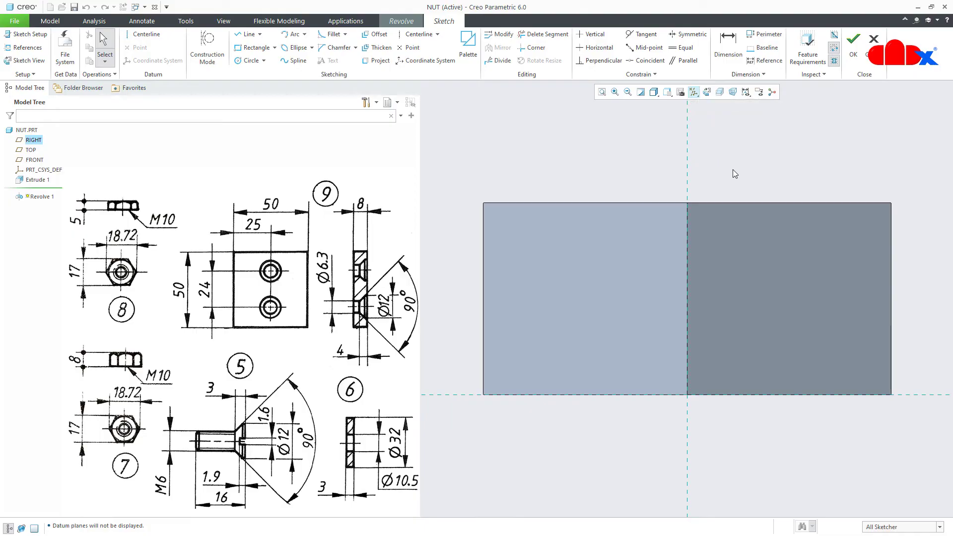
left_click(144, 33)
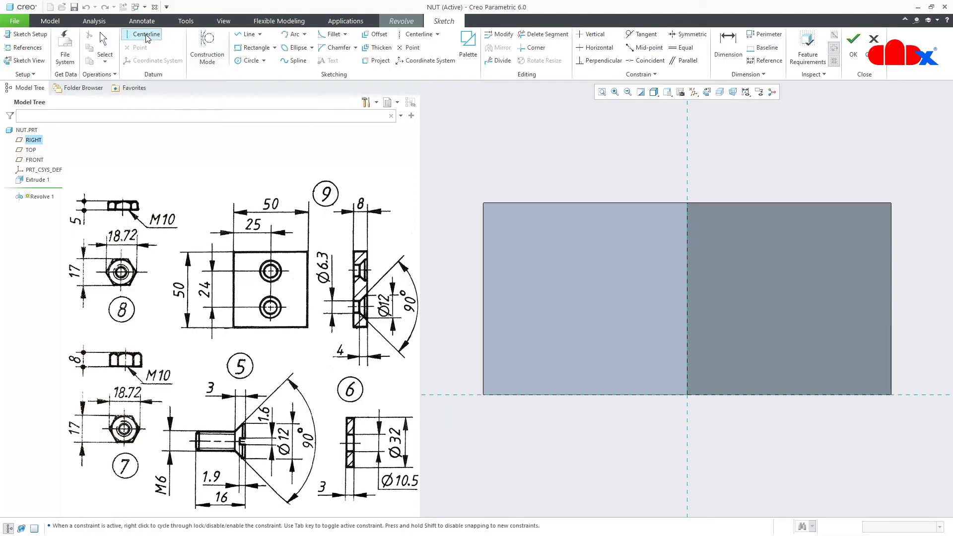
left_click(688, 154)
left_click(690, 177)
middle_click(734, 190)
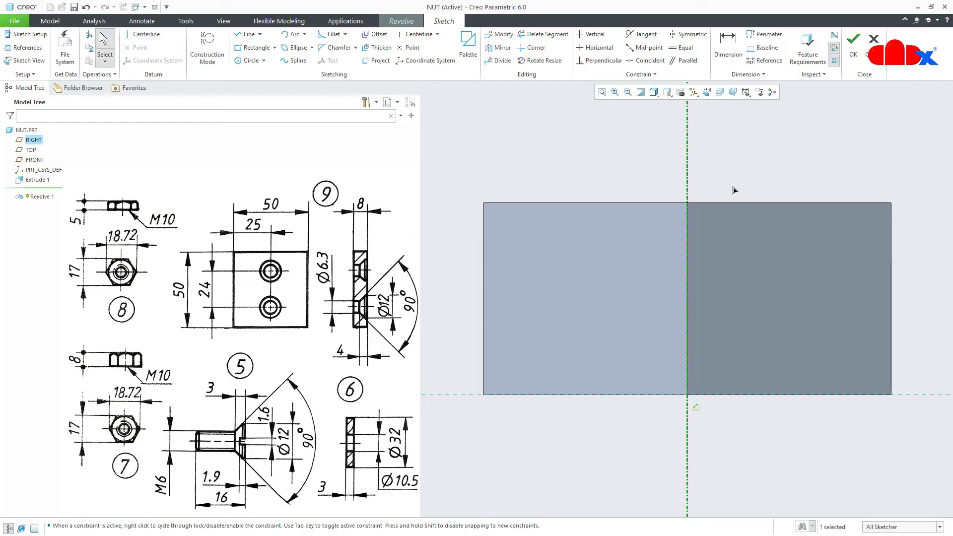
Add the nut's top and right edges as sketch references
left_click(36, 49)
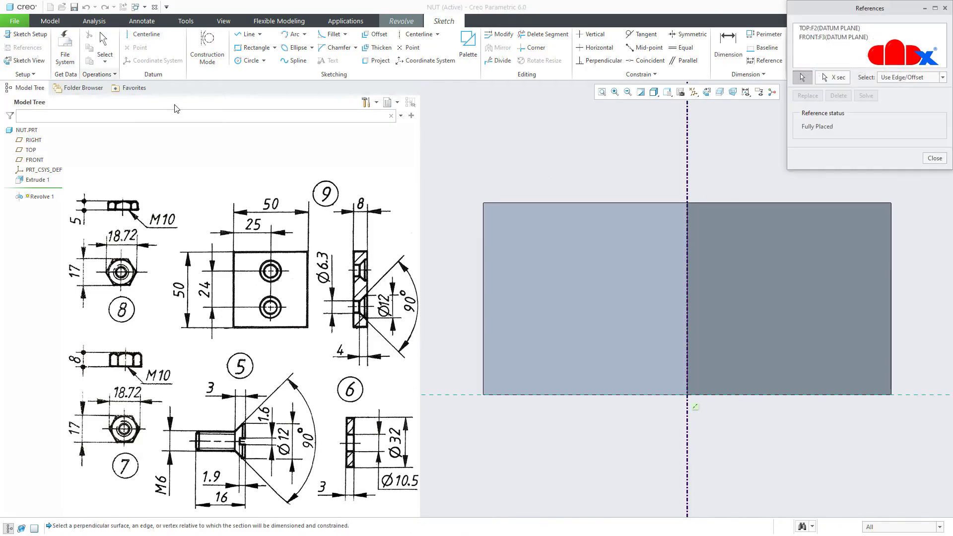
left_click(592, 202)
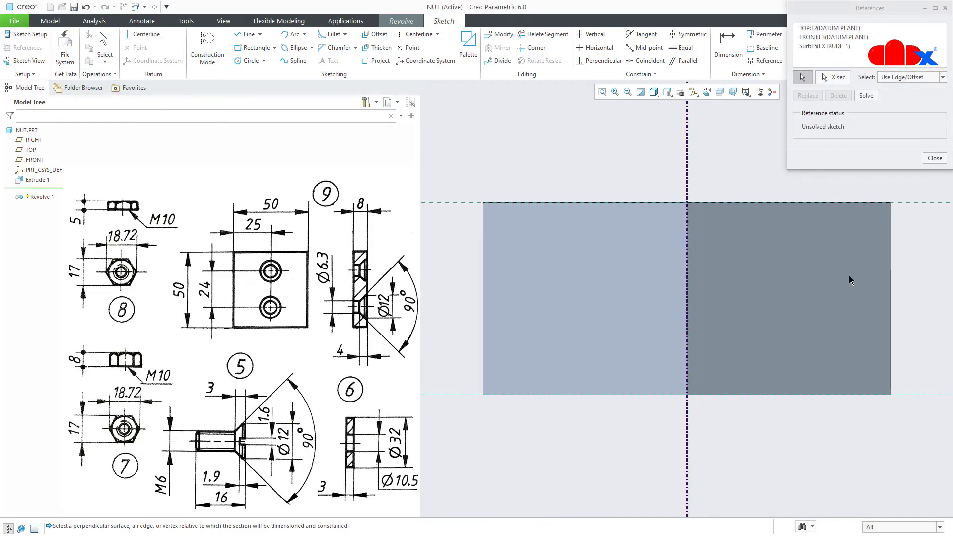
left_click(891, 271)
scroll(602, 322, "down", 2)
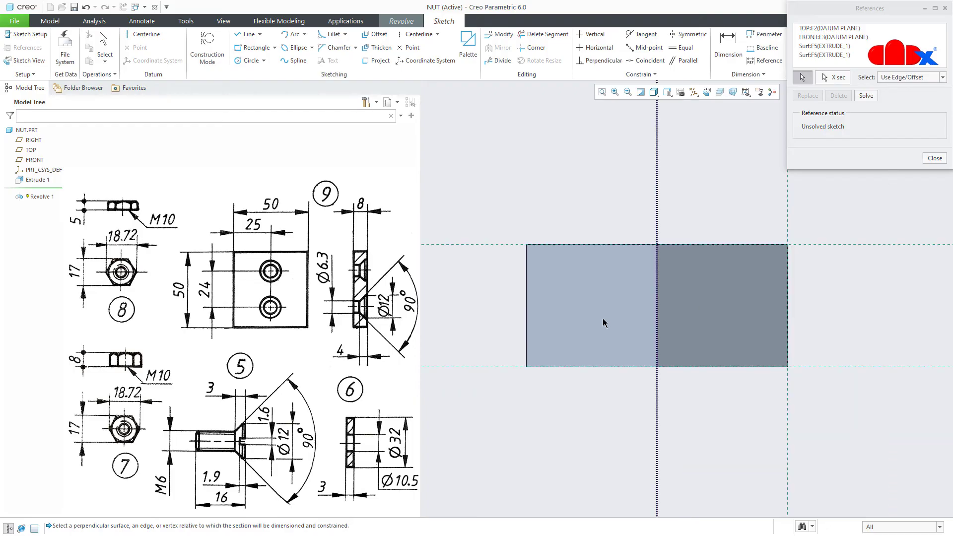
right_click(817, 296)
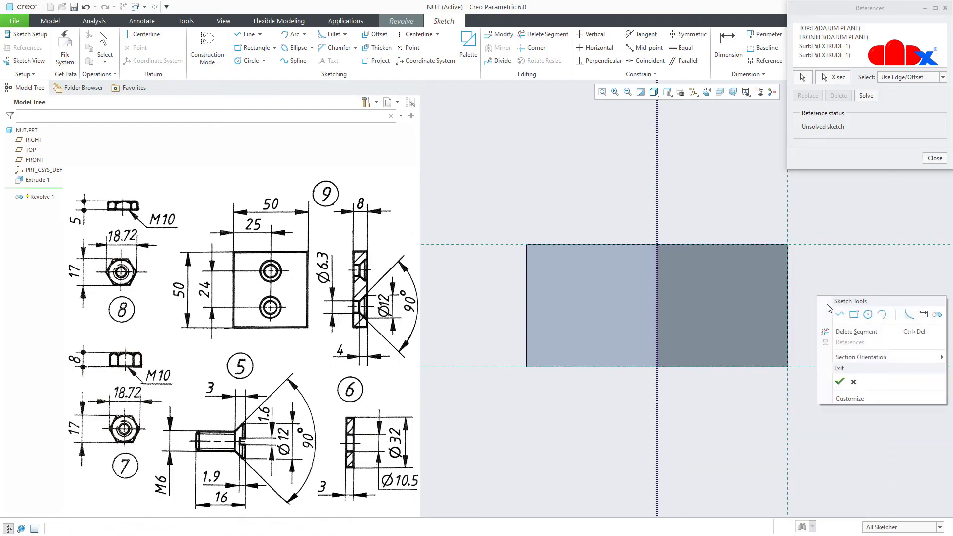
left_click(845, 316)
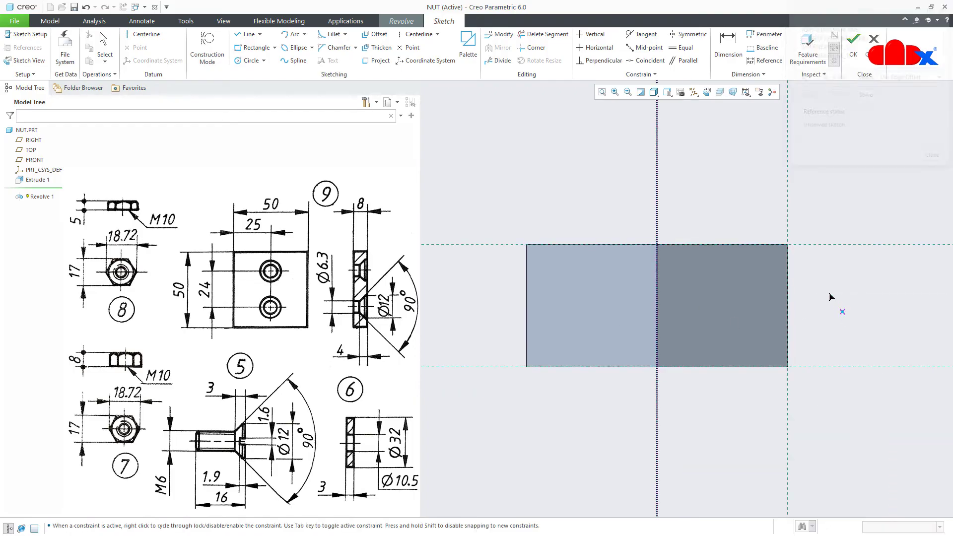
Draw a closed three-line triangle at the nut's top-right corner
left_click(789, 245)
left_click(842, 245)
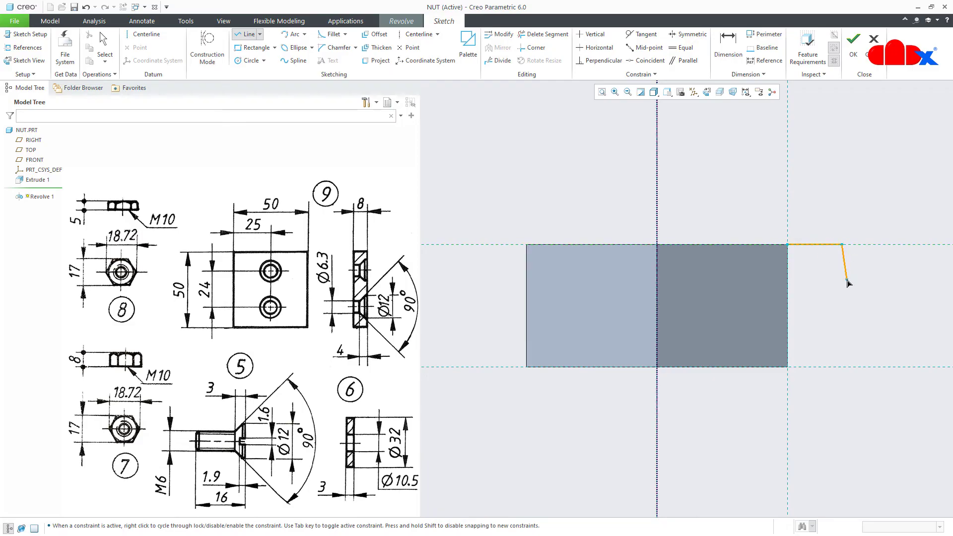
left_click(842, 281)
left_click(788, 244)
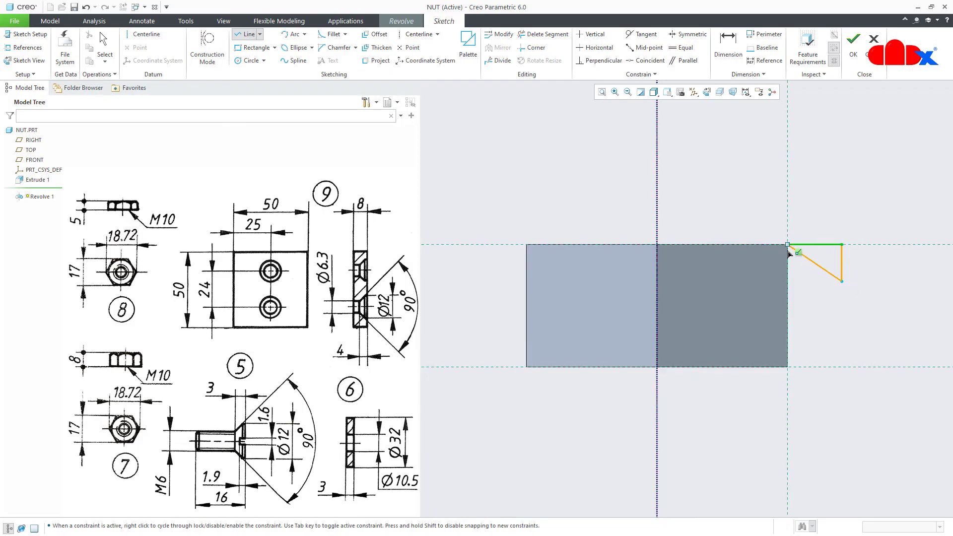
middle_click(815, 284)
middle_click(878, 281)
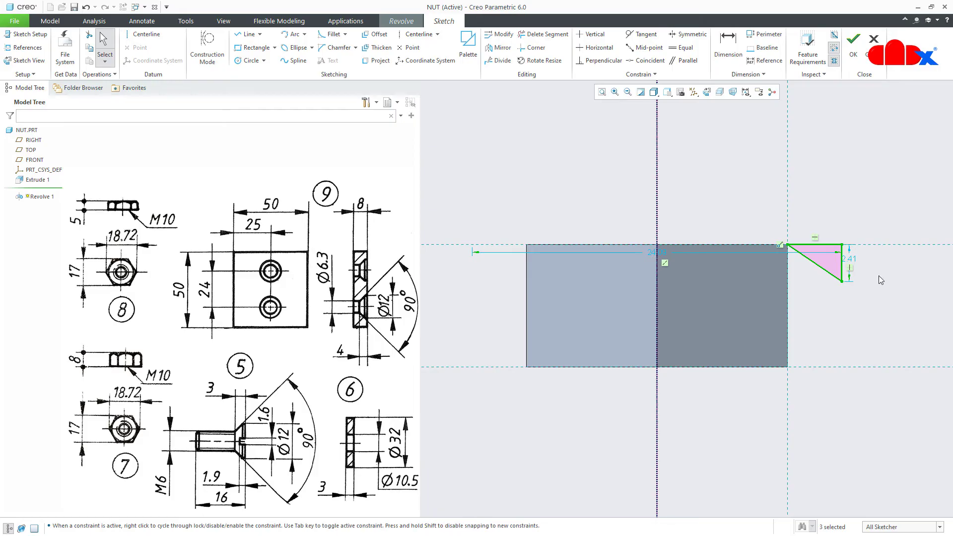
Dimension the triangle to 30 and 5 wide, then accept the sketch
right_click(878, 278)
left_click(869, 292)
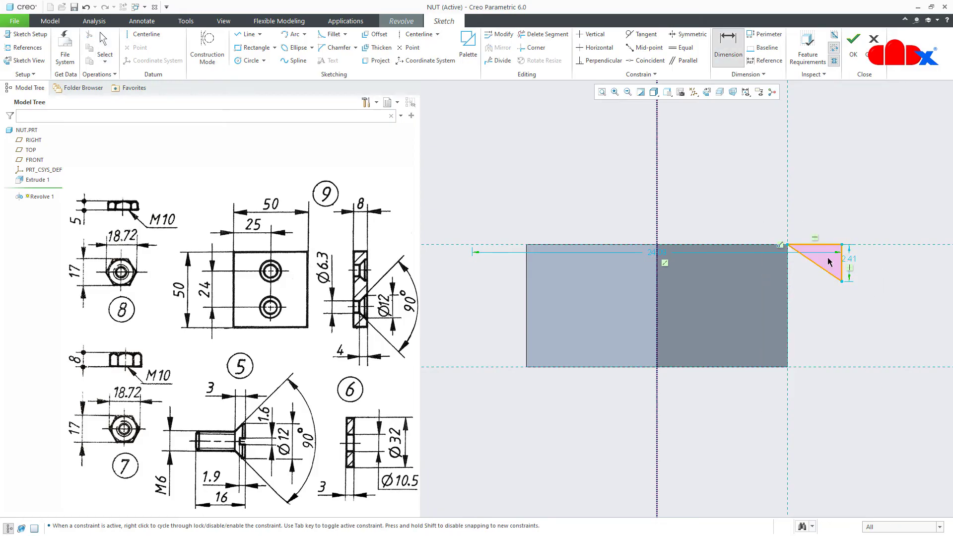
left_click(822, 249)
middle_click(824, 258)
type("30")
key("Return")
left_click(821, 246)
middle_click(824, 226)
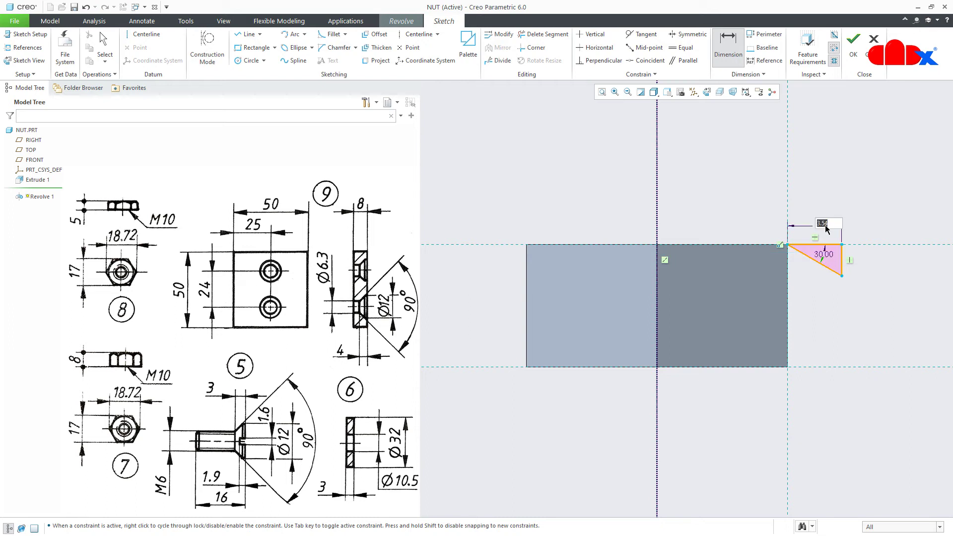
type("5")
key("Return")
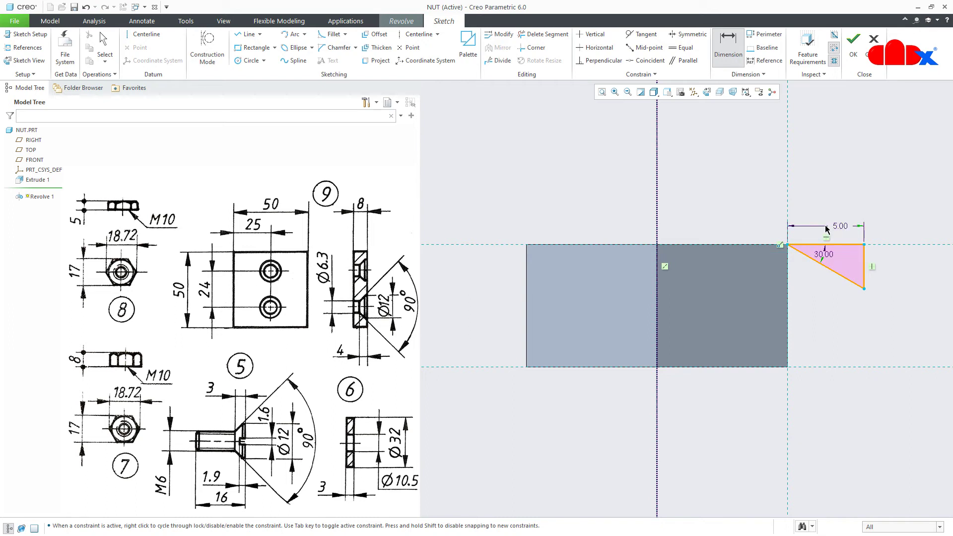
right_click(824, 306)
left_click(845, 390)
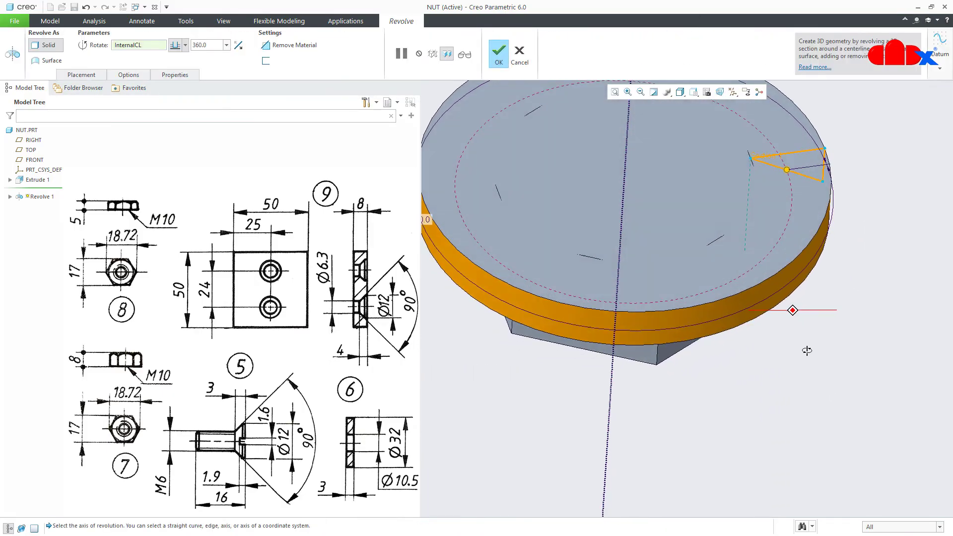
Make the revolve remove material to chamfer the nut's top edges, and finish it
left_click(293, 46)
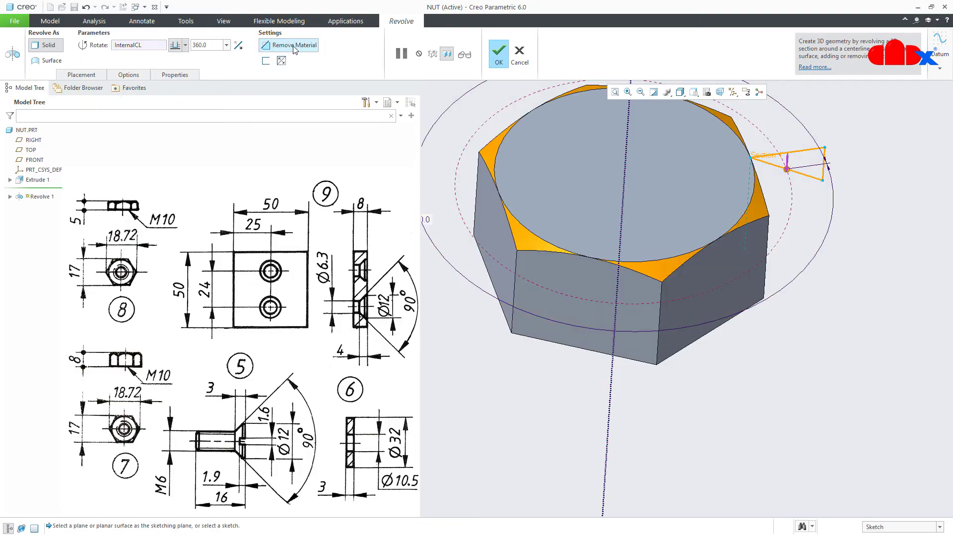
left_click(498, 55)
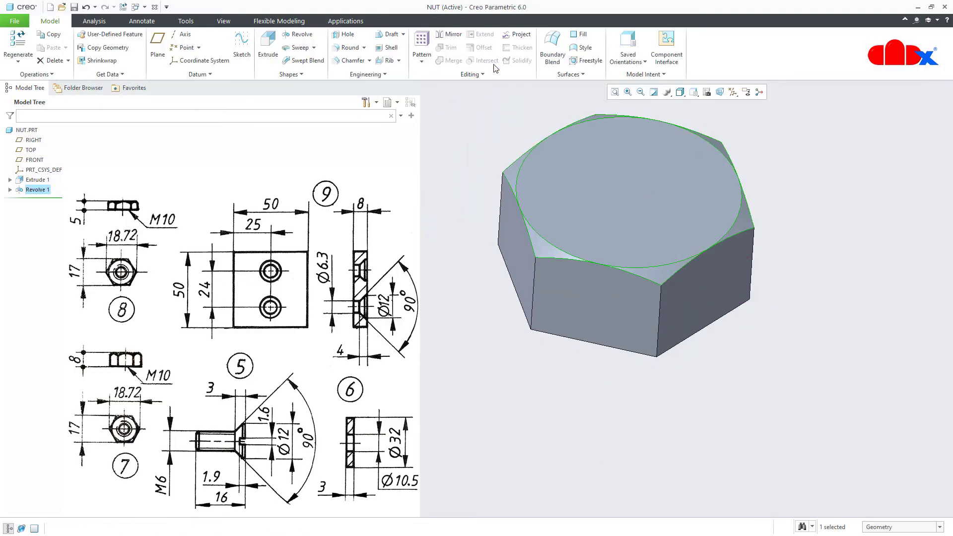
scroll(764, 366, "down", 2)
key("ctrl+d")
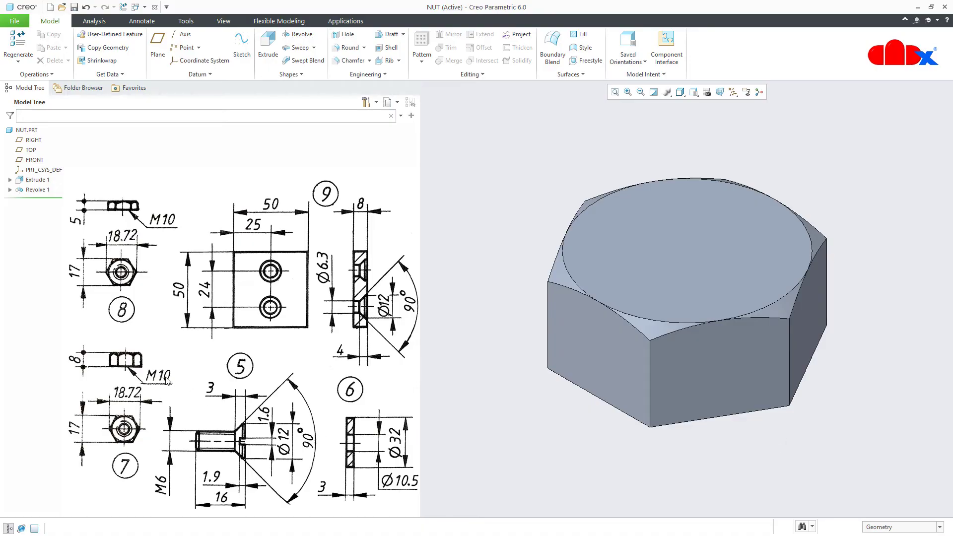
Place a hole on the nut's top face, centred on its axis
left_click(337, 40)
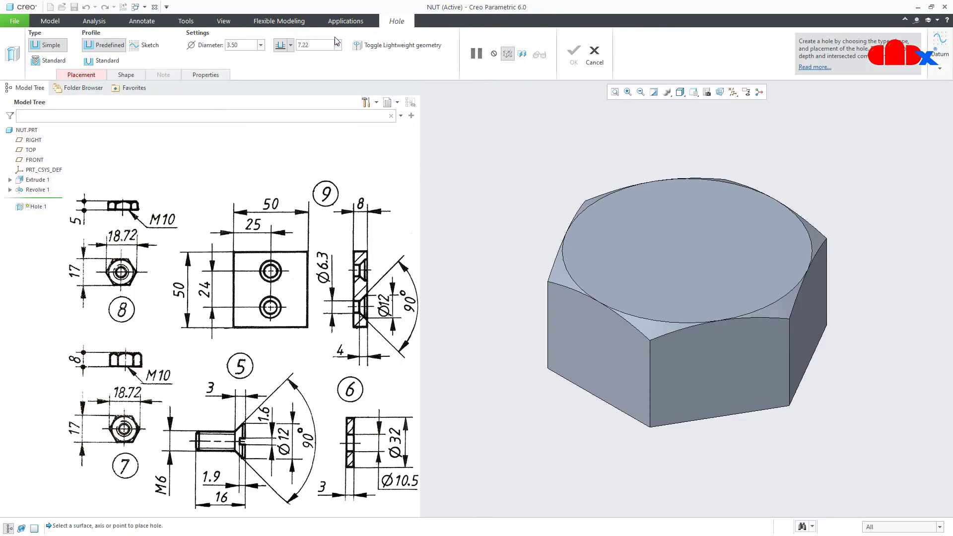
left_click(732, 91)
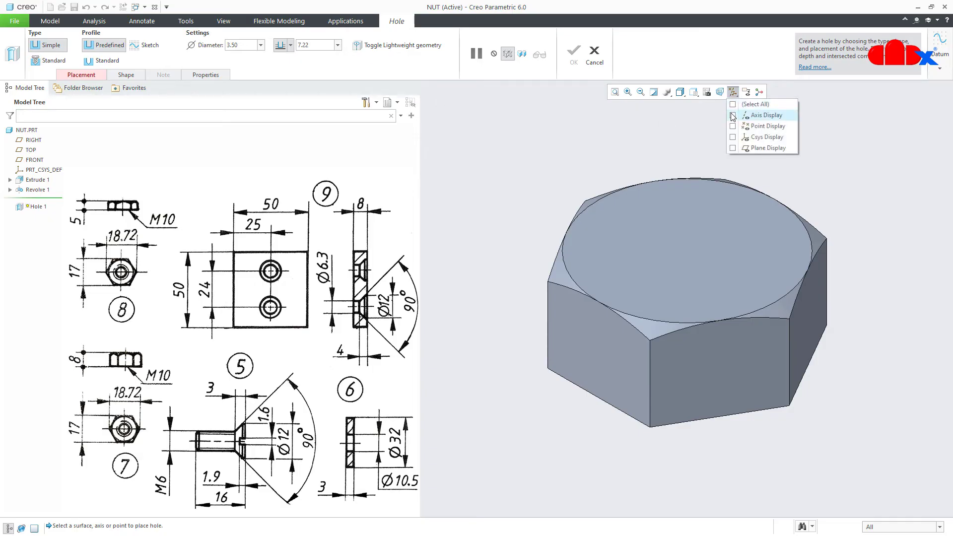
left_click(733, 115)
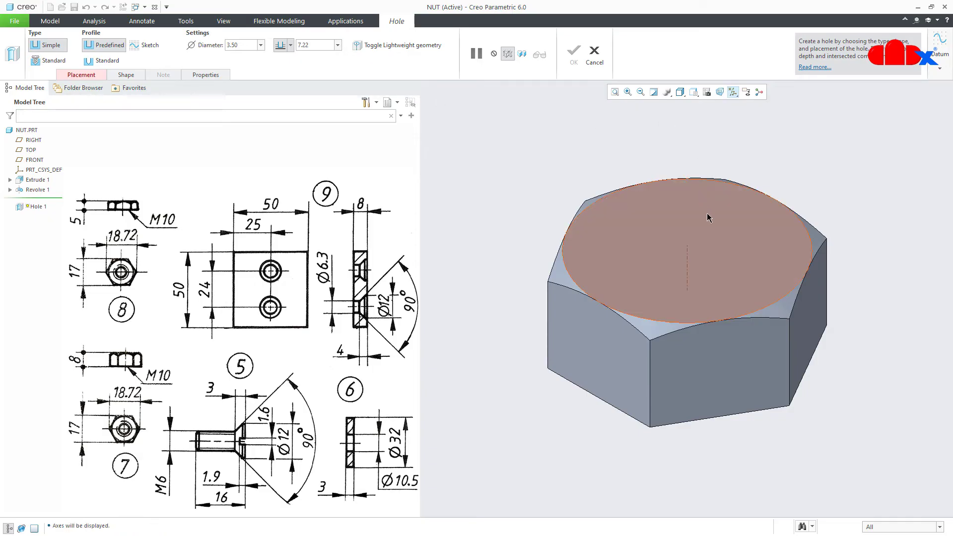
left_click(713, 241)
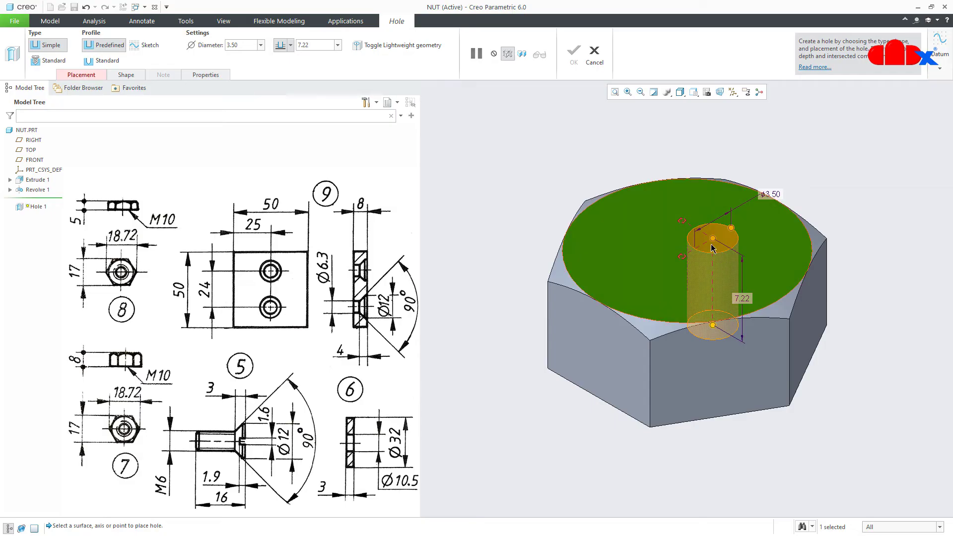
left_click(691, 275, "ctrl")
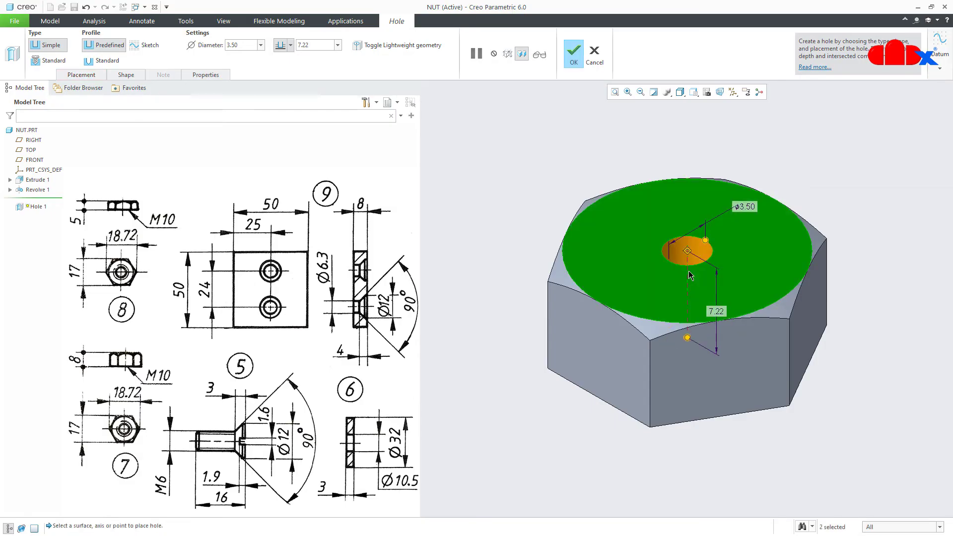
Make it a standard ISO M10x1 tapped hole going through all, and complete it
left_click(54, 61)
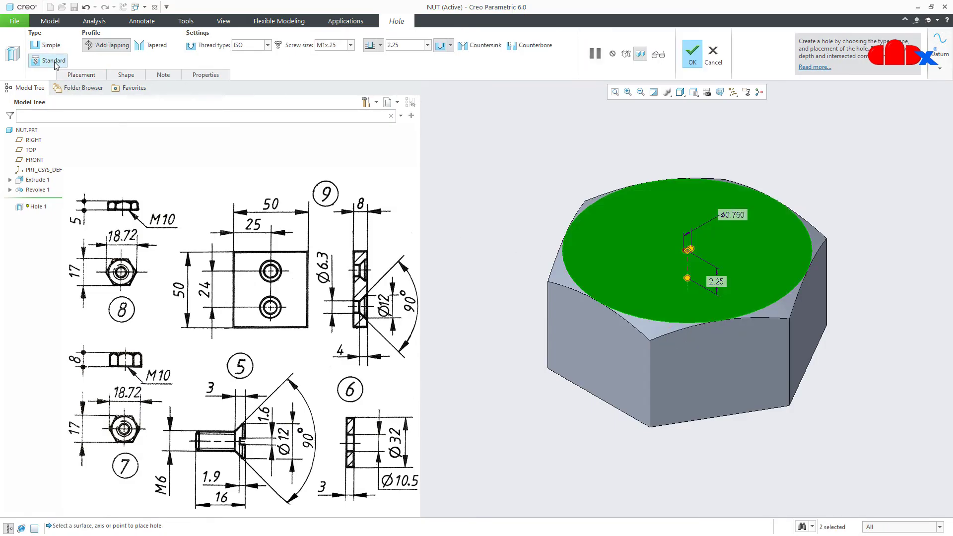
left_click(268, 45)
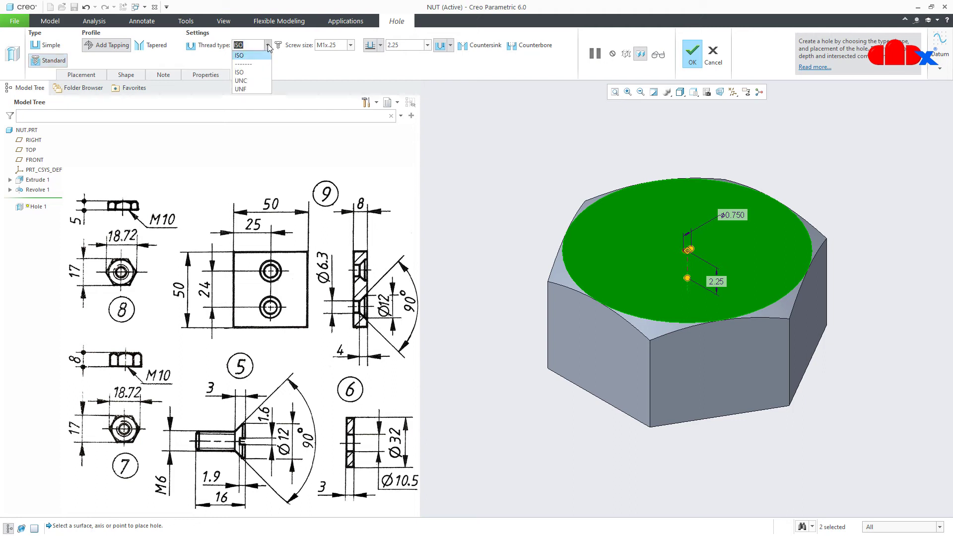
left_click(267, 46)
left_click(350, 45)
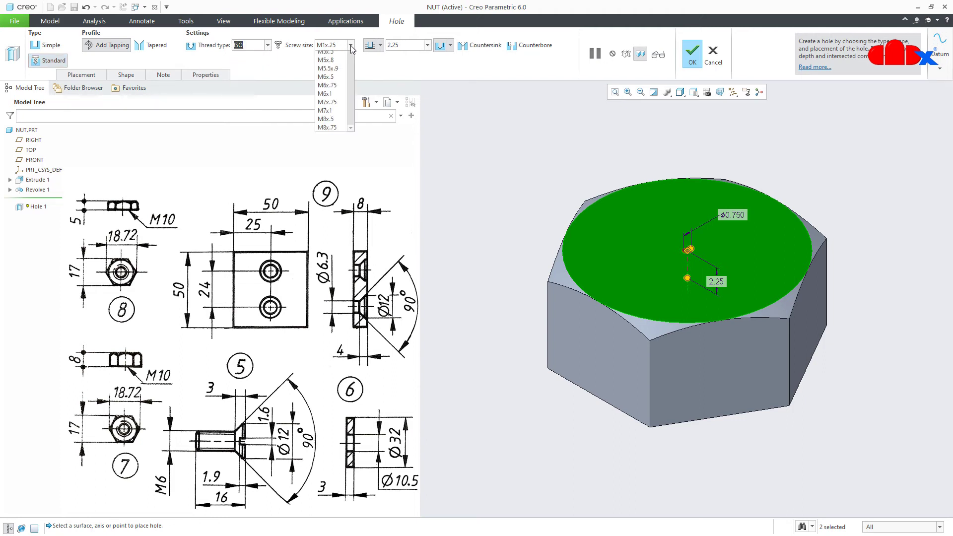
scroll(358, 125, "down", 3)
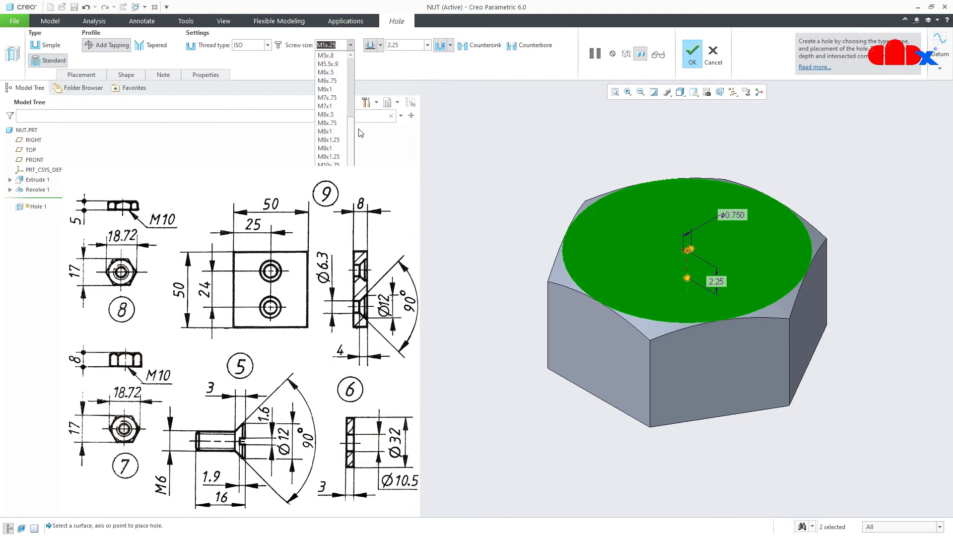
left_click(330, 140)
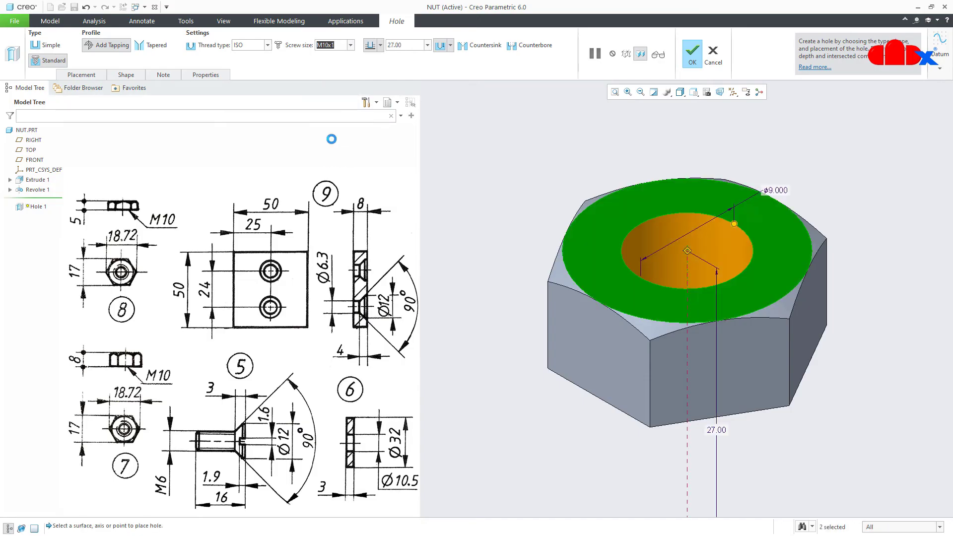
left_click(380, 45)
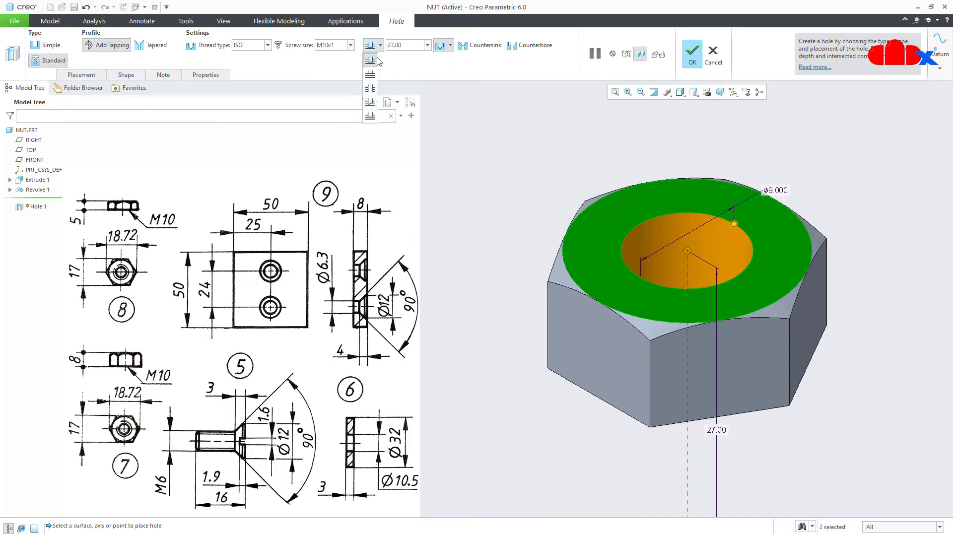
left_click(374, 80)
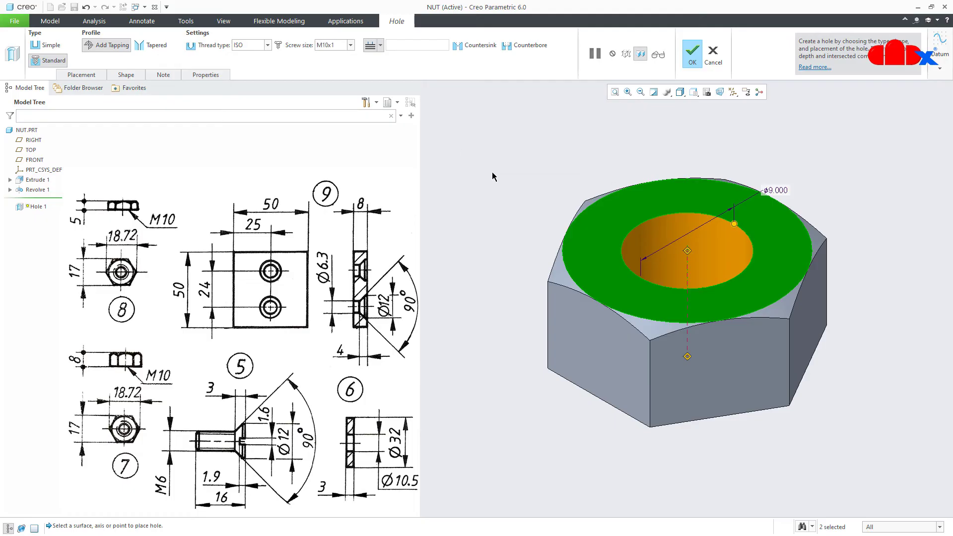
middle_click(493, 149)
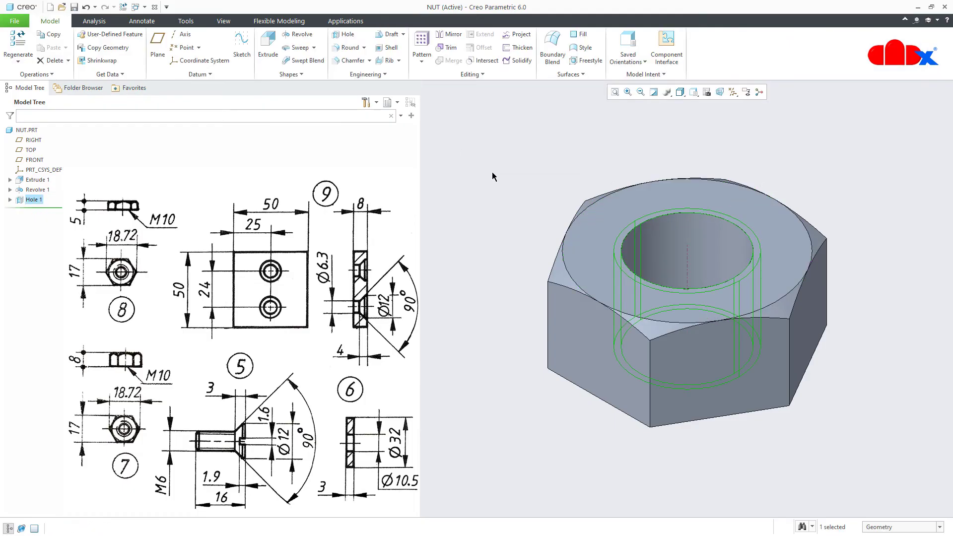
left_click(664, 466)
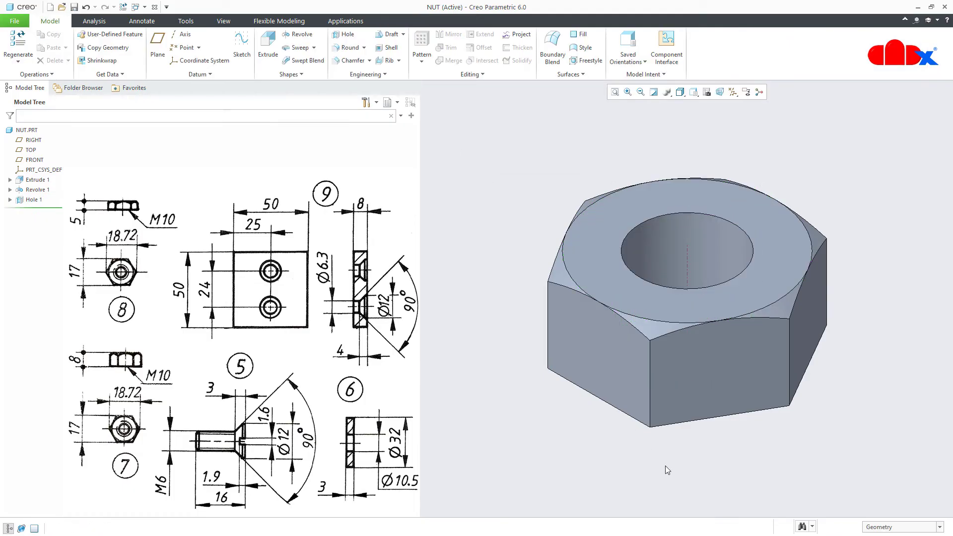
Save NUT, then save a copy of it named lock-nut
key("ctrl+s")
left_click(14, 21)
mouse_move(21, 93)
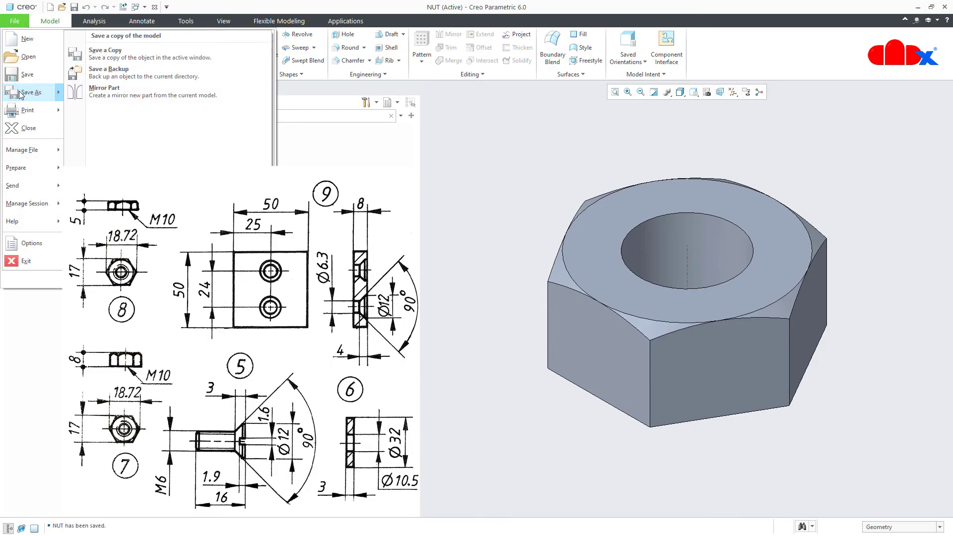
left_click(117, 54)
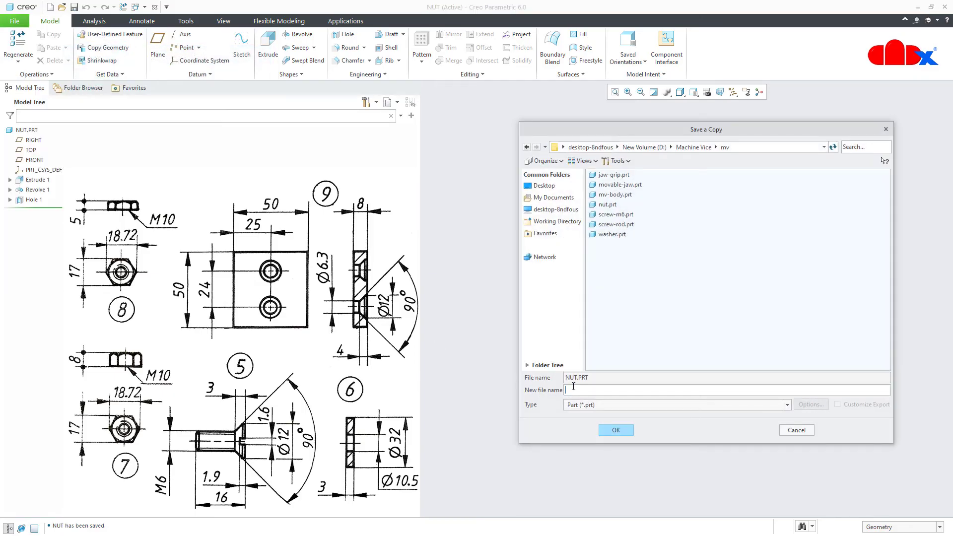
type("lock-nut")
left_click(612, 431)
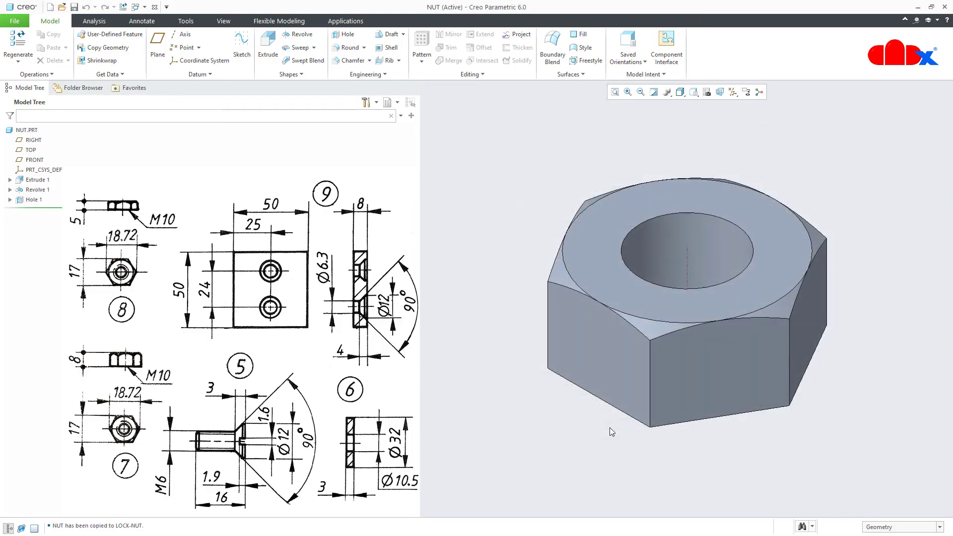
Close NUT and erase it from the session
left_click(155, 7)
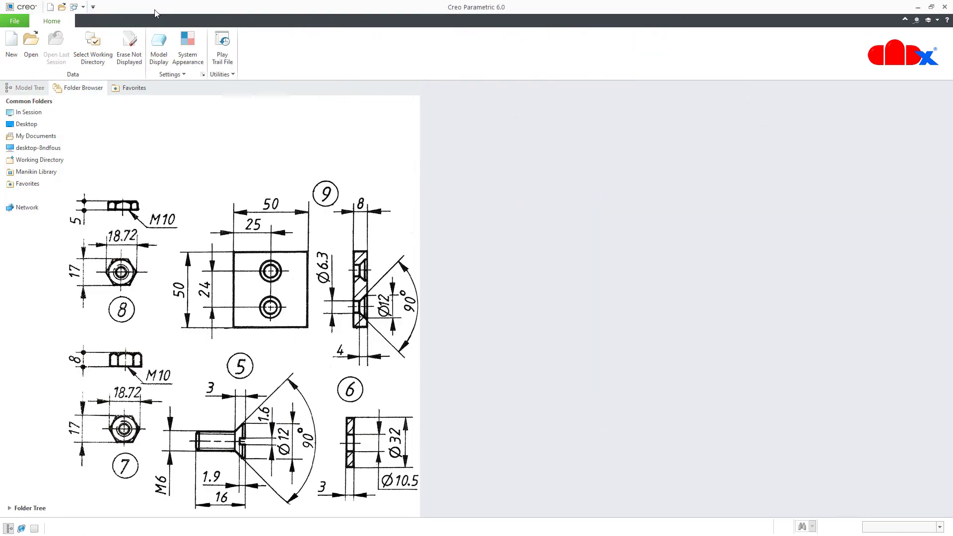
left_click(129, 47)
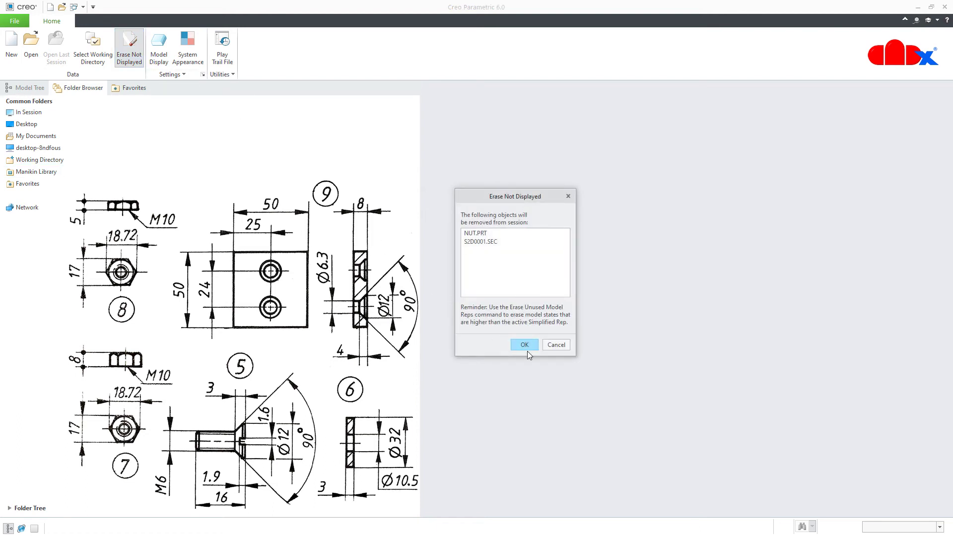
left_click(529, 348)
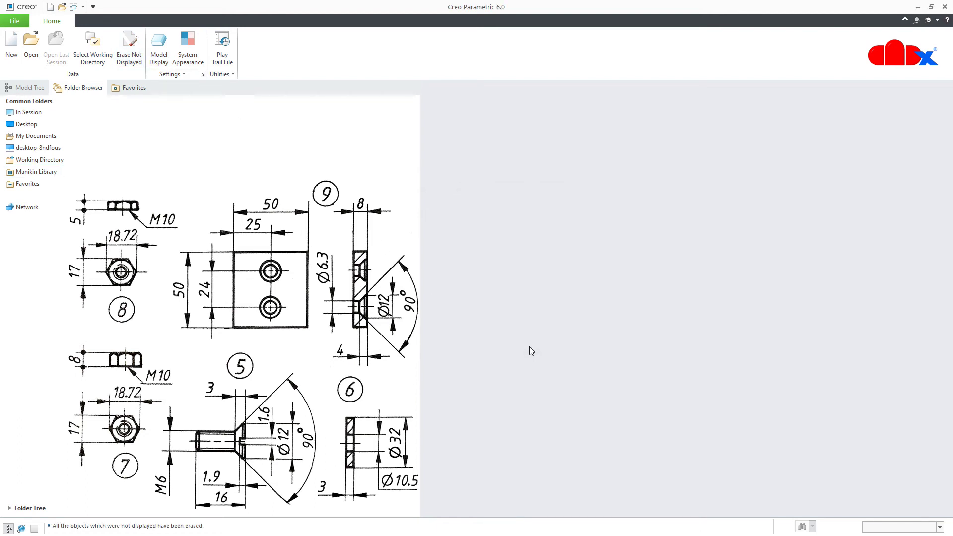
Open the lock-nut.prt part
left_click(31, 39)
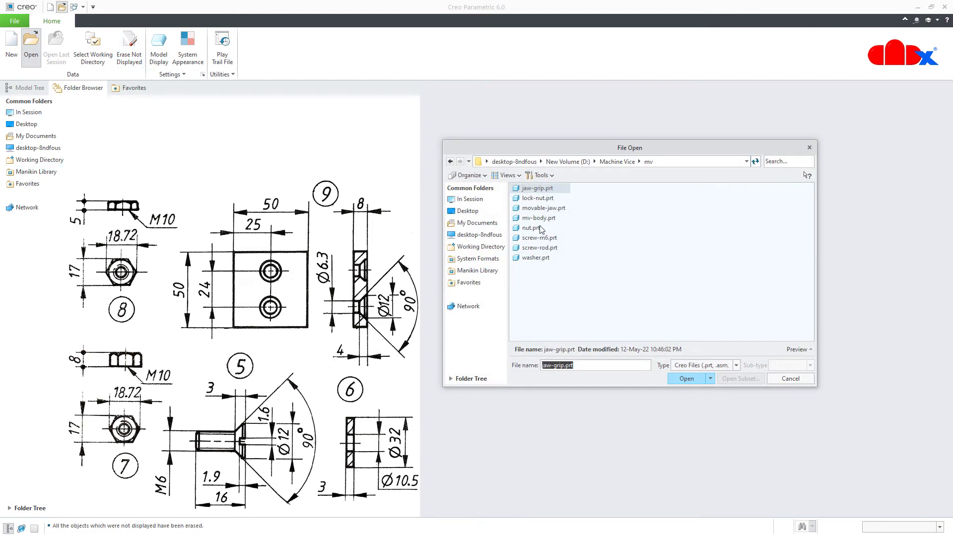
left_click(538, 198)
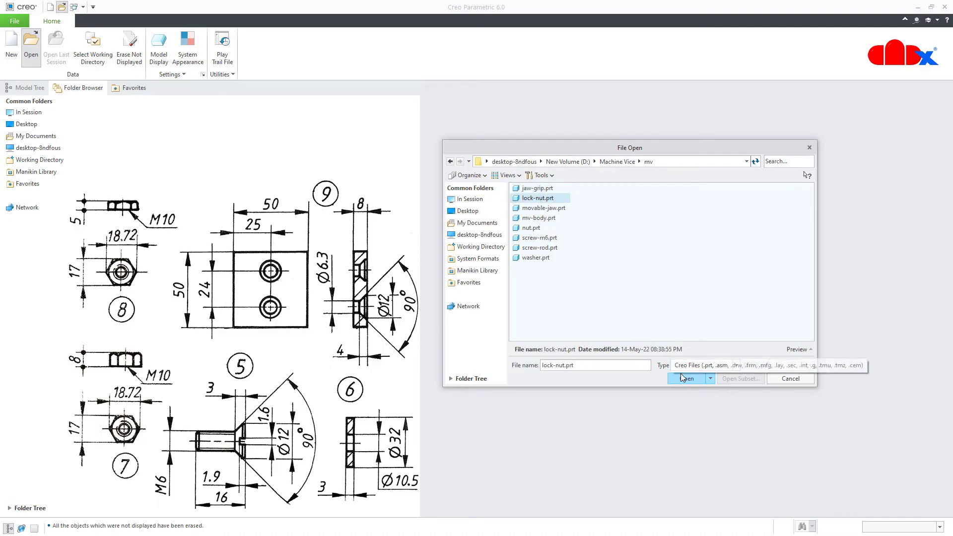
left_click(684, 378)
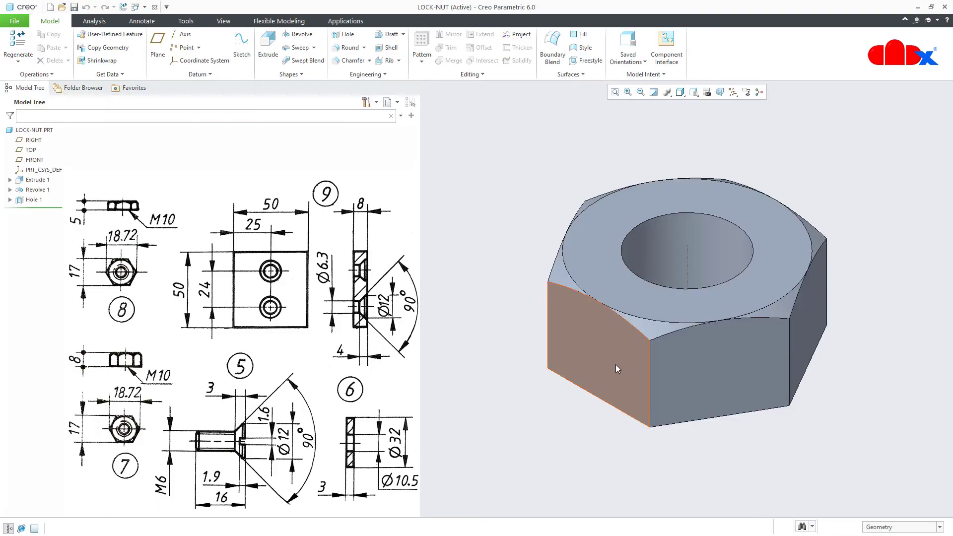
Change Extrude 1's height from 8.00 to 5 and save LOCK-NUT
left_click(610, 366)
double_click(610, 366)
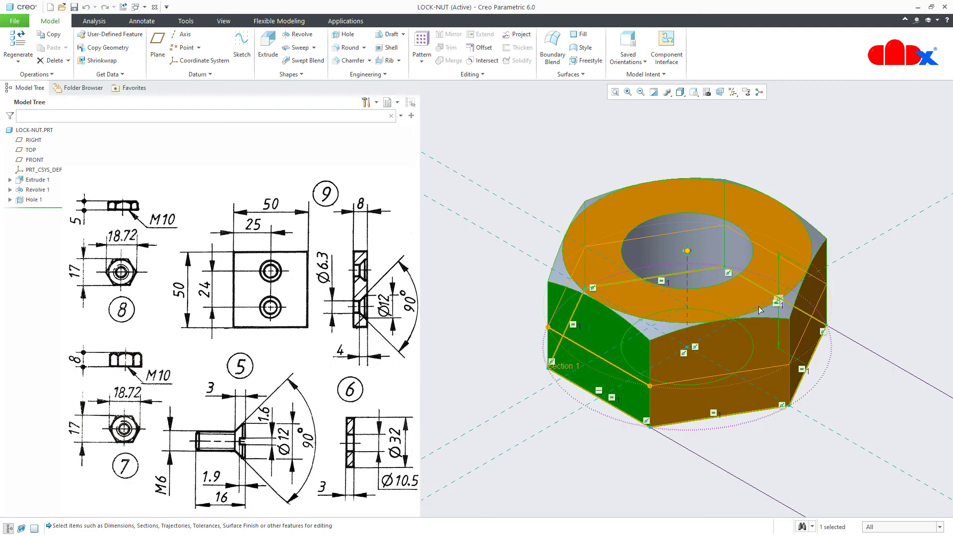
scroll(783, 299, "up", 5)
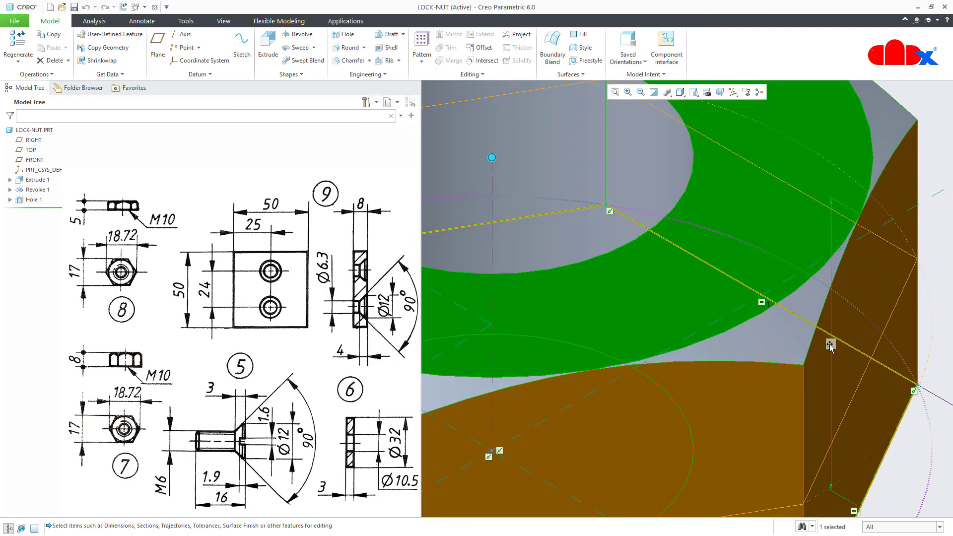
double_click(830, 344)
type("5")
key("Return")
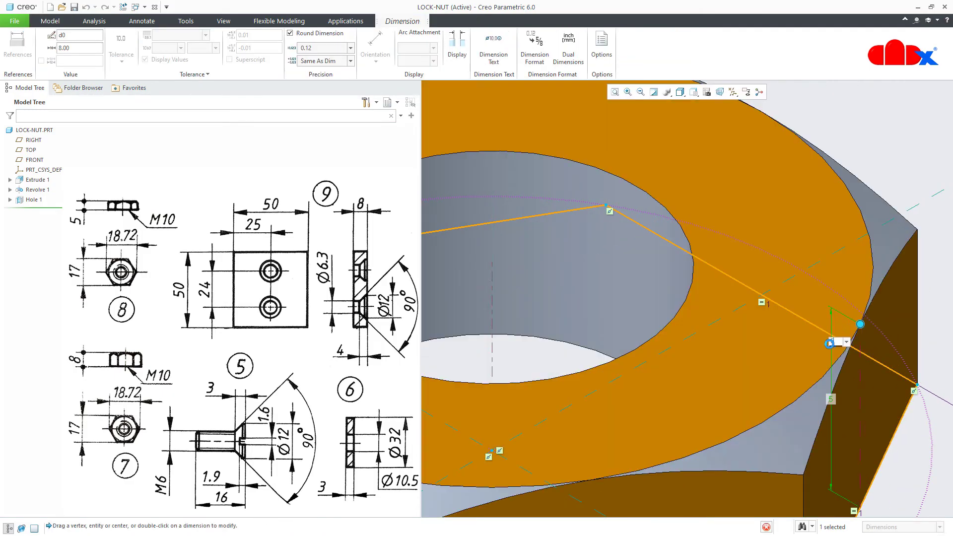
left_click(829, 344)
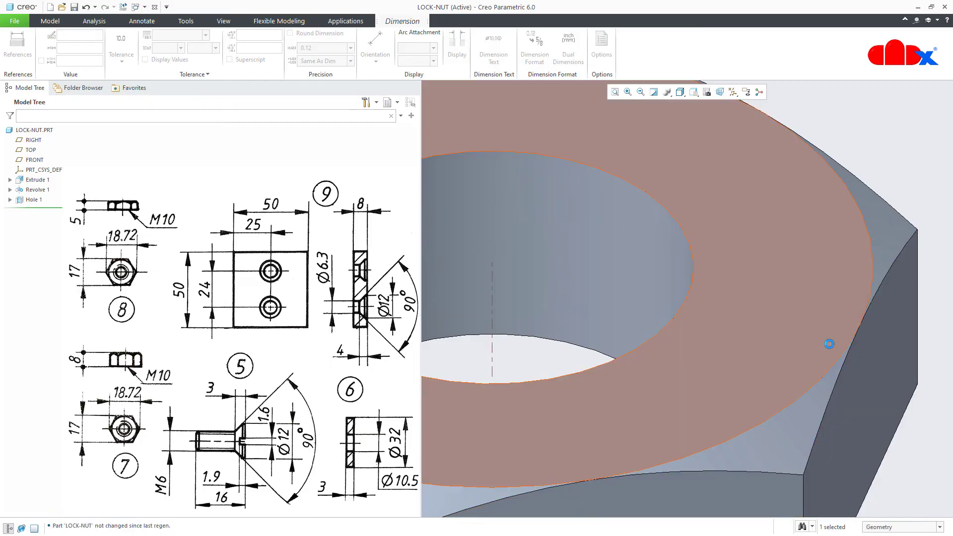
key("ctrl+d")
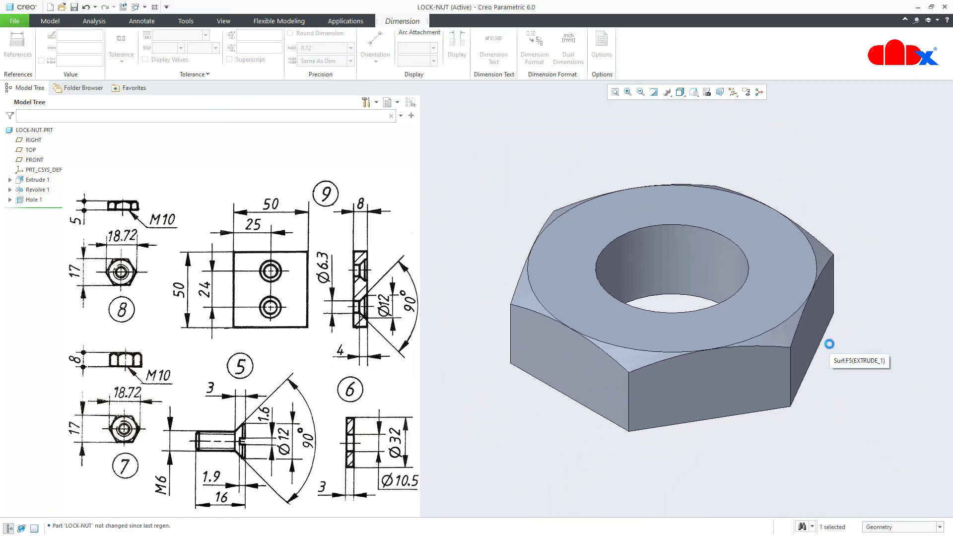
left_click(800, 442)
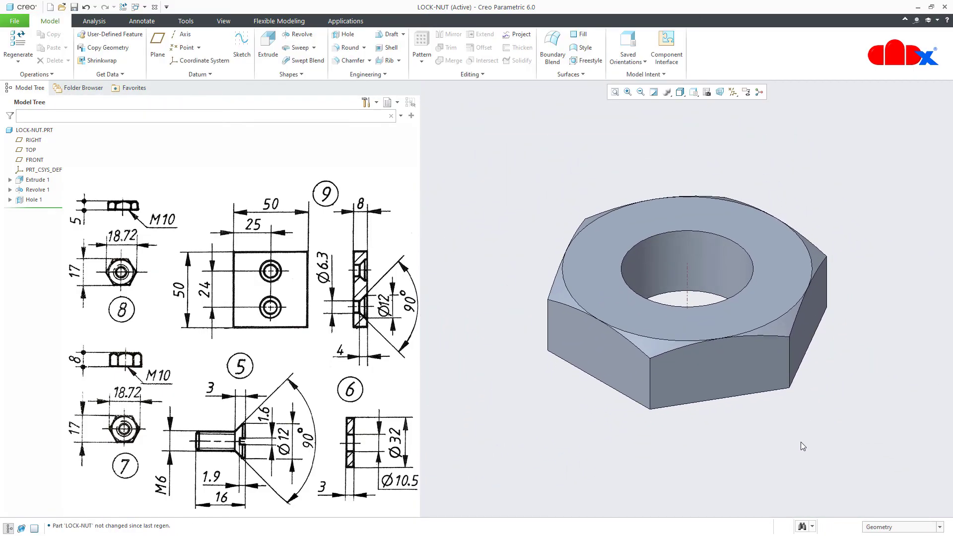
key("ctrl+s")
Close LOCK-NUT and erase LOCK-NUT.PRT from the session
left_click(155, 8)
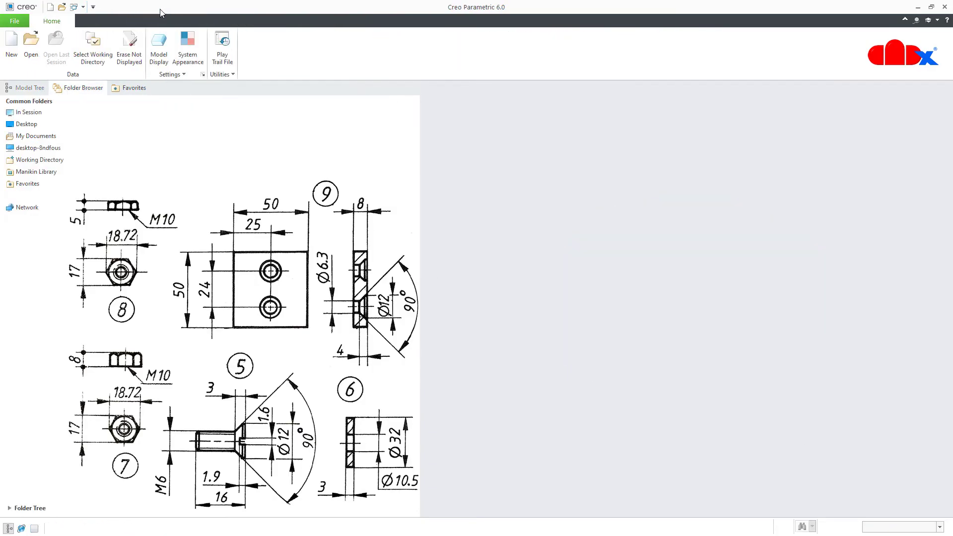
left_click(129, 46)
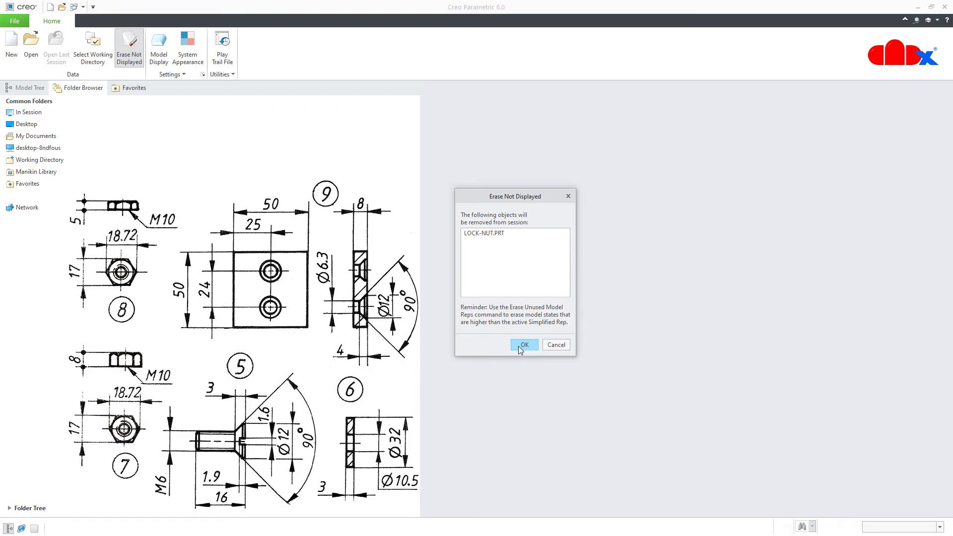
left_click(519, 347)
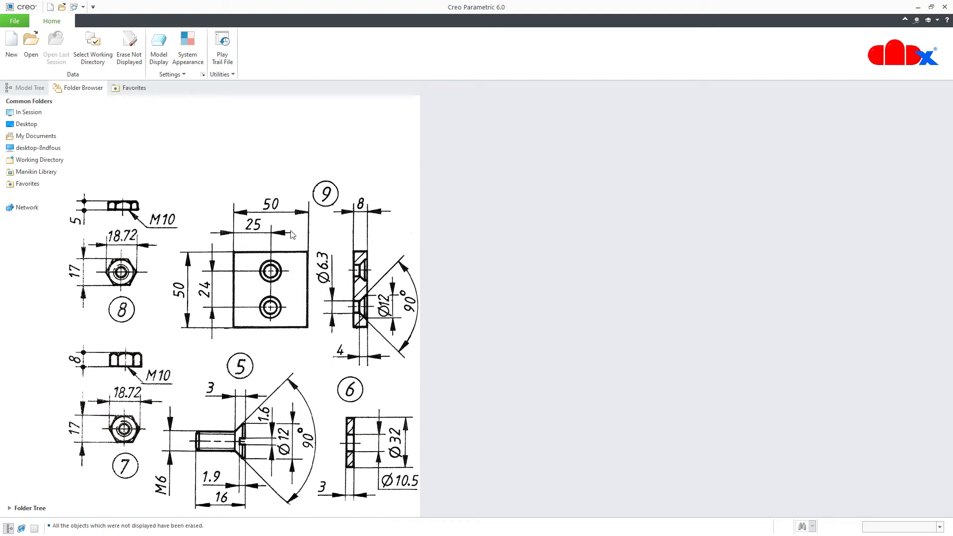
Create a new solid part named clamping-plate from the mmns_part_solid template
left_click(12, 46)
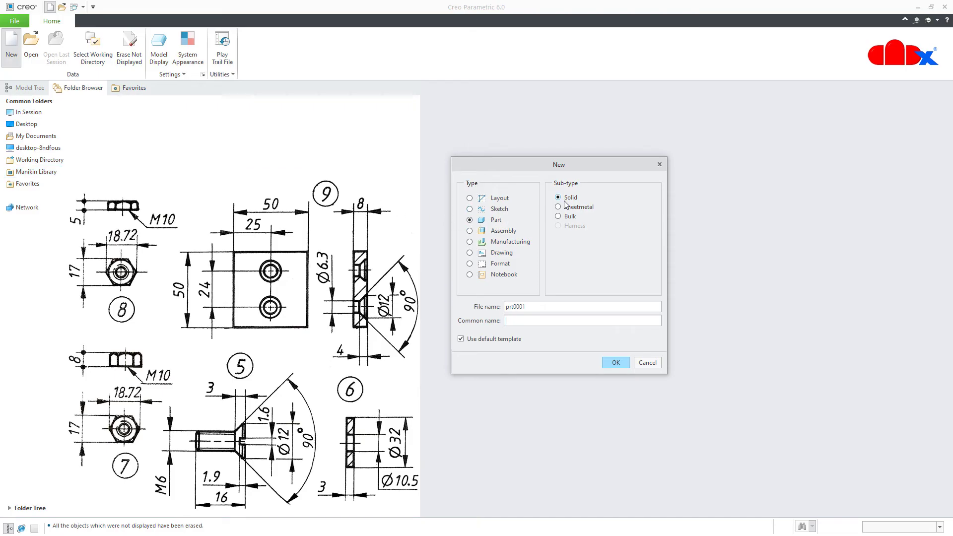
double_click(542, 306)
type("clamping-plate")
left_click(615, 363)
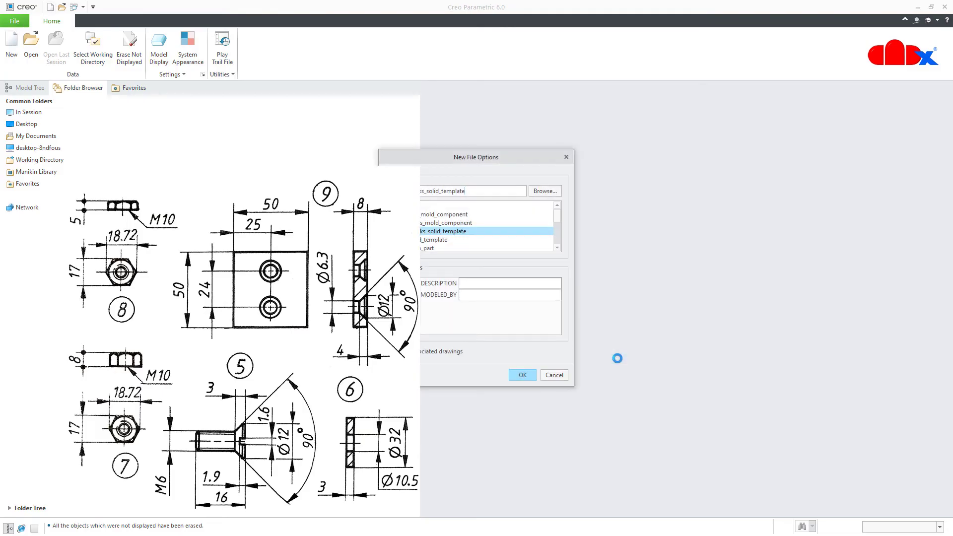
left_click_drag(514, 152, 673, 157)
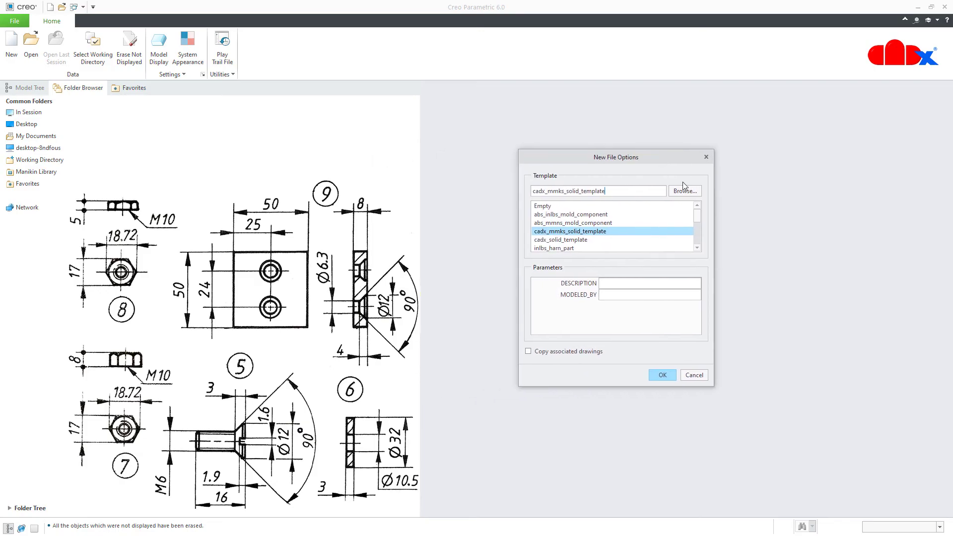
scroll(698, 218, "down", 4)
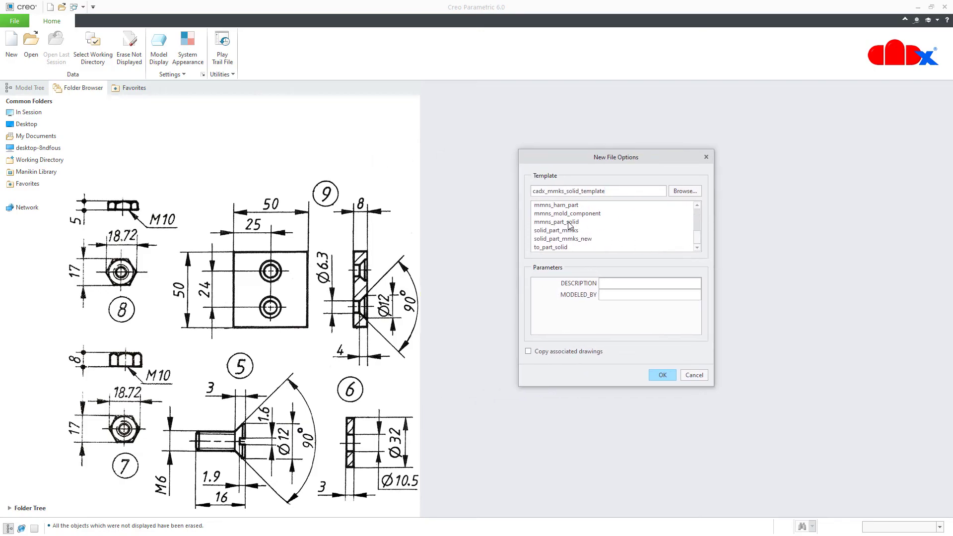
left_click(568, 223)
left_click(655, 373)
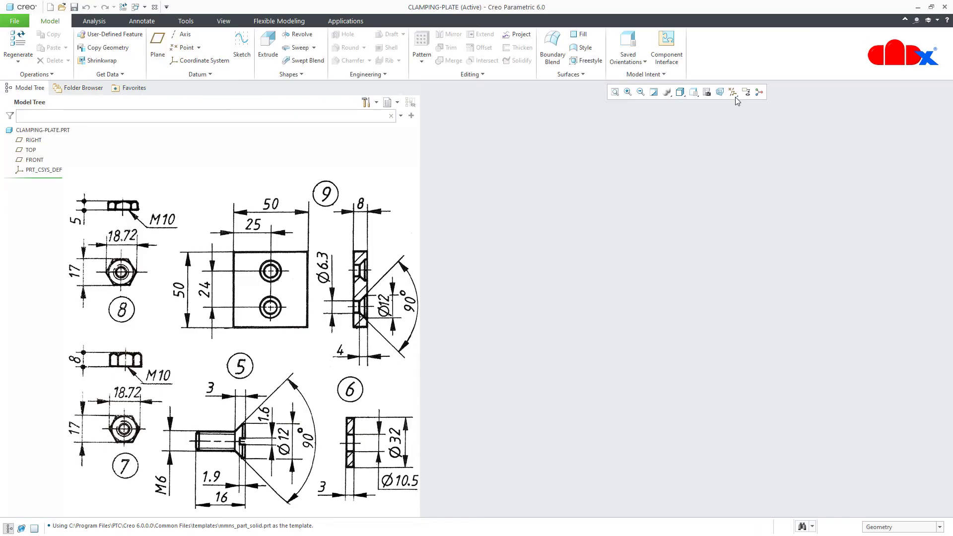
Start an extrude sketched on the FRONT plane, viewed flat-on with all datums hidden
left_click(733, 92)
left_click(739, 104)
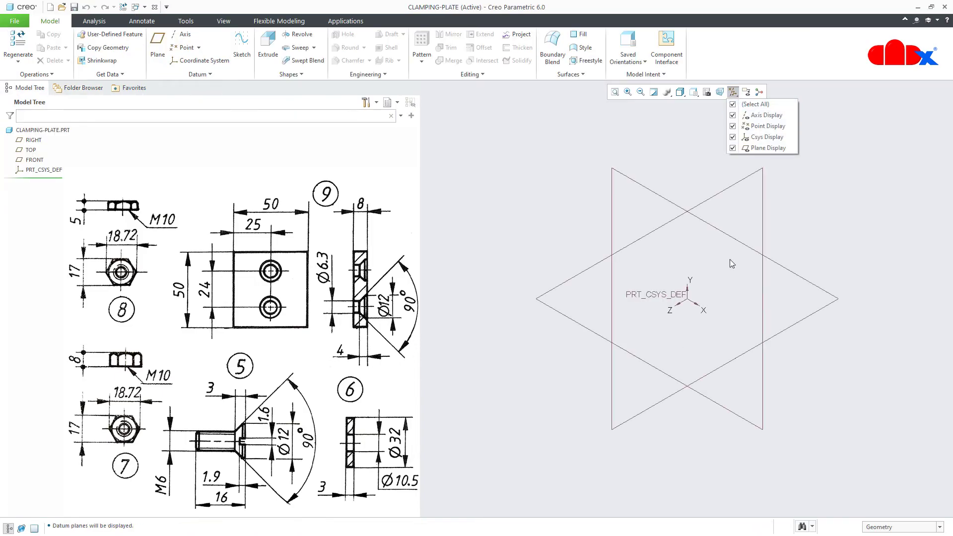
left_click(720, 441)
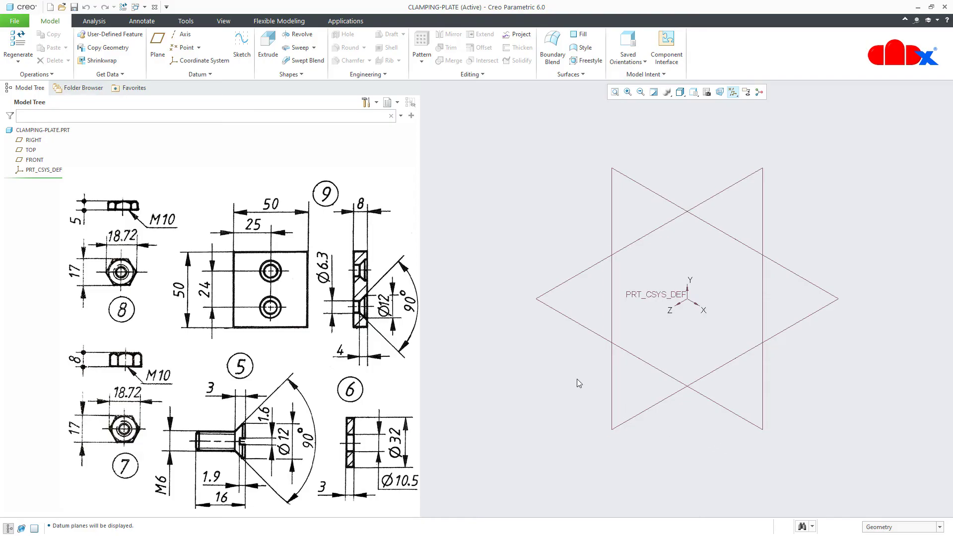
left_click(268, 50)
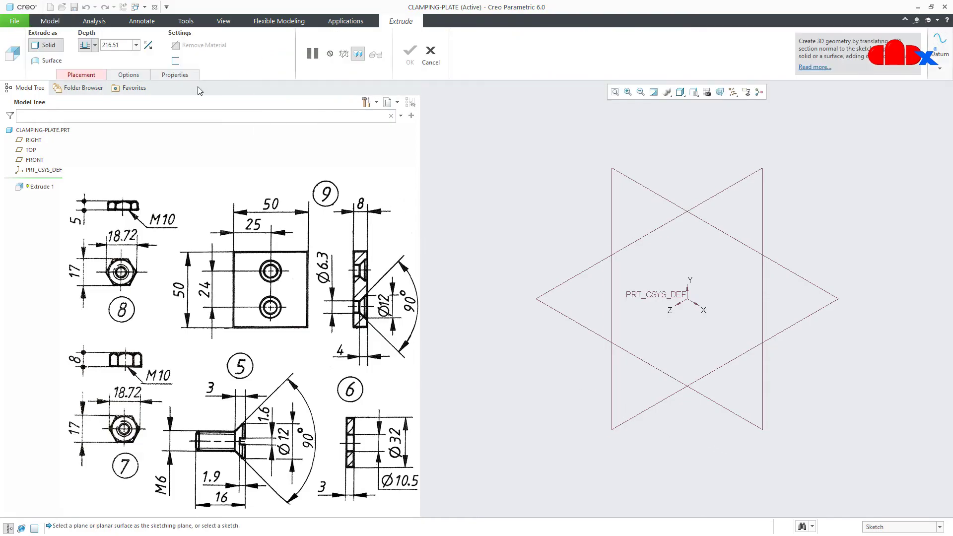
left_click(32, 161)
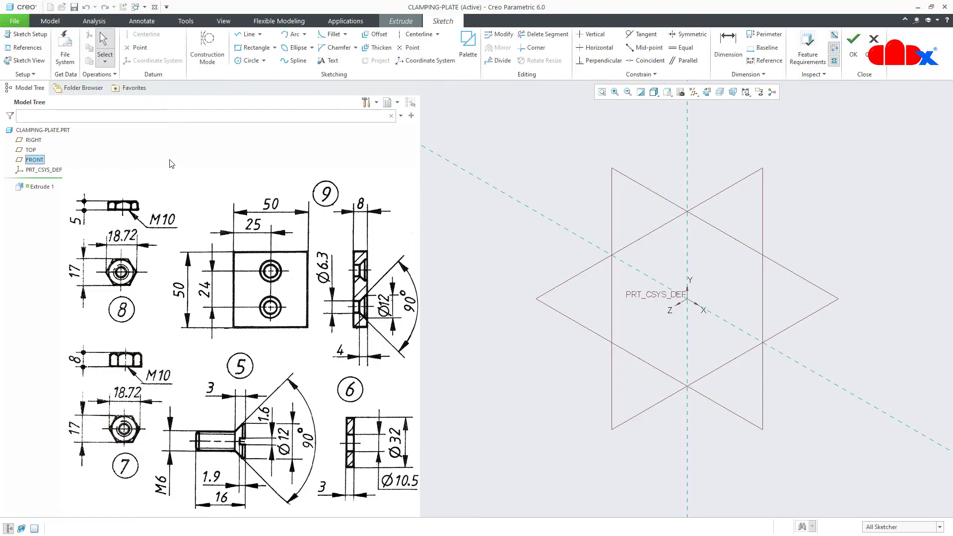
left_click(706, 92)
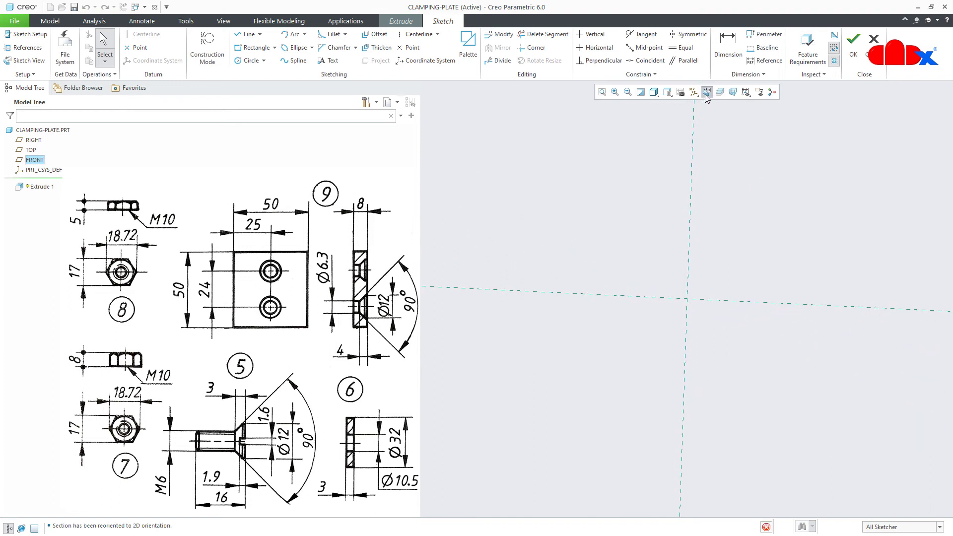
left_click(693, 93)
left_click(701, 105)
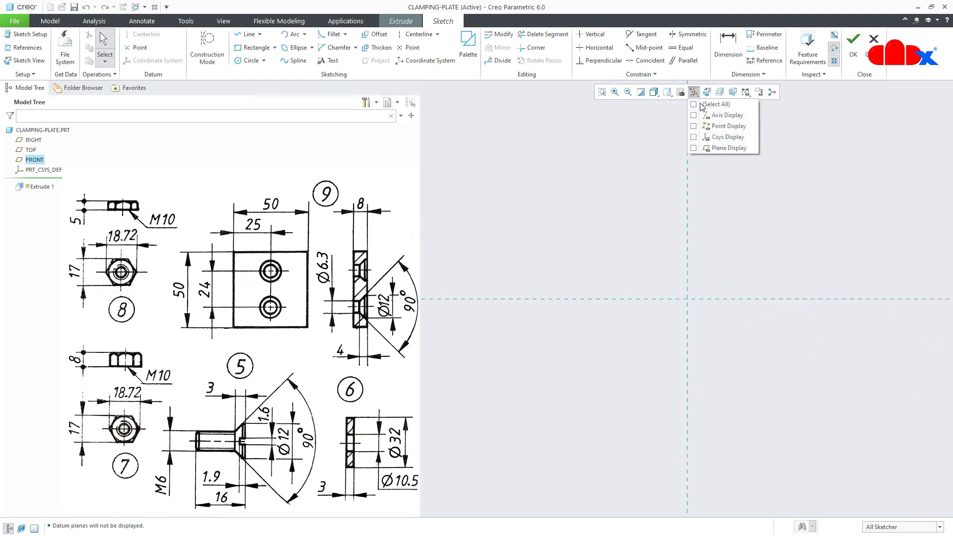
left_click(724, 332)
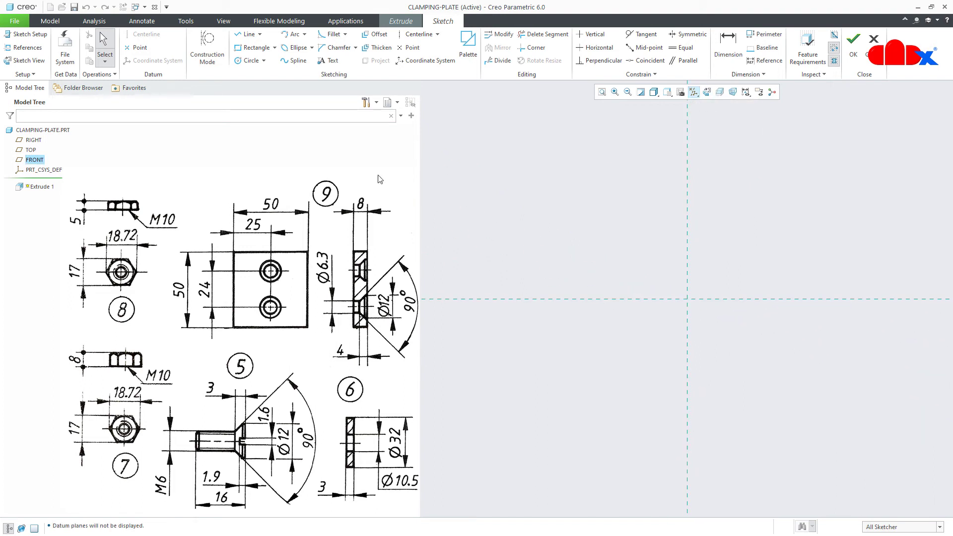
left_click(275, 47)
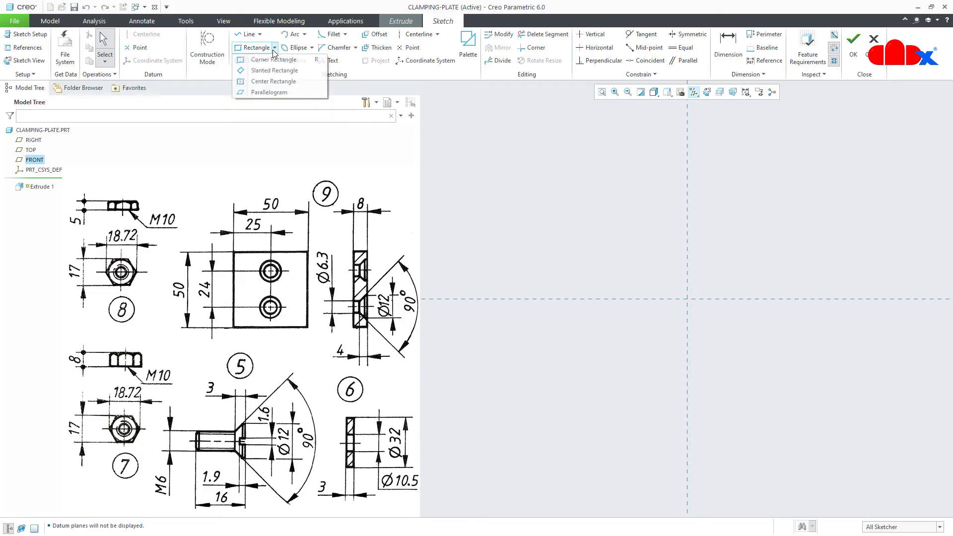
Draw a center rectangle around the sketch origin
left_click(267, 82)
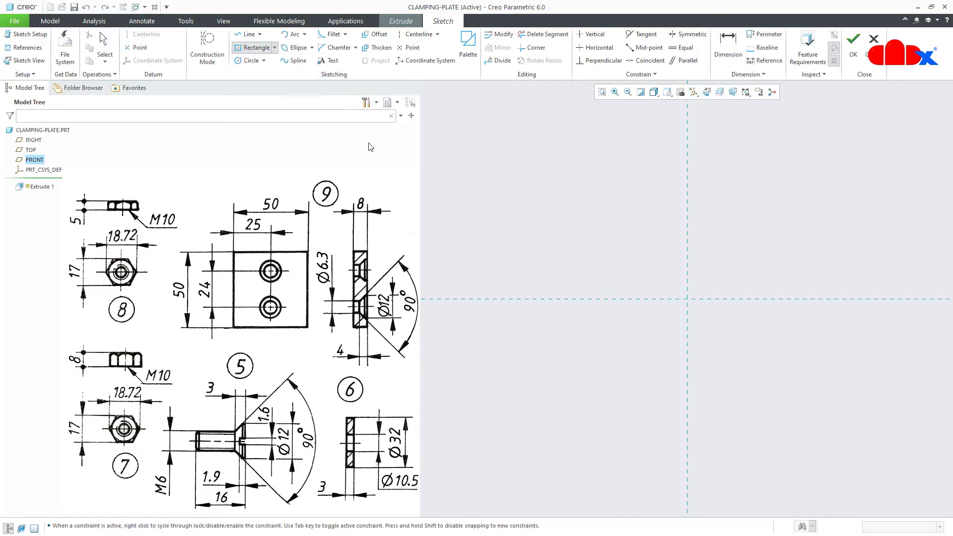
left_click(687, 300)
left_click(732, 356)
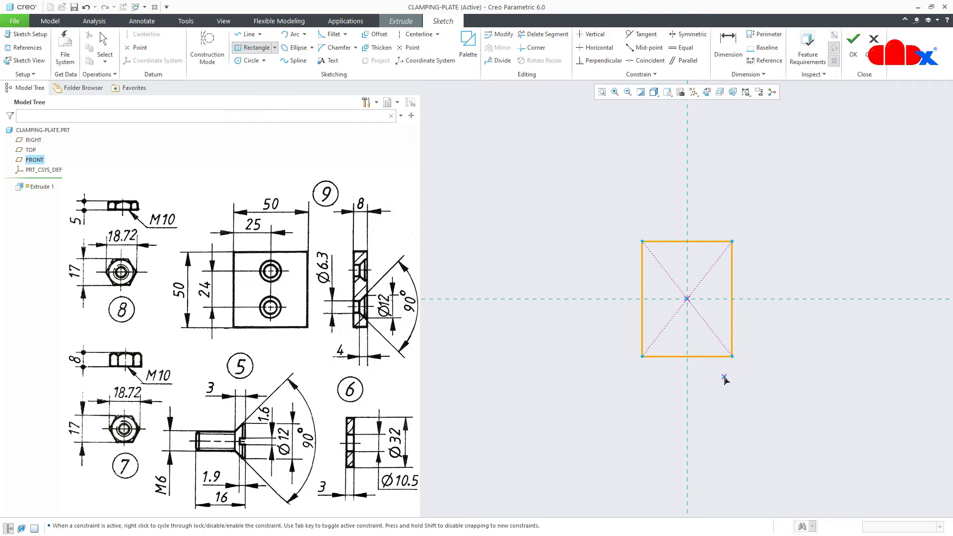
middle_click(724, 378)
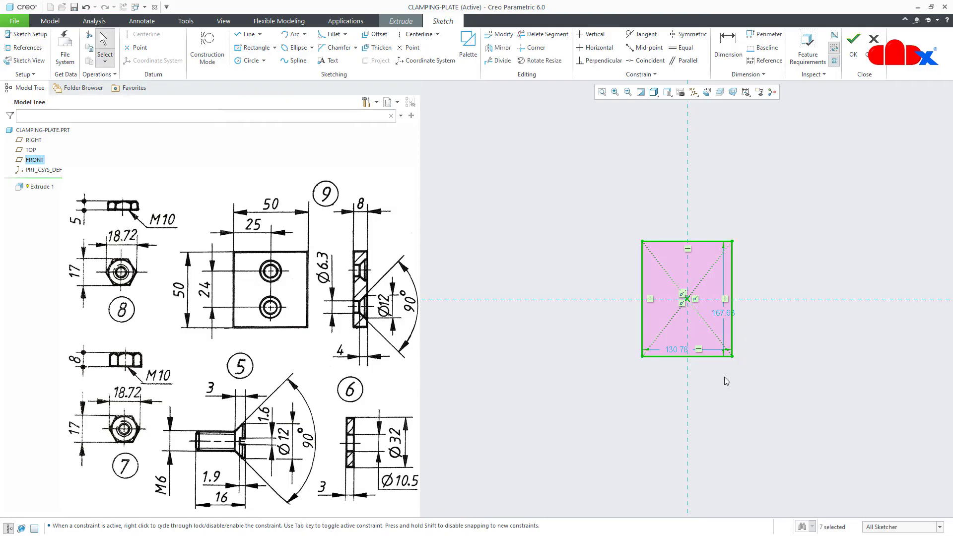
Set the rectangle's width and height to 50, refit, and finish the sketch
double_click(675, 350)
type("50")
key("Return")
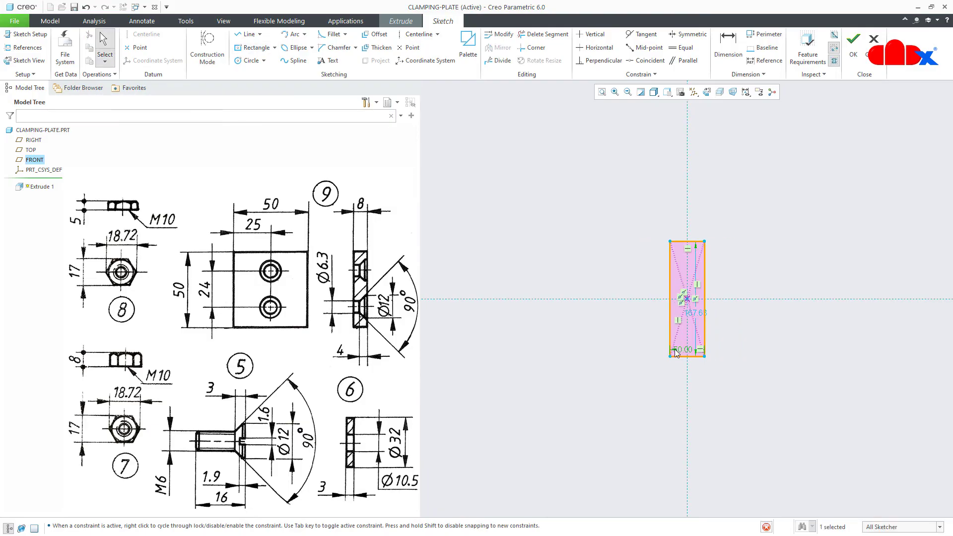
double_click(701, 313)
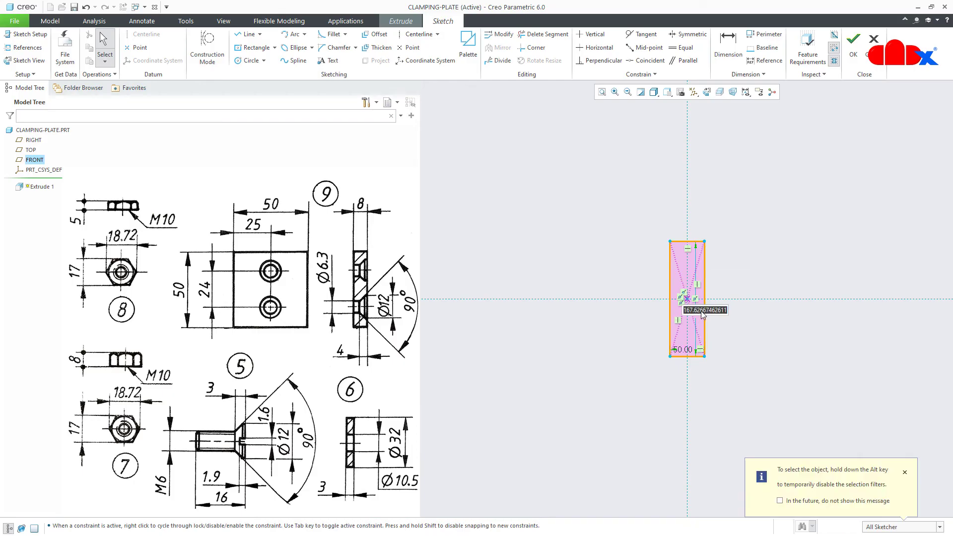
type("50")
key("Return")
left_click(601, 92)
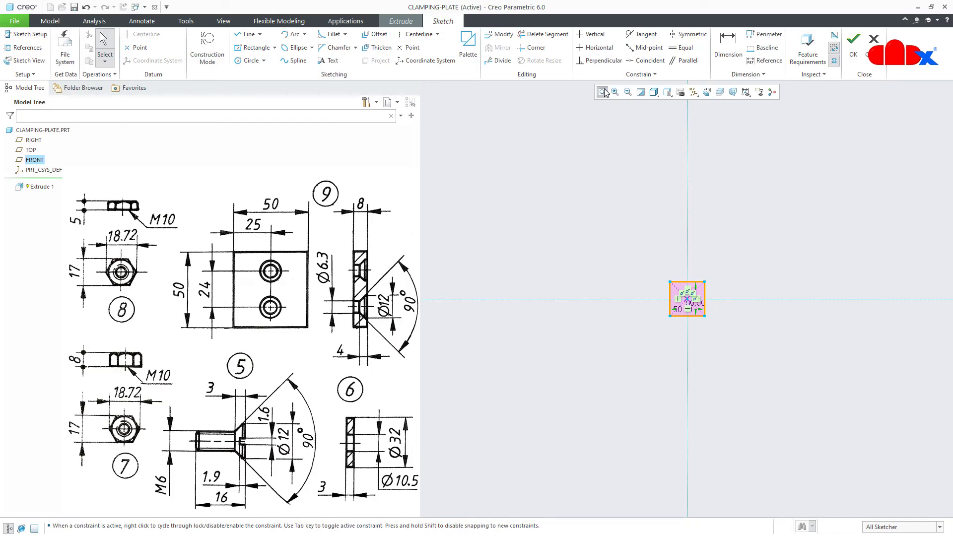
right_click(811, 413)
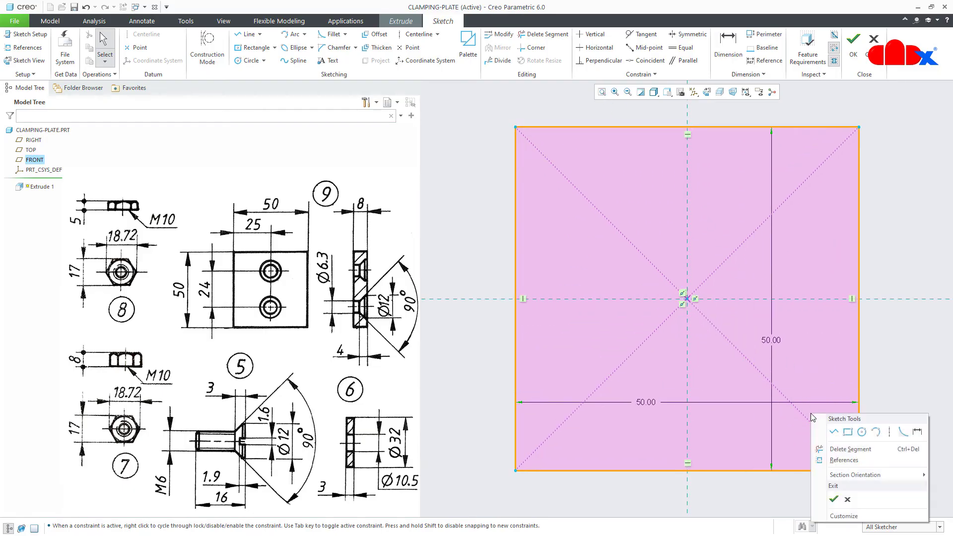
left_click(832, 497)
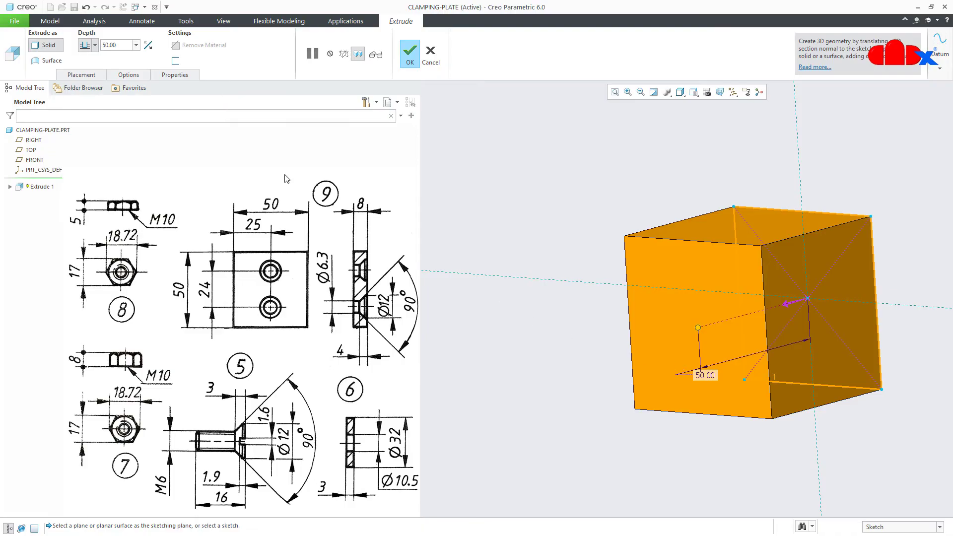
Extrude the square 8 deep to complete the 50 × 50 × 8 plate, shown in default orientation
double_click(118, 45)
type("8")
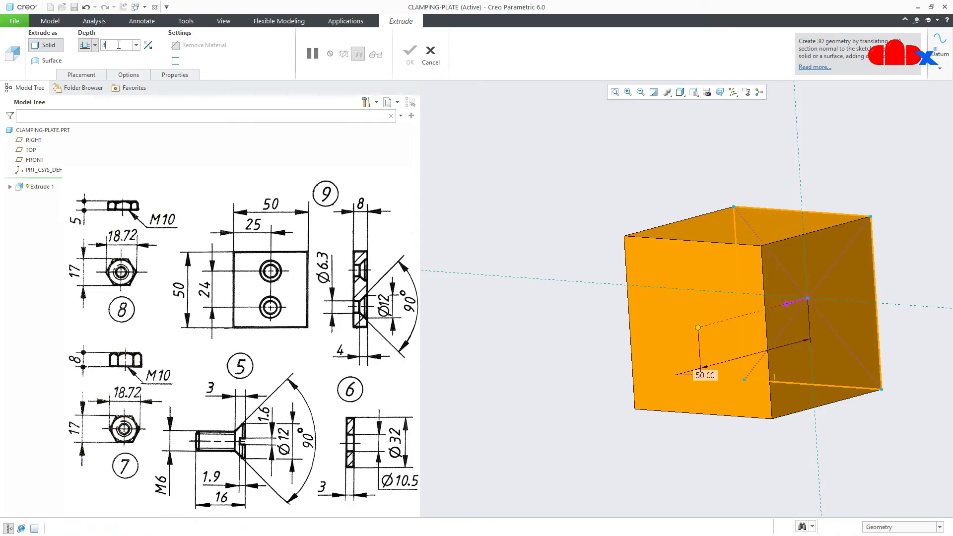
key("Return")
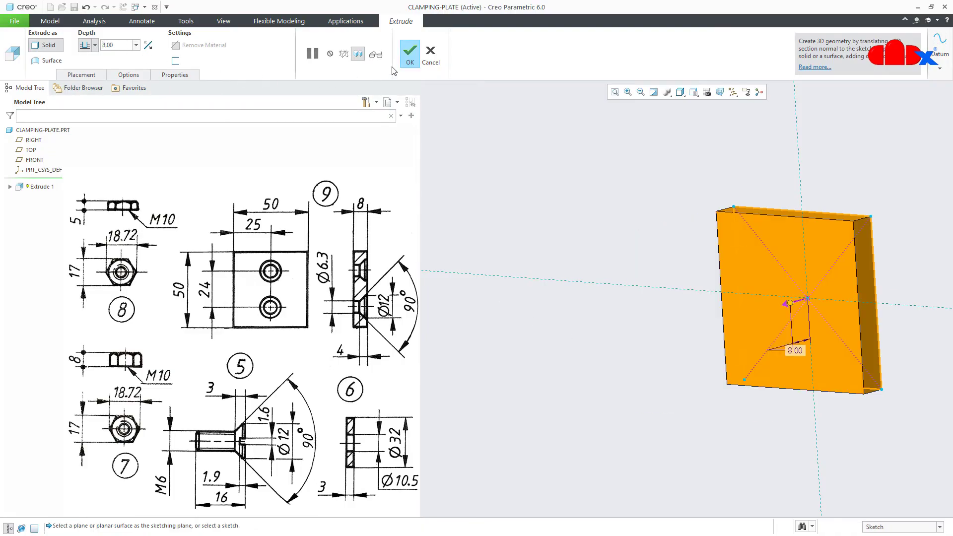
left_click(406, 58)
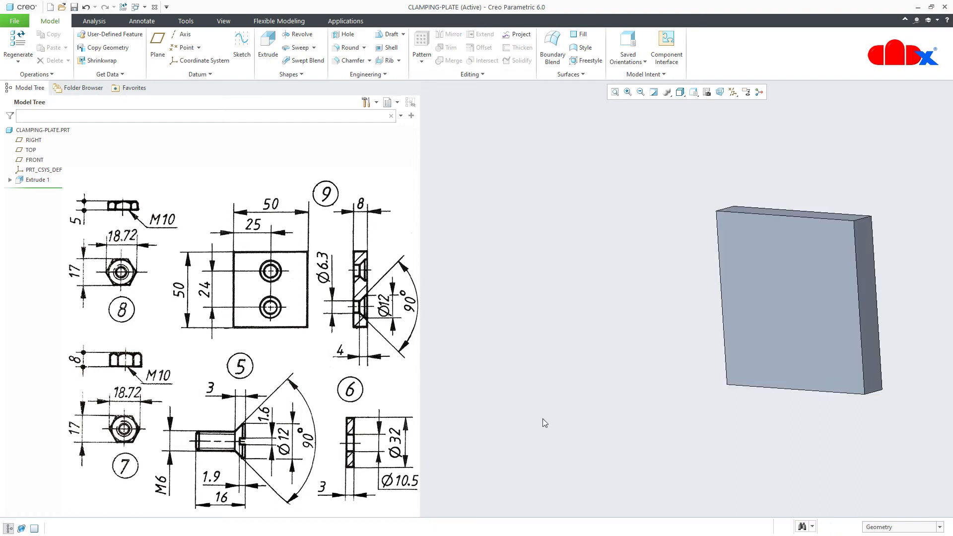
key("ctrl+d")
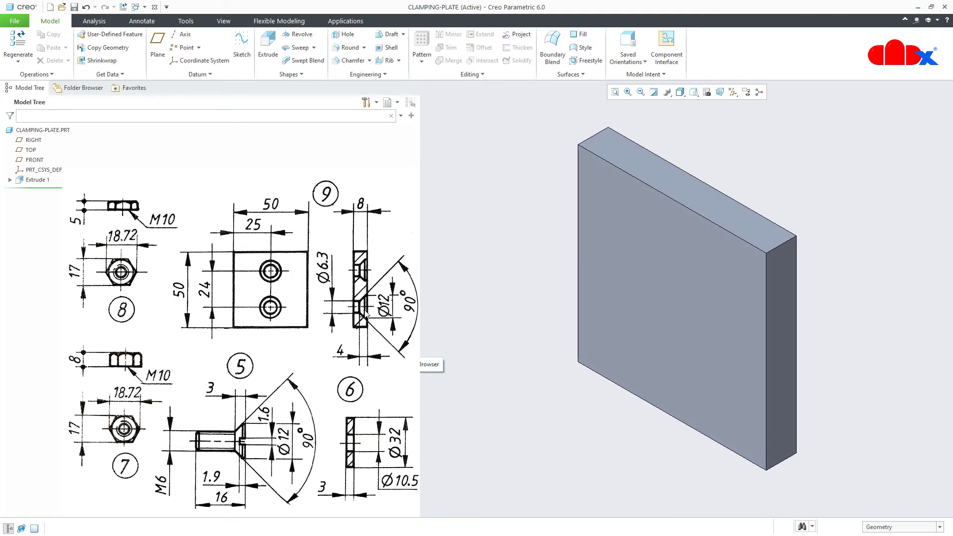
Place a hole on the plate's front face, referenced to the TOP plane and right side face
left_click(346, 35)
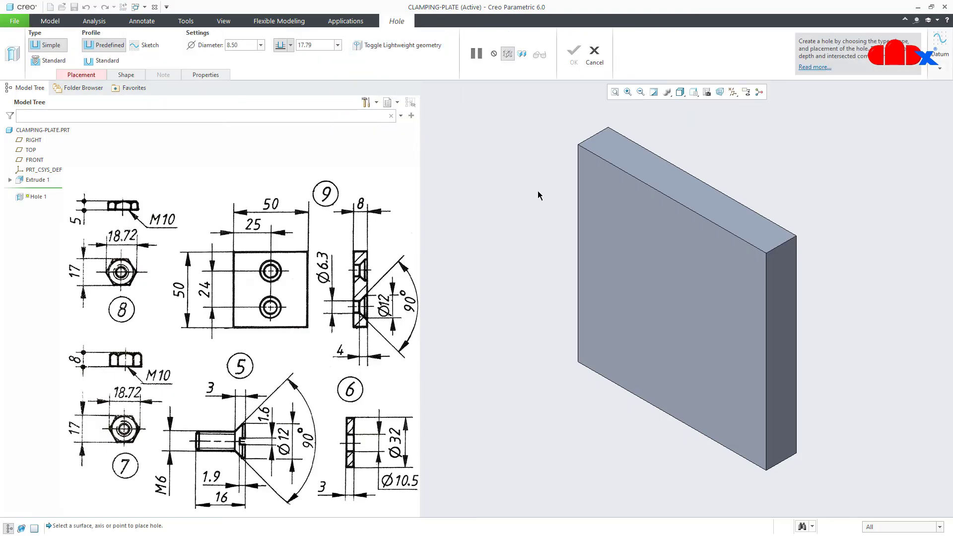
left_click(662, 254)
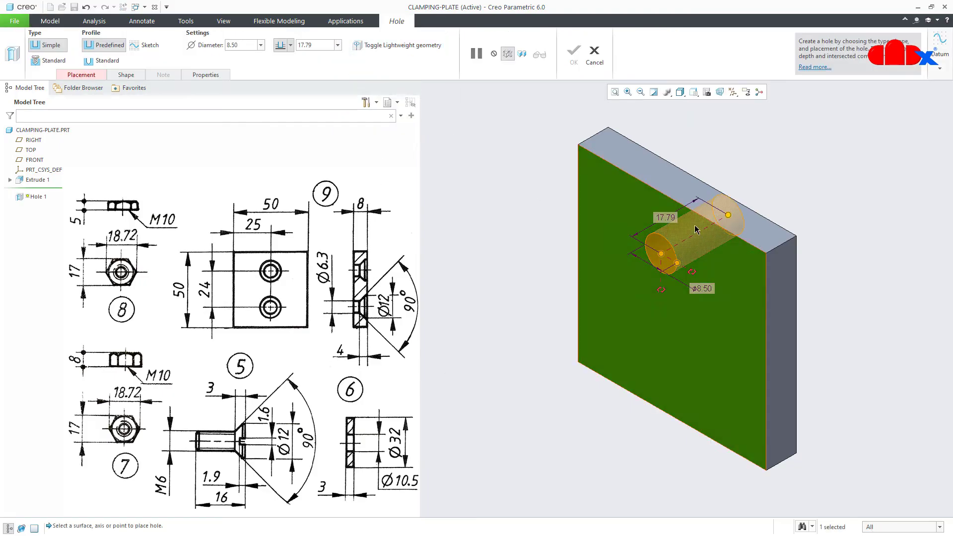
left_click(732, 92)
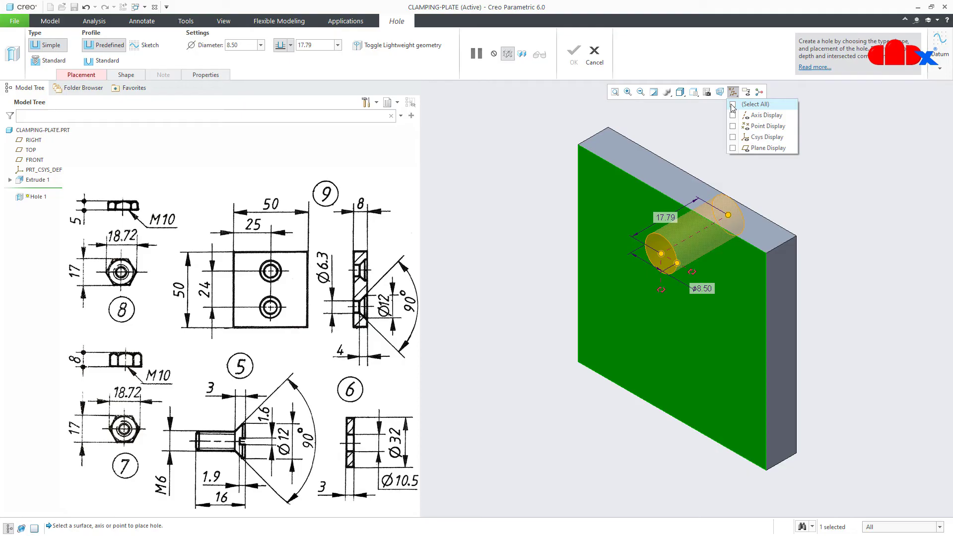
left_click(732, 147)
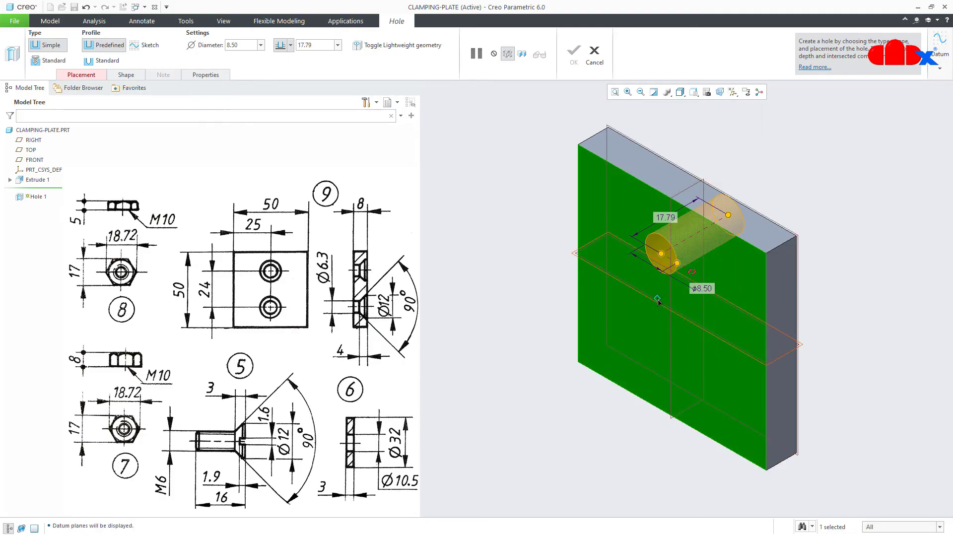
left_click_drag(657, 302, 661, 301)
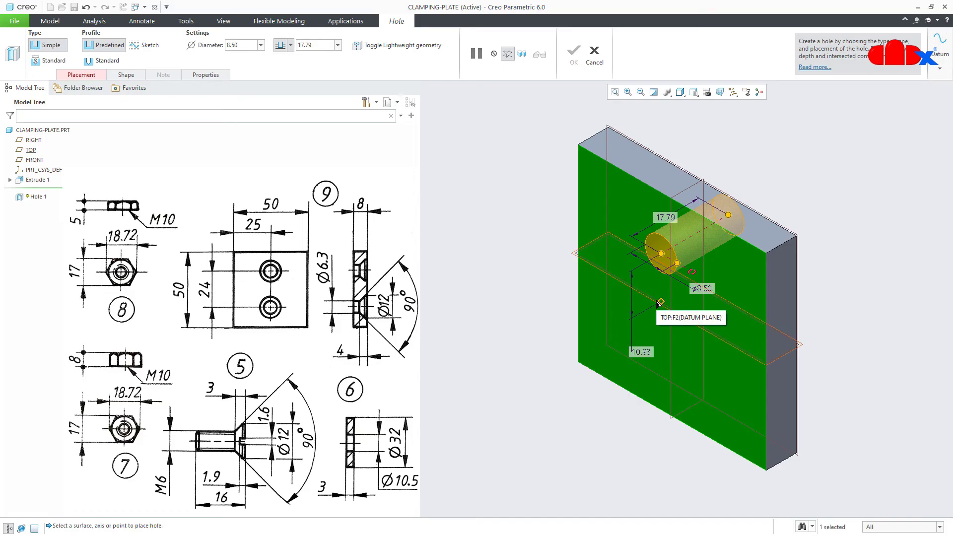
left_click_drag(691, 271, 781, 310)
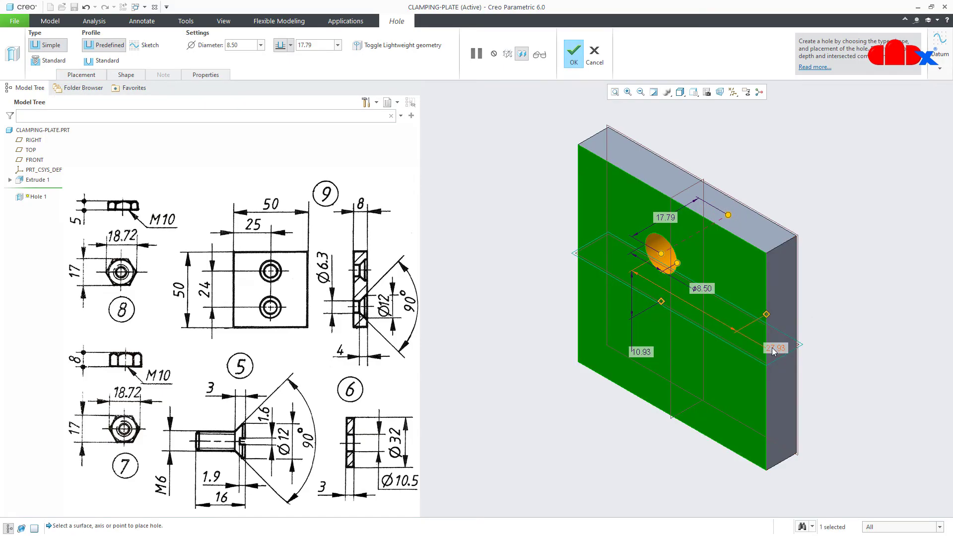
Set the hole's offsets to 25 from the right face and 12 from TOP
double_click(774, 345)
type("25")
key("Return")
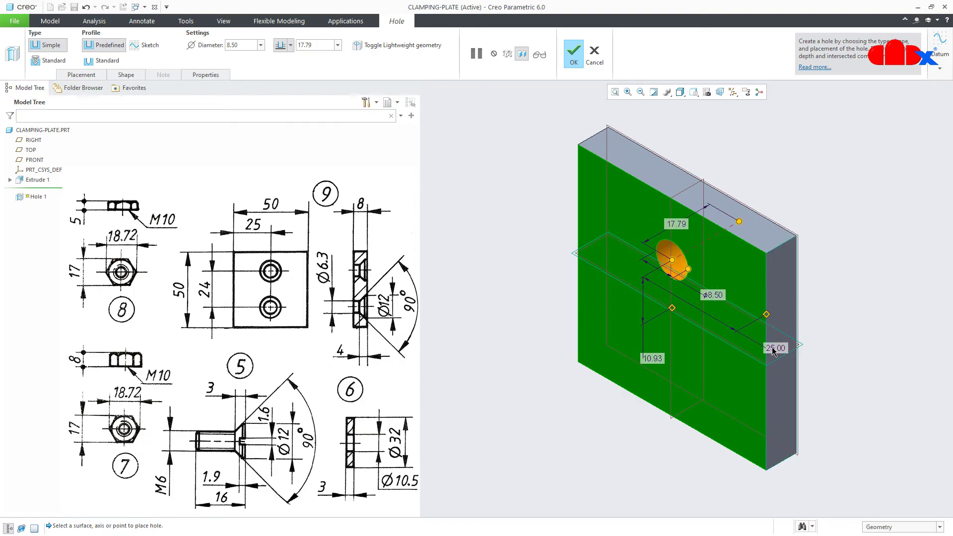
double_click(650, 357)
type("12")
key("Return")
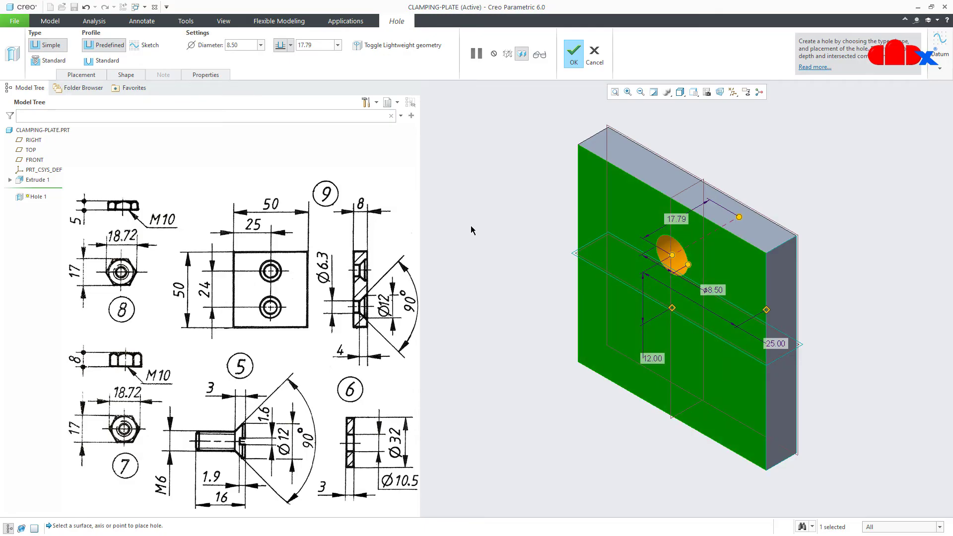
left_click(290, 45)
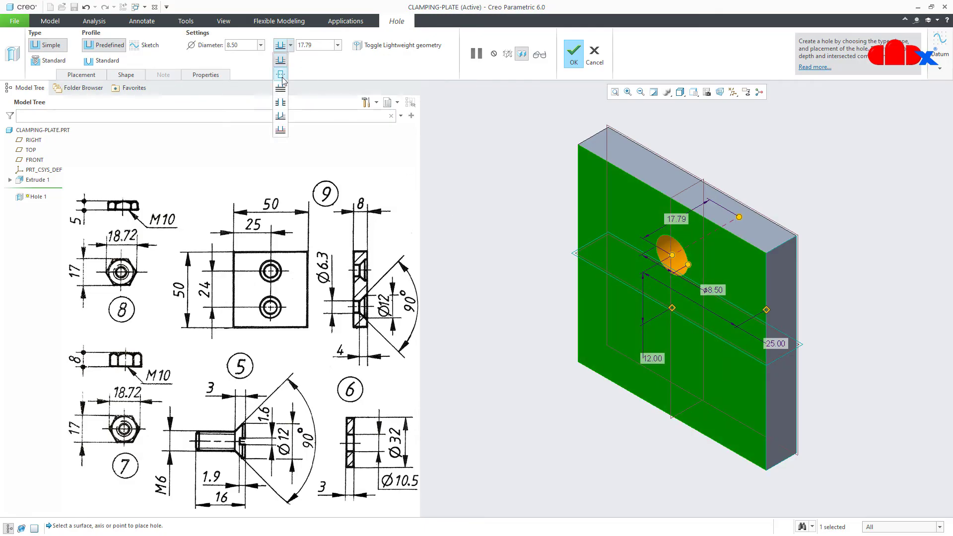
Make the hole a through-all standard countersunk hole with 6.3 diameter
left_click(280, 89)
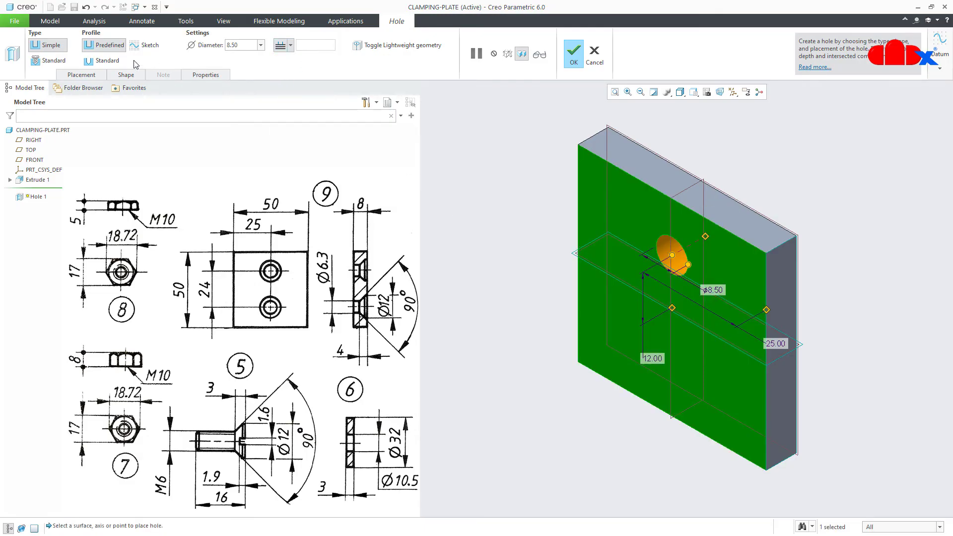
left_click(114, 62)
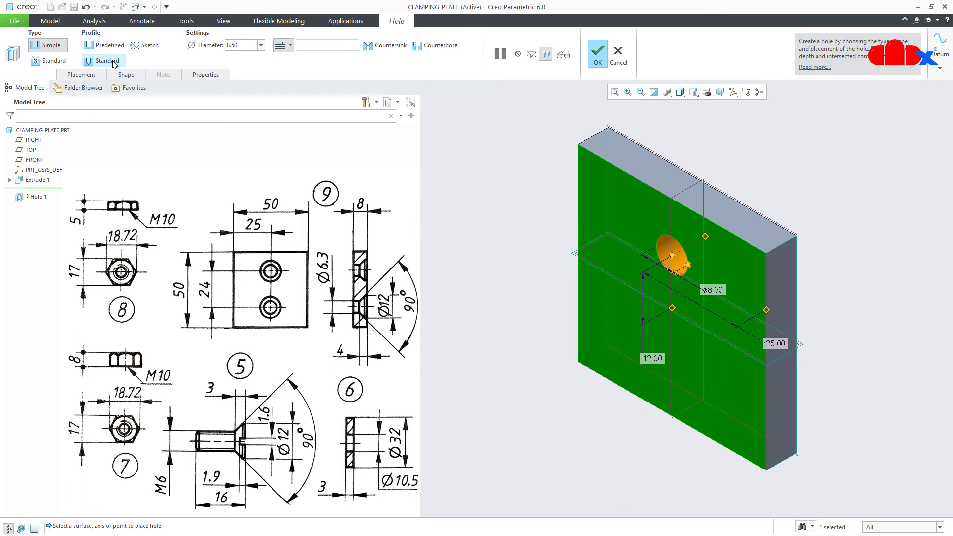
left_click(381, 46)
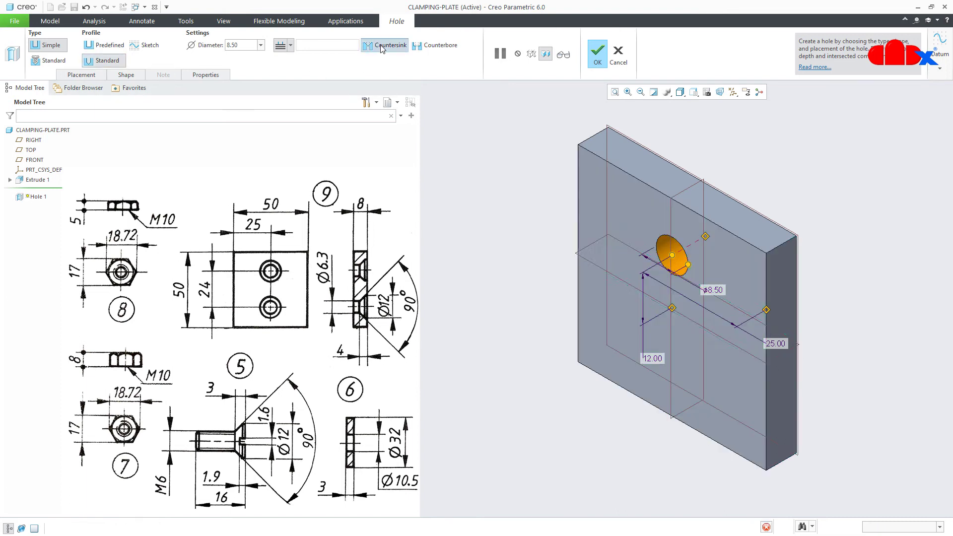
double_click(245, 43)
type("6.3")
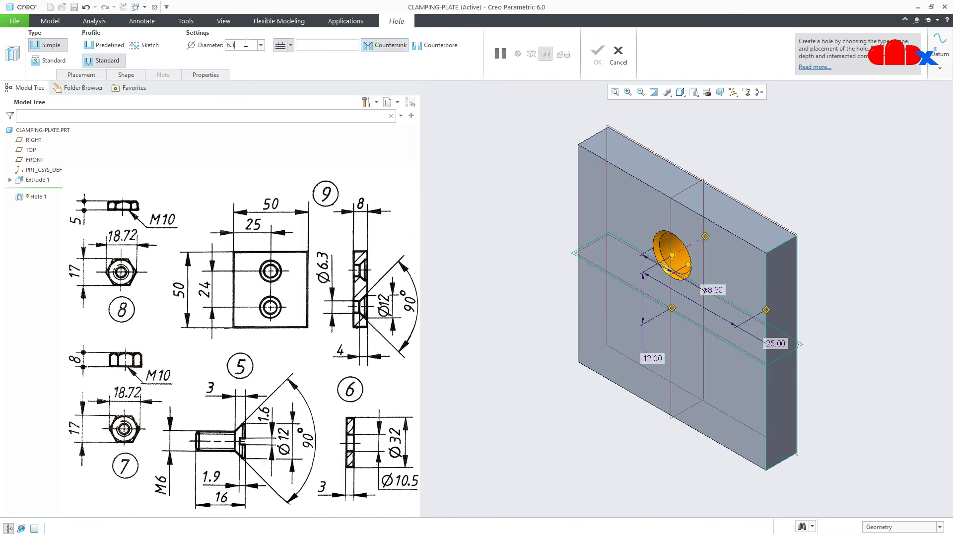
key("Return")
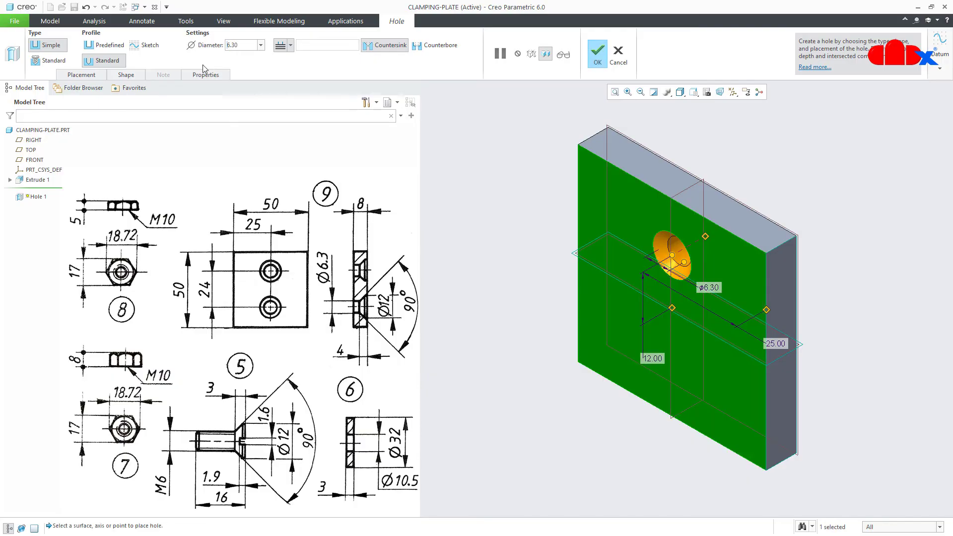
Set the countersink diameter to 12 and finish the hole
left_click(127, 75)
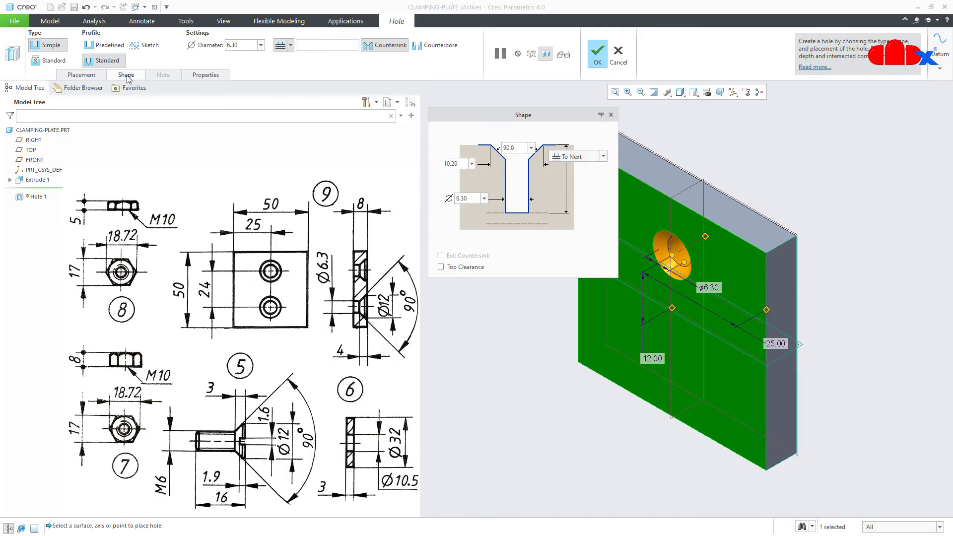
double_click(459, 163)
type("12")
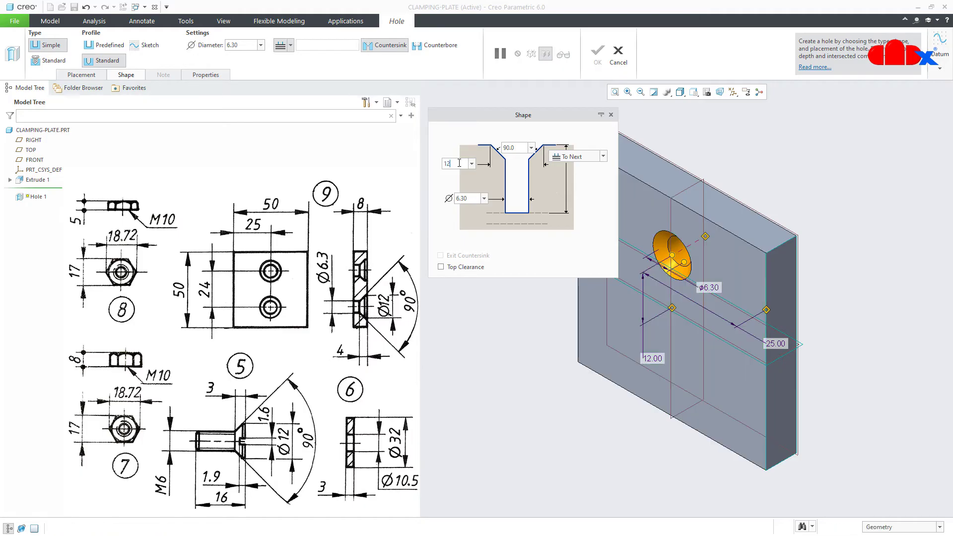
key("Return")
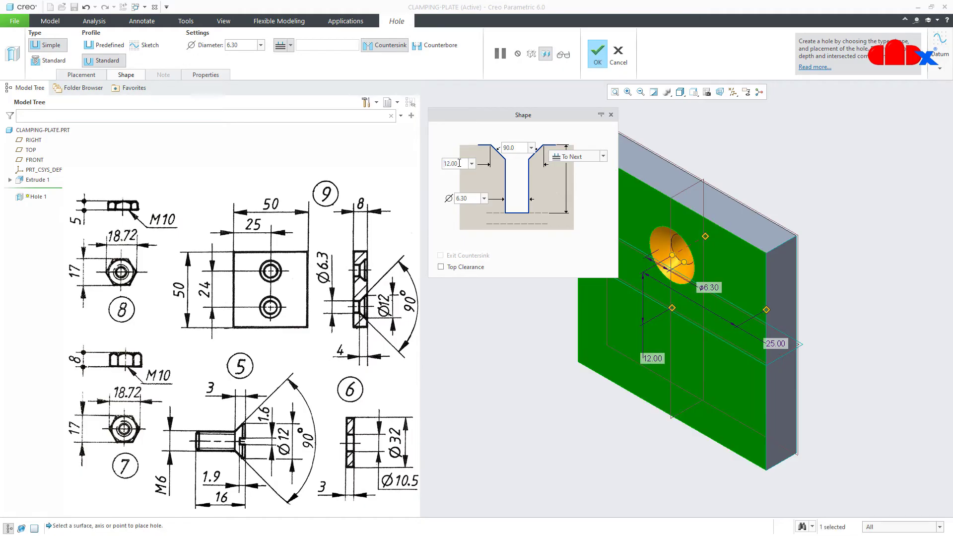
middle_click(499, 316)
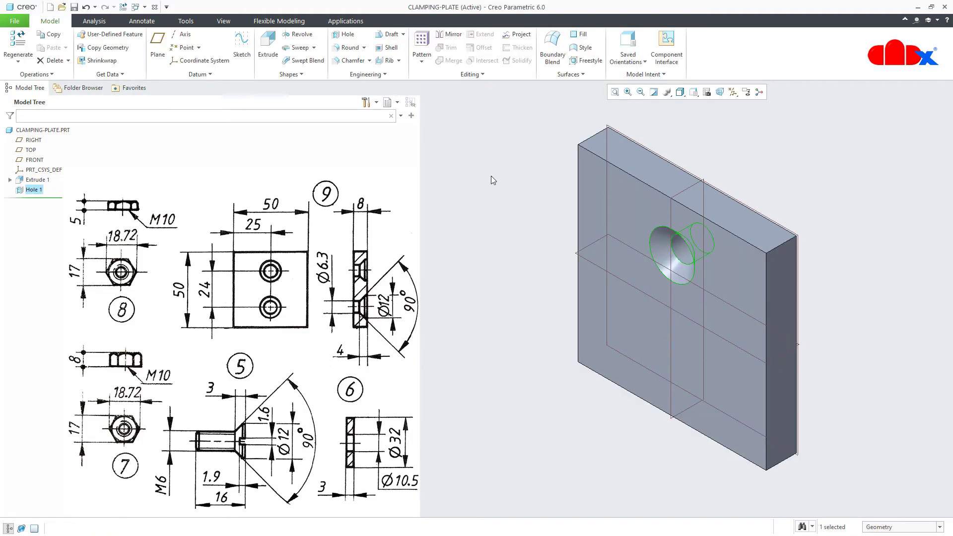
Mirror Hole 1 across the TOP plane, then save and close CLAMPING-PLATE
left_click(450, 35)
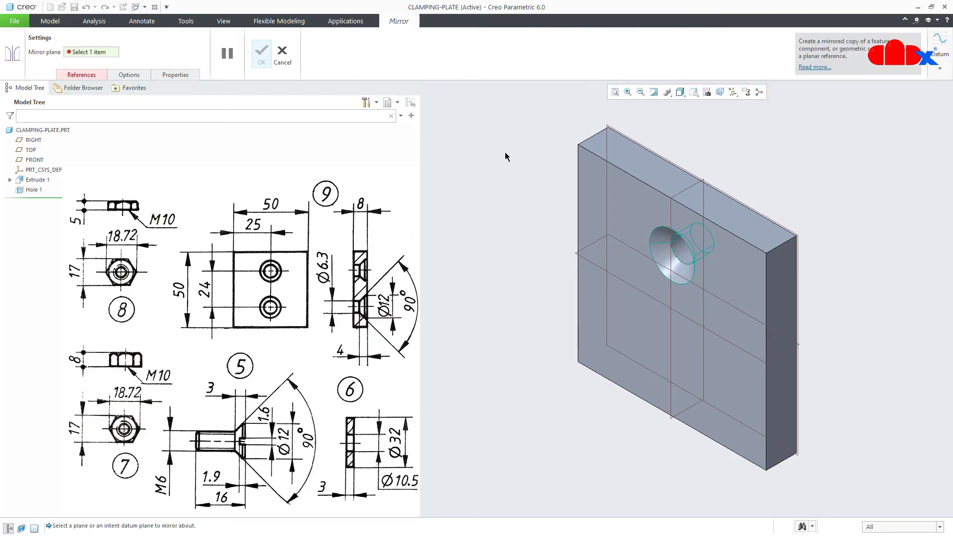
left_click(588, 263)
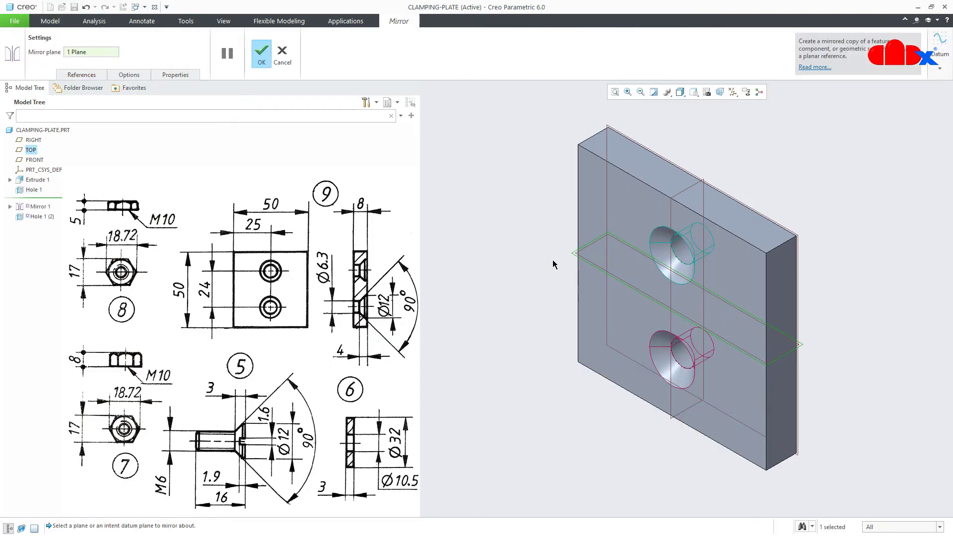
middle_click(535, 258)
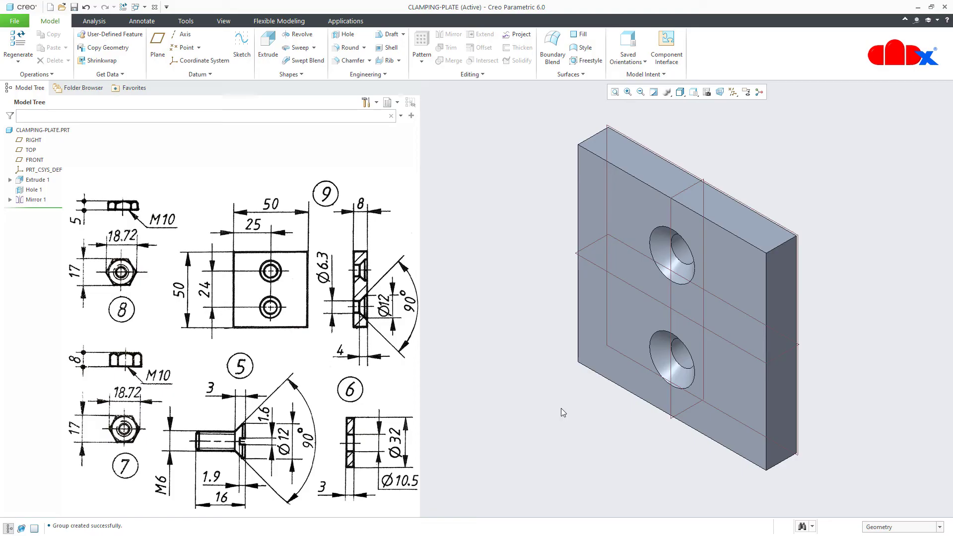
key("ctrl+s")
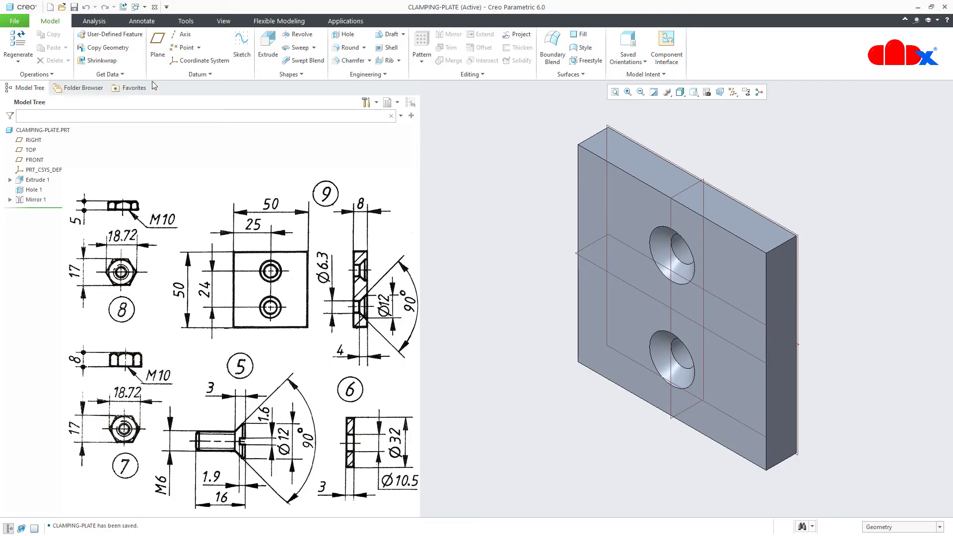
left_click(154, 7)
Erase the non-displayed CLAMPING-PLATE from the session and start a new file
left_click(134, 56)
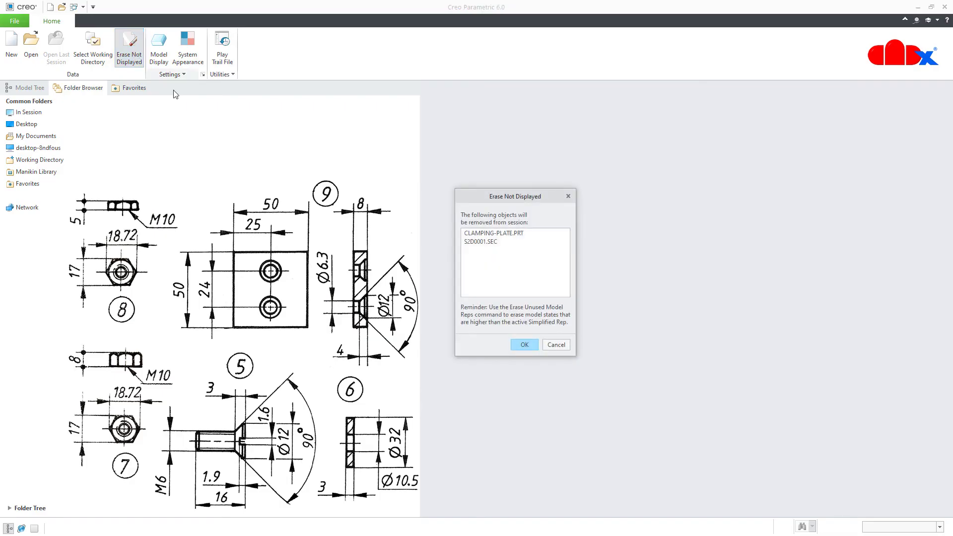
left_click(523, 346)
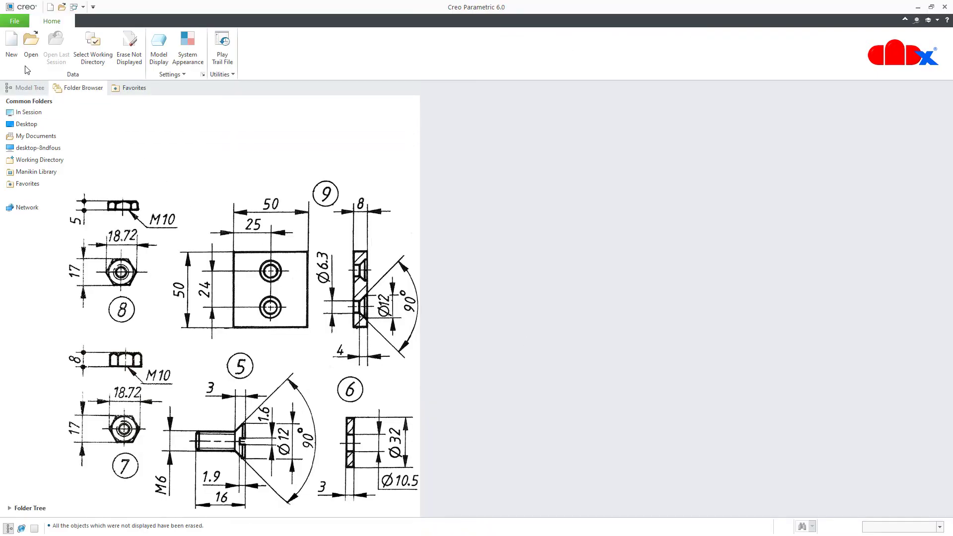
left_click(12, 47)
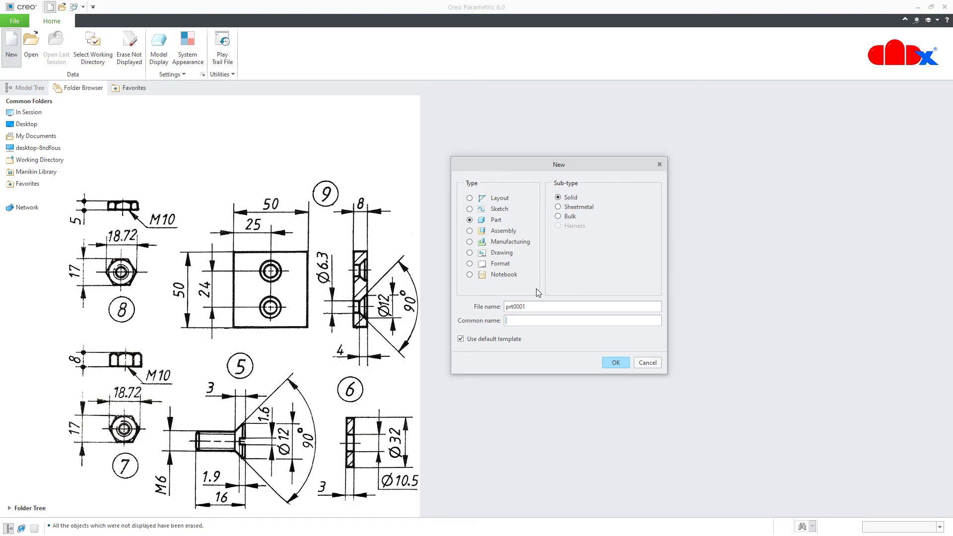
Create a new part named handle using the mmns_part_solid template instead of the default
double_click(535, 306)
type("handle")
left_click(496, 338)
left_click(615, 364)
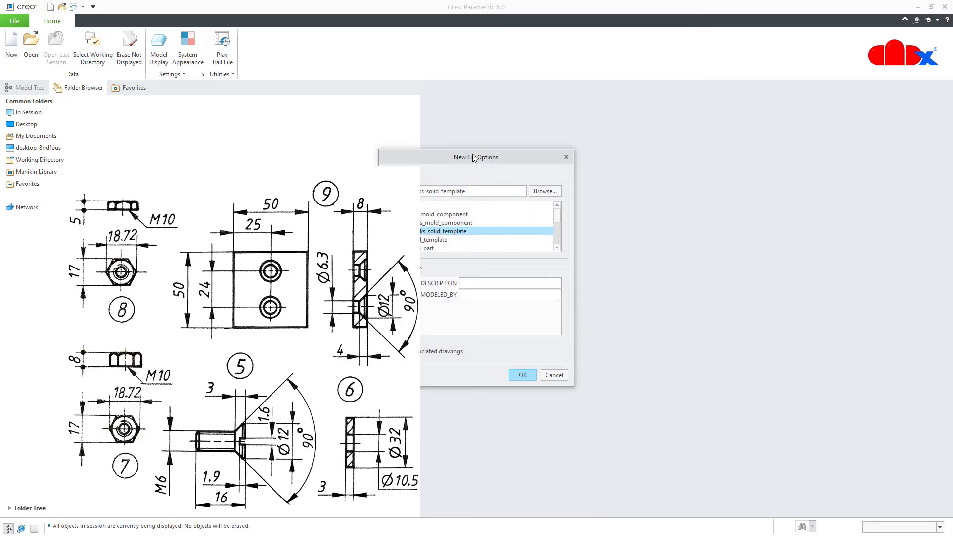
left_click_drag(476, 162, 594, 165)
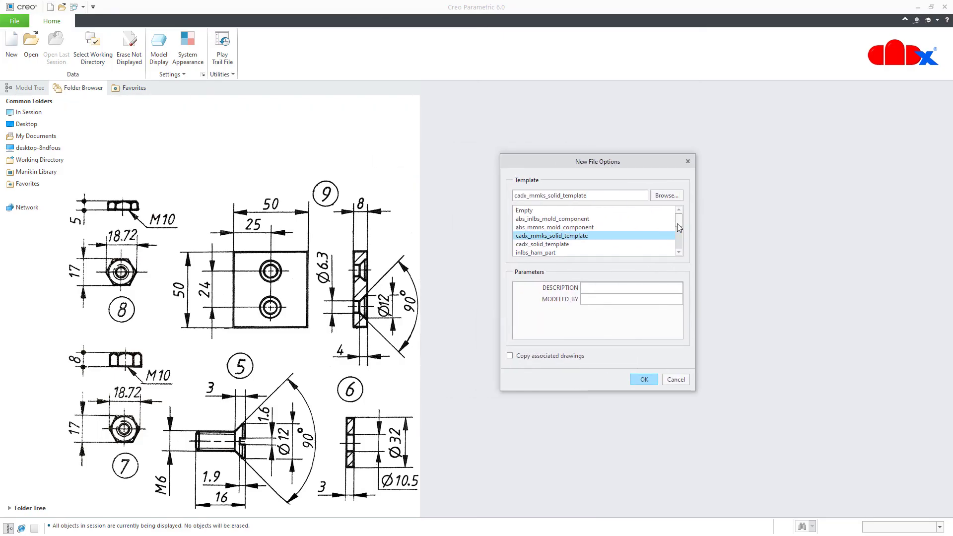
left_click_drag(678, 223, 680, 251)
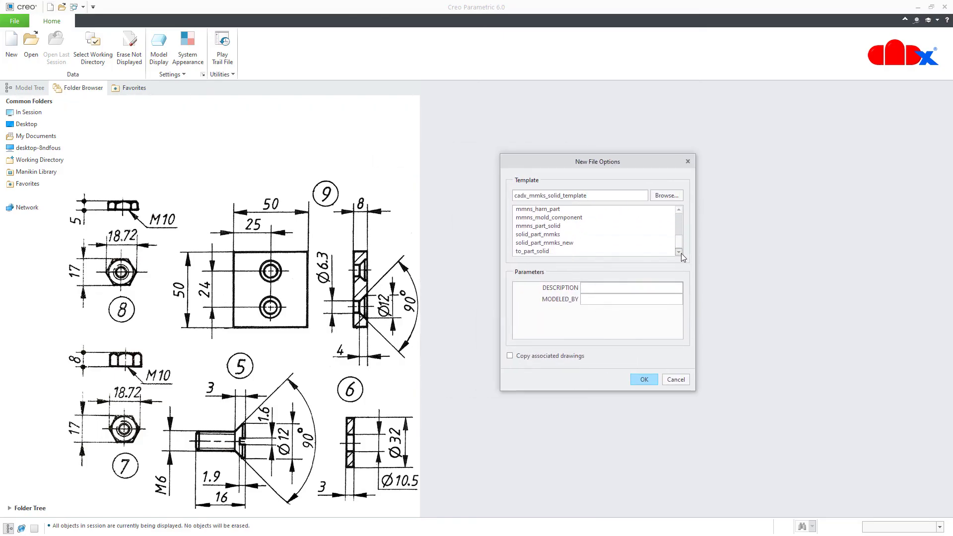
left_click(532, 227)
left_click(641, 379)
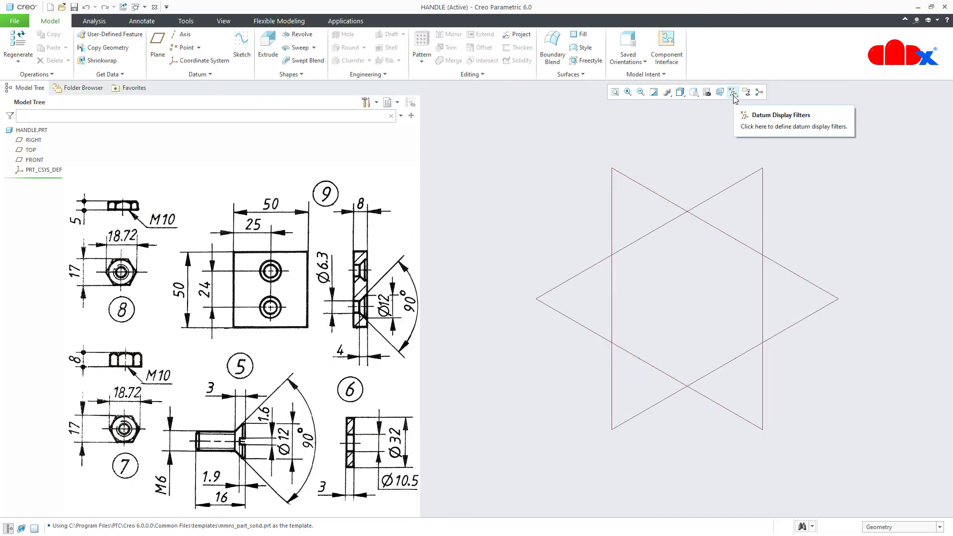
Start a revolve sketched on the TOP plane, viewed flat-on with datums hidden
left_click(733, 94)
left_click(732, 137)
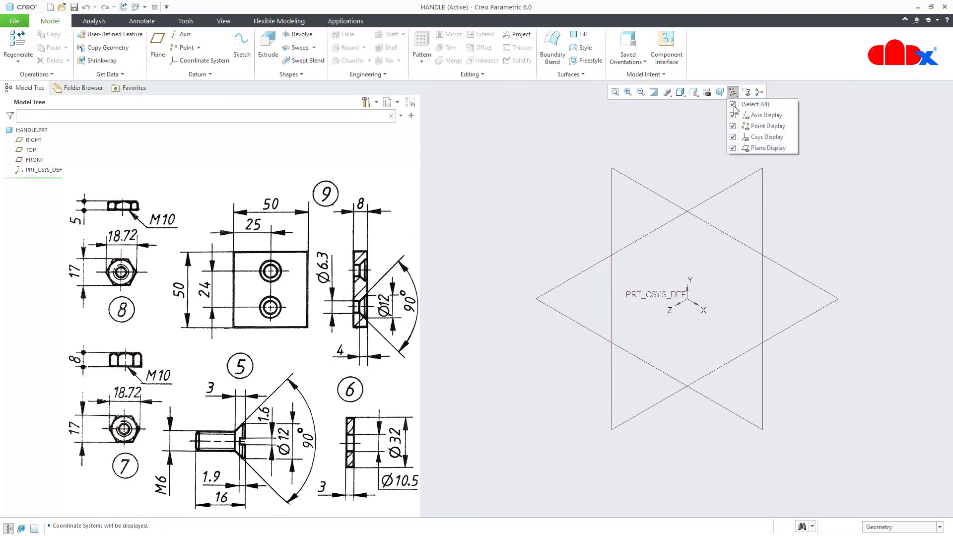
left_click(688, 442)
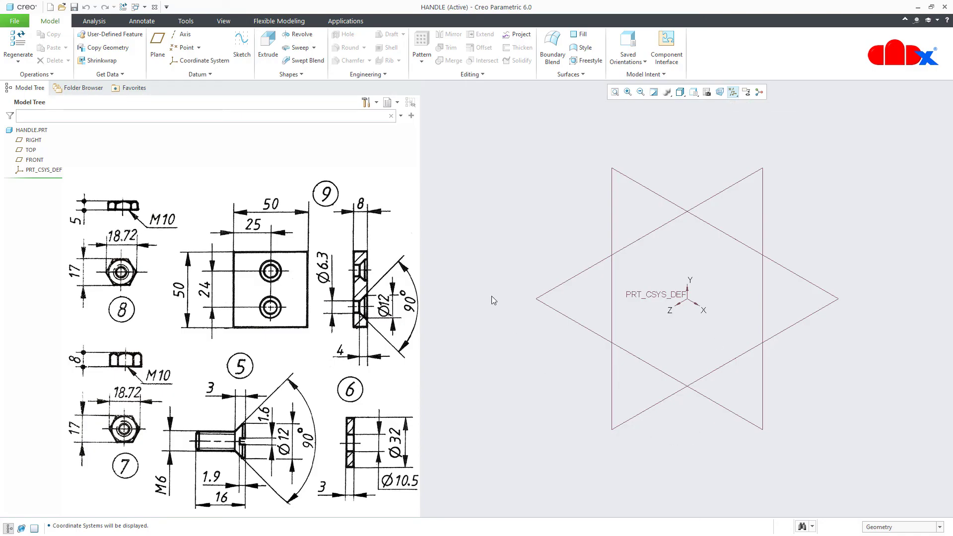
left_click(299, 34)
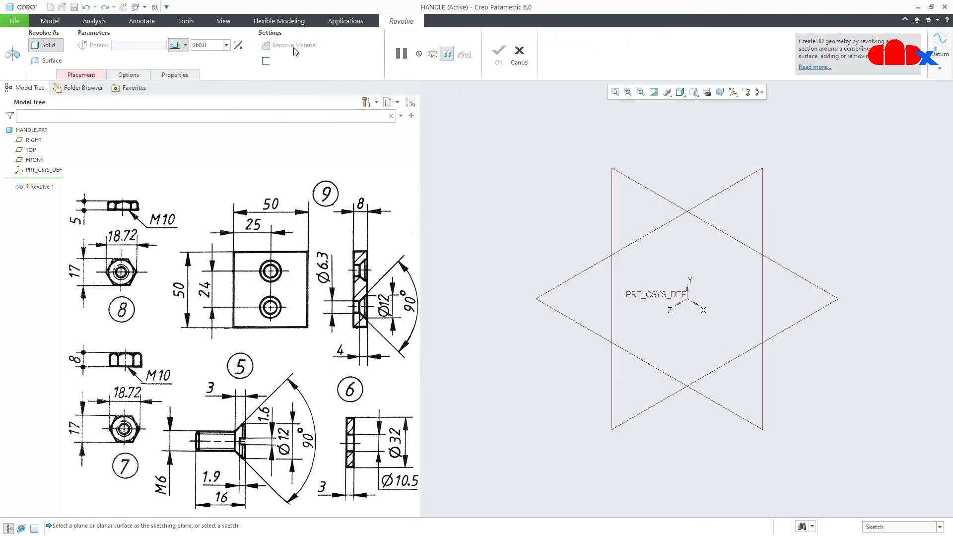
left_click(33, 150)
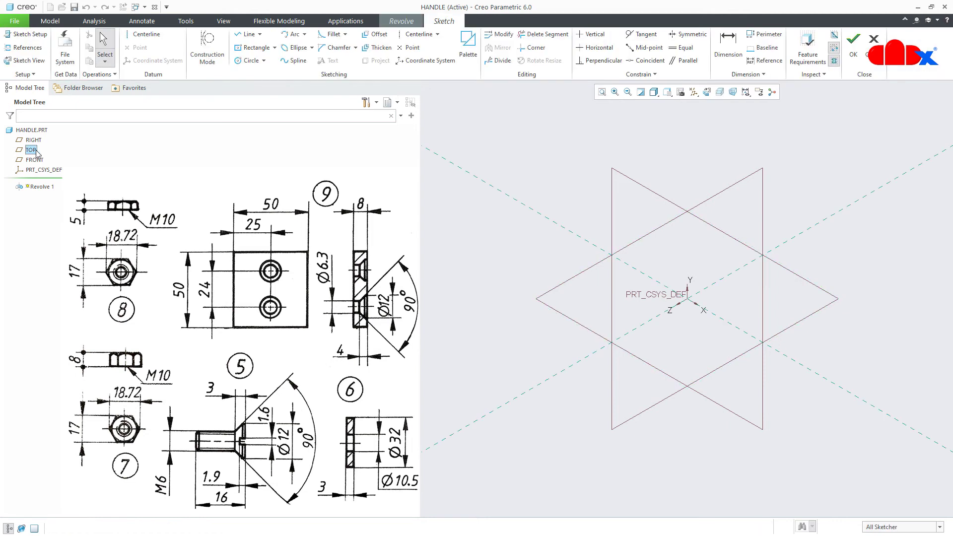
left_click(707, 92)
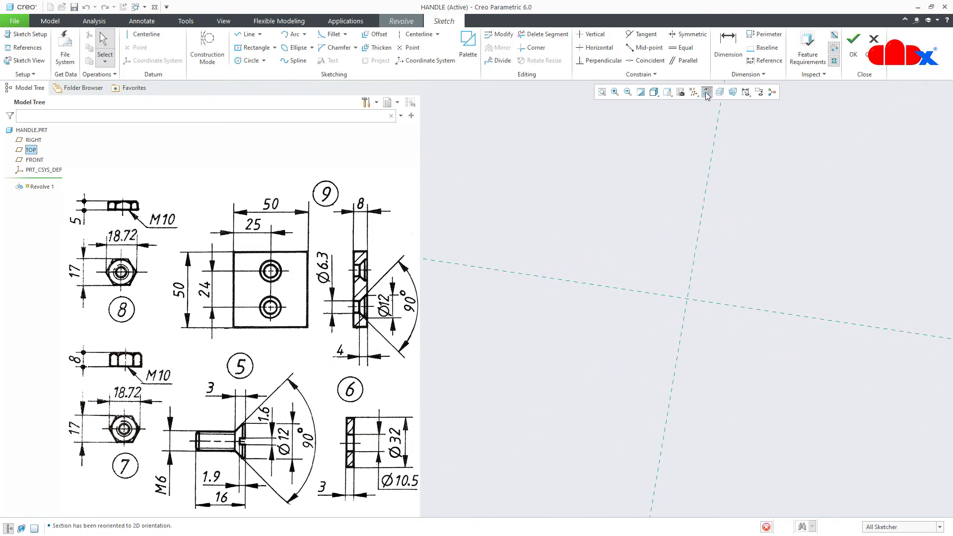
left_click(693, 92)
left_click(694, 105)
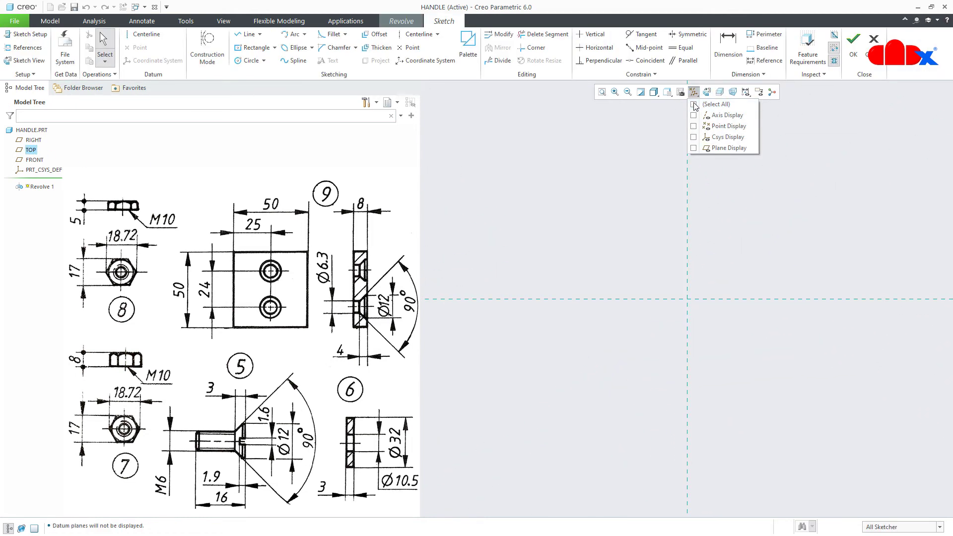
left_click(646, 177)
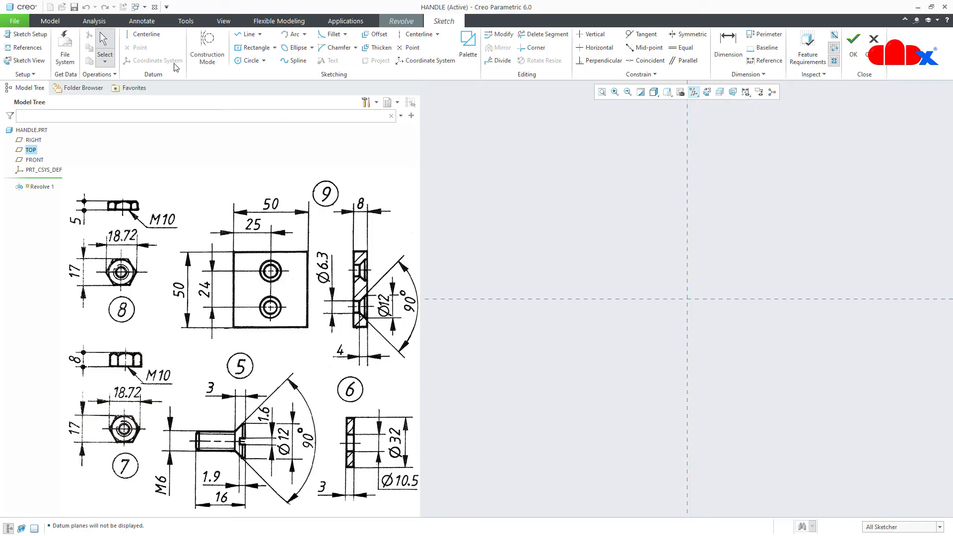
Draw a horizontal centerline through the sketch origin as the revolve axis
left_click(143, 34)
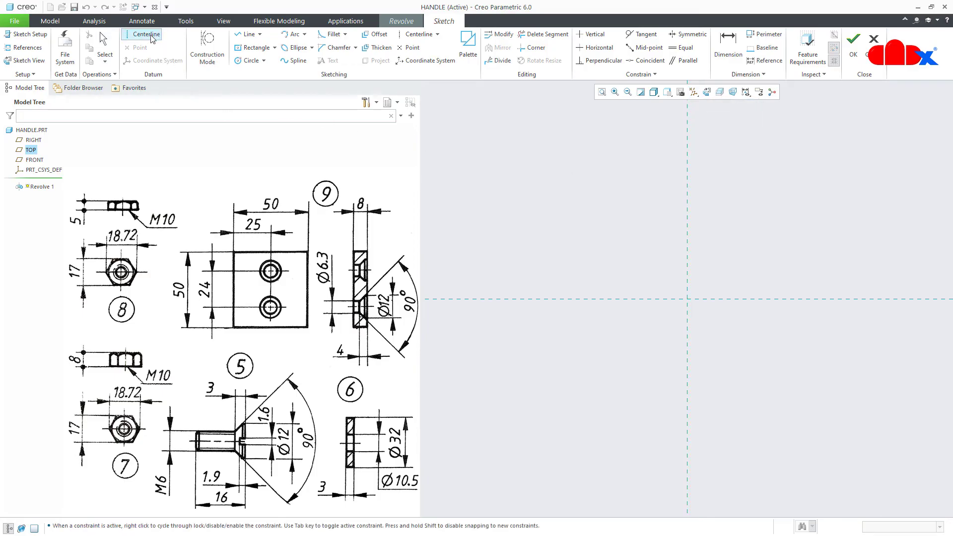
left_click(447, 299)
left_click(526, 299)
middle_click(572, 272)
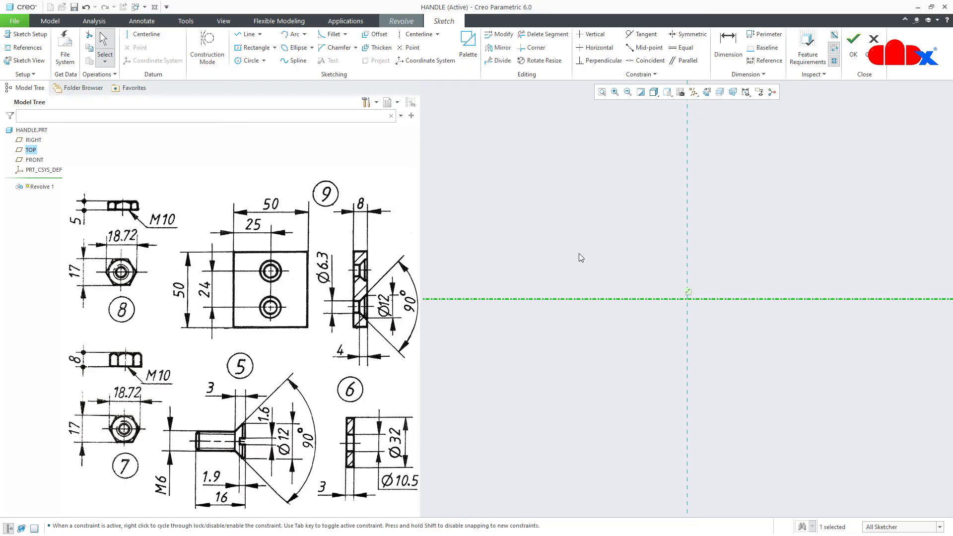
right_click(574, 246)
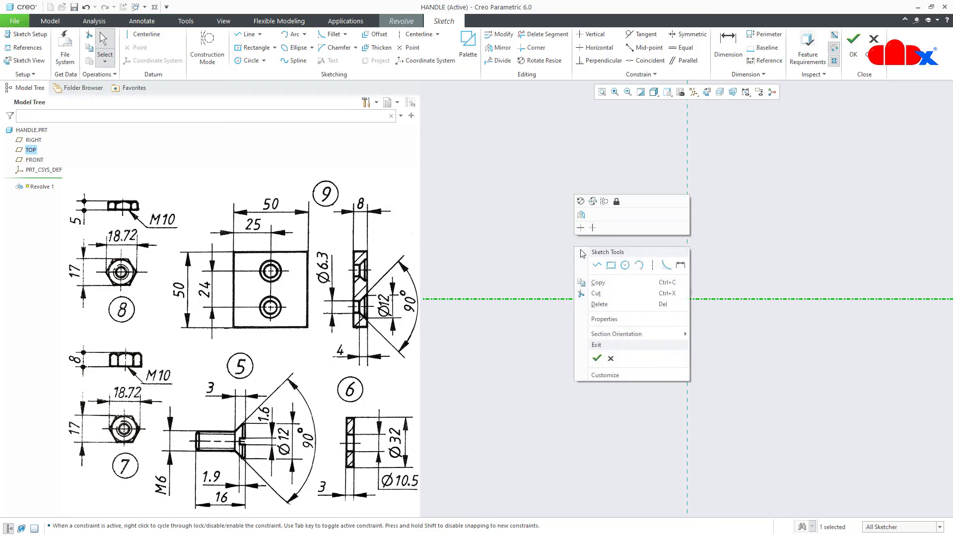
left_click(652, 267)
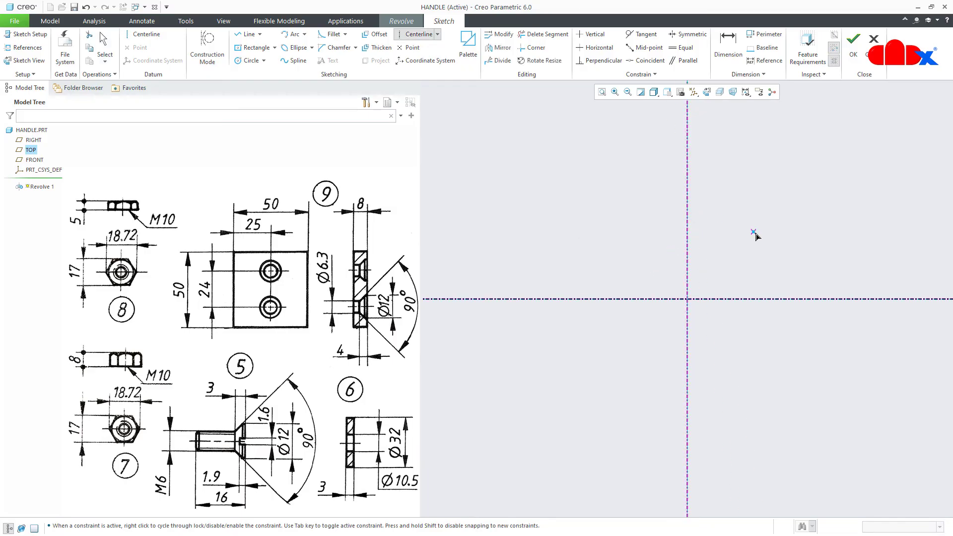
middle_click(755, 234)
right_click(755, 233)
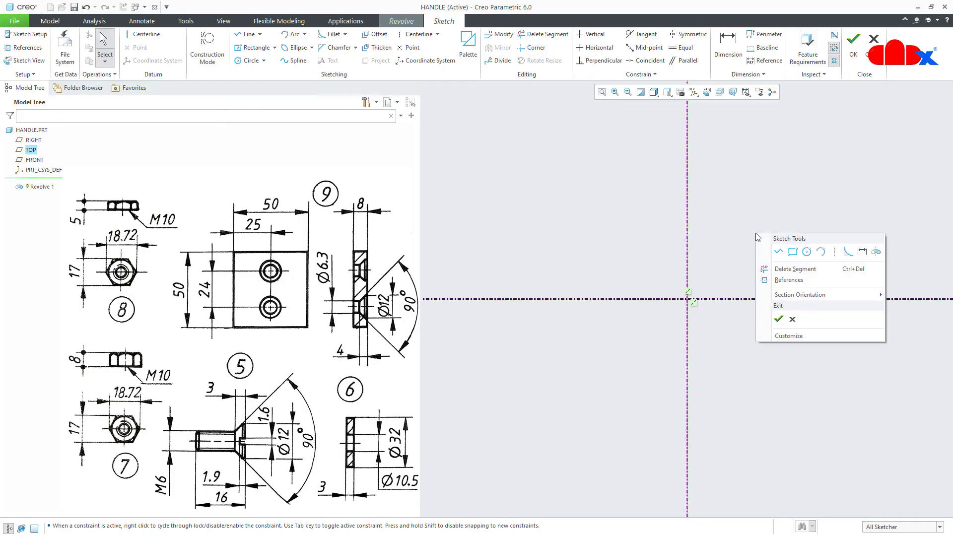
left_click(792, 252)
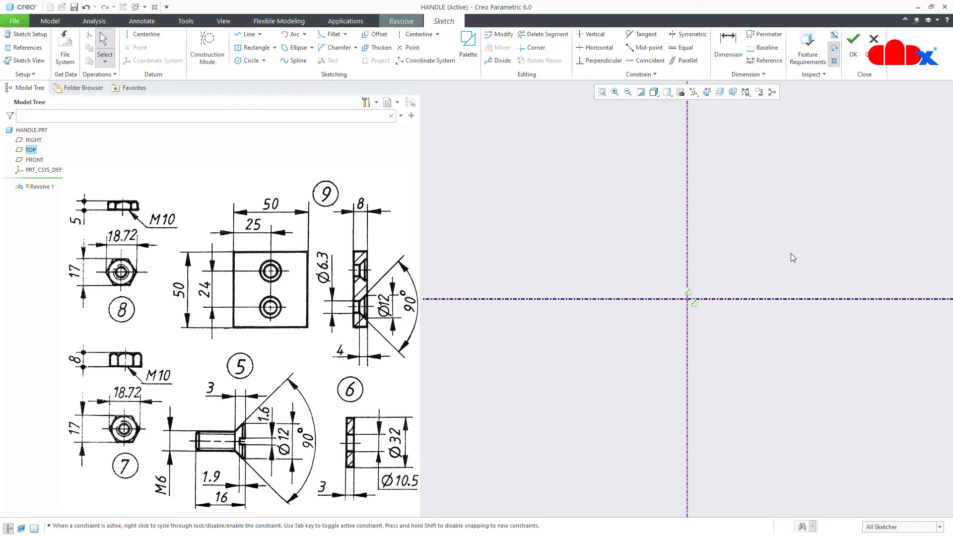
Draw a rectangle from the centerline, 10 high and 100 wide
left_click(616, 298)
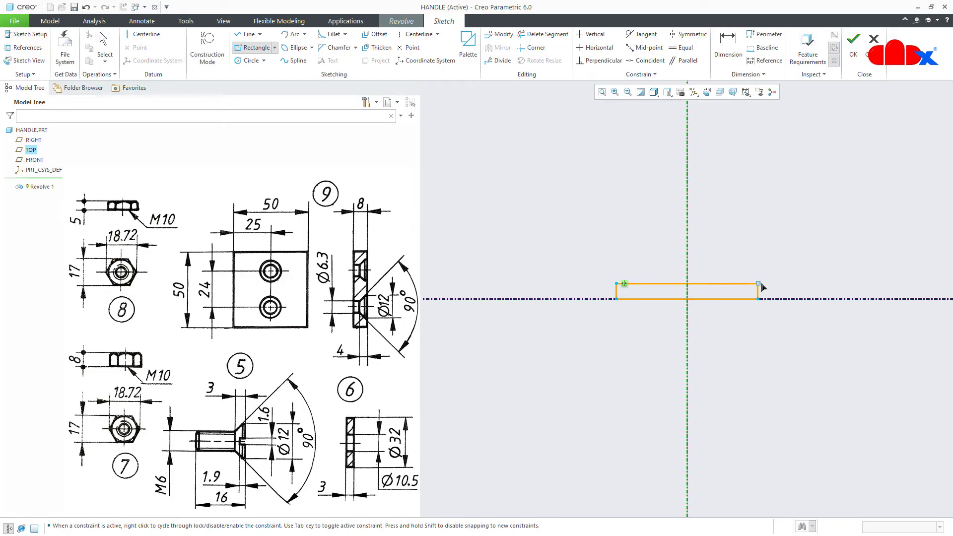
left_click(761, 286)
middle_click(805, 281)
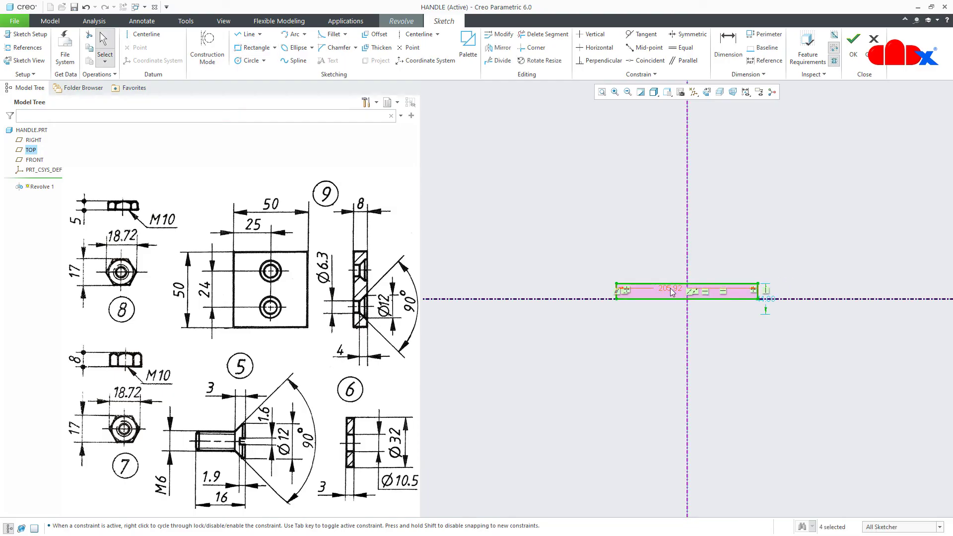
left_click_drag(767, 304, 789, 304)
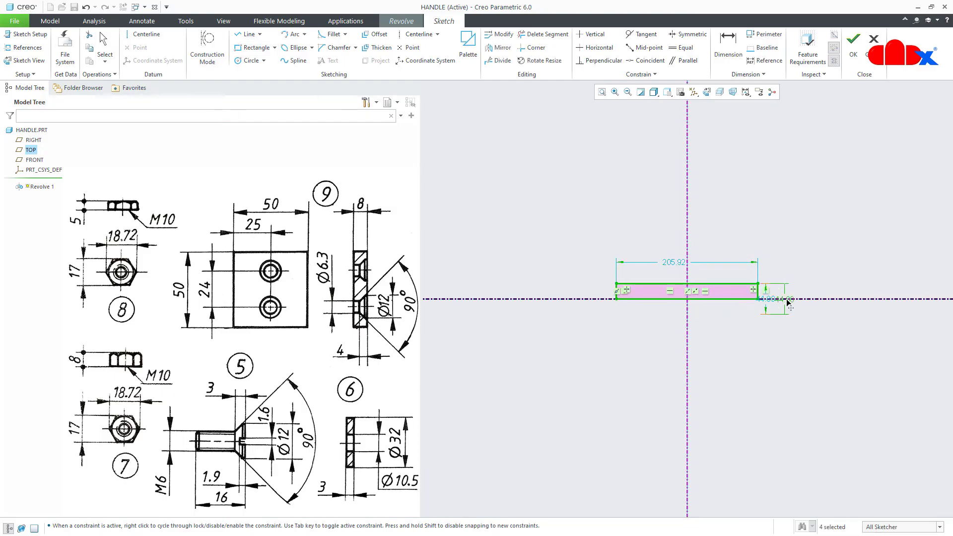
double_click(788, 303)
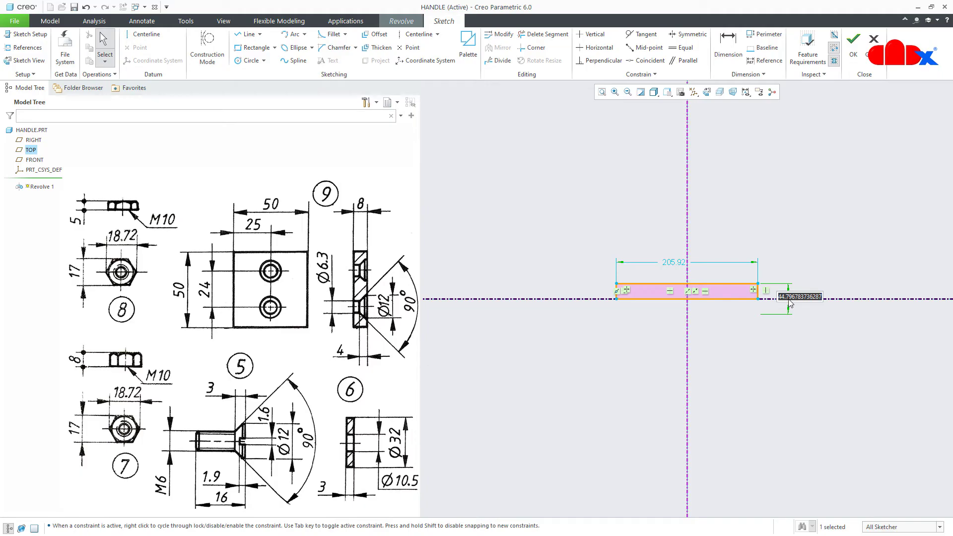
type("10")
key("Return")
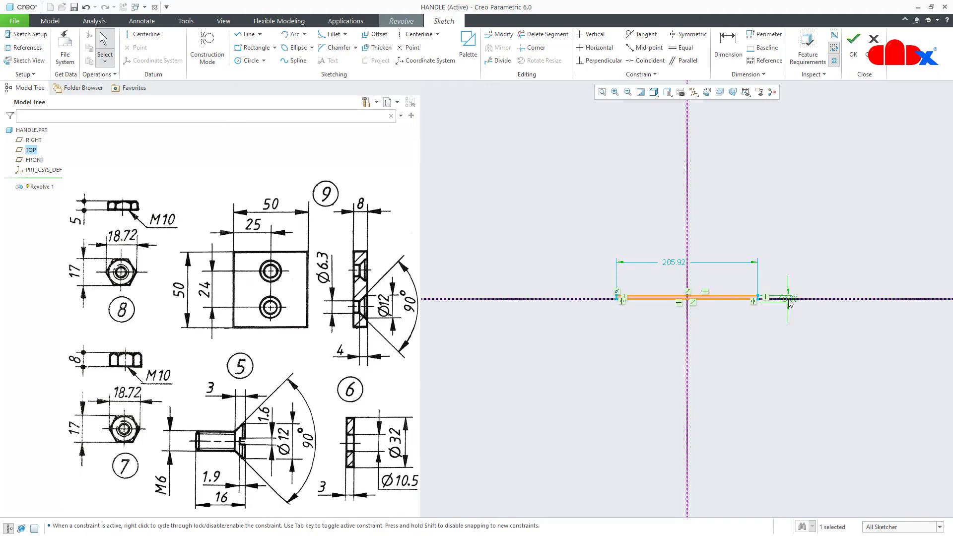
double_click(676, 263)
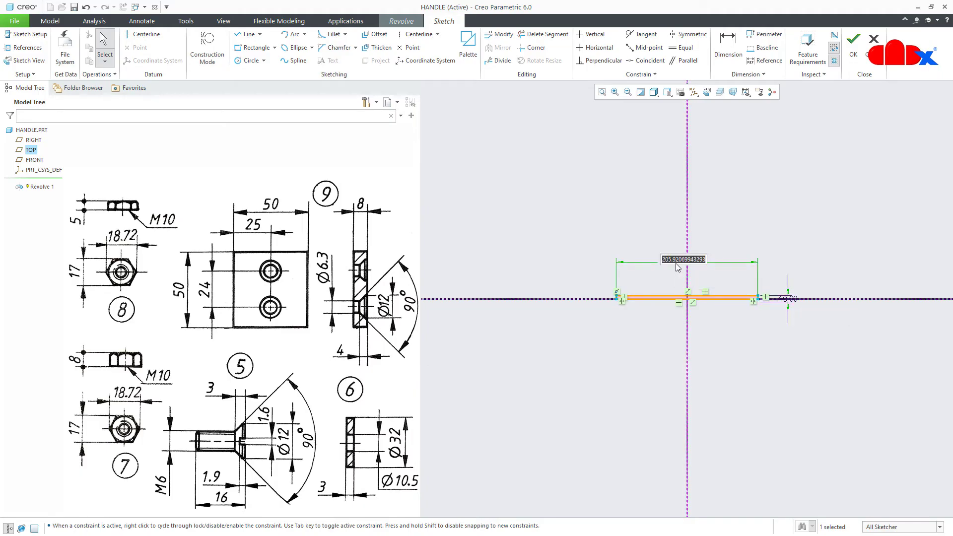
type("100")
key("Return")
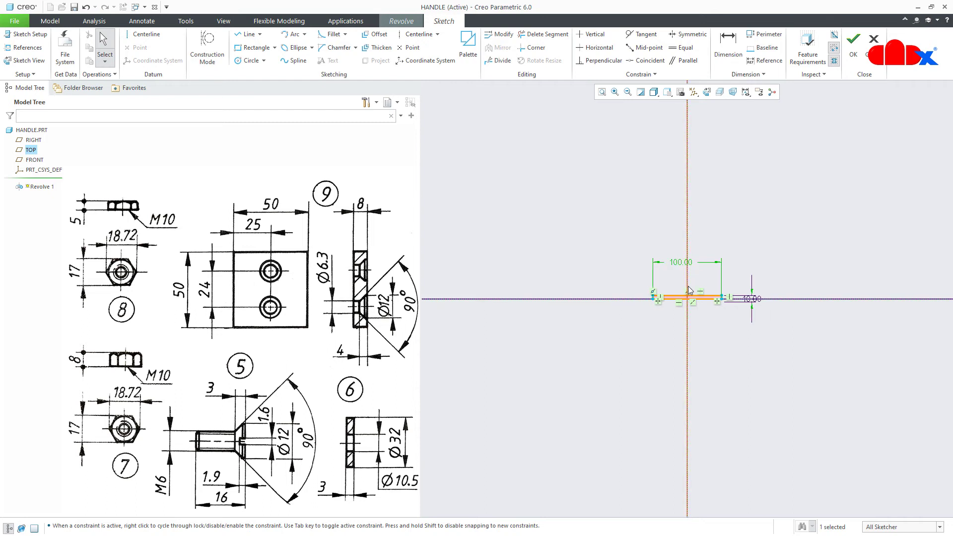
Trim away the rectangle's bottom edge and both side edges, leaving only the top line
scroll(701, 291, "up", 4)
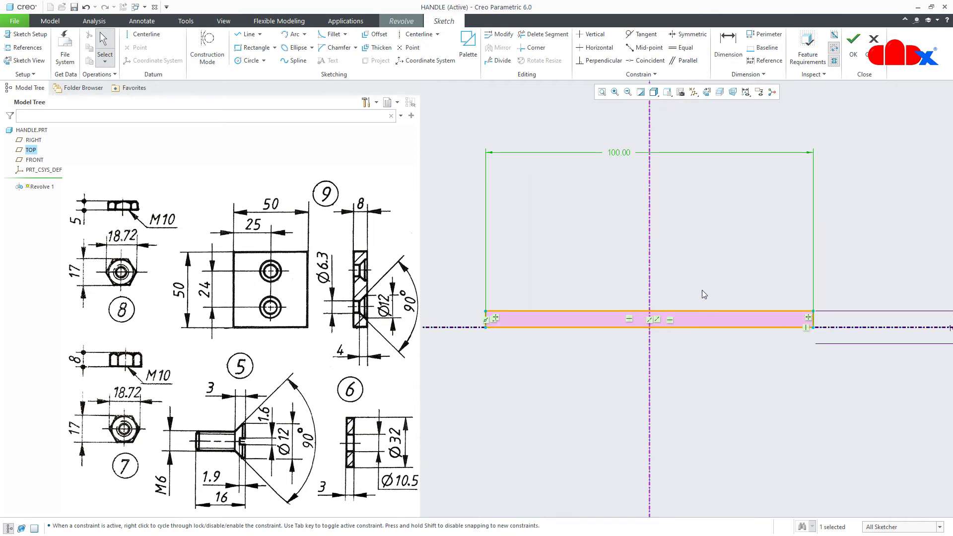
left_click(543, 34)
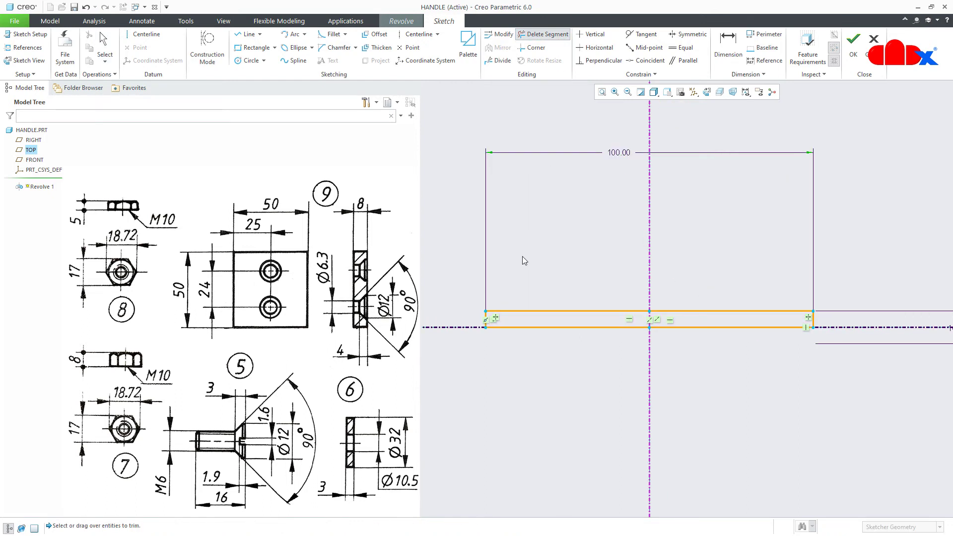
left_click(512, 328)
left_click(675, 328)
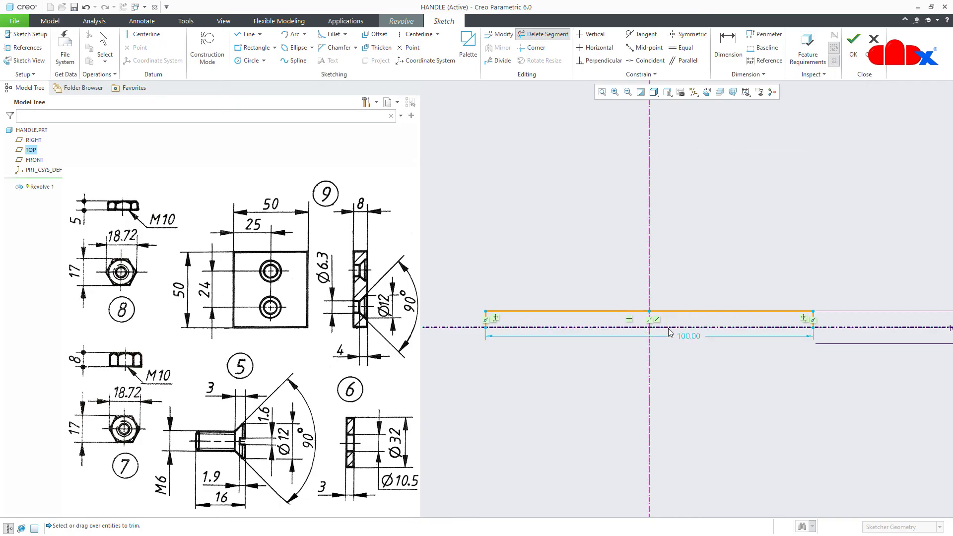
left_click(815, 322)
left_click(501, 324)
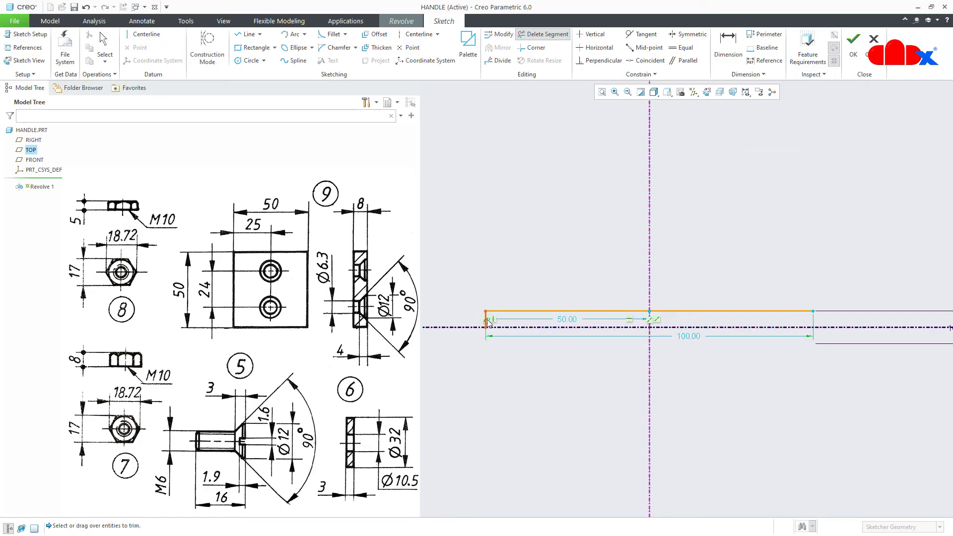
middle_click(583, 380)
scroll(582, 366, "down", 2)
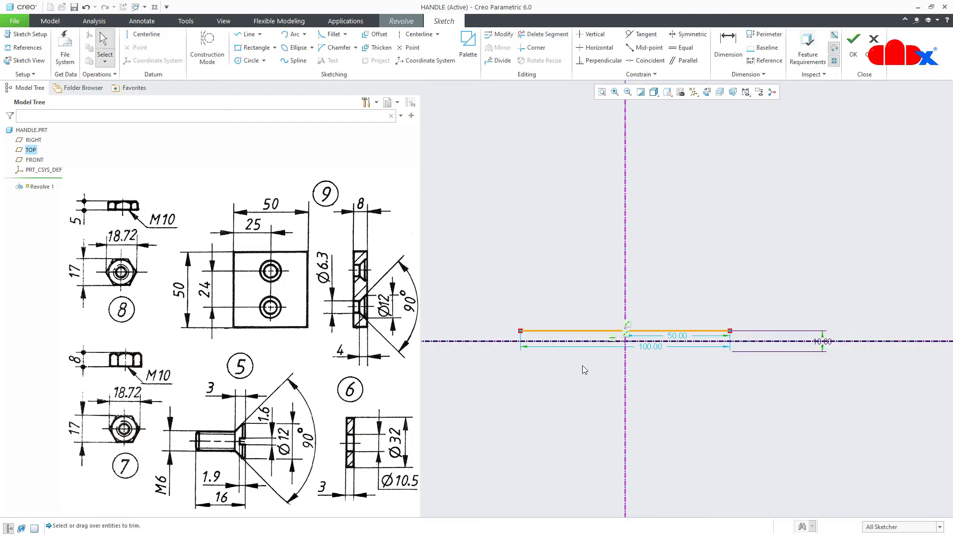
right_click(582, 365)
Draw a circle on the centerline through the line's left end and trim its lower half, leaving an R 9.35 arc
left_click(633, 384)
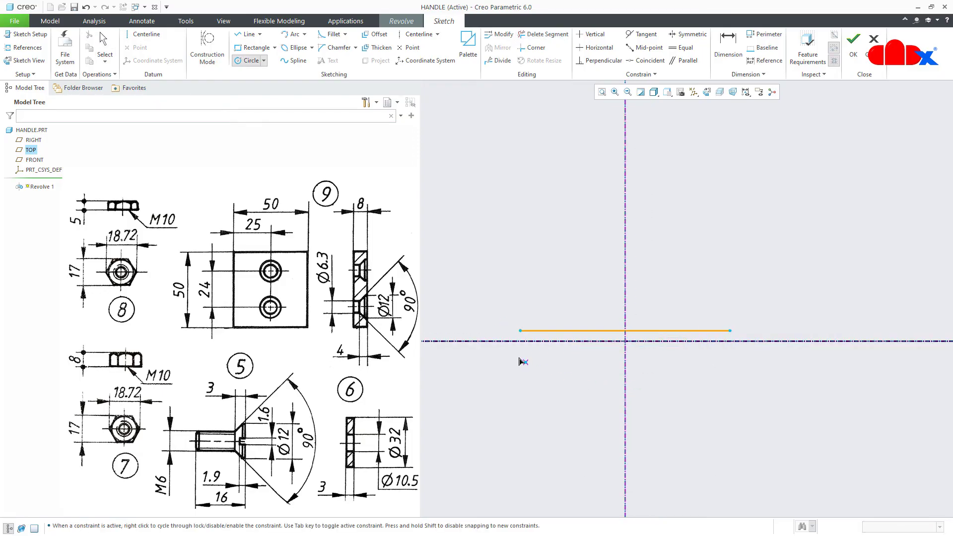
left_click(504, 341)
left_click(520, 330)
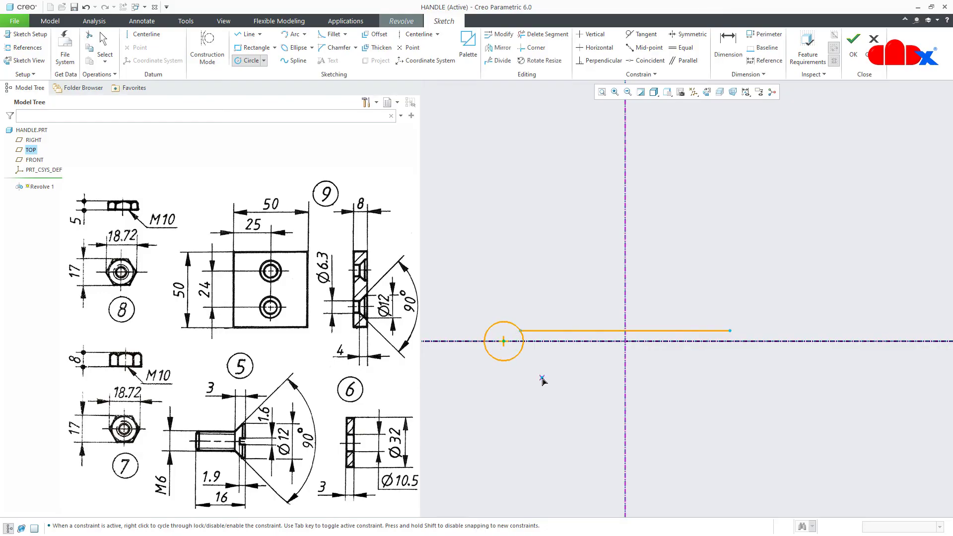
middle_click(542, 380)
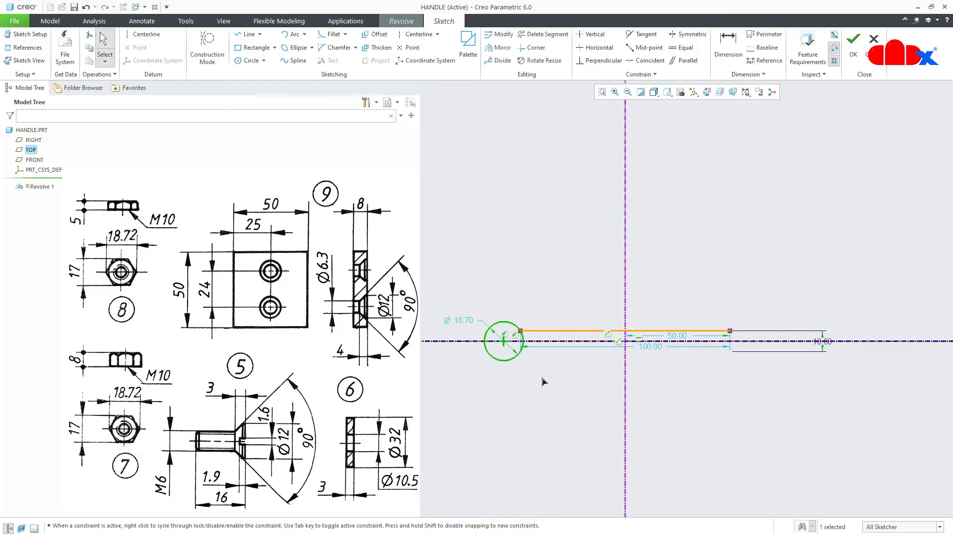
left_click(540, 36)
left_click(499, 355)
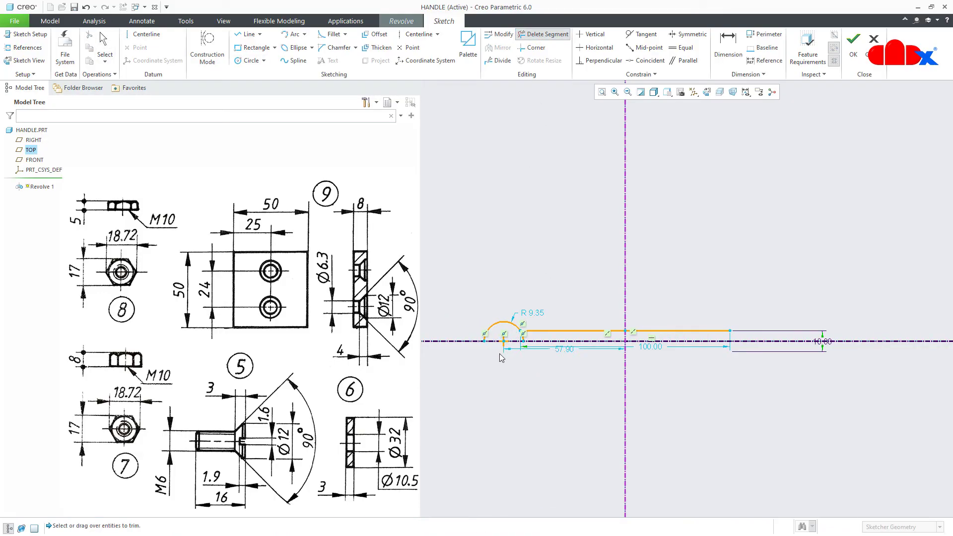
scroll(499, 344, "down", 3)
scroll(499, 345, "down", 2)
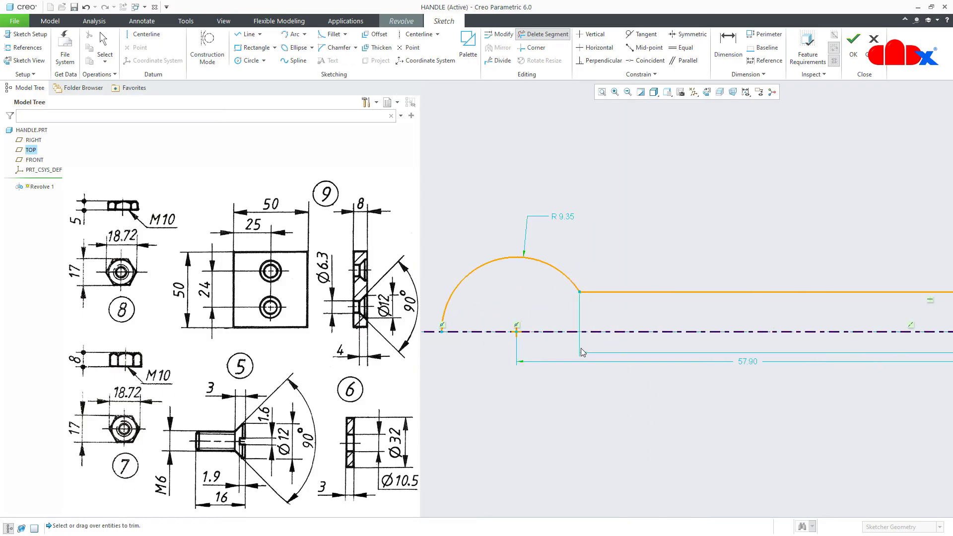
middle_click(570, 385)
Mirror the left arc about the vertical centerline to the line's right end
scroll(514, 380, "up", 2)
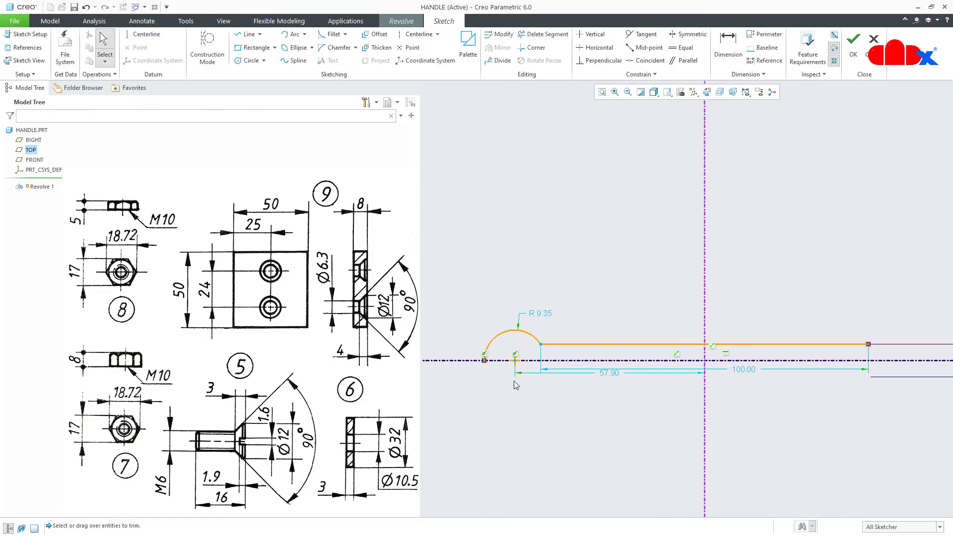
left_click(511, 333)
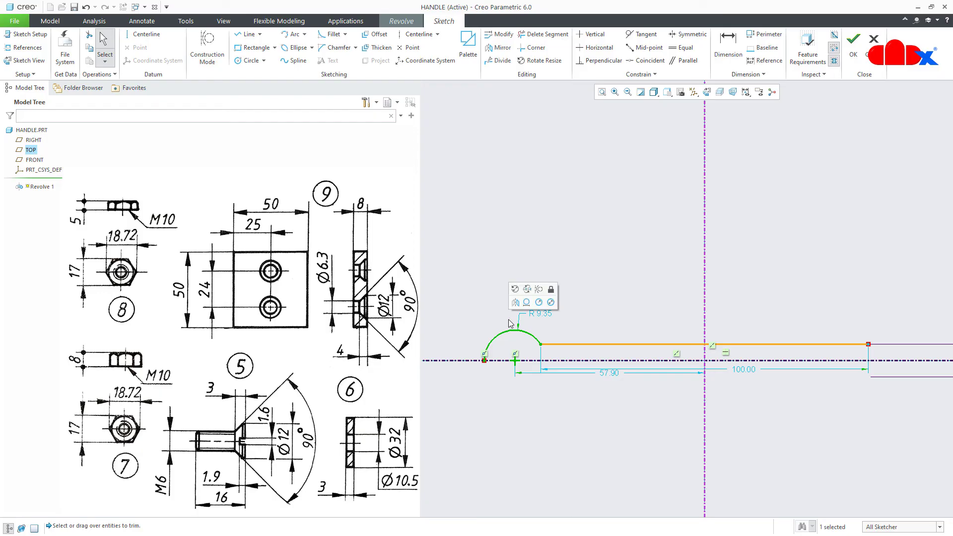
left_click(498, 47)
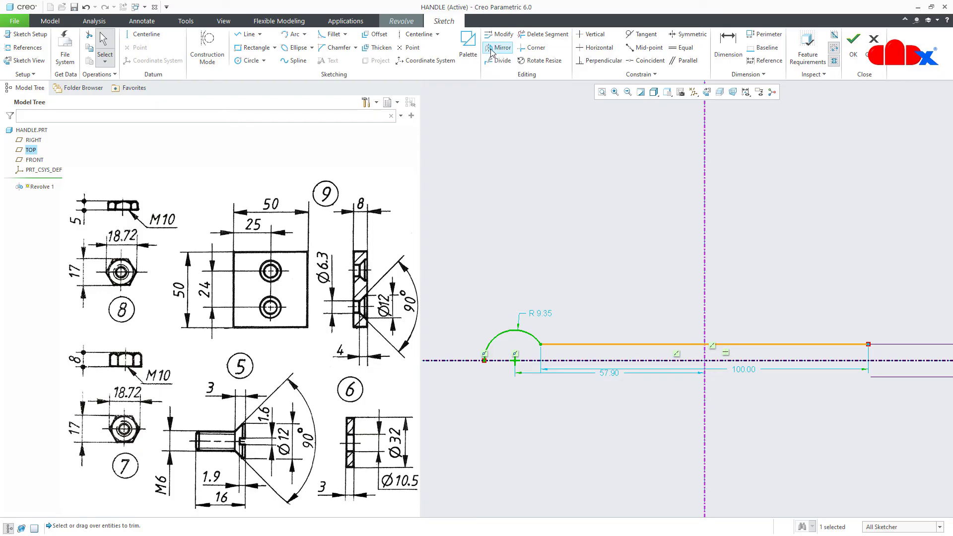
left_click(704, 228)
Dimension the overall span between the arcs as 150 and set the arc radius to 10
right_click(627, 245)
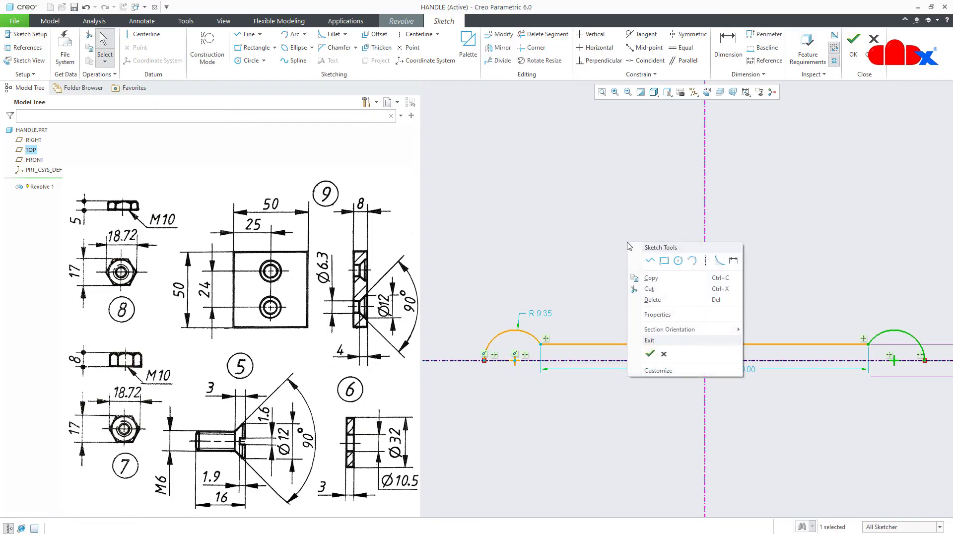
left_click(718, 258)
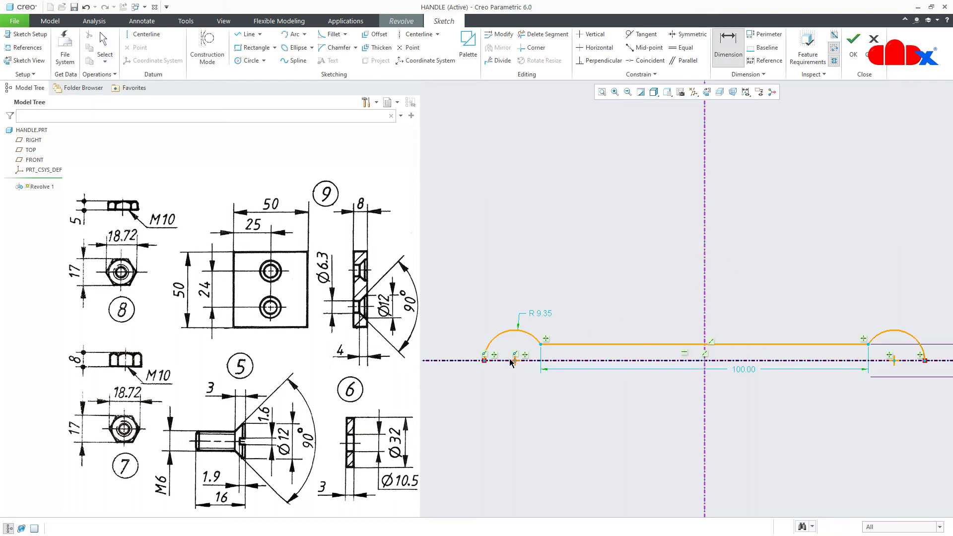
left_click(486, 357)
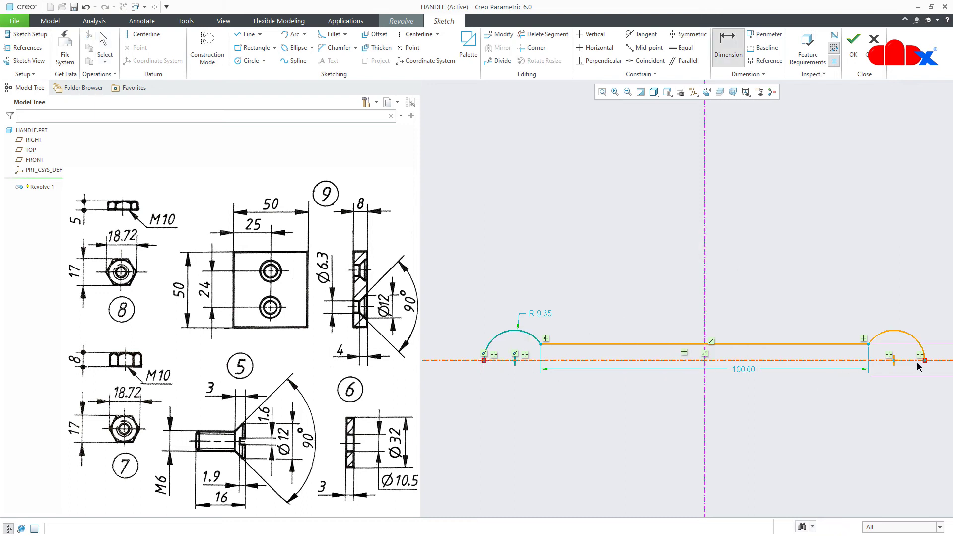
middle_click(824, 284)
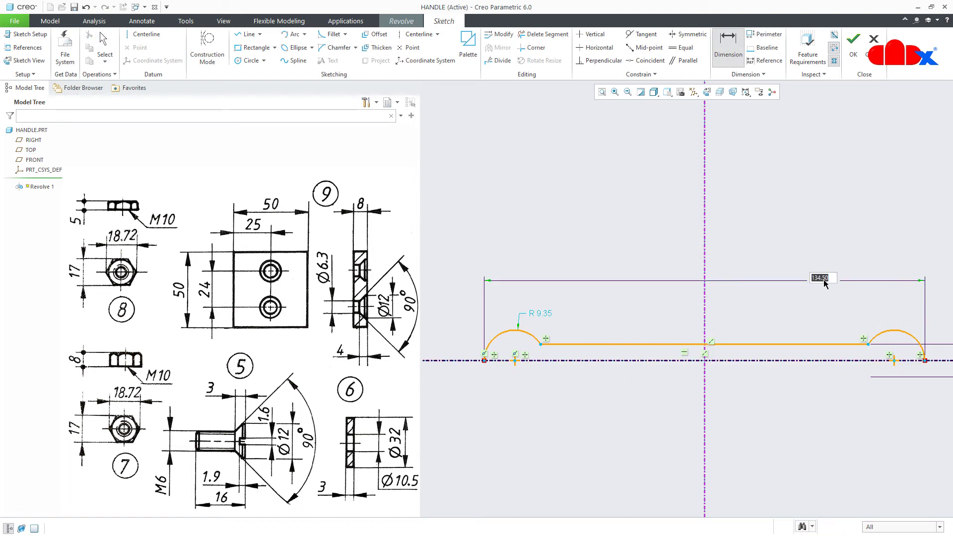
type("150")
key("Return")
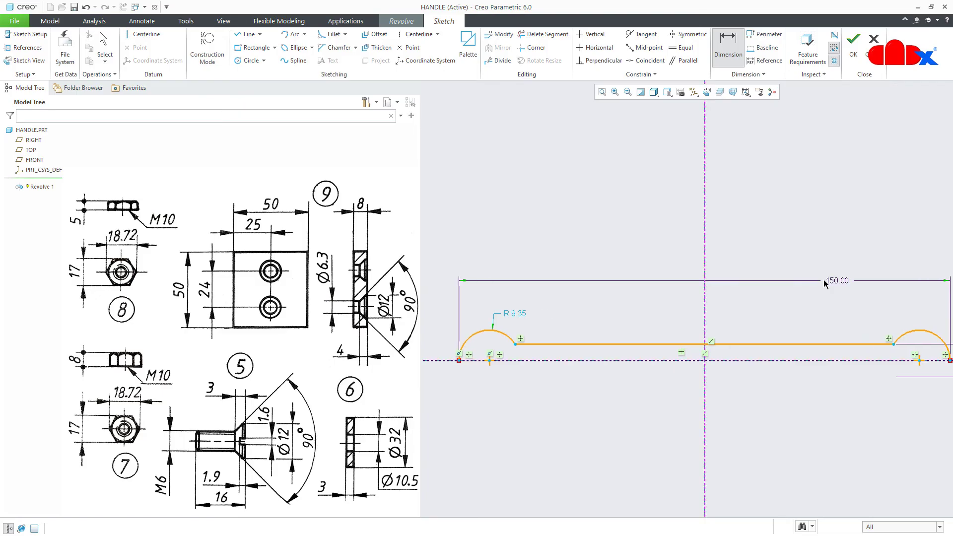
double_click(516, 314)
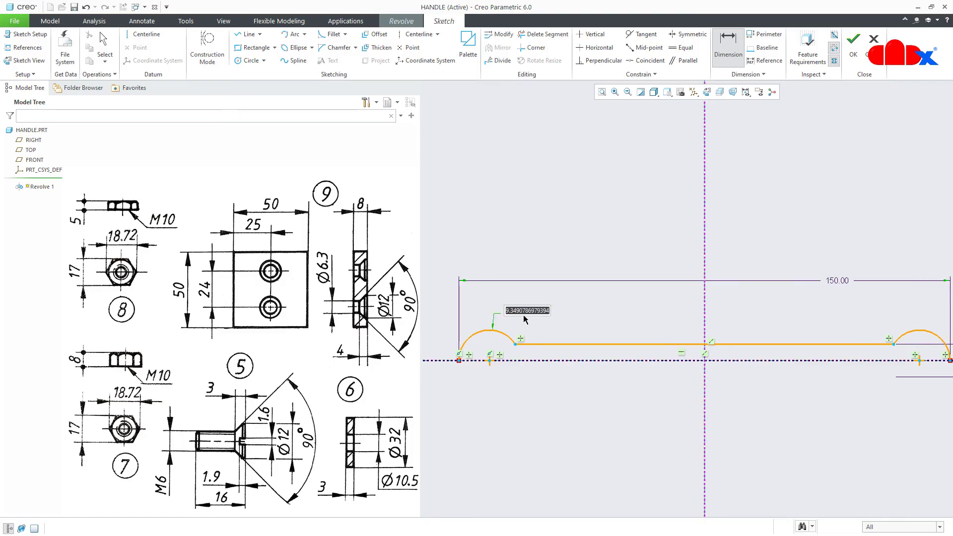
type("10")
key("Return")
right_click(523, 318)
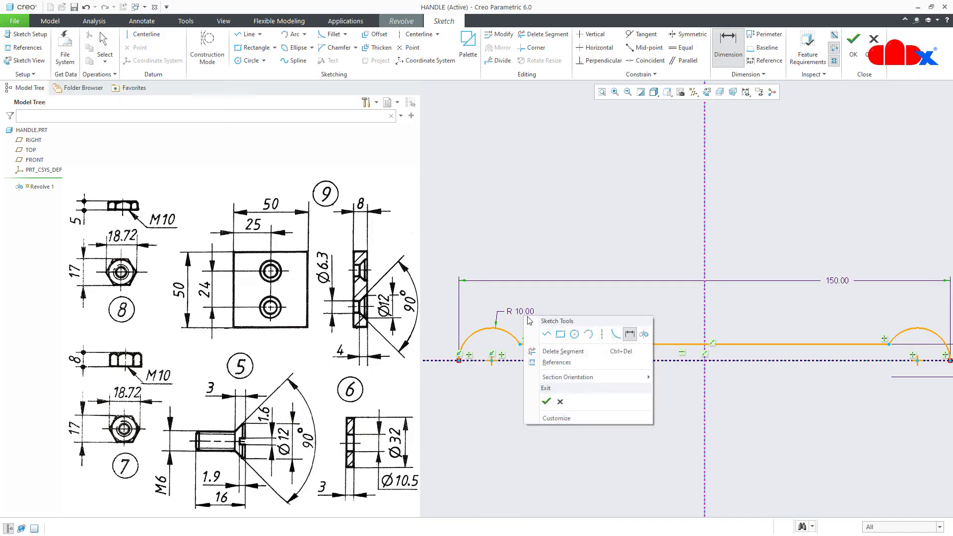
left_click(542, 334)
Close the profile with a line joining the two arc ends
left_click(463, 365)
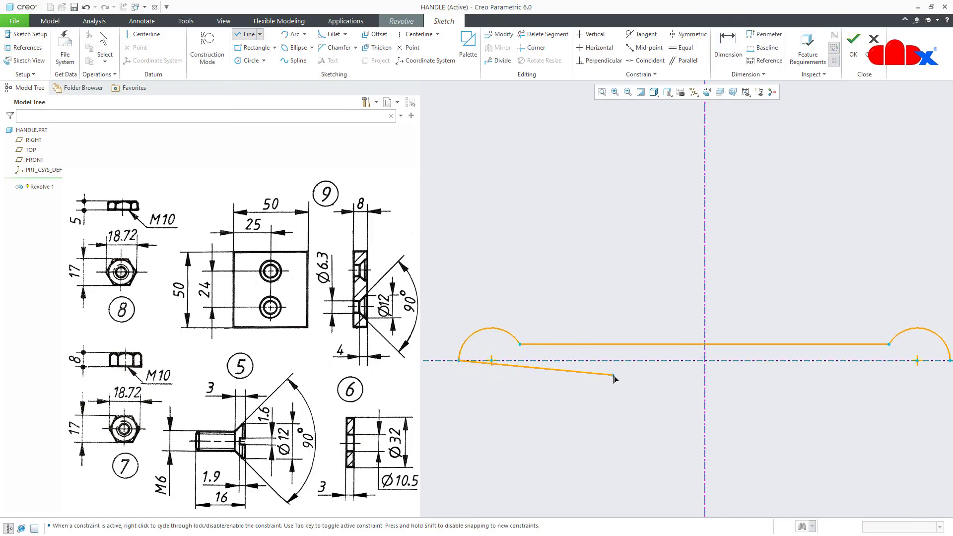
scroll(614, 379, "down", 2)
left_click(829, 366)
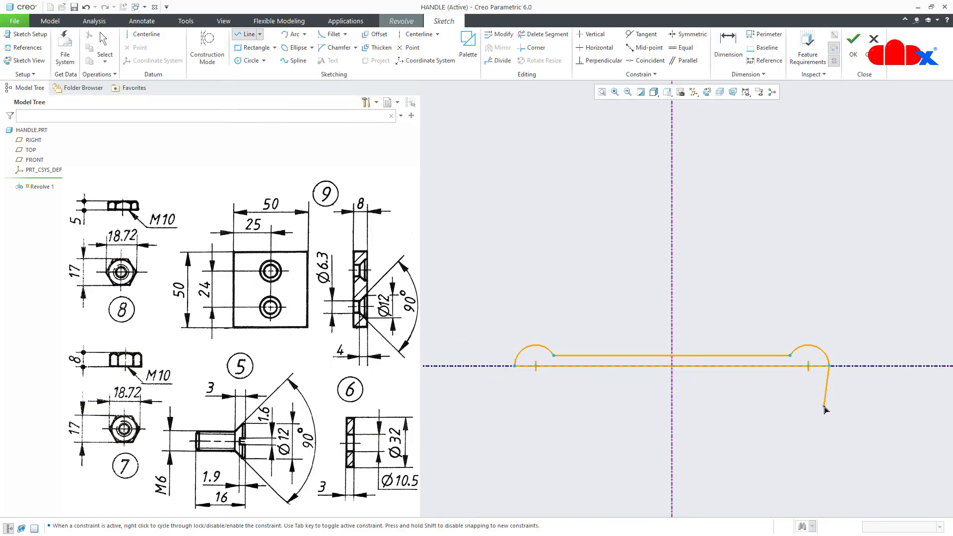
middle_click(826, 412)
Finish the sketch and the revolve, show the standard orientation, and save the HANDLE part
right_click(787, 410)
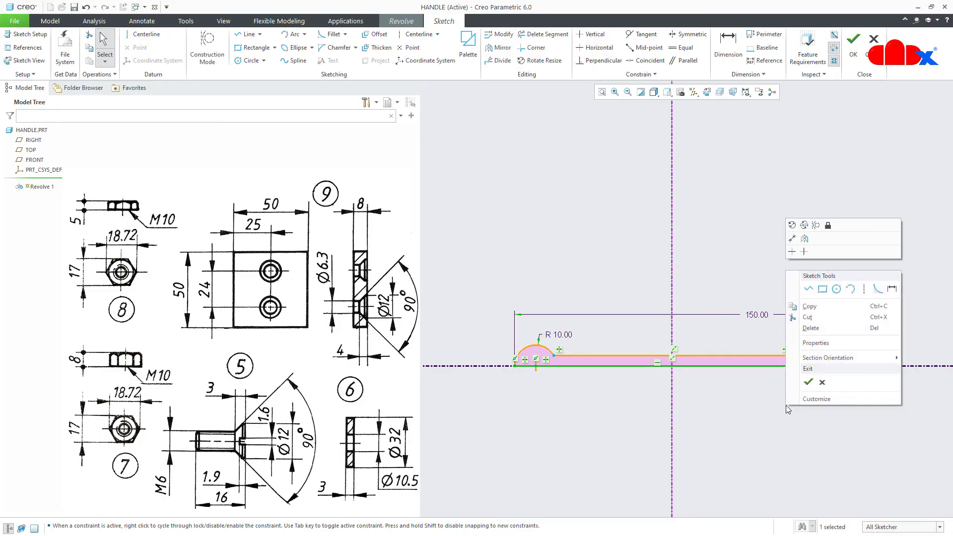
left_click(807, 378)
middle_click(804, 387)
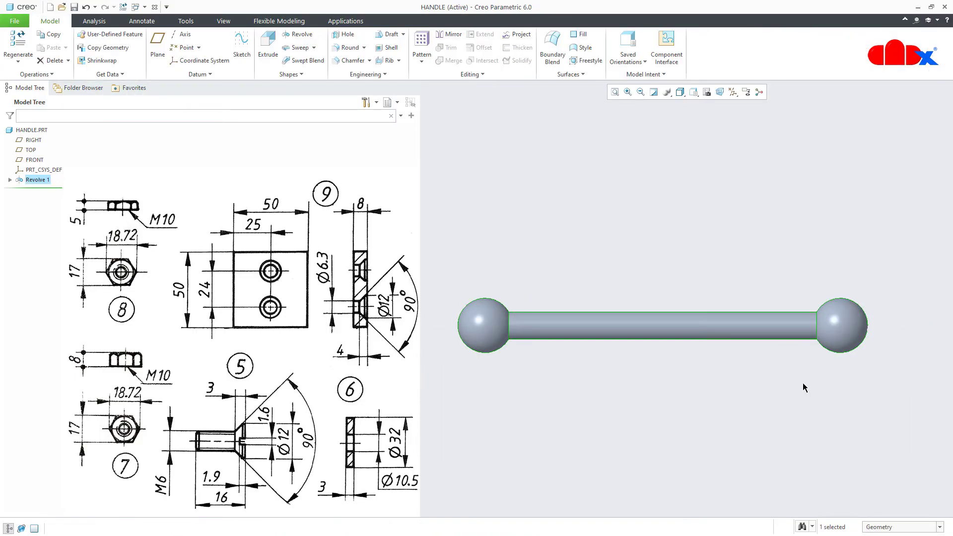
key("ctrl+d")
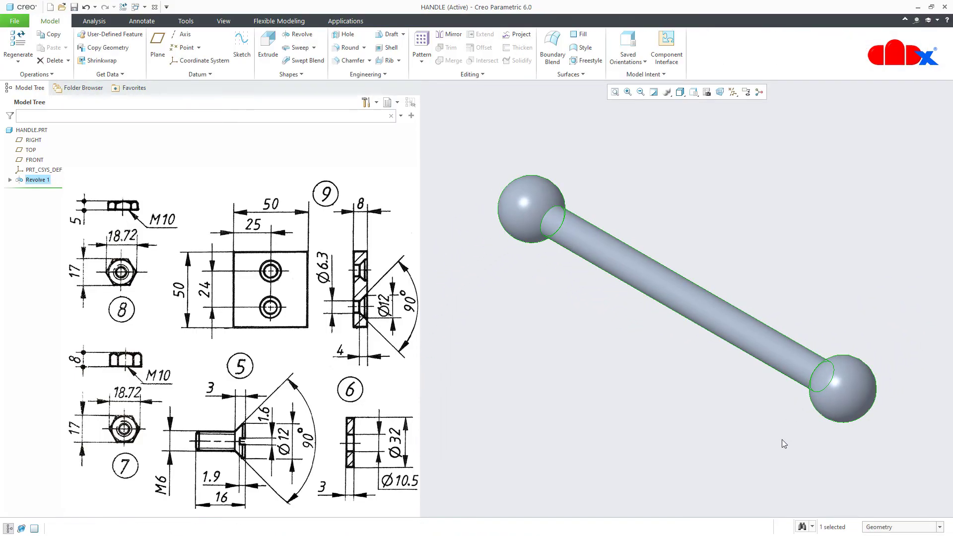
left_click(783, 443)
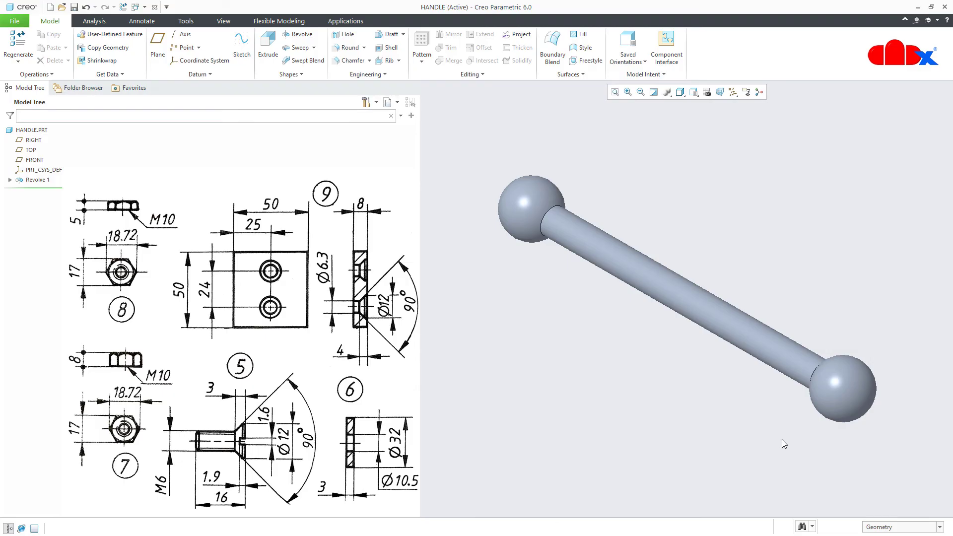
key("ctrl+s")
Close the HANDLE window and erase the undisplayed HANDLE.PRT from the session
left_click(155, 6)
left_click(128, 49)
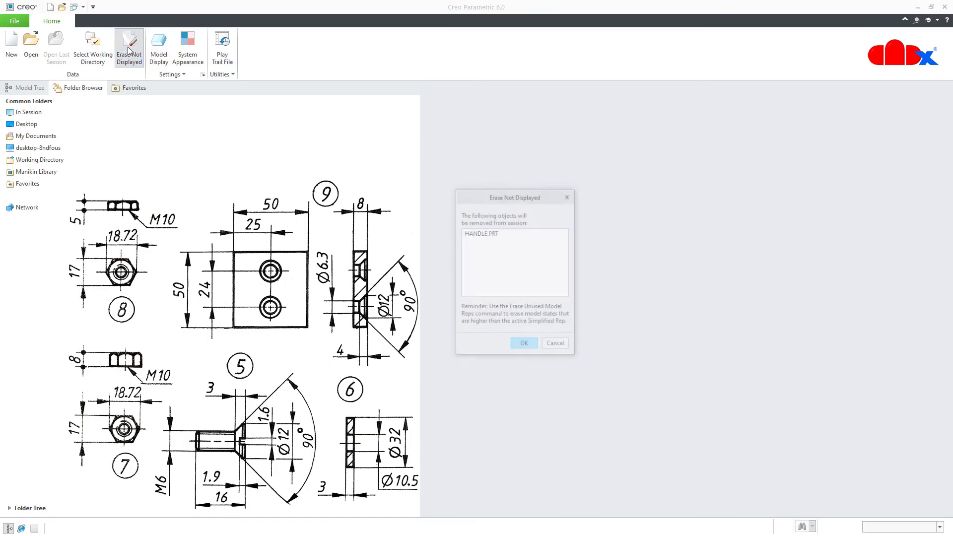
left_click(524, 344)
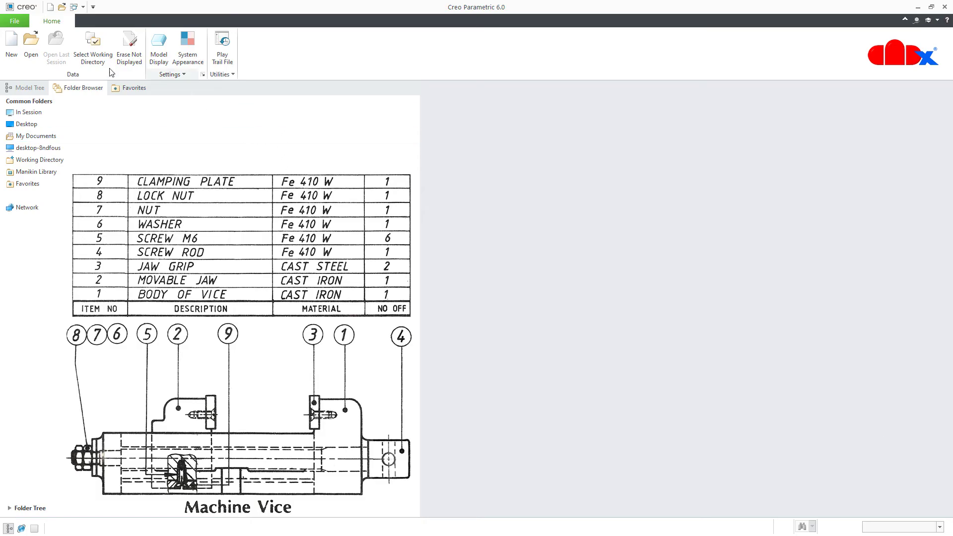
Create the assembly 'machine-vice' using the mmns_asm_design template instead of the default
left_click(11, 44)
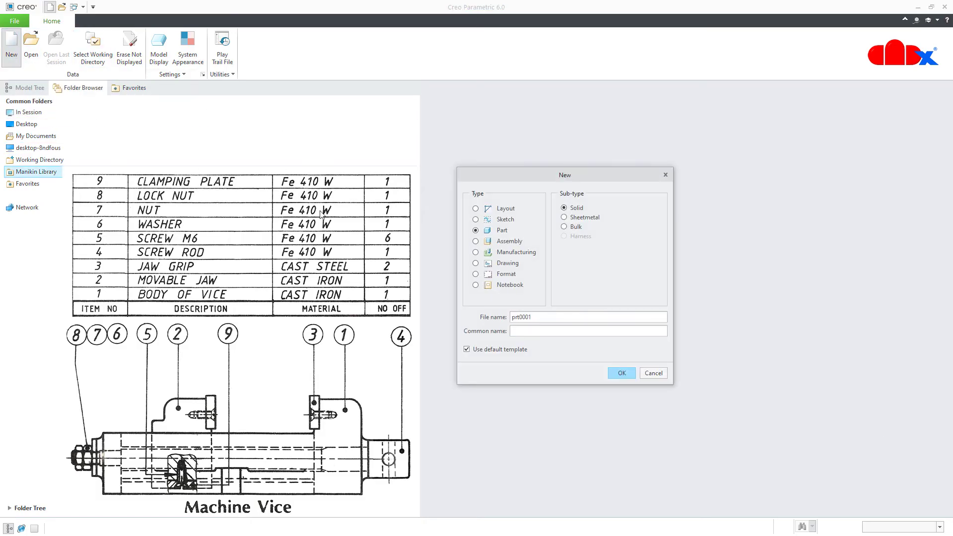
left_click(481, 245)
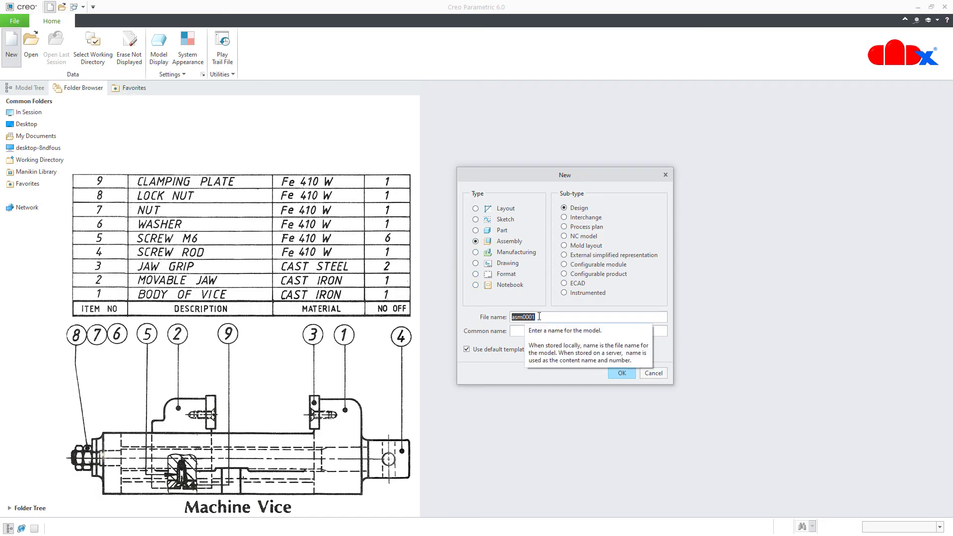
type("machine-vice")
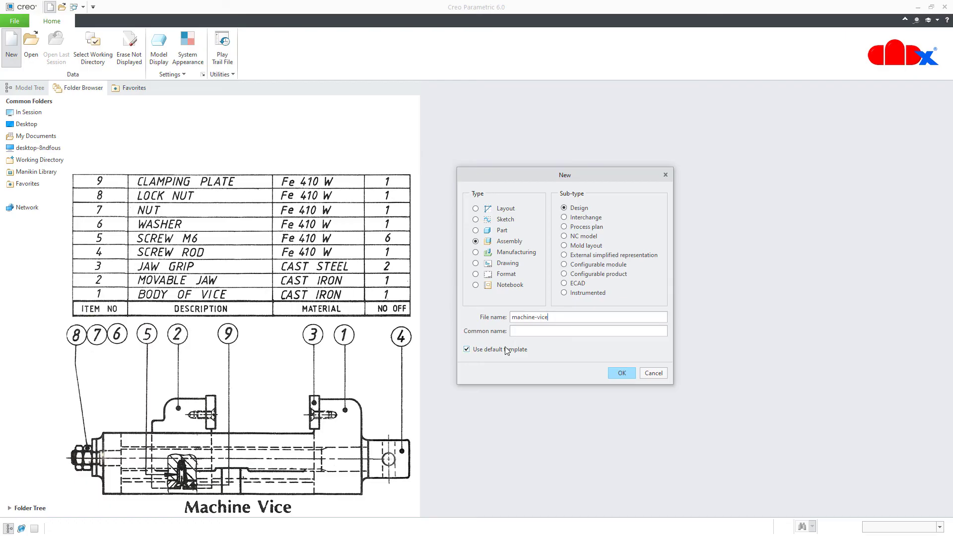
left_click(621, 373)
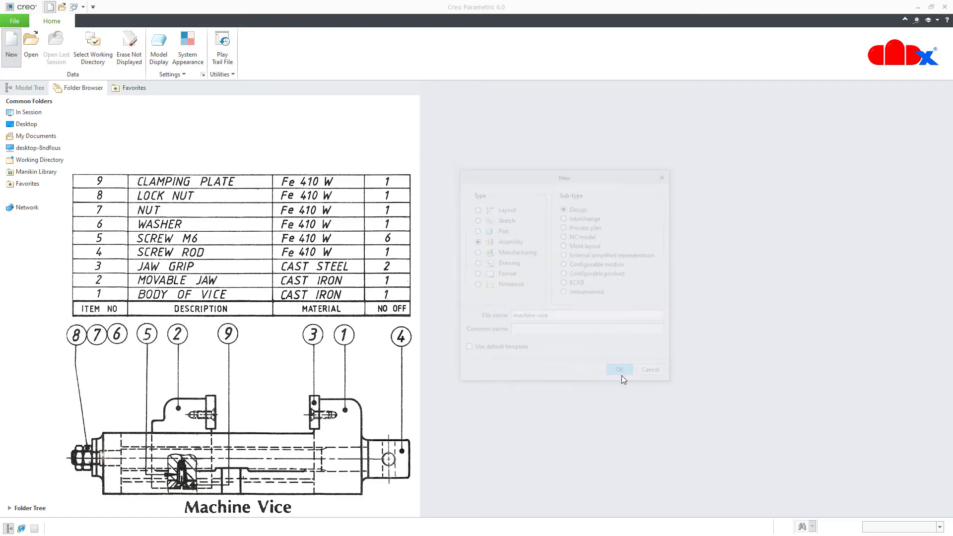
left_click_drag(492, 160, 615, 171)
left_click_drag(680, 238, 677, 262)
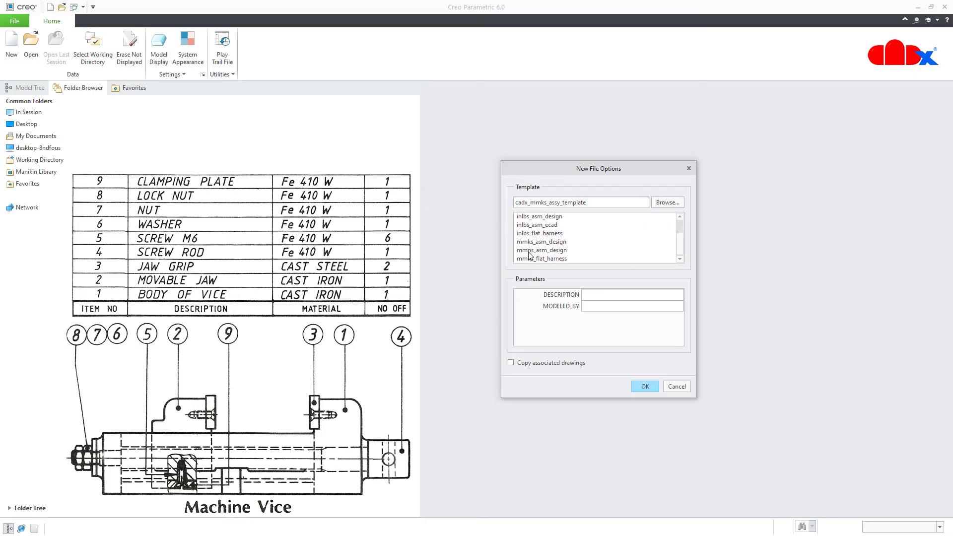
left_click(545, 251)
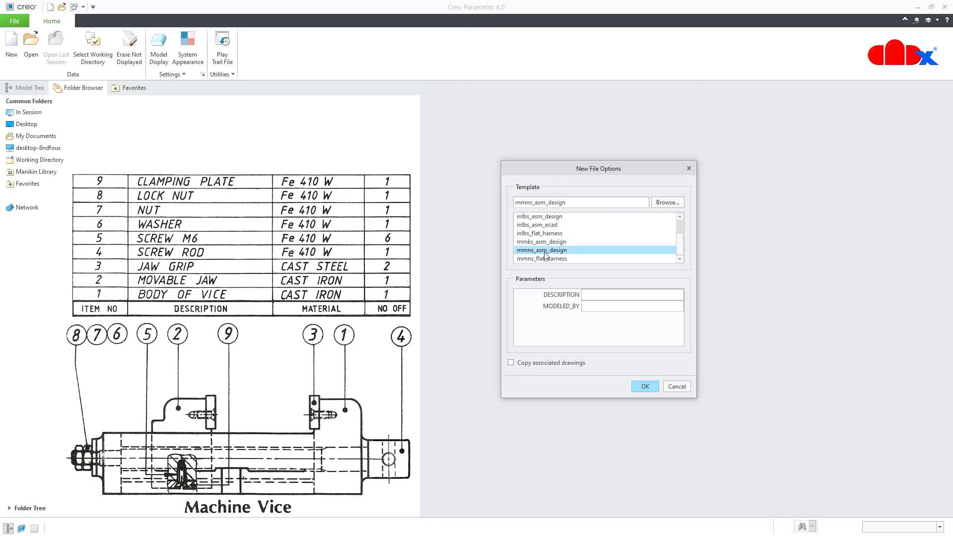
left_click(645, 386)
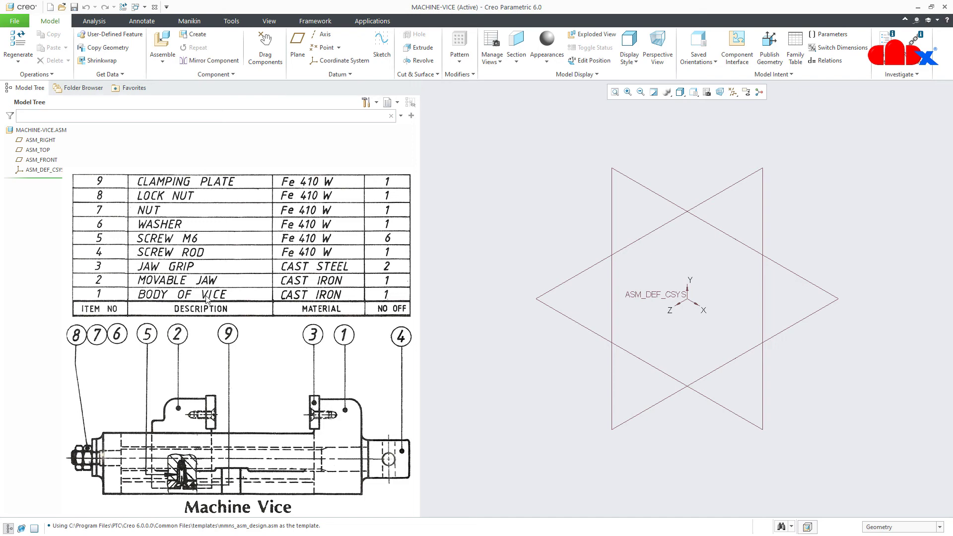
Assemble mv-body.prt fixed with a Default constraint
left_click(162, 44)
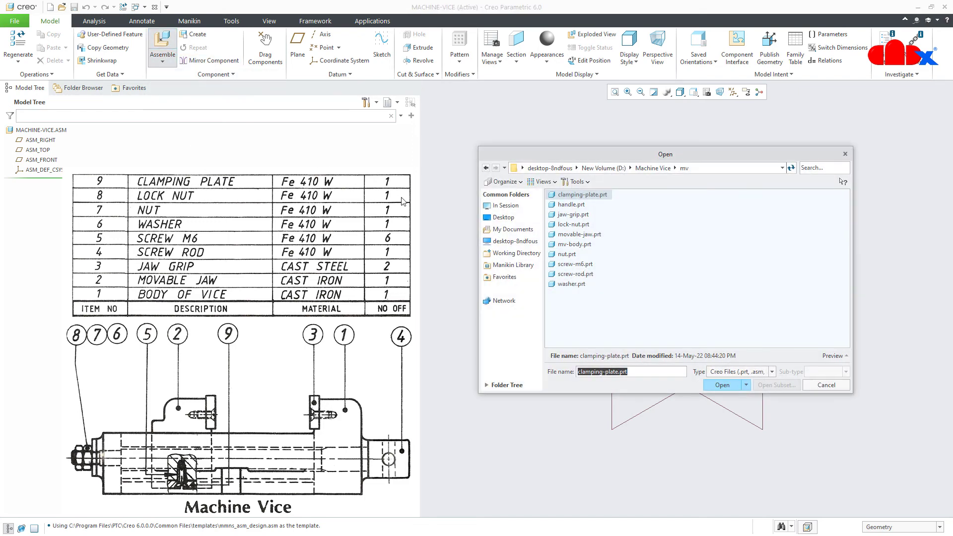
left_click(567, 246)
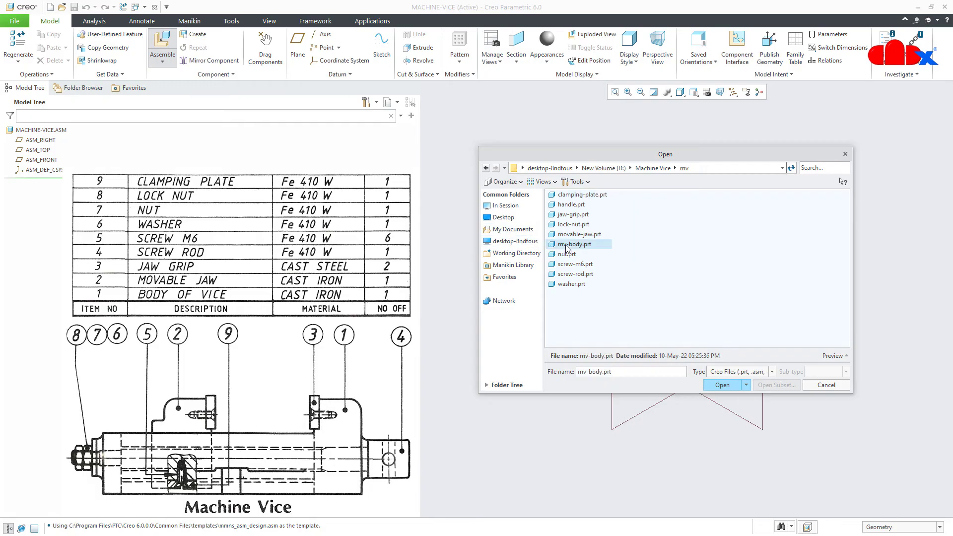
left_click(720, 386)
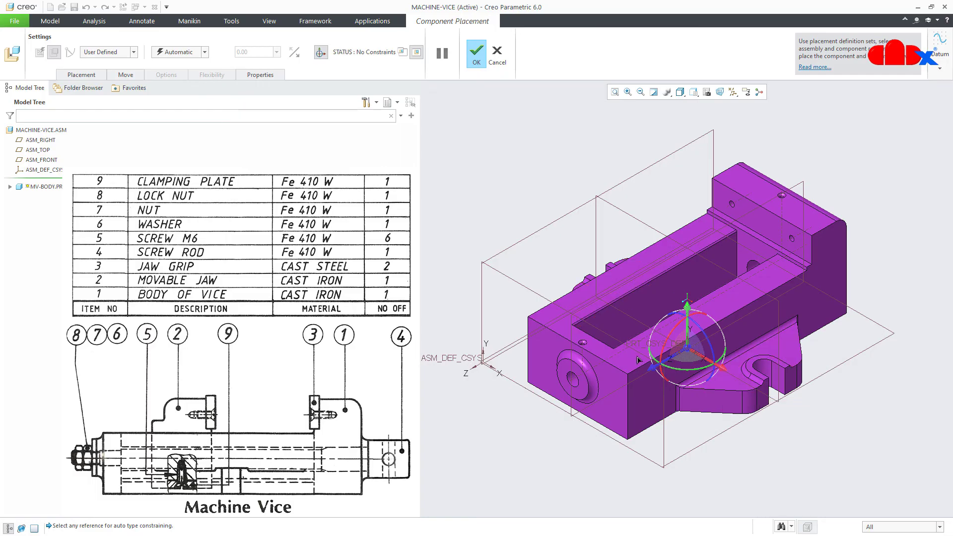
left_click(204, 53)
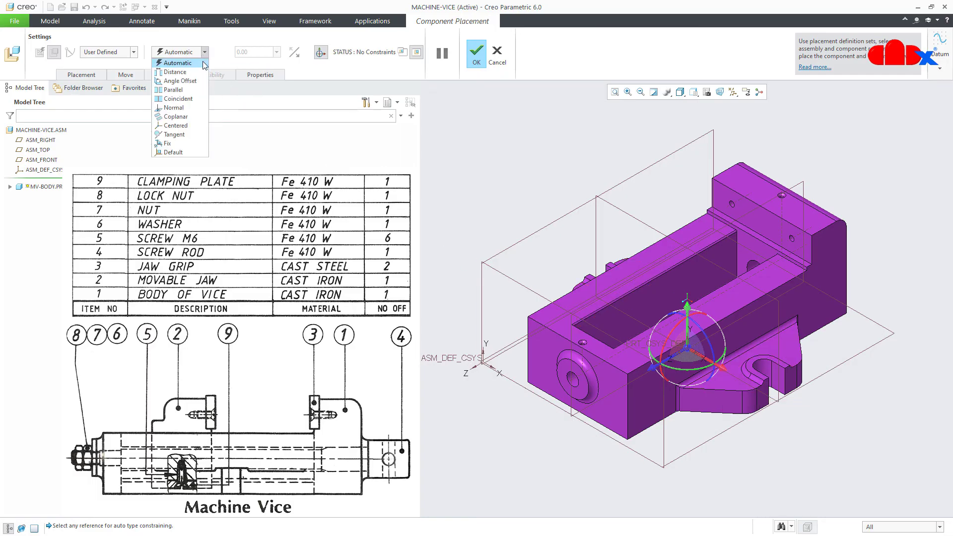
left_click(178, 152)
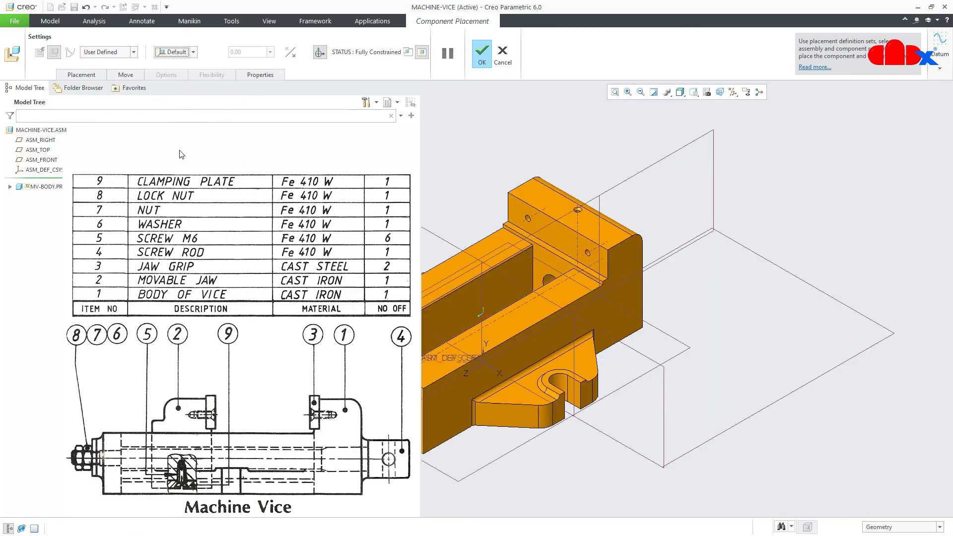
left_click(485, 61)
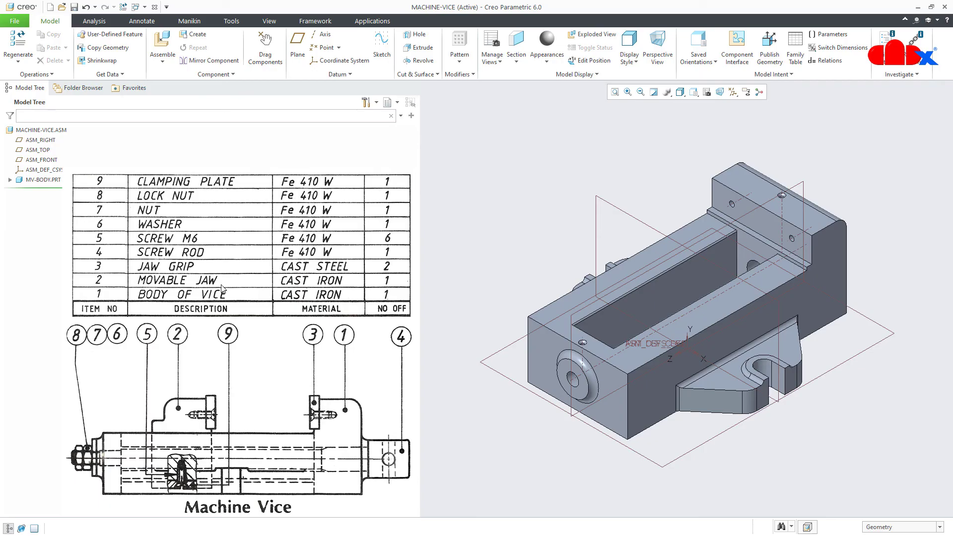
left_click(163, 44)
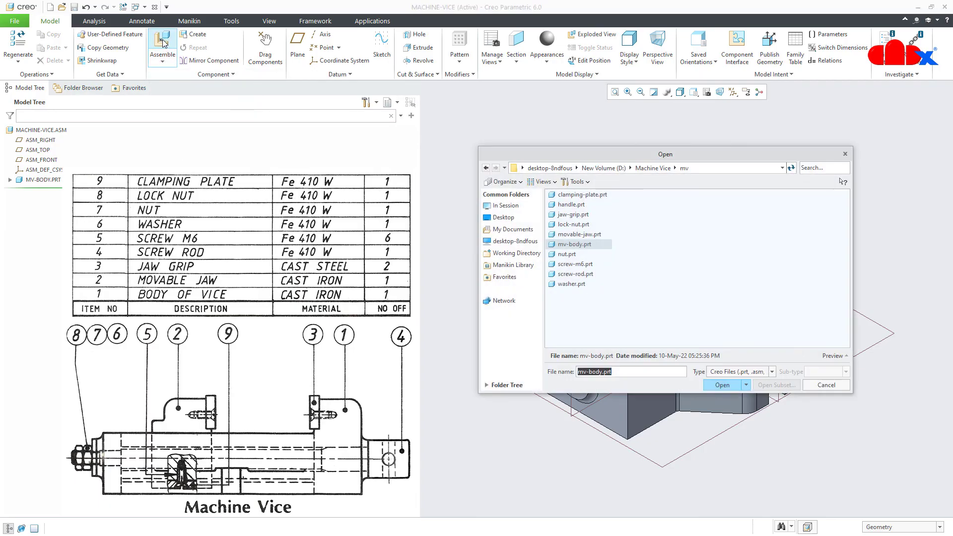
Load movable-jaw.prt and align its hole coincident with the vice body's hole
left_click(571, 234)
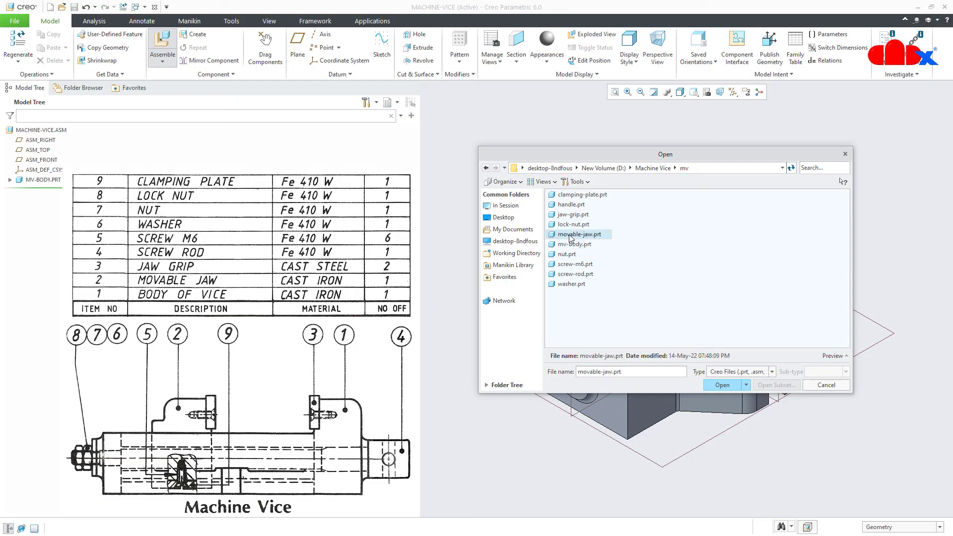
left_click(722, 385)
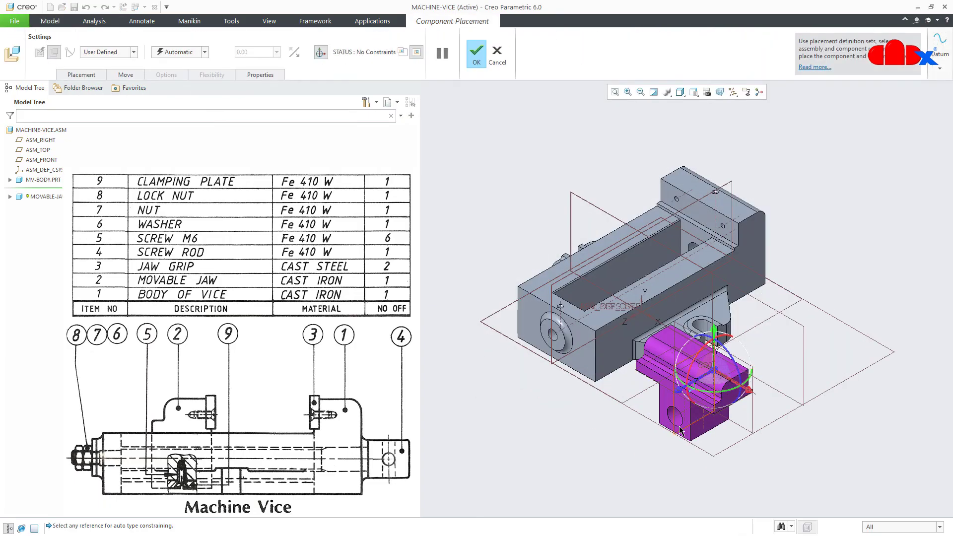
left_click(679, 422)
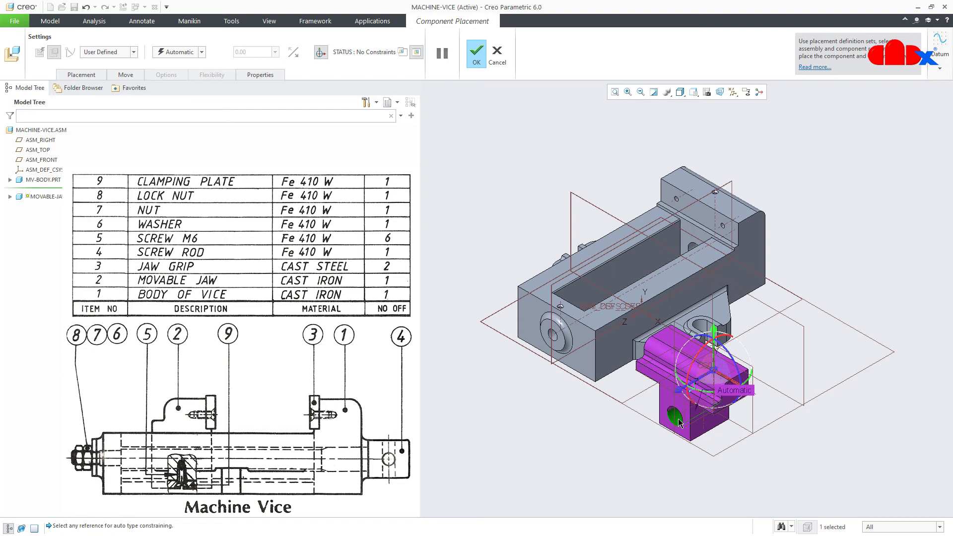
left_click(553, 336)
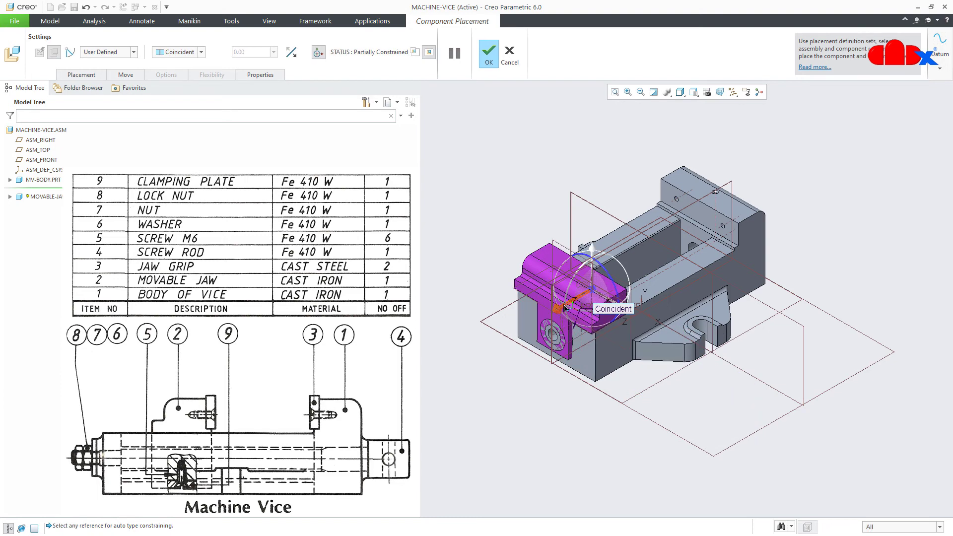
left_click_drag(565, 307, 620, 289)
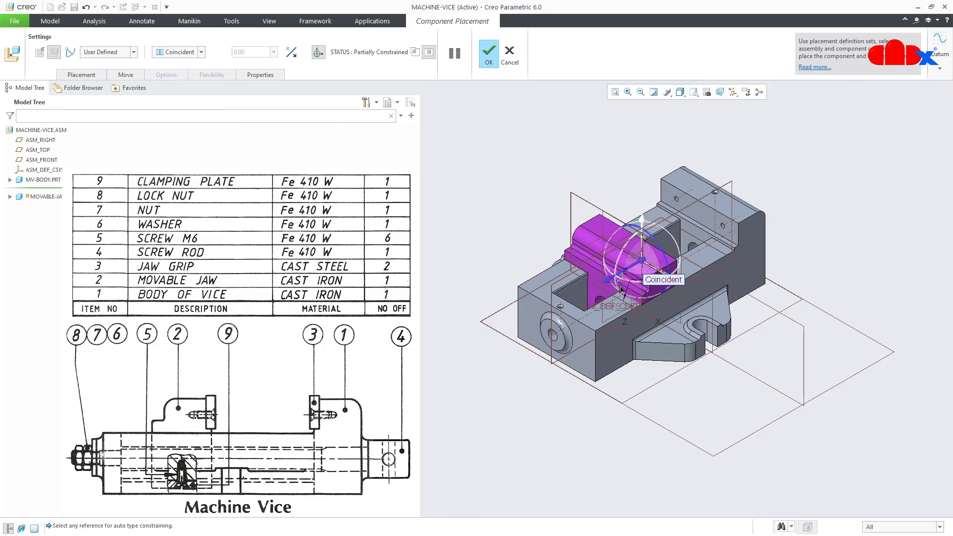
Add a distance constraint between the vice body face and the jaw face
left_click(82, 75)
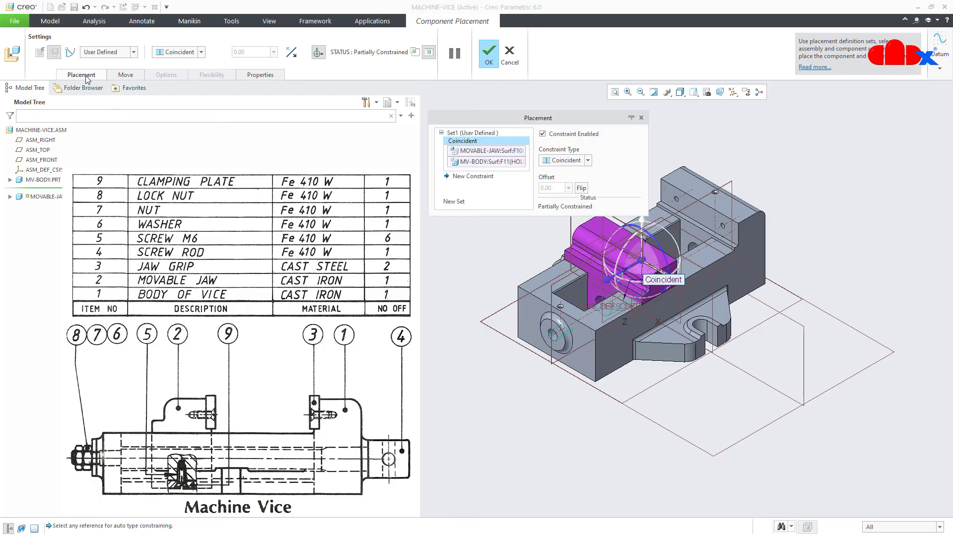
left_click(464, 176)
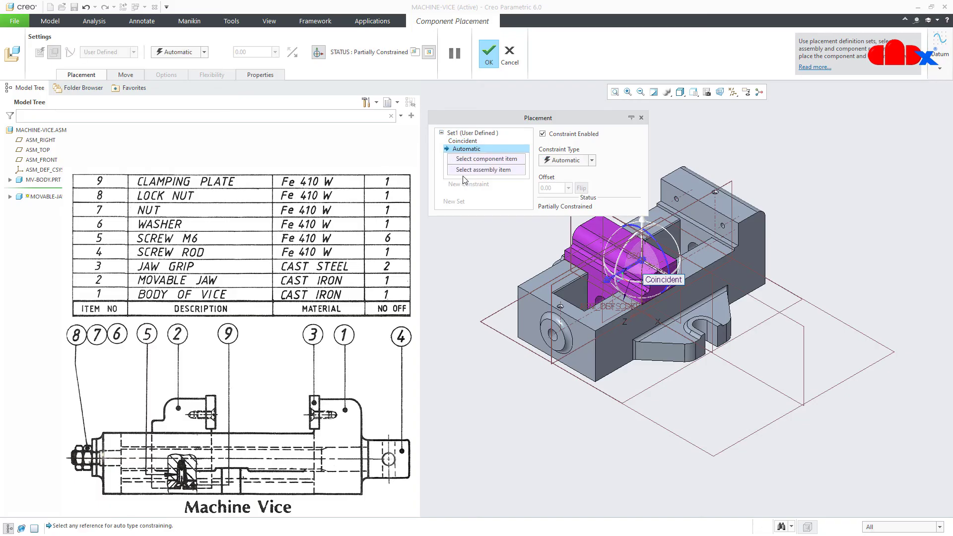
left_click(462, 141)
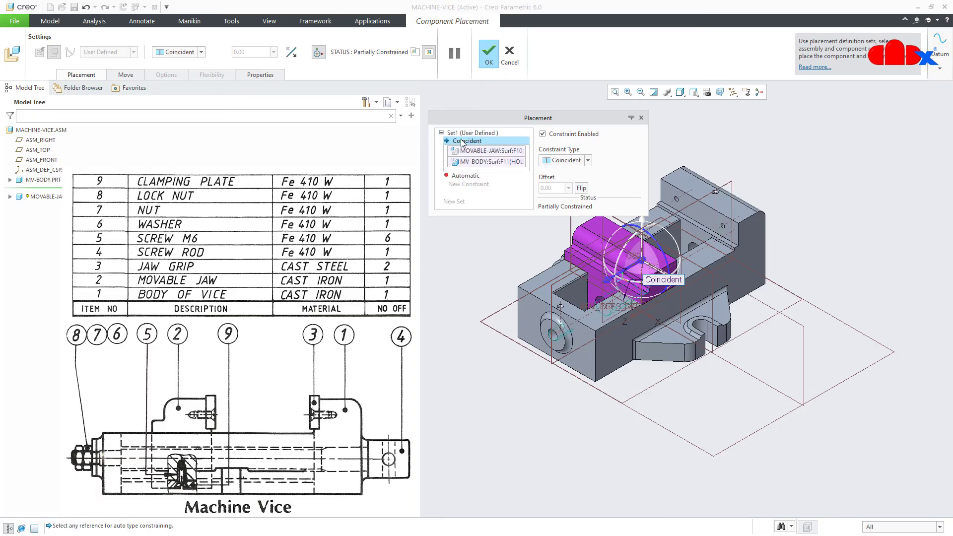
left_click(461, 176)
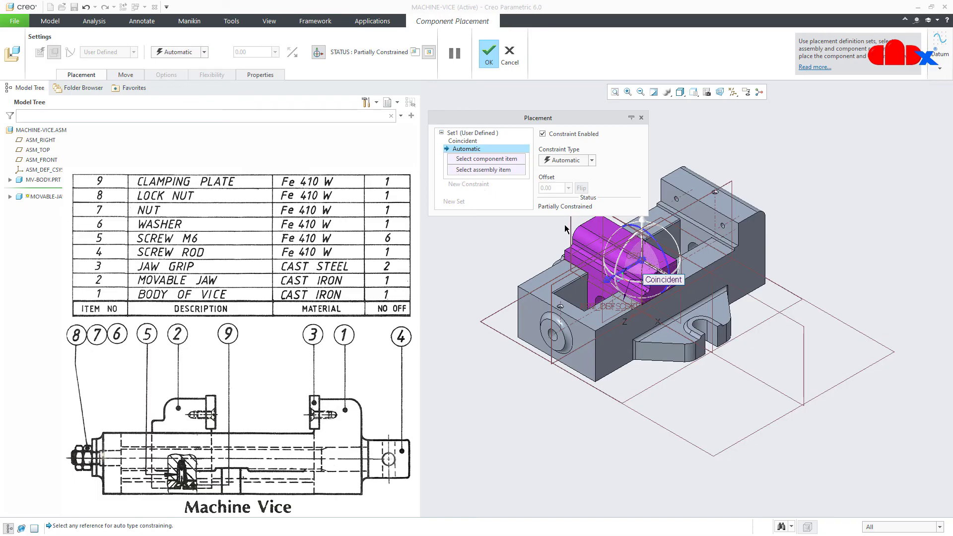
left_click(682, 240)
middle_click_drag(682, 240, 638, 283)
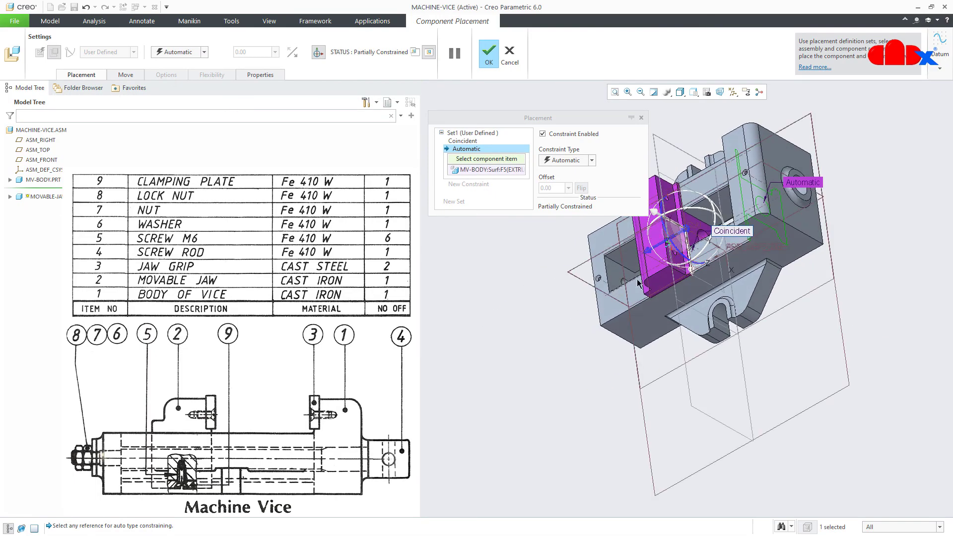
scroll(655, 219, "down", 5)
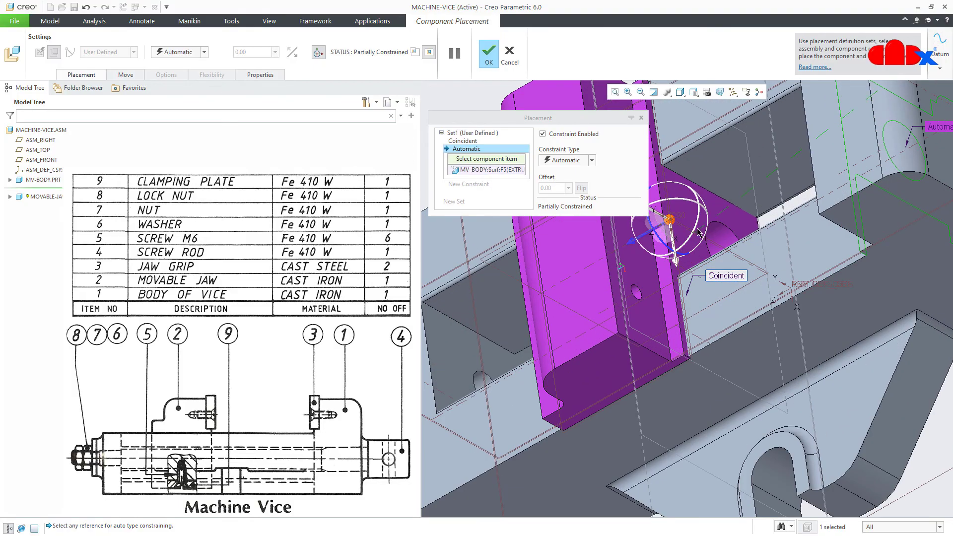
left_click(721, 212)
scroll(694, 248, "up", 5)
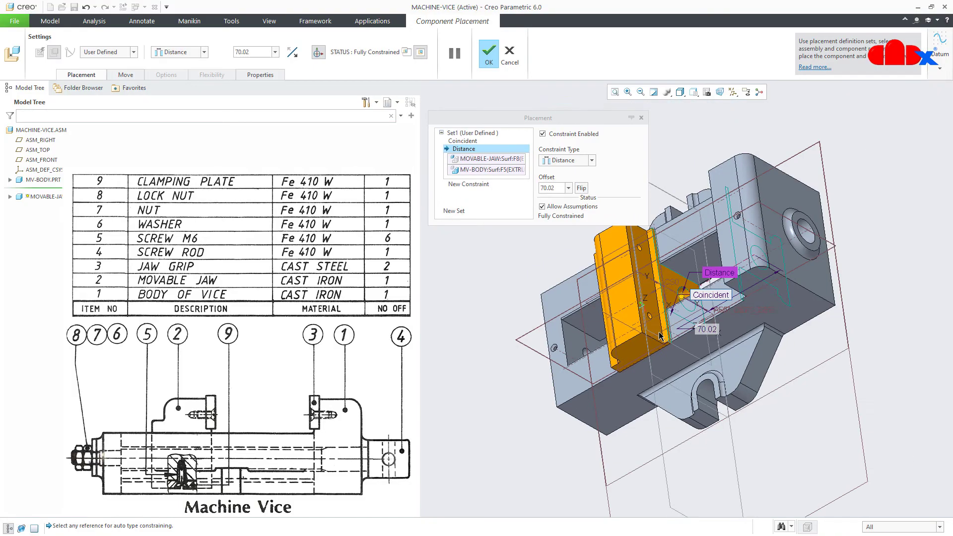
middle_click_drag(664, 278, 712, 294)
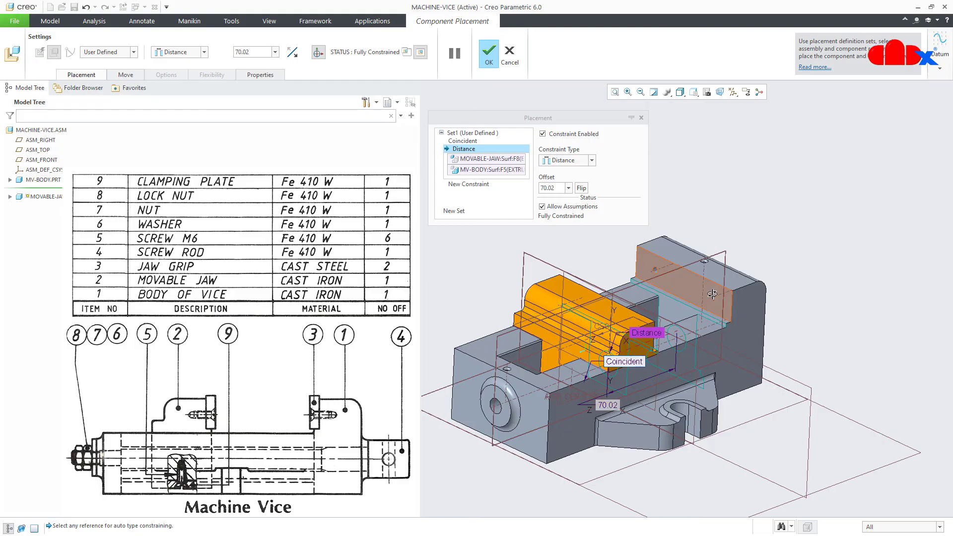
Hide all datums, set the jaw offset to 80, and finish the fully constrained placement
left_click(733, 93)
left_click(733, 104)
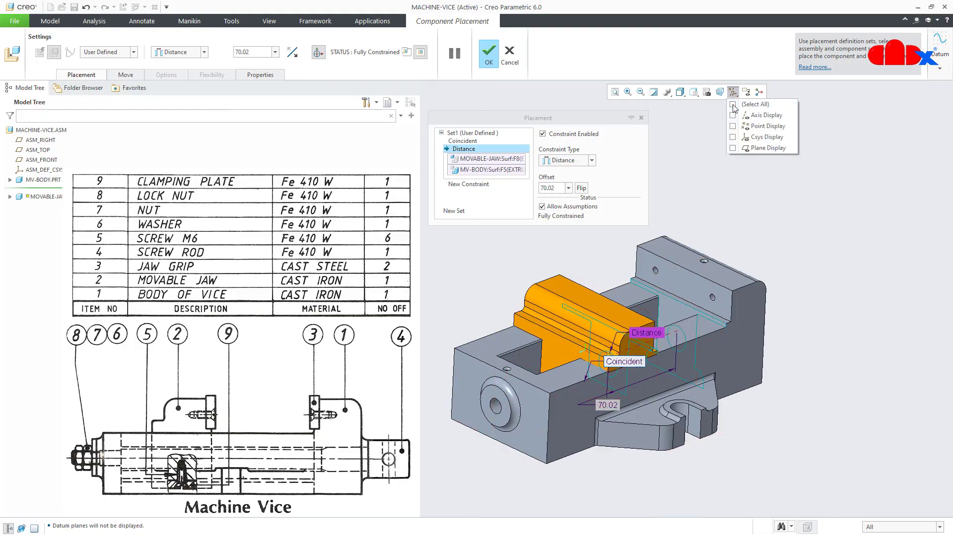
middle_click_drag(685, 312, 674, 316)
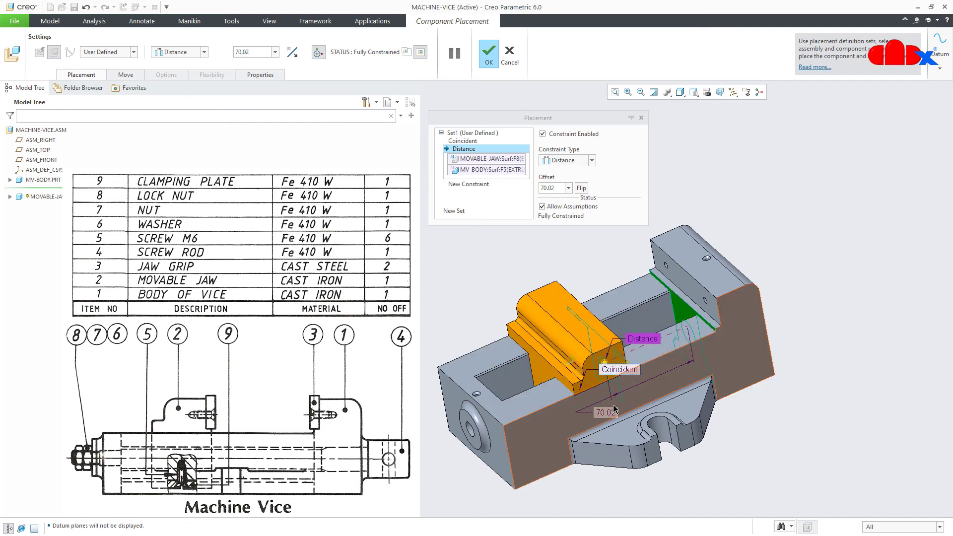
left_click_drag(604, 366, 595, 373)
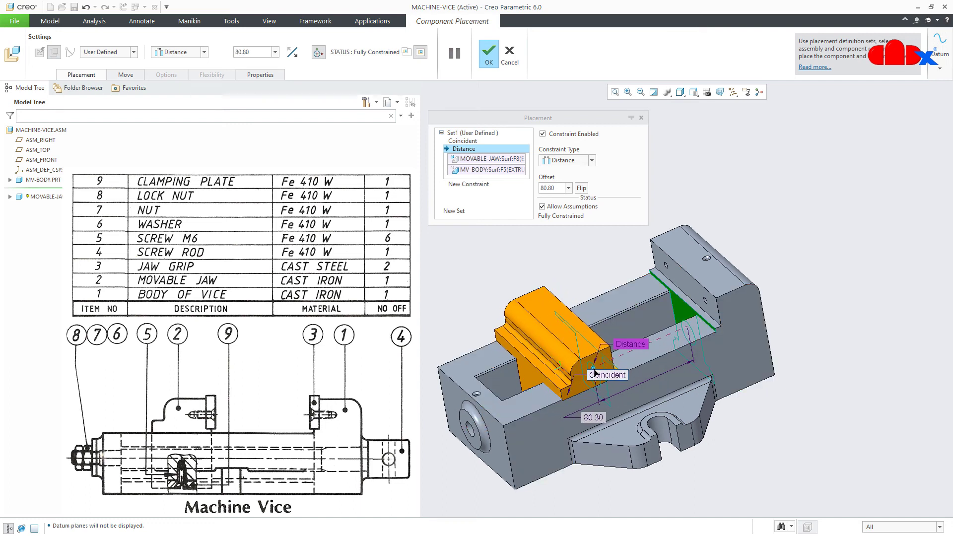
double_click(593, 415)
type("80")
key("Return")
key("ctrl+d")
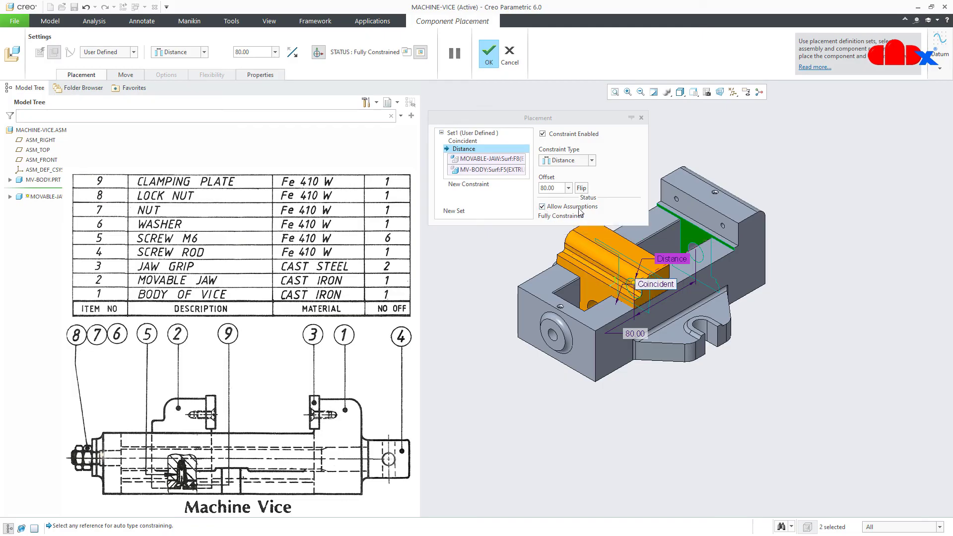
left_click(543, 208)
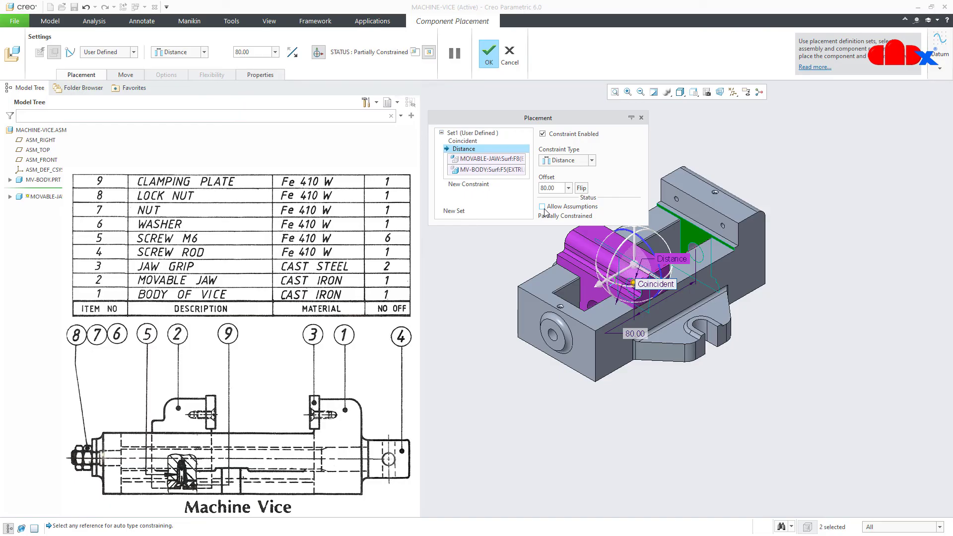
left_click(543, 208)
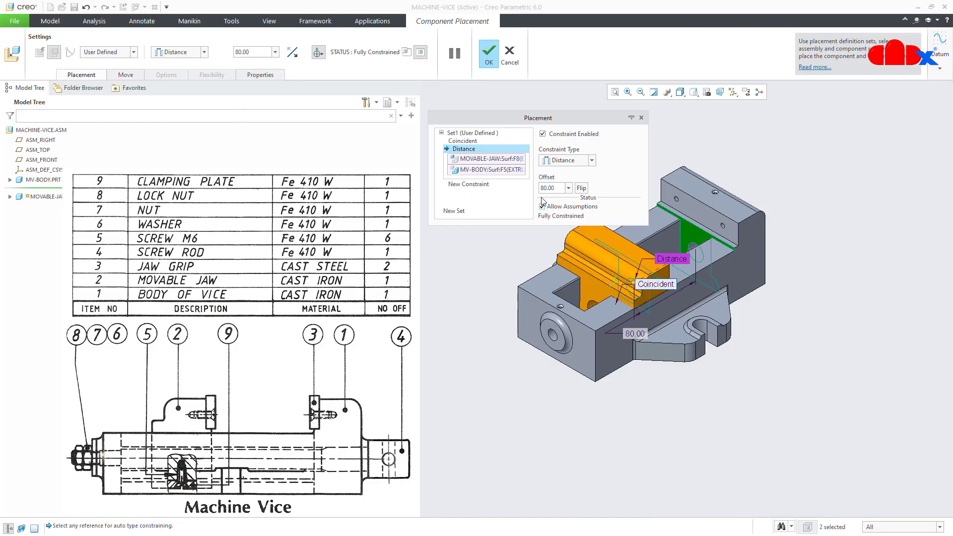
left_click(493, 59)
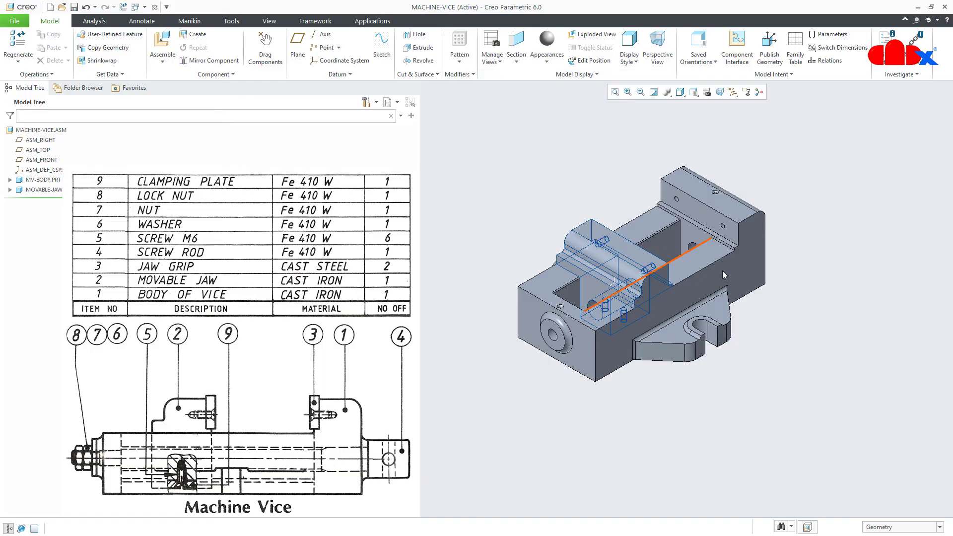
Review MOVABLE-JAW's placement constraints via Edit Definition and accept them unchanged
left_click(652, 94)
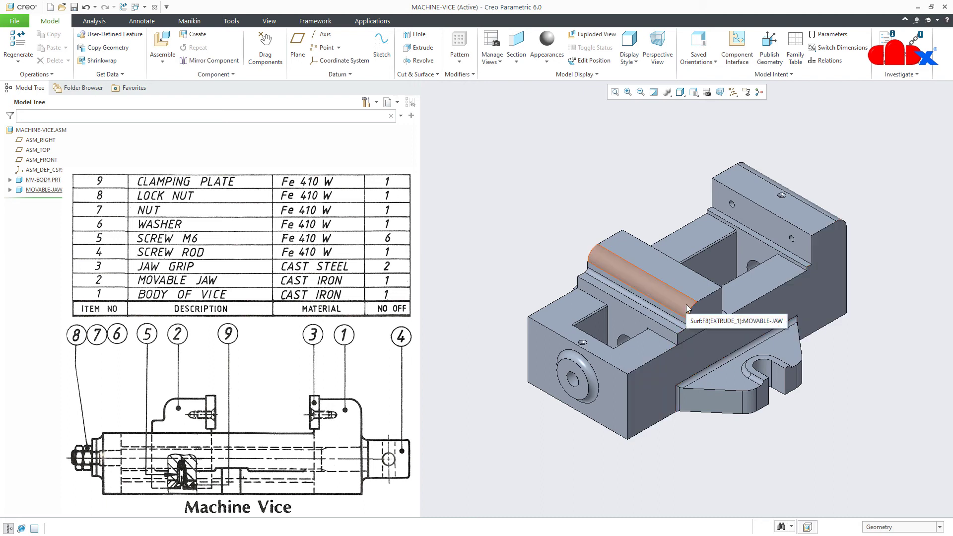
left_click(30, 190)
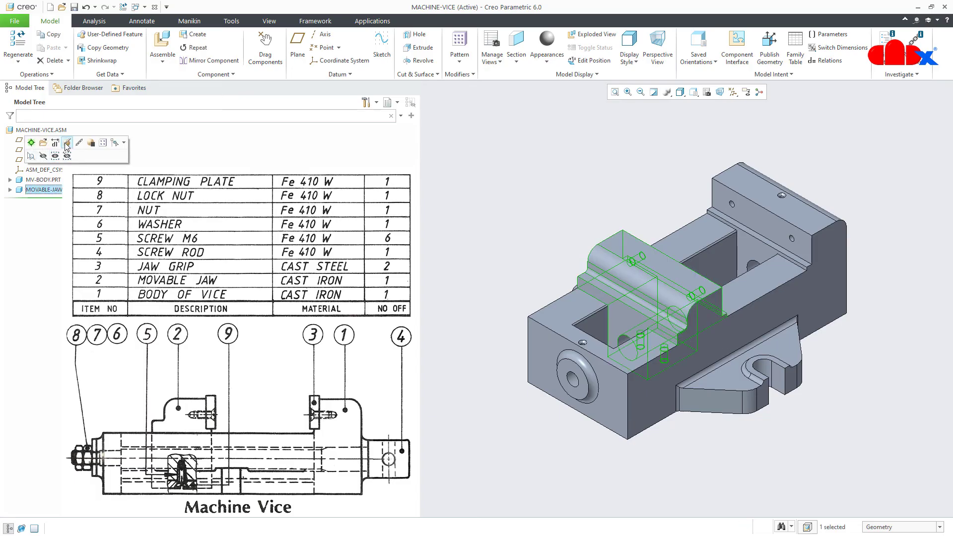
left_click(67, 143)
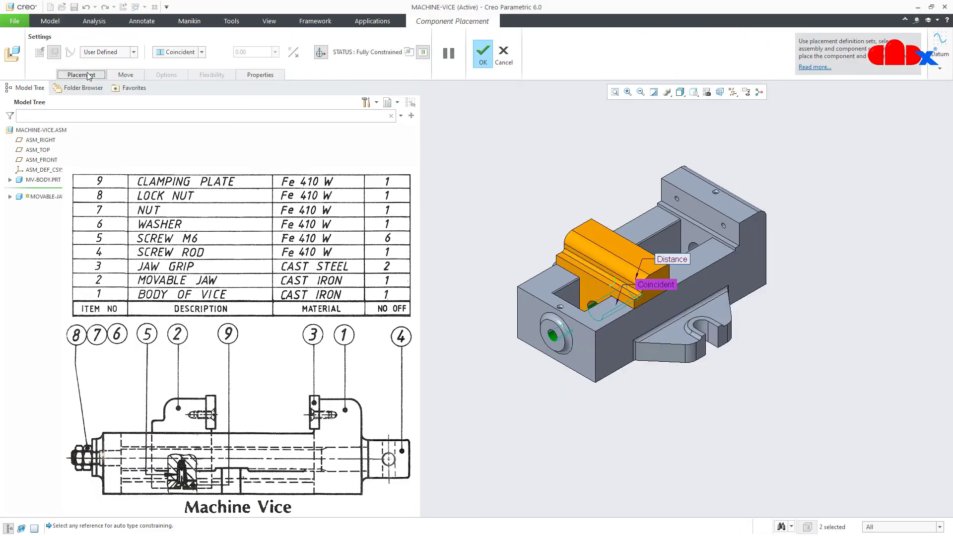
left_click(84, 75)
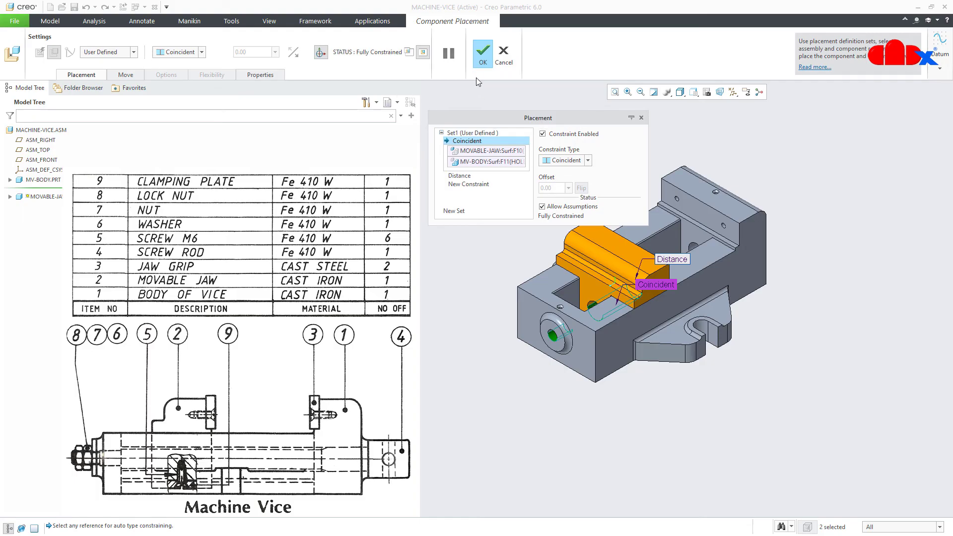
left_click(481, 60)
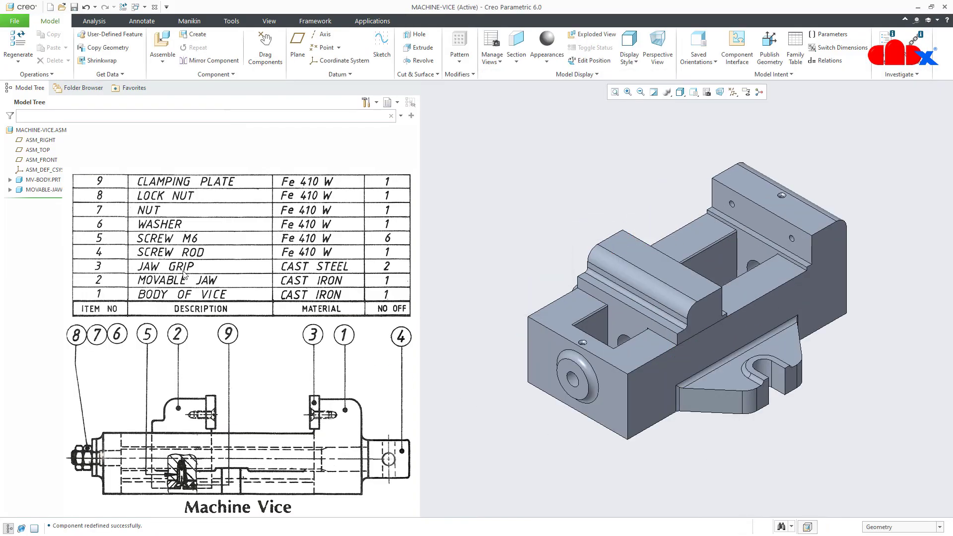
left_click(163, 44)
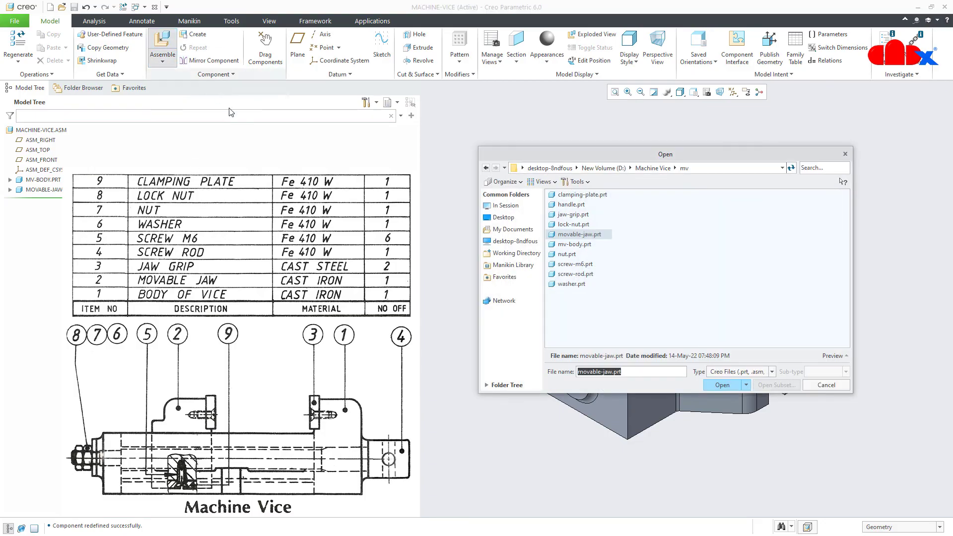
Load jaw-grip.prt and drag it over the top of the vice body's fixed jaw
left_click(570, 214)
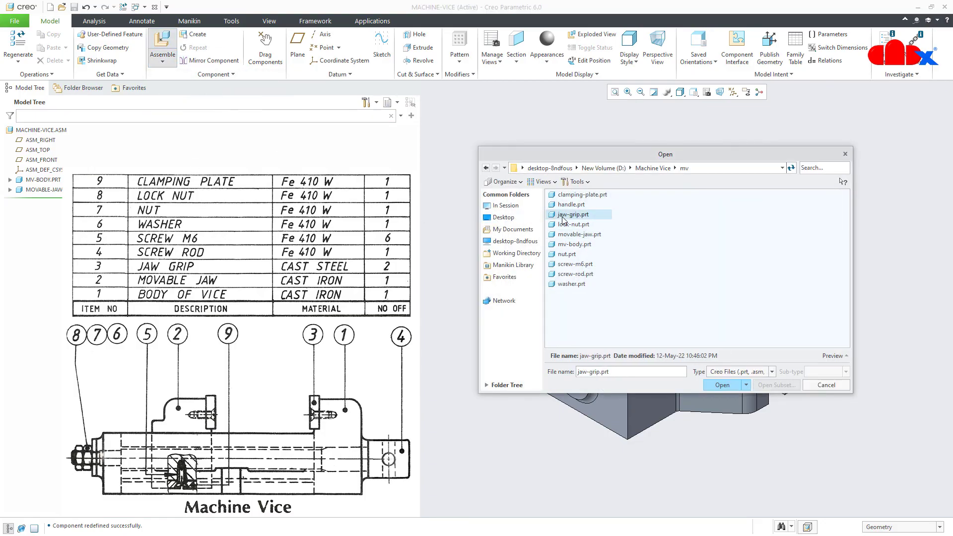
left_click(720, 385)
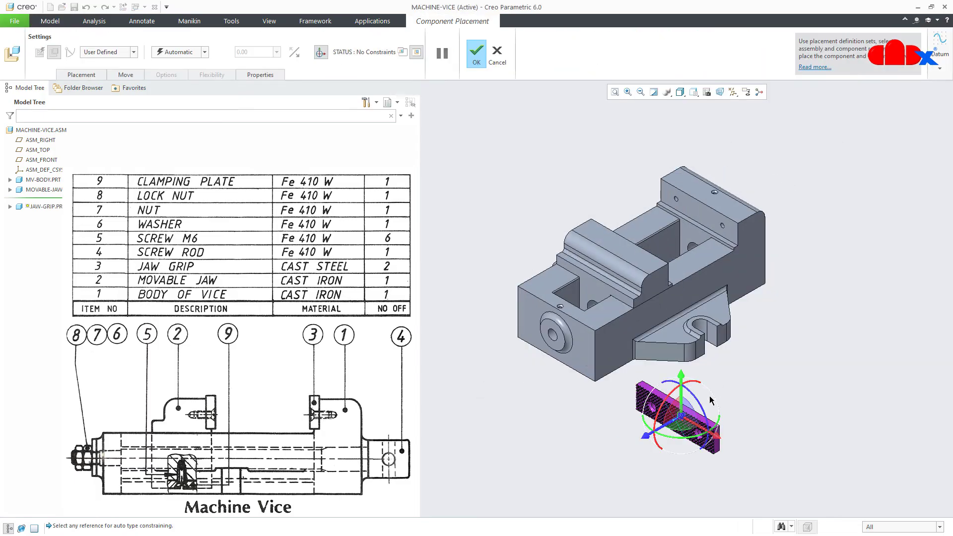
left_click_drag(680, 417, 828, 220)
scroll(780, 189, "up", 5)
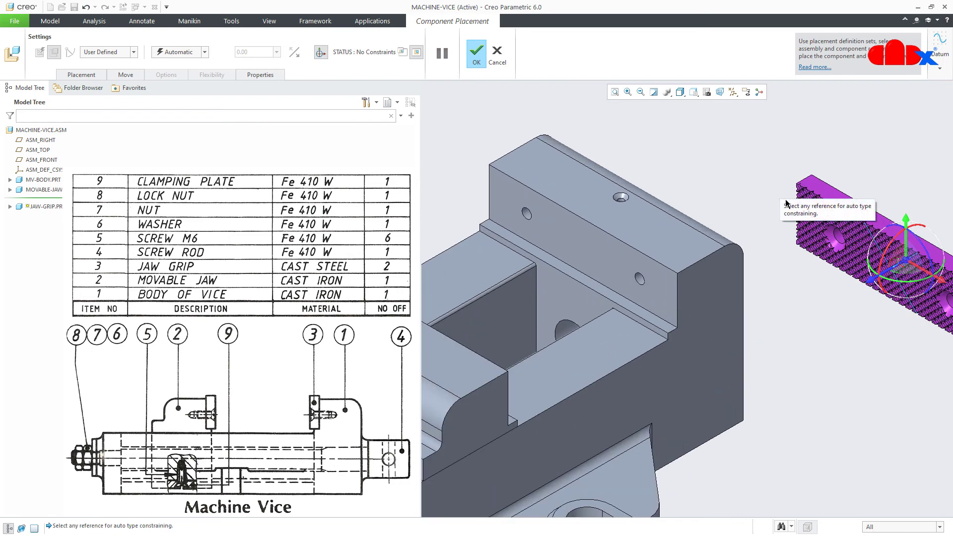
left_click_drag(911, 266, 803, 214)
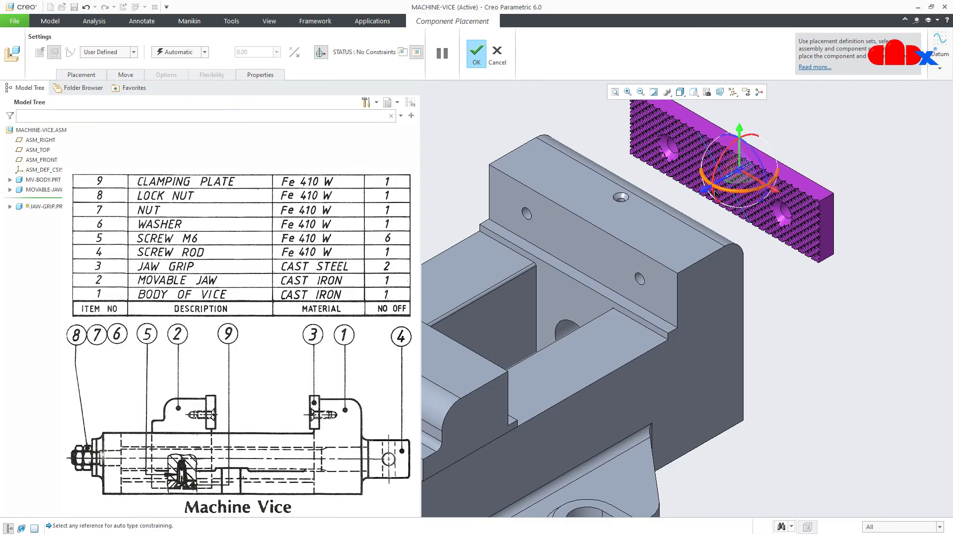
mouse_move(709, 188)
left_mouse_down()
mouse_move(631, 241)
mouse_move(719, 203)
left_mouse_up()
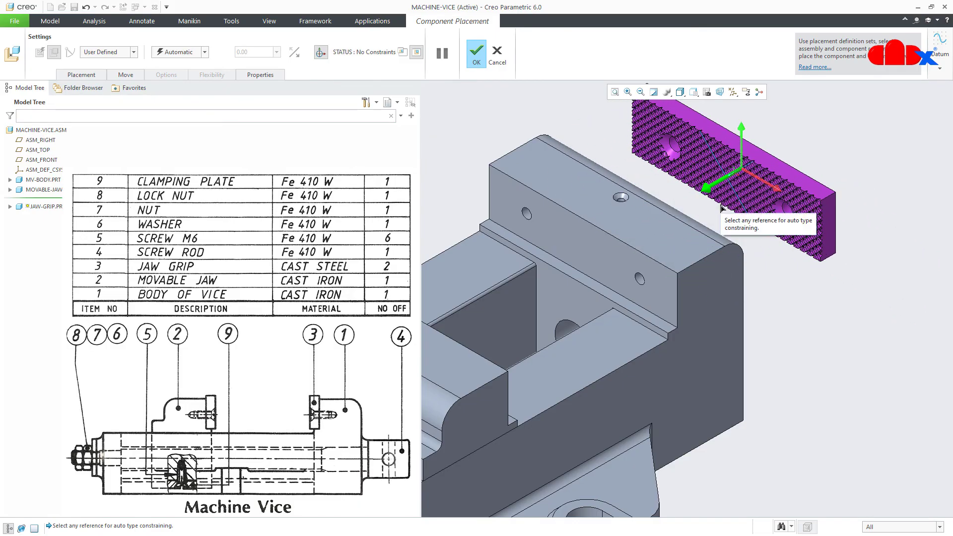
left_click_drag(744, 171, 825, 208)
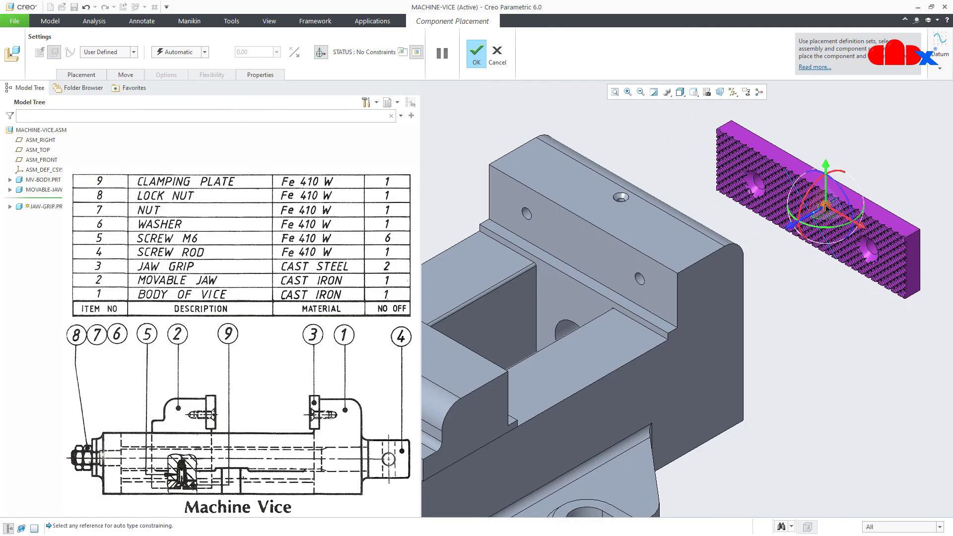
Mate the jaw grip's flat face to the fixed jaw and align its first hole Coincident with the body hole, with Allow Assumptions off
left_click(886, 220)
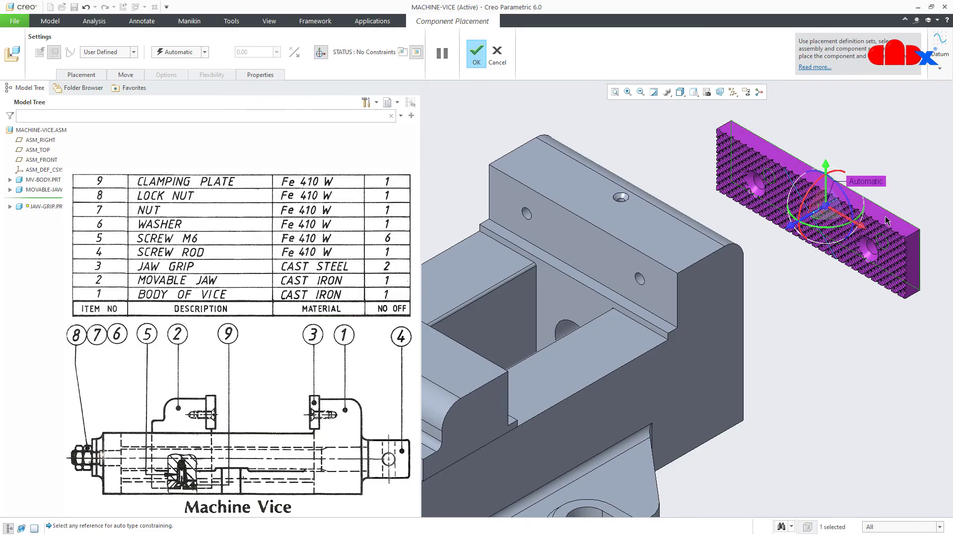
left_click(595, 278)
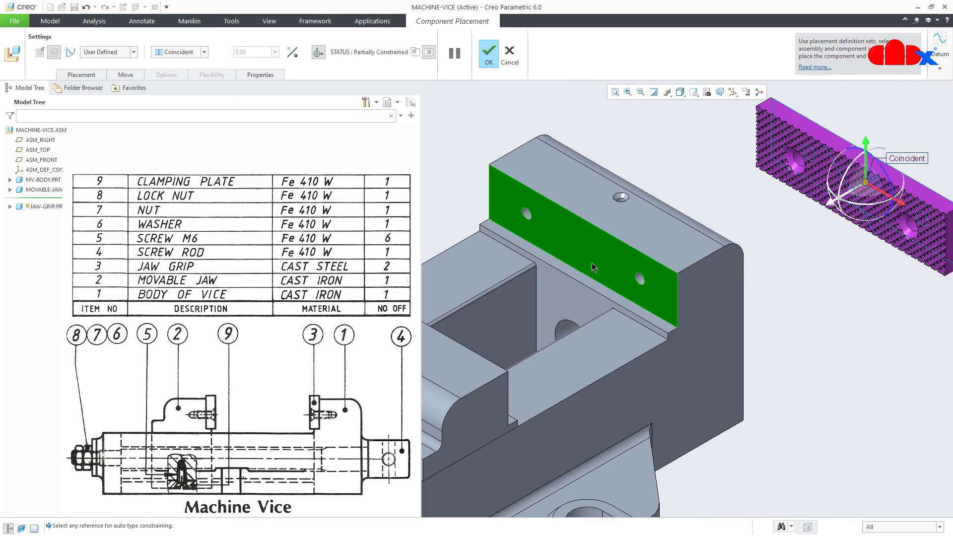
left_click(81, 75)
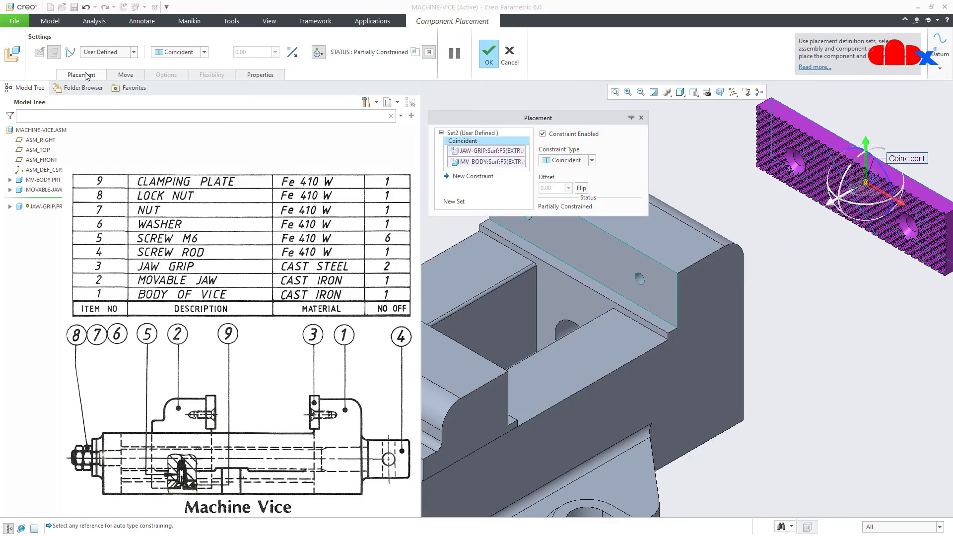
left_click(467, 176)
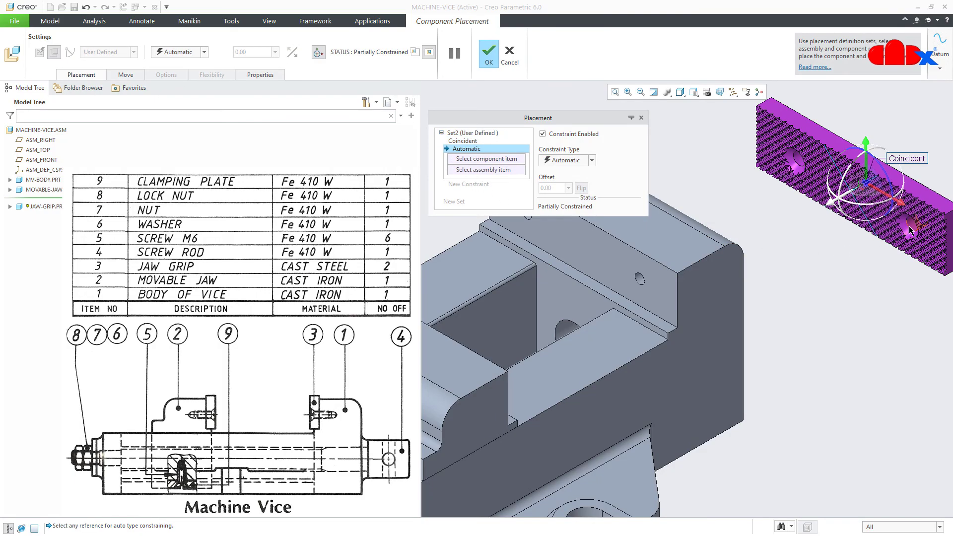
left_click(909, 225)
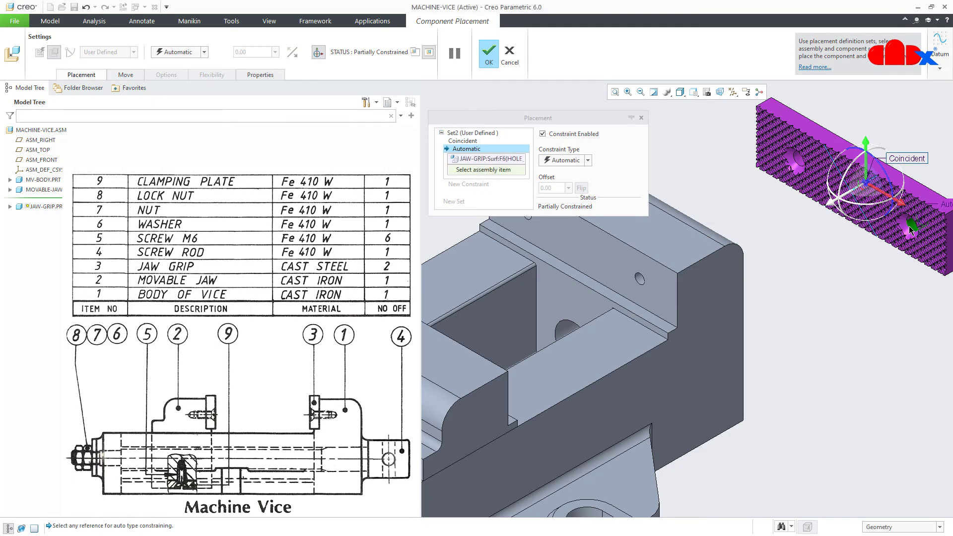
left_click(639, 278)
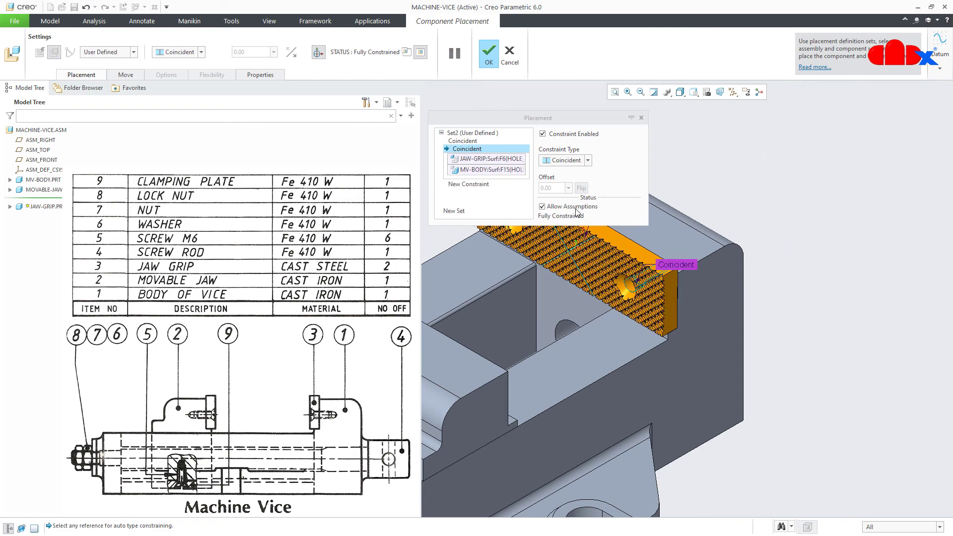
left_click(543, 206)
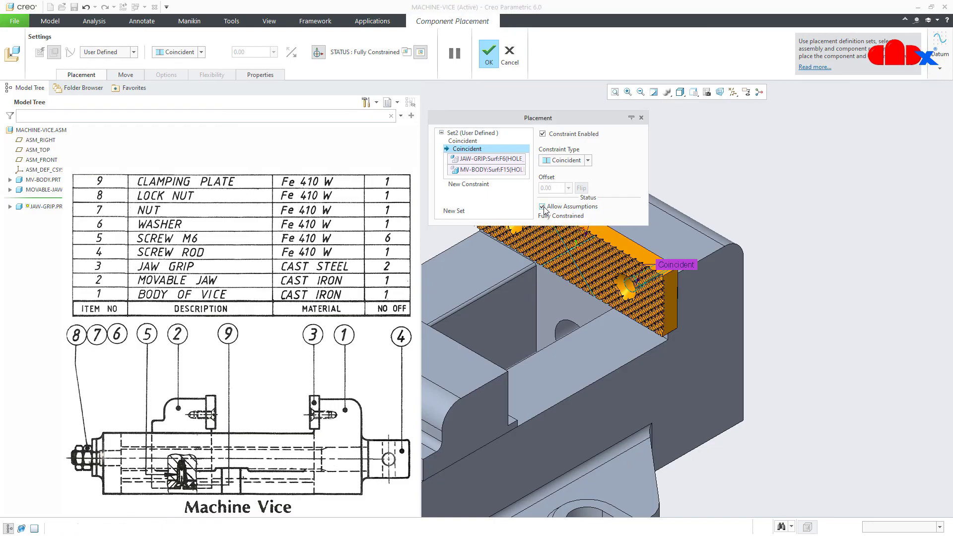
Orient the grip's second hole to the body's second hole and confirm the placement
left_click(466, 184)
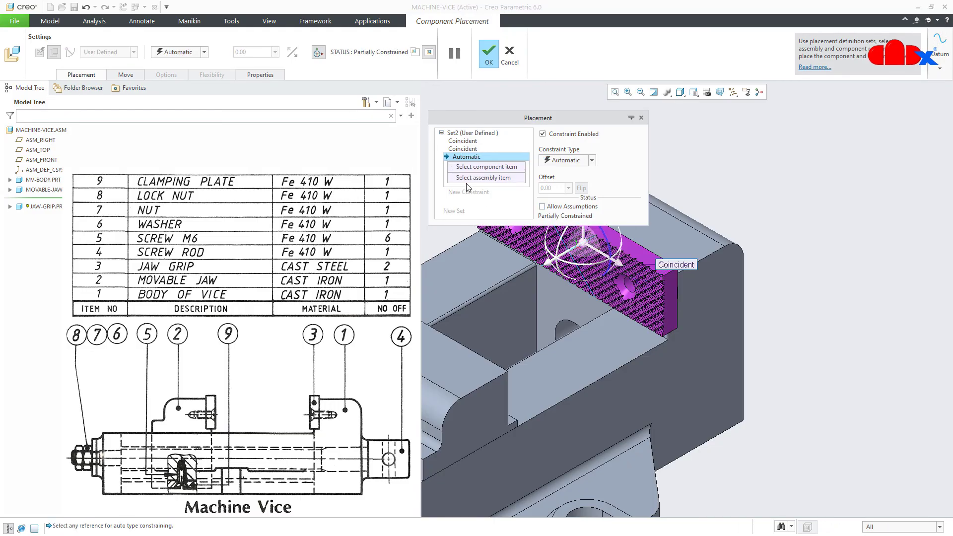
middle_click_drag(620, 317, 710, 380, "shift")
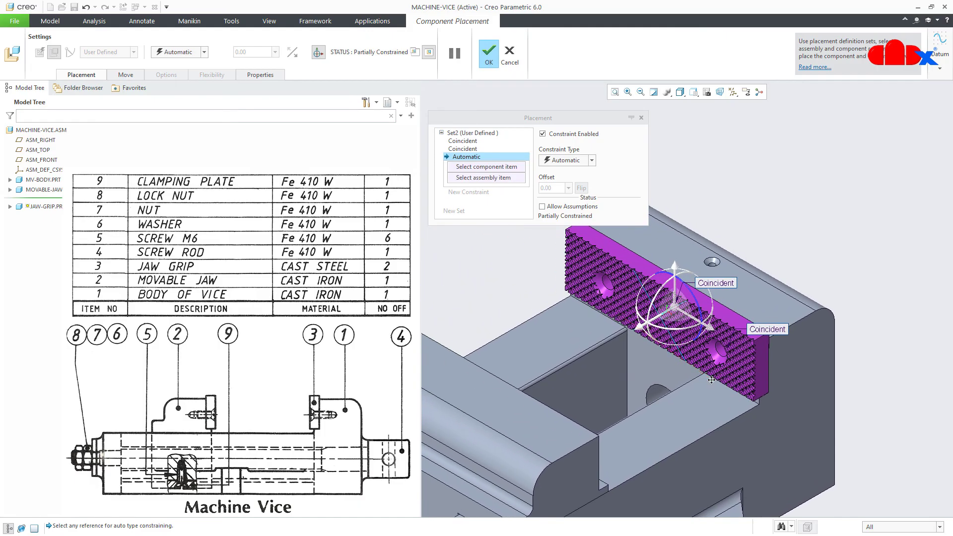
left_click(605, 282)
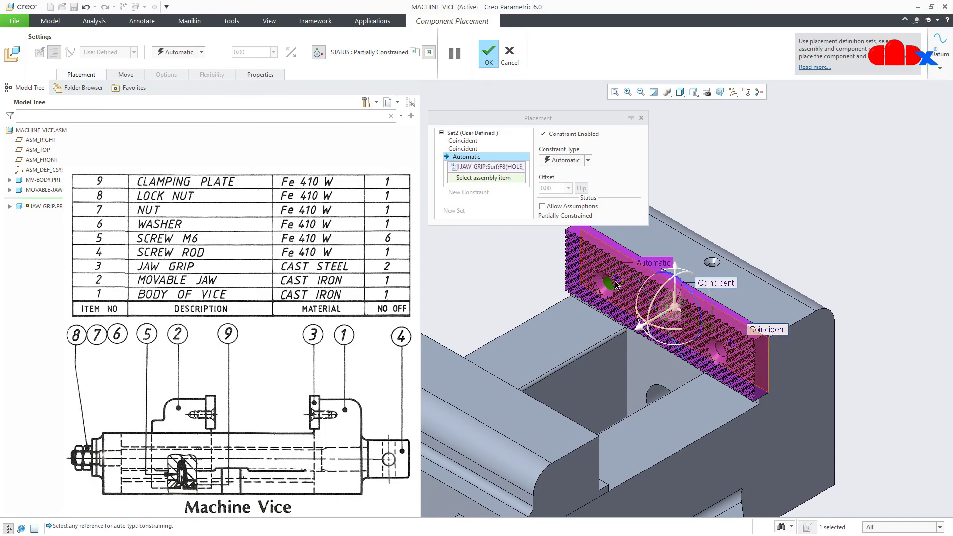
left_click(622, 286)
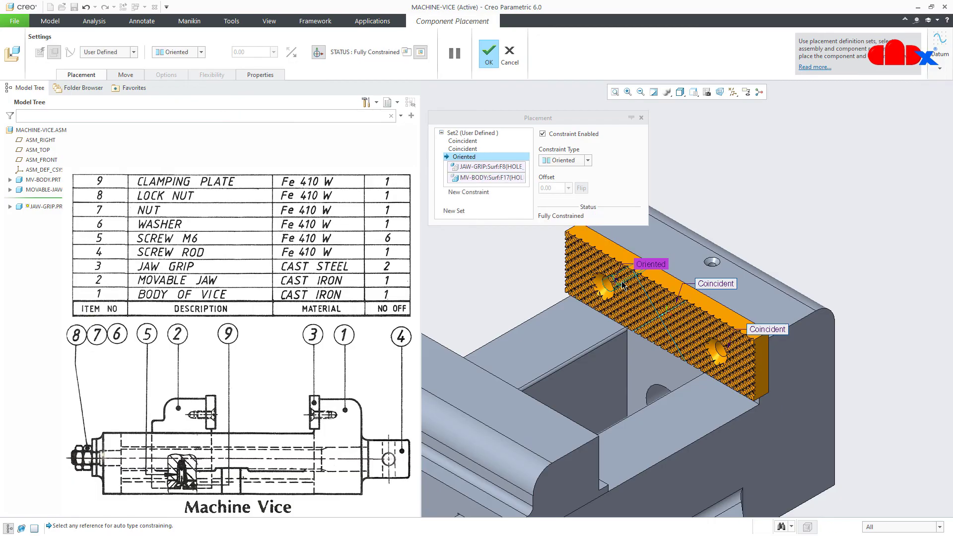
left_click(490, 52)
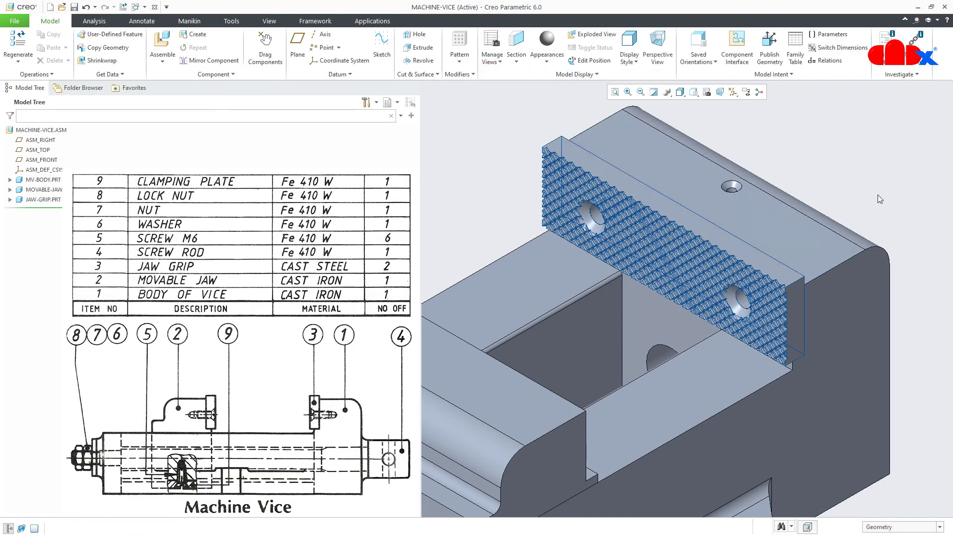
Reset to the default view and hide Sketch 1 inside JAW-GRIP.PRT in the Model Tree
left_click(894, 190)
key("ctrl+d")
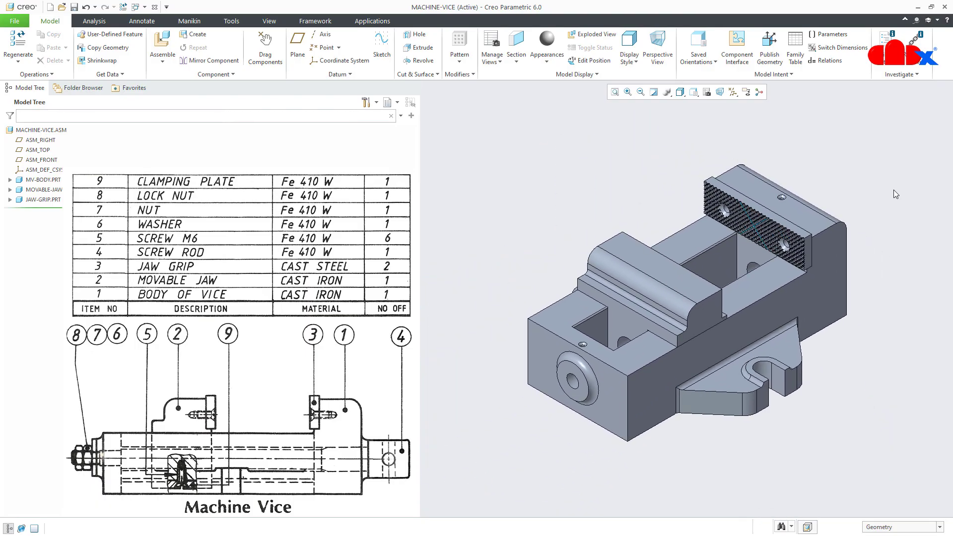
left_click(10, 200)
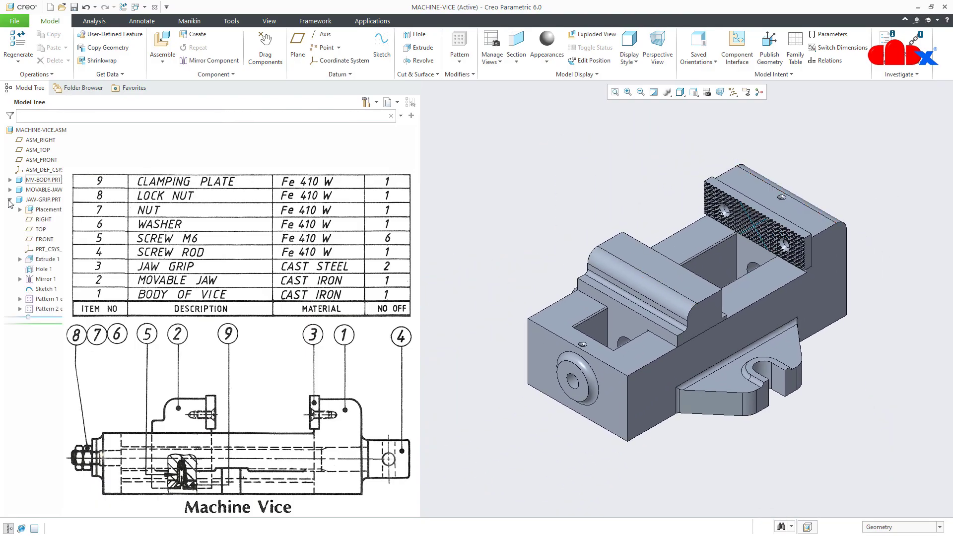
left_click(44, 289)
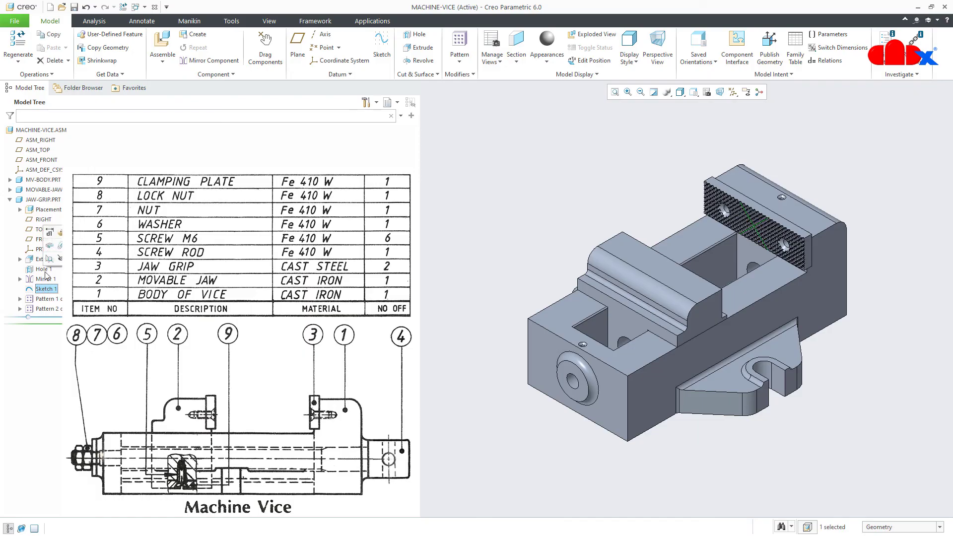
left_click(59, 261)
left_click(10, 199)
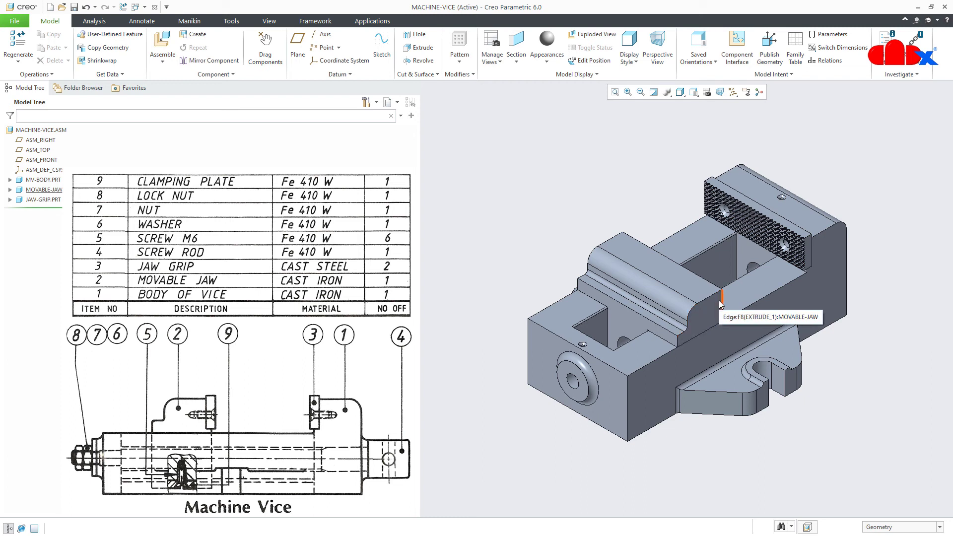
left_click(21, 201)
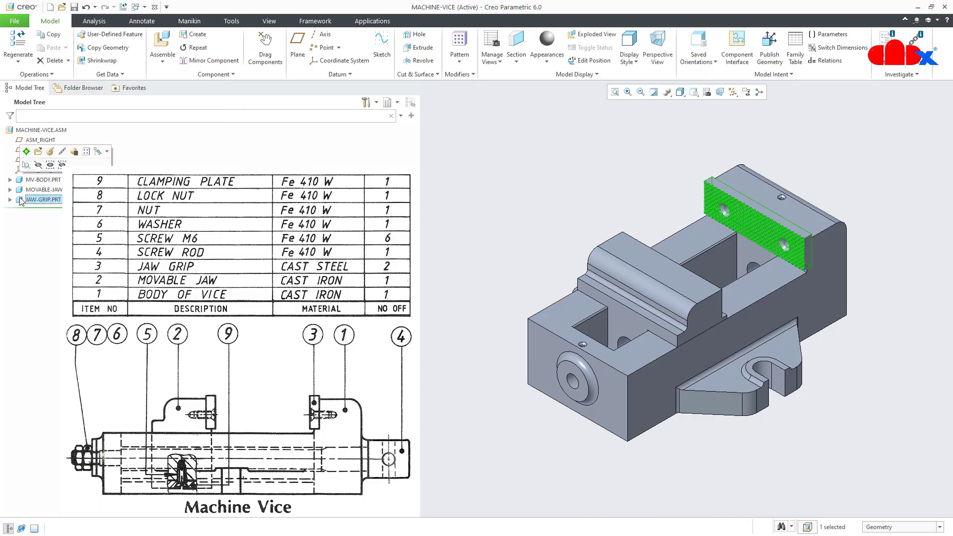
Repeat the jaw grip component, selecting all three Coincident references to vary
left_click(194, 48)
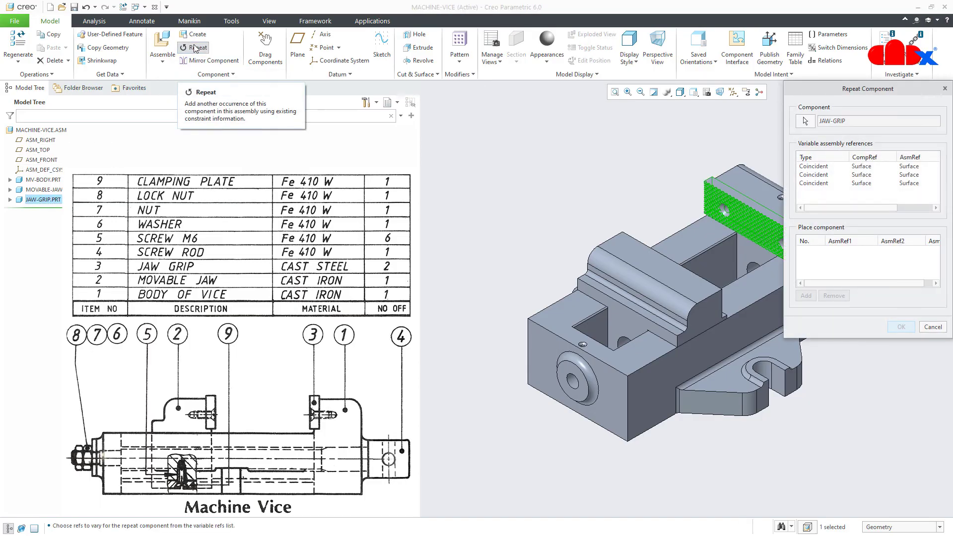
scroll(575, 349, "up", 3)
scroll(709, 303, "down", 4)
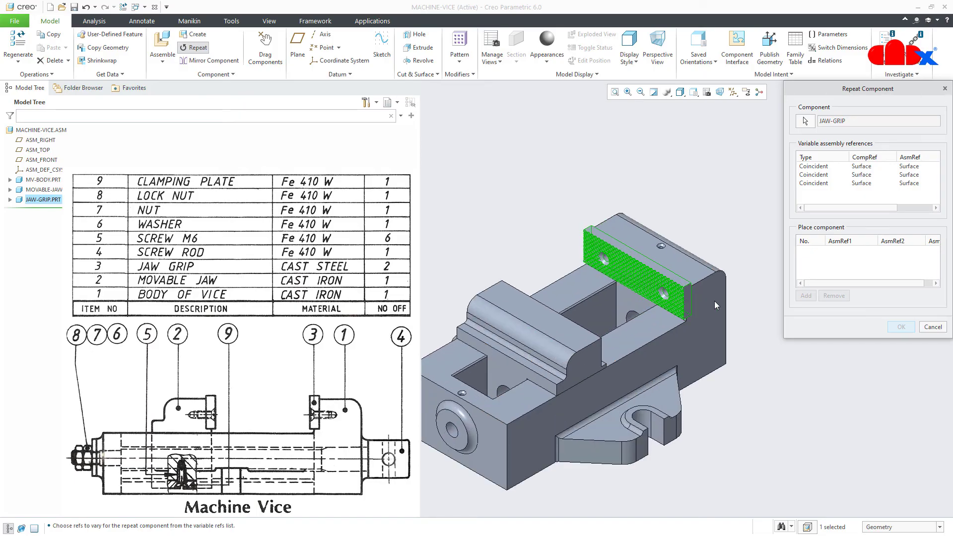
left_click(822, 170)
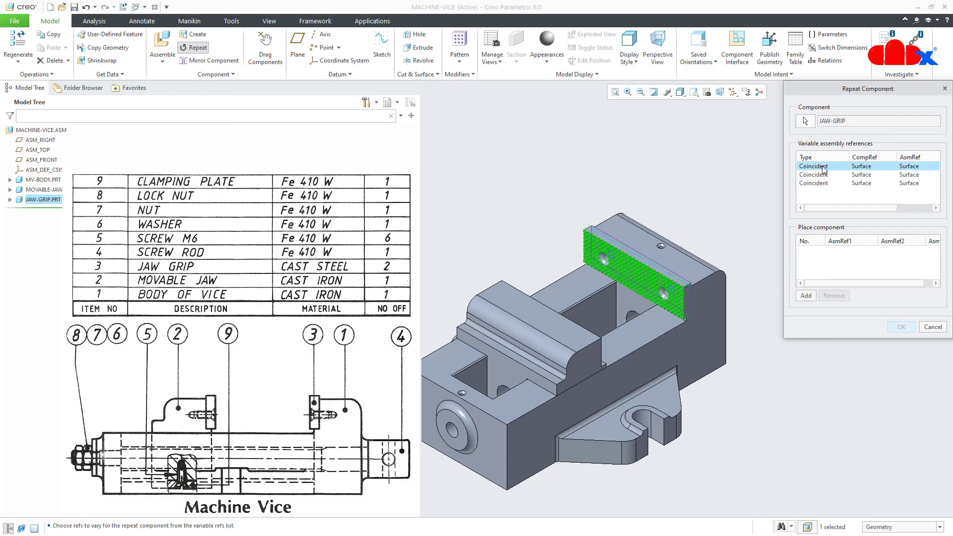
left_click(817, 177, "ctrl")
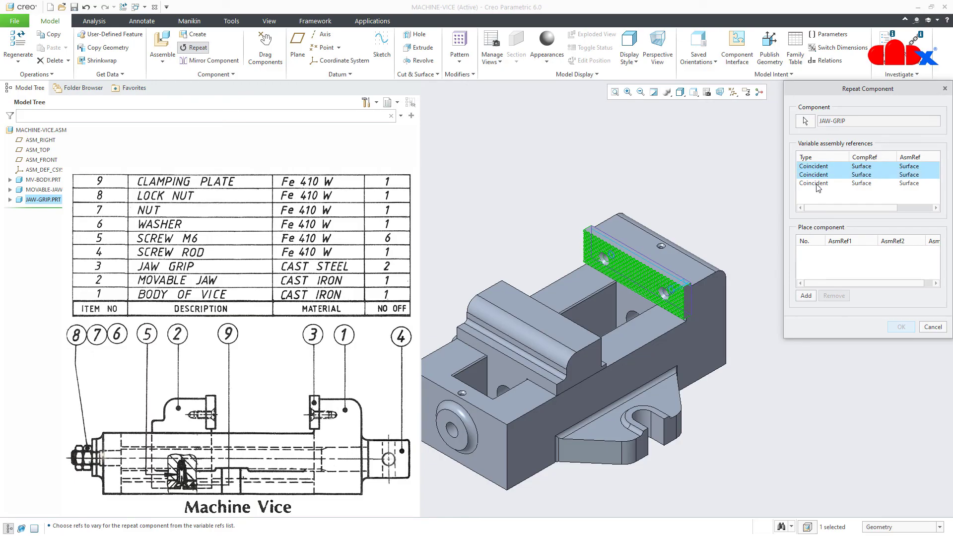
left_click(817, 184, "ctrl")
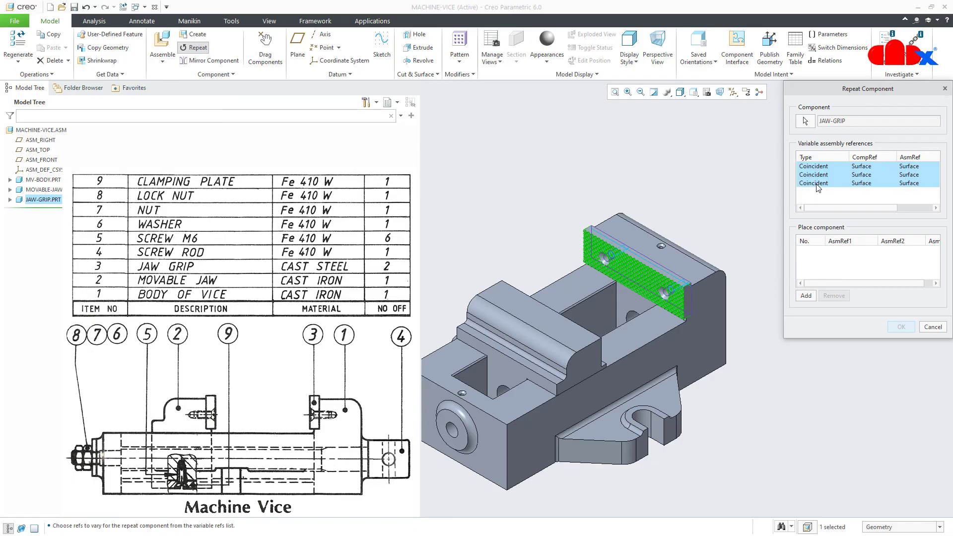
Place the new grip on the opposite jaw face at its hole and confirm it
left_click(805, 295)
middle_click_drag(705, 263, 578, 378)
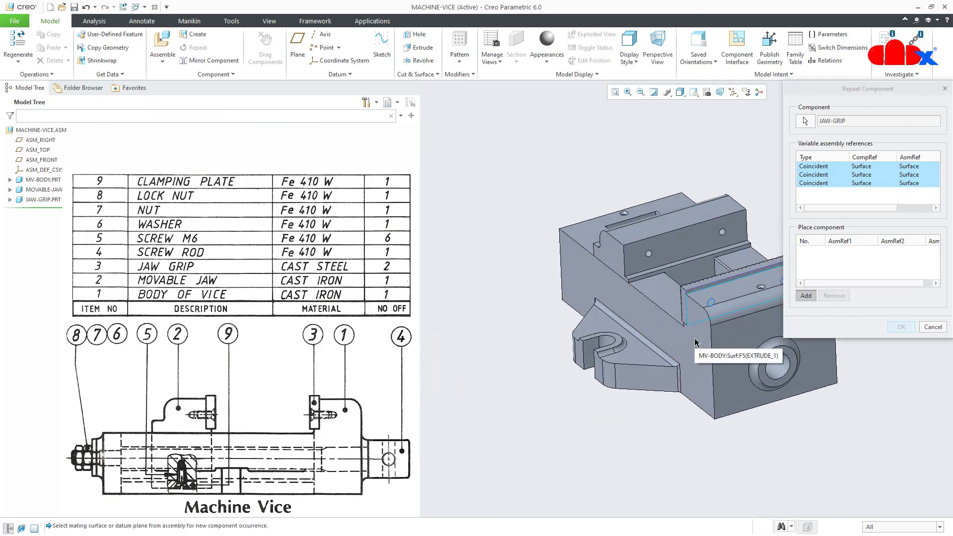
middle_click_drag(695, 342, 612, 340, "shift")
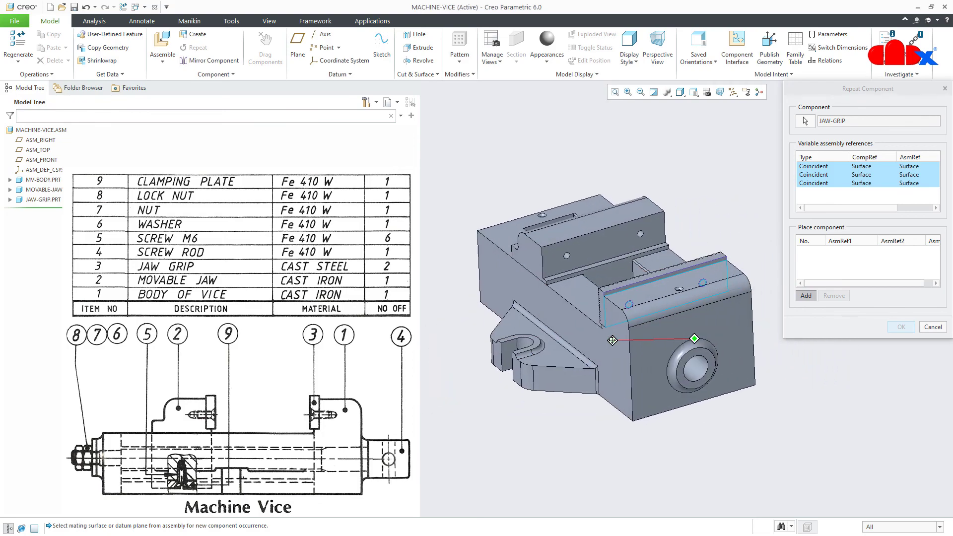
left_click(604, 237)
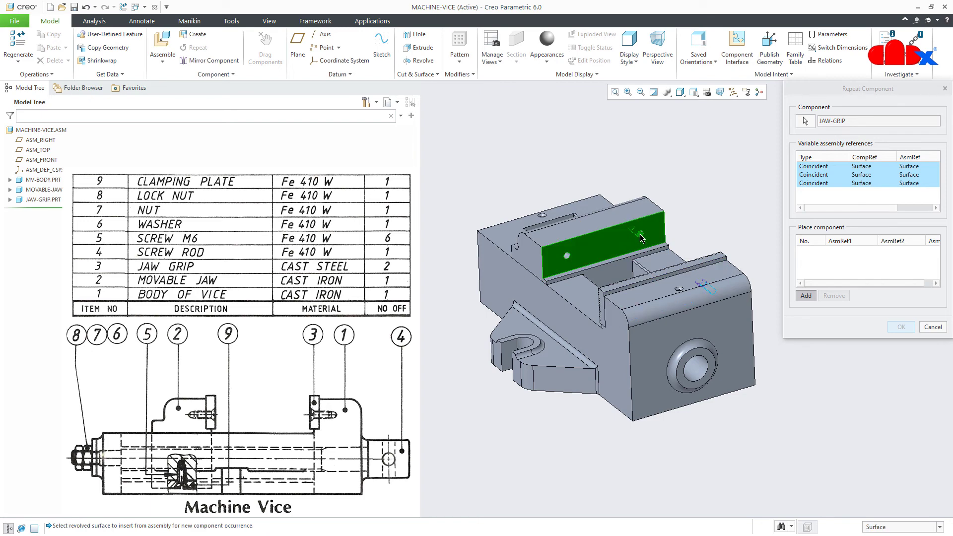
left_click(567, 255)
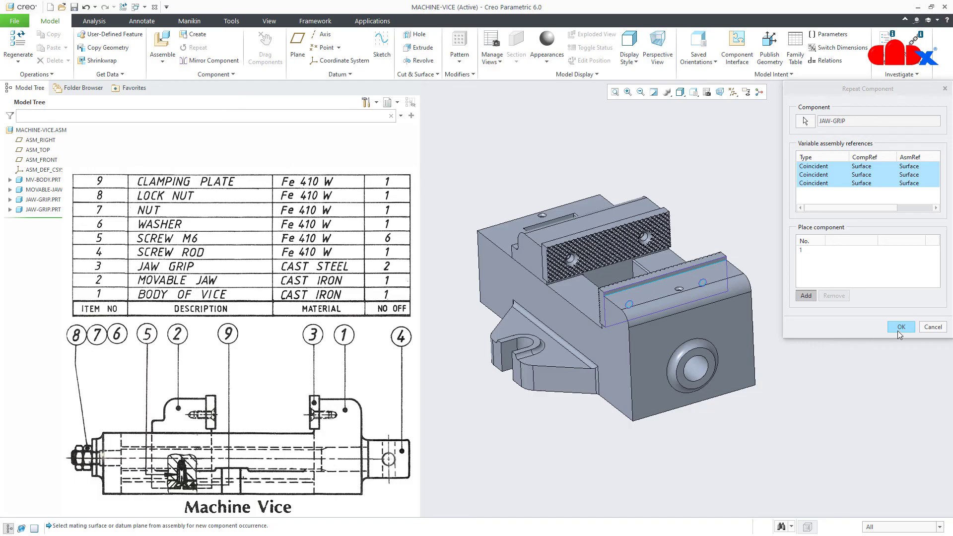
left_click(901, 327)
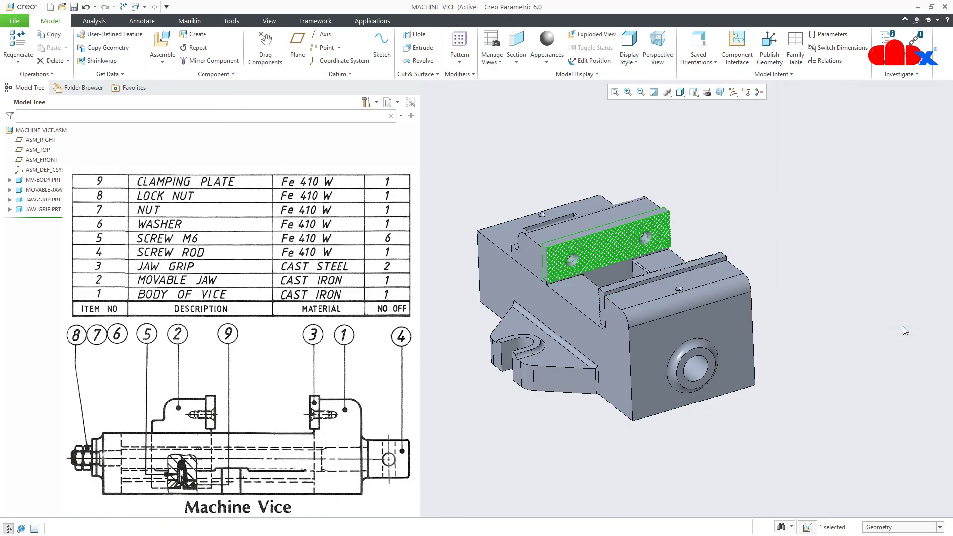
key("ctrl+d")
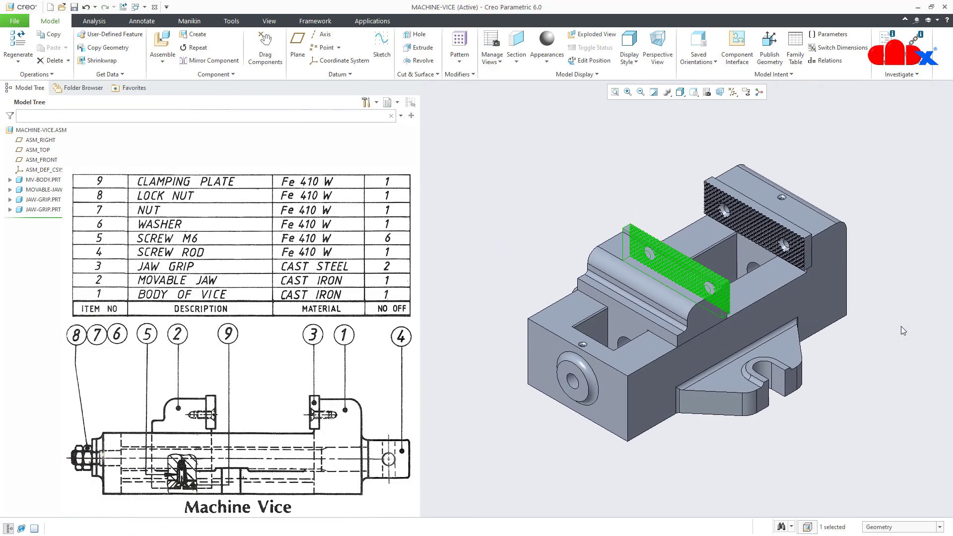
left_click(890, 341)
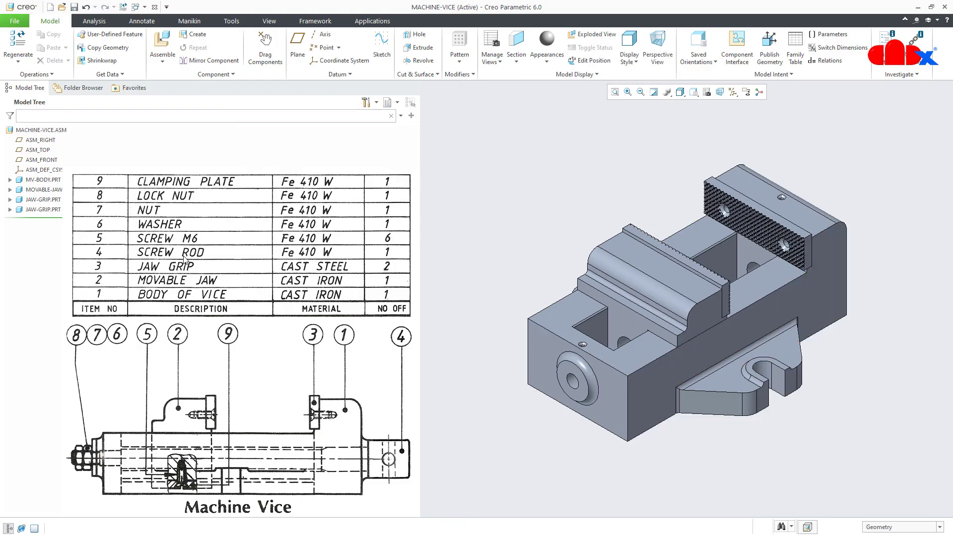
Insert screw-rod.prt with its cylinder Coincident to the body bore, flipped and slid out the far end
left_click(162, 45)
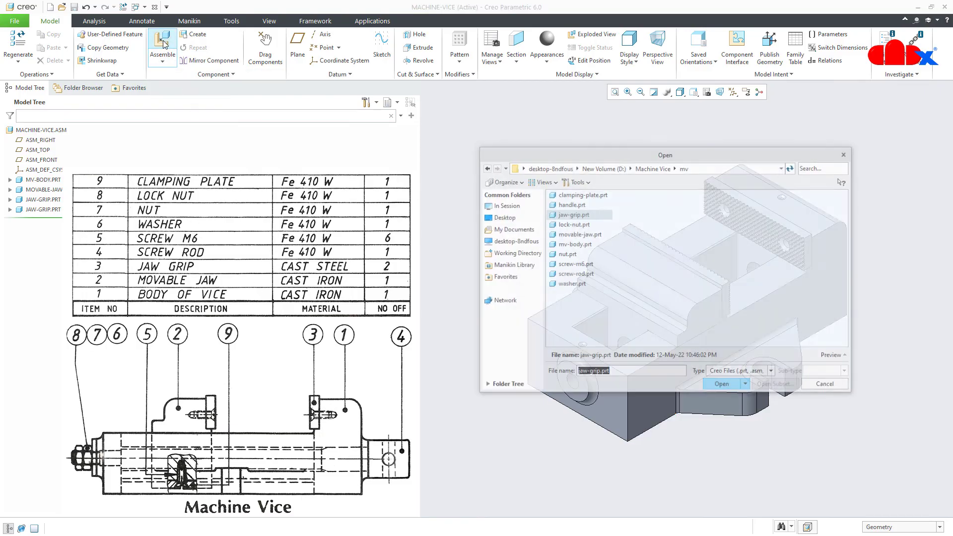
left_click(554, 274)
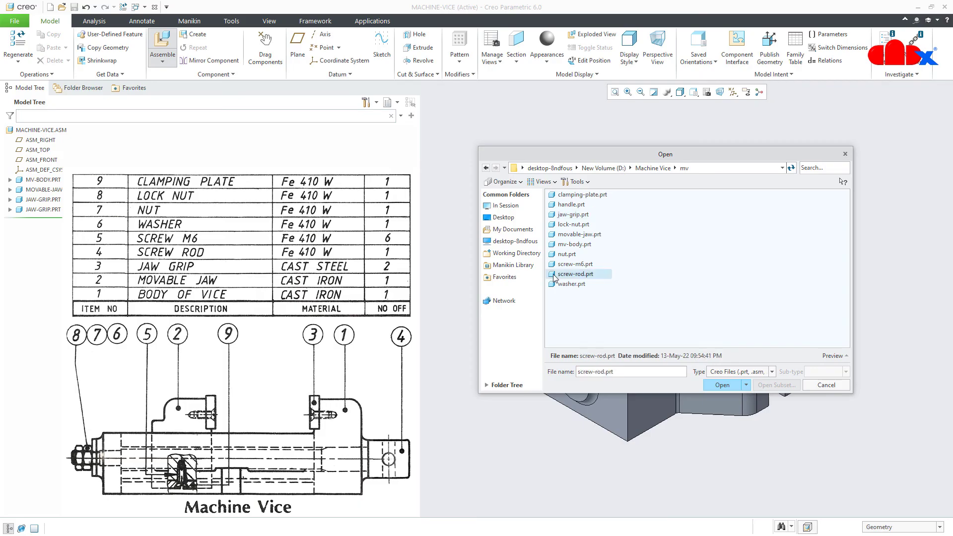
left_click(721, 385)
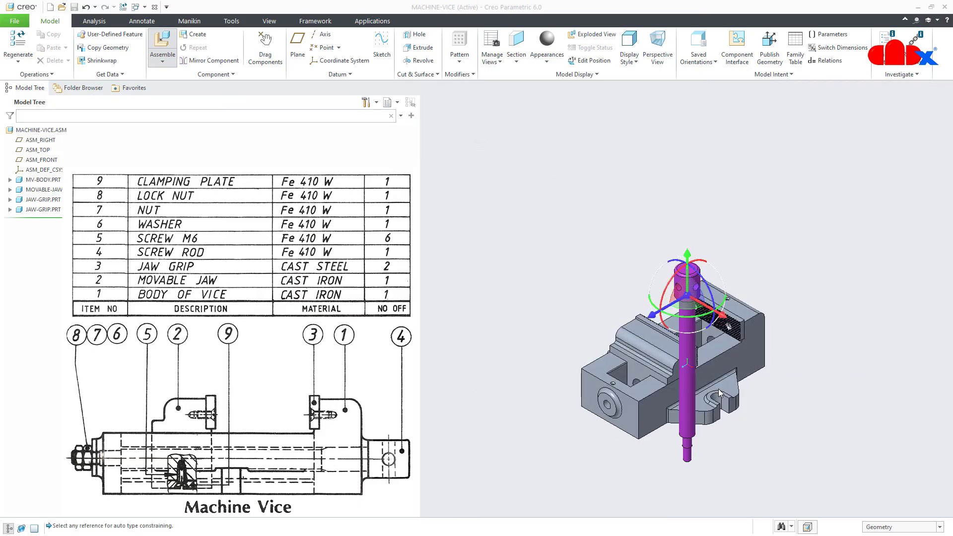
scroll(741, 417, "down", 3)
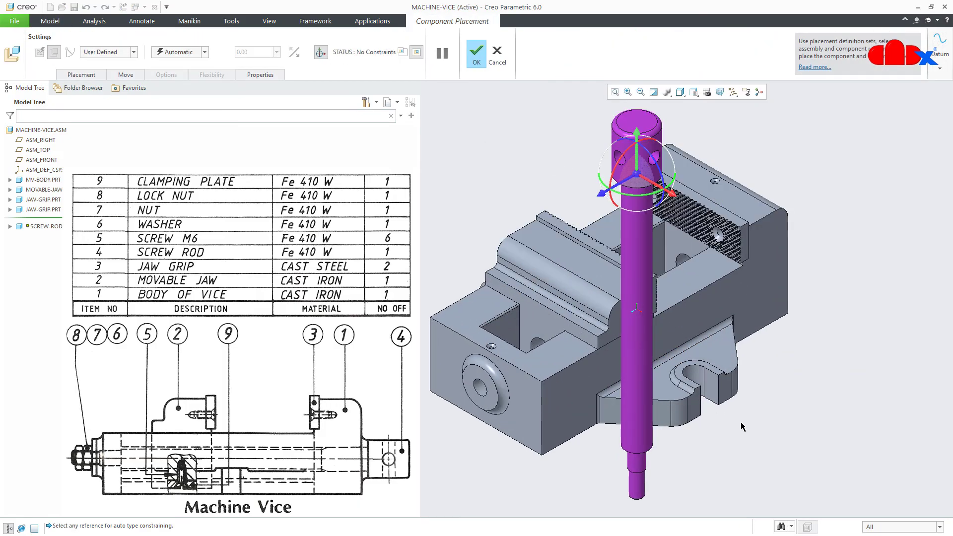
left_click(631, 489)
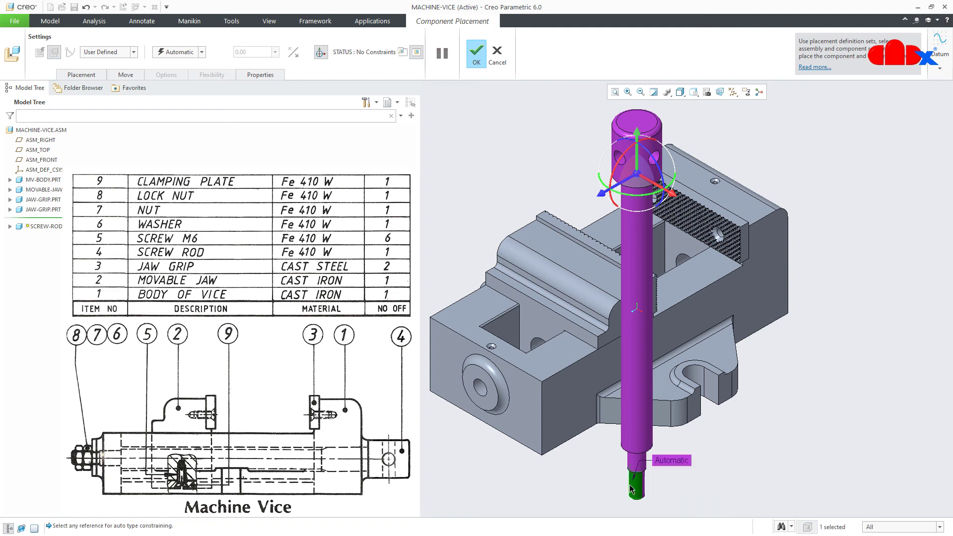
left_click(484, 392)
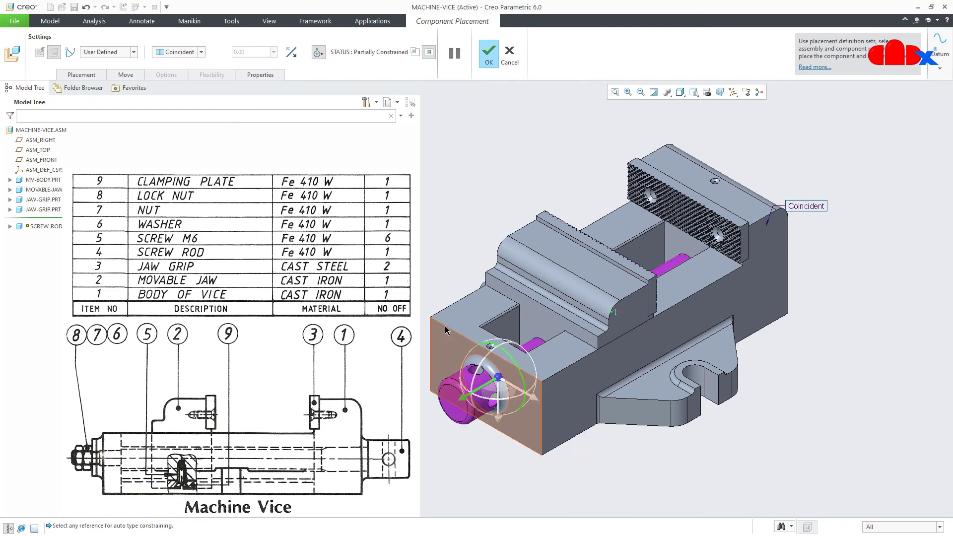
left_click(294, 56)
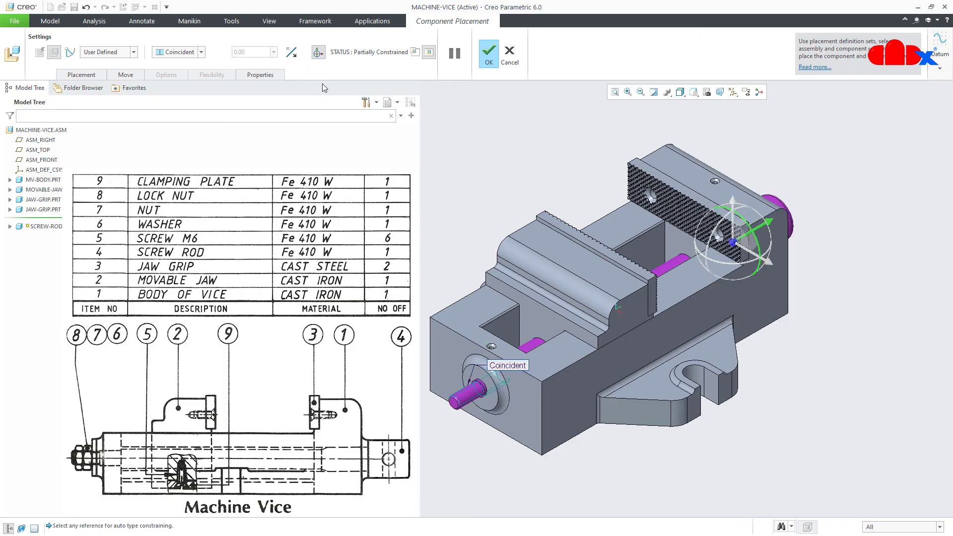
left_click_drag(759, 231, 783, 210)
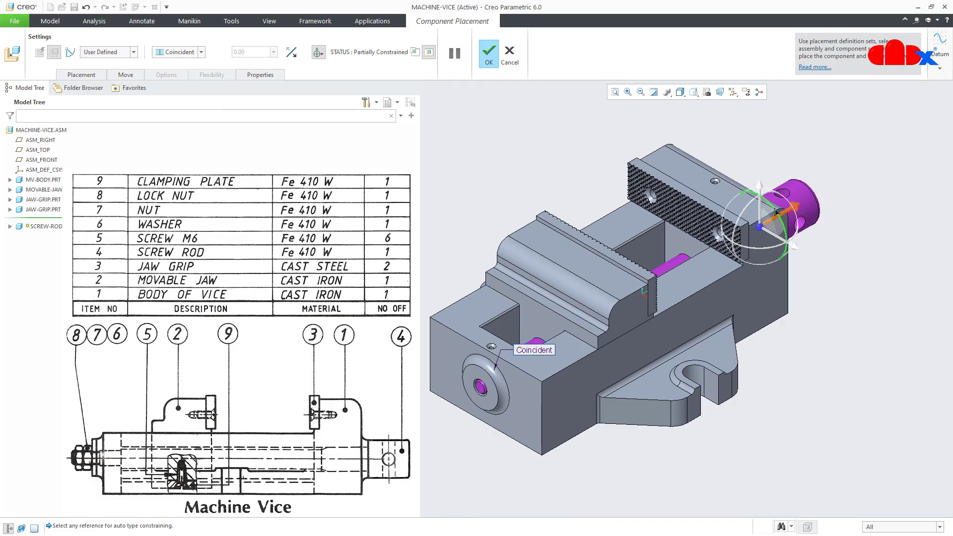
Add a second Coincident constraint mating the screw rod's end face to the body's ring face
left_click(82, 75)
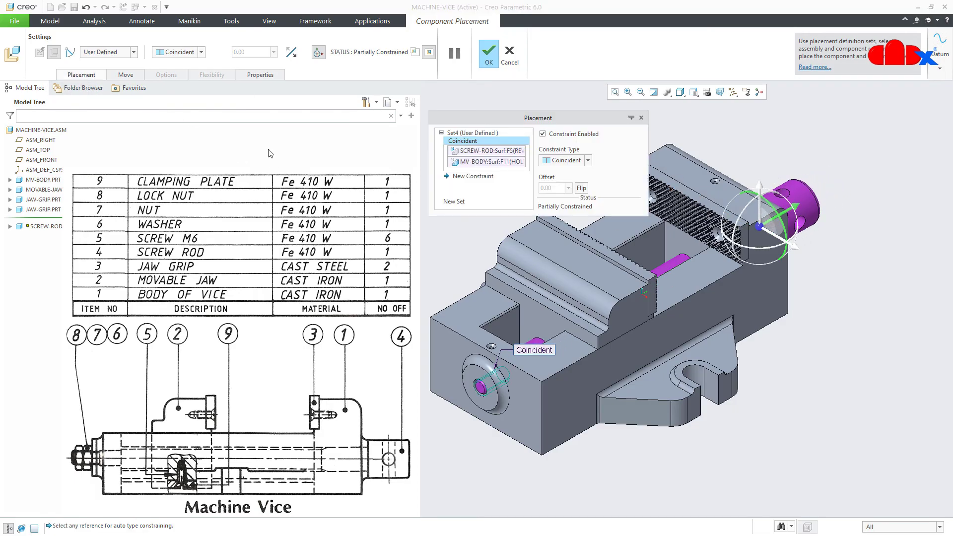
left_click(485, 180)
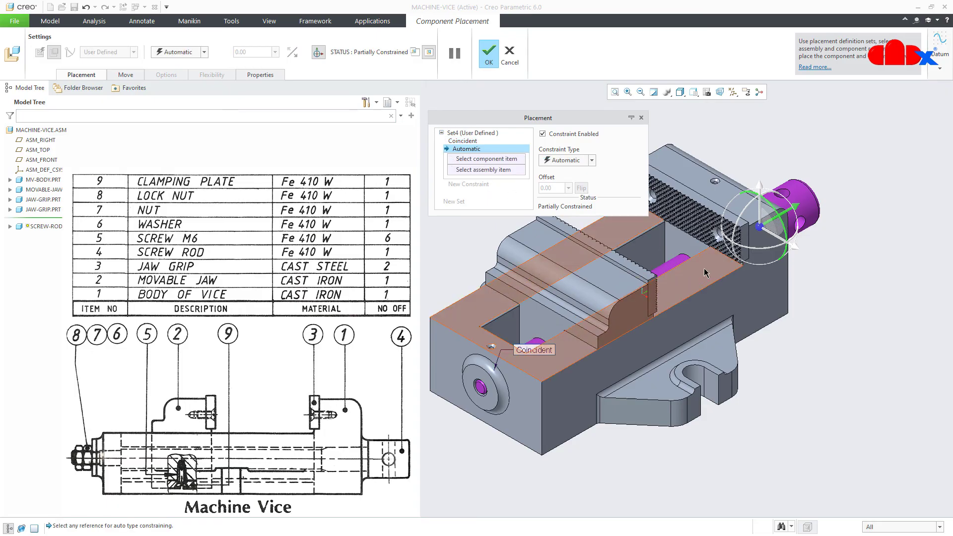
middle_click_drag(605, 231, 659, 287)
middle_click_drag(799, 254, 799, 250)
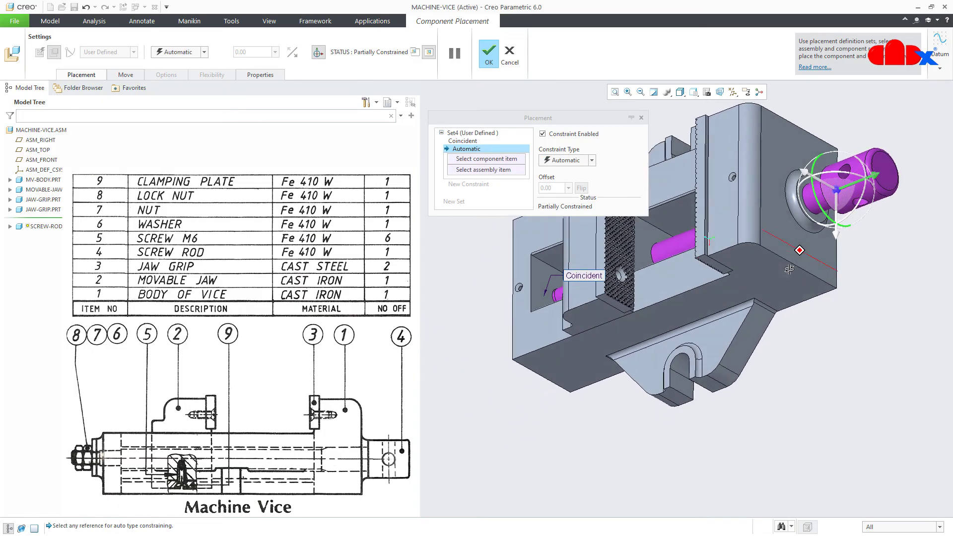
scroll(801, 233, "down", 4)
left_click(817, 207)
scroll(817, 238, "up", 3)
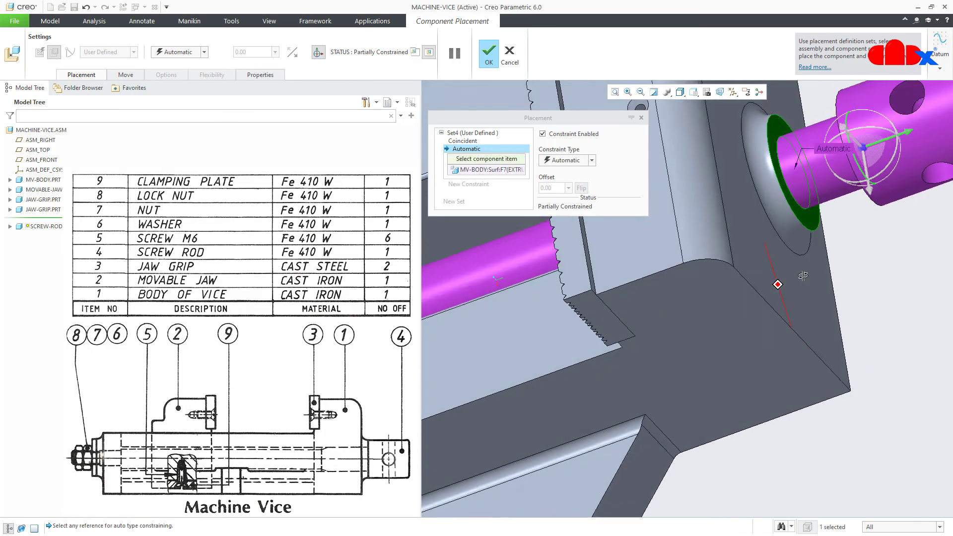
left_click(814, 248)
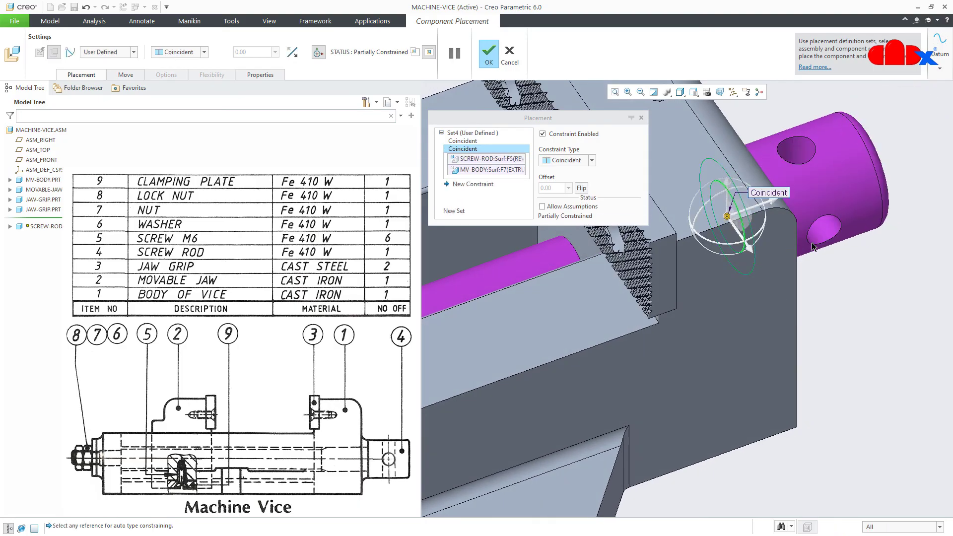
scroll(789, 302, "up", 3)
middle_click_drag(780, 325, 782, 317)
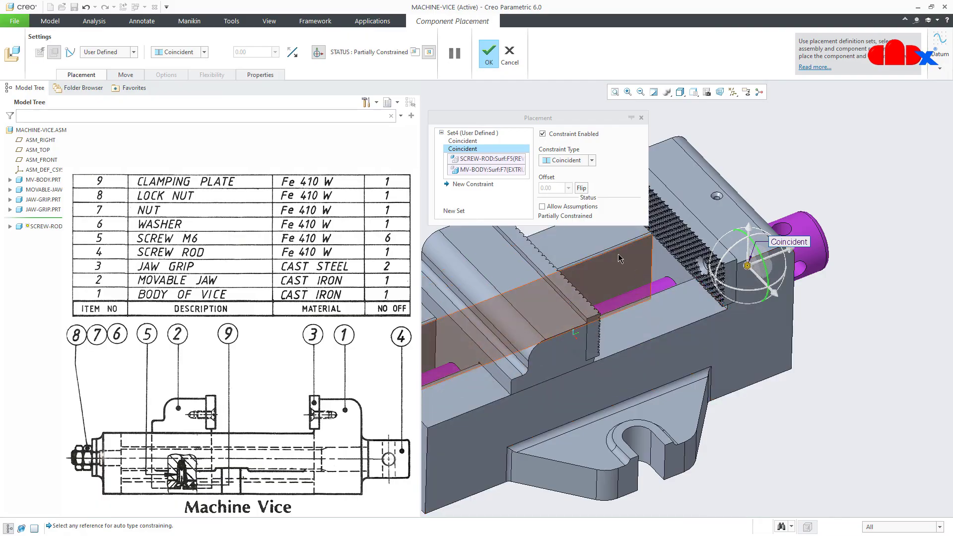
Allow assumptions to fully constrain the screw rod, confirm, and return to the default view
left_click(543, 207)
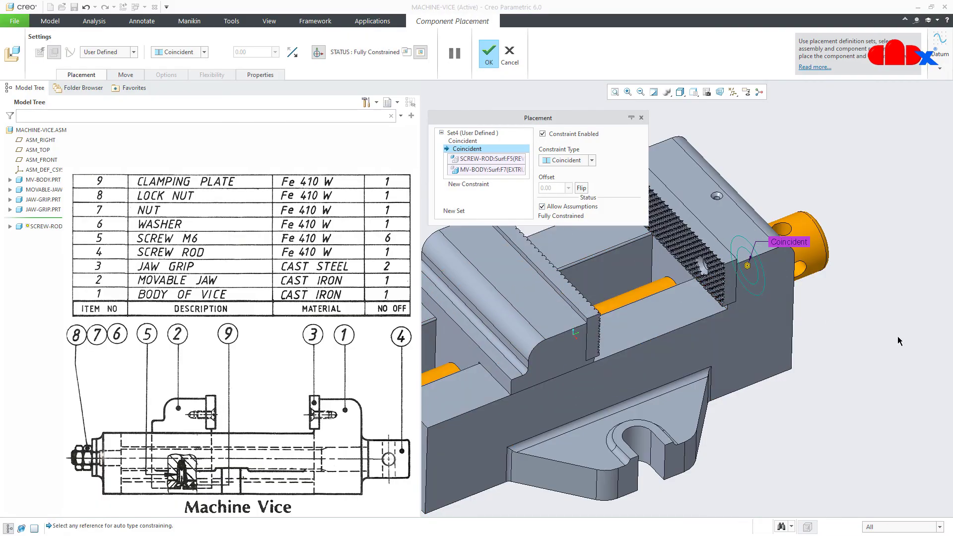
scroll(896, 340, "up", 3)
mouse_move(864, 342)
middle_mouse_down()
mouse_move(869, 321)
mouse_move(832, 296)
middle_mouse_up()
scroll(836, 292, "down", 3)
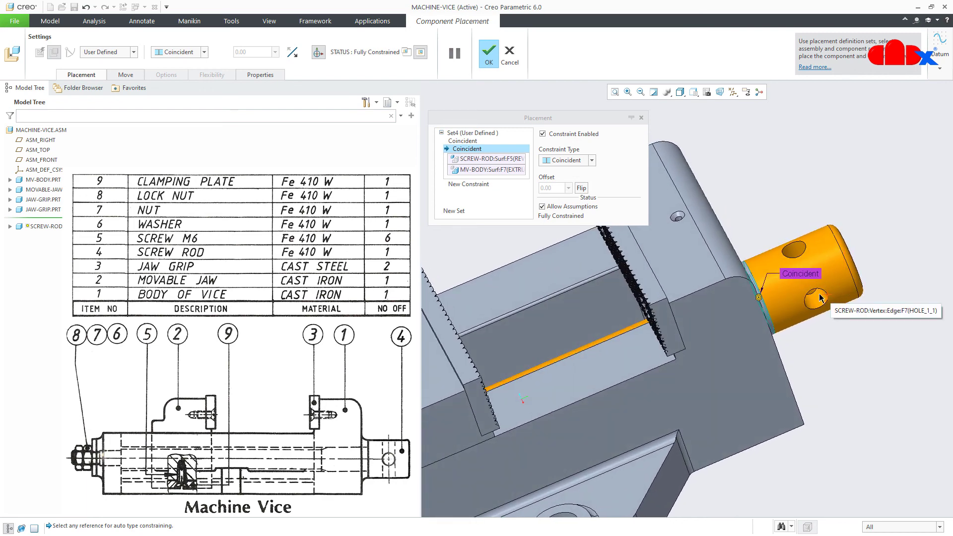
left_click(490, 58)
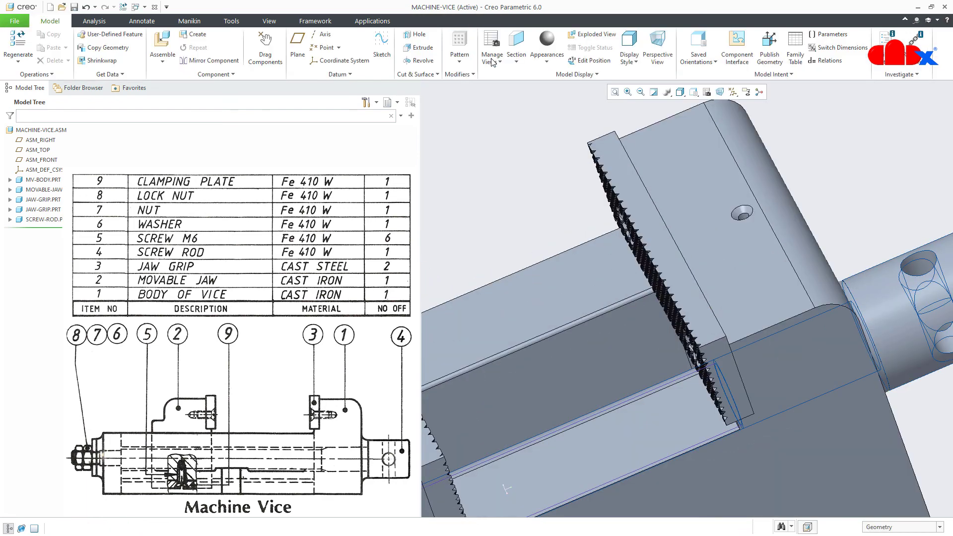
key("ctrl+d")
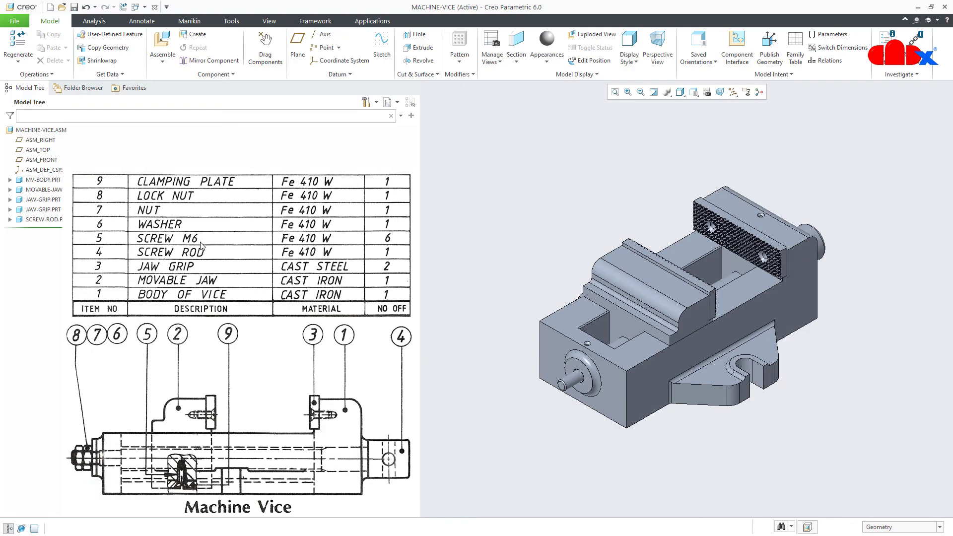
Load screw-m6.prt and make its shank Coincident with a jaw grip hole
left_click(163, 45)
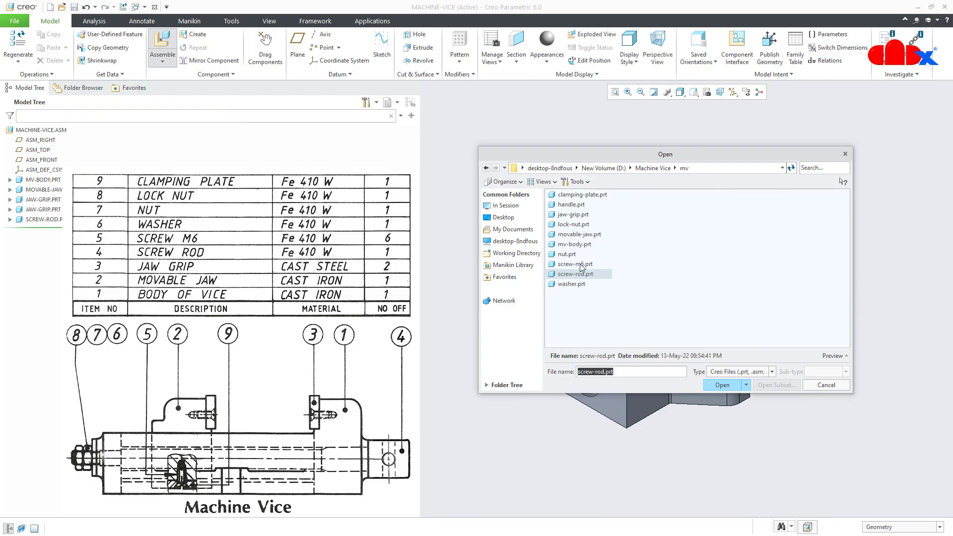
left_click(719, 386)
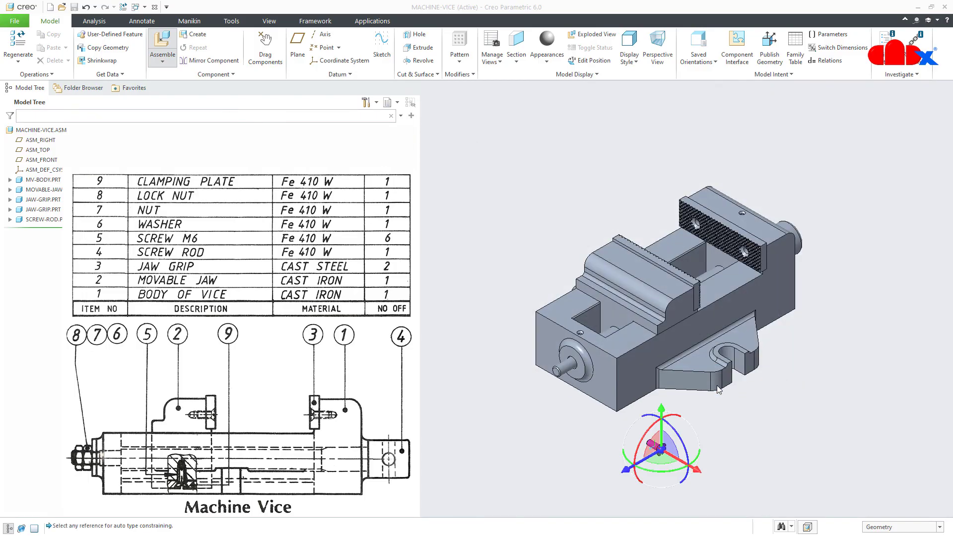
scroll(645, 441, "down", 5)
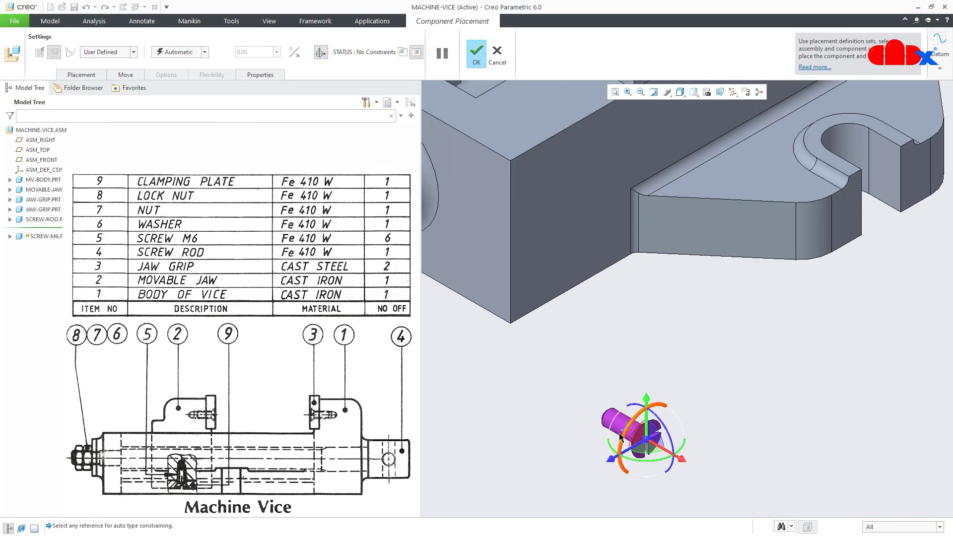
left_click(619, 425)
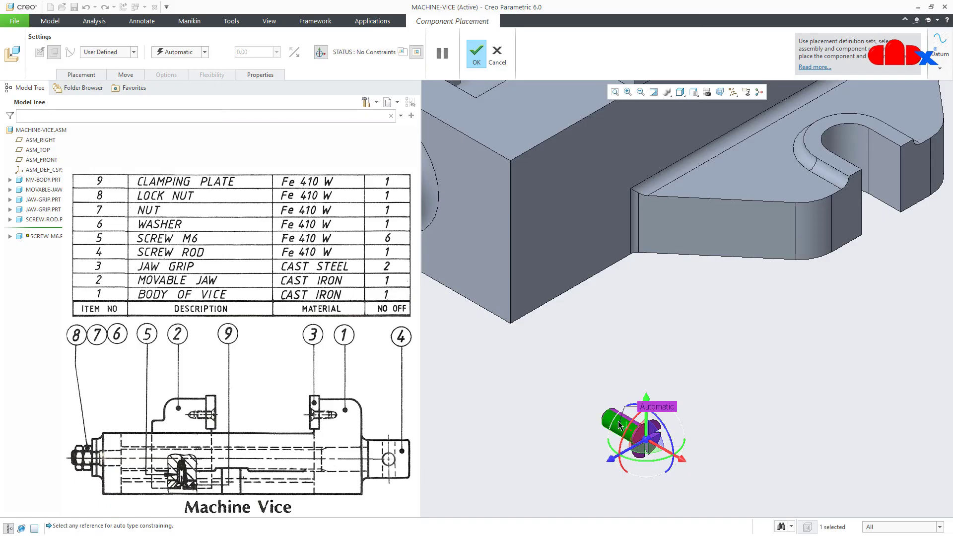
scroll(621, 431, "up", 5)
scroll(691, 289, "down", 6)
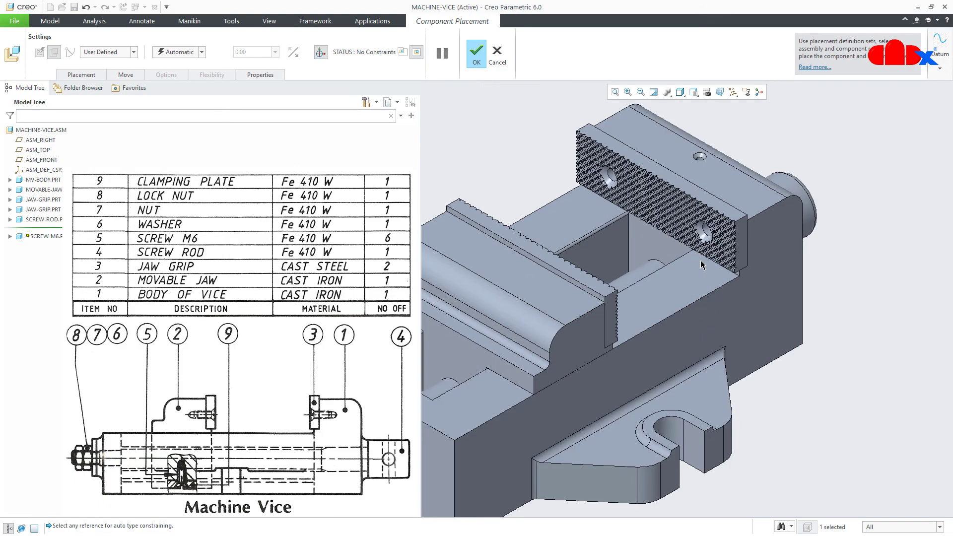
left_click(715, 187)
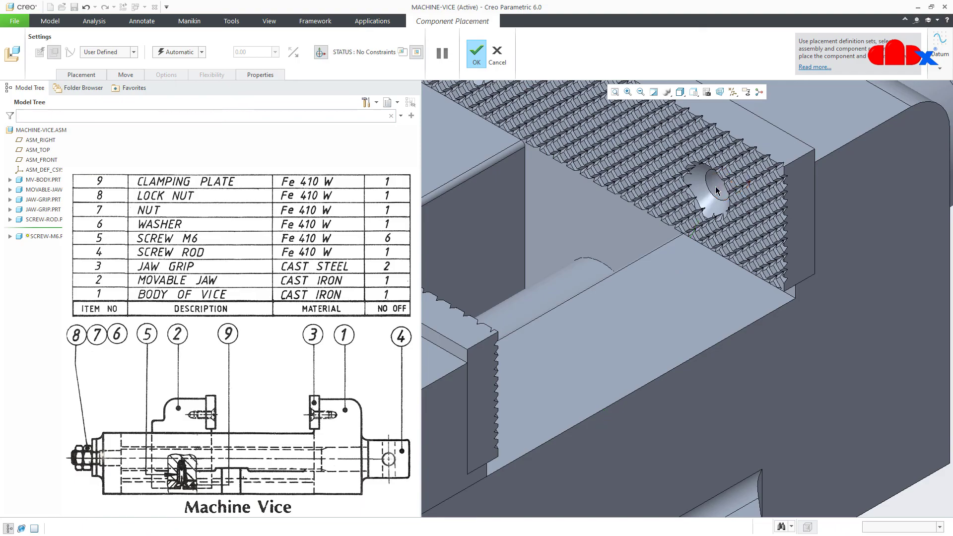
scroll(716, 187, "up", 6)
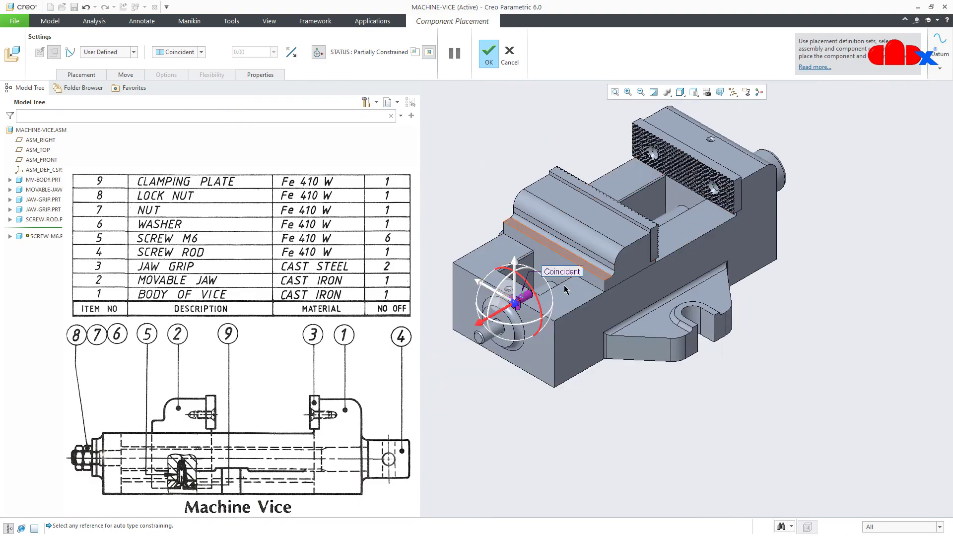
left_click_drag(498, 316, 677, 211)
scroll(719, 197, "down", 5)
scroll(718, 196, "down", 2)
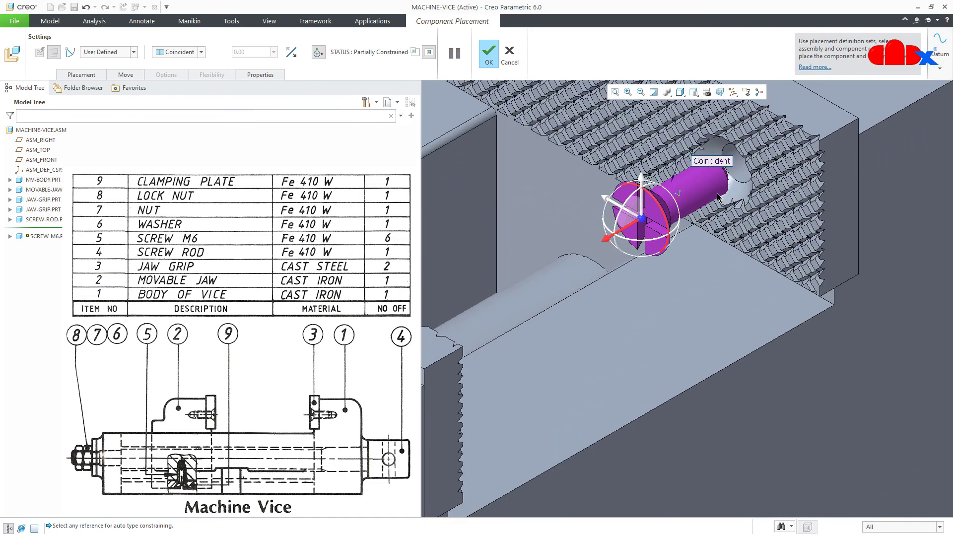
Seat the screw head Tangent to the jaw grip face and confirm the placement
left_click(82, 75)
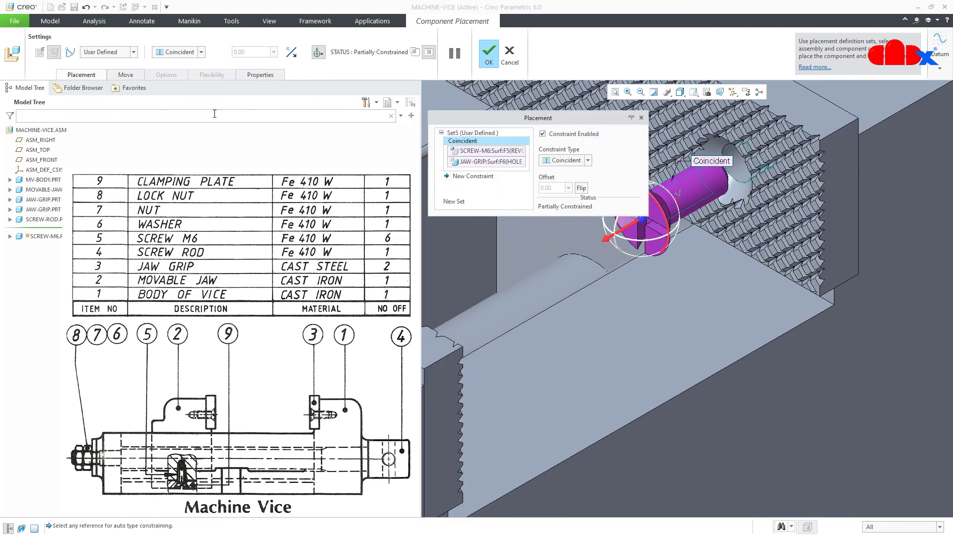
left_click(472, 176)
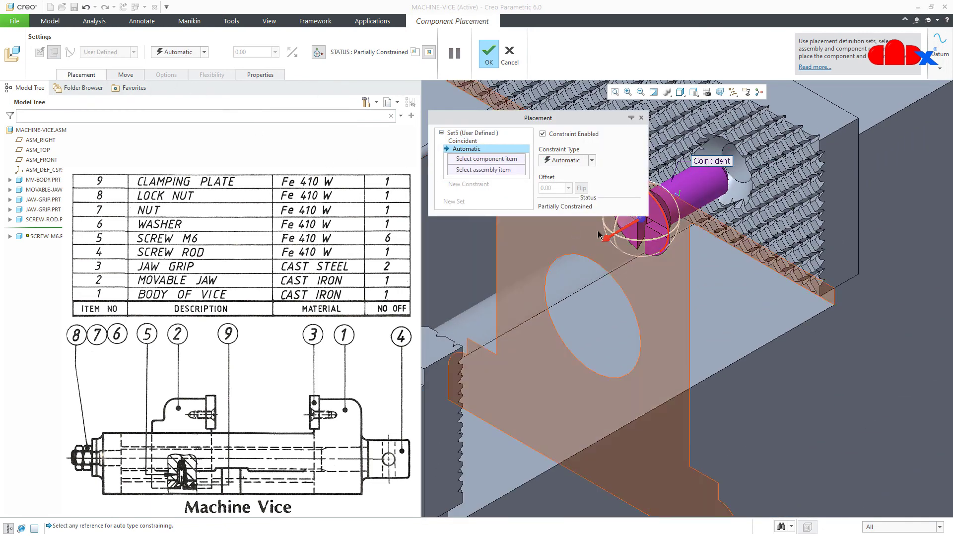
scroll(677, 208, "down", 5)
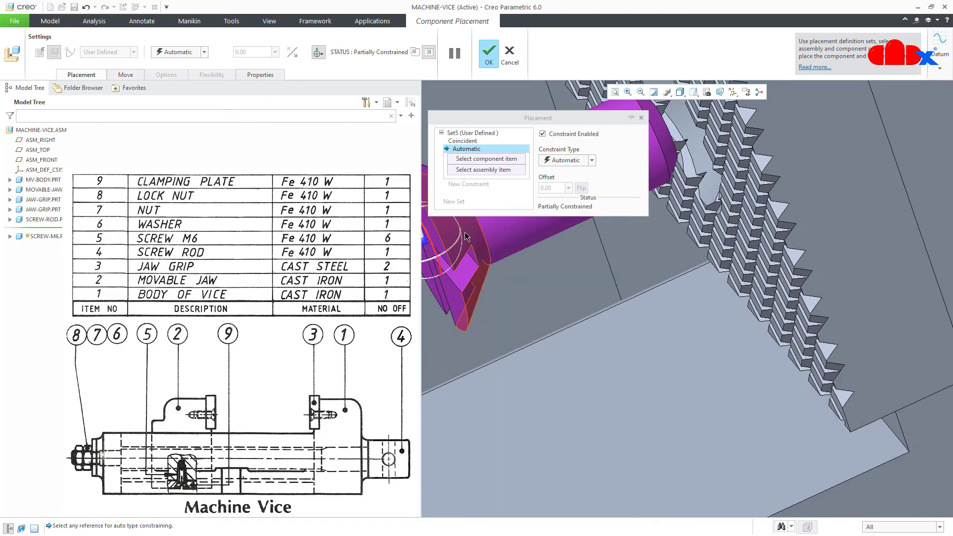
left_click(465, 233)
scroll(602, 341, "up", 2)
middle_click_drag(631, 365, 707, 336)
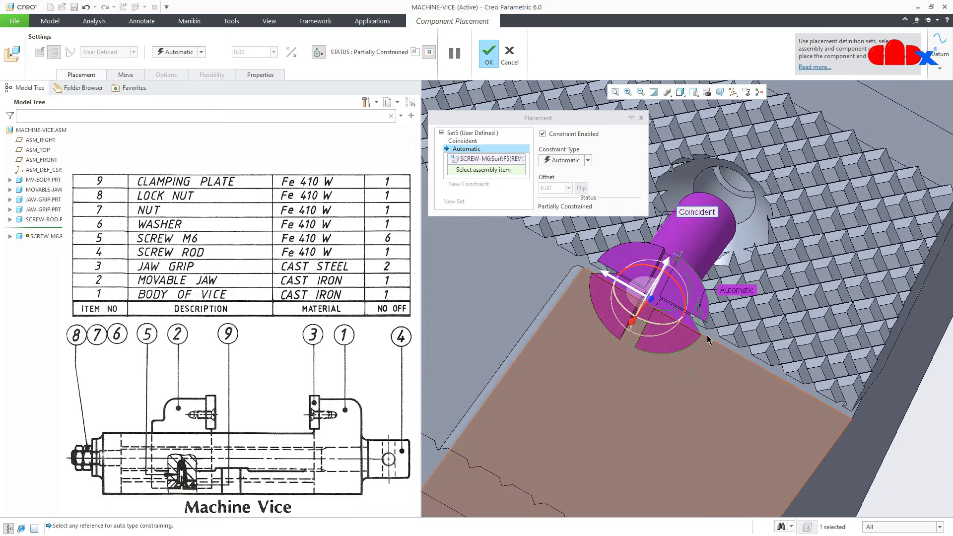
left_click(750, 233)
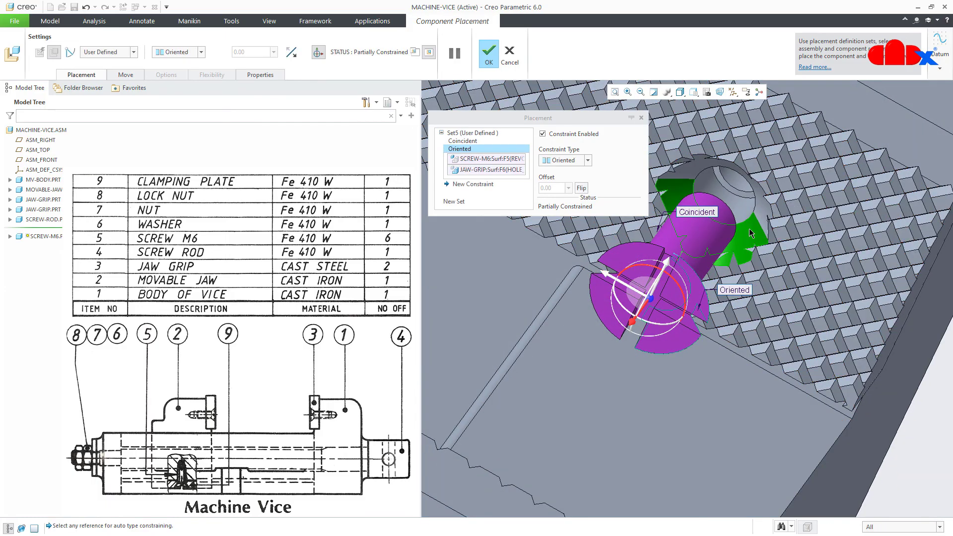
left_click(580, 164)
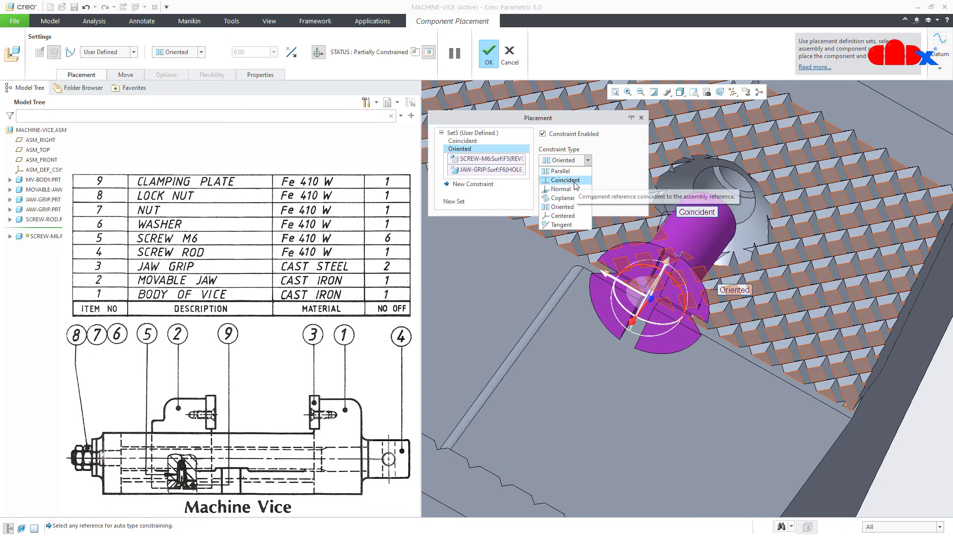
left_click(565, 230)
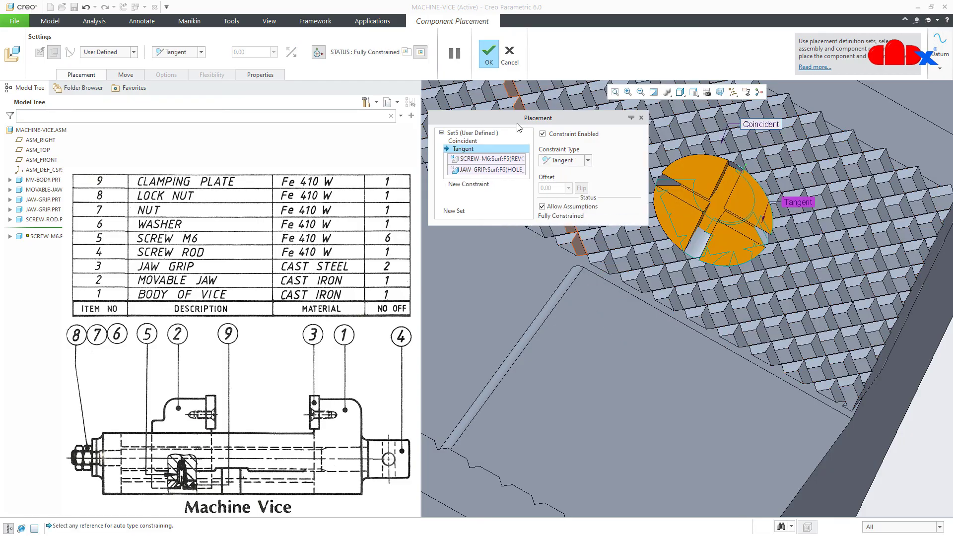
left_click(495, 59)
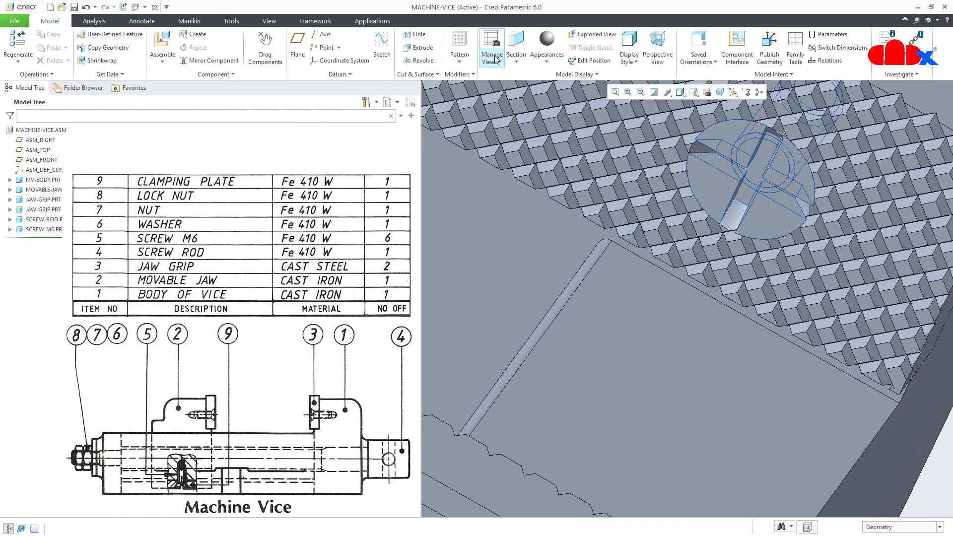
key("ctrl+d")
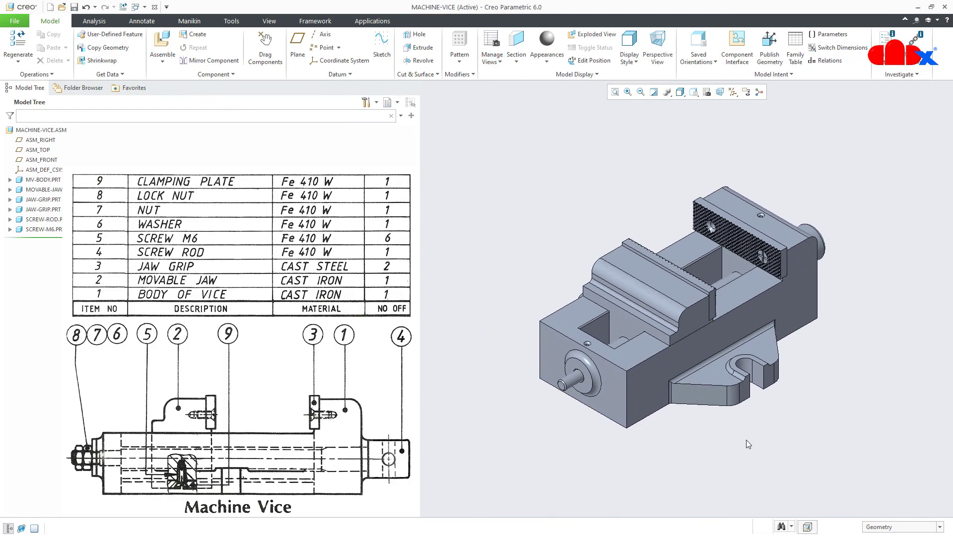
left_click(35, 230)
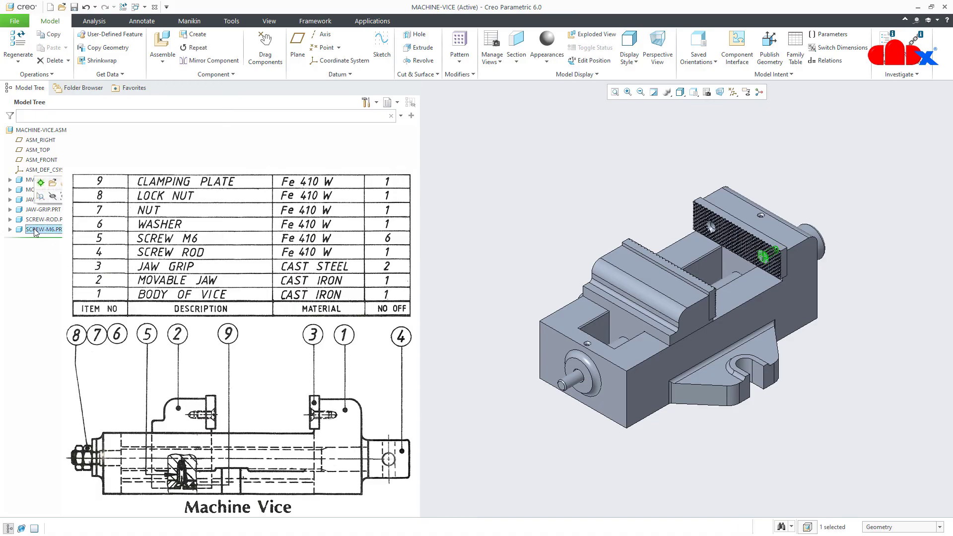
Repeat the M6 screw varying its Coincident and Tangent references, placing the first copy in the next hole
left_click(194, 48)
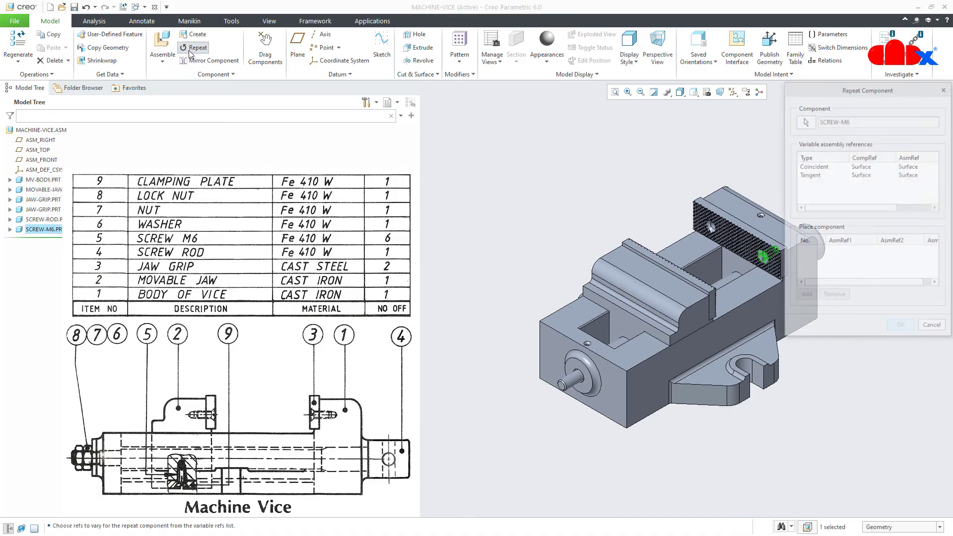
left_click(824, 167)
left_click(819, 176, "ctrl")
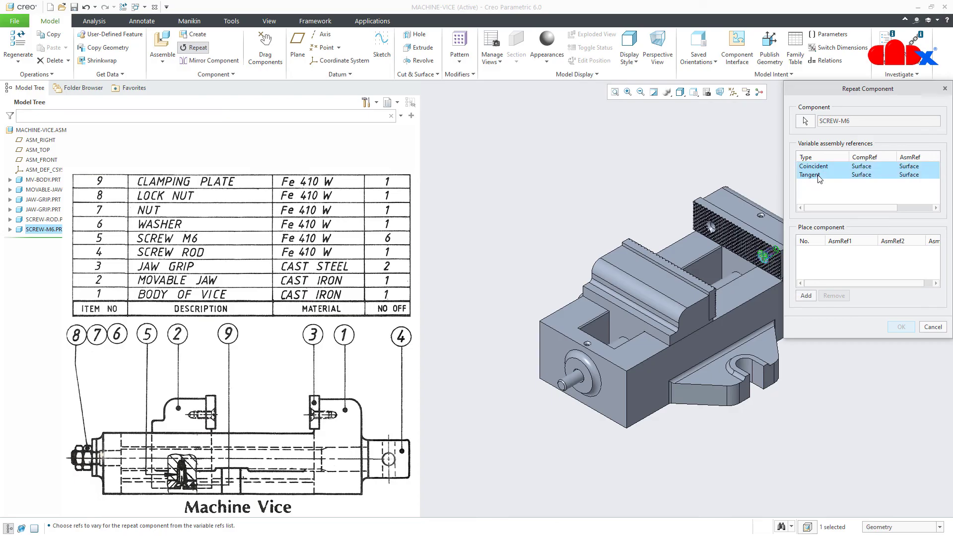
left_click(805, 295)
scroll(714, 226, "up", 10)
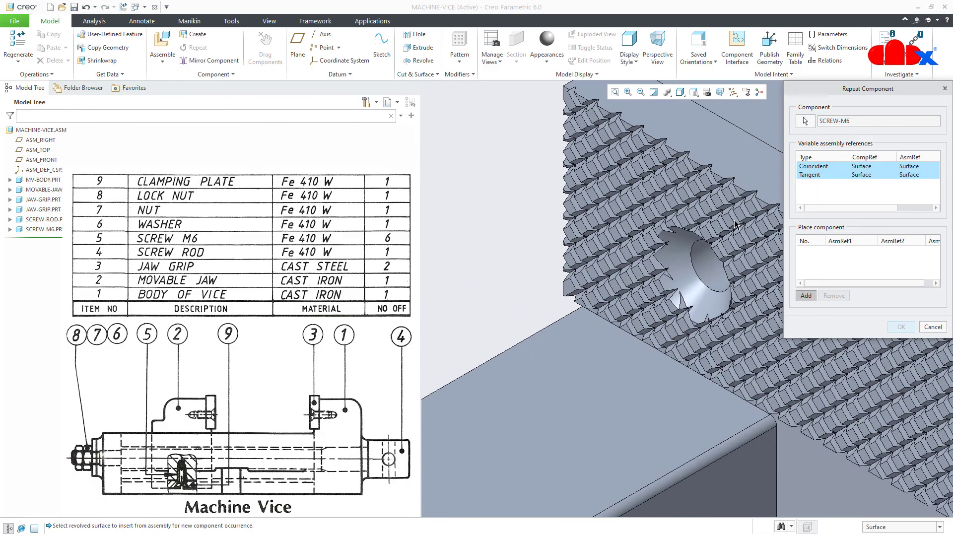
left_click(720, 275)
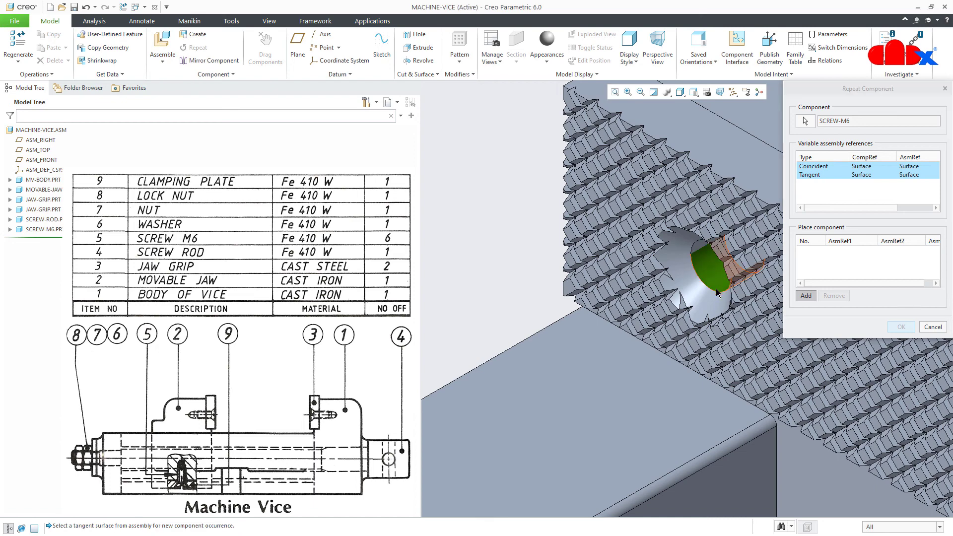
left_click(713, 303)
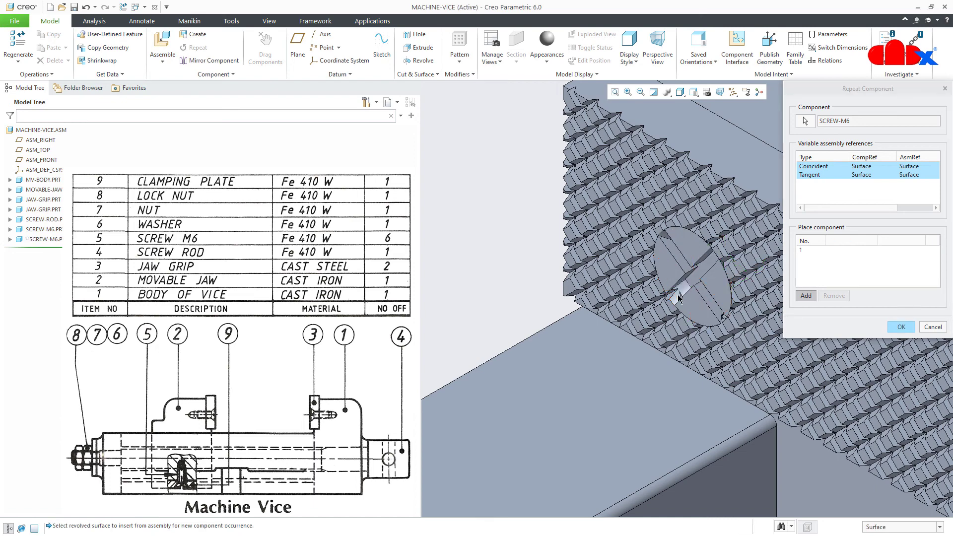
Place two more M6 screw copies in the remaining grip holes and finish the repeat
scroll(679, 298, "down", 5)
mouse_move(679, 298)
middle_mouse_down()
mouse_move(593, 340)
mouse_move(538, 309)
middle_mouse_up()
scroll(546, 312, "up", 10)
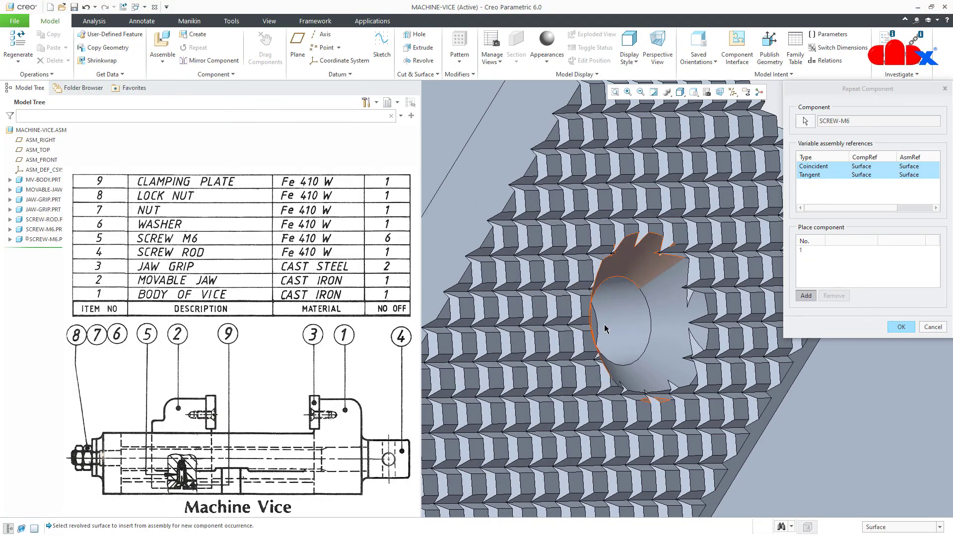
left_click(640, 337)
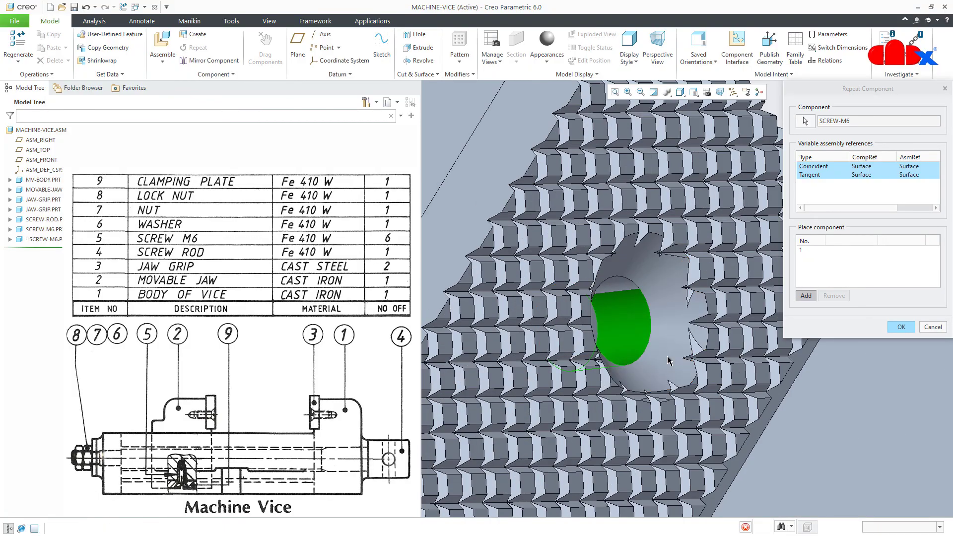
scroll(668, 360, "down", 8)
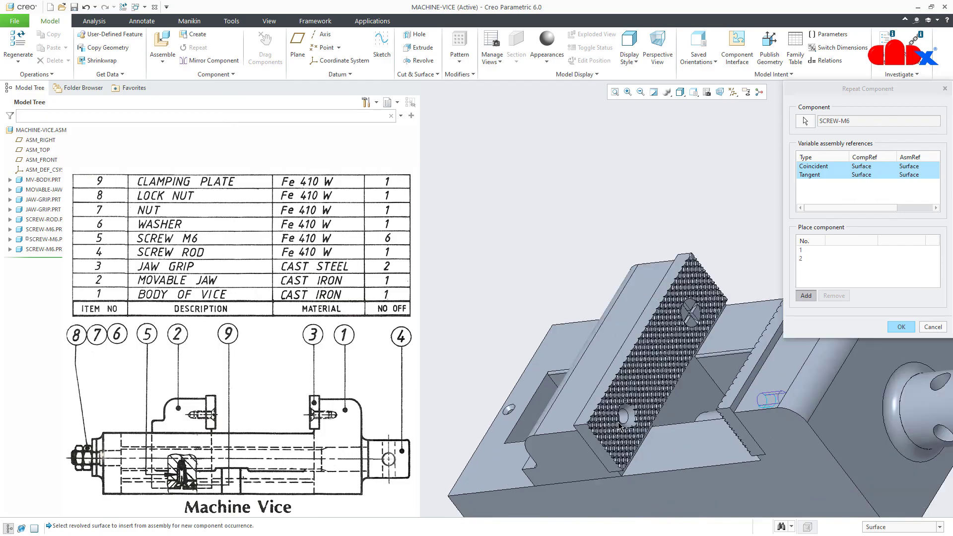
scroll(620, 425, "up", 10)
left_click(672, 336)
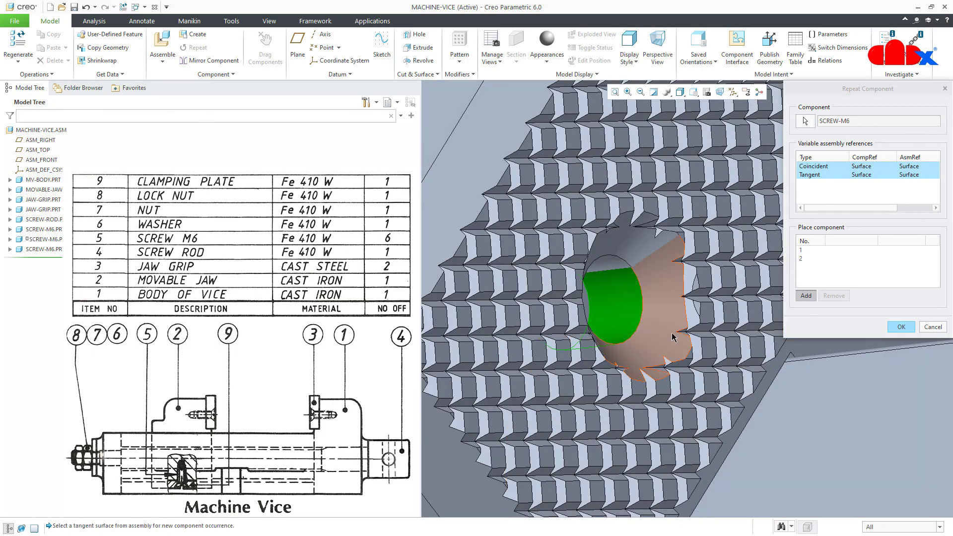
left_click(673, 338)
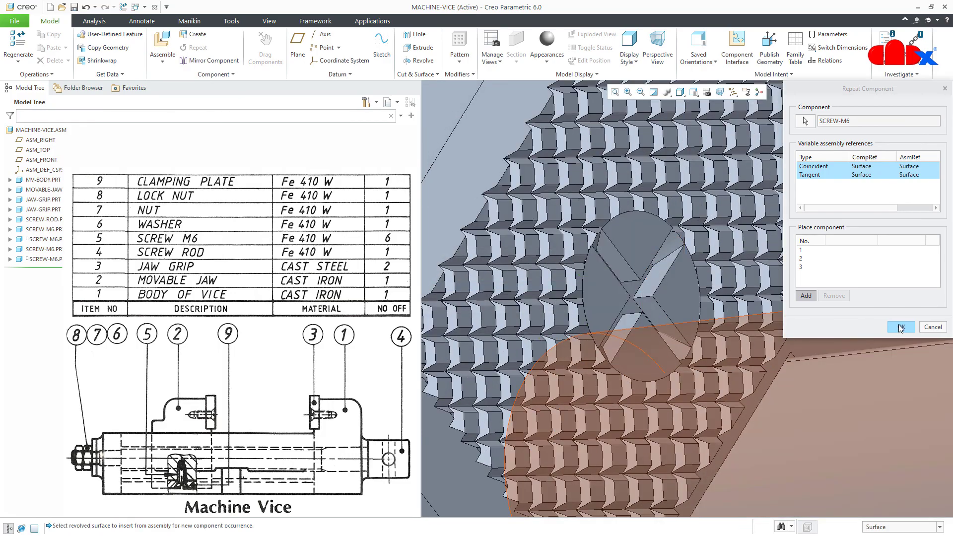
left_click(900, 326)
key("ctrl+d")
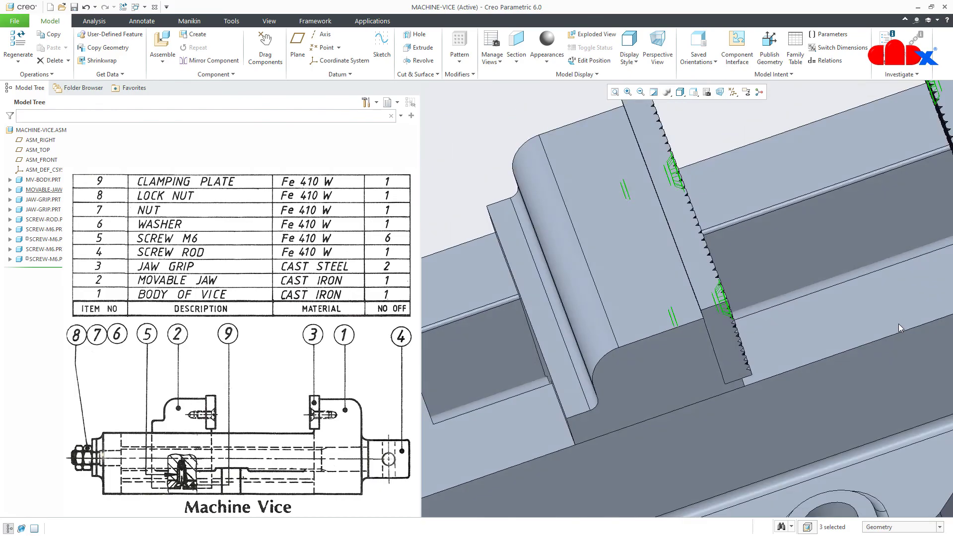
Redefine one M6 screw's placement and add a new constraint
left_click(867, 385)
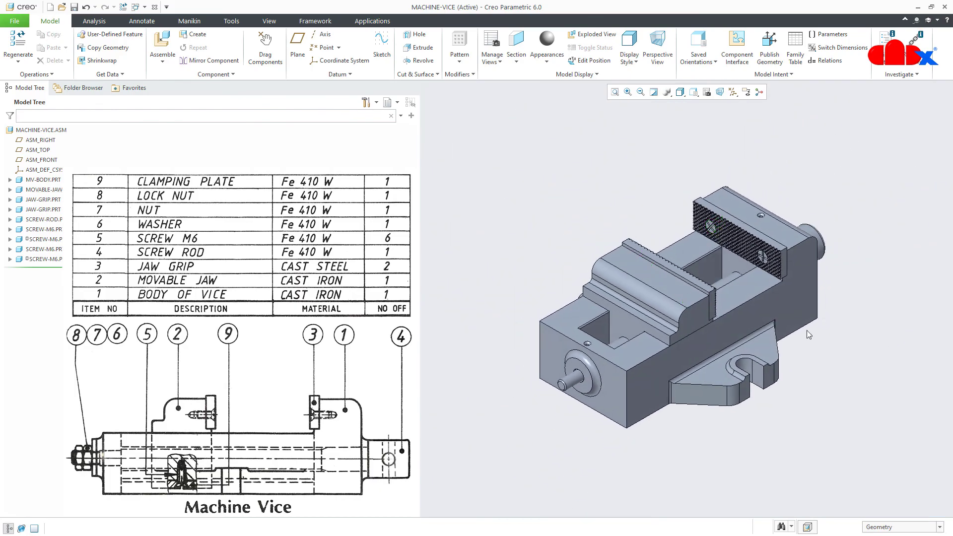
scroll(730, 230, "up", 5)
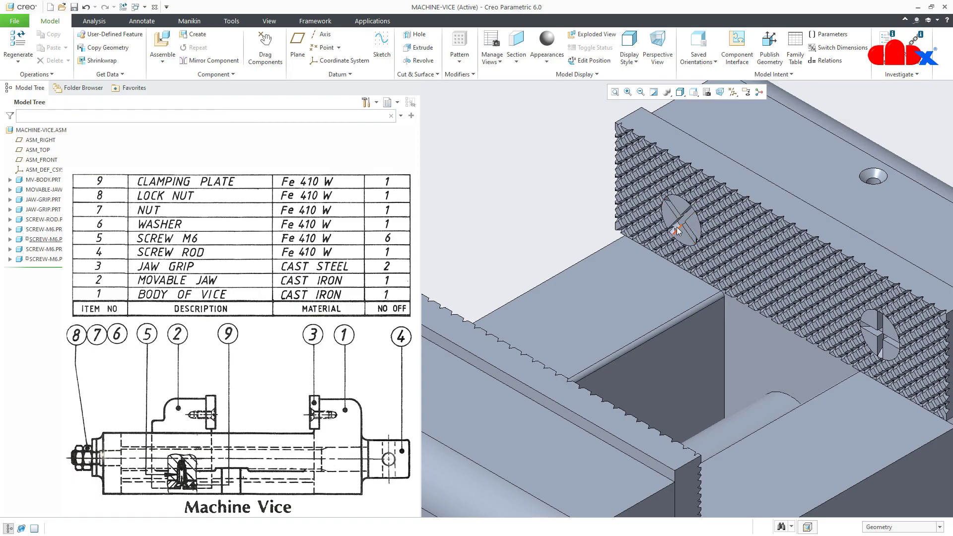
left_click(22, 242)
left_click(51, 193)
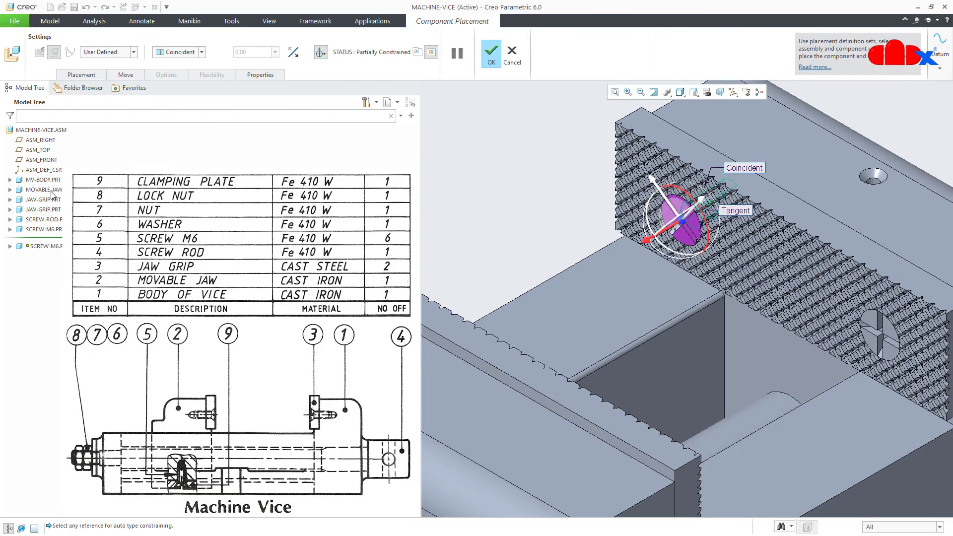
middle_click_drag(527, 251, 588, 254)
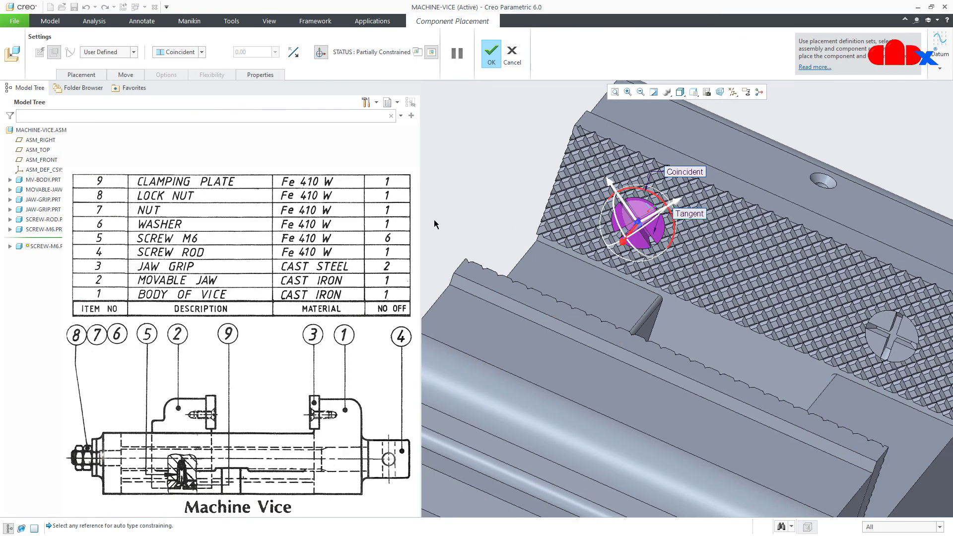
left_click(90, 77)
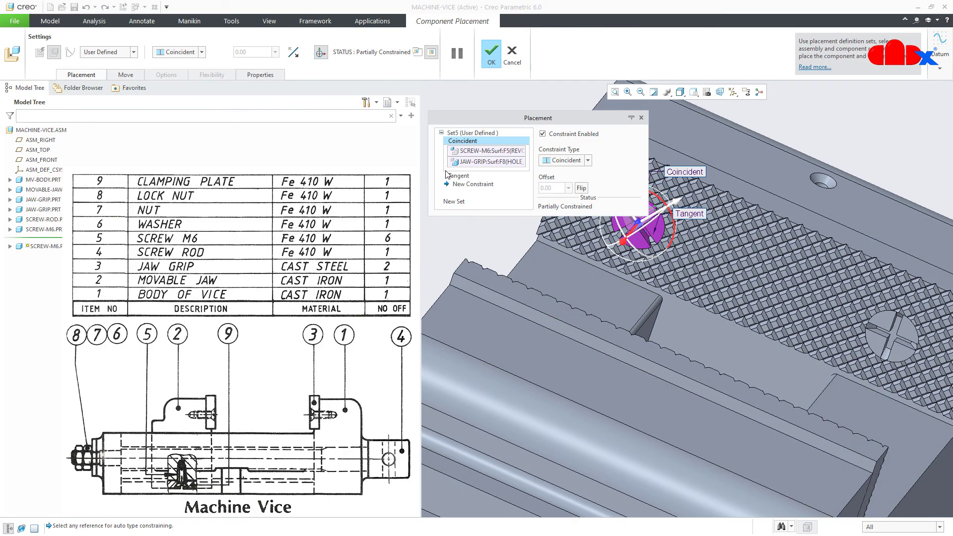
left_click(458, 184)
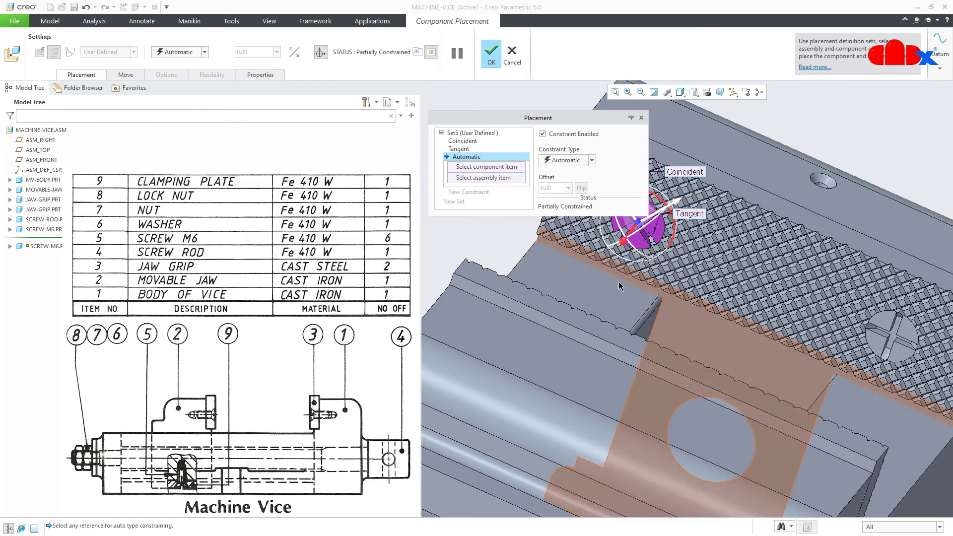
Make the screw's slot face Parallel to the jaw grip's end face and confirm
scroll(676, 320, "up", 4)
middle_click_drag(676, 321, 633, 323)
scroll(629, 277, "down", 5)
scroll(629, 277, "down", 4)
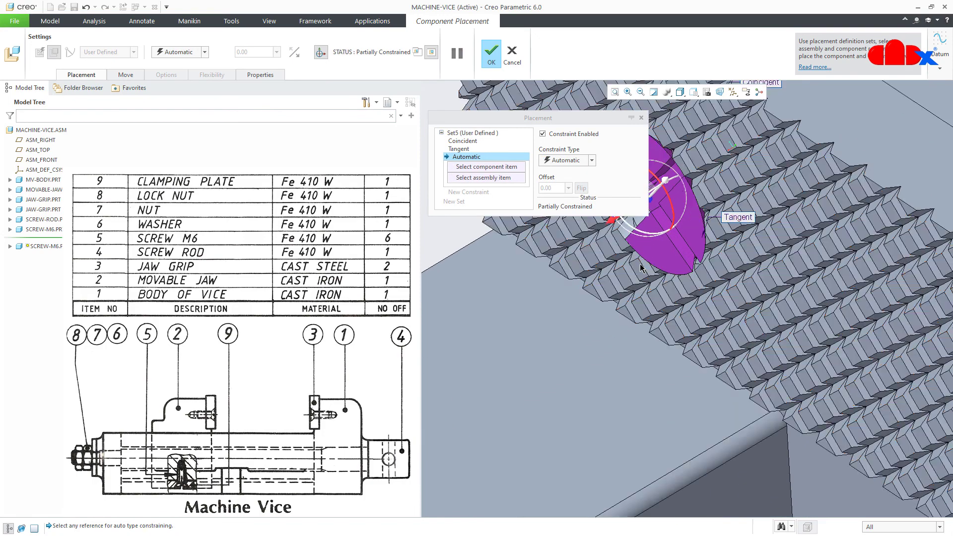
left_click(696, 276)
scroll(696, 276, "up", 4)
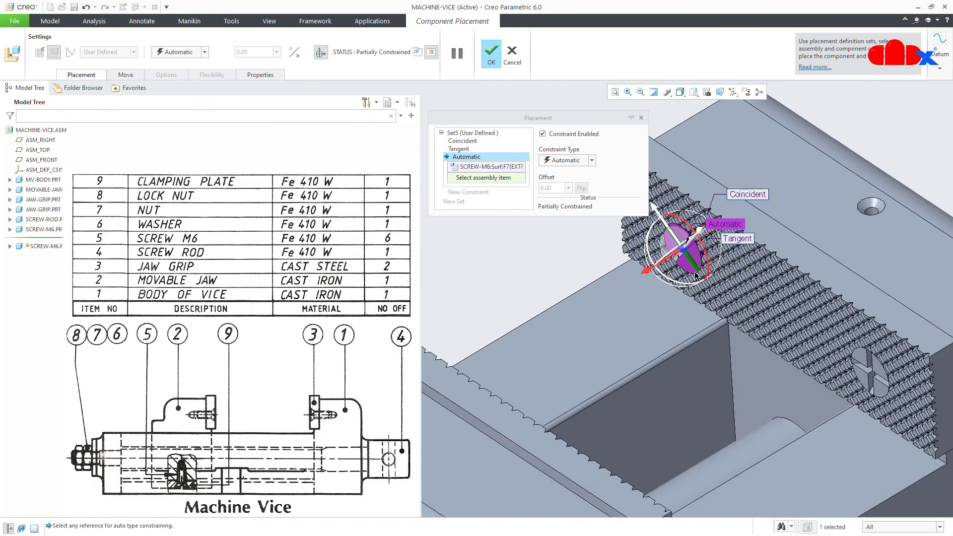
scroll(746, 313, "down", 2)
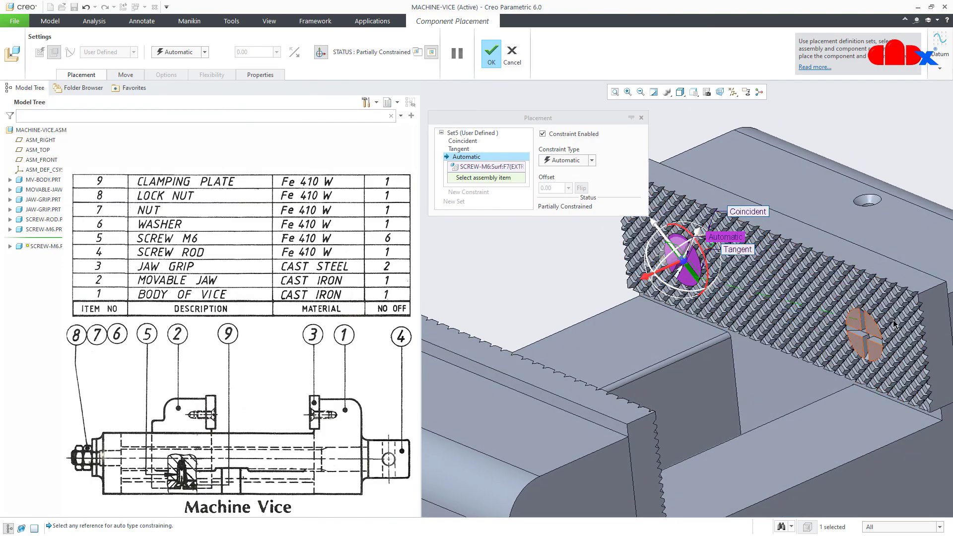
left_click(942, 319)
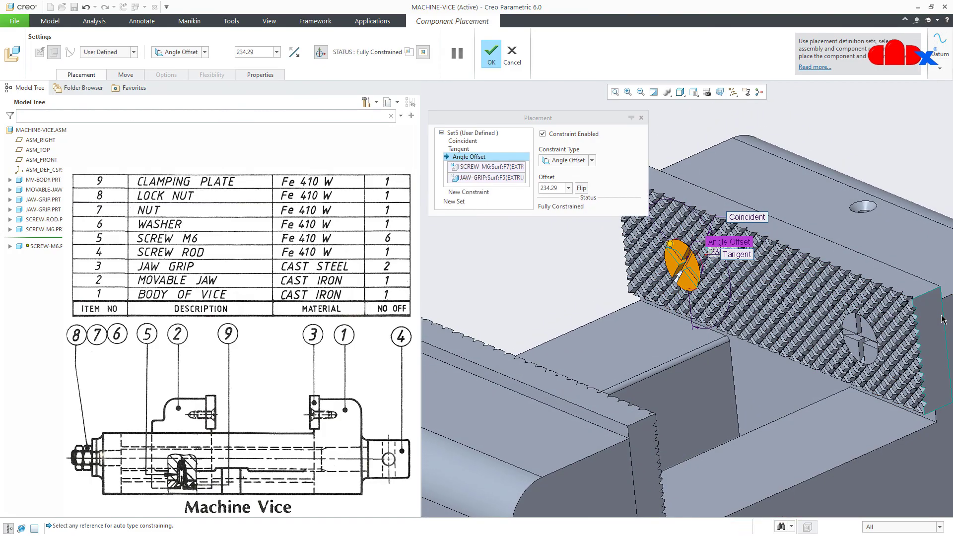
left_click(569, 155)
left_click(567, 162)
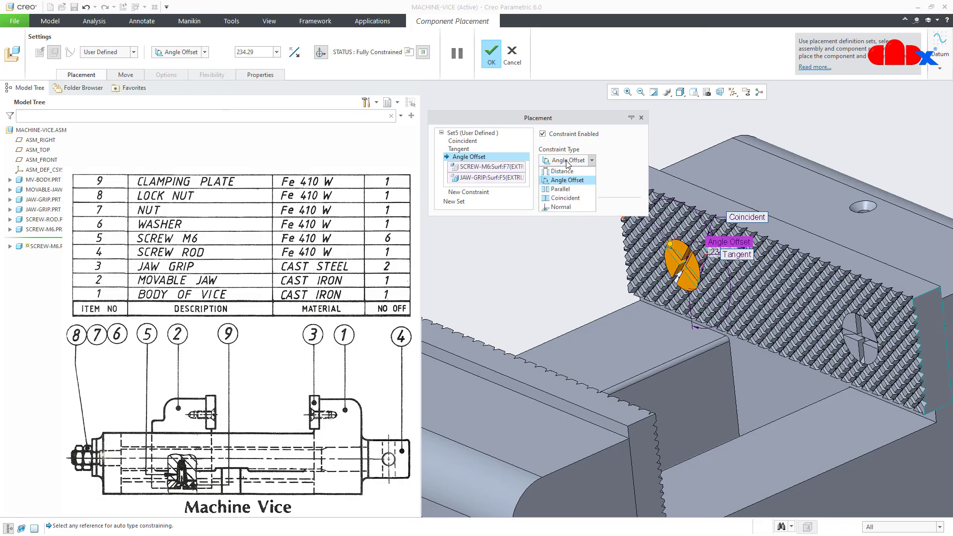
left_click(569, 189)
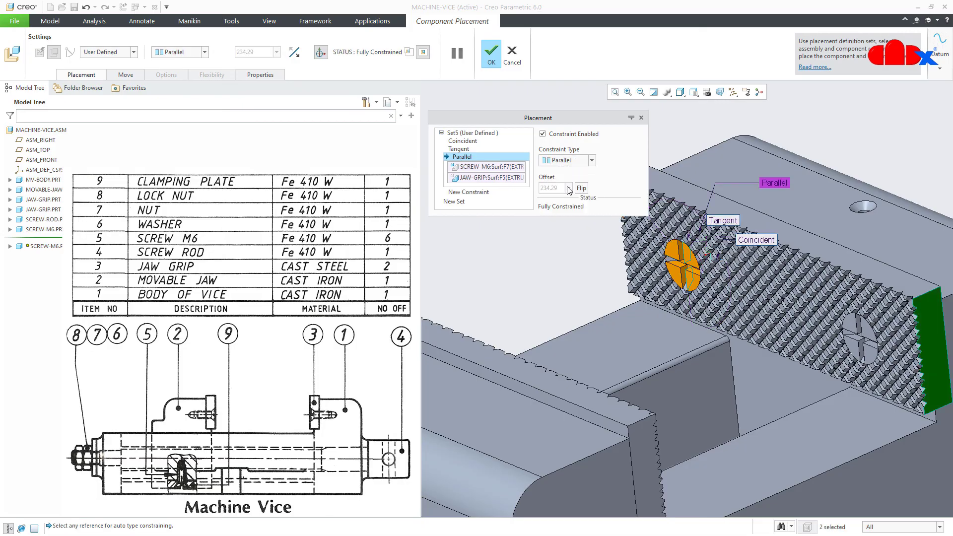
left_click(492, 54)
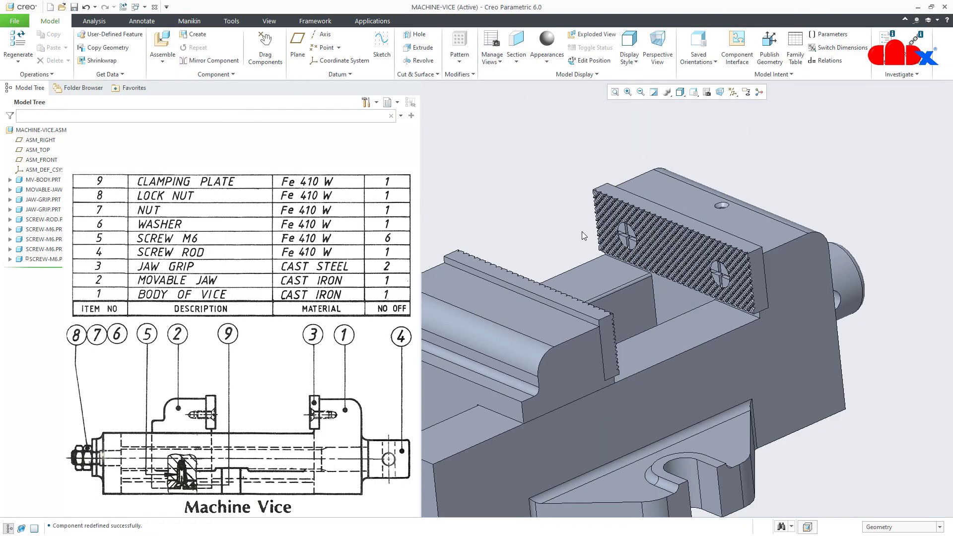
Redefine the last M6 screw's placement and start a new constraint
middle_click_drag(660, 328, 541, 286)
scroll(675, 295, "up", 3)
middle_click_drag(667, 292, 630, 299)
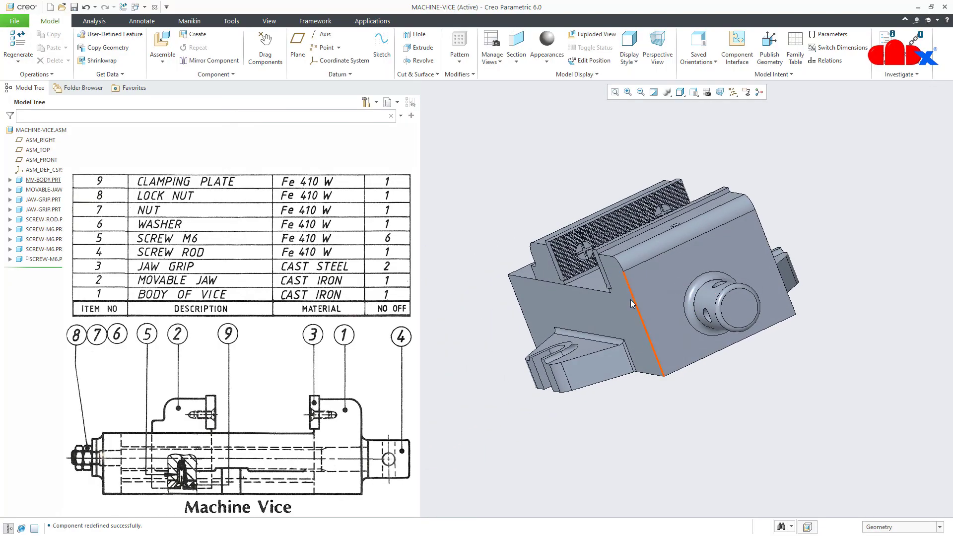
scroll(579, 254, "down", 5)
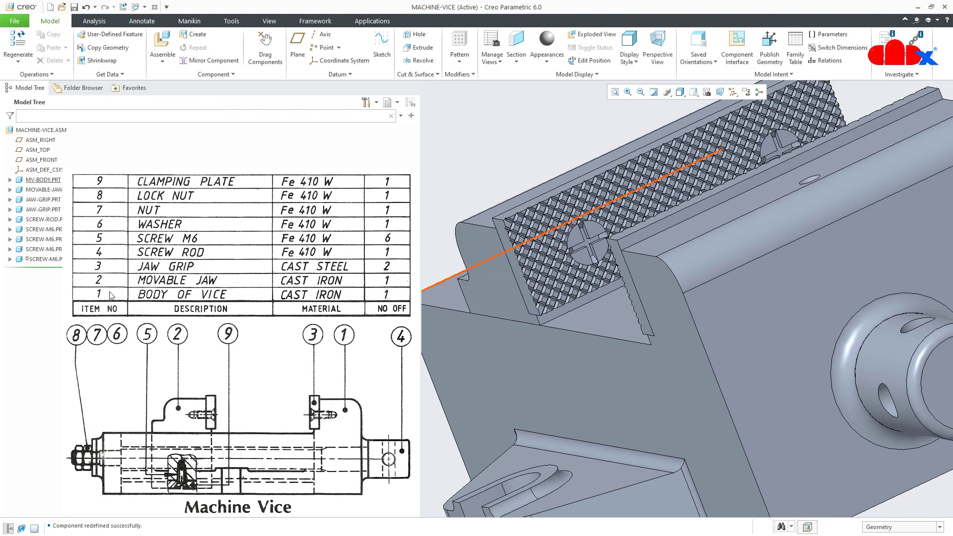
left_click(21, 259)
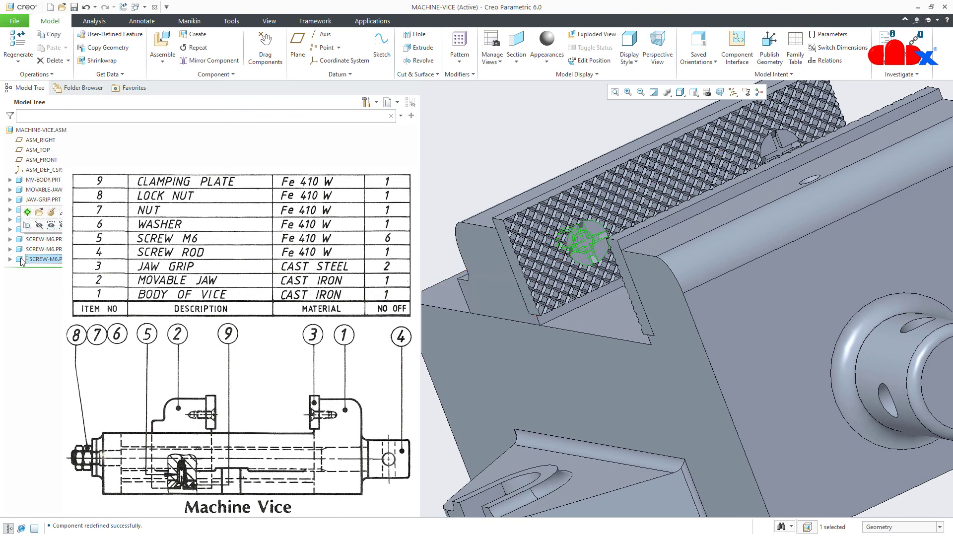
left_click(50, 213)
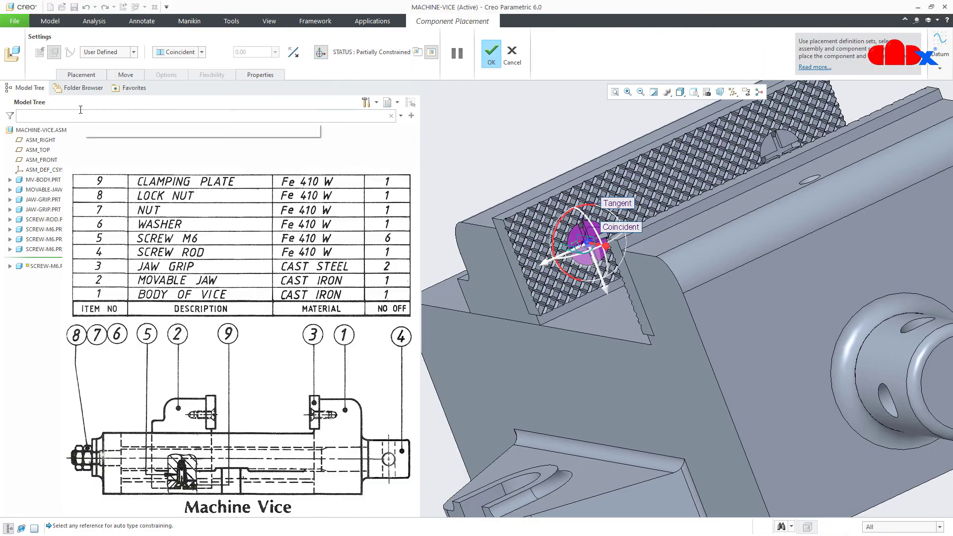
left_click(84, 74)
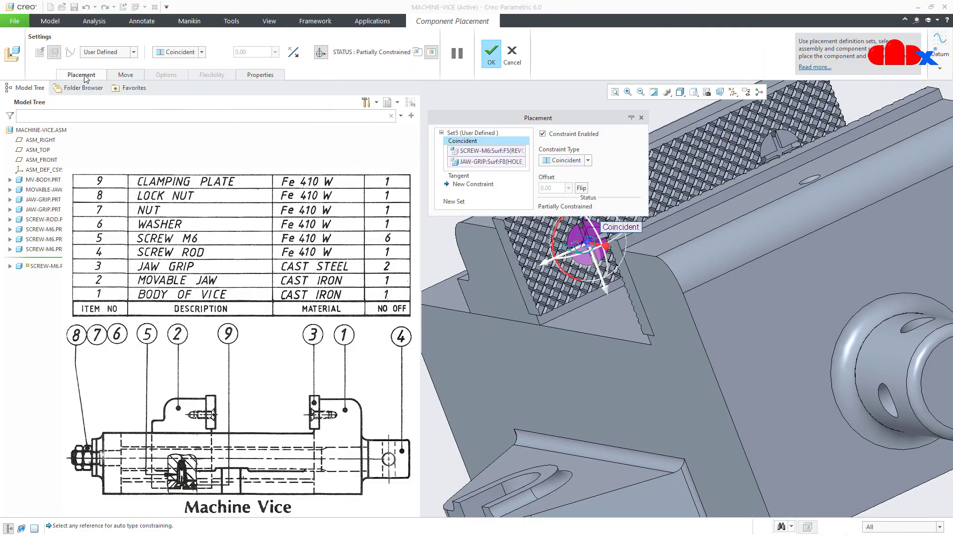
left_click(465, 185)
Set the grip end face and screw slot face Parallel, confirm, and return to the default view
scroll(591, 266, "down", 6)
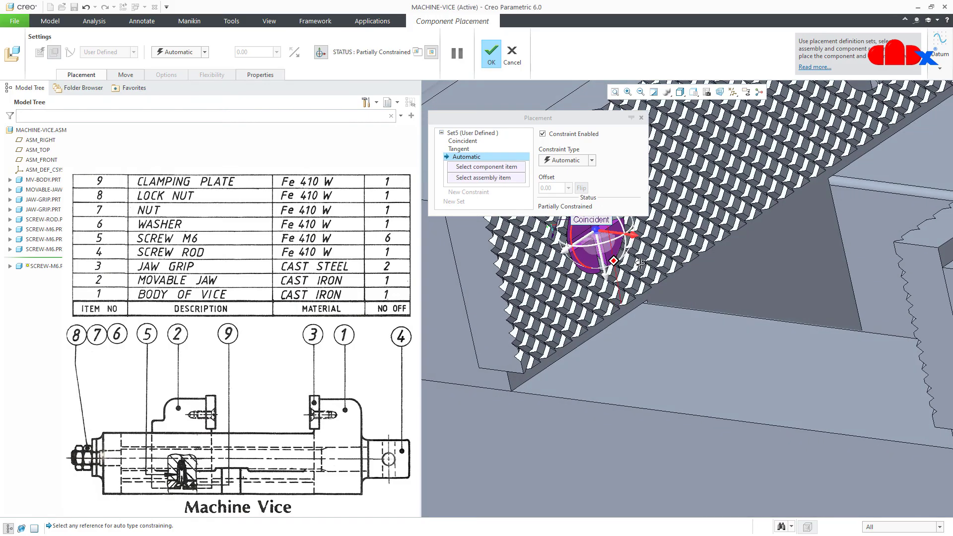
scroll(603, 261, "up", 2)
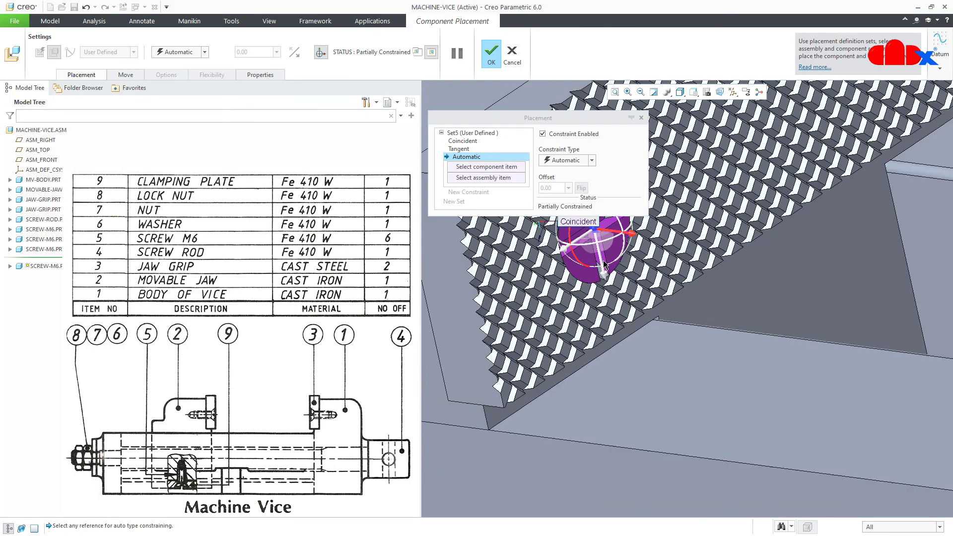
left_click(466, 349)
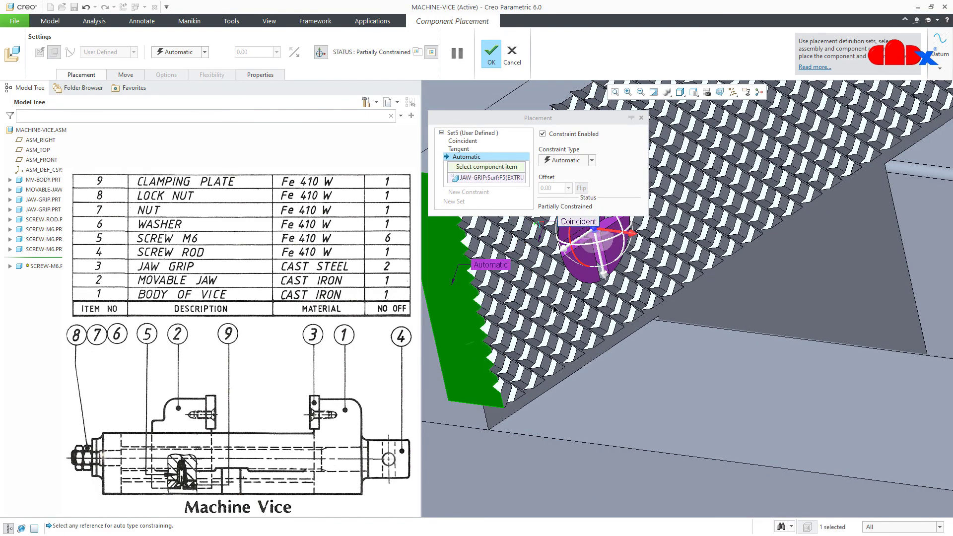
scroll(602, 268, "down", 2)
left_click(601, 262)
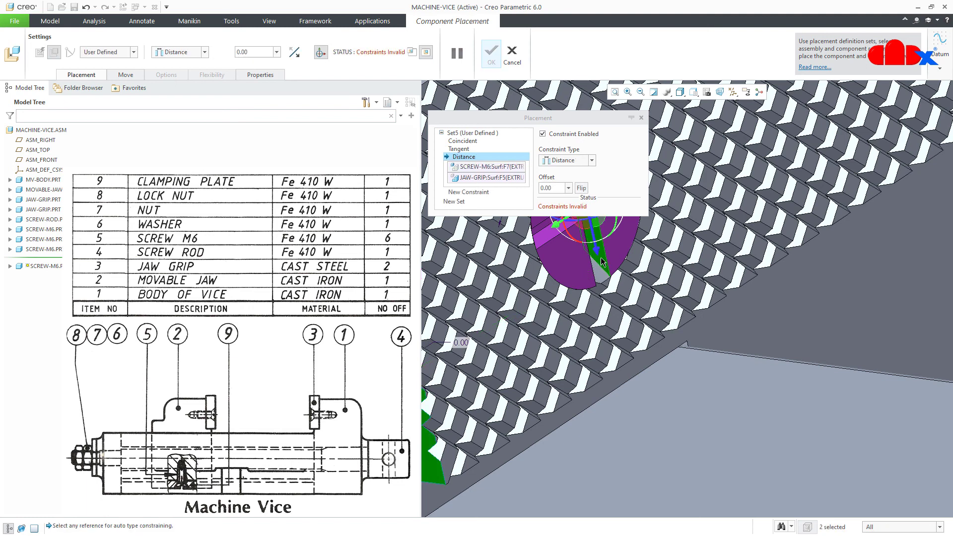
left_click(576, 161)
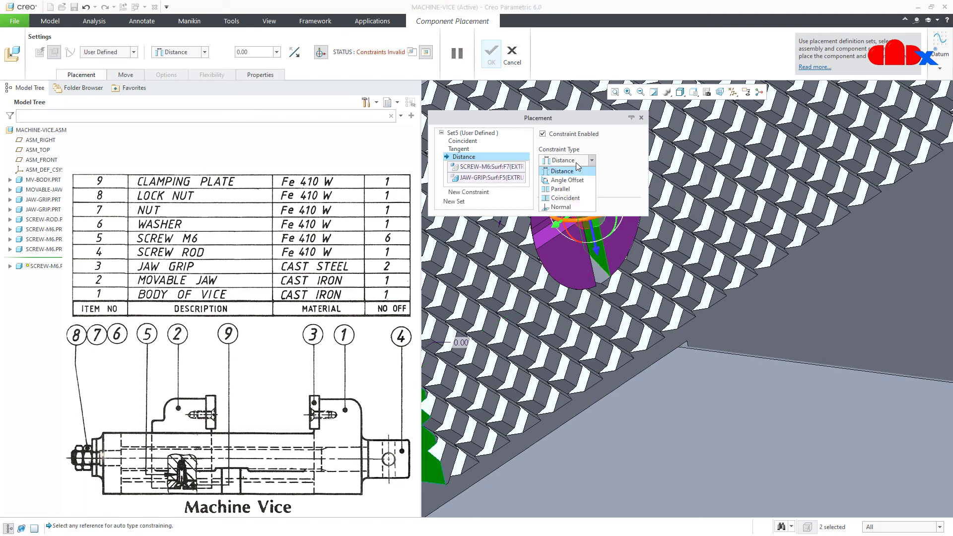
left_click(573, 191)
left_click(492, 53)
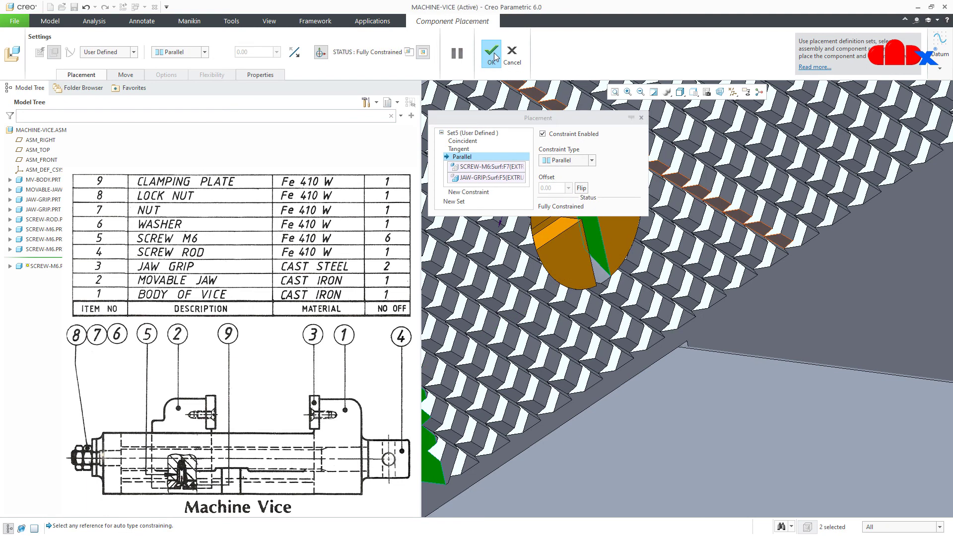
key("ctrl+d")
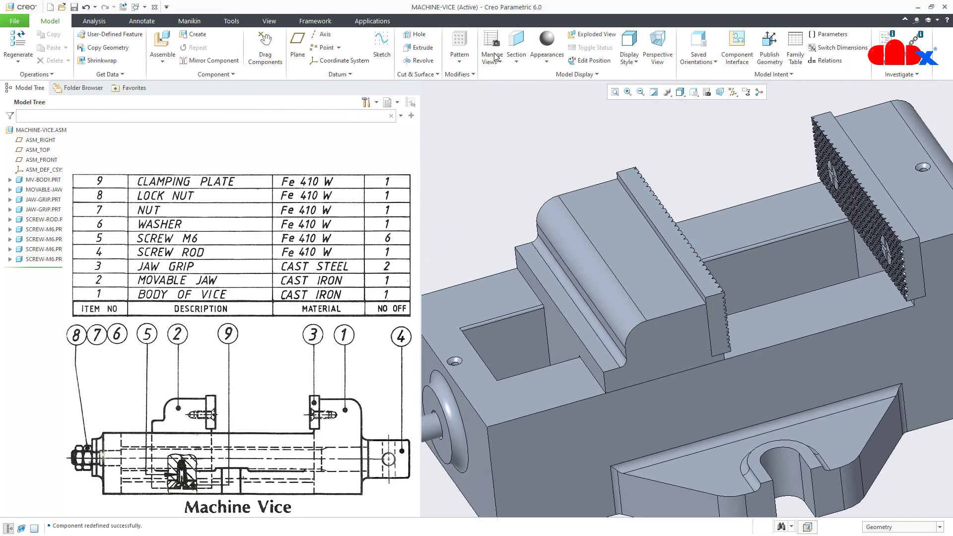
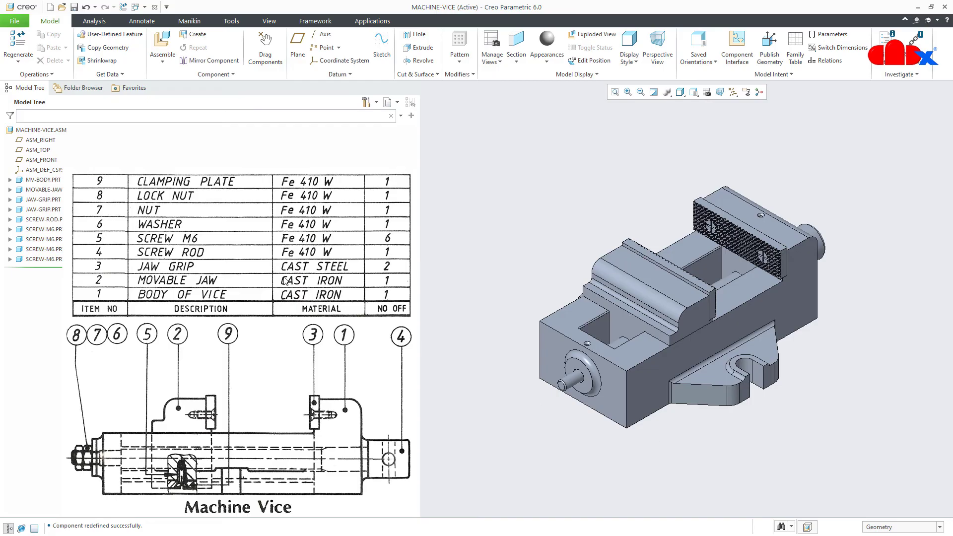
Load washer.prt and align its hole Coincident with the screw shaft
left_click(162, 42)
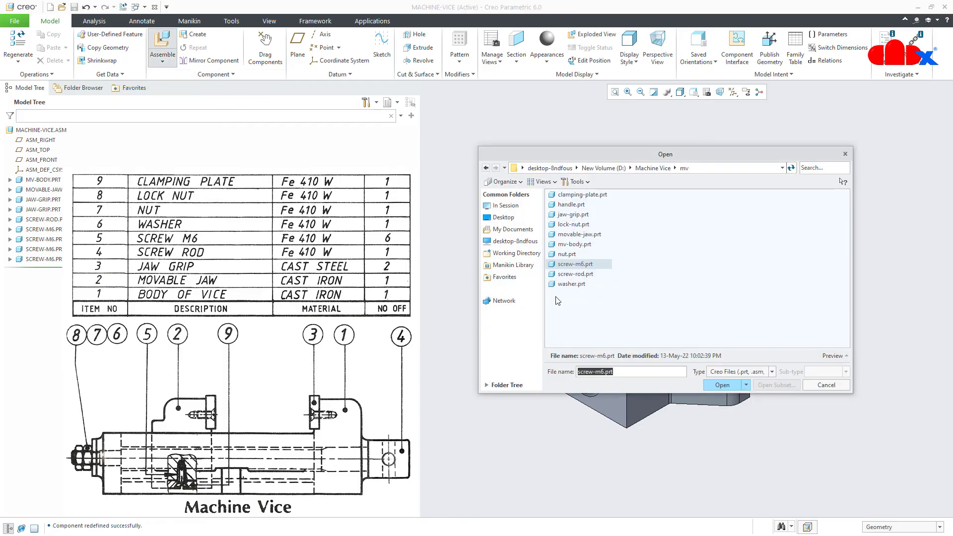
double_click(571, 283)
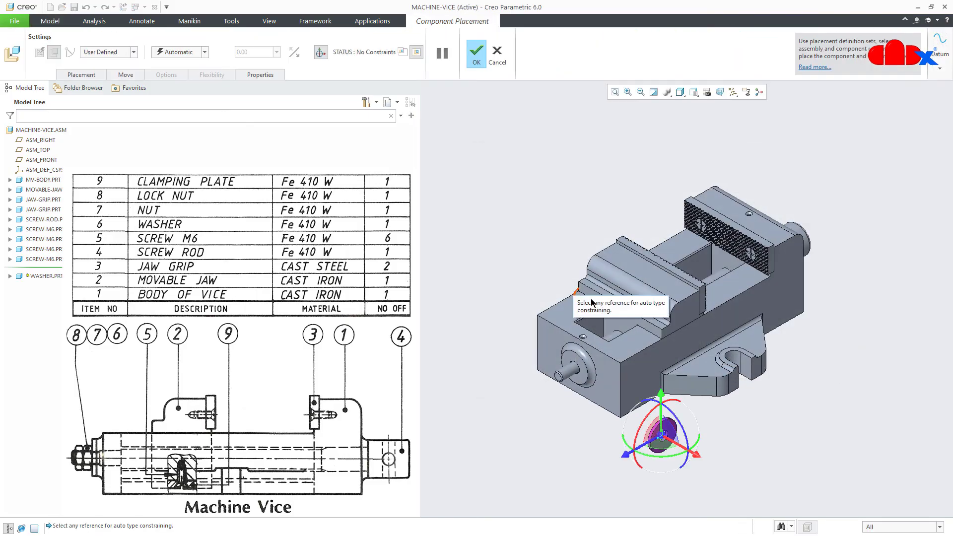
scroll(640, 457, "down", 6)
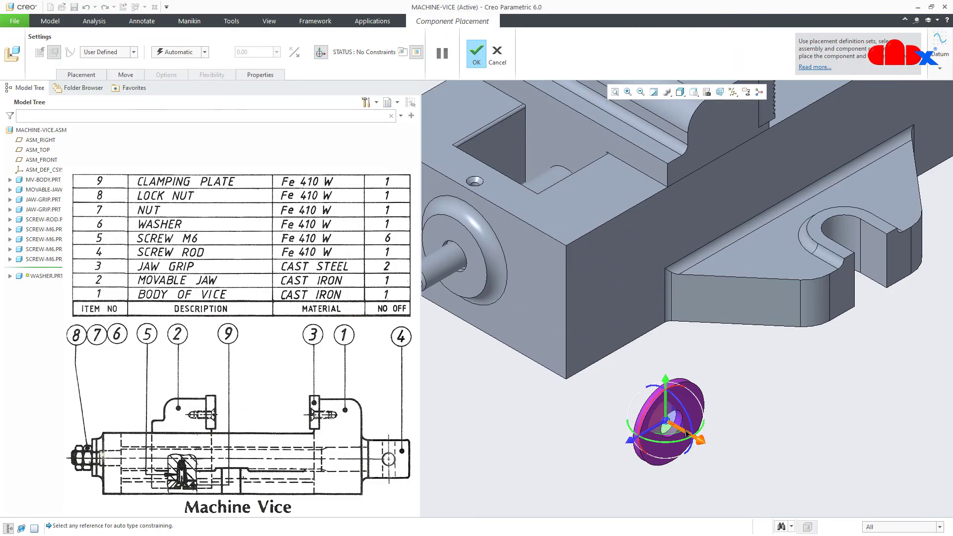
scroll(681, 434, "down", 3)
left_click(653, 443)
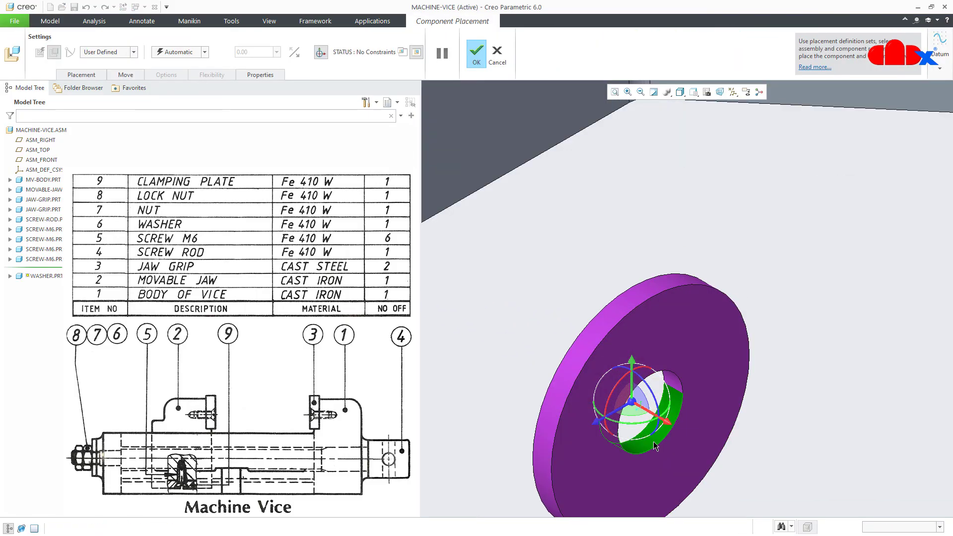
scroll(653, 444, "up", 3)
scroll(654, 445, "up", 3)
scroll(531, 394, "down", 3)
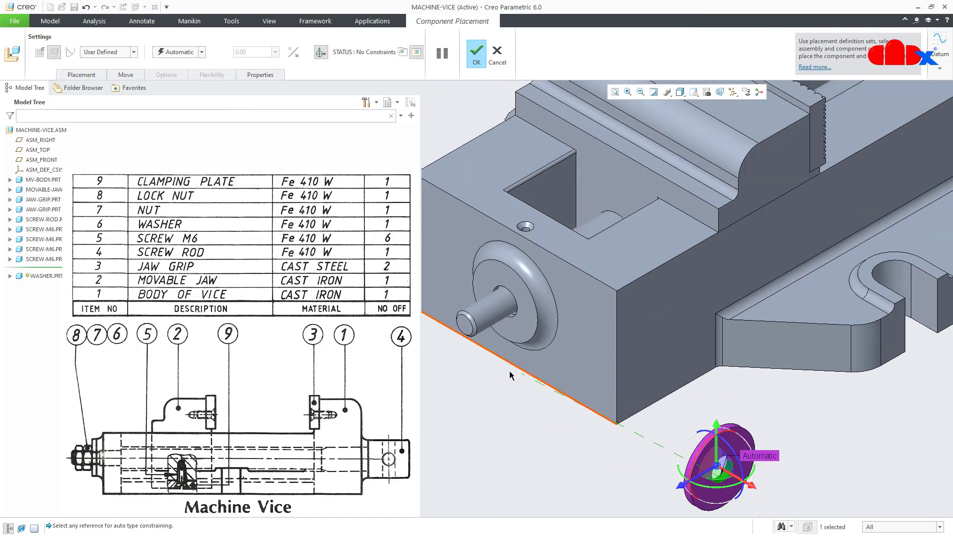
left_click(484, 321)
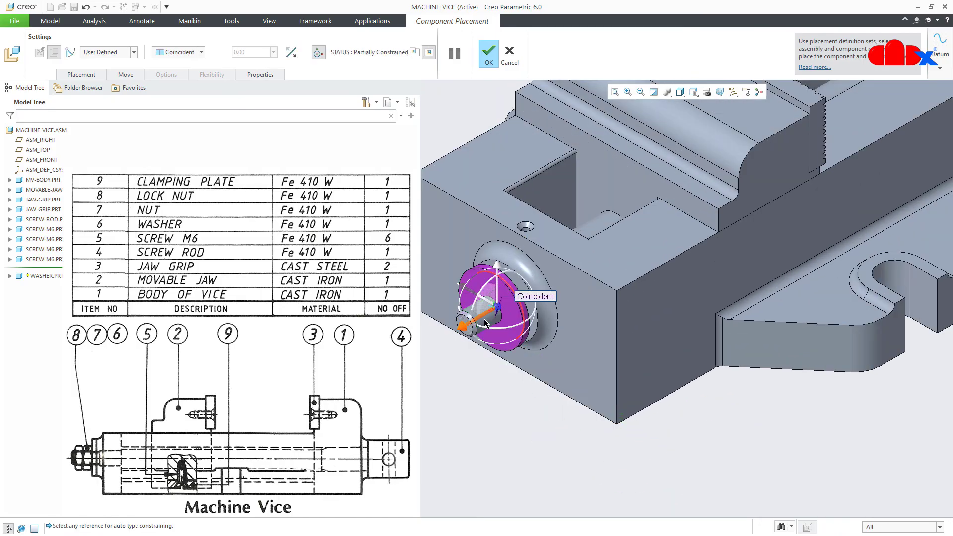
left_click_drag(484, 319, 434, 343)
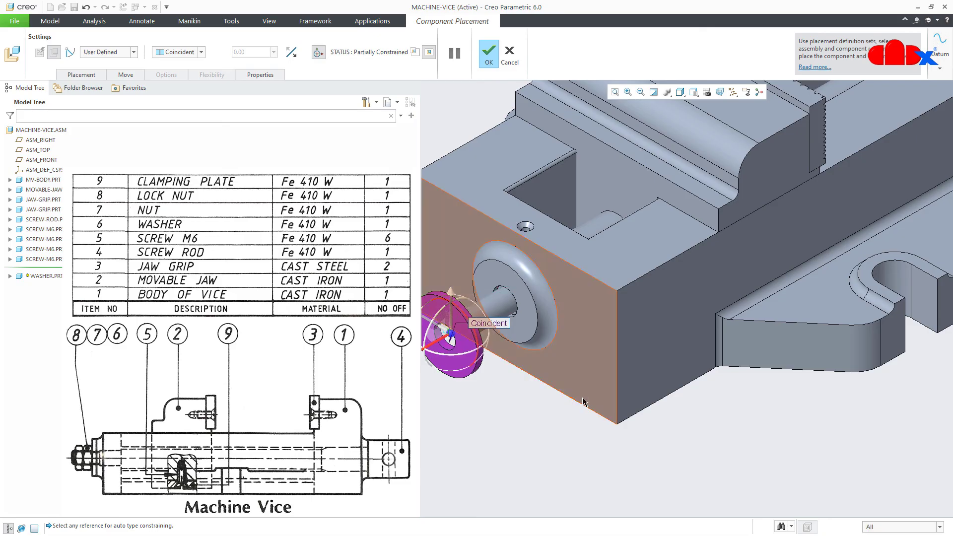
Seat the washer's flat face Coincident against the vice face and finish its placement
middle_click_drag(476, 377, 501, 342)
left_click(469, 354)
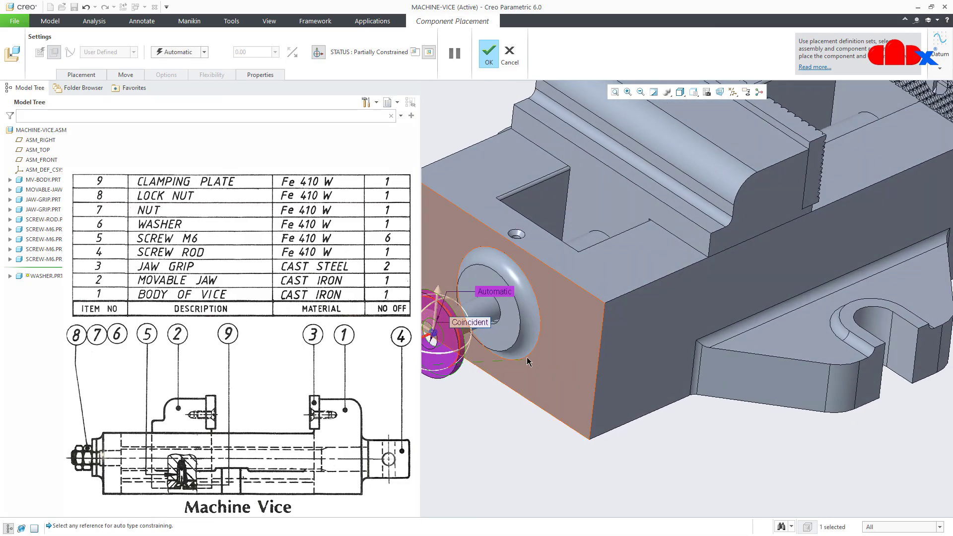
left_click(499, 342)
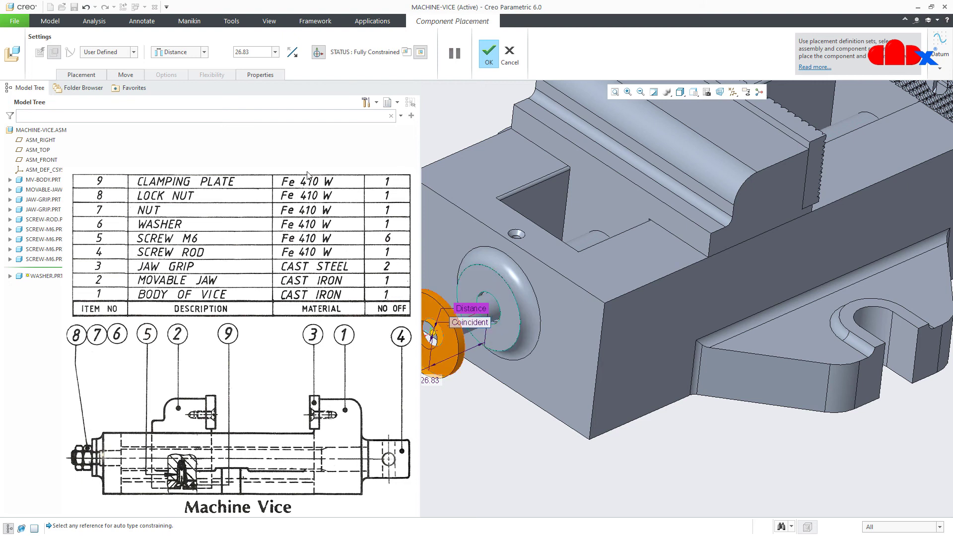
left_click(205, 52)
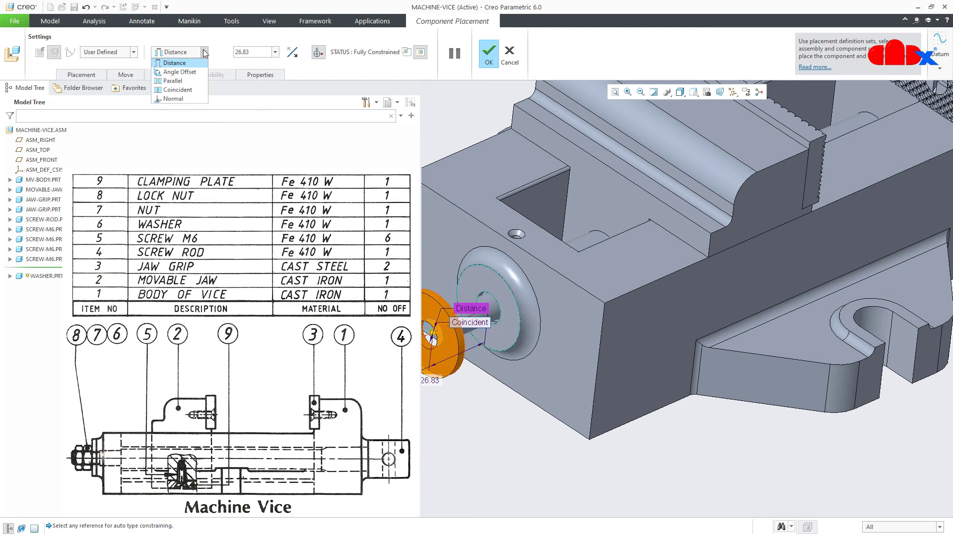
left_click(182, 90)
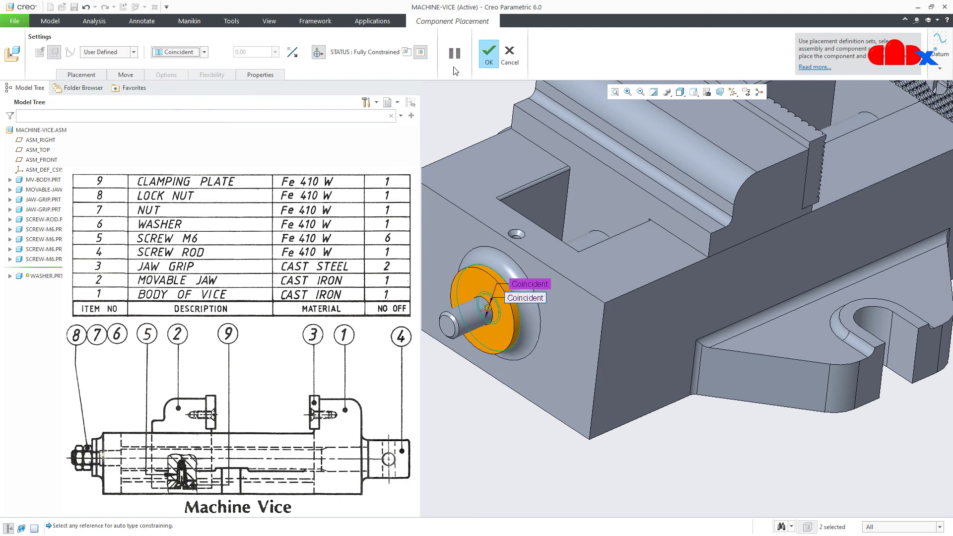
left_click(492, 58)
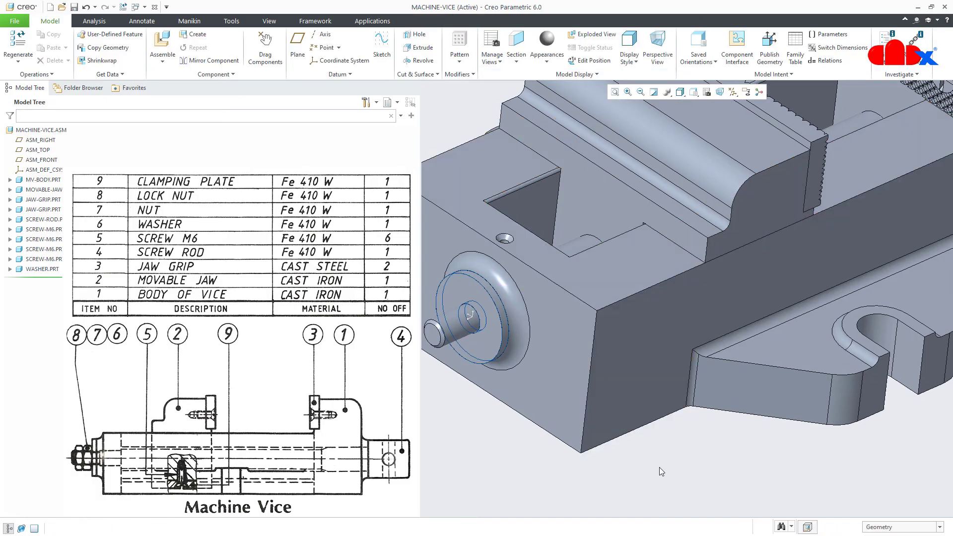
key("ctrl+d")
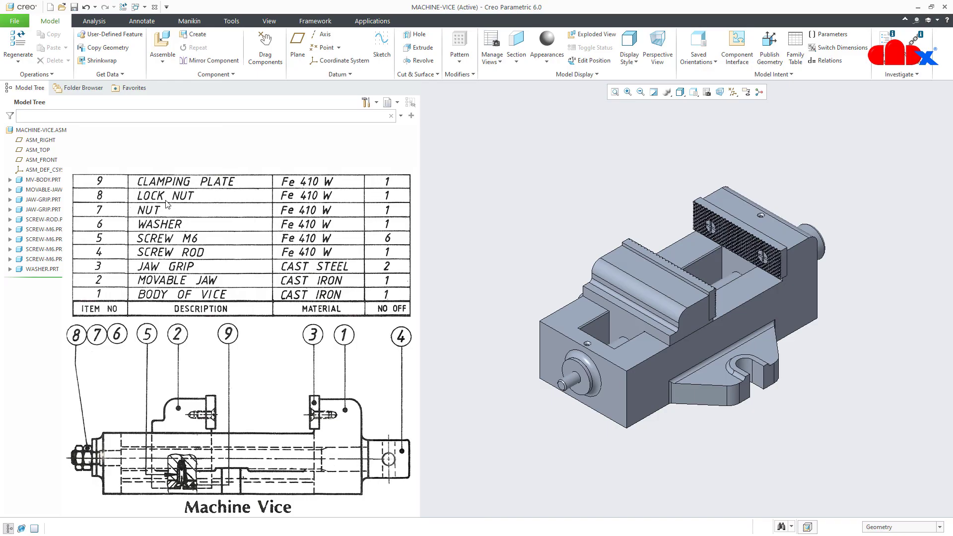
Load nut.prt and align its hole Coincident with the screw shaft
left_click(162, 44)
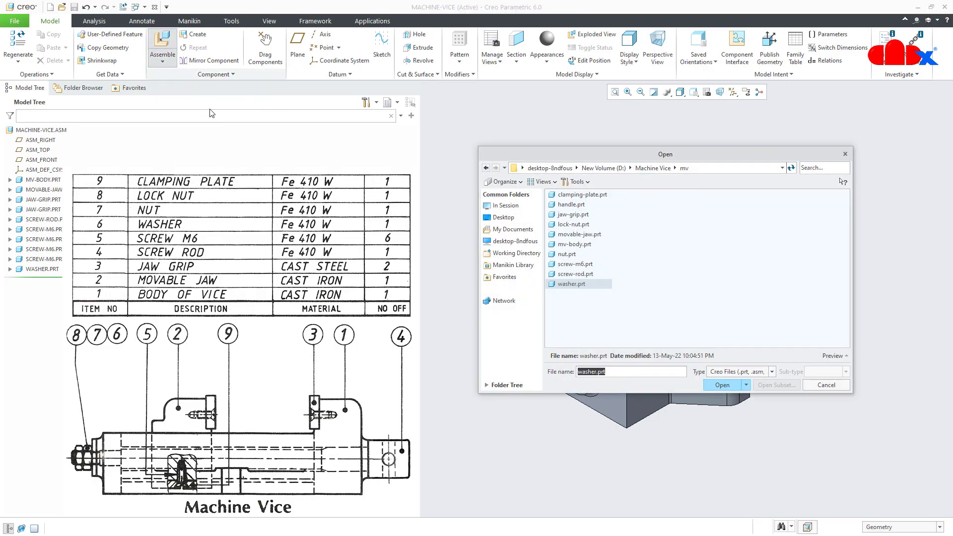
double_click(566, 254)
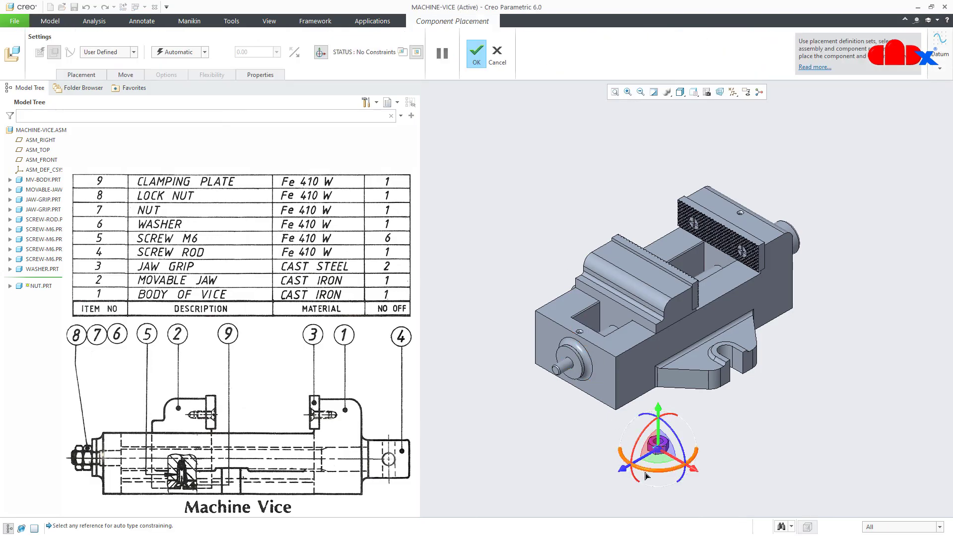
scroll(645, 476, "down", 10)
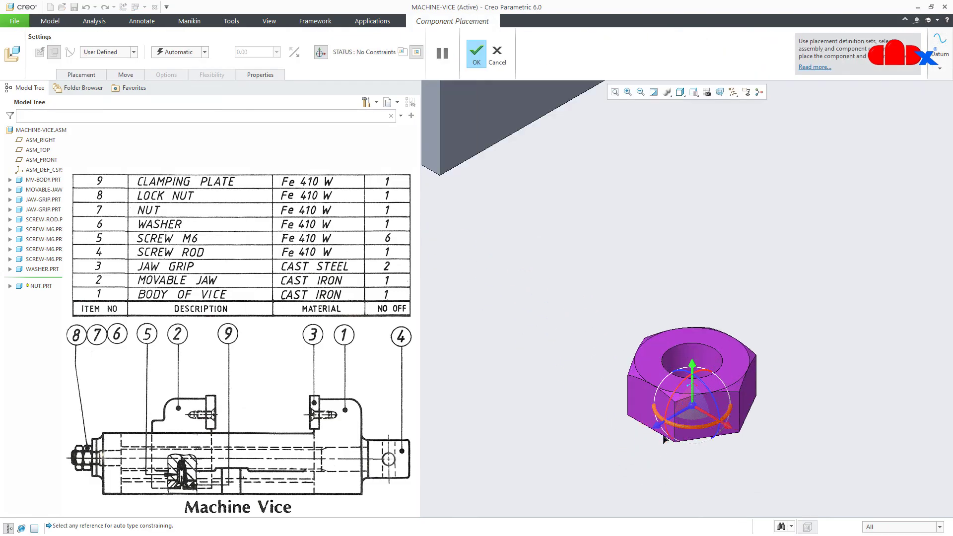
left_click(692, 360)
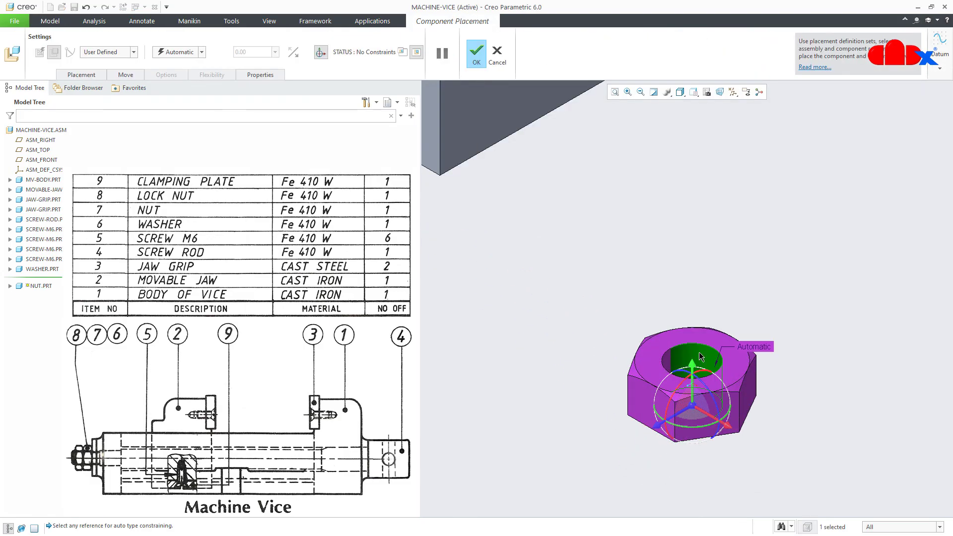
scroll(699, 356, "up", 5)
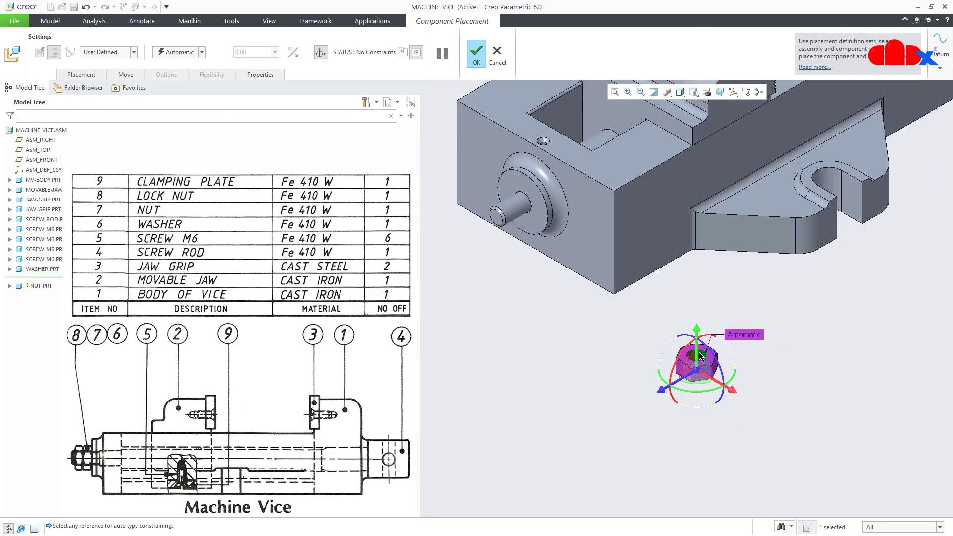
left_click(513, 207)
Seat the nut face flush against the washer, finish placement and refit the view
scroll(516, 208, "down", 3)
scroll(516, 209, "down", 3)
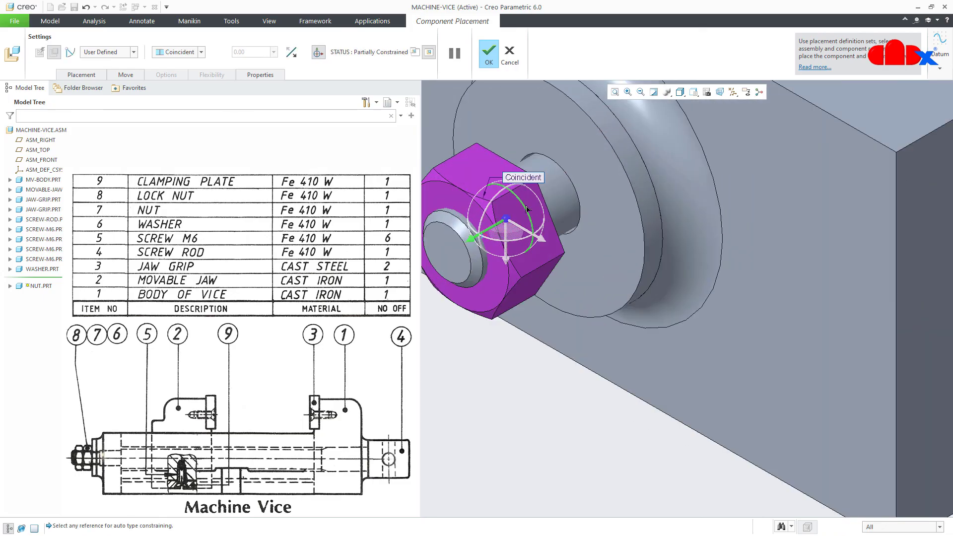
left_click(597, 185)
middle_click_drag(597, 185, 571, 268)
left_click(536, 273)
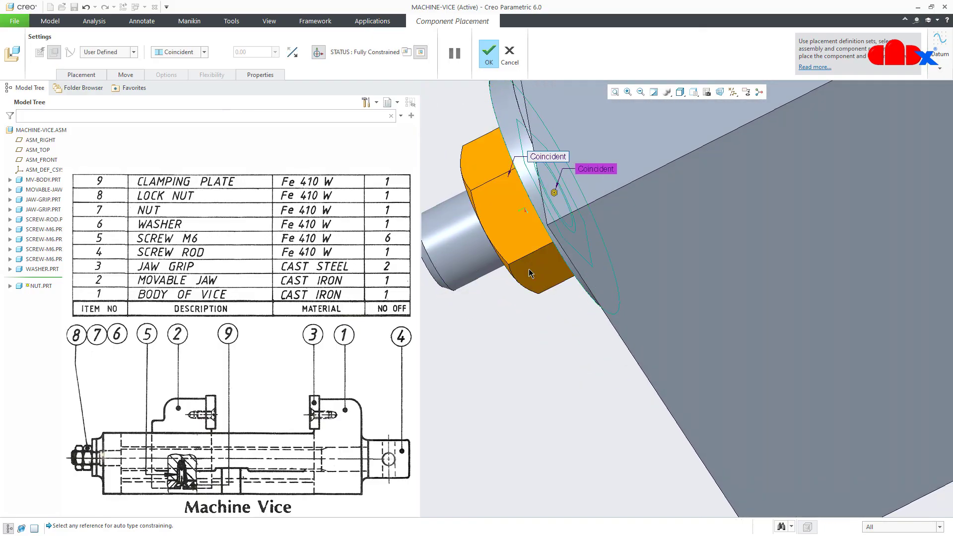
left_click(490, 53)
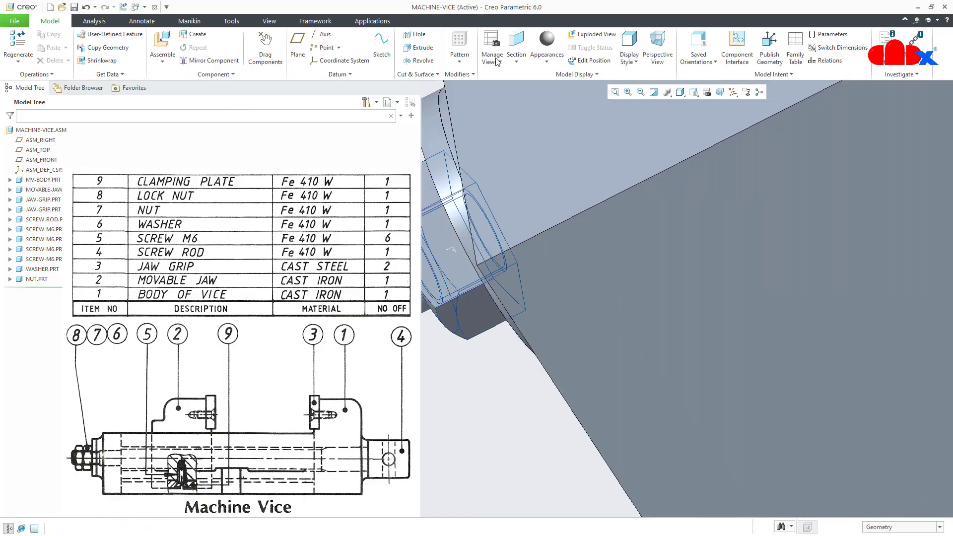
key("ctrl+d")
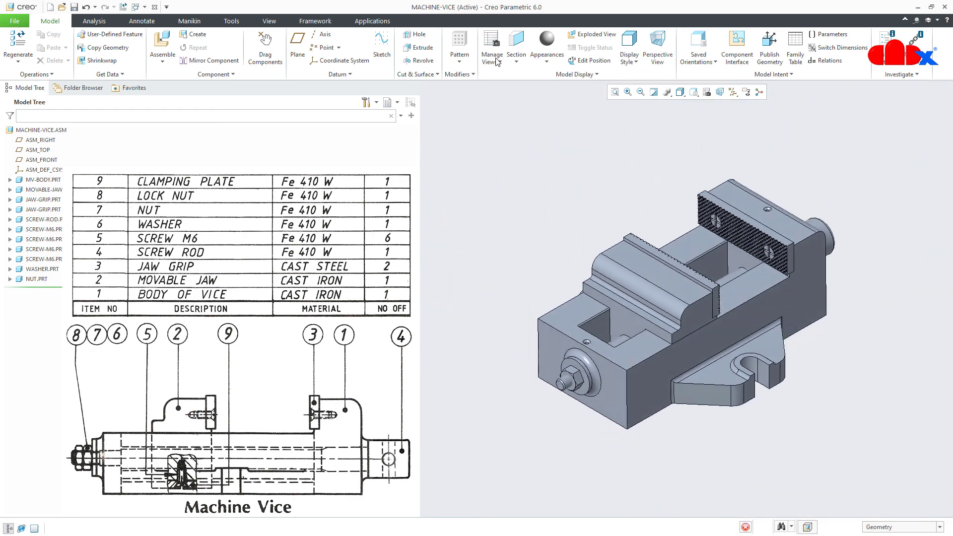
left_click(162, 44)
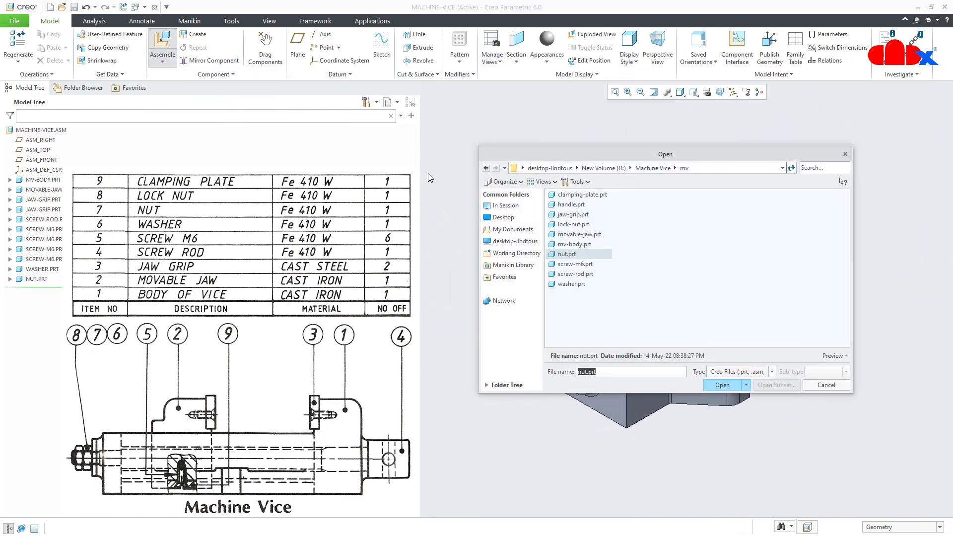
Bring in the lock nut and pick its hole surface and mating face as references
double_click(554, 225)
scroll(640, 474, "down", 5)
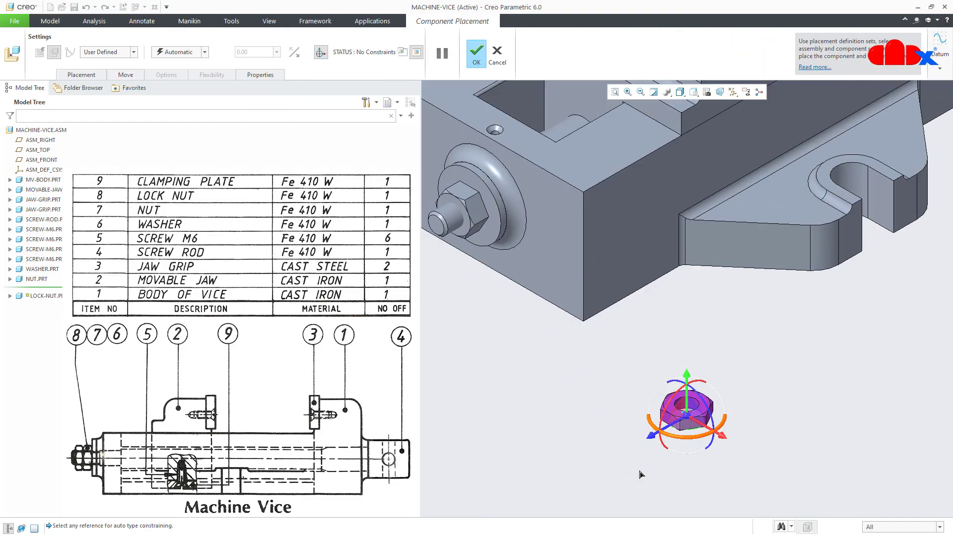
scroll(695, 402, "down", 5)
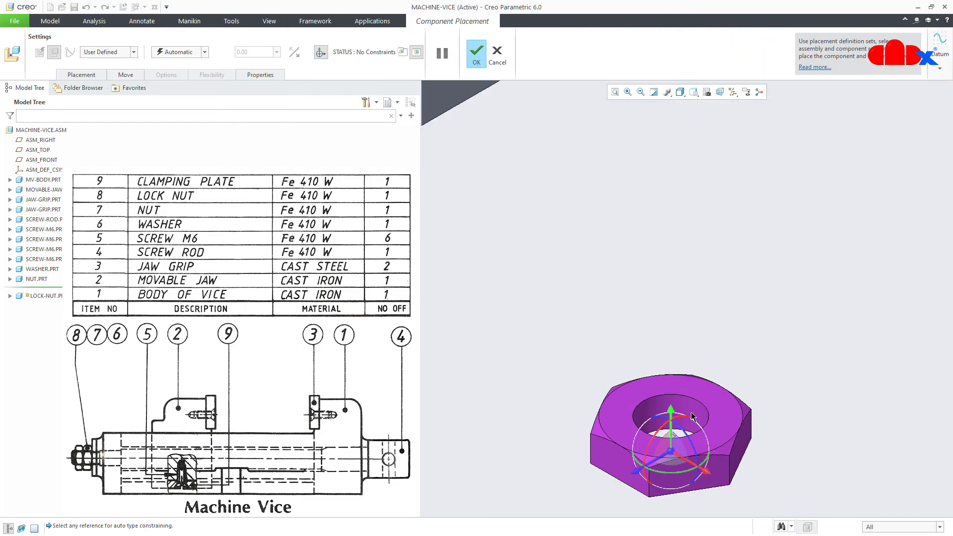
left_click(693, 414)
scroll(693, 414, "up", 2)
scroll(693, 414, "up", 3)
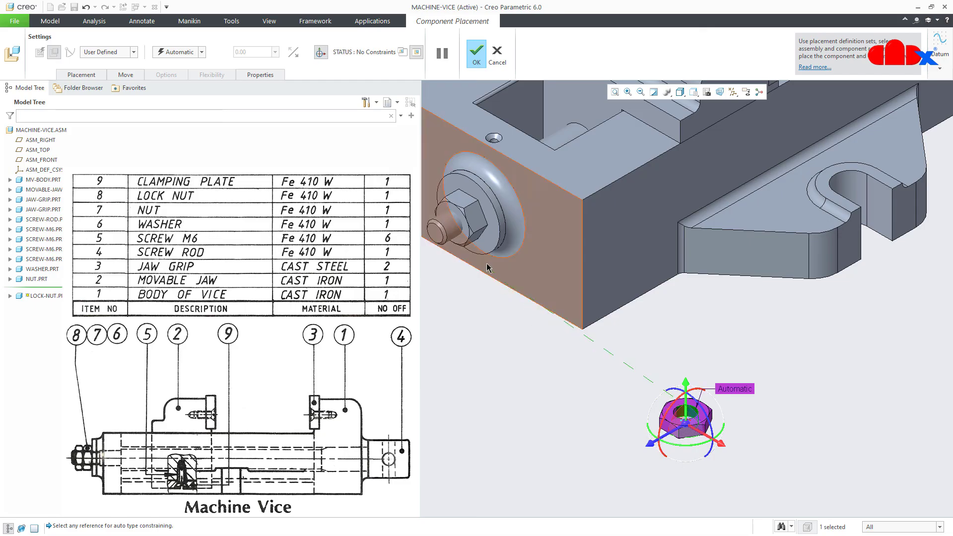
left_click(449, 228)
scroll(445, 224, "down", 5)
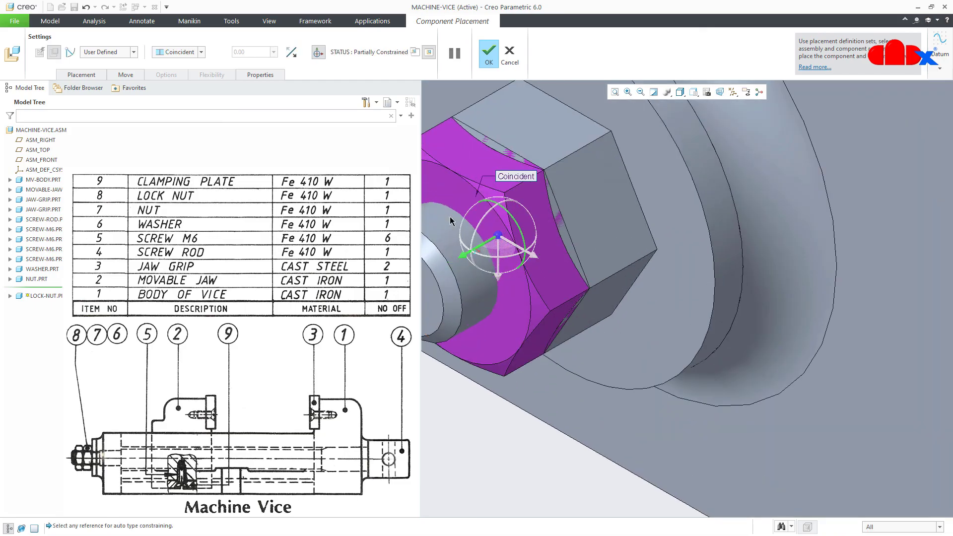
scroll(596, 280, "up", 1)
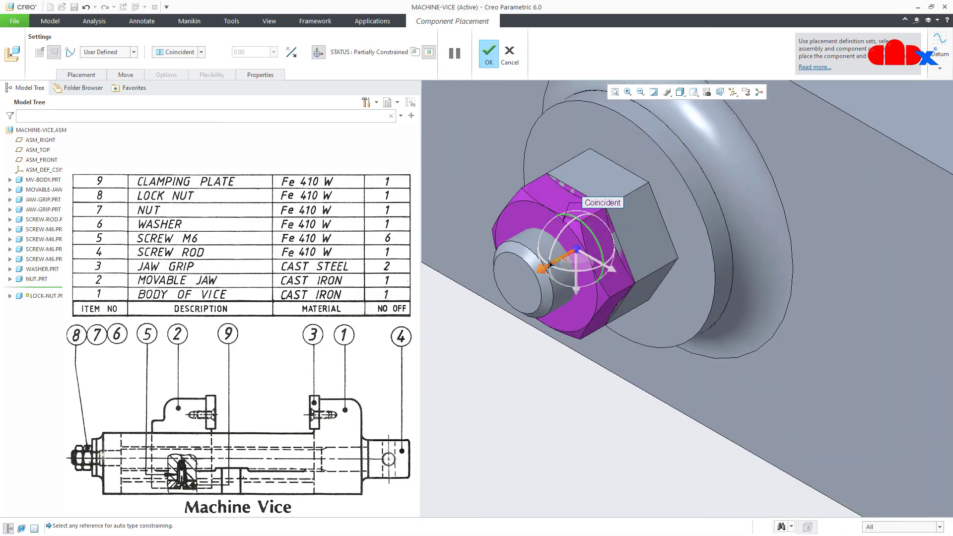
left_click_drag(548, 268, 478, 310)
Make the lock nut face Coincident with the nut face, finish, and return to default view
middle_click_drag(624, 277, 670, 282)
left_click(577, 318)
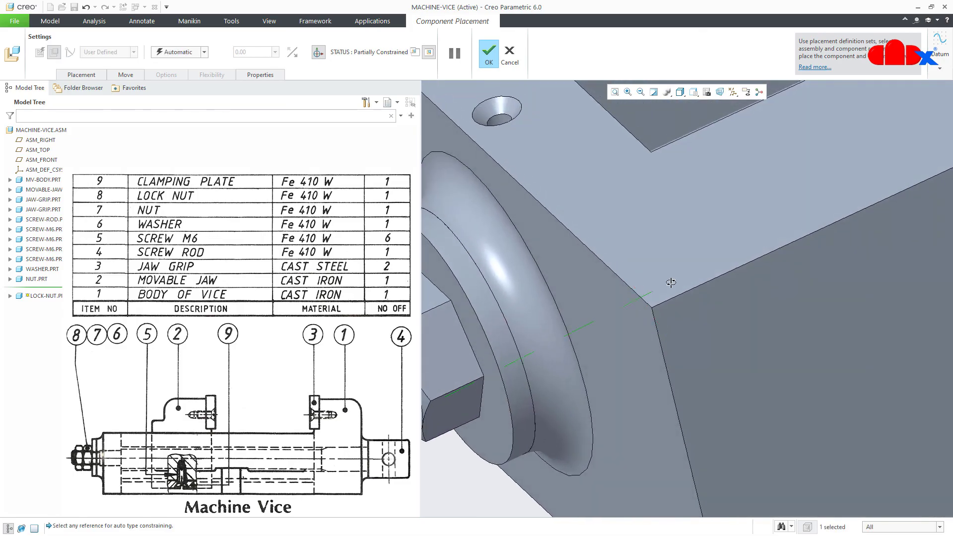
scroll(665, 299, "up", 5)
scroll(620, 305, "down", 5)
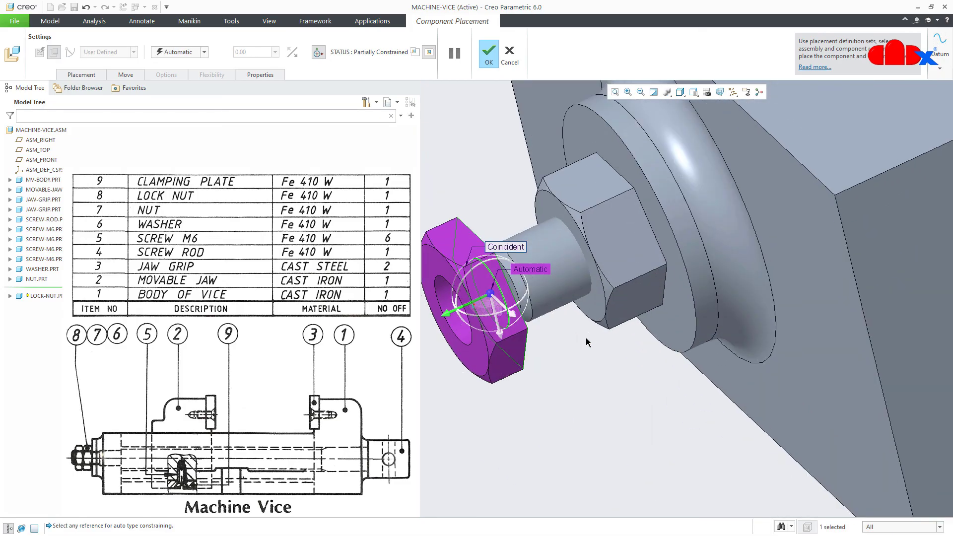
left_click(591, 313)
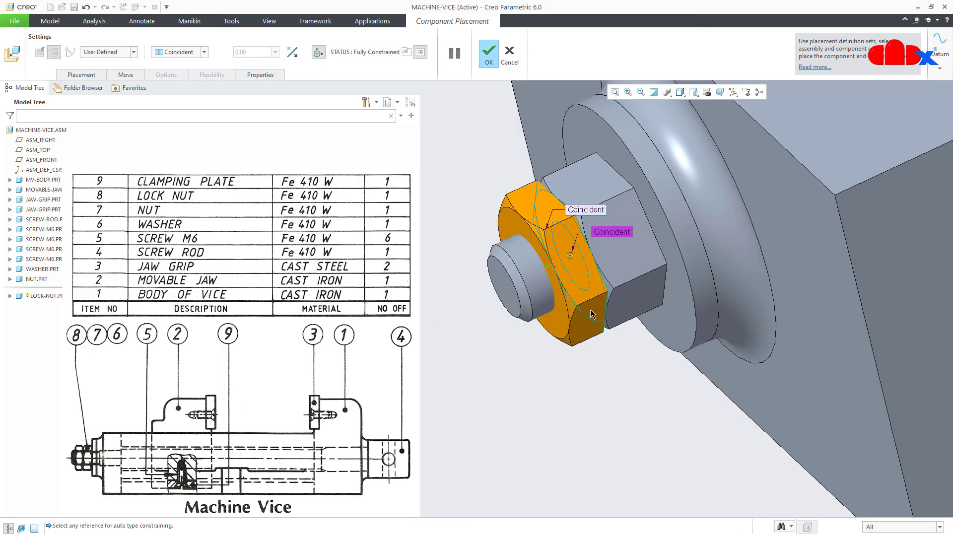
left_click(204, 52)
left_click(204, 53)
left_click(488, 55)
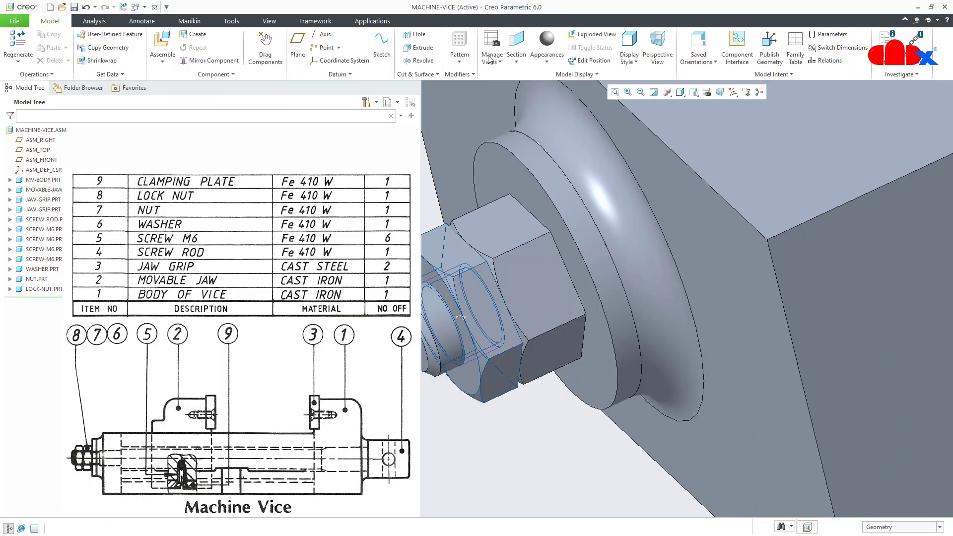
key("ctrl+d")
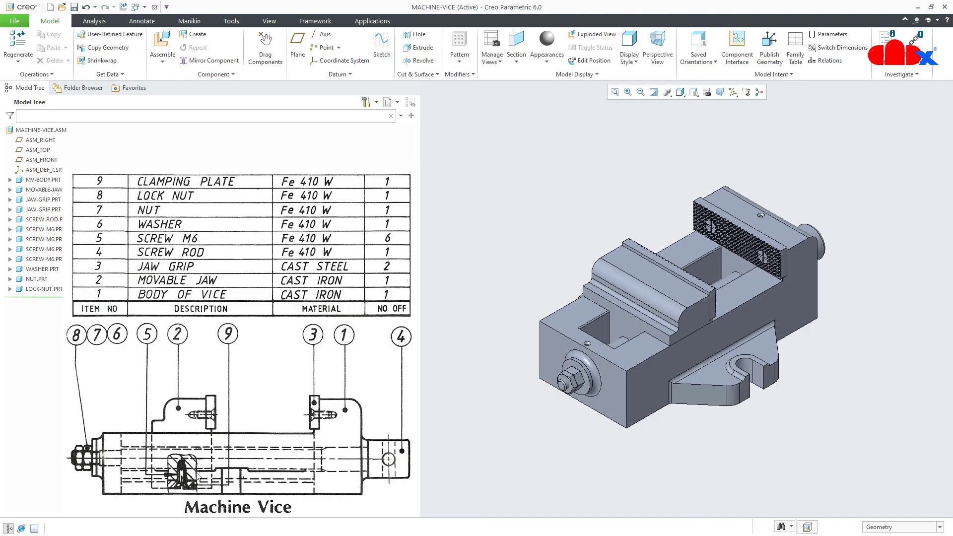
Load clamping-plate.prt into the MACHINE-VICE assembly
left_click(162, 43)
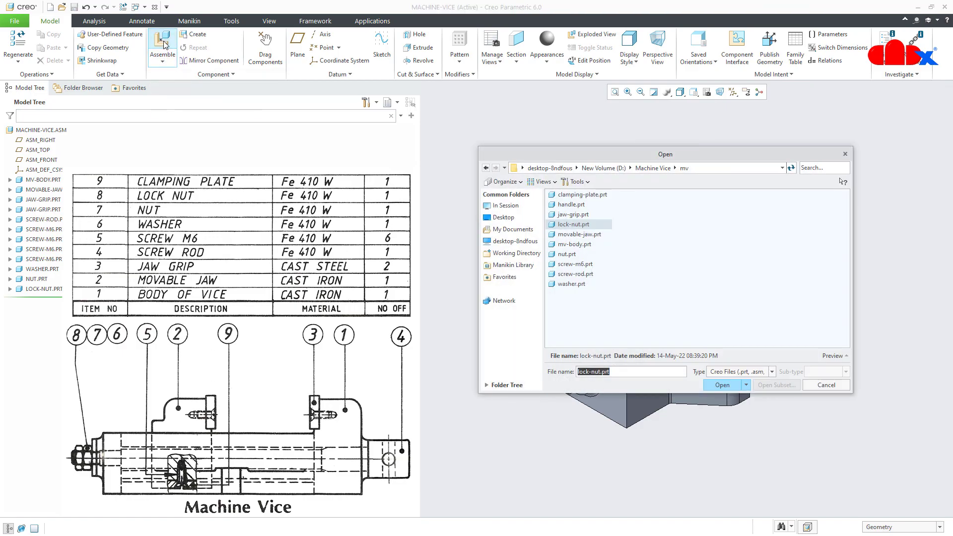
double_click(562, 194)
Tip the clamping plate flat and spin it about its vertical axis toward the jaw
scroll(672, 469, "up", 3)
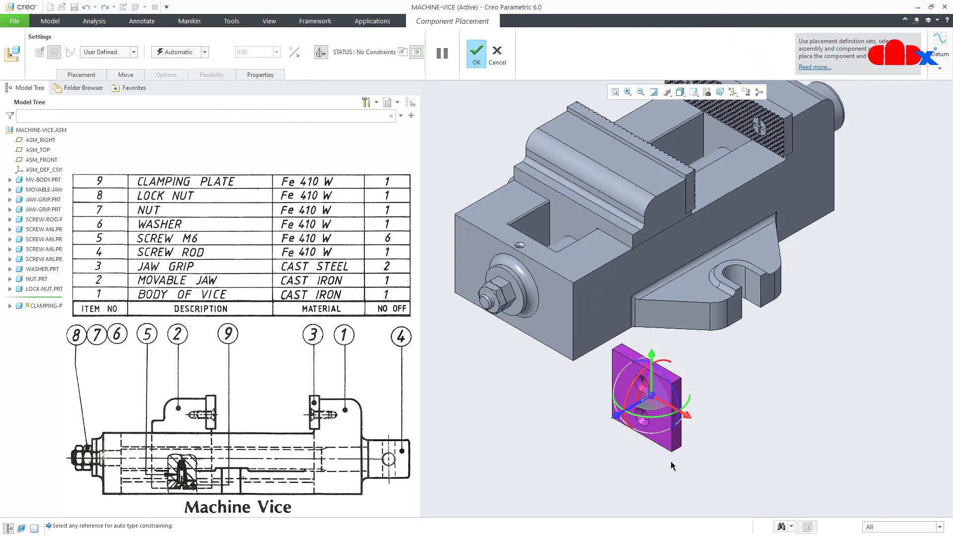
scroll(667, 451, "up", 2)
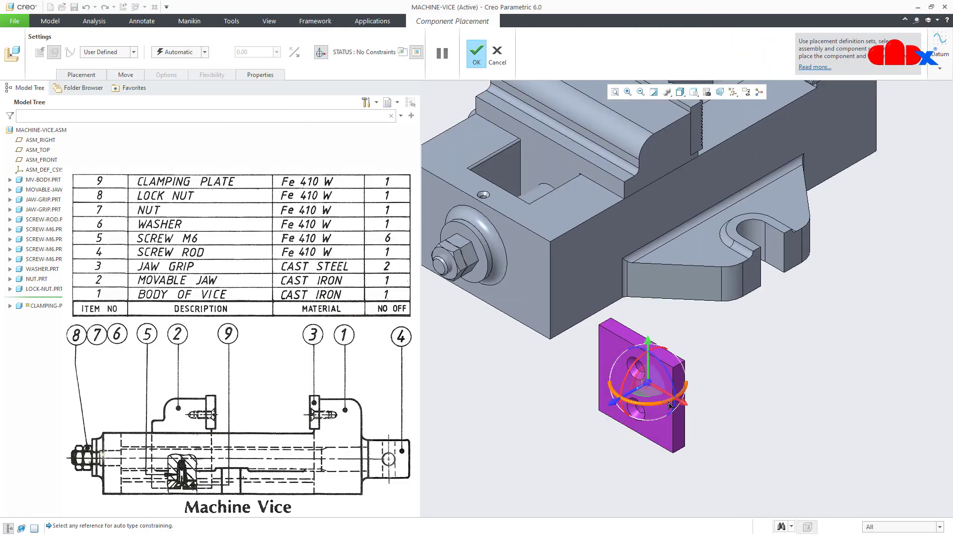
mouse_move(725, 417)
middle_mouse_down()
mouse_move(742, 386)
mouse_move(727, 416)
middle_mouse_up()
scroll(765, 411, "down", 2)
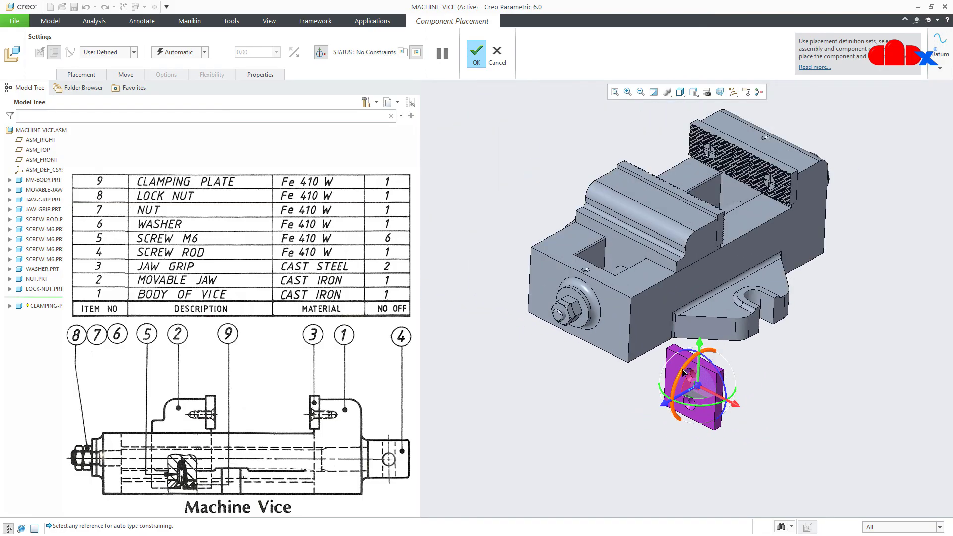
left_click_drag(683, 373, 675, 419)
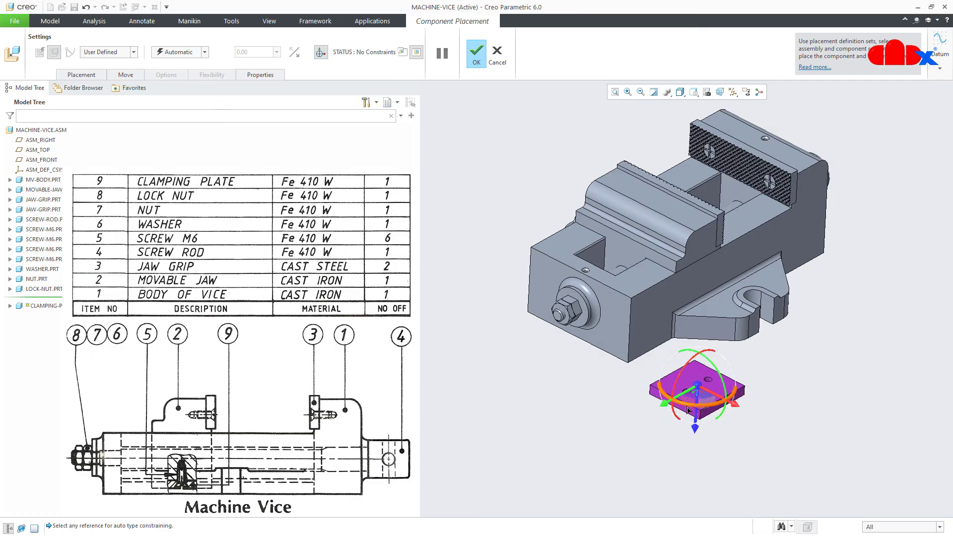
left_click_drag(688, 410, 745, 408)
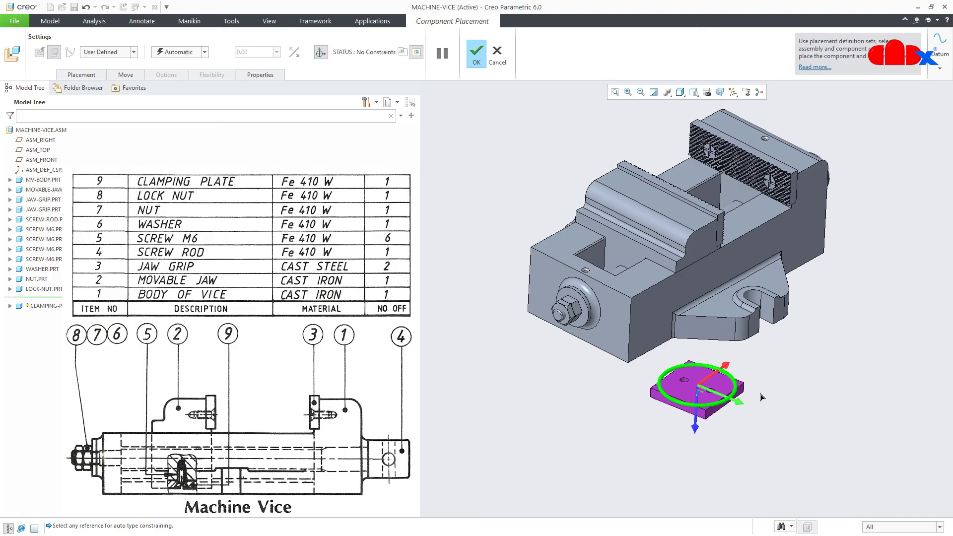
scroll(747, 427, "up", 8)
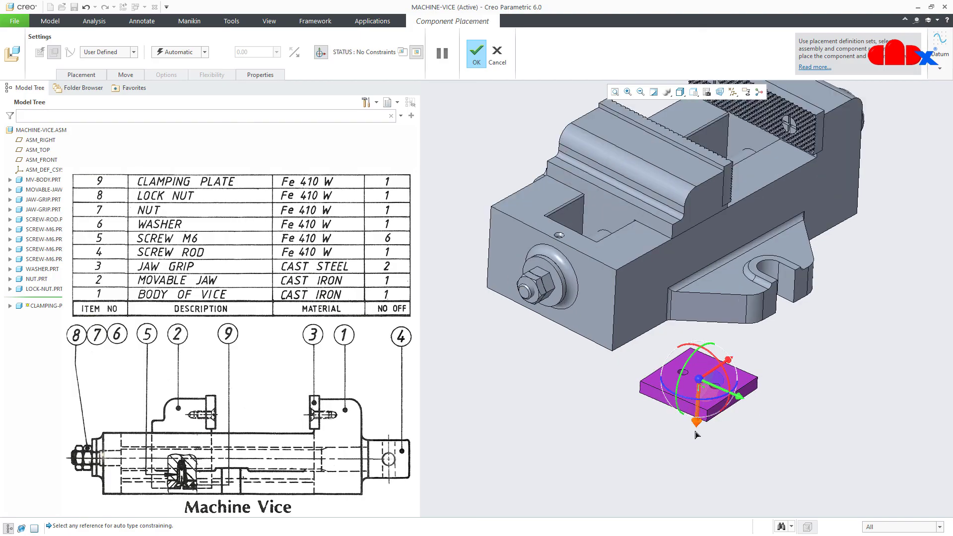
scroll(698, 376, "up", 4)
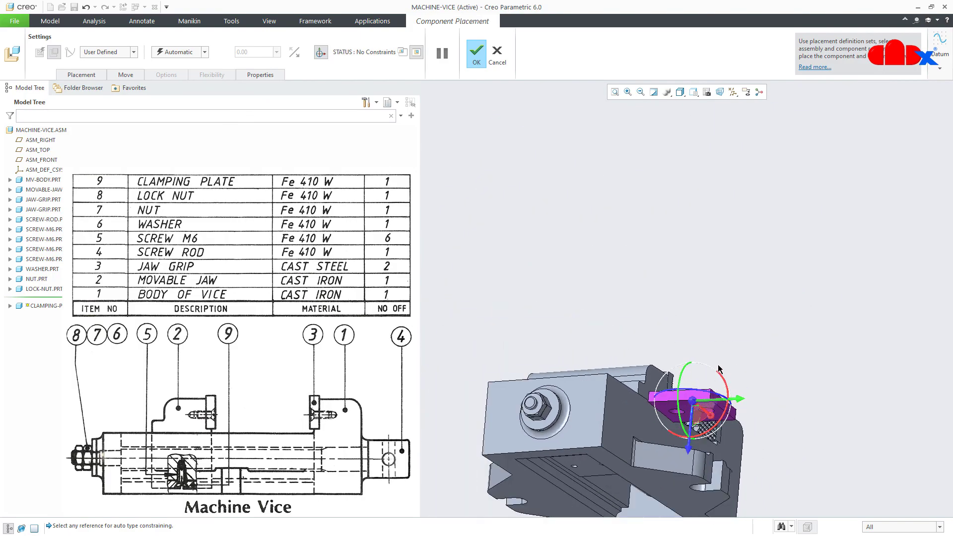
scroll(595, 468, "up", 2)
middle_click_drag(598, 473, 674, 386)
scroll(671, 278, "down", 6)
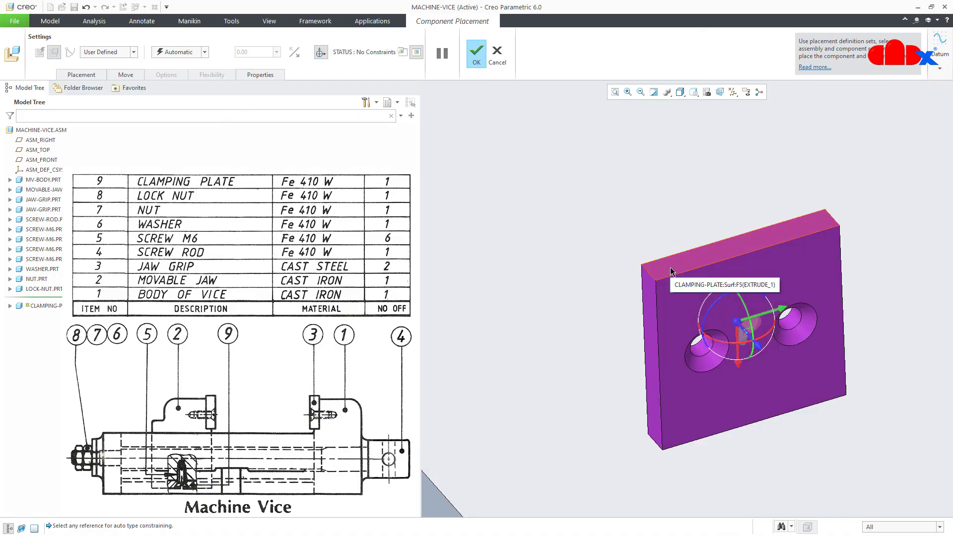
Mate the clamping plate's large flat face Coincident to the movable jaw's face
left_click(670, 269)
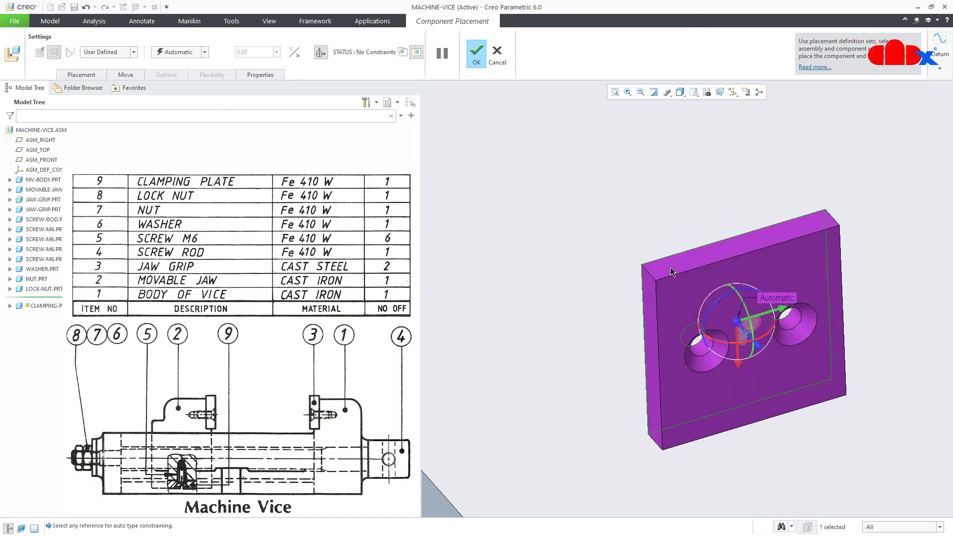
scroll(671, 268, "up", 5)
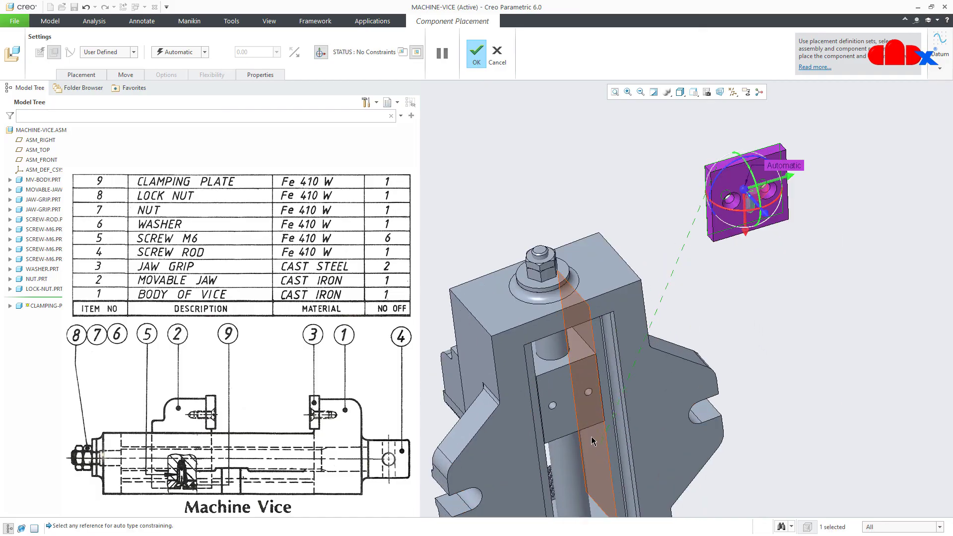
scroll(593, 441, "down", 3)
left_click(570, 405)
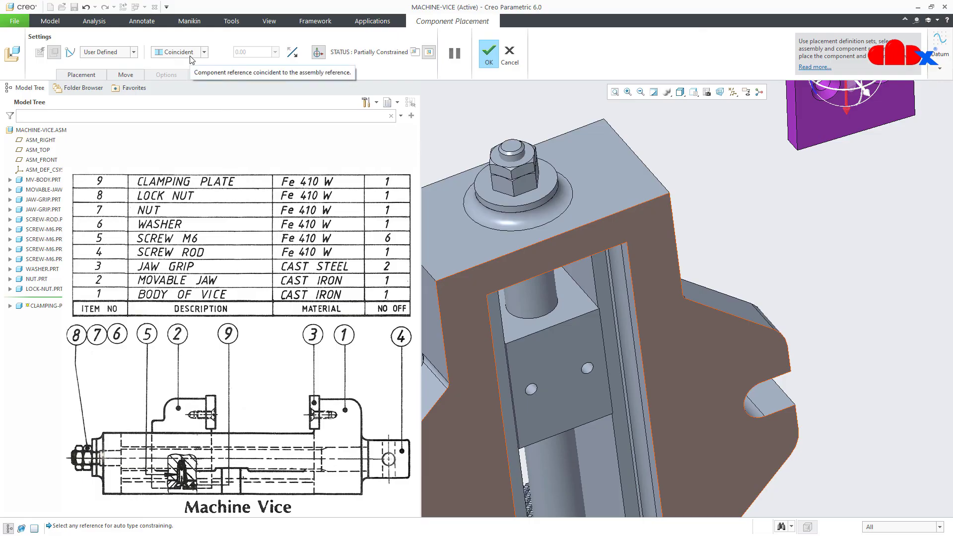
Align a plate countersunk hole Coincident with the jaw's hole and show the Placement list
scroll(844, 285, "up", 3)
scroll(814, 203, "down", 5)
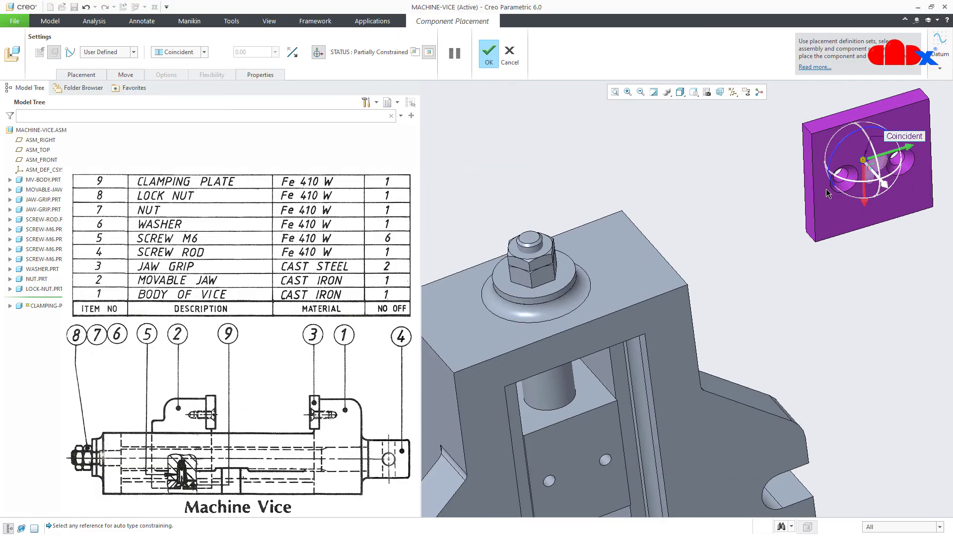
left_click(847, 179)
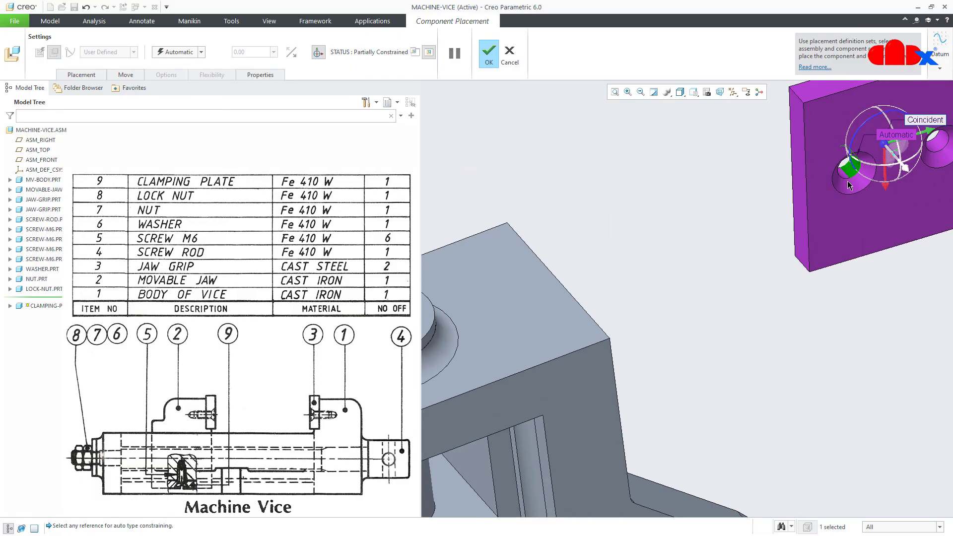
scroll(849, 199, "up", 5)
scroll(777, 402, "down", 8)
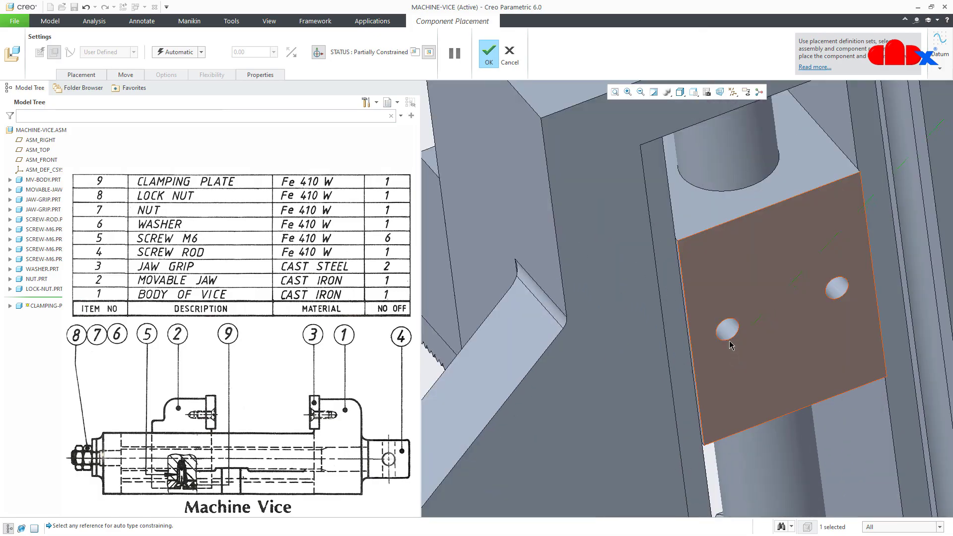
left_click(732, 332)
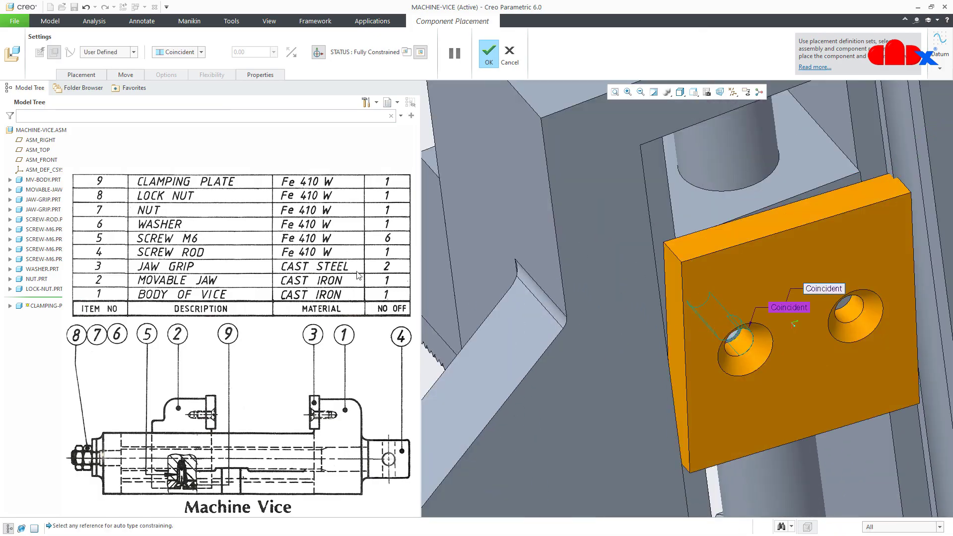
left_click(82, 75)
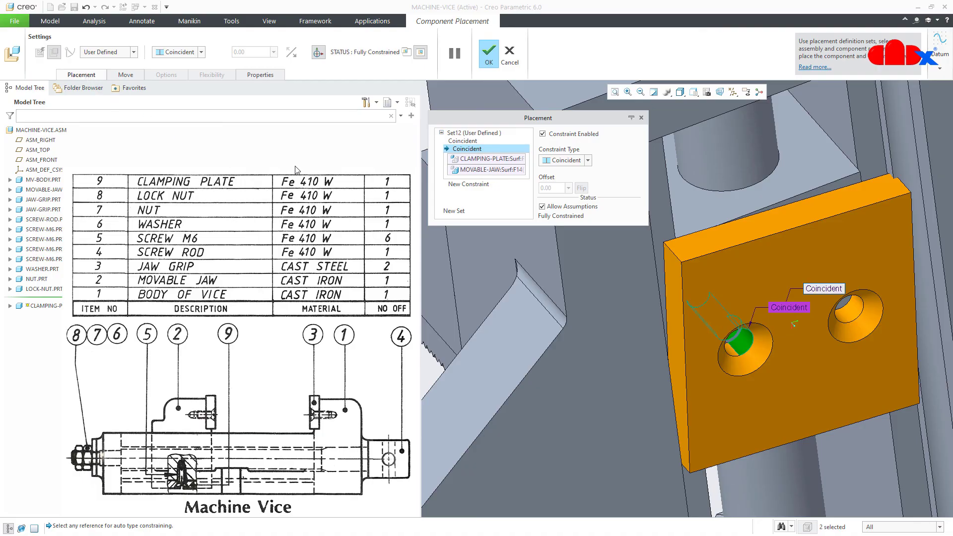
Add an Oriented constraint between the plate's right hole and the jaw, then confirm placement
left_click(542, 206)
scroll(710, 290, "down", 5)
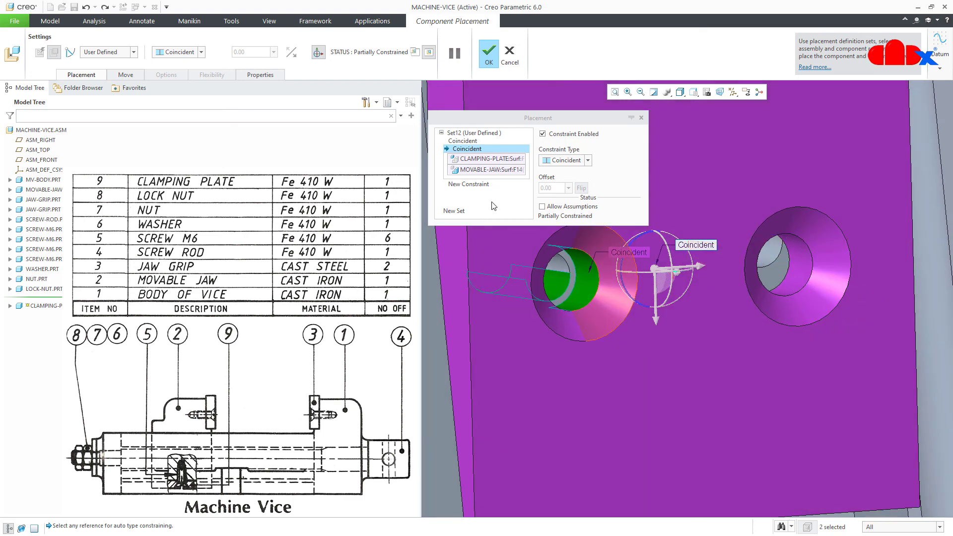
left_click(468, 184)
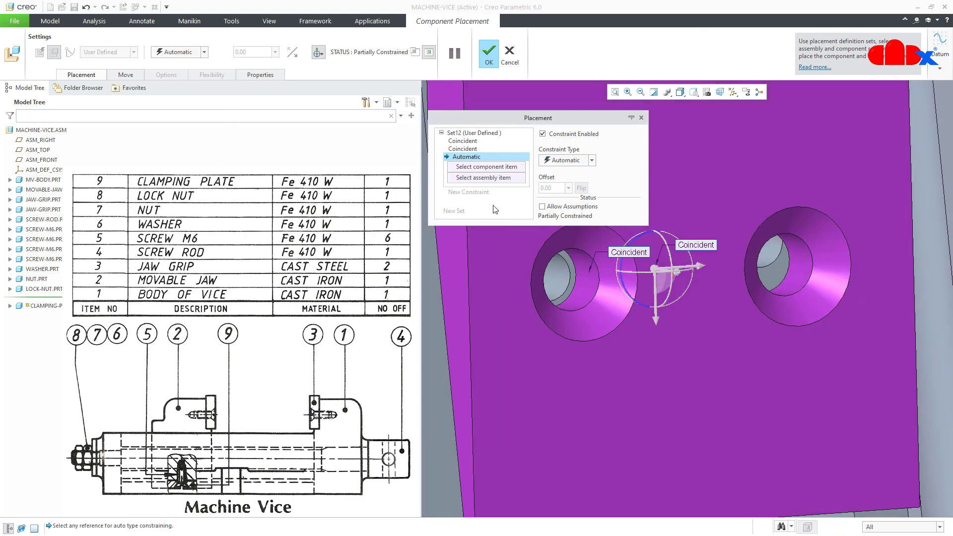
left_click(794, 279)
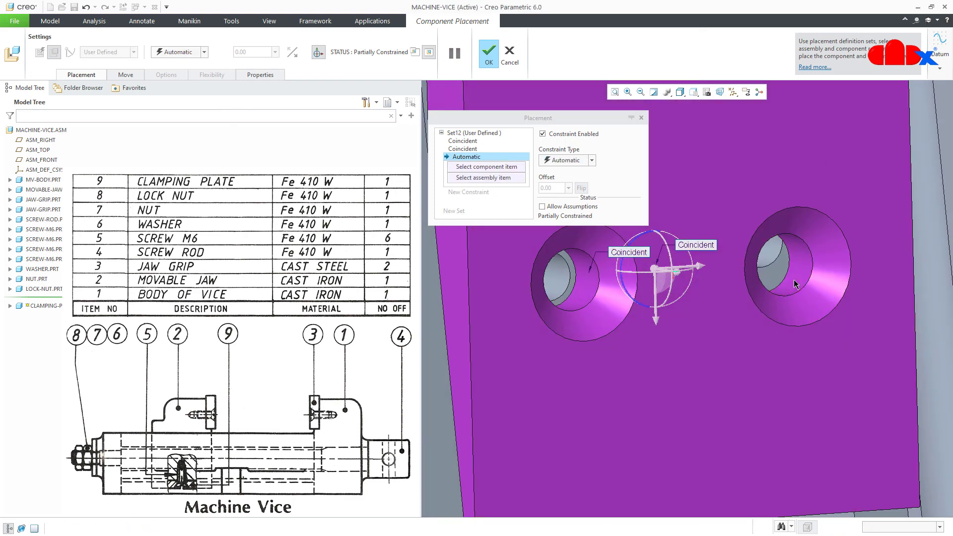
left_click(777, 256)
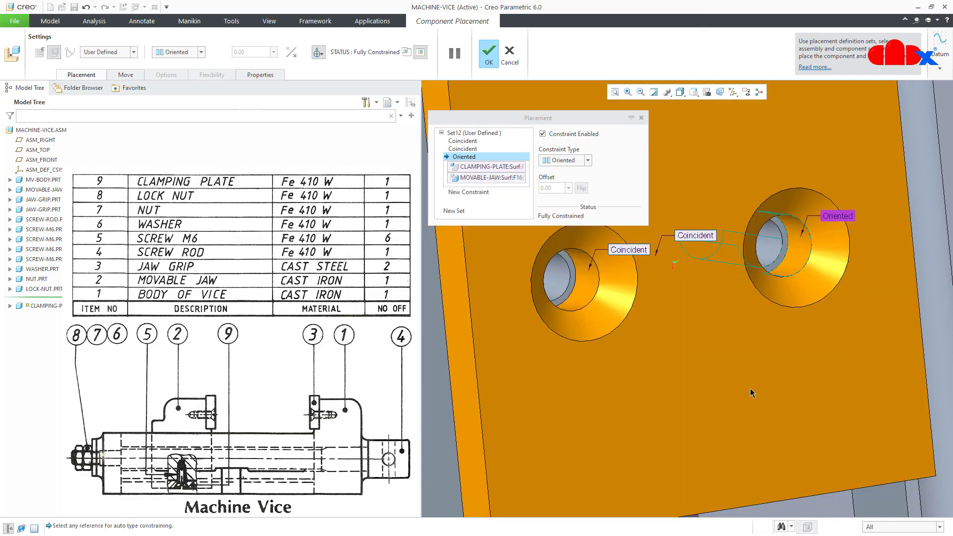
scroll(749, 388, "down", 3)
mouse_move(749, 389)
middle_mouse_down()
mouse_move(713, 388)
mouse_move(747, 397)
middle_mouse_up()
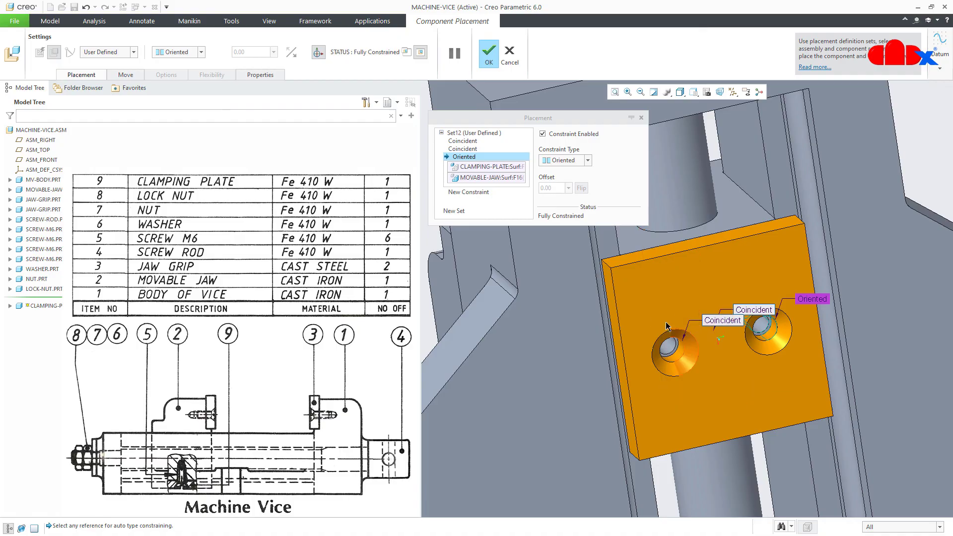
left_click(490, 62)
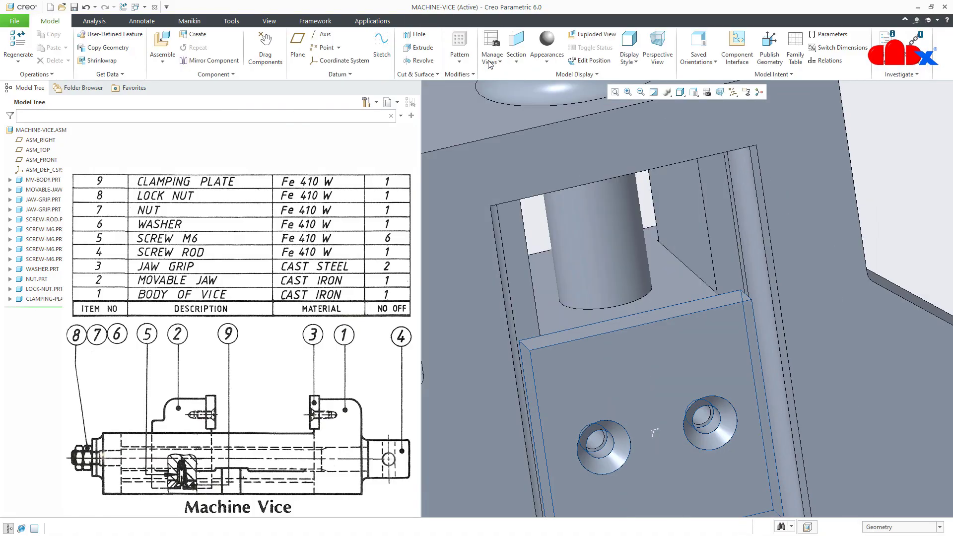
Inspect the placed plate, then open Repeat Component for SCREW-M6.PRT
scroll(684, 302, "down", 3)
middle_click_drag(691, 350, 699, 416)
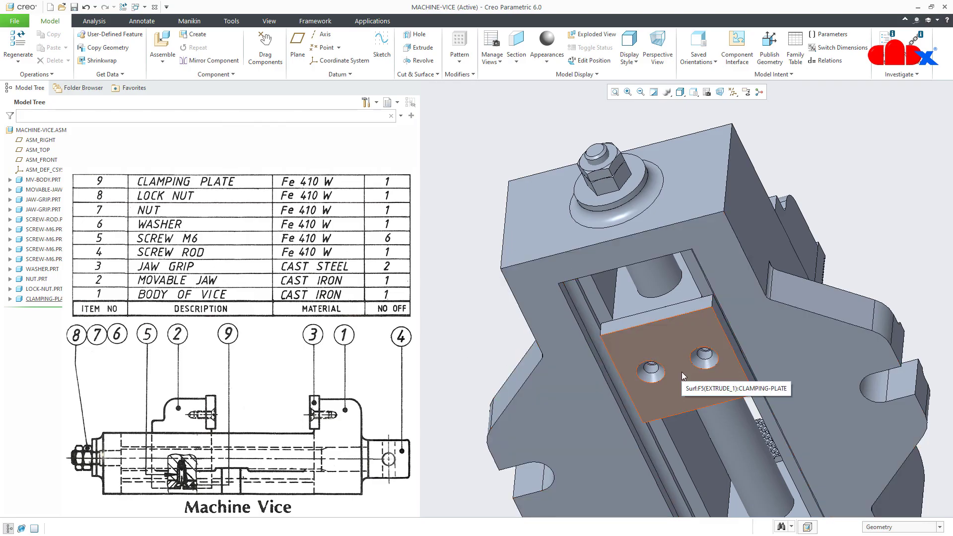
left_click(42, 259)
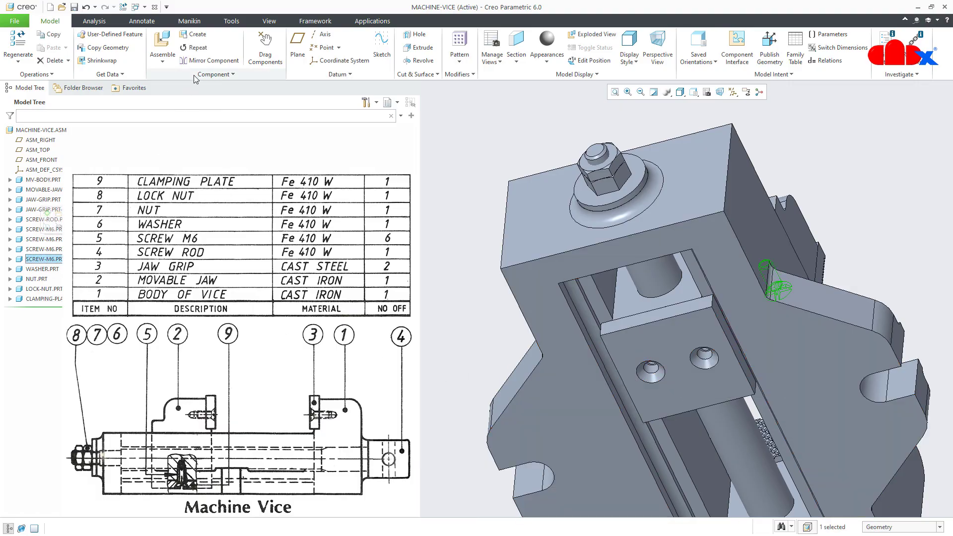
left_click(198, 48)
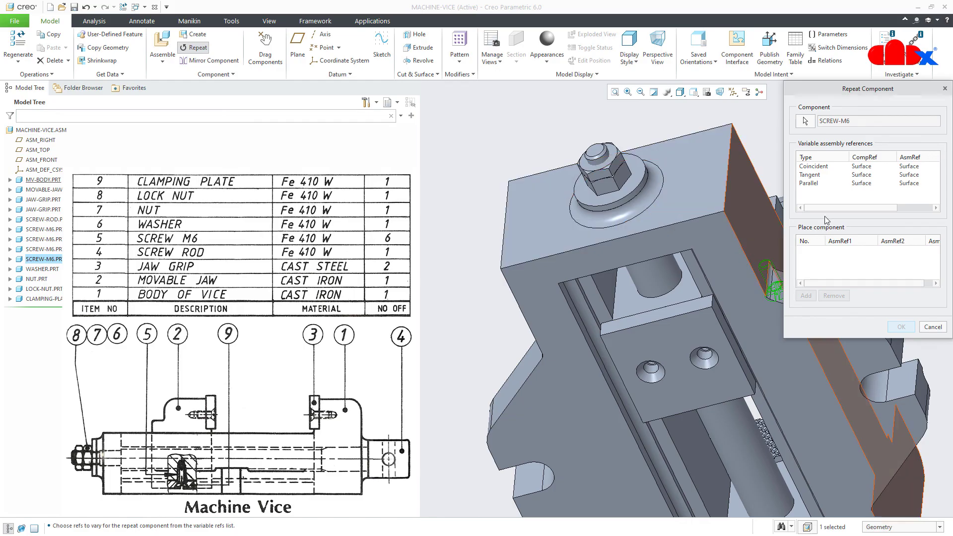
Make Coincident, Tangent and Parallel references variable and place a screw in the left hole
left_click(821, 167)
left_click(816, 175, "ctrl")
left_click(814, 184, "ctrl")
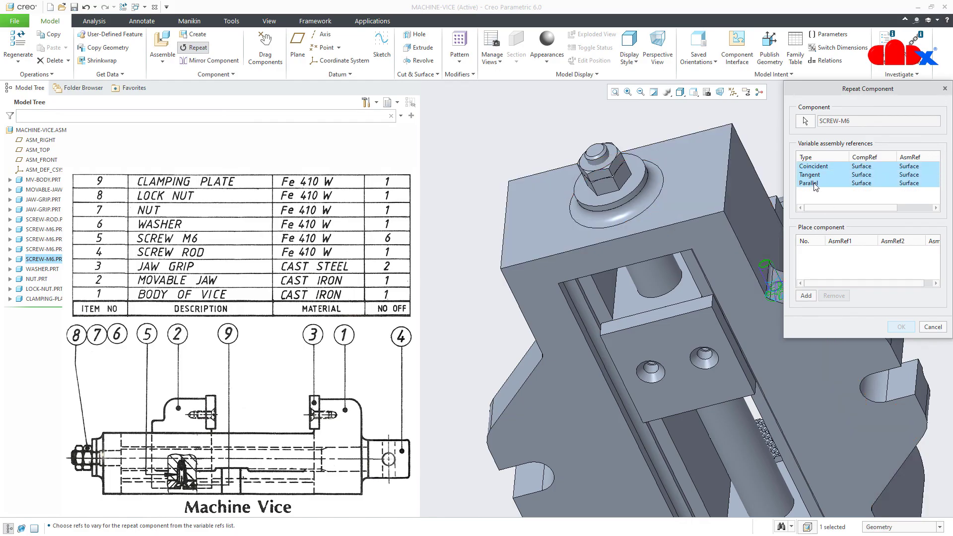
left_click(805, 296)
scroll(727, 387, "down", 3)
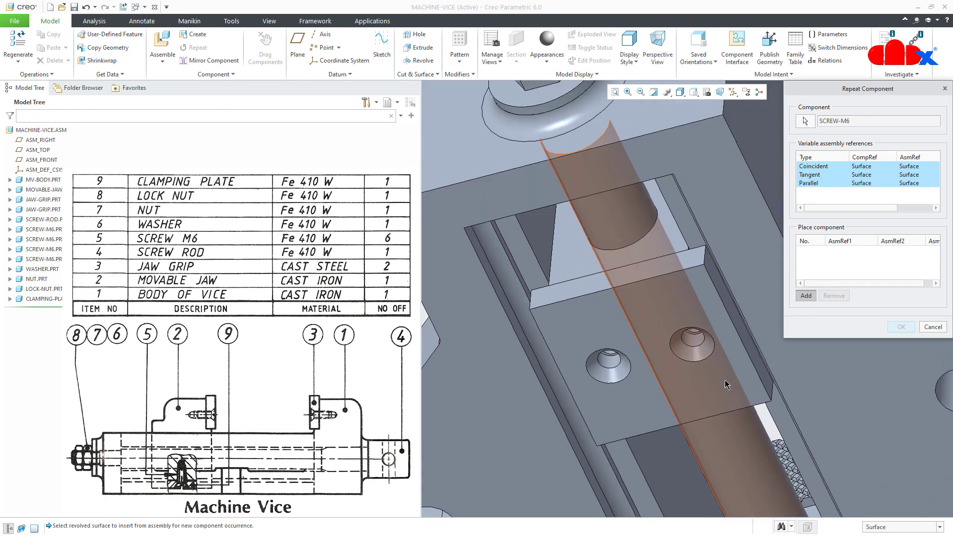
middle_click_drag(618, 397, 626, 367)
left_click(620, 363)
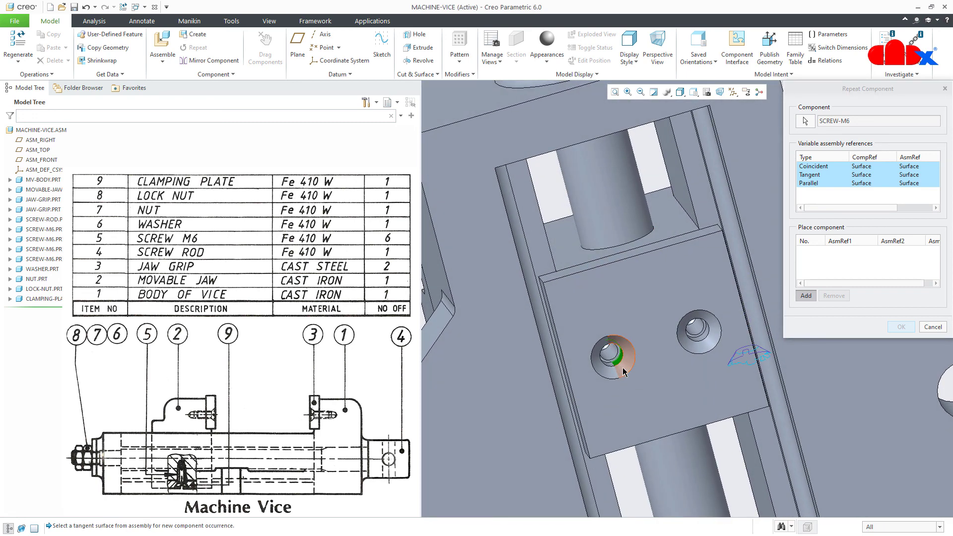
left_click(624, 372)
middle_click_drag(624, 372, 601, 381)
left_click(573, 385)
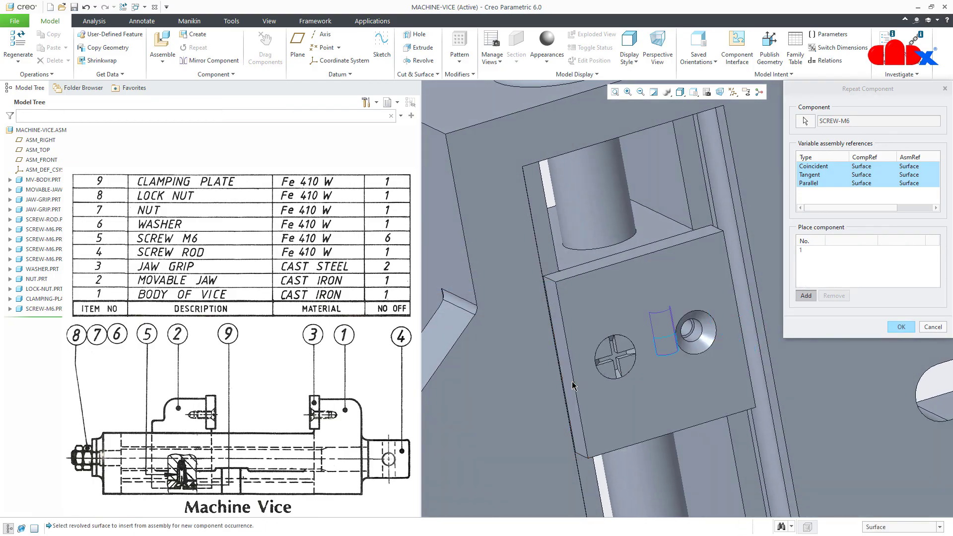
Place the second screw in the right countersunk hole, confirm, and return to default view
left_click(701, 337)
left_click(704, 344)
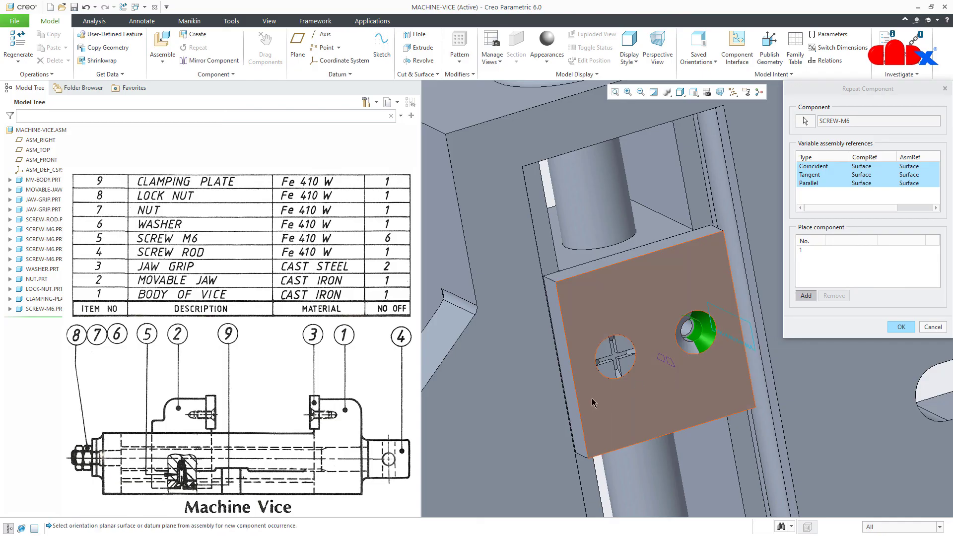
left_click(574, 408)
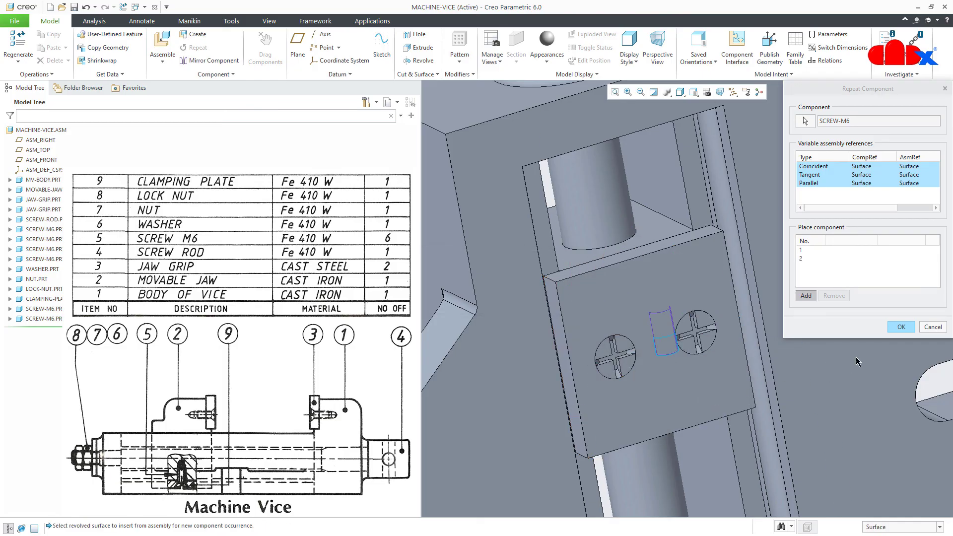
left_click(900, 327)
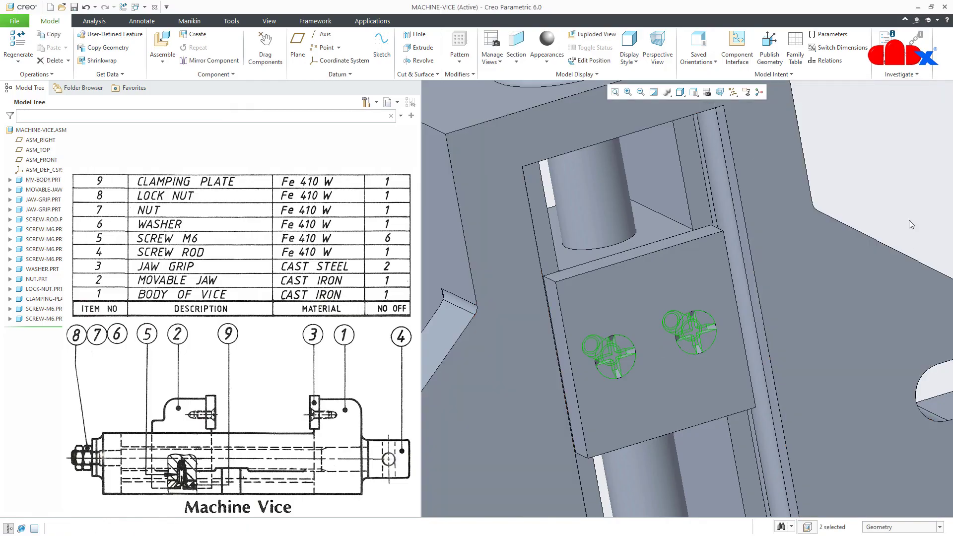
key("ctrl+d")
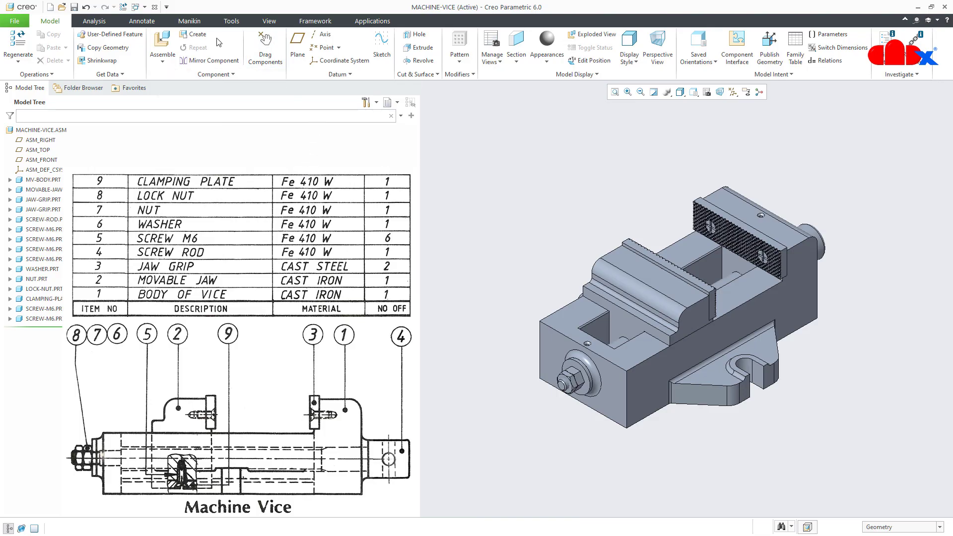
left_click(163, 44)
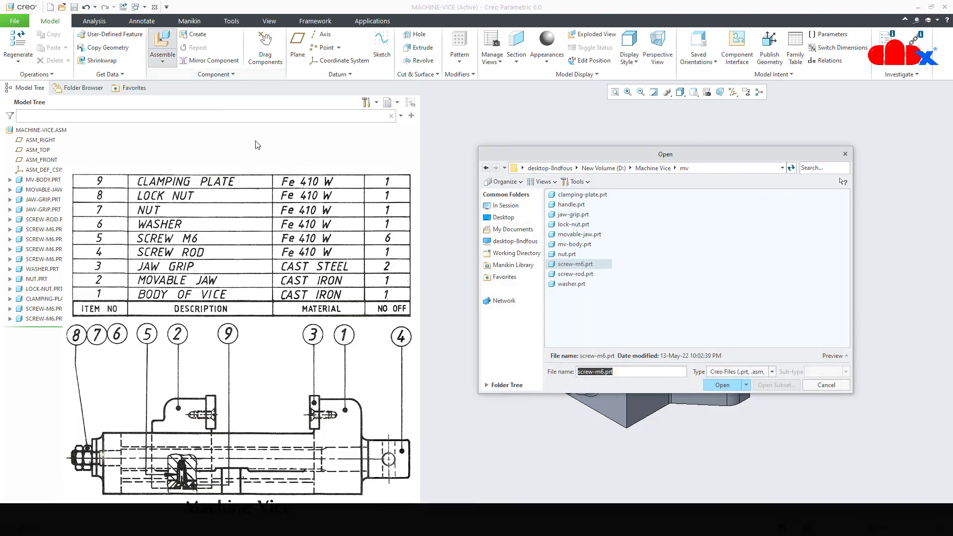
Load the handle part and align its bar with the screw rod's cross hole
double_click(576, 205)
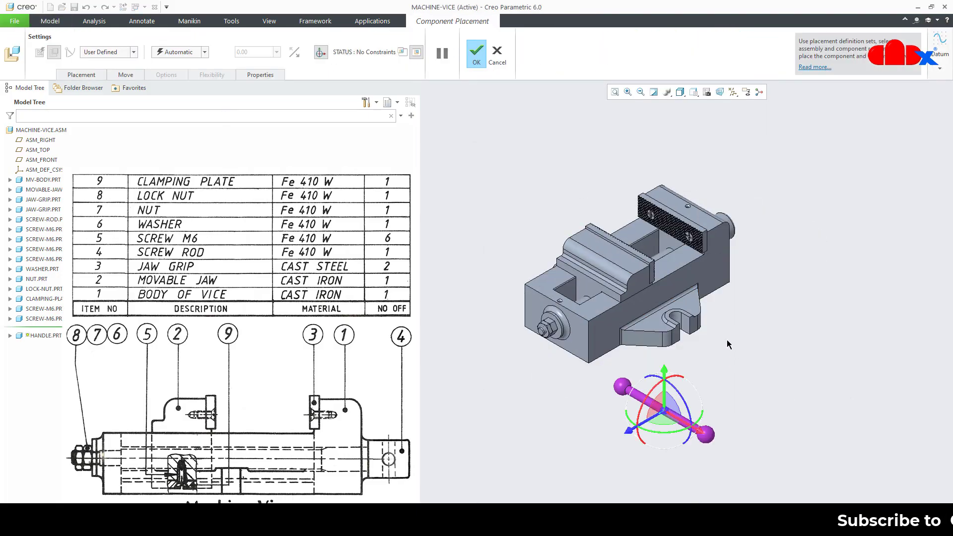
middle_click_drag(700, 355, 682, 361)
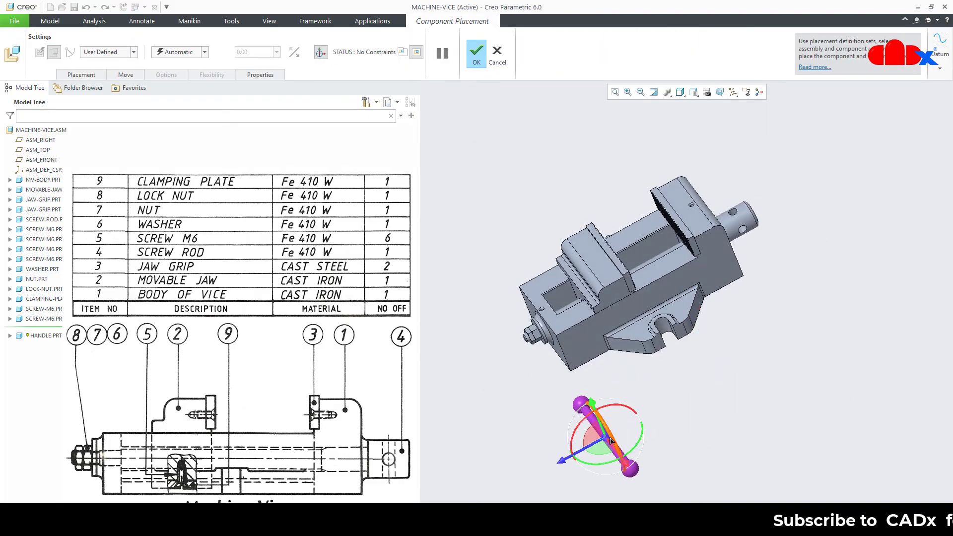
middle_click_drag(609, 440, 623, 433)
left_click_drag(608, 440, 769, 253)
scroll(769, 212, "down", 3)
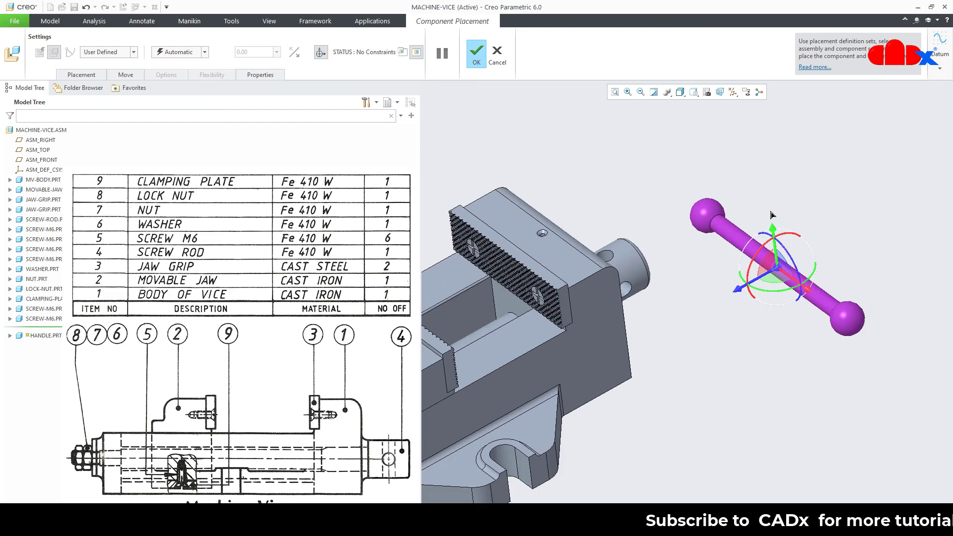
middle_click_drag(770, 211, 762, 231)
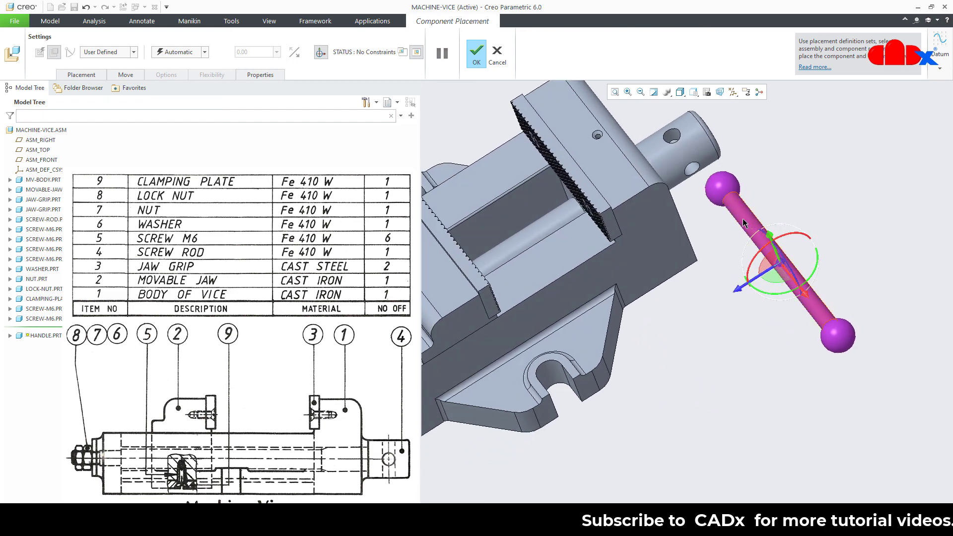
left_click(743, 222)
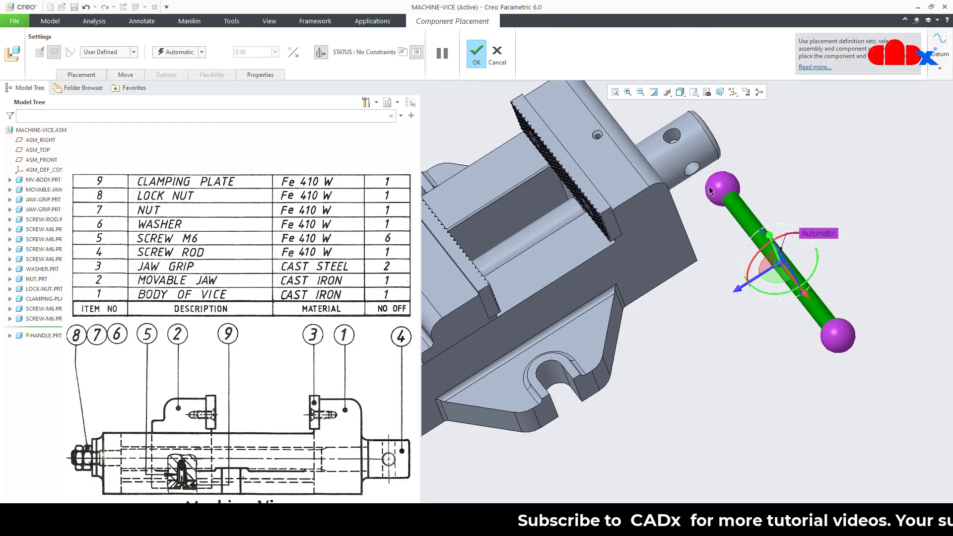
left_click(693, 170)
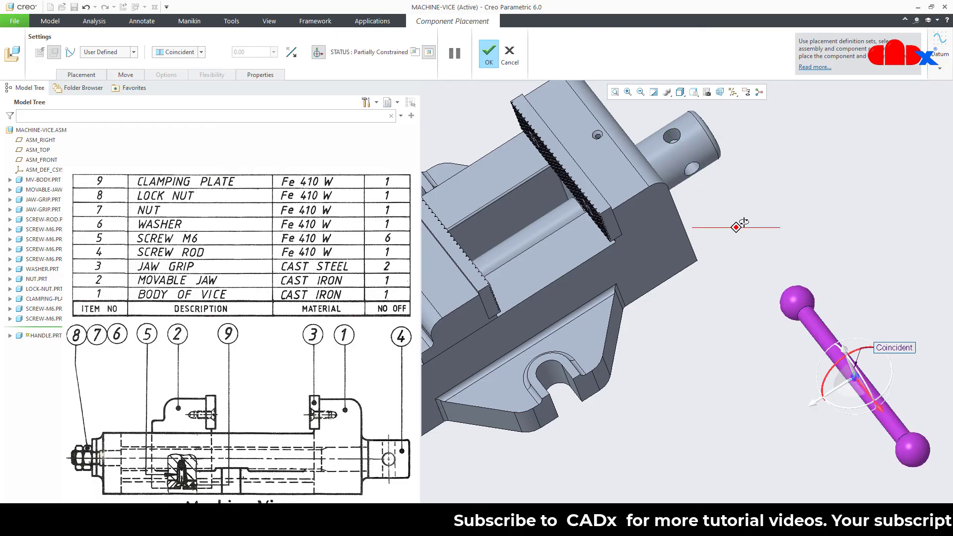
middle_click_drag(729, 226, 747, 234)
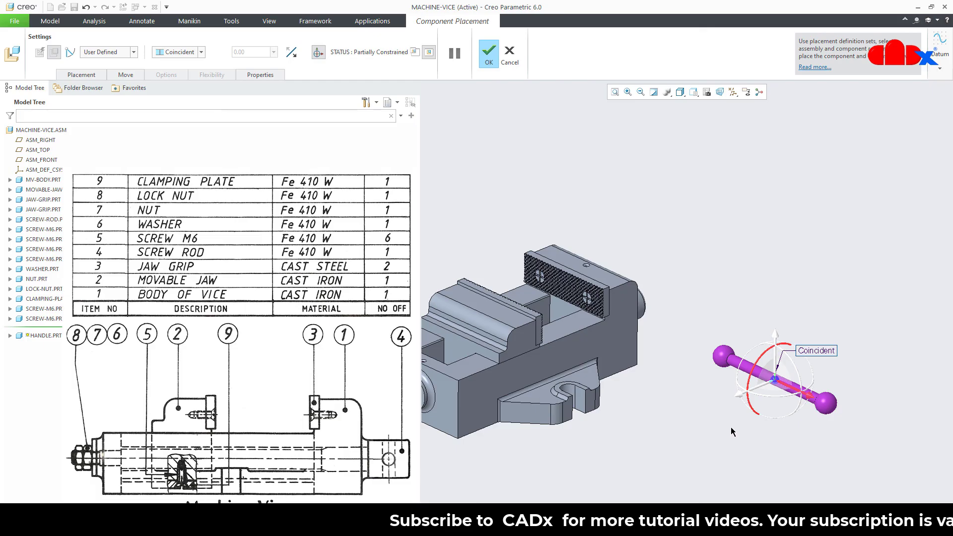
scroll(731, 431, "up", 2)
Show datum planes and make a handle plane Coincident with a screw-rod datum plane
left_click(732, 92)
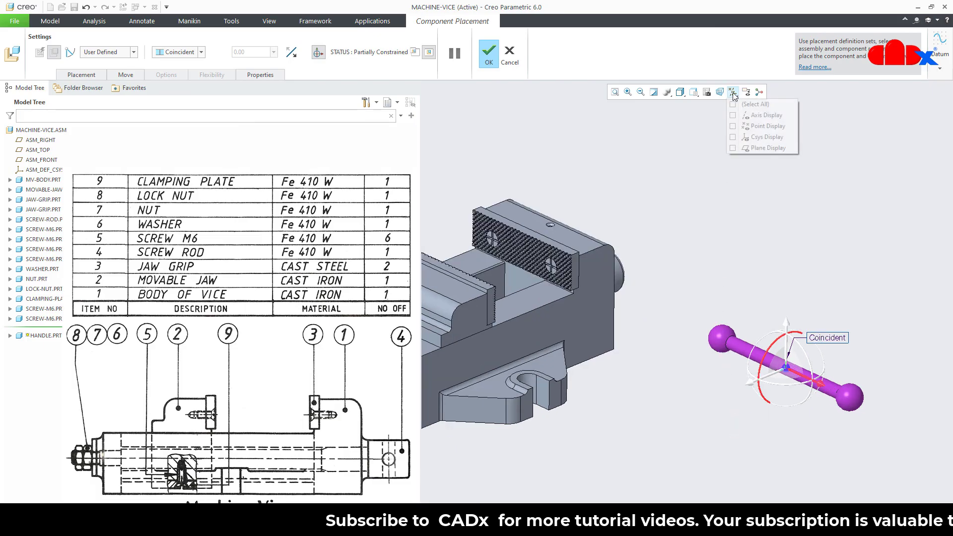
left_click(743, 148)
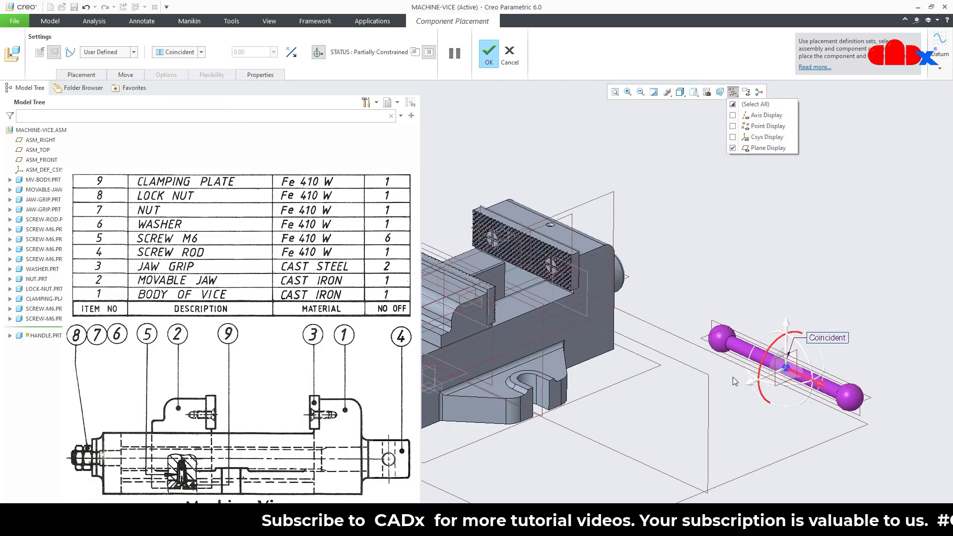
scroll(736, 412, "up", 1)
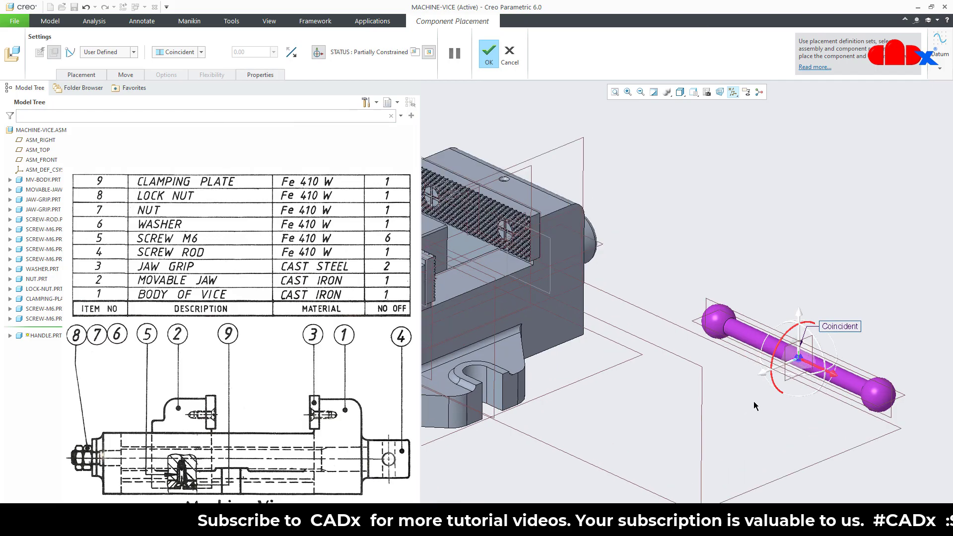
left_click(785, 380)
scroll(776, 386, "down", 3)
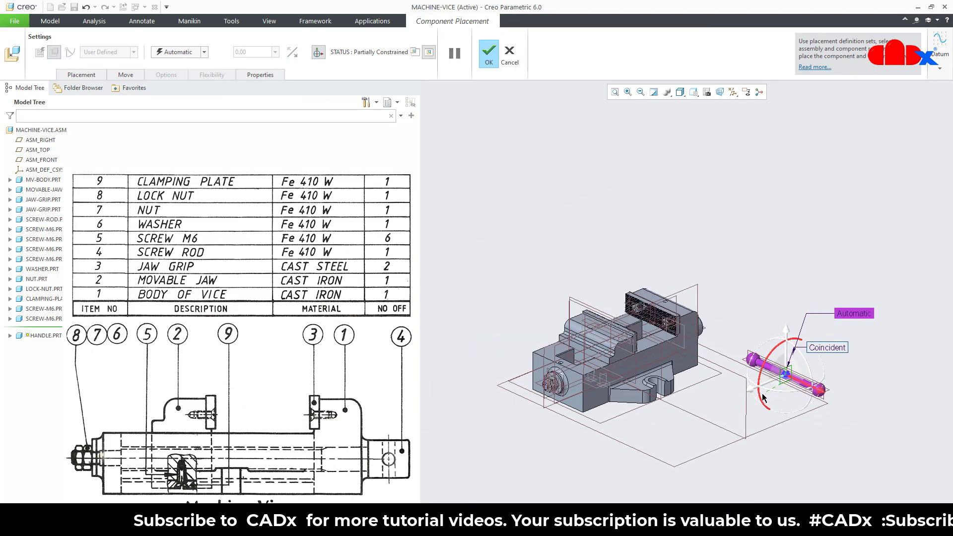
scroll(774, 347, "up", 4)
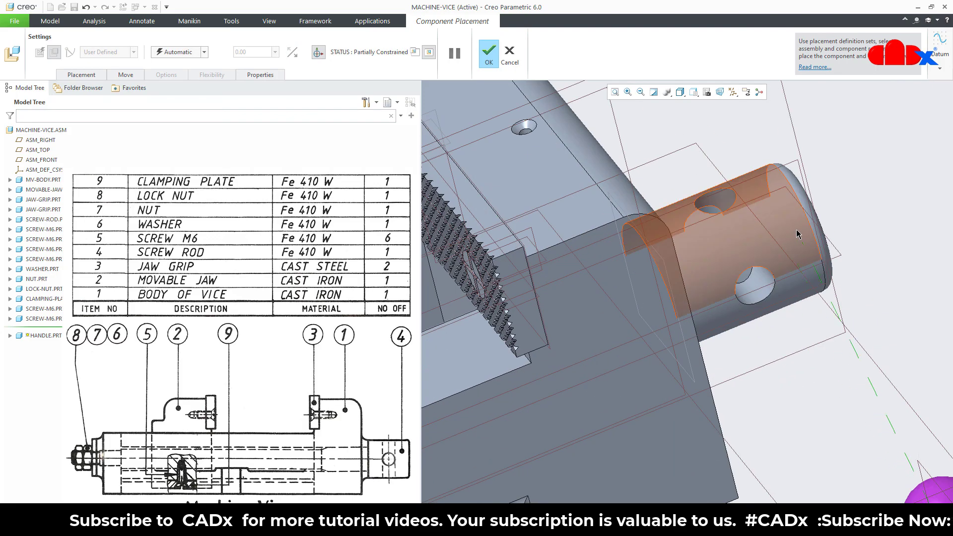
scroll(798, 234, "up", 2)
left_click(793, 97)
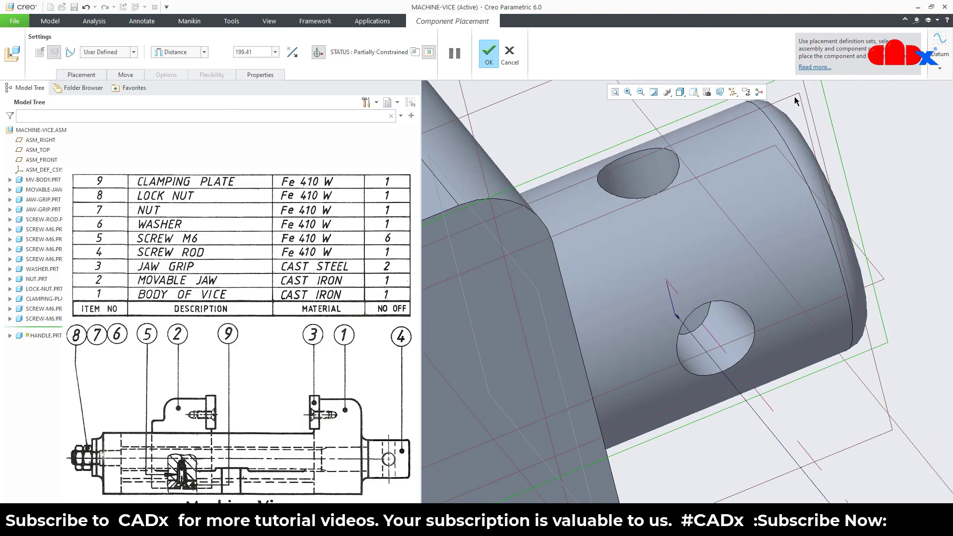
scroll(715, 314, "down", 5)
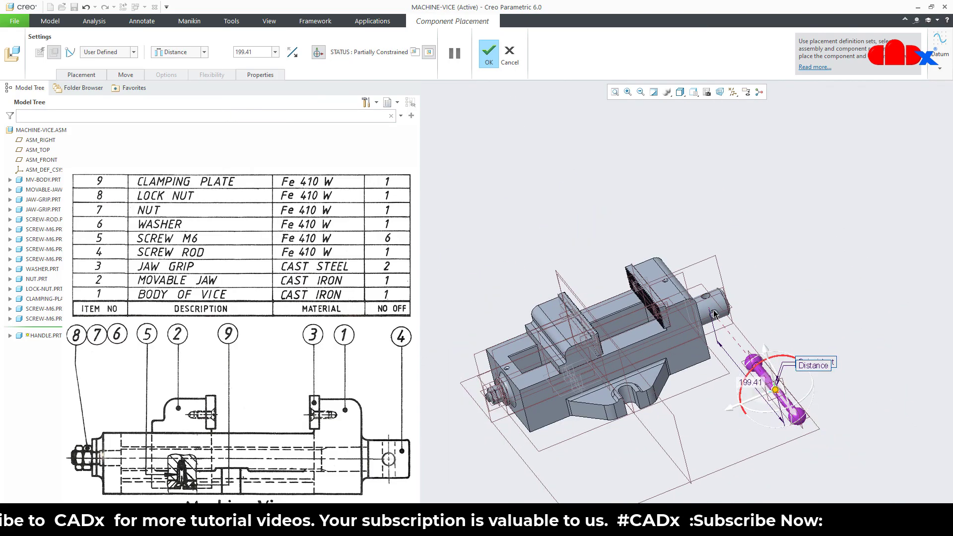
left_click(196, 52)
left_click(179, 90)
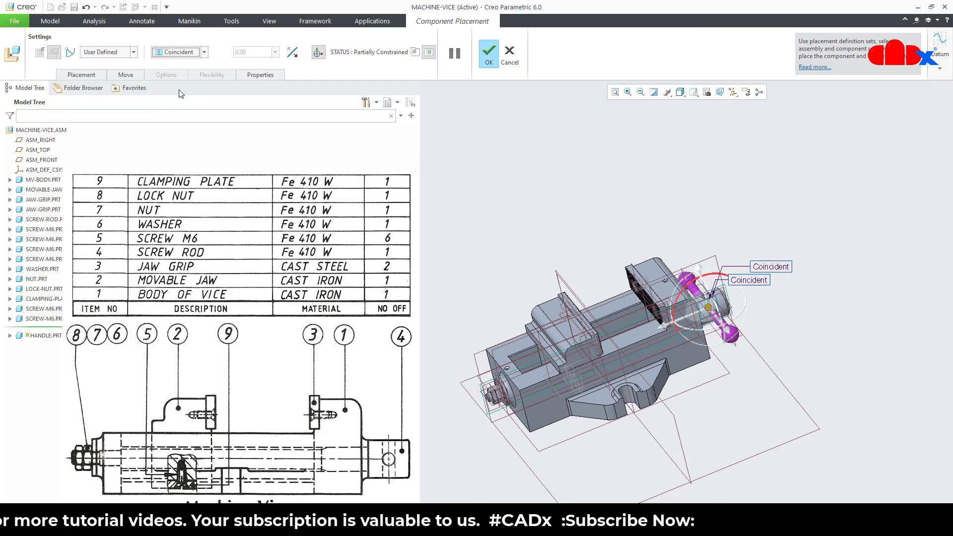
Allow assumptions in Placement, hide datum planes, and confirm the handle's placement
left_click(78, 75)
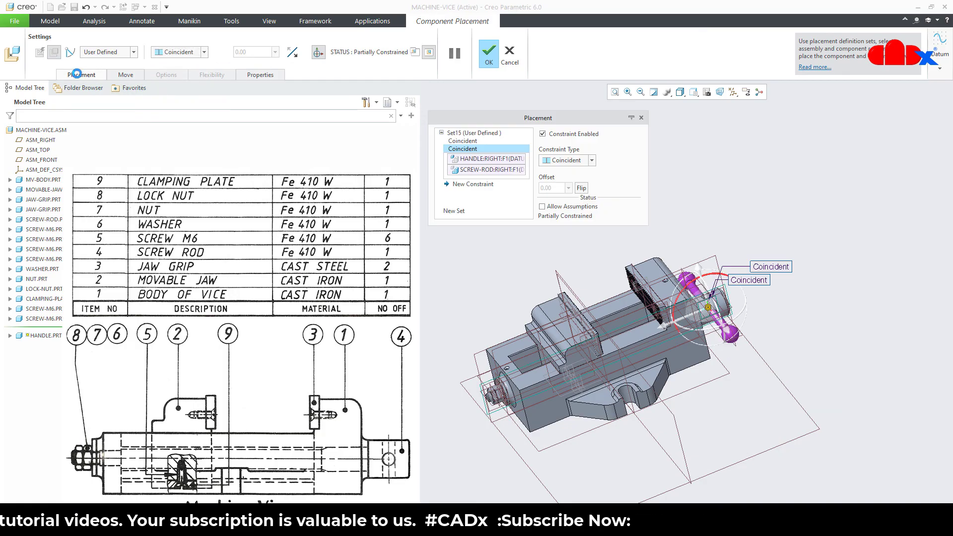
left_click(542, 206)
scroll(705, 306, "down", 2)
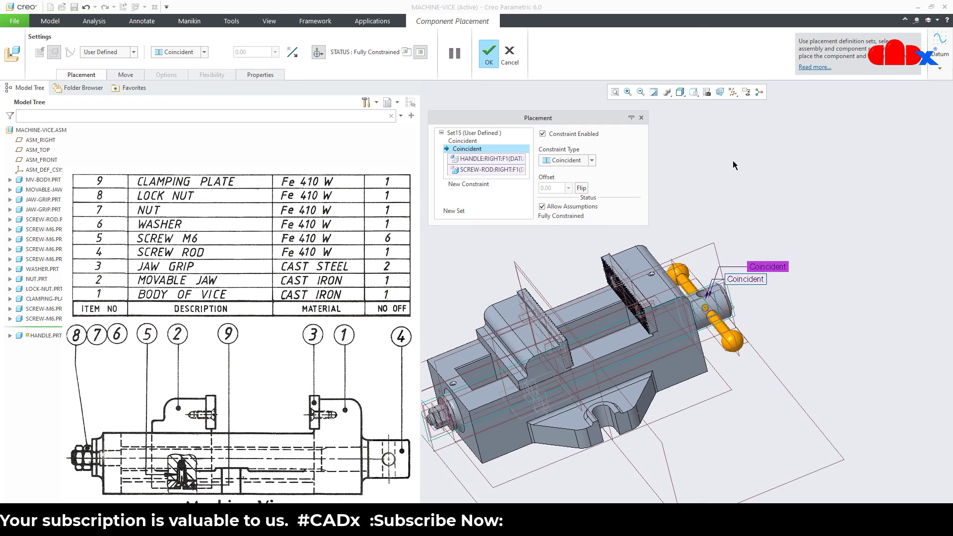
left_click(733, 92)
left_click(759, 148)
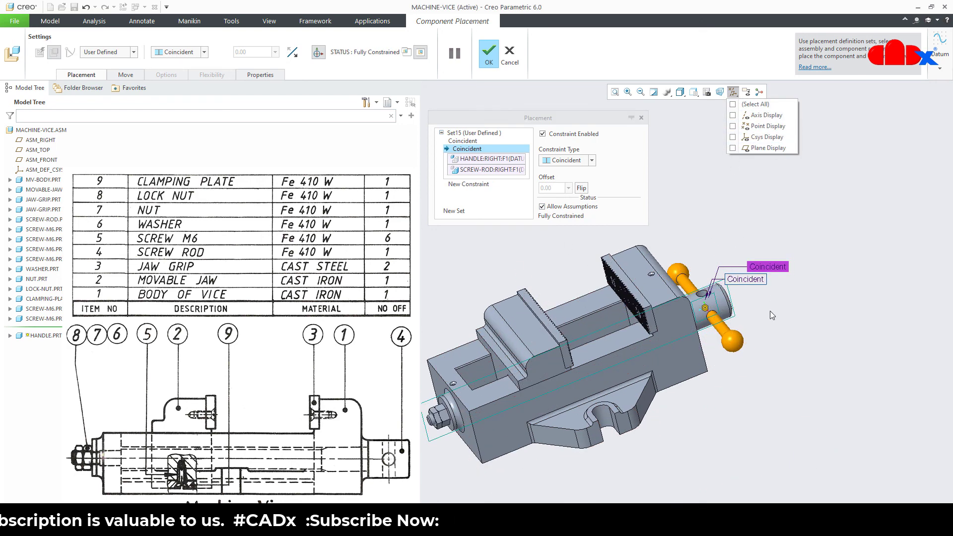
middle_click_drag(750, 382, 648, 295)
scroll(667, 302, "down", 2)
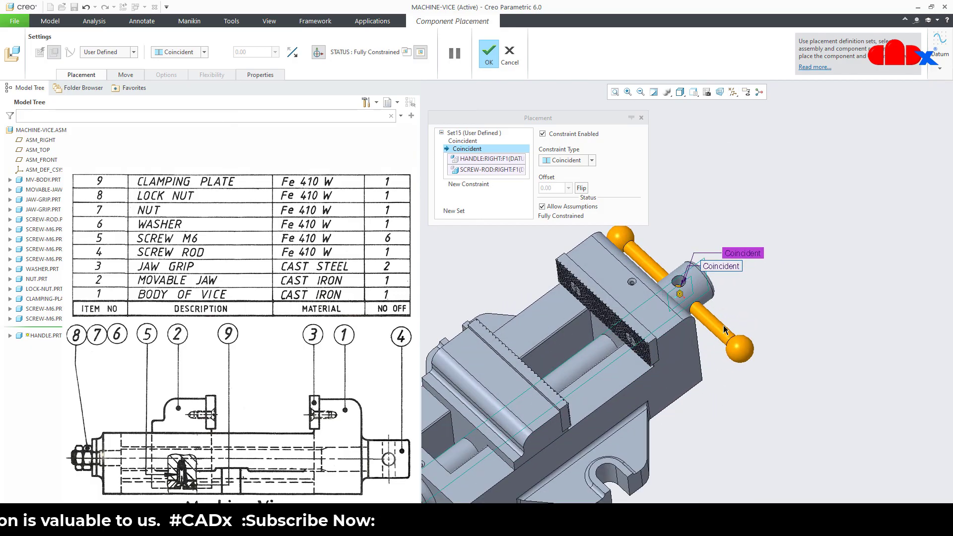
left_click(490, 55)
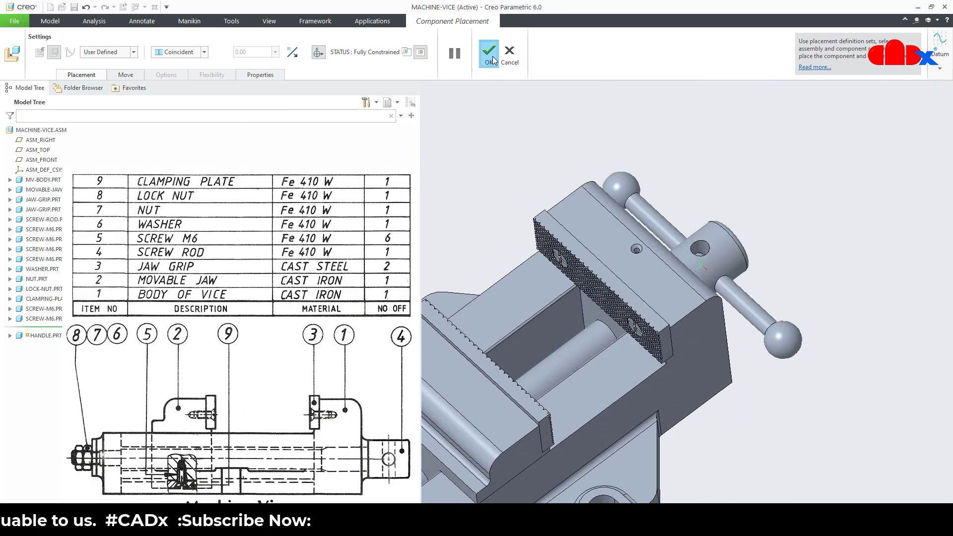
key("ctrl+d")
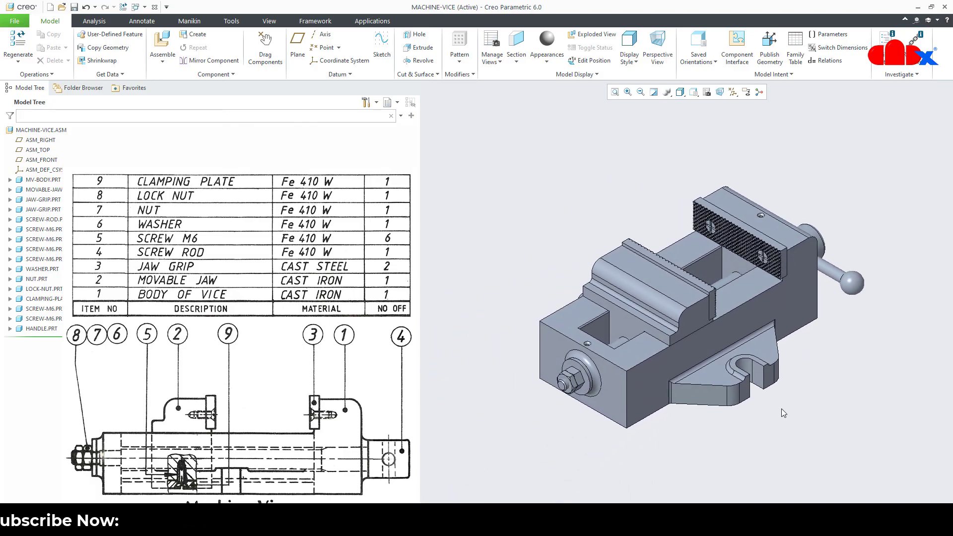
Apply the gold metal appearance to the MV-BODY vice body
left_click(278, 25)
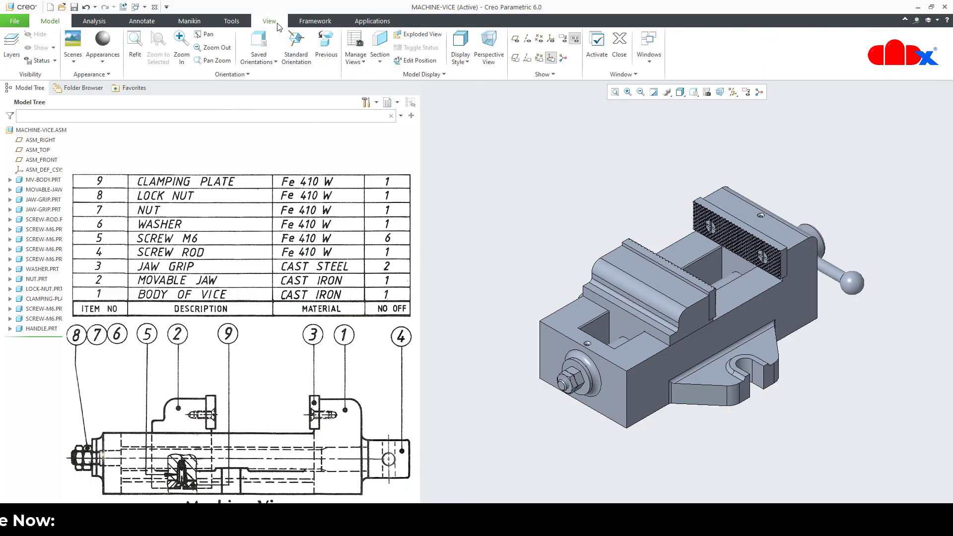
left_click(105, 62)
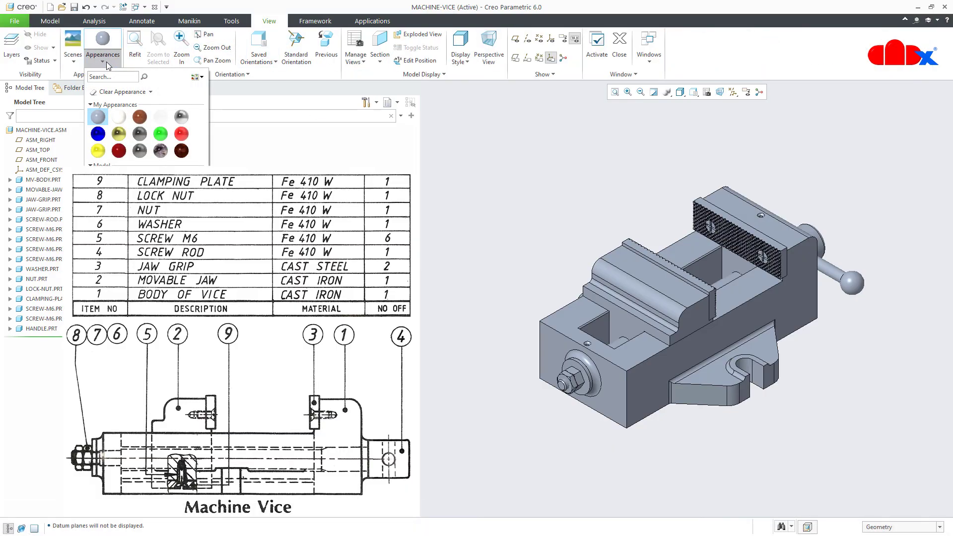
left_click(106, 63)
left_click(50, 21)
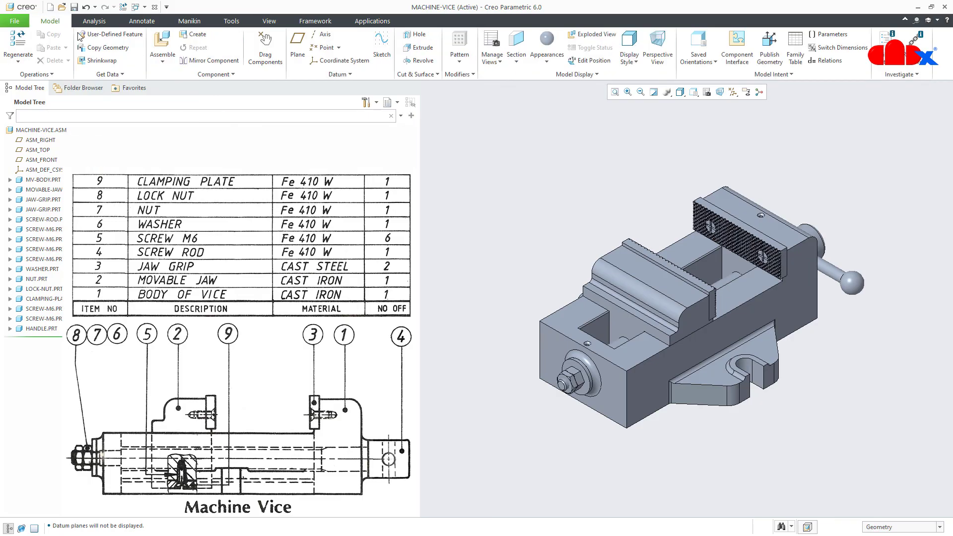
left_click(547, 63)
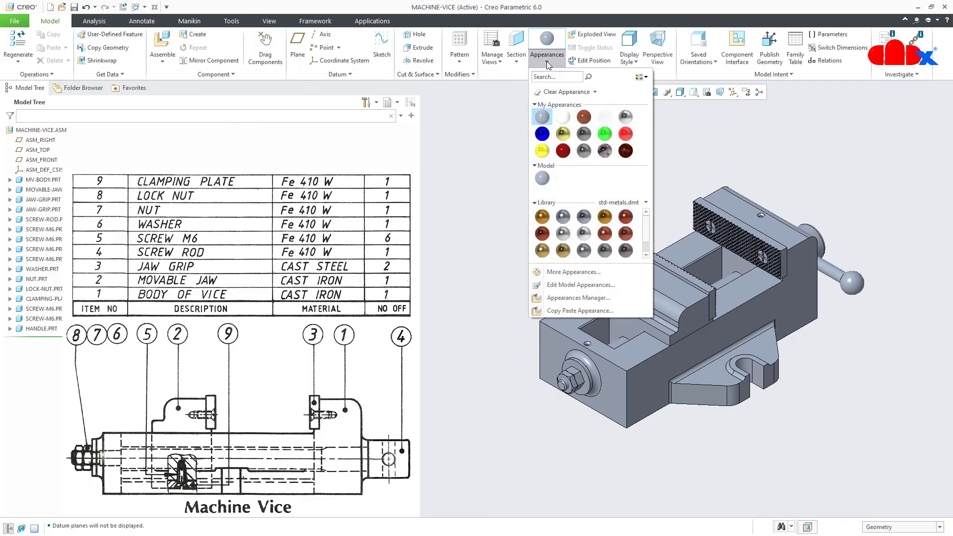
left_click(548, 219)
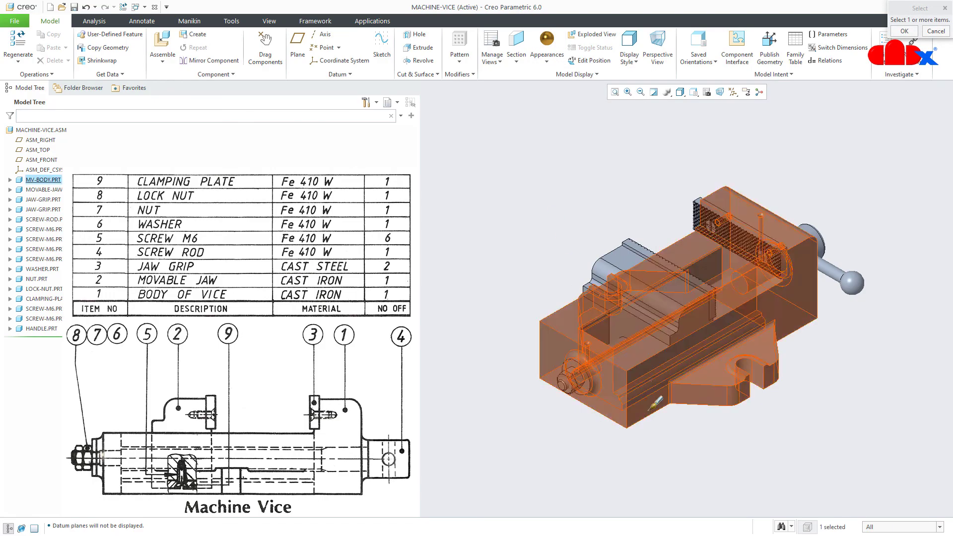
left_click(655, 425)
middle_click(654, 425)
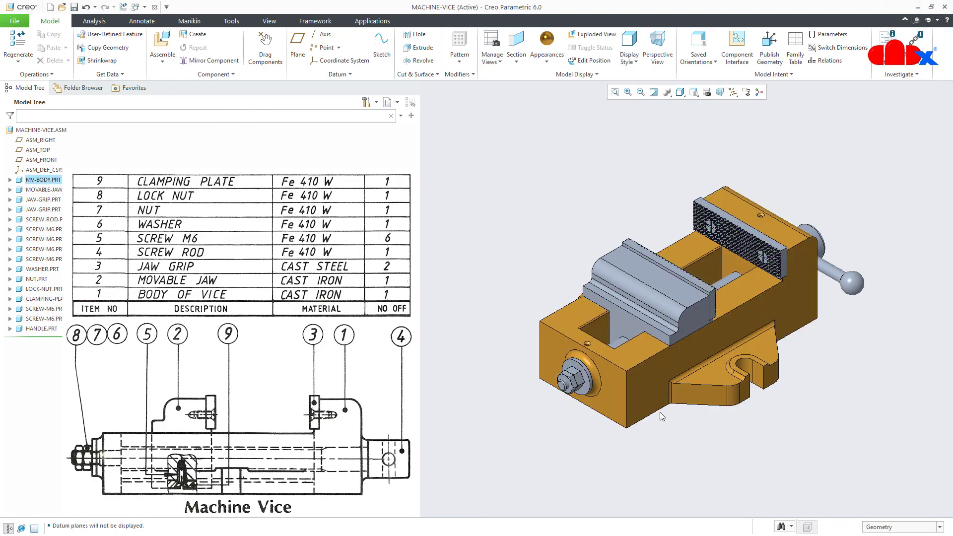
Apply the blue appearance to the front and rear JAW-GRIP parts
left_click(549, 64)
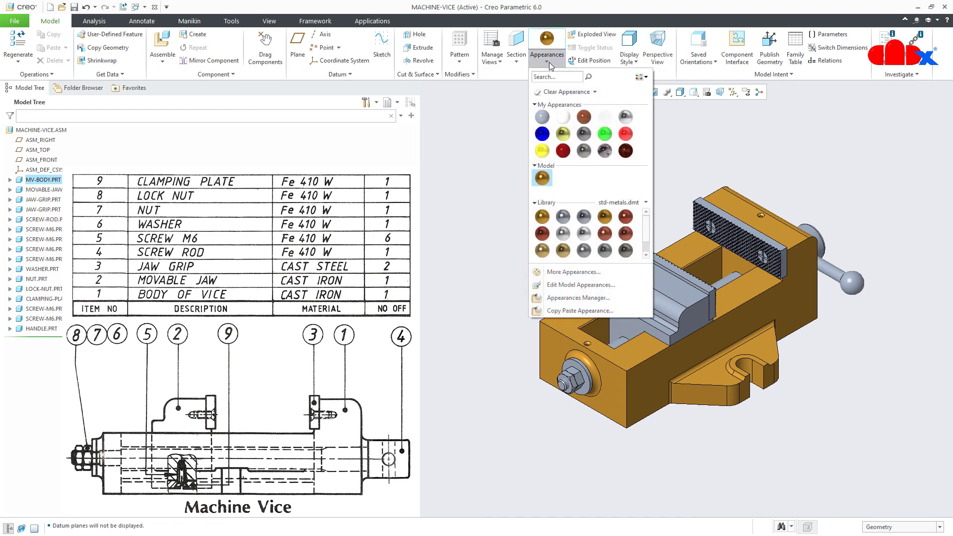
left_click(543, 132)
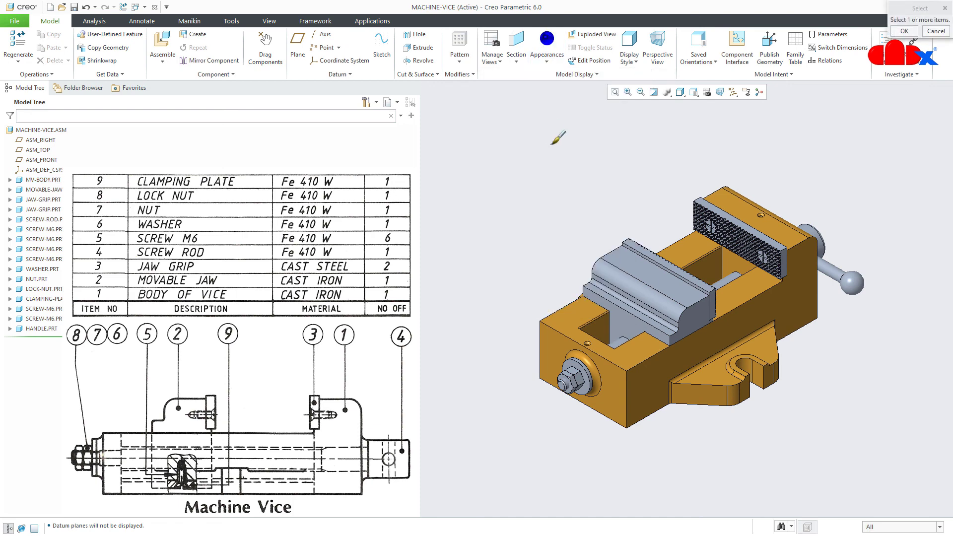
left_click(681, 262)
left_click(740, 238, "ctrl")
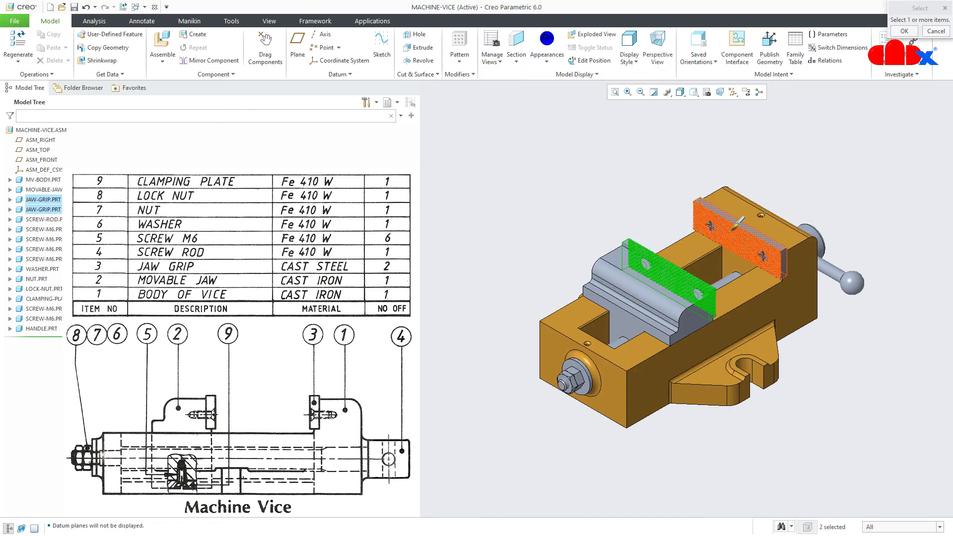
middle_click(675, 194)
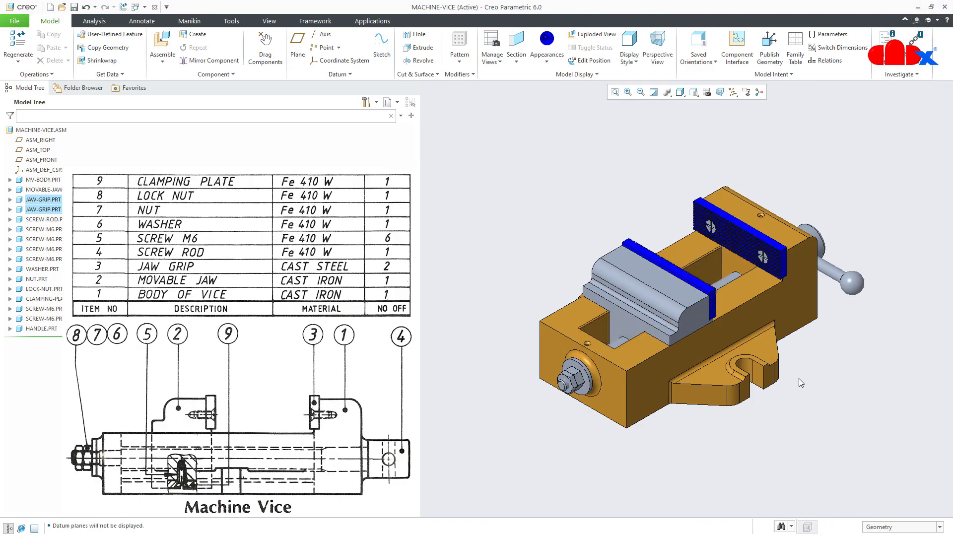